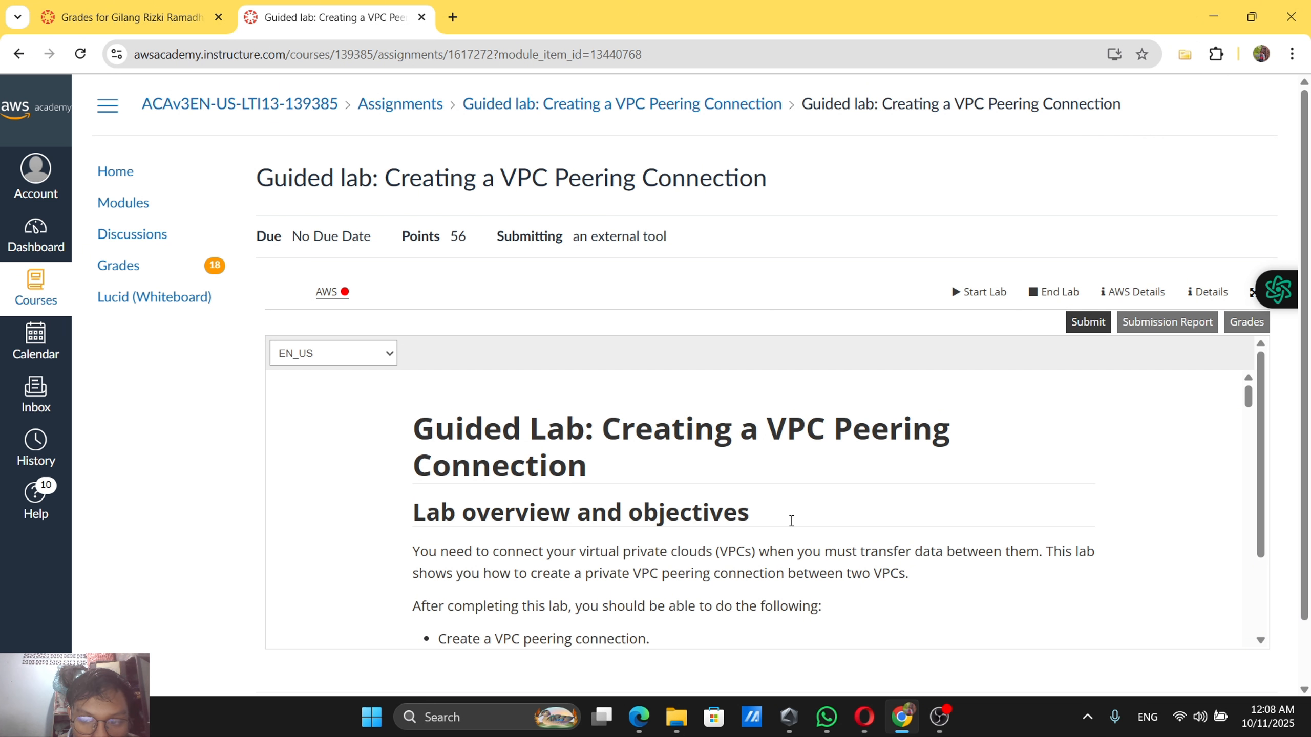
pyautogui.scroll(-1, 791, 520)
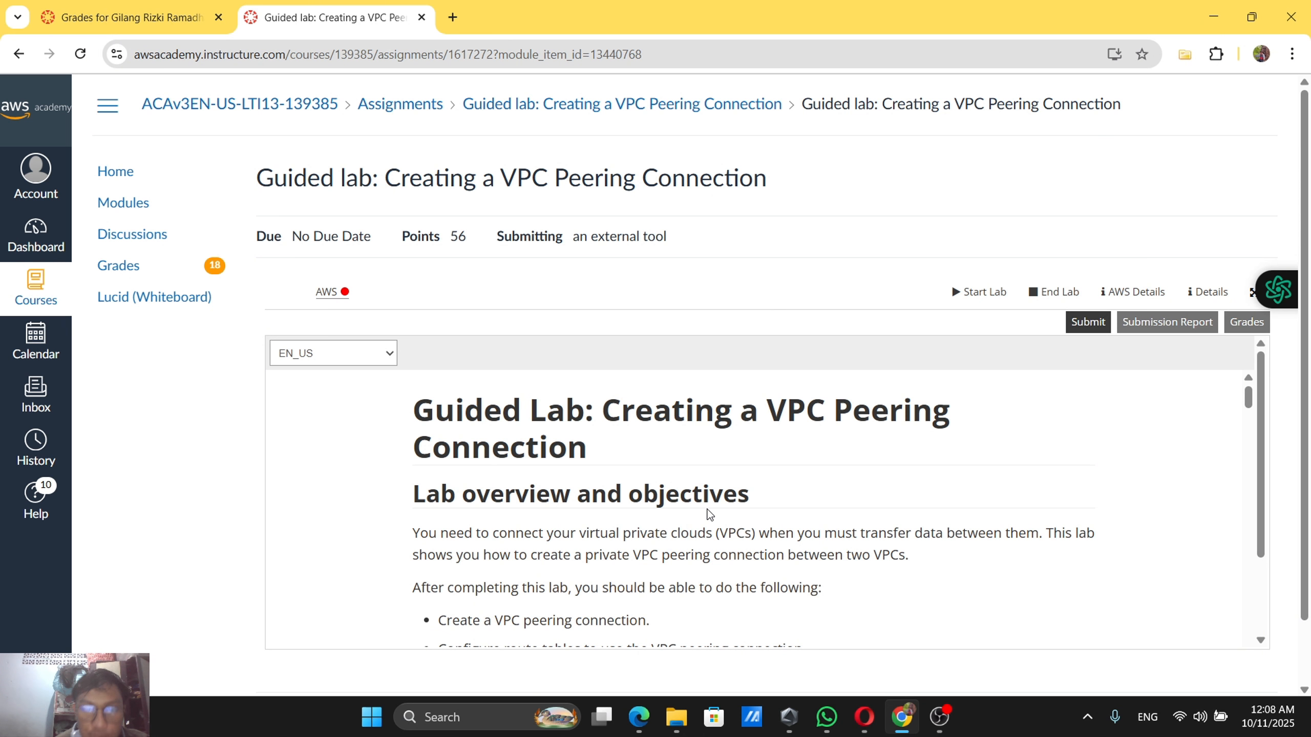
pyautogui.scroll(-1, 709, 515)
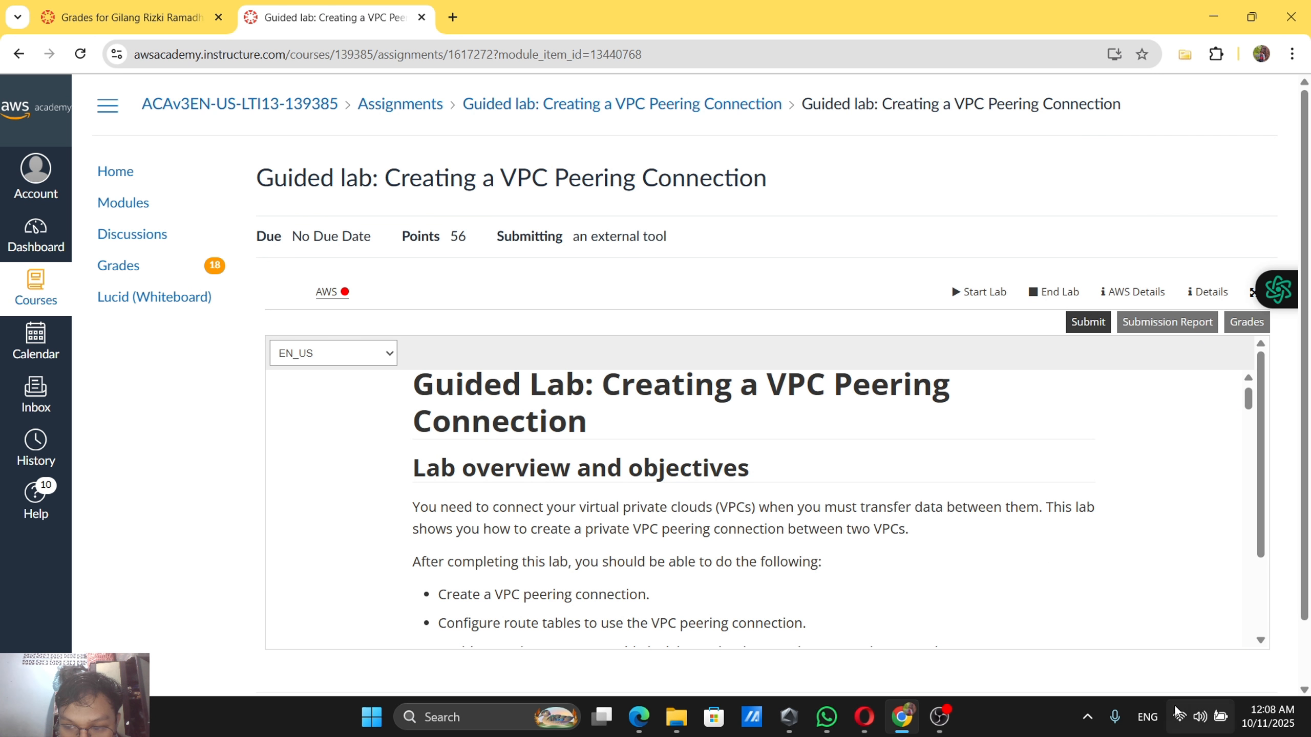
pyautogui.click(1205, 726)
pyautogui.click(1112, 571)
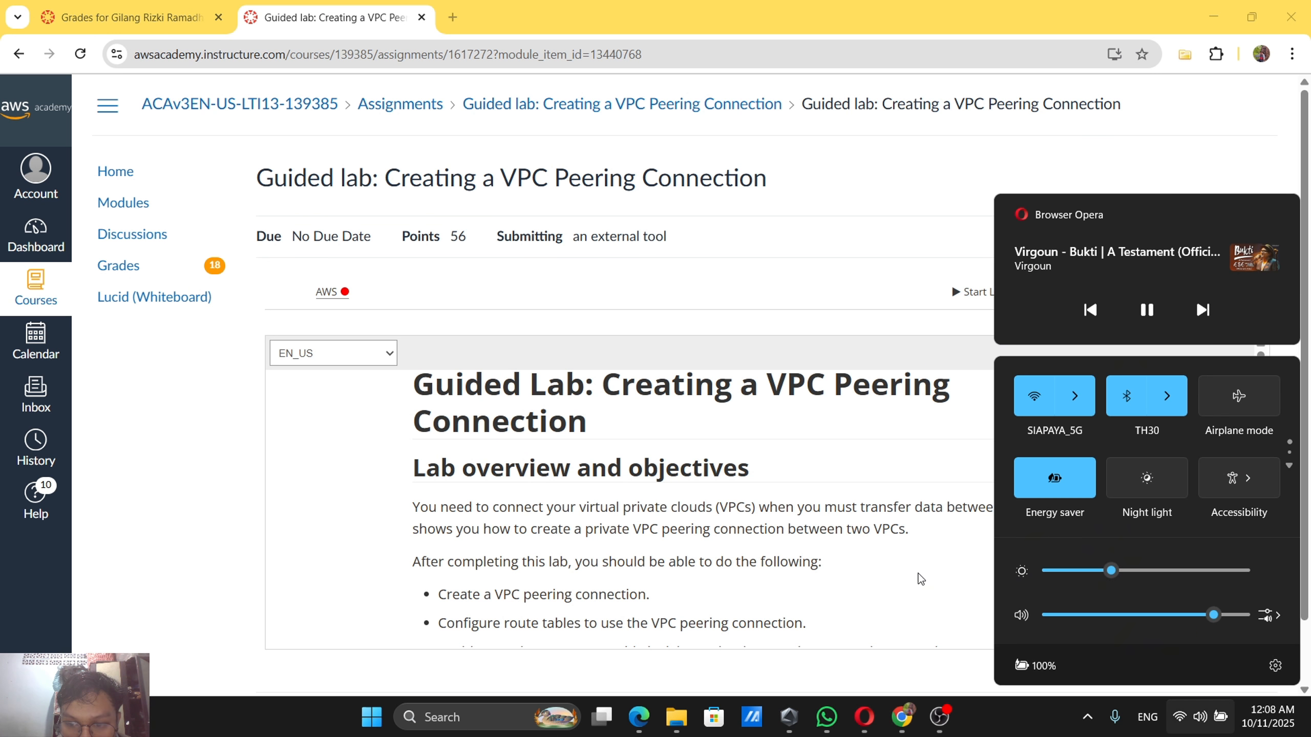
pyautogui.click(902, 574)
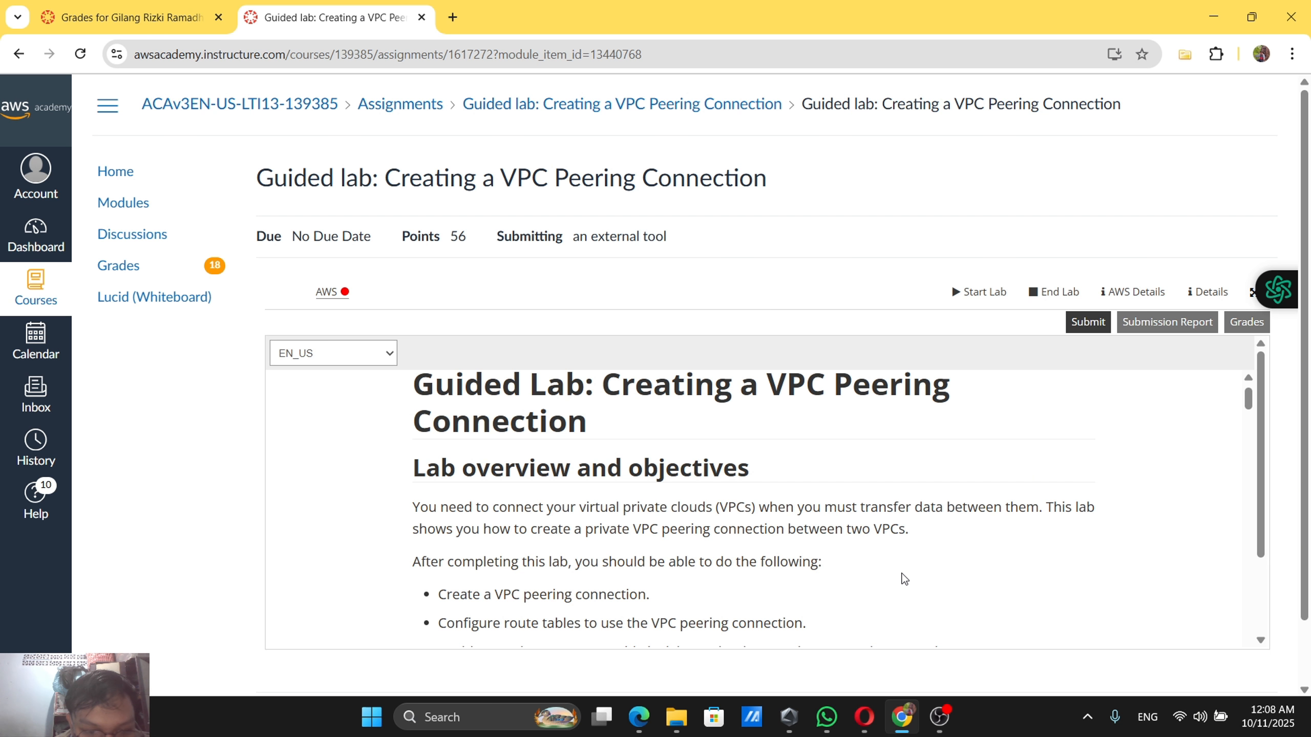
# Read the lab's overview and objectives, and start the guided lab environment.
pyautogui.scroll(-2, 904, 578)
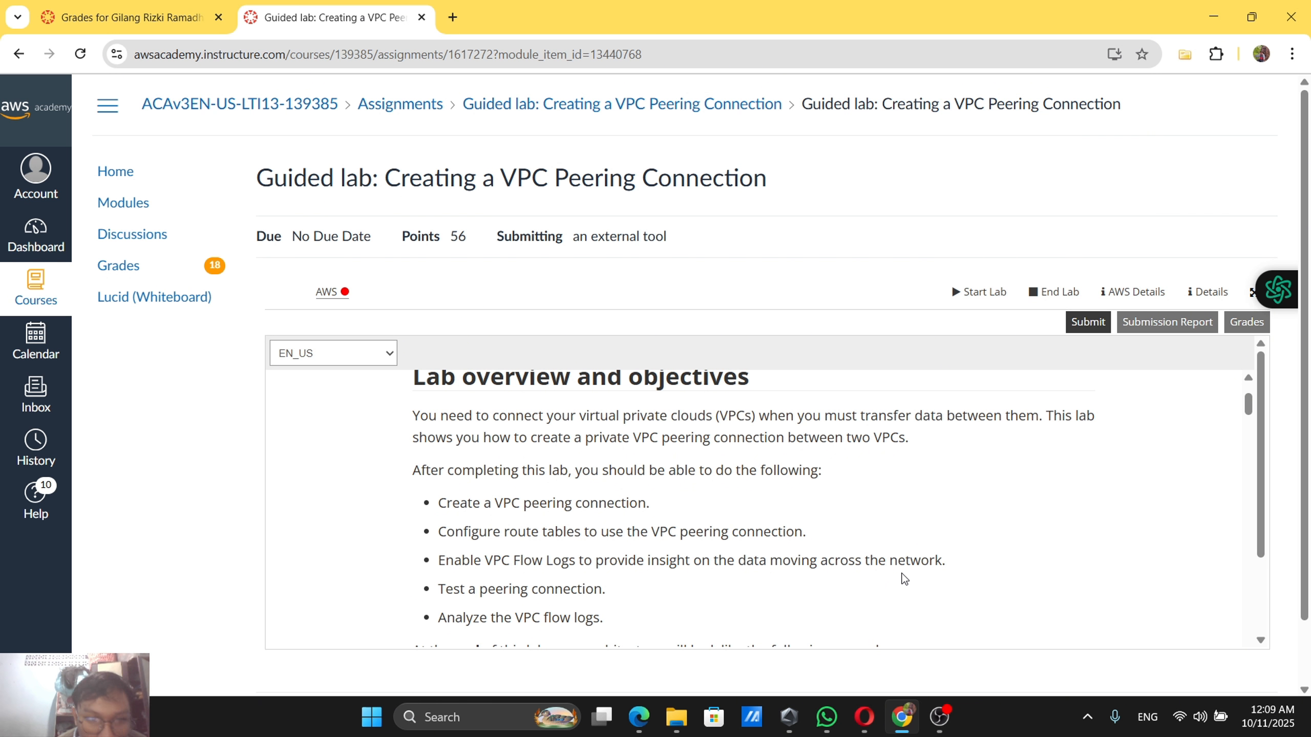
pyautogui.scroll(-2, 834, 674)
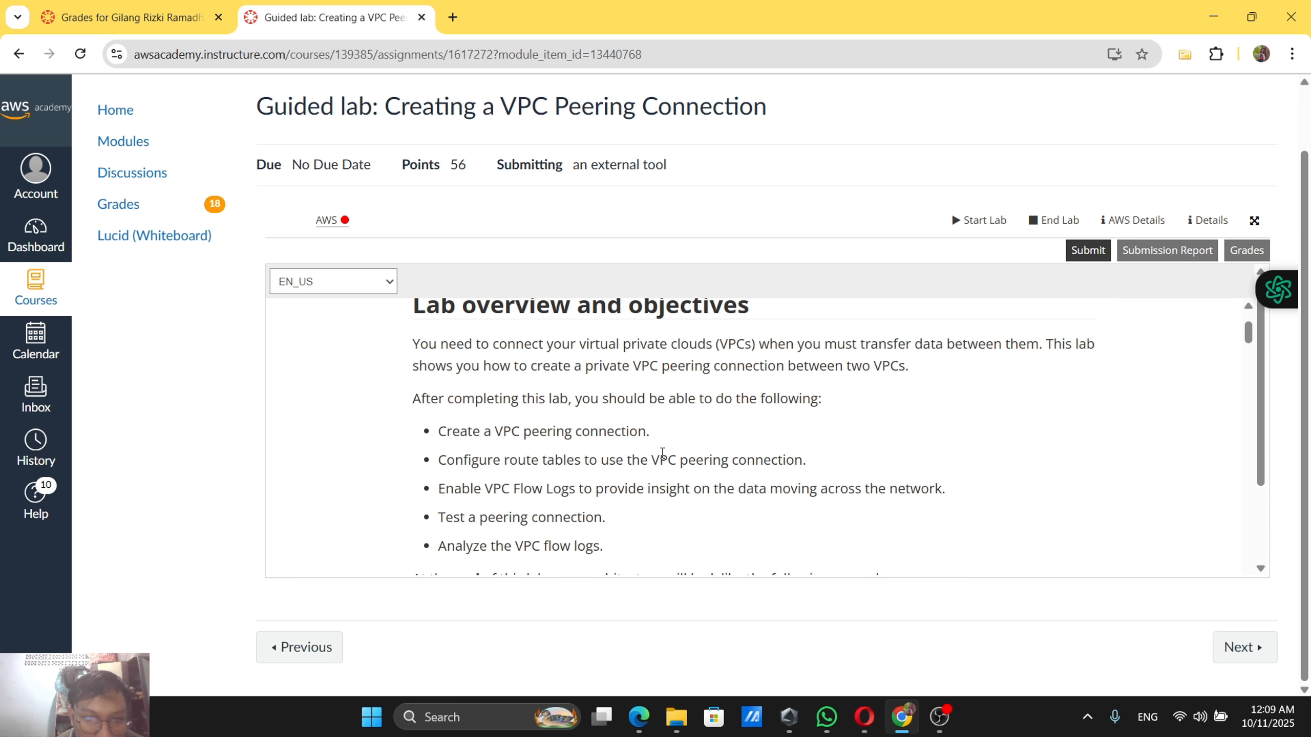
pyautogui.scroll(-2, 622, 433)
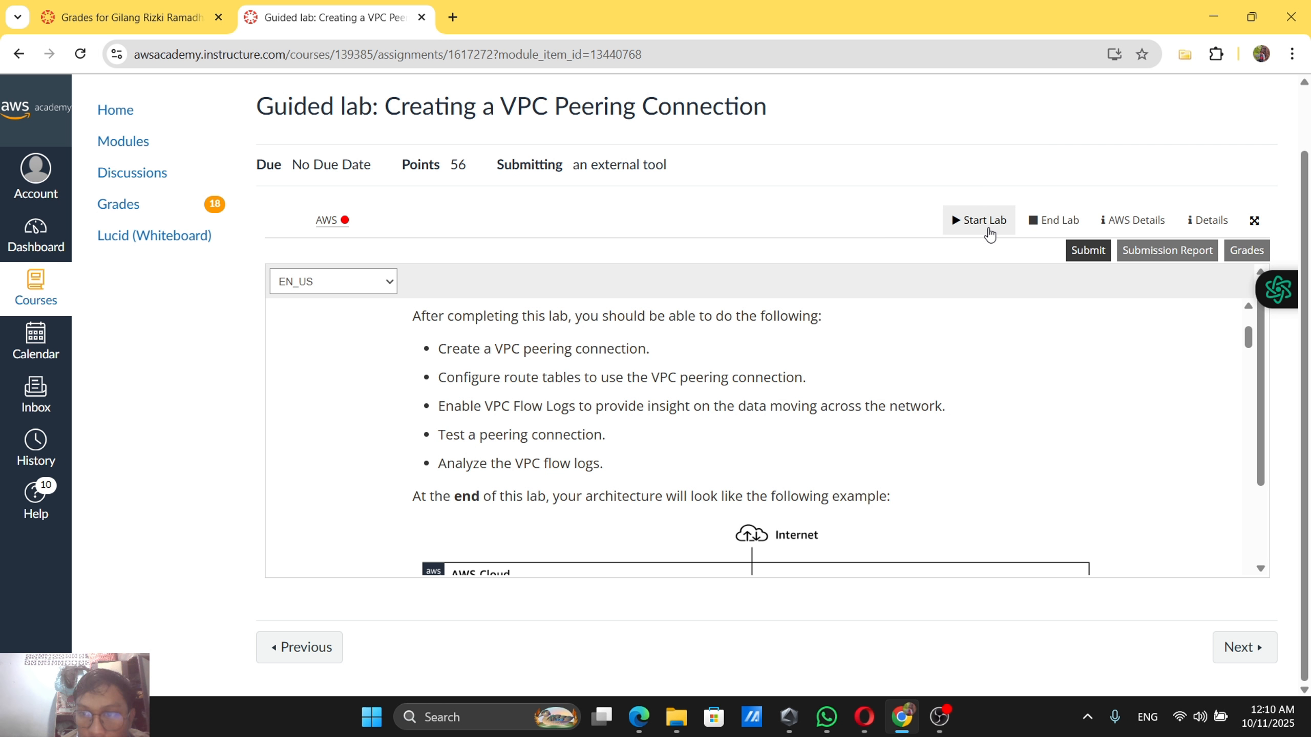
pyautogui.click(983, 221)
# Examine the target architecture diagram, the lab duration, the console access instructions and the start of Task 1.
pyautogui.scroll(-3, 713, 480)
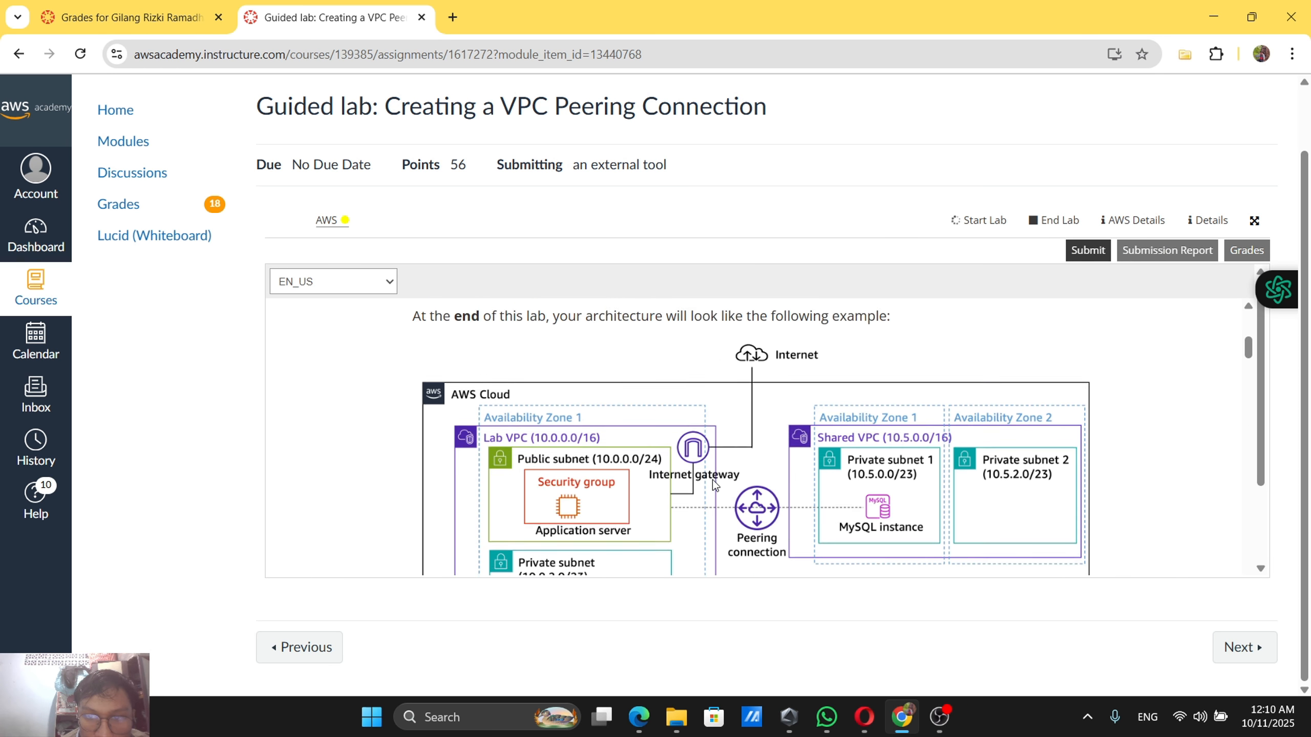
pyautogui.scroll(1, 712, 481)
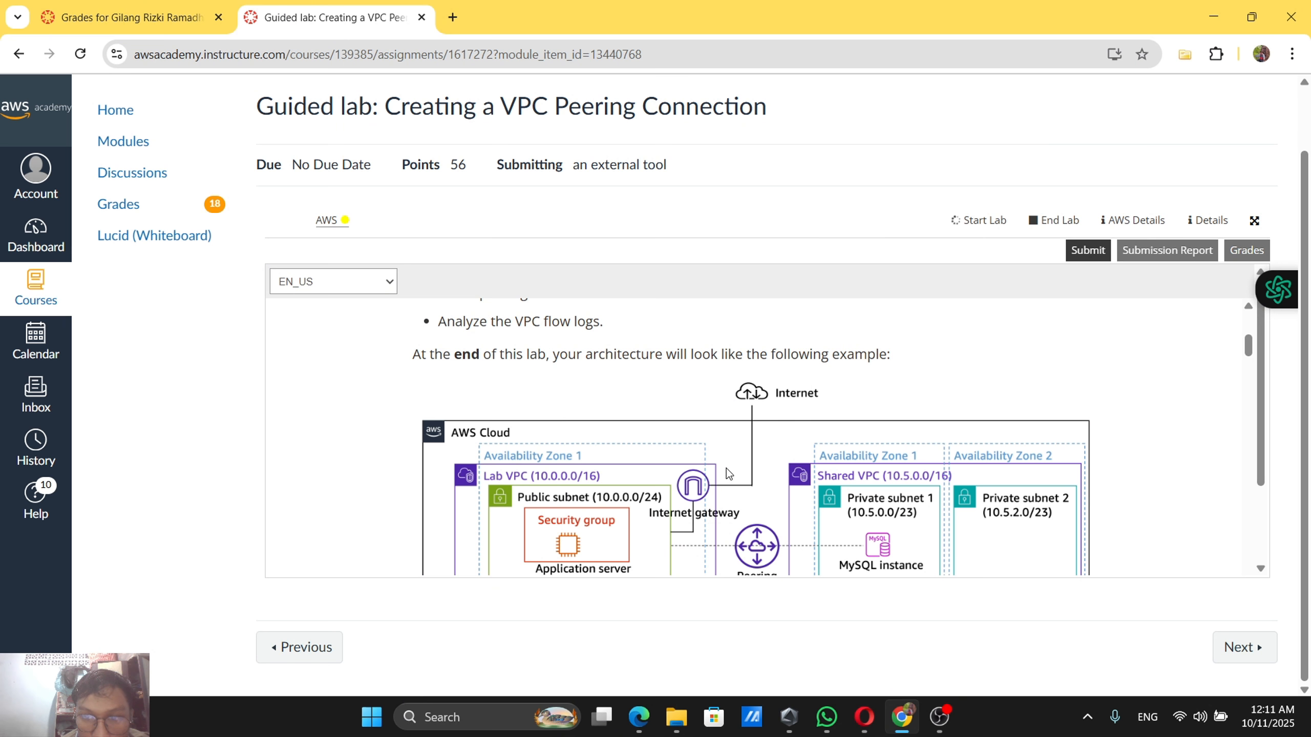
pyautogui.scroll(-4, 726, 468)
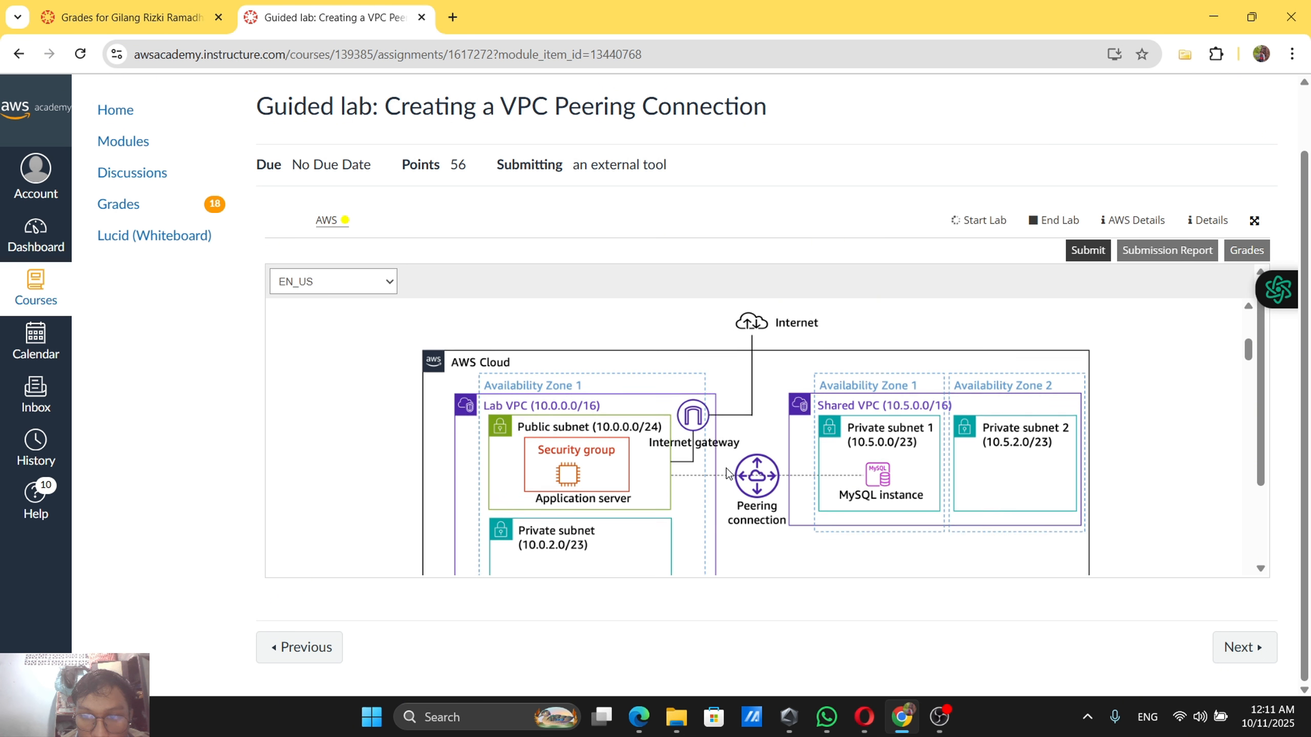
pyautogui.scroll(2, 699, 470)
pyautogui.scroll(-10, 700, 470)
pyautogui.scroll(2, 700, 470)
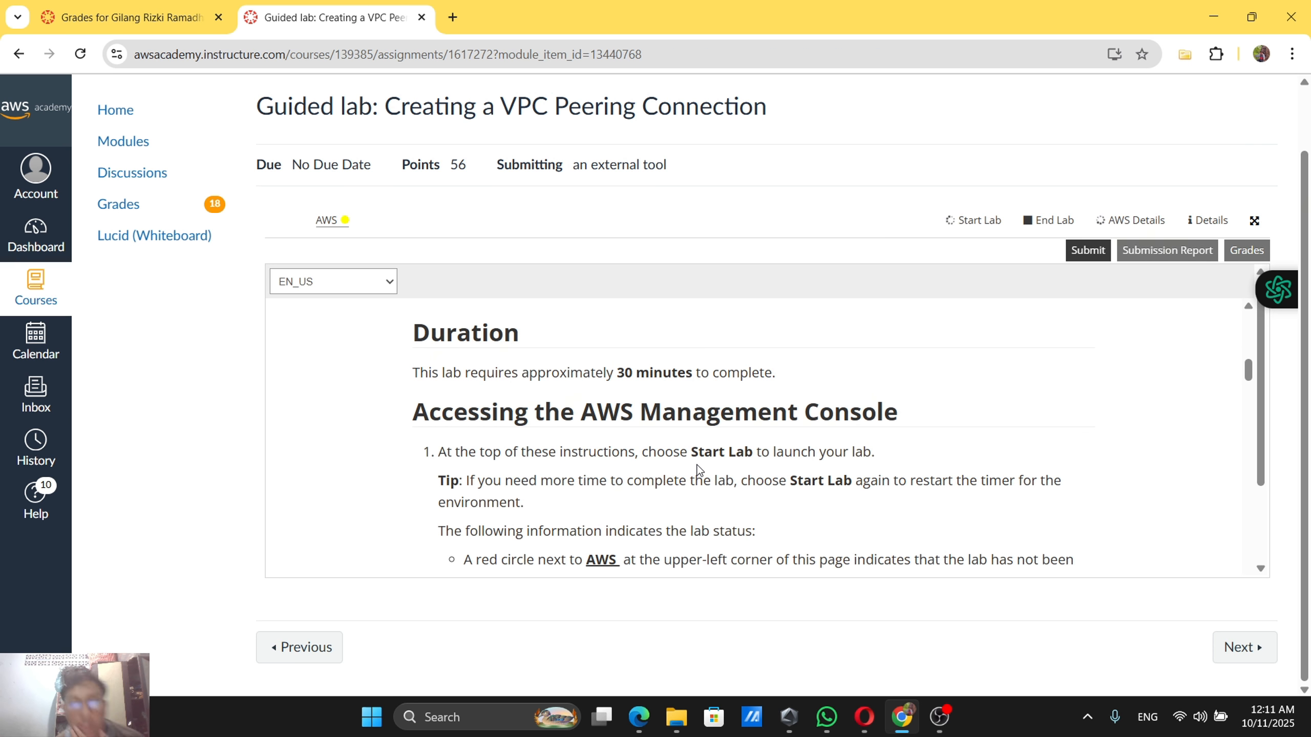
pyautogui.scroll(-8, 698, 470)
pyautogui.scroll(-3, 698, 465)
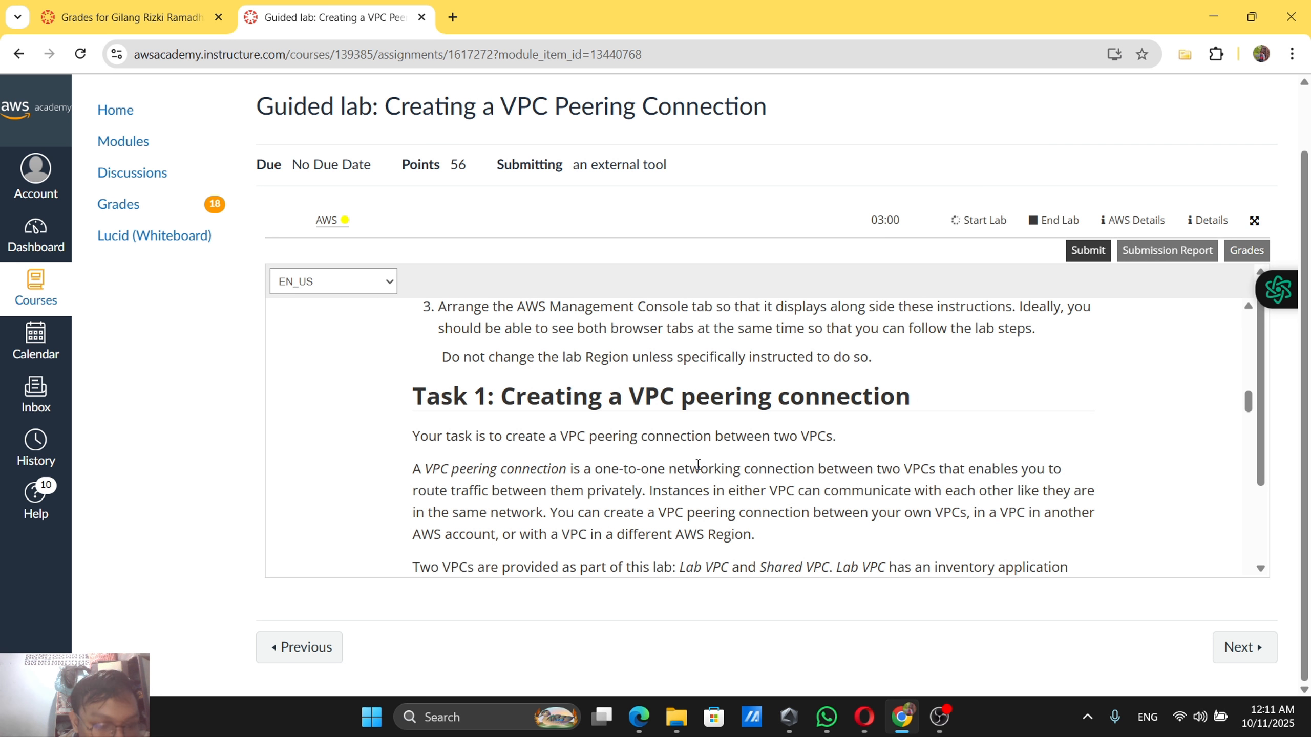
pyautogui.scroll(5, 698, 465)
pyautogui.scroll(6, 698, 465)
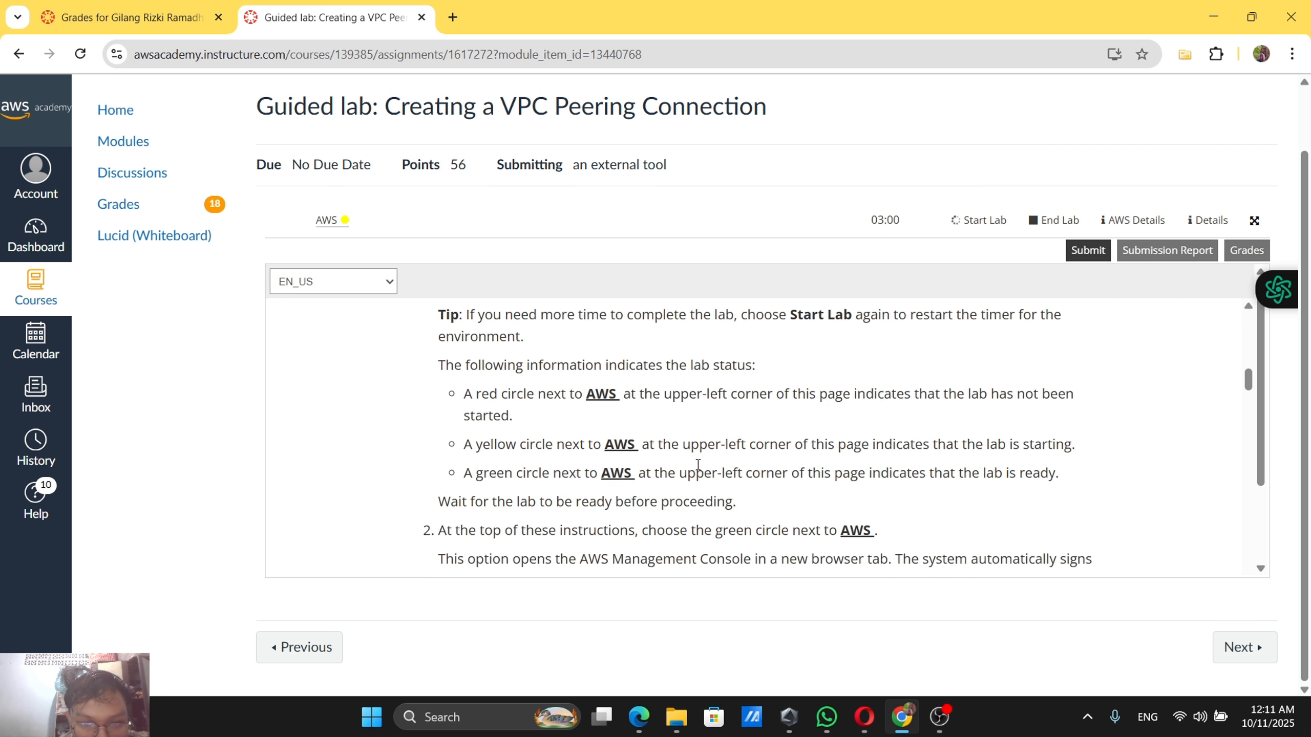
pyautogui.scroll(-3, 698, 465)
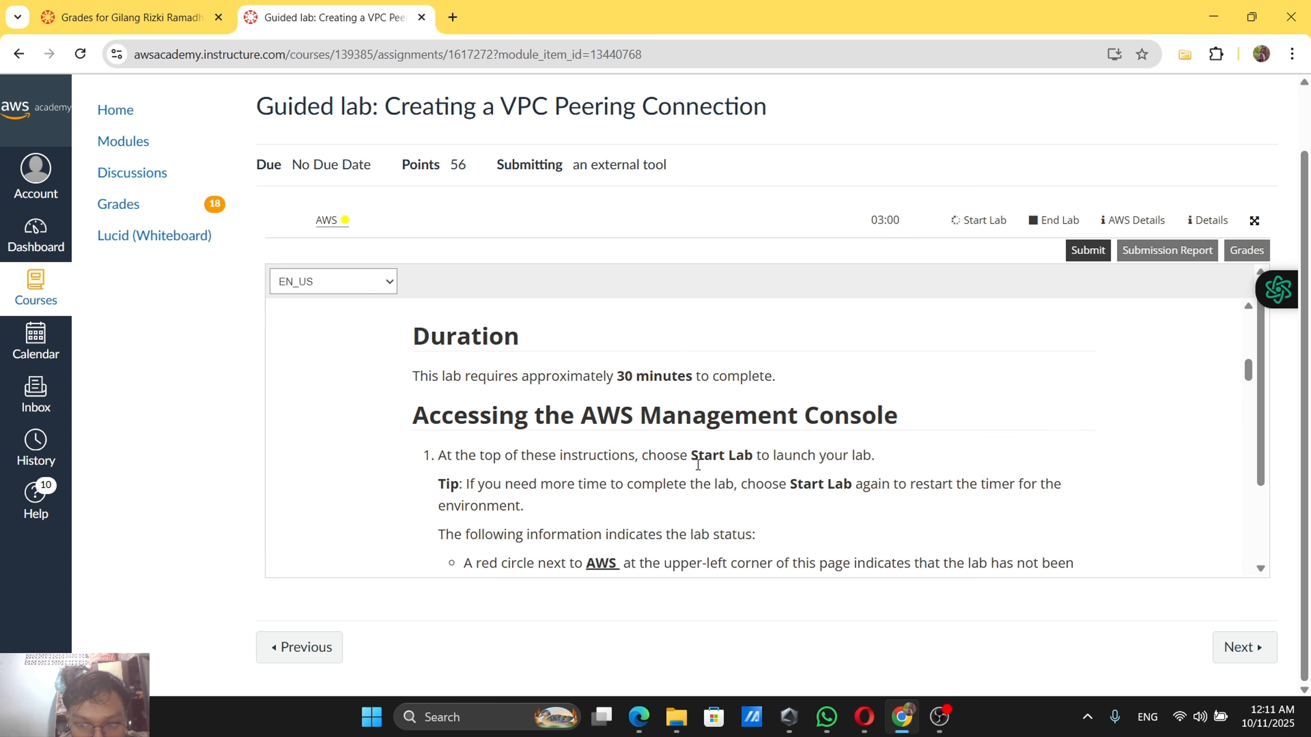
pyautogui.scroll(-2, 698, 465)
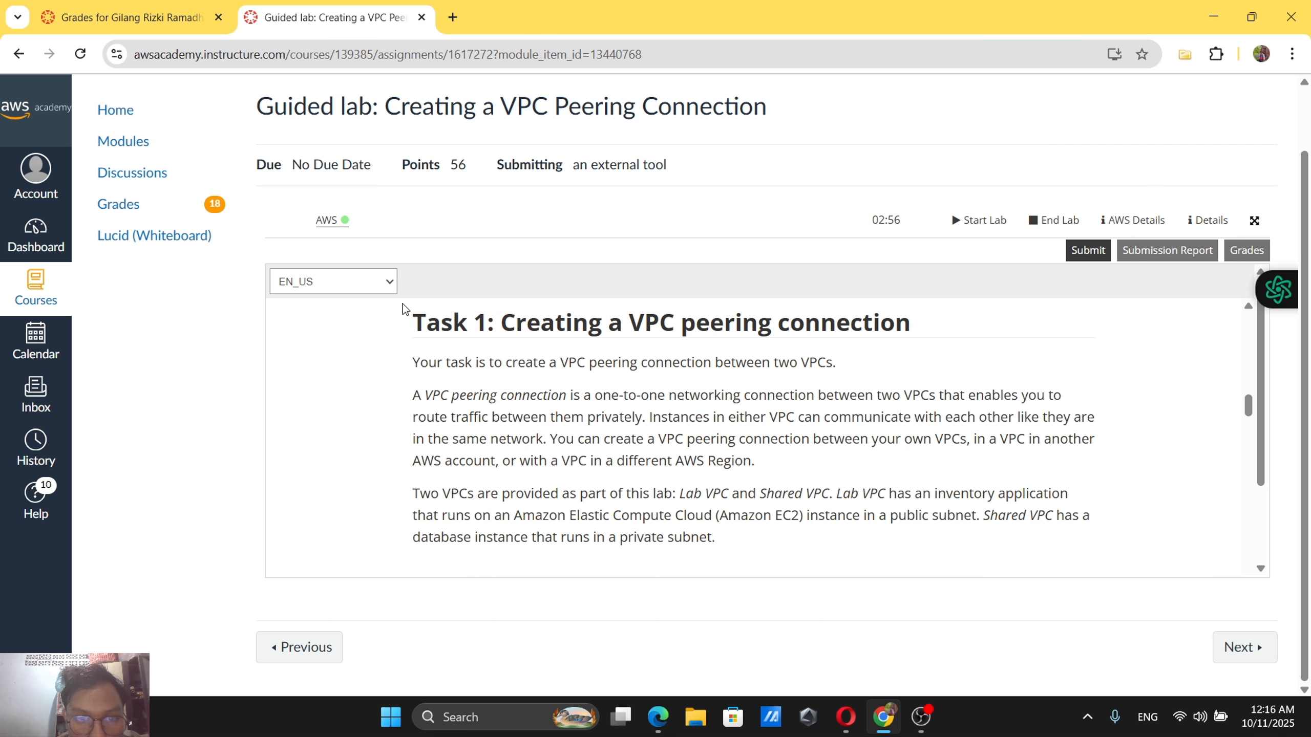
# Log out of the AWS sign-in session opened from the lab page, close its tab and reopen the AWS console from the lab.
pyautogui.click(339, 222)
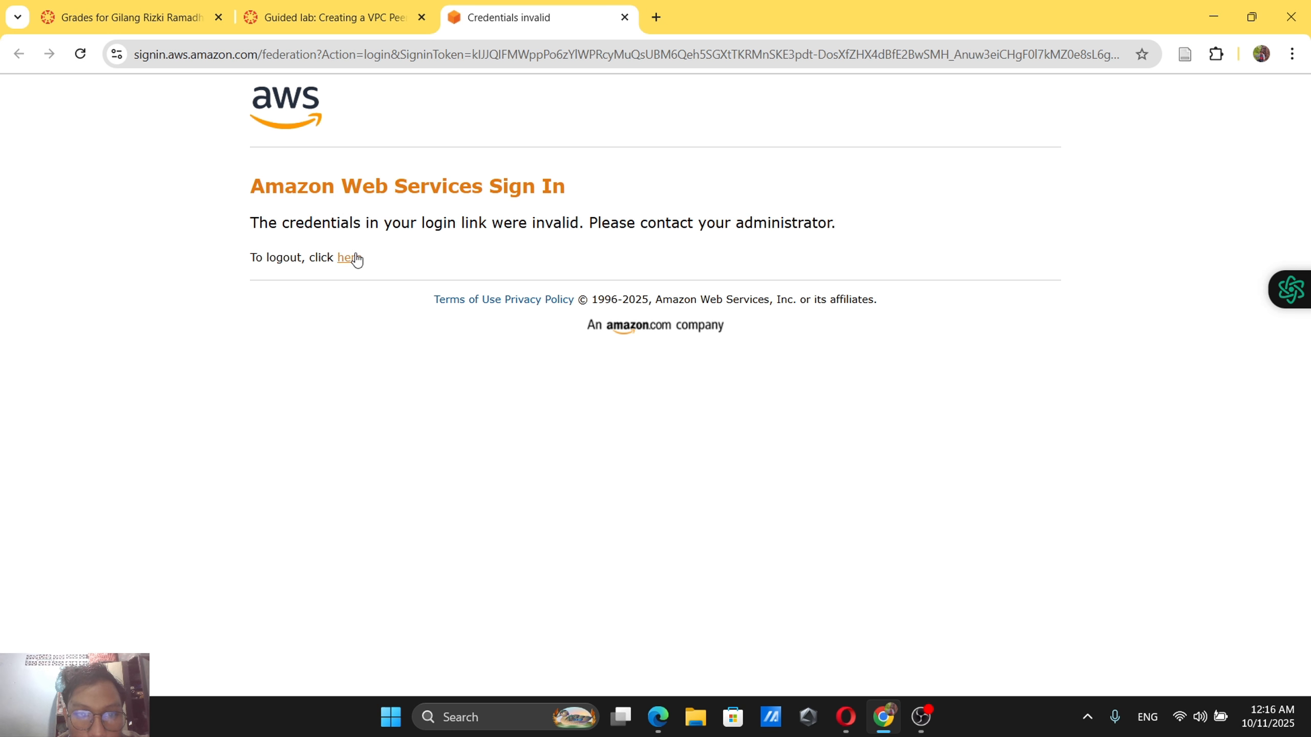
pyautogui.click(351, 257)
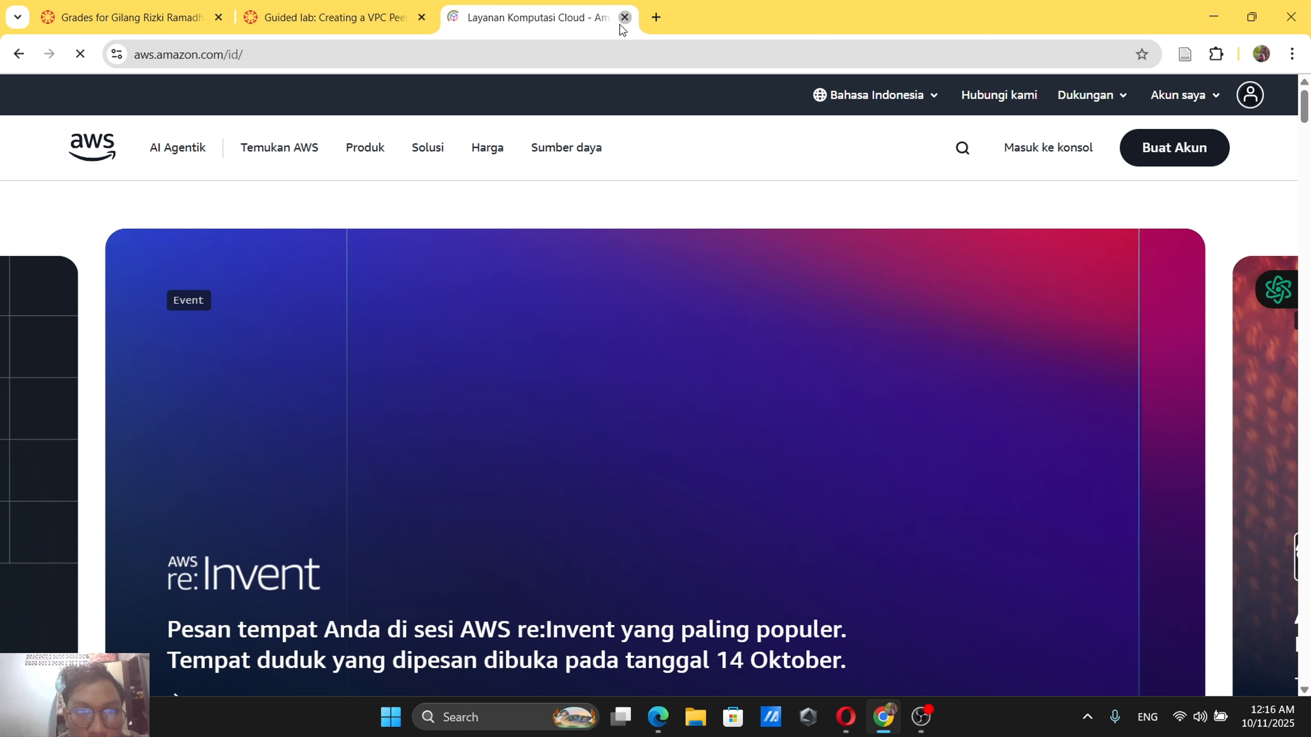
pyautogui.click(622, 22)
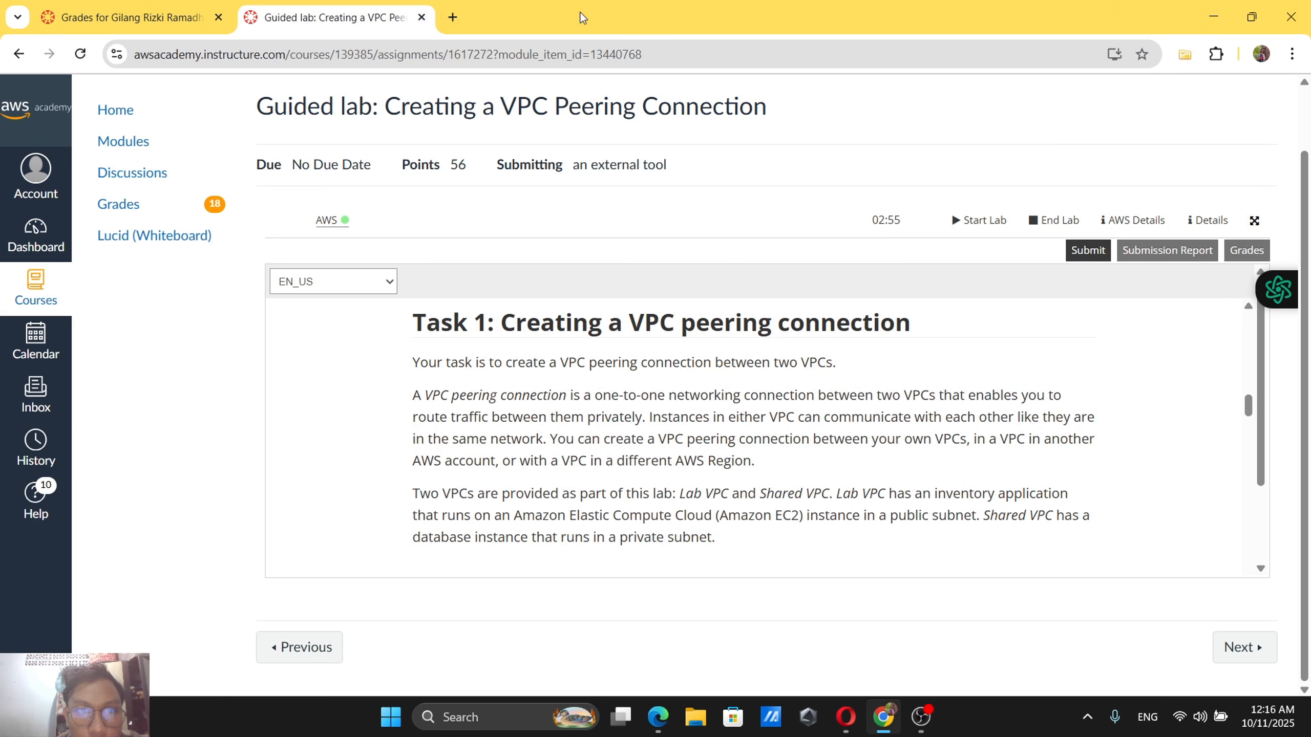
pyautogui.click(344, 227)
# Return to the lab instructions and read Task 1 from its introduction and two-VPC diagram to the peering connection settings.
pyautogui.click(316, 17)
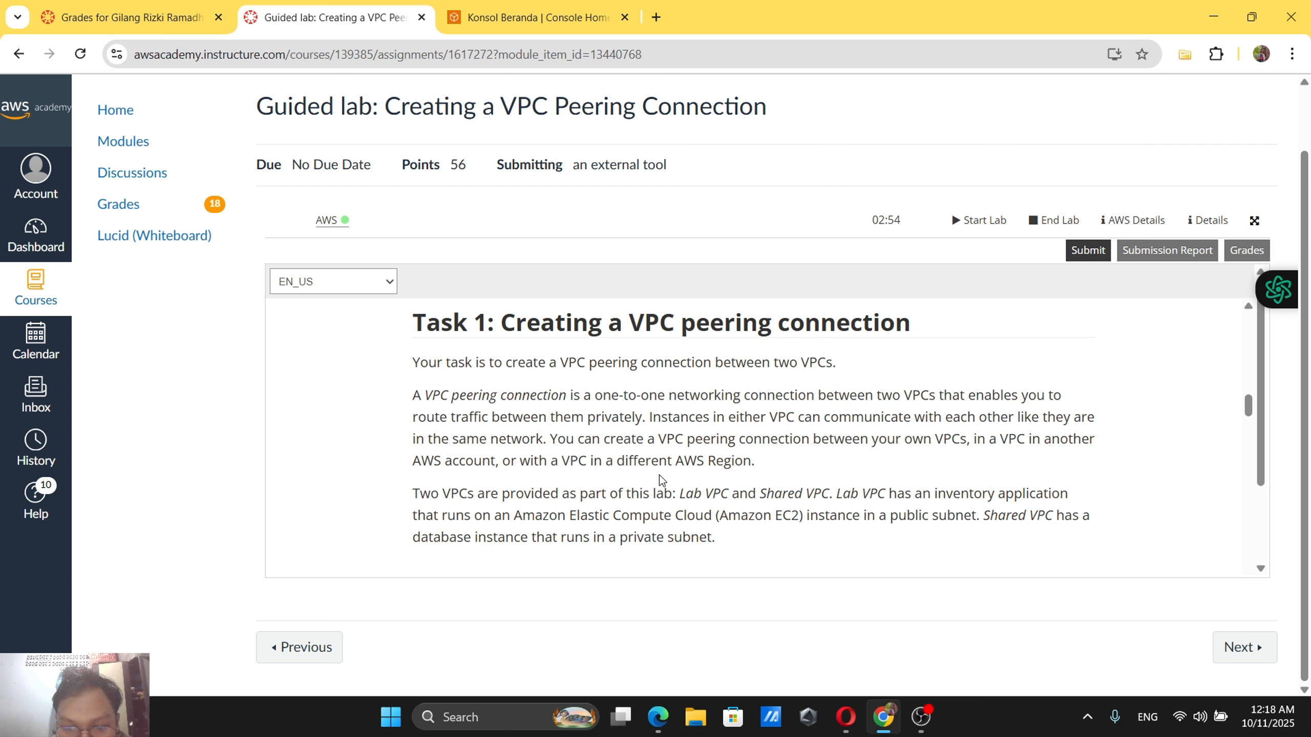
pyautogui.scroll(-1, 775, 358)
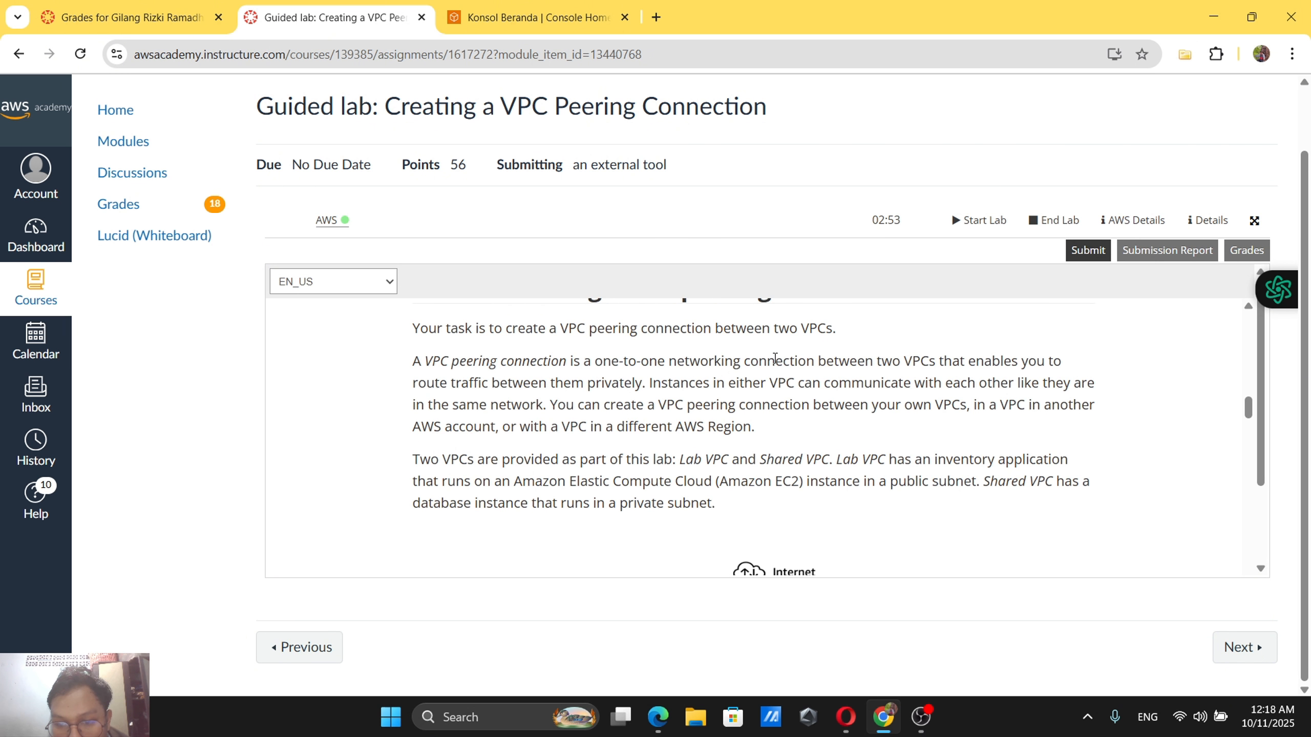
pyautogui.scroll(-1, 775, 357)
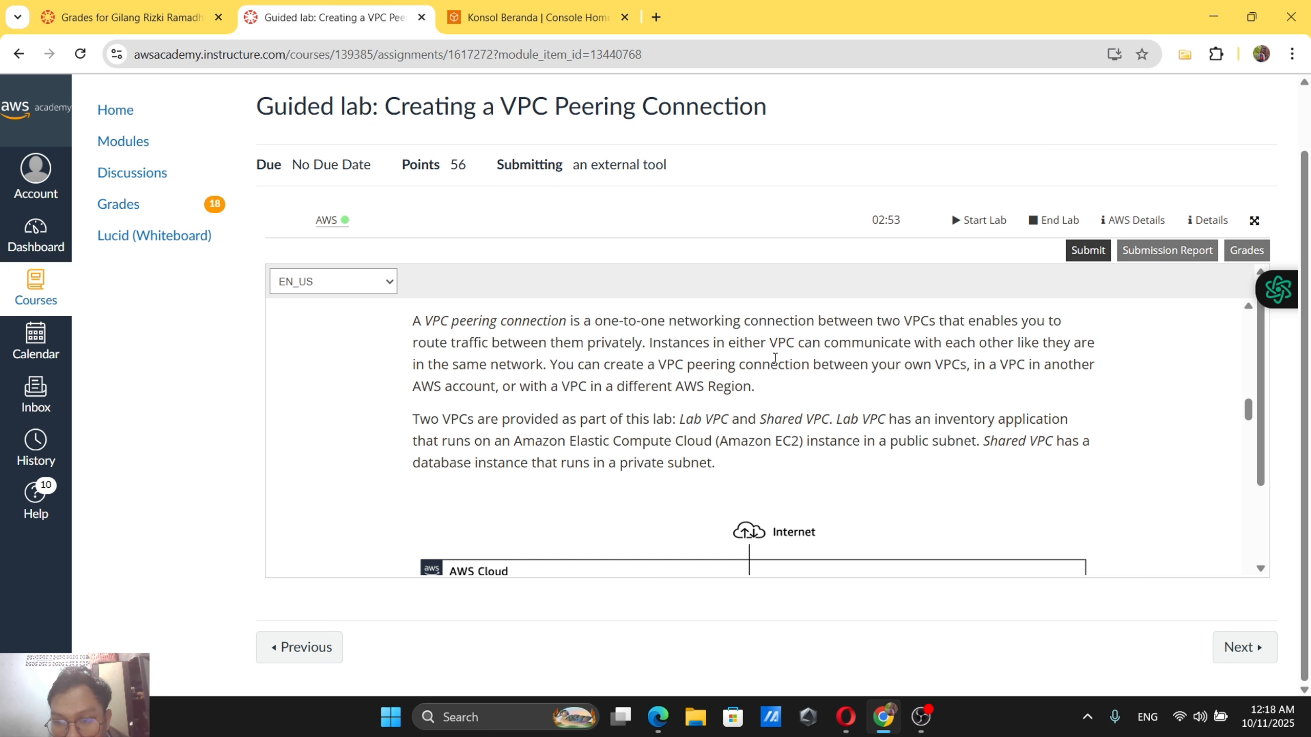
pyautogui.scroll(-1, 775, 357)
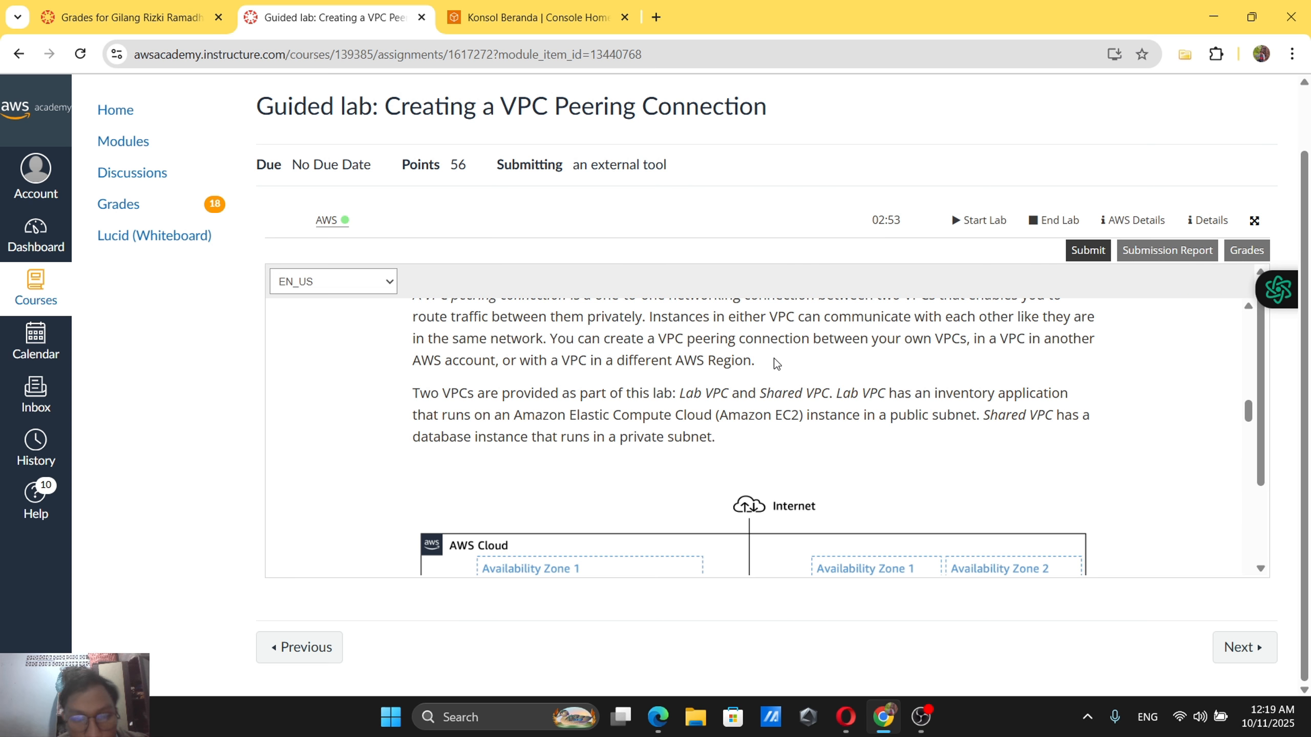
pyautogui.scroll(-3, 899, 342)
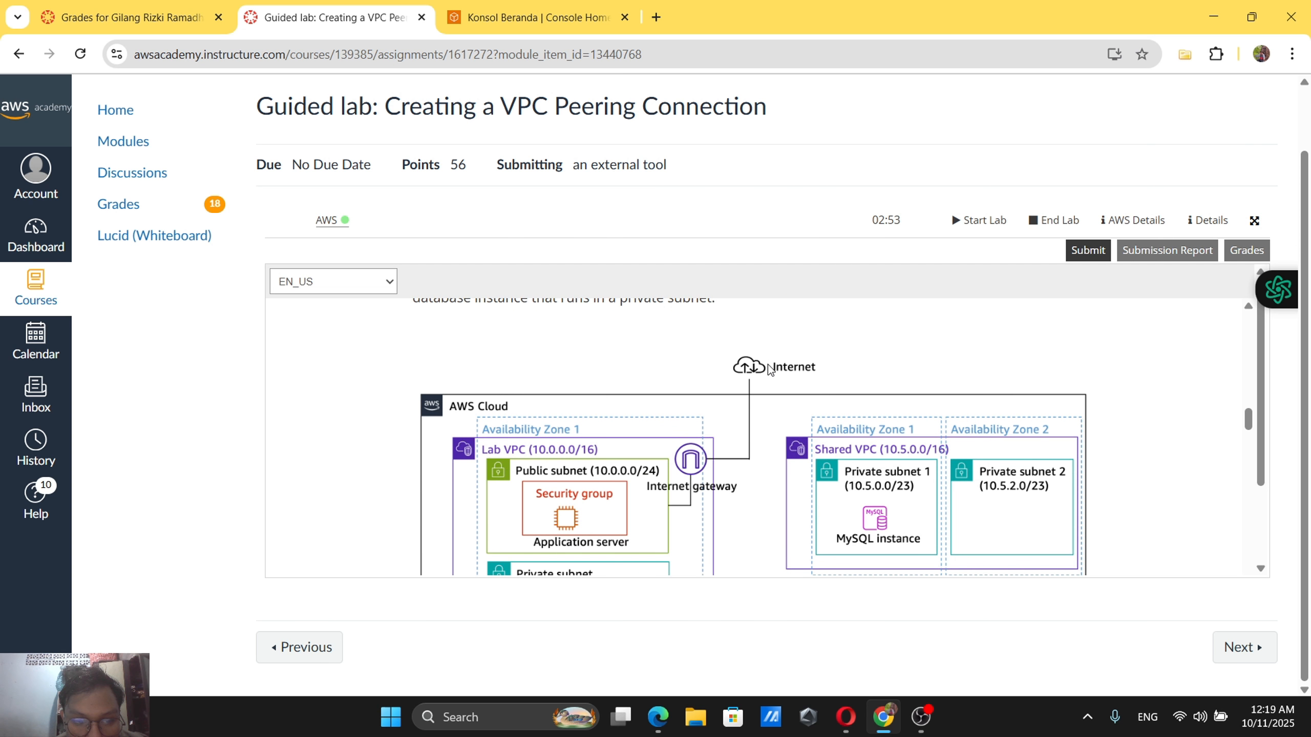
pyautogui.scroll(-1, 768, 365)
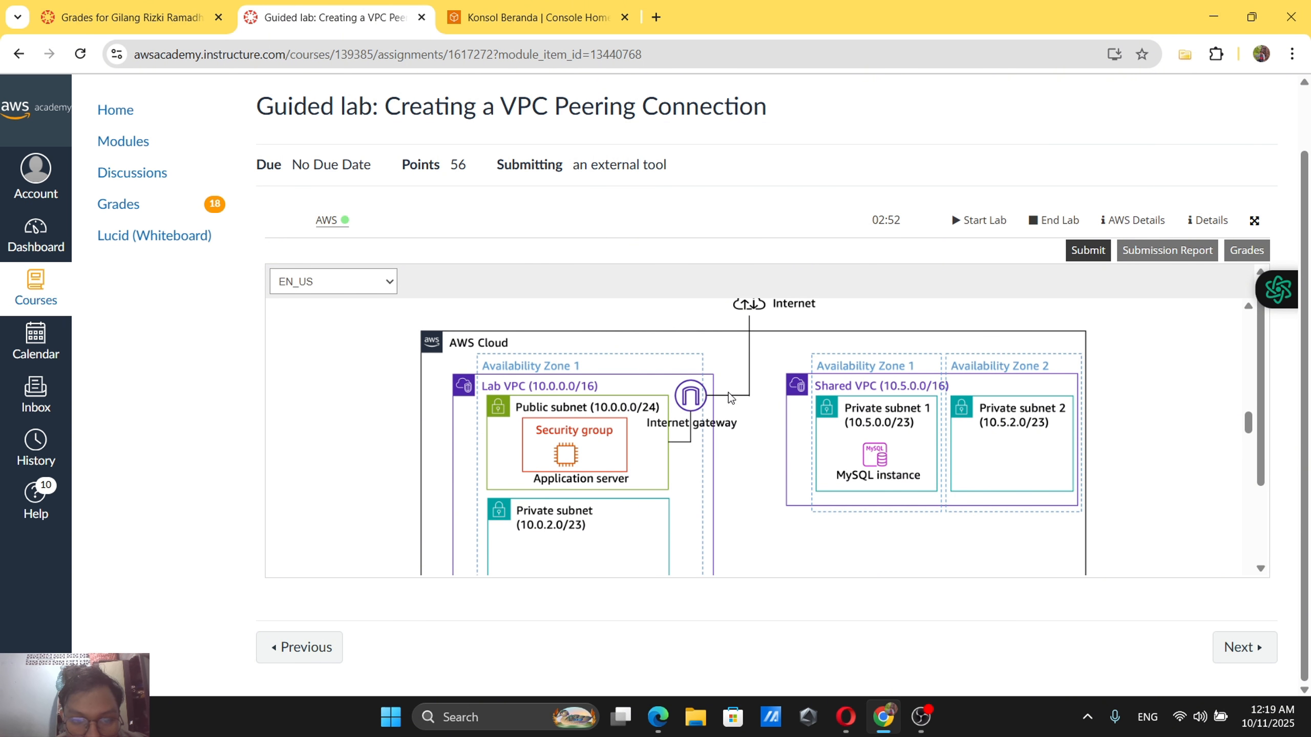
pyautogui.scroll(-1, 728, 393)
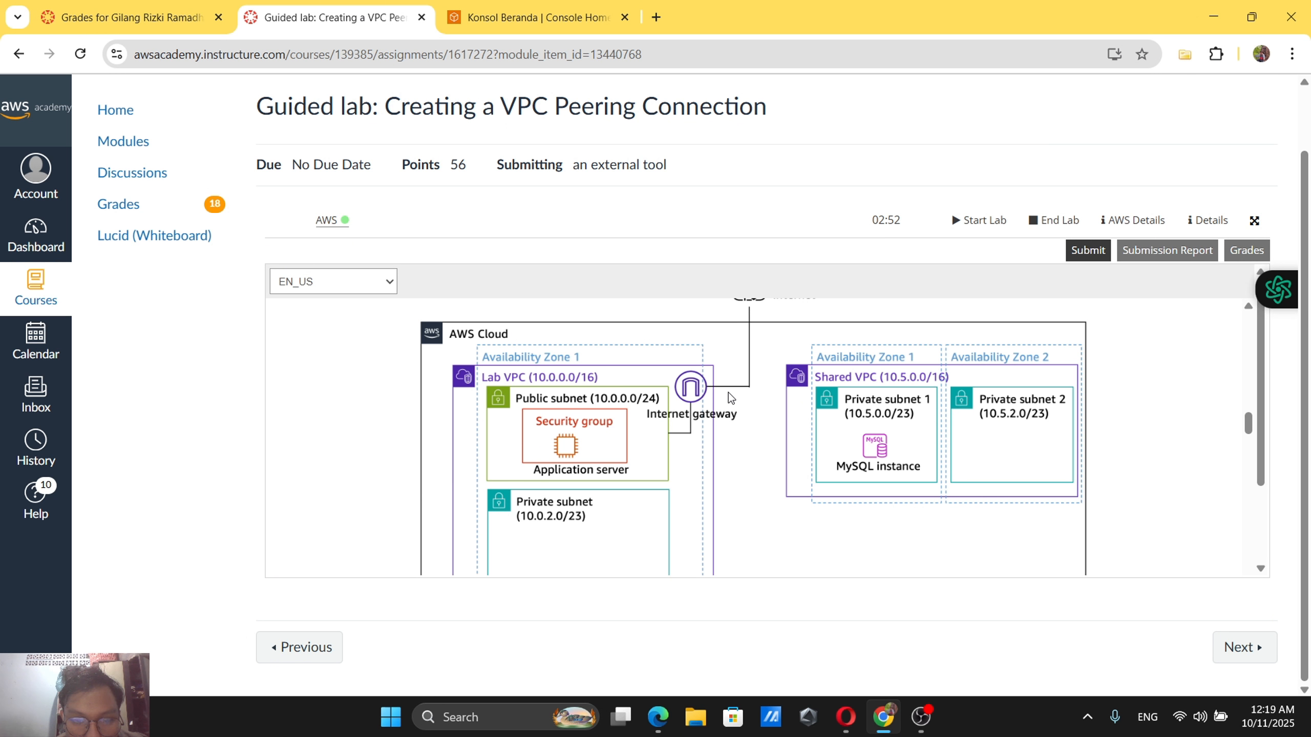
pyautogui.scroll(-1, 696, 396)
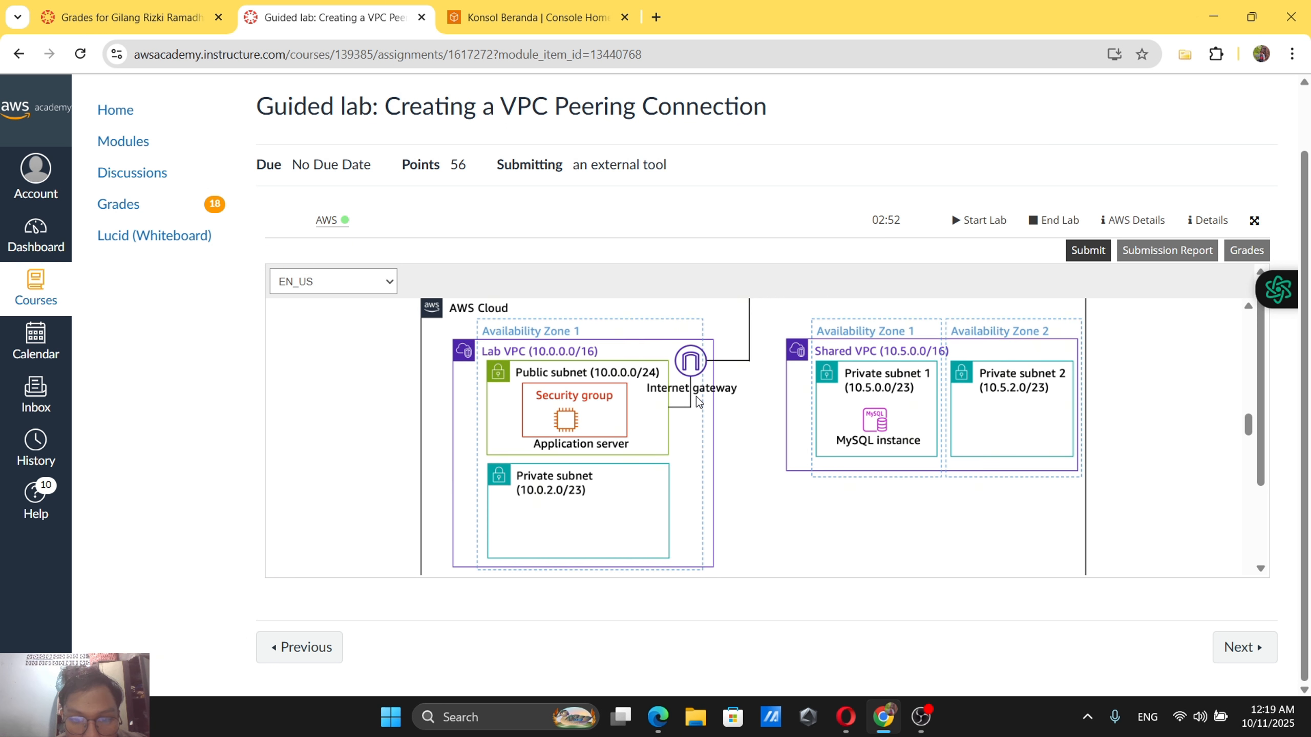
pyautogui.scroll(-4, 696, 396)
pyautogui.scroll(1, 696, 396)
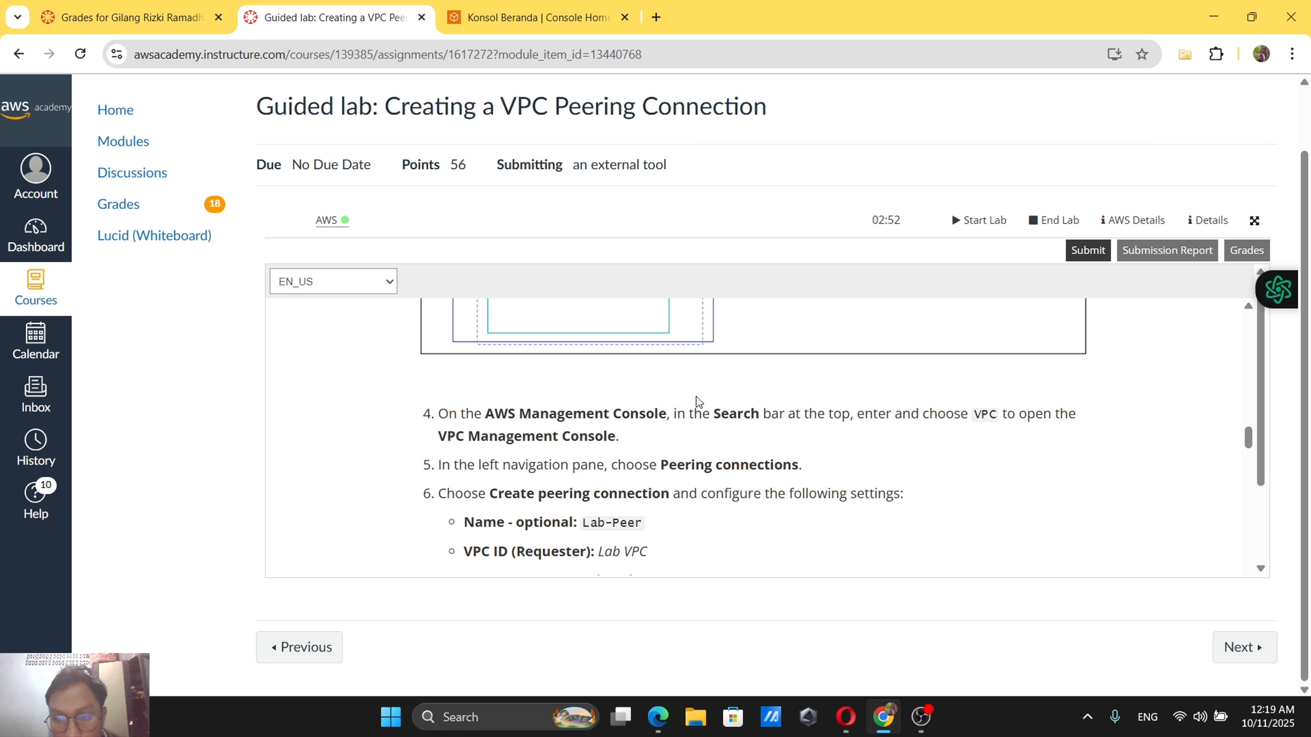
# Search the AWS console for "vpc", open the VPC service and check the lab instructions for the following task.
pyautogui.click(498, 17)
pyautogui.click(326, 97)
pyautogui.write('vpc')
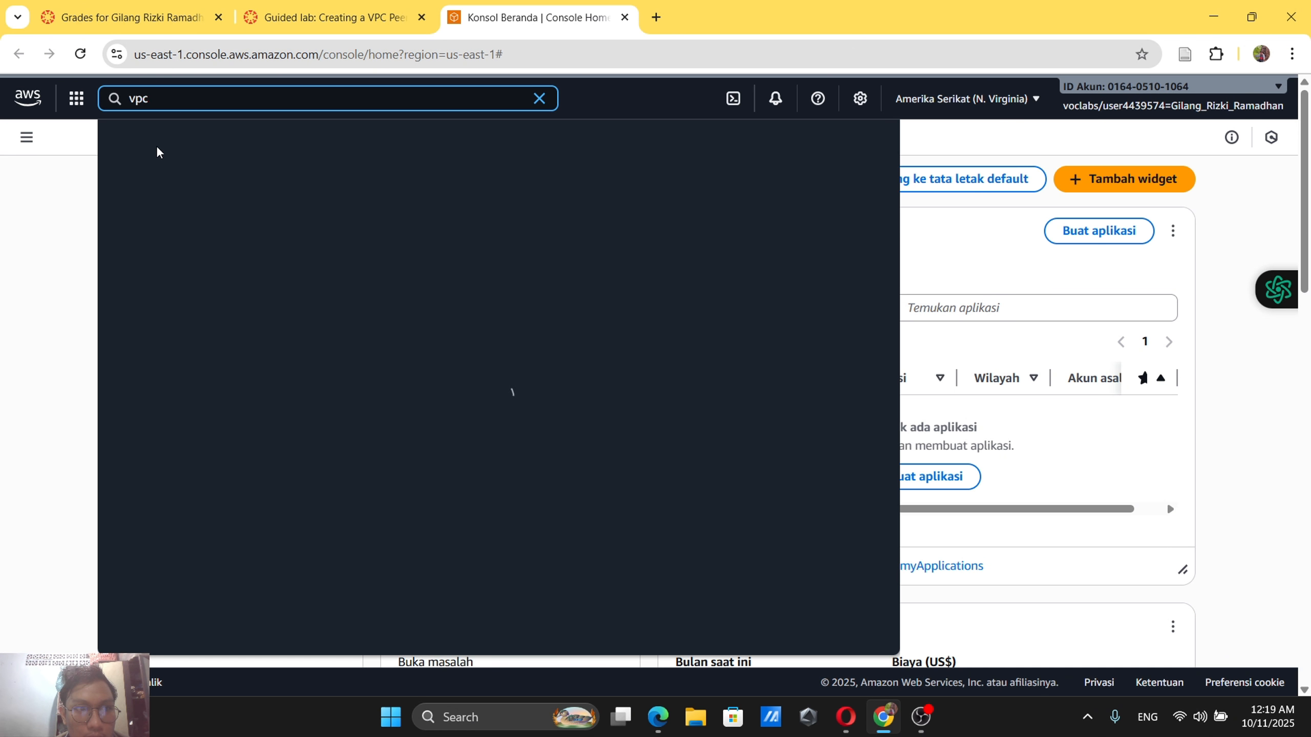
pyautogui.click(368, 188)
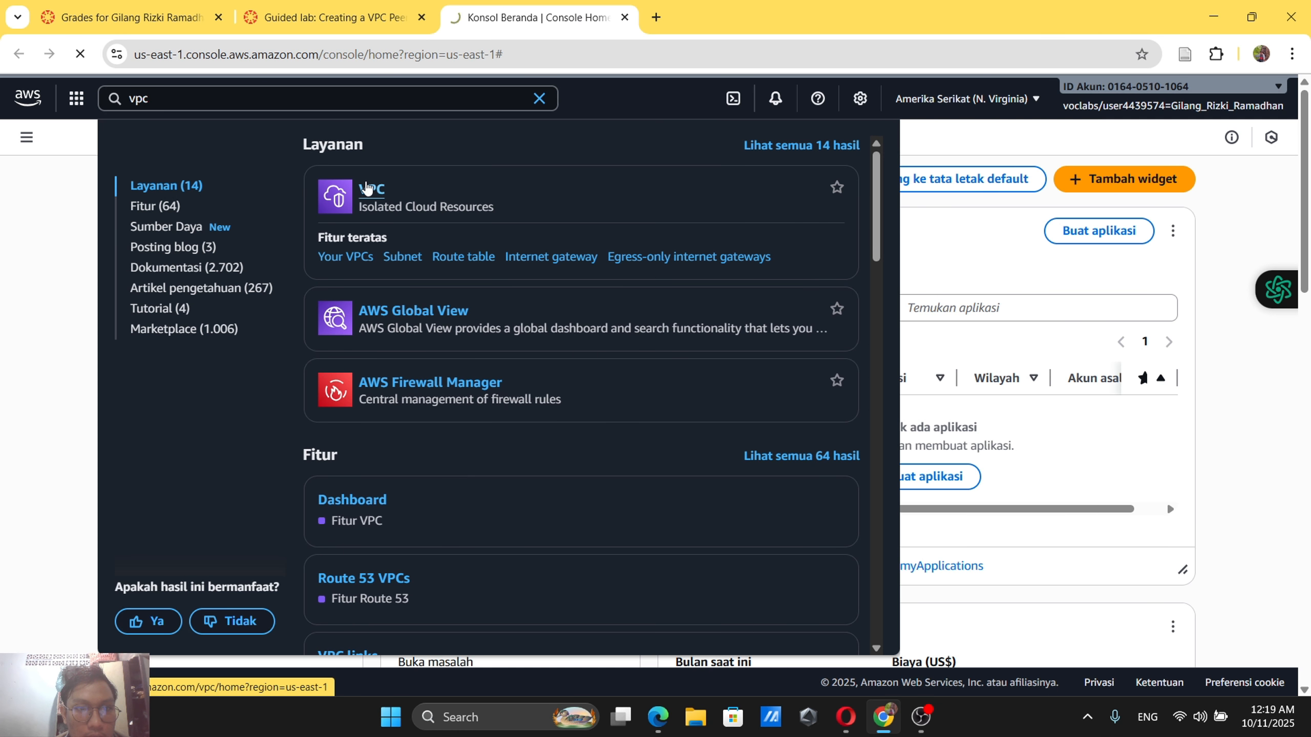
pyautogui.hotkey('ctrl', 'shift', 'Tab')
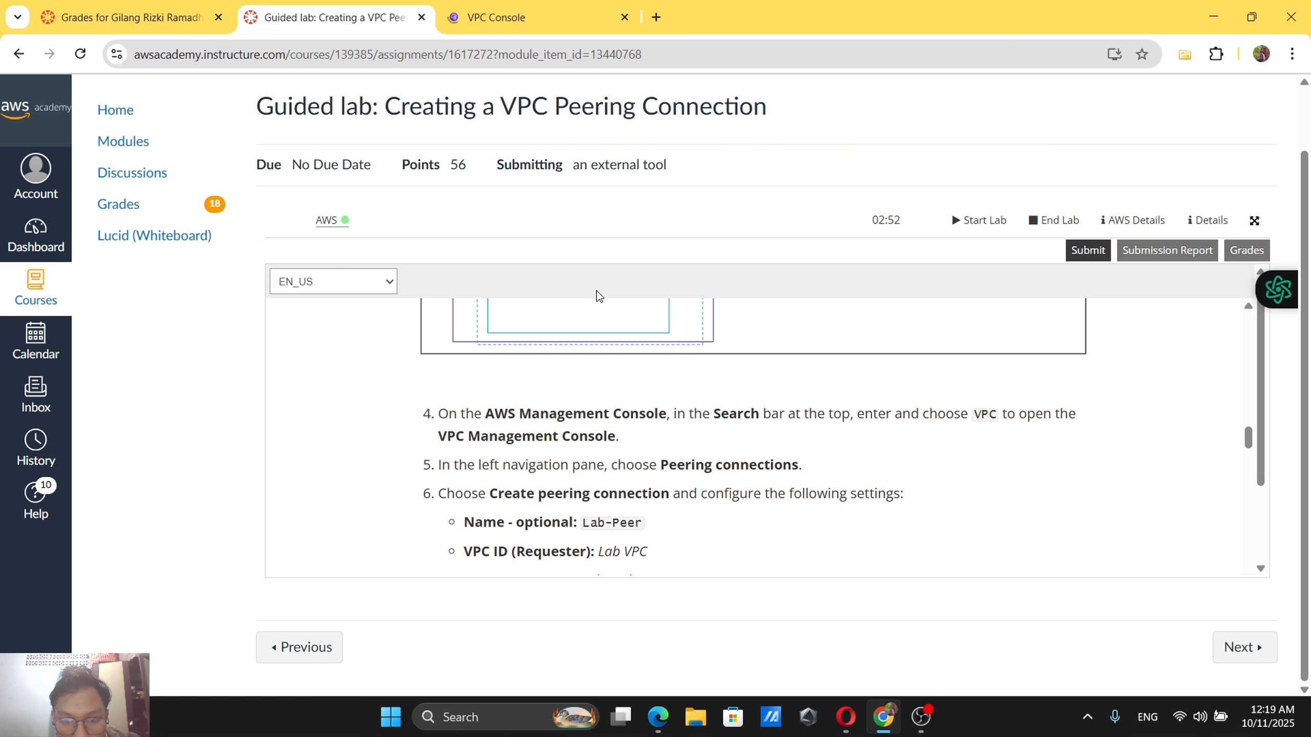
pyautogui.click(535, 13)
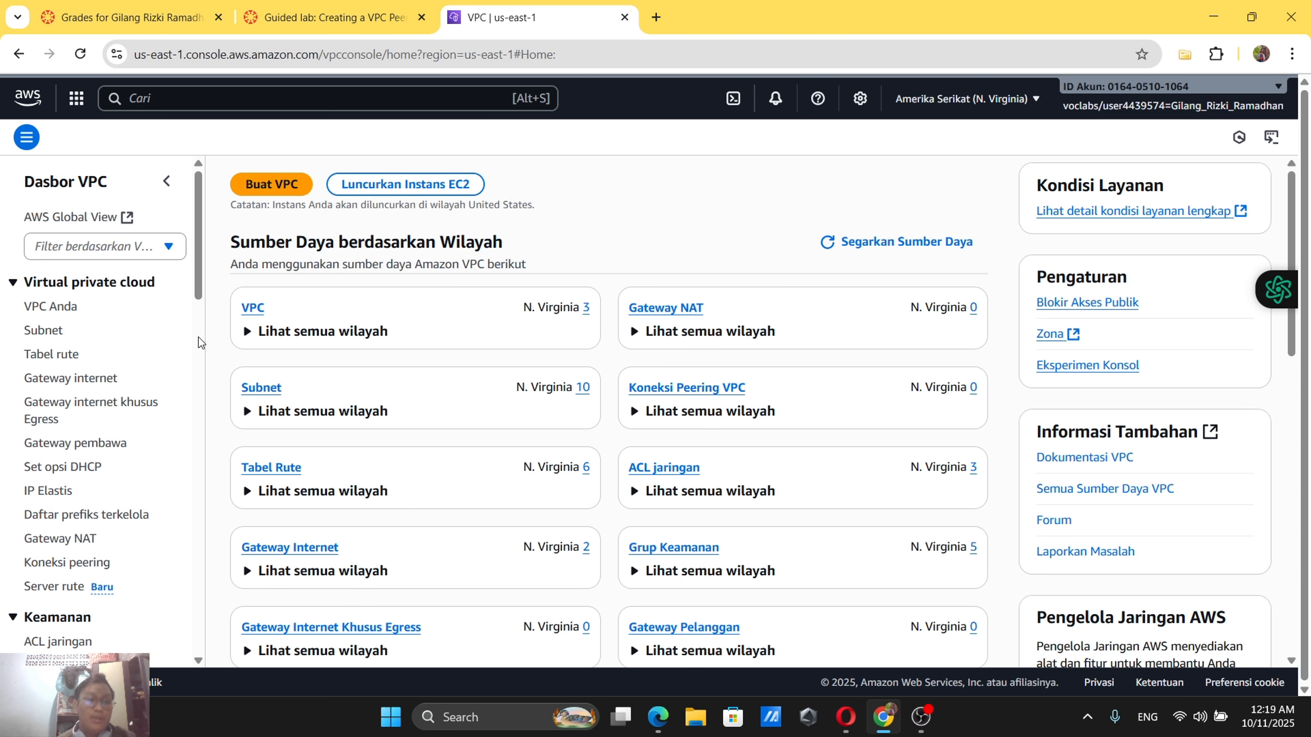
# Translate the VPC dashboard page from Indonesian to English and find the peering connection entry in its navigation.
pyautogui.scroll(-3, 70, 387)
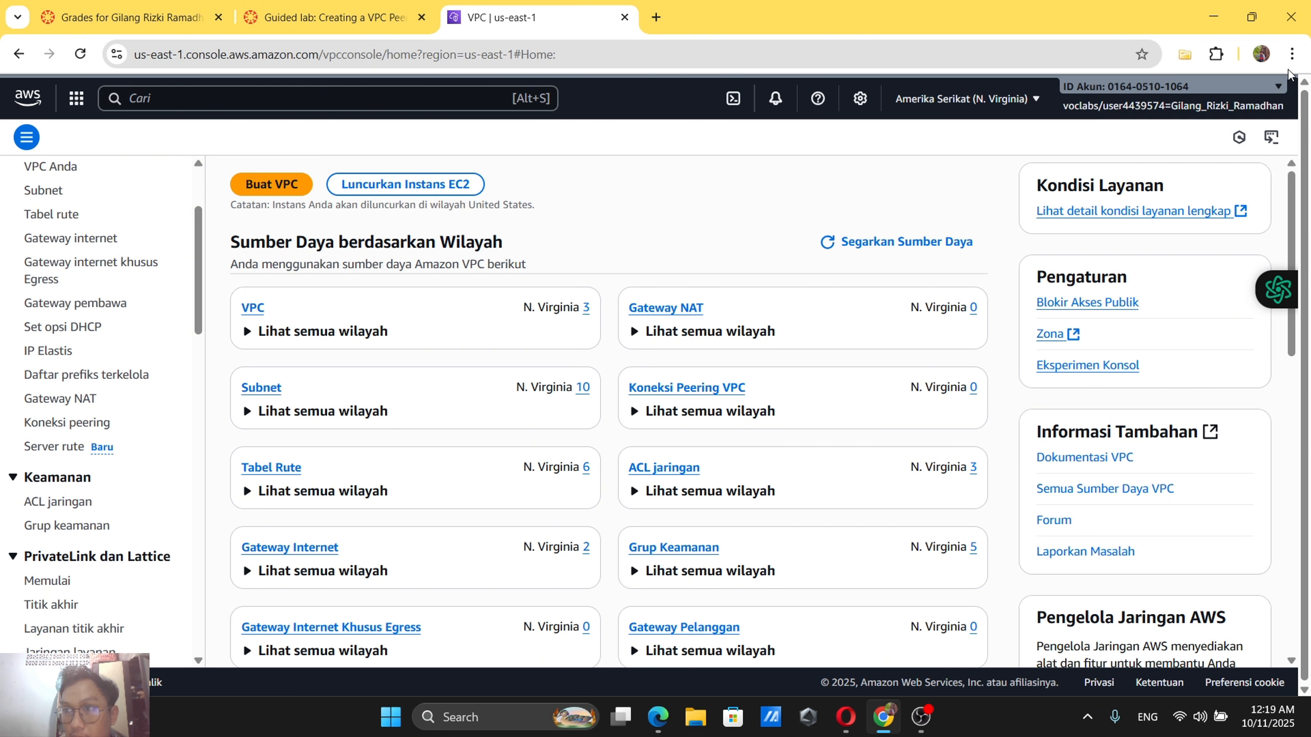
pyautogui.click(1292, 53)
pyautogui.click(1086, 505)
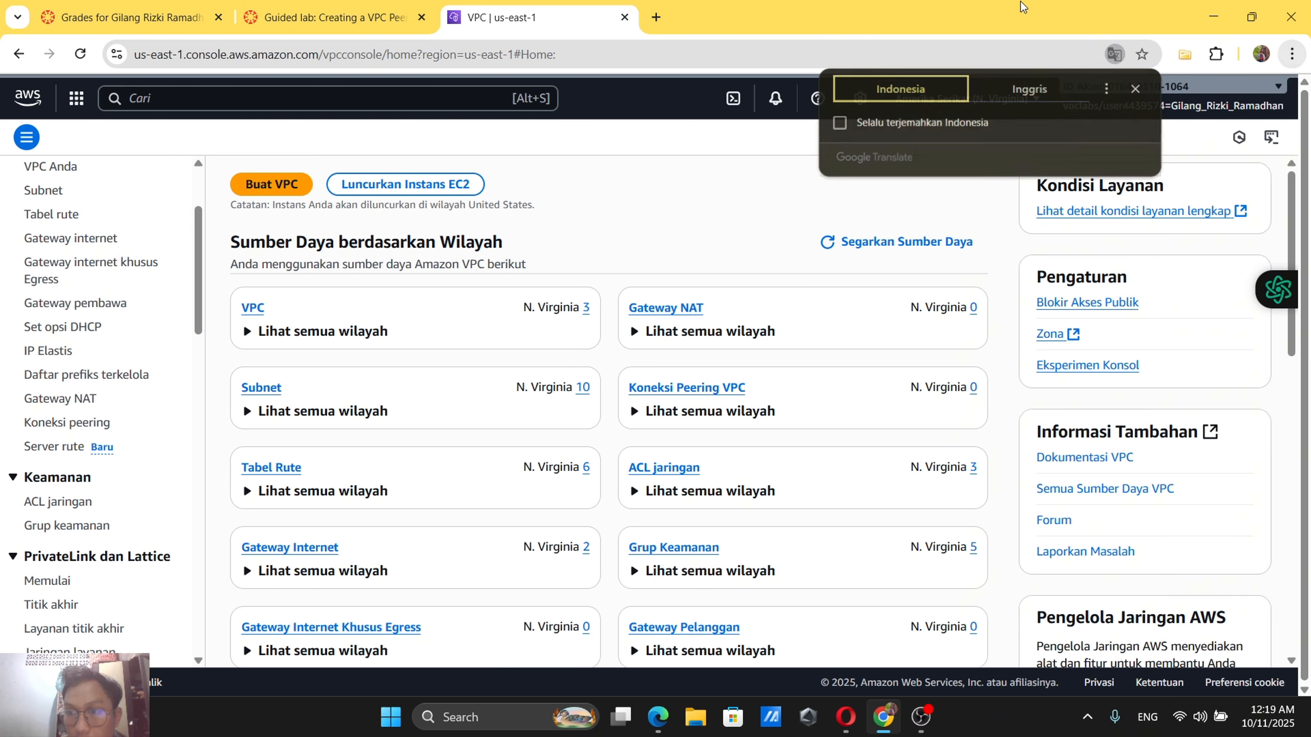
pyautogui.click(1020, 88)
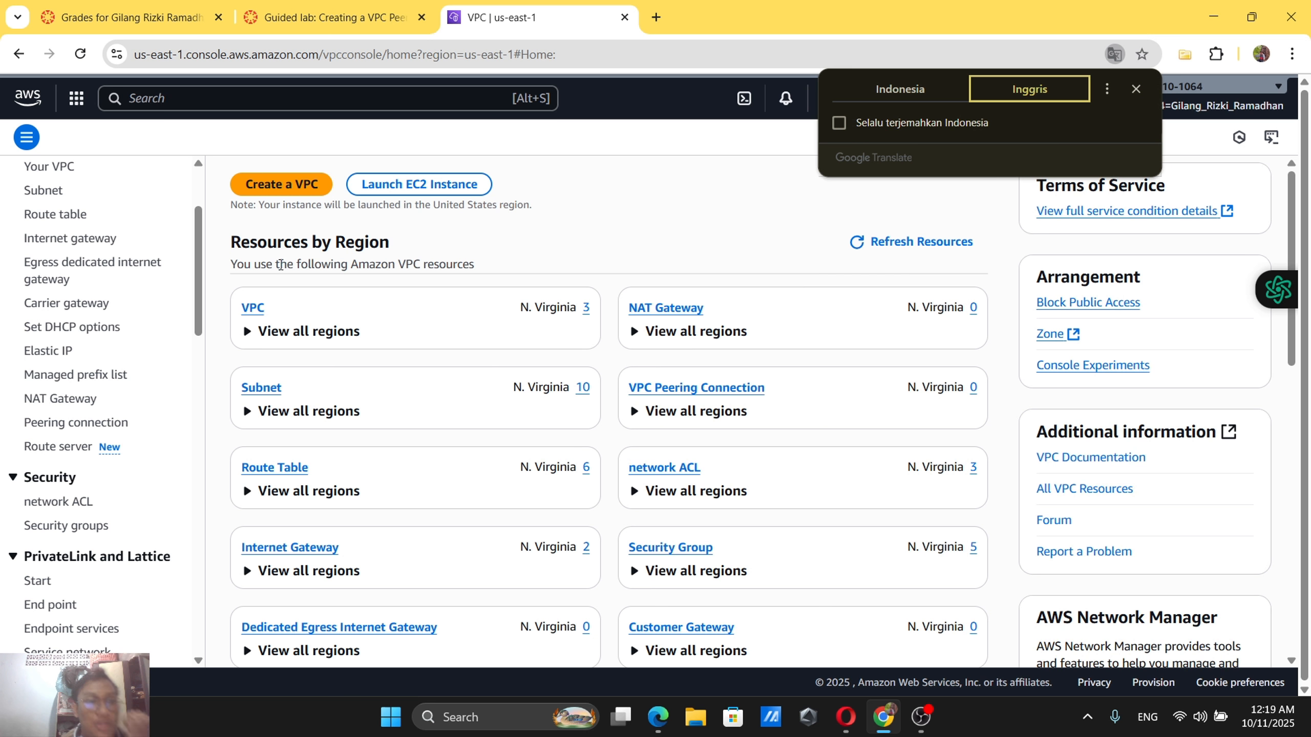
pyautogui.scroll(-2, 142, 384)
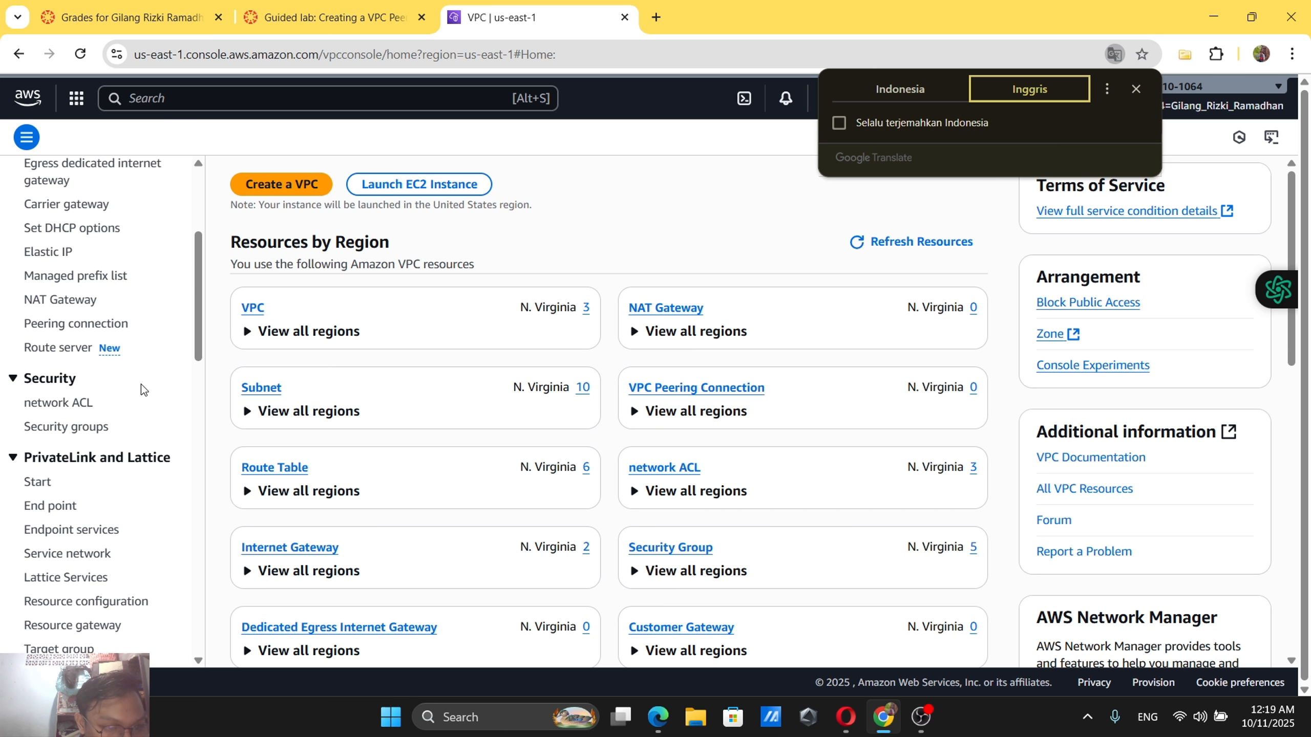
# Look through the VPC navigation entries and open the list of peering connections.
pyautogui.scroll(-5, 141, 384)
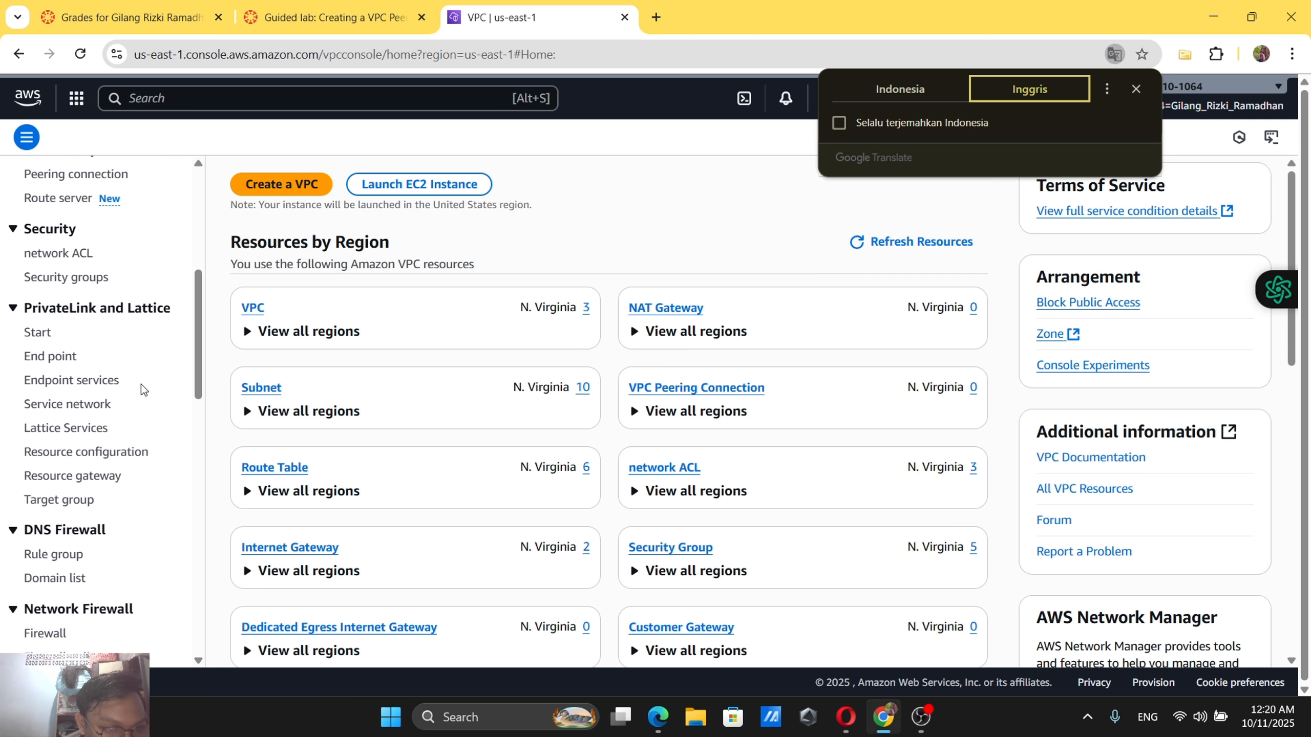
pyautogui.scroll(-4, 142, 384)
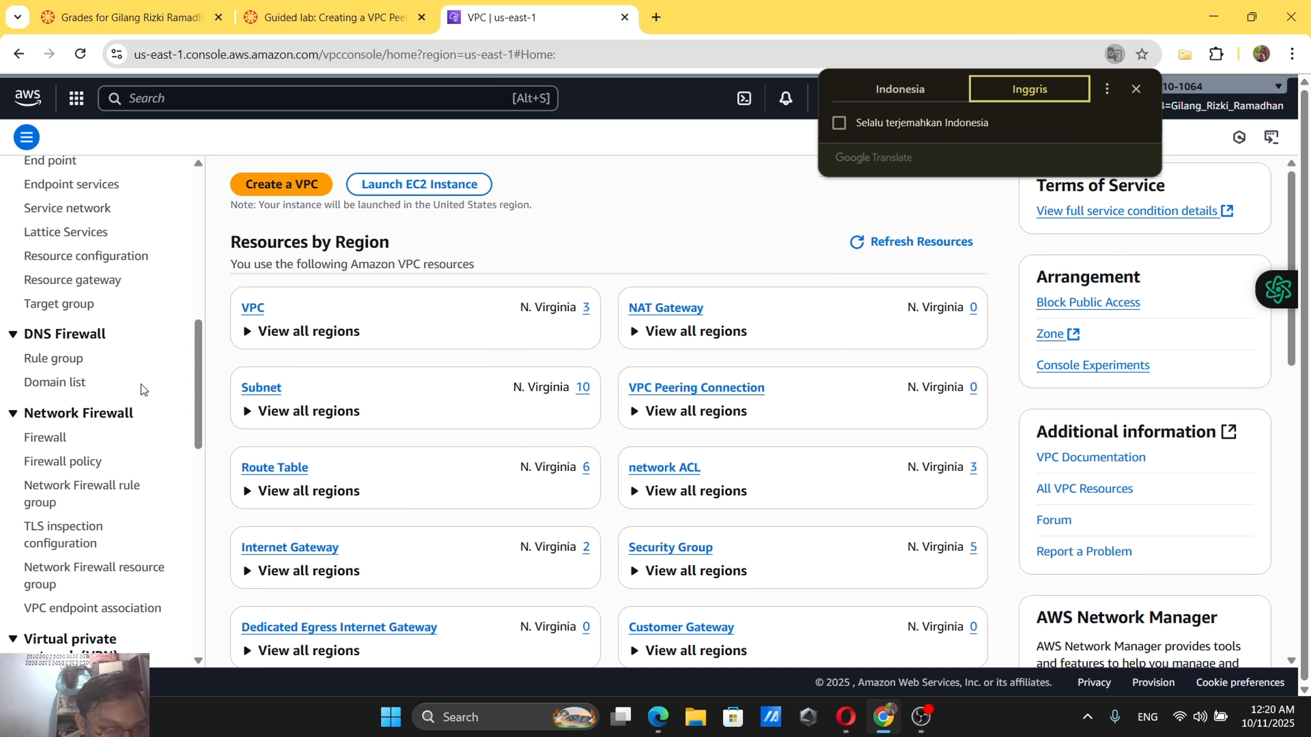
pyautogui.scroll(-2, 141, 384)
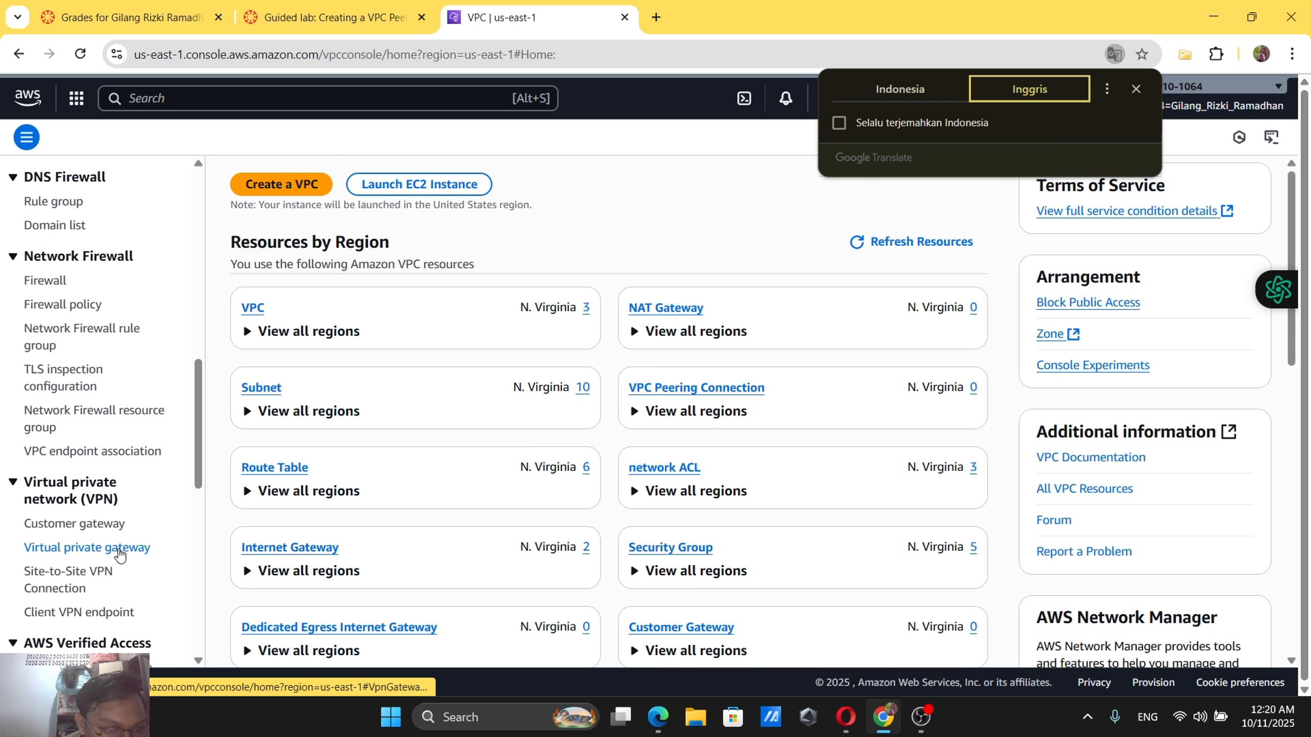
pyautogui.scroll(-2, 120, 559)
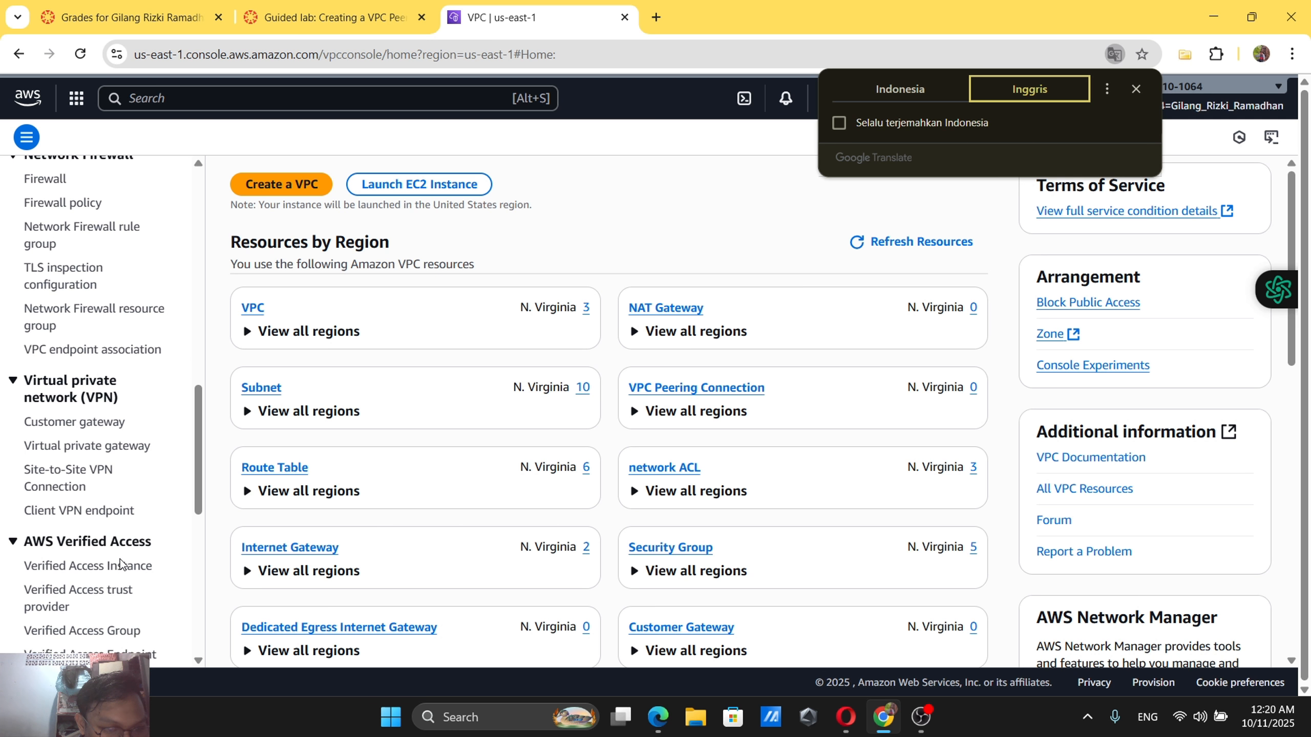
pyautogui.scroll(-2, 119, 563)
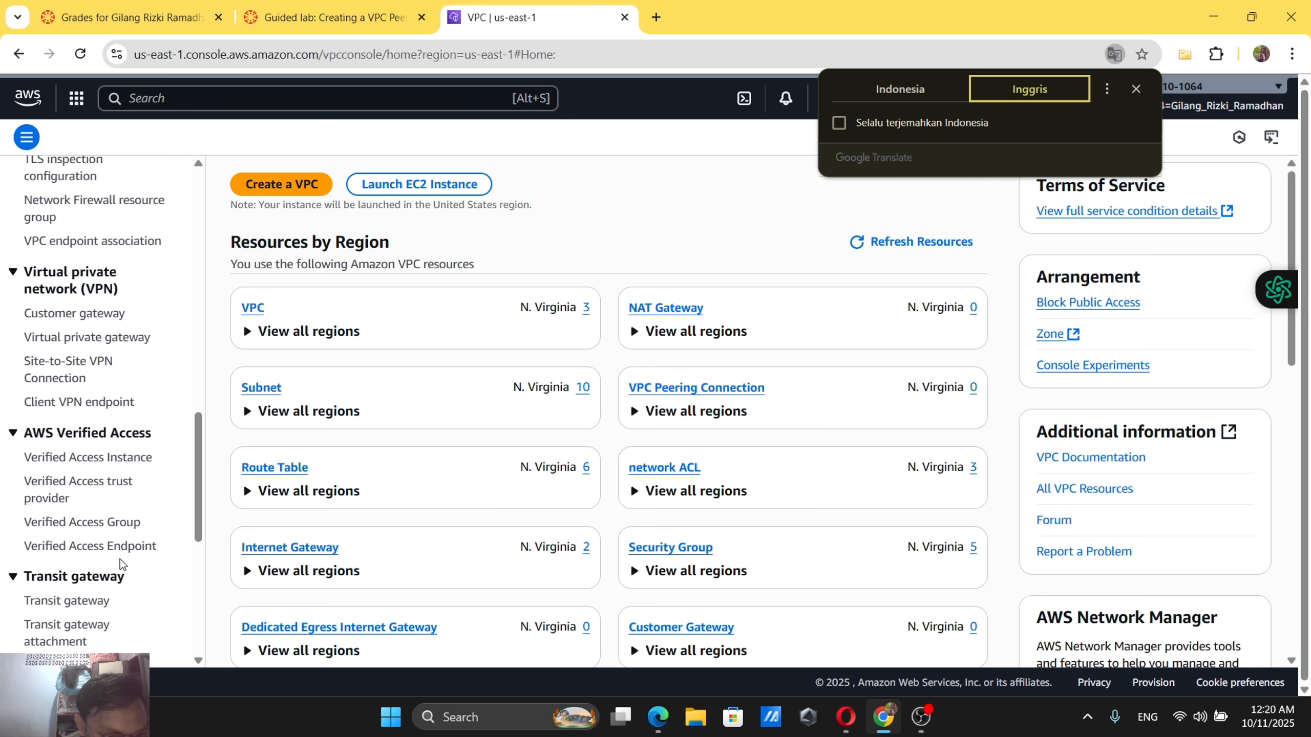
pyautogui.scroll(-4, 120, 559)
pyautogui.scroll(-3, 120, 559)
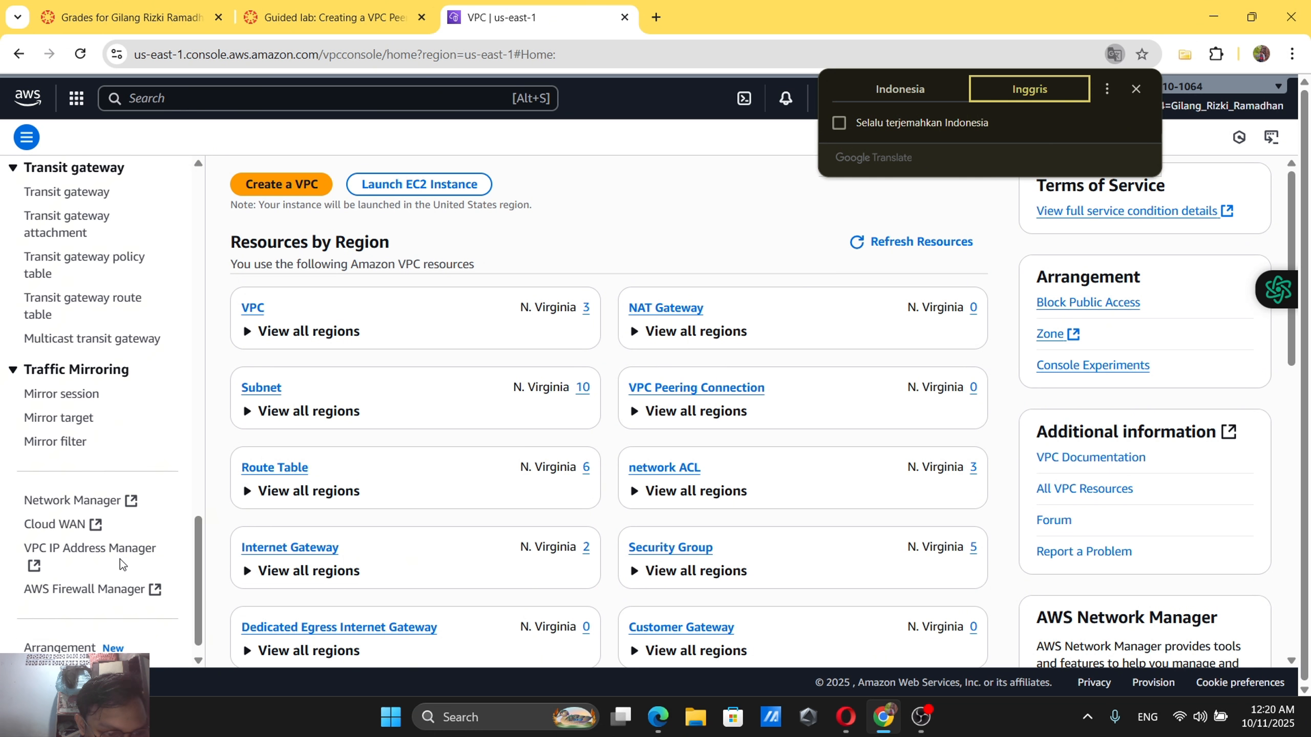
pyautogui.scroll(15, 120, 559)
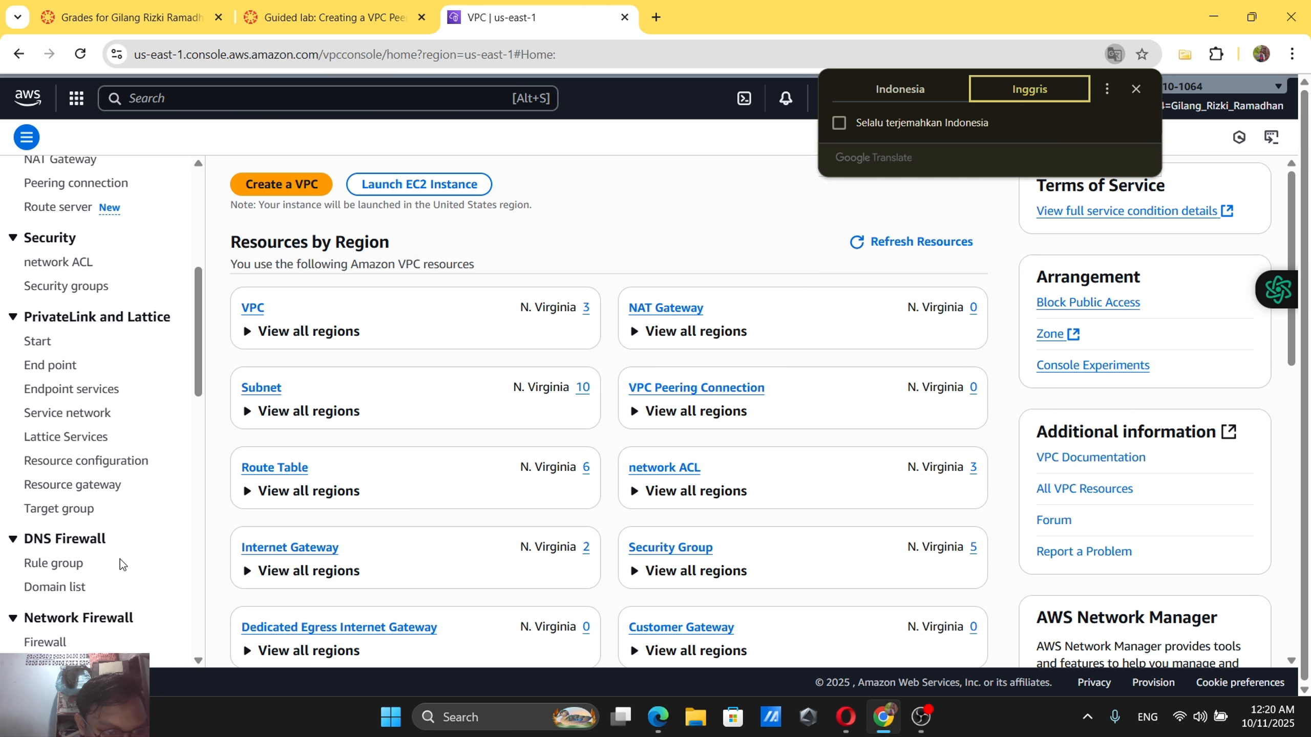
pyautogui.scroll(3, 119, 559)
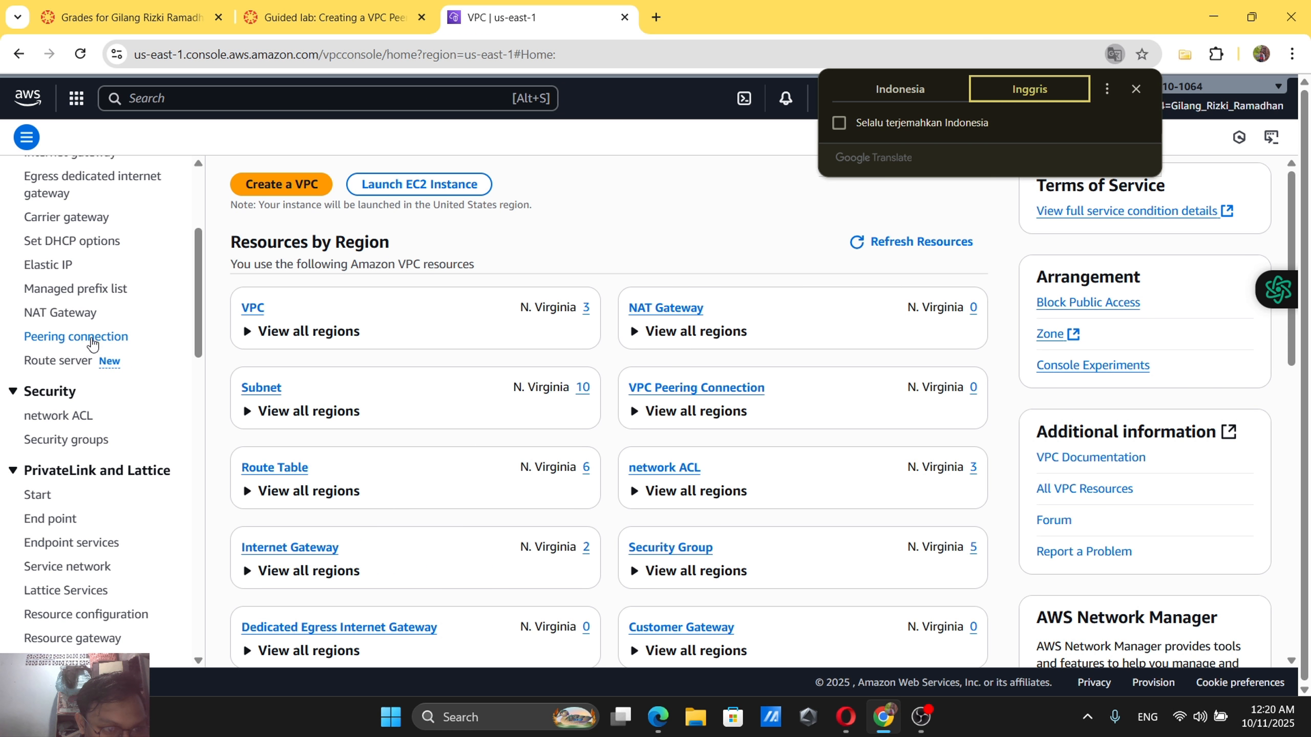
pyautogui.click(92, 342)
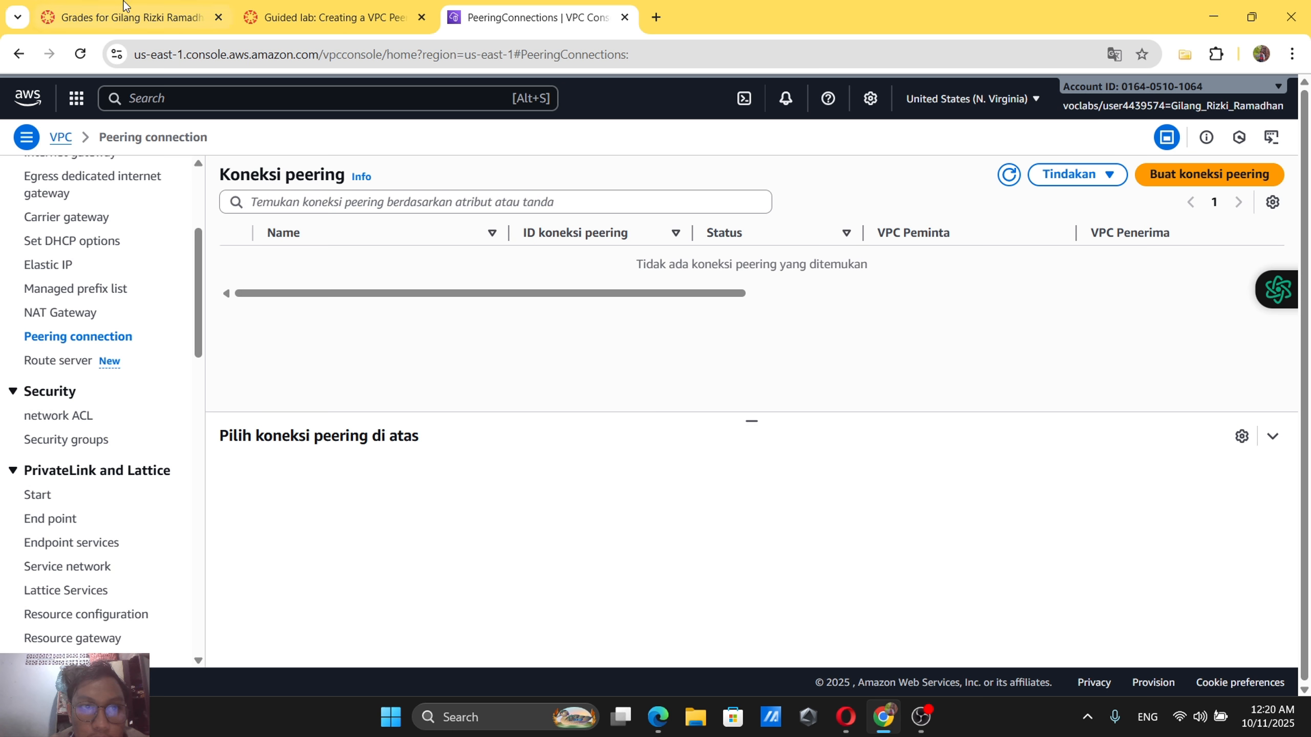
# Copy the name Lab-Peer from the lab instructions and start a new peering connection with that name.
pyautogui.click(331, 17)
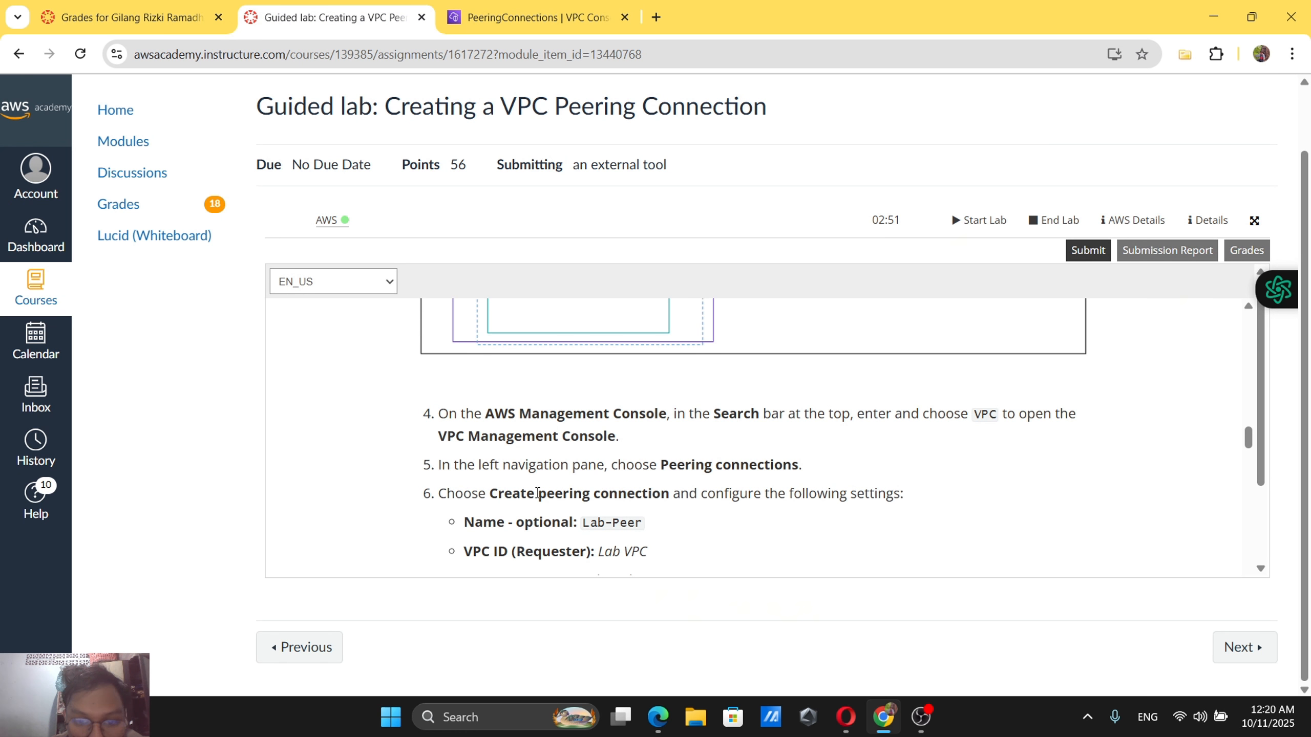
pyautogui.scroll(-2, 537, 493)
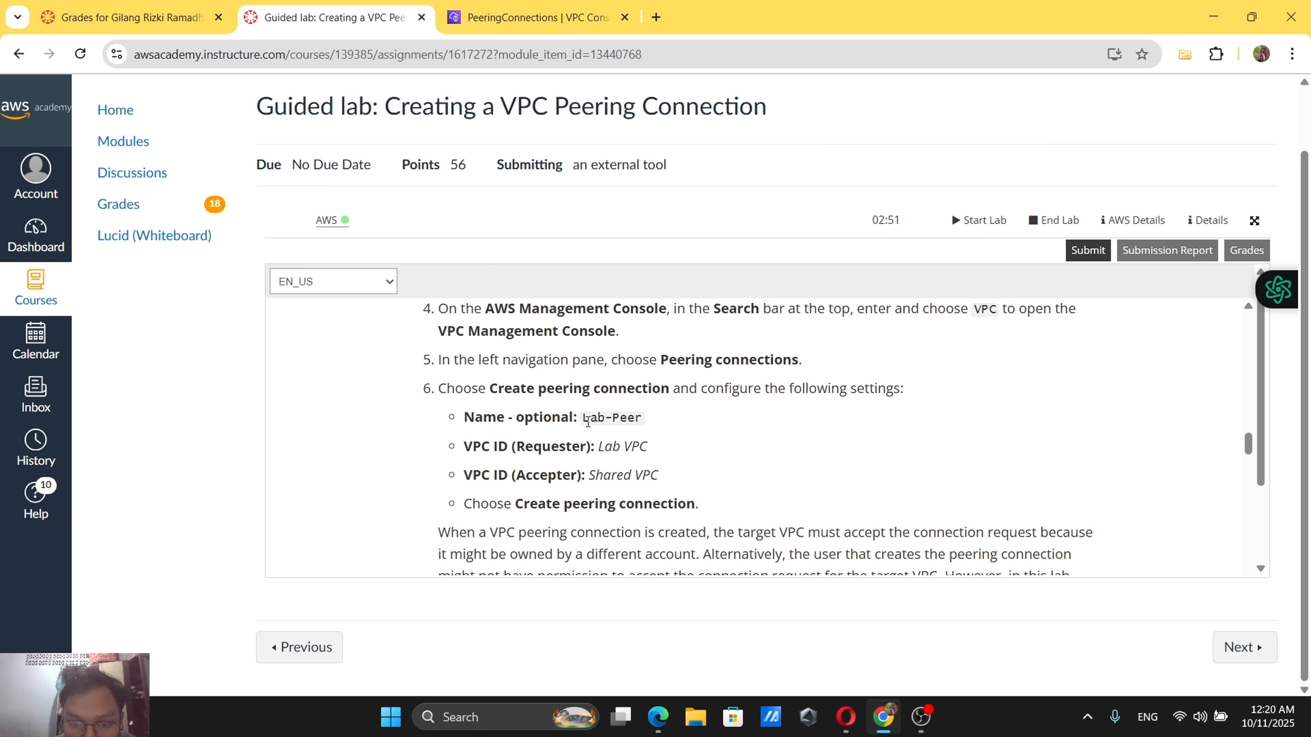
pyautogui.moveTo(585, 422); pyautogui.dragTo(659, 424)
pyautogui.hotkey('ctrl', 'c')
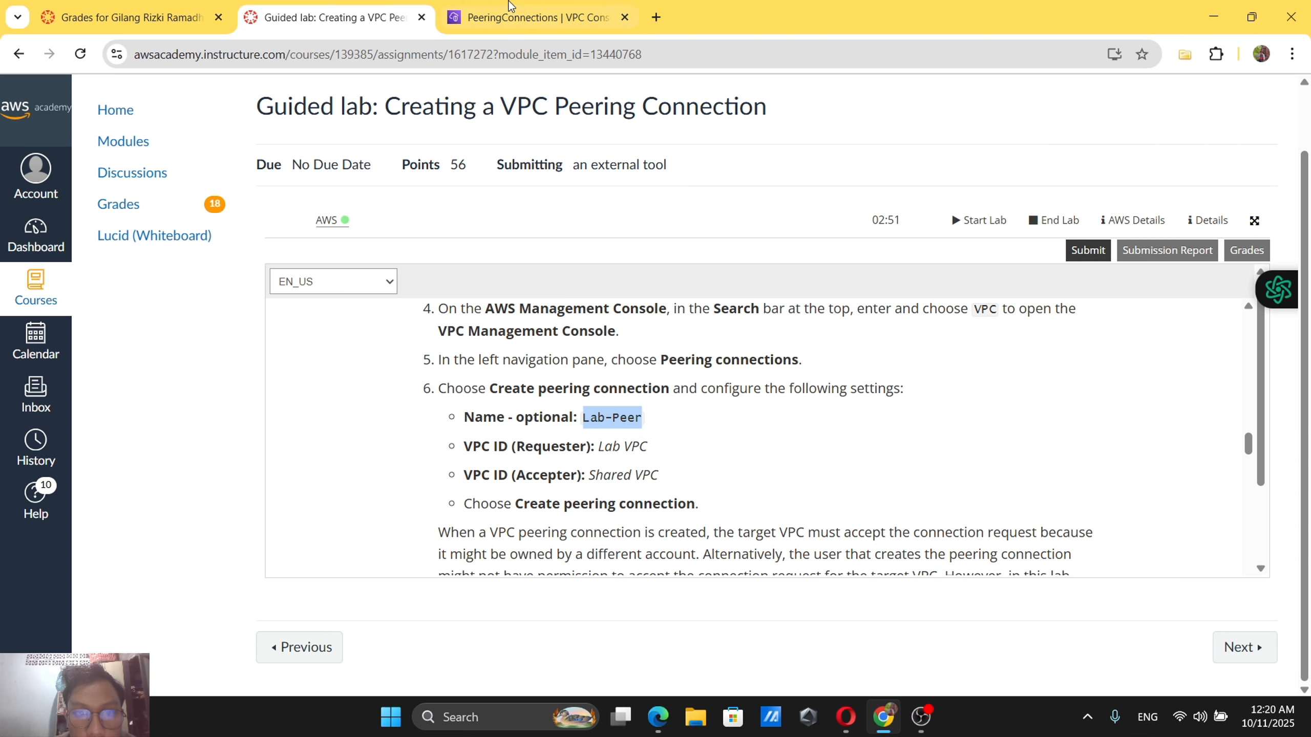
pyautogui.click(464, 6)
pyautogui.click(1209, 174)
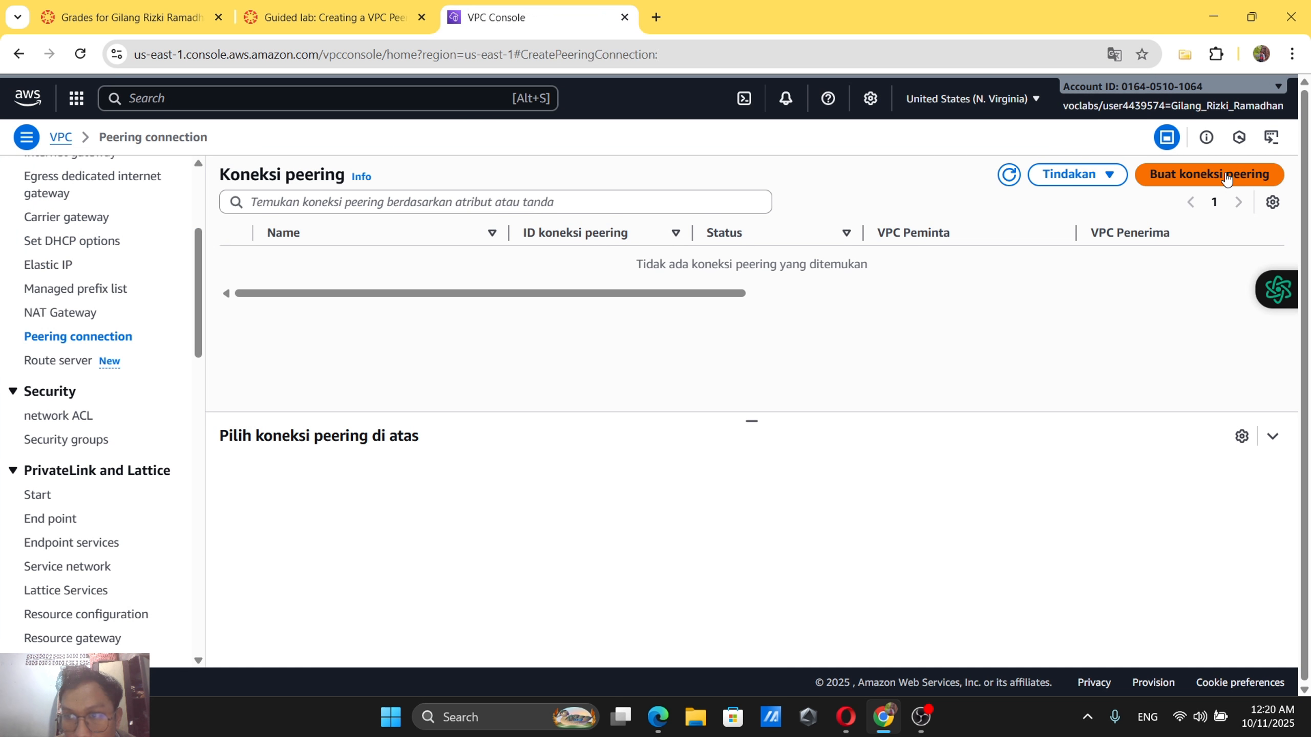
pyautogui.hotkey('ctrl', 'v')
# Check the requester setting in the lab instructions and set the peering connection's requester VPC to Lab VPC.
pyautogui.click(277, 7)
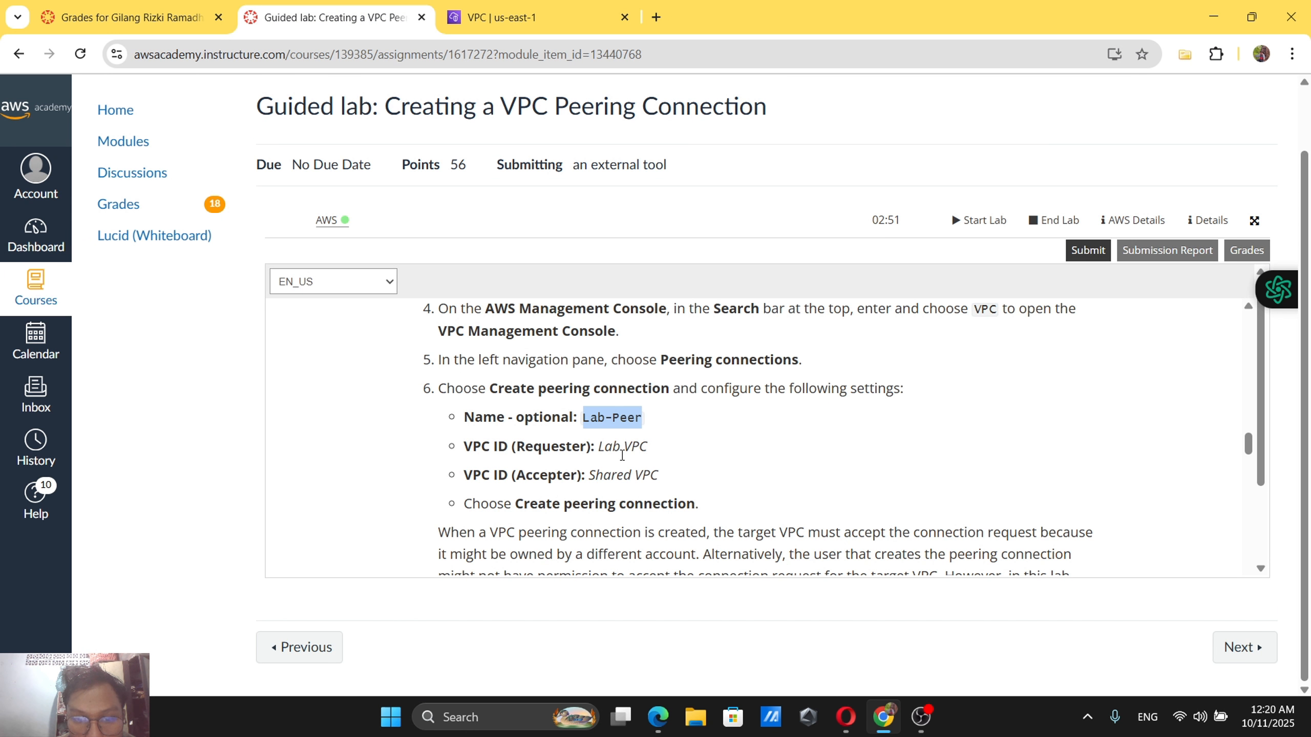
pyautogui.click(500, 26)
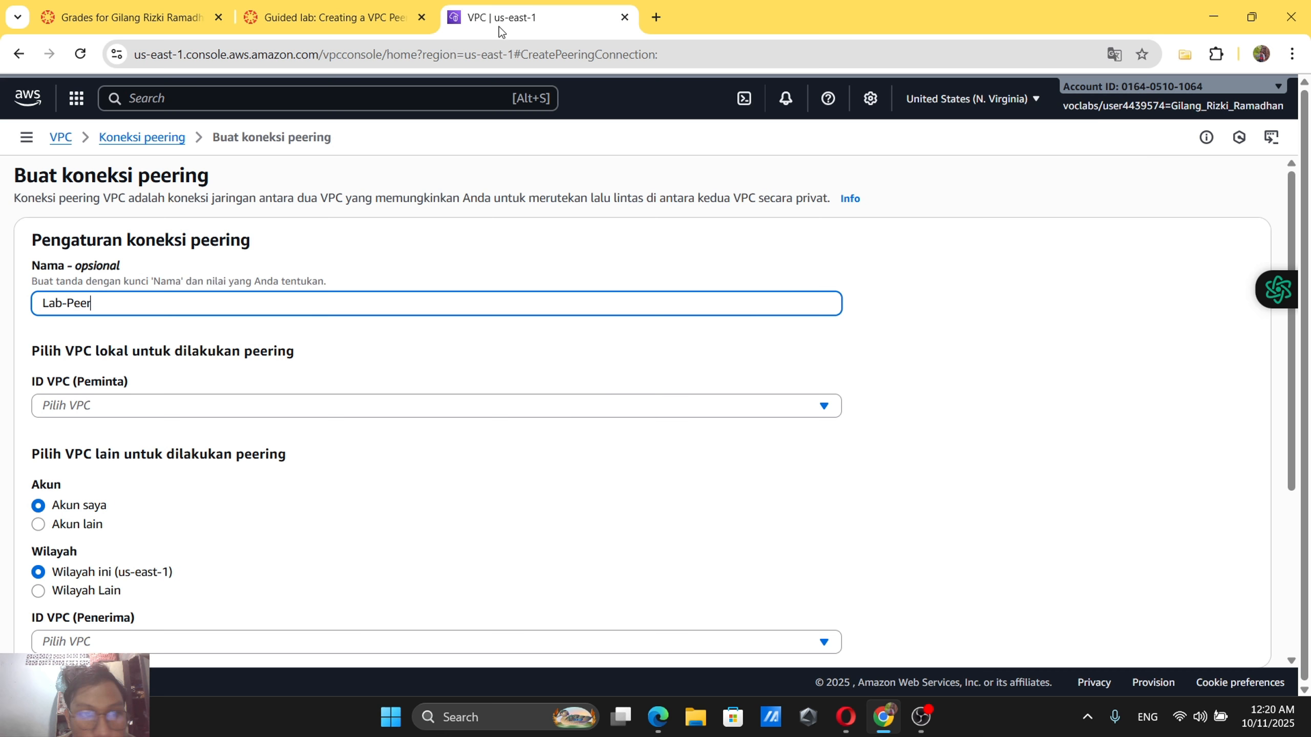
pyautogui.click(262, 406)
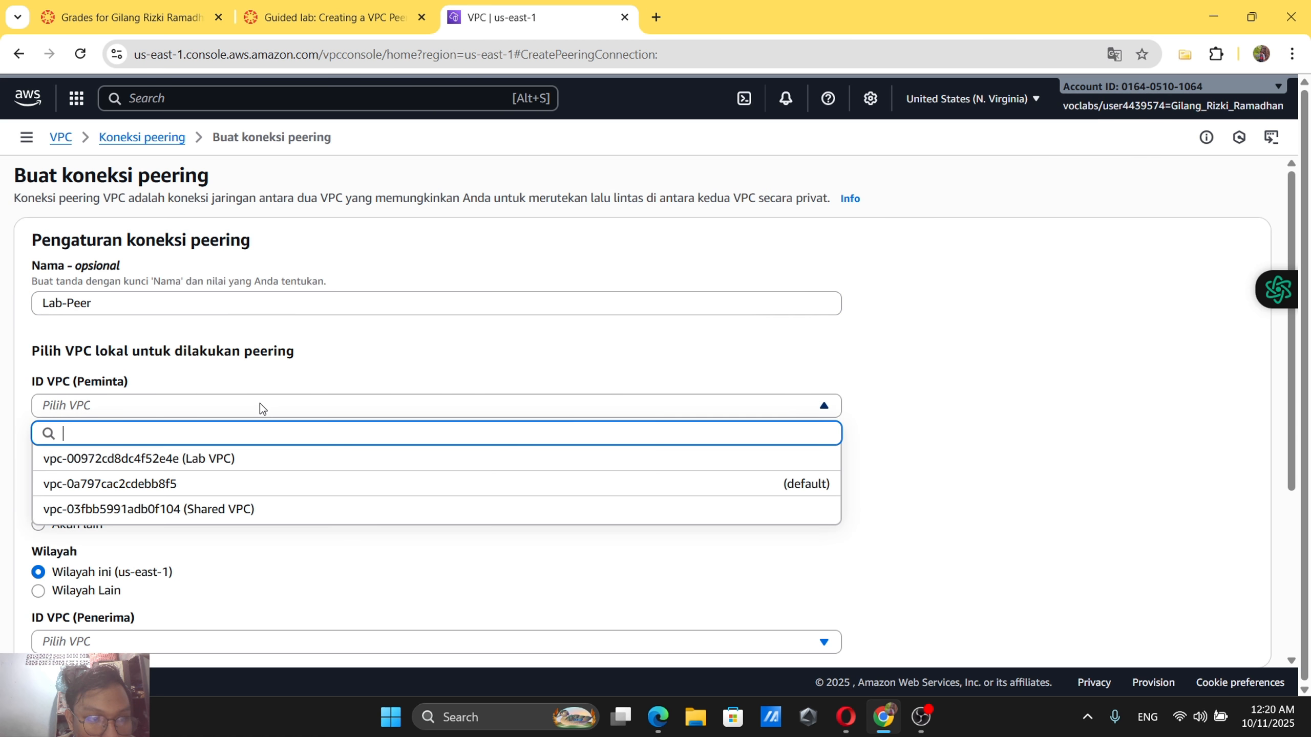
pyautogui.click(261, 459)
# Check the accepter setting in the lab instructions and set the peering connection's accepter VPC to Shared VPC.
pyautogui.click(330, 15)
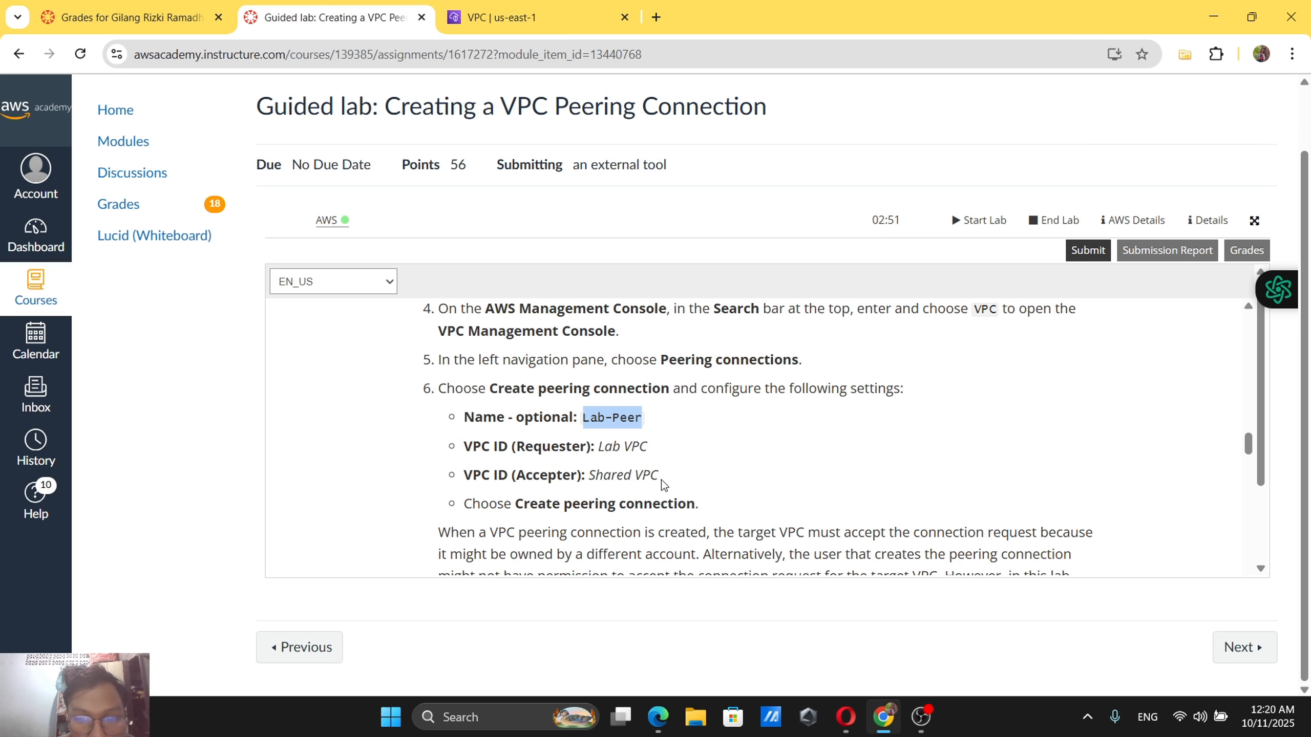
pyautogui.scroll(-1, 662, 481)
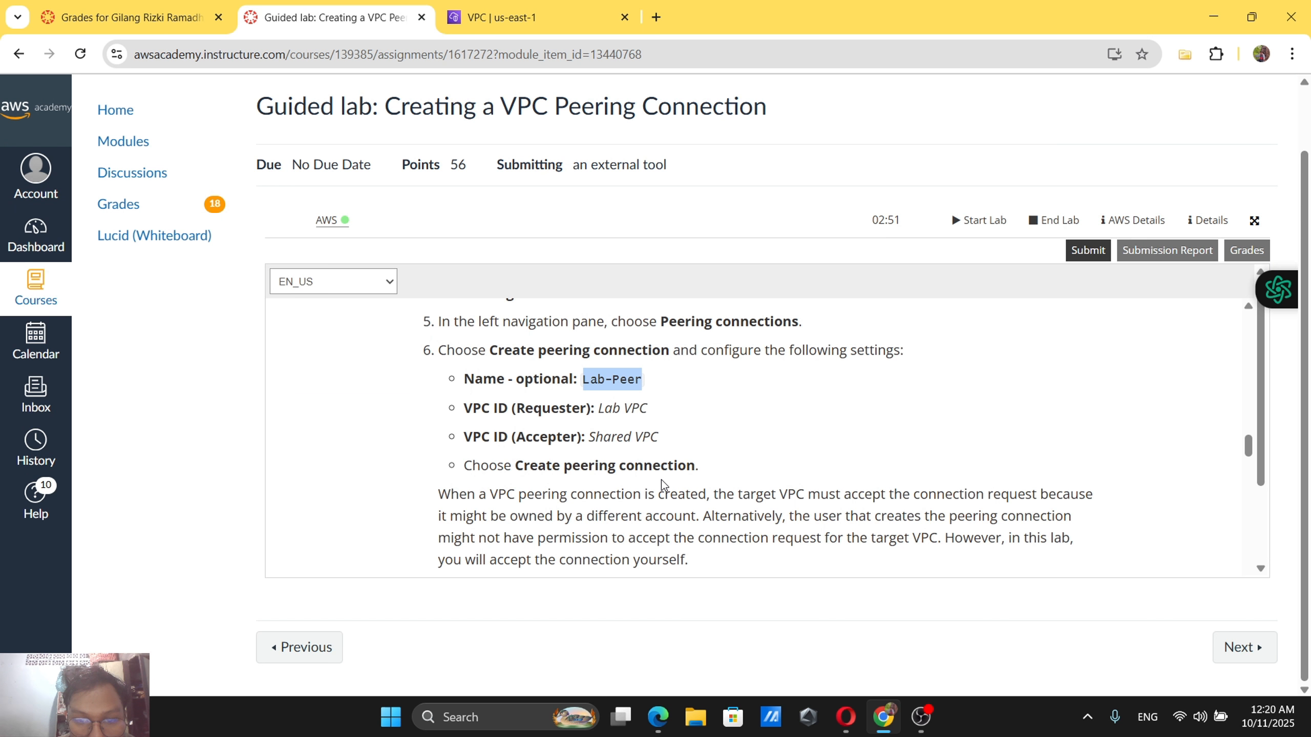
pyautogui.click(478, 7)
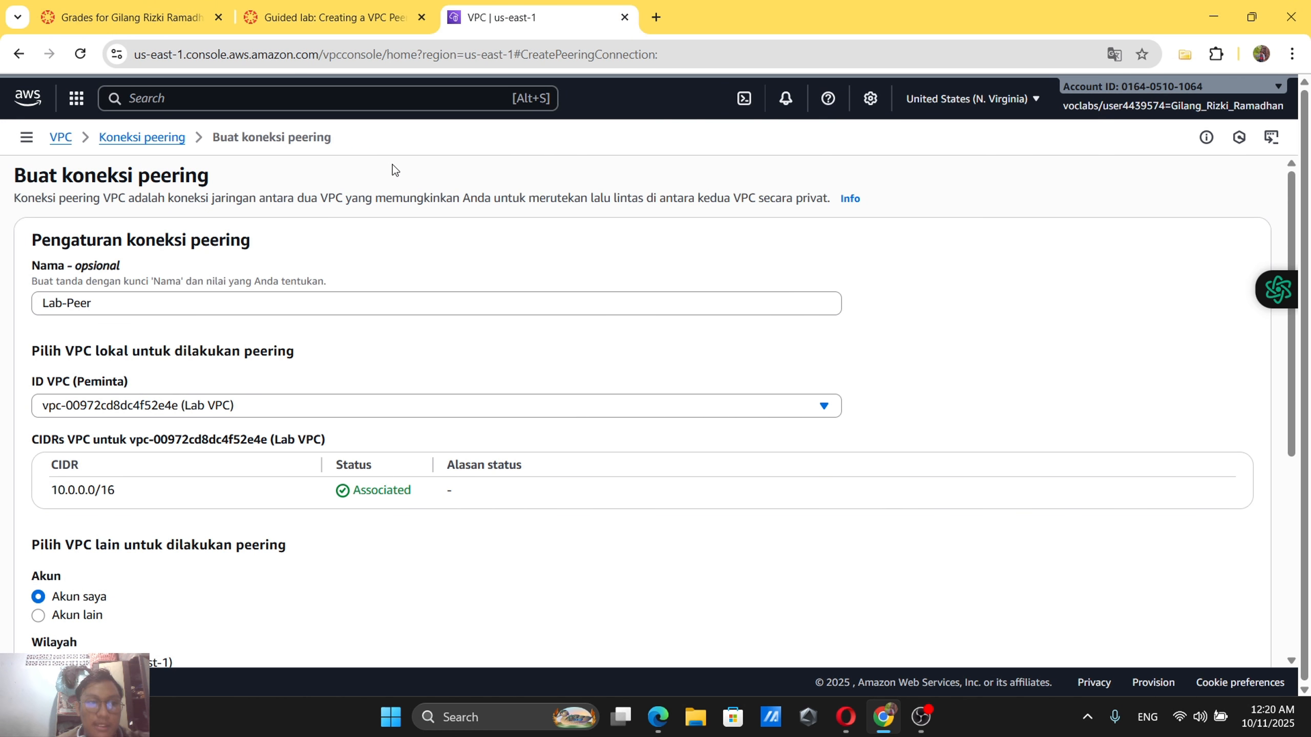
pyautogui.scroll(-1, 326, 263)
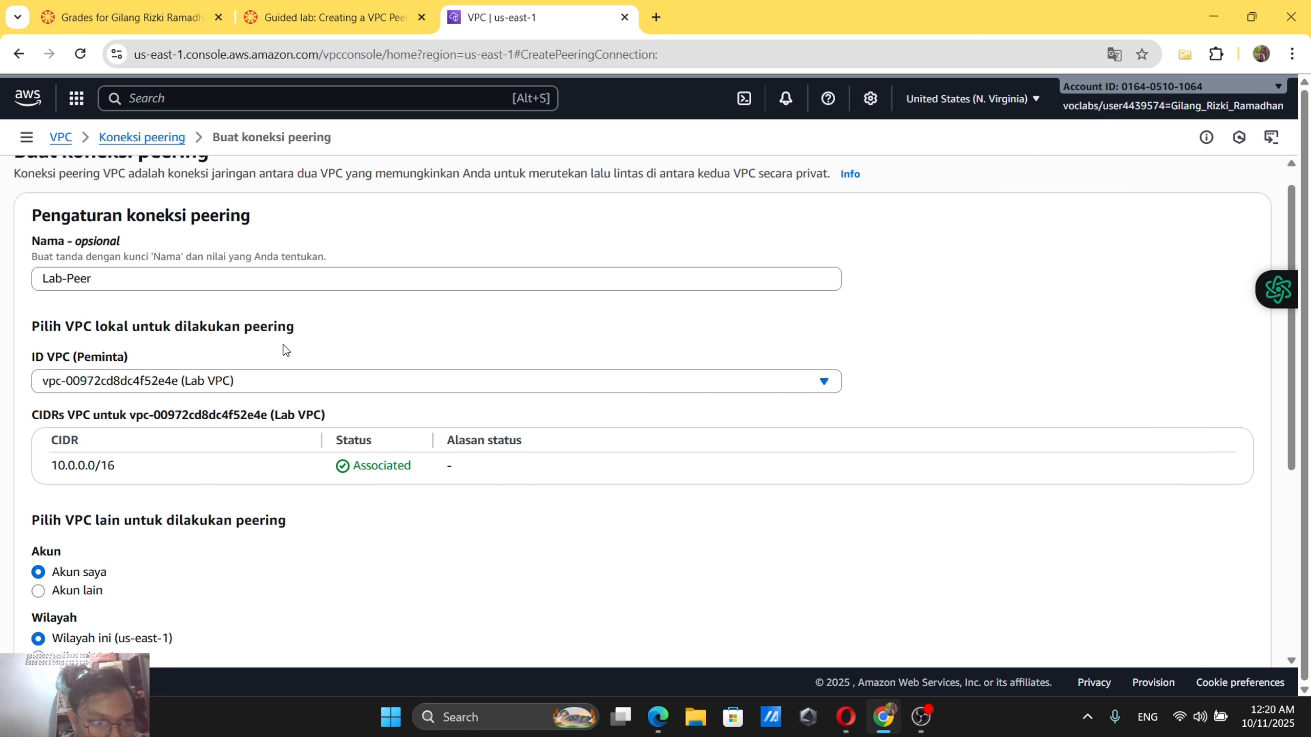
pyautogui.scroll(-3, 284, 333)
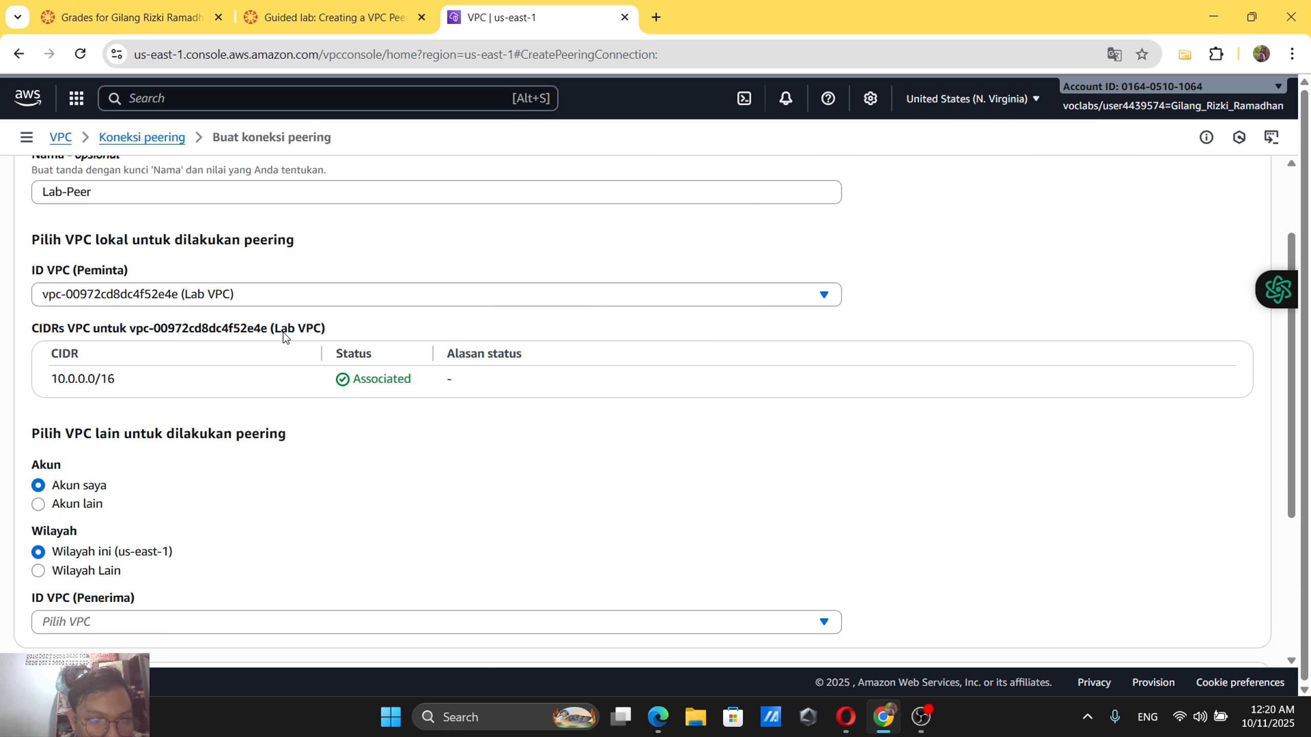
pyautogui.scroll(-3, 289, 376)
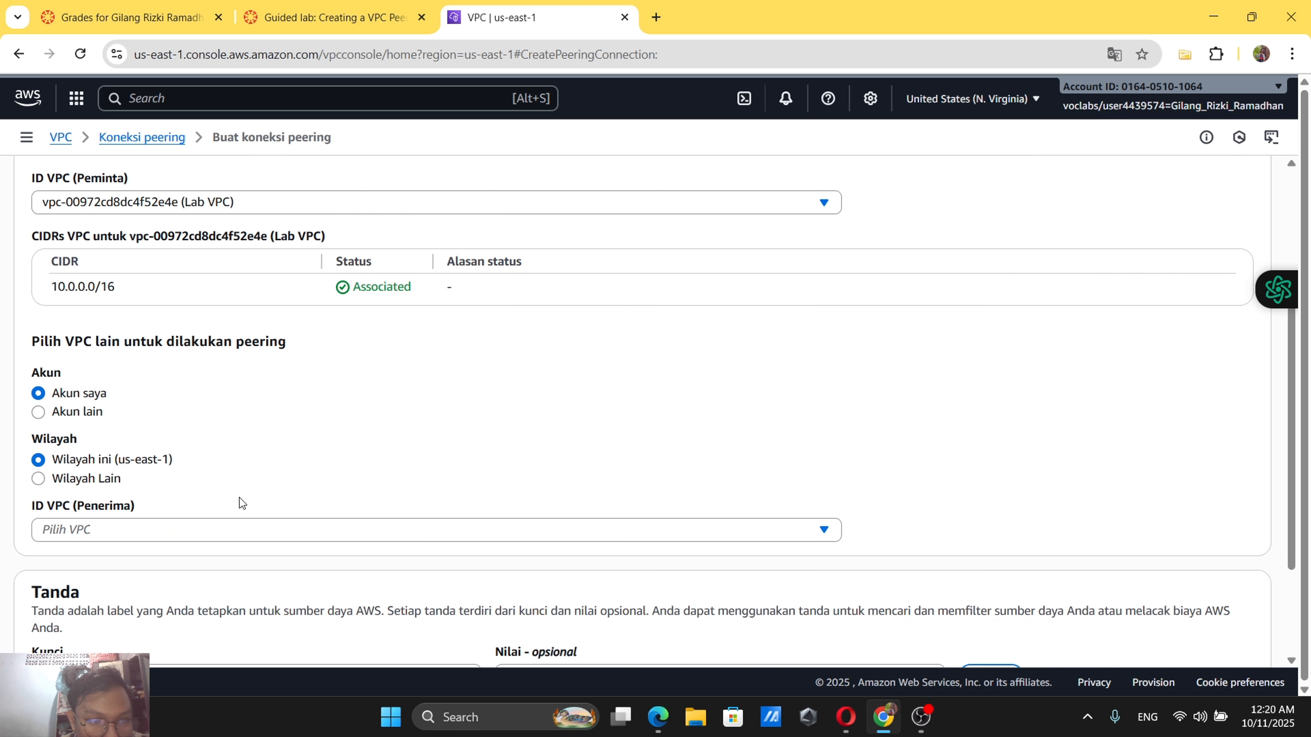
pyautogui.click(229, 528)
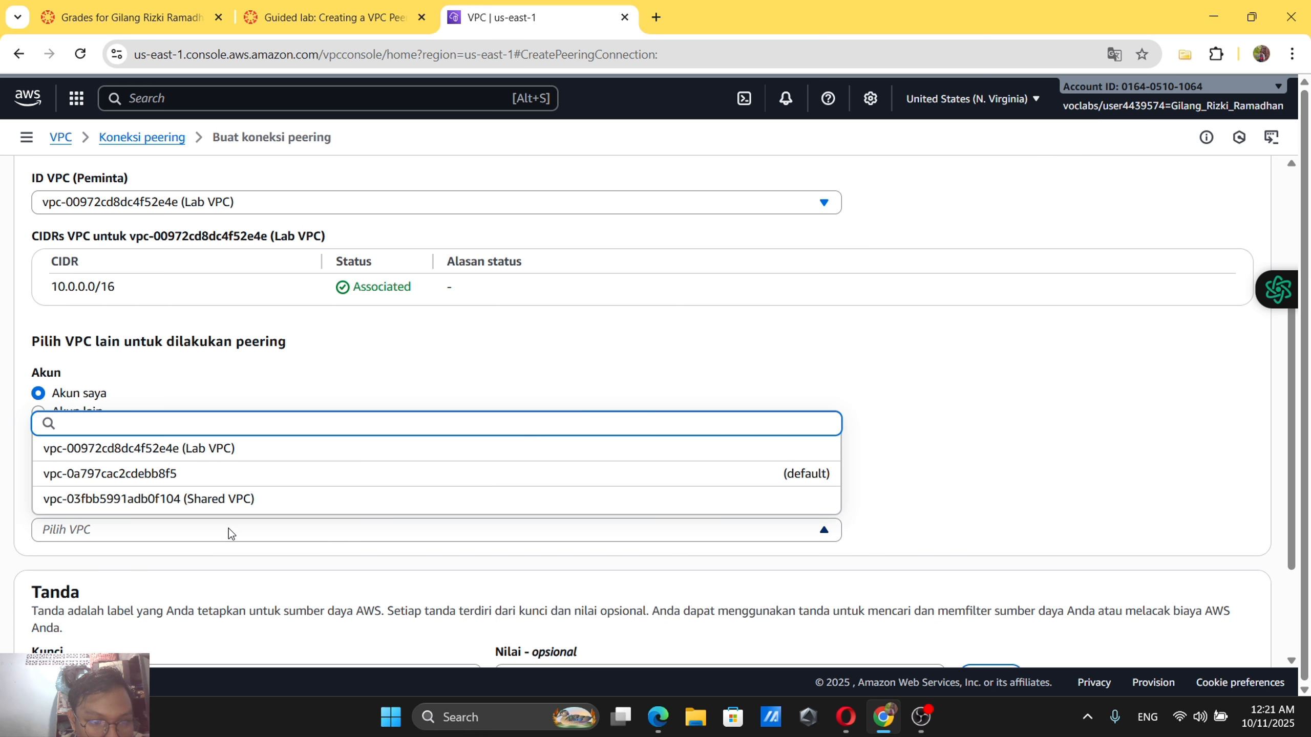
pyautogui.click(235, 504)
# Compare the Lab-Peer settings with the lab instructions and create the peering connection.
pyautogui.click(375, 6)
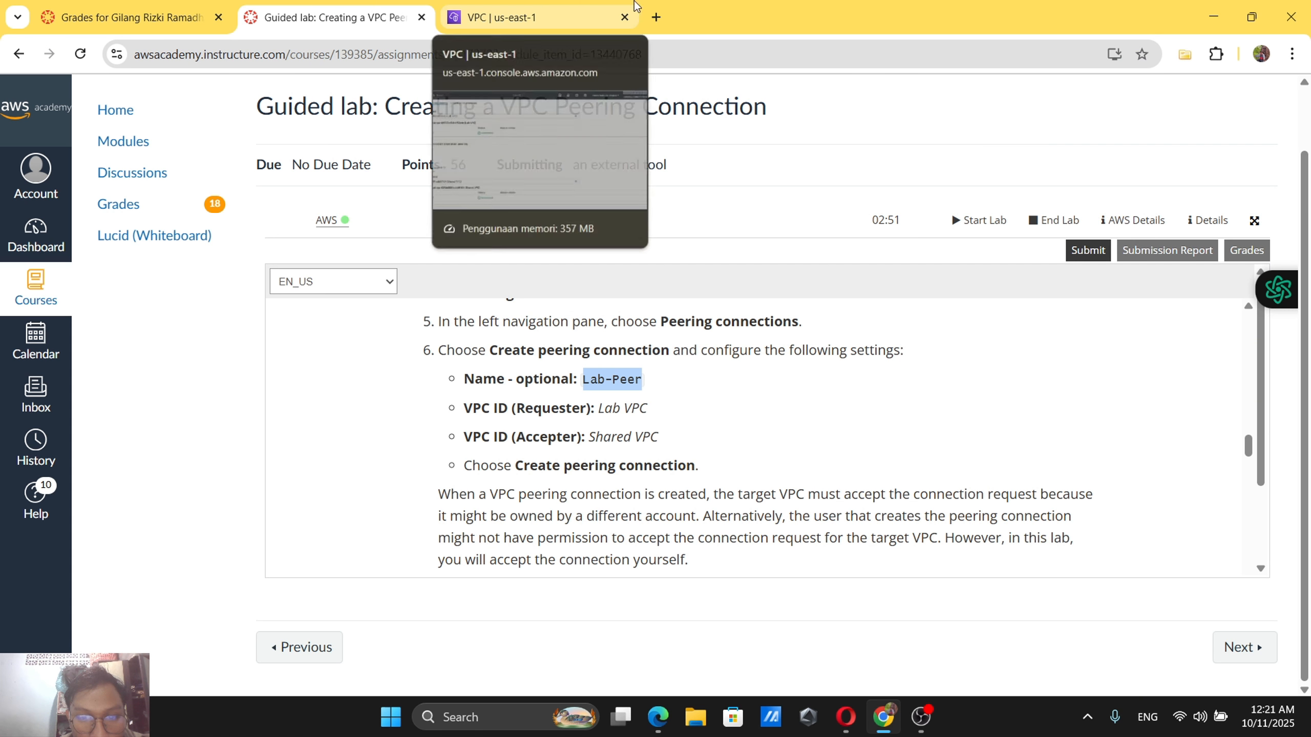
pyautogui.click(586, 7)
pyautogui.scroll(-2, 562, 324)
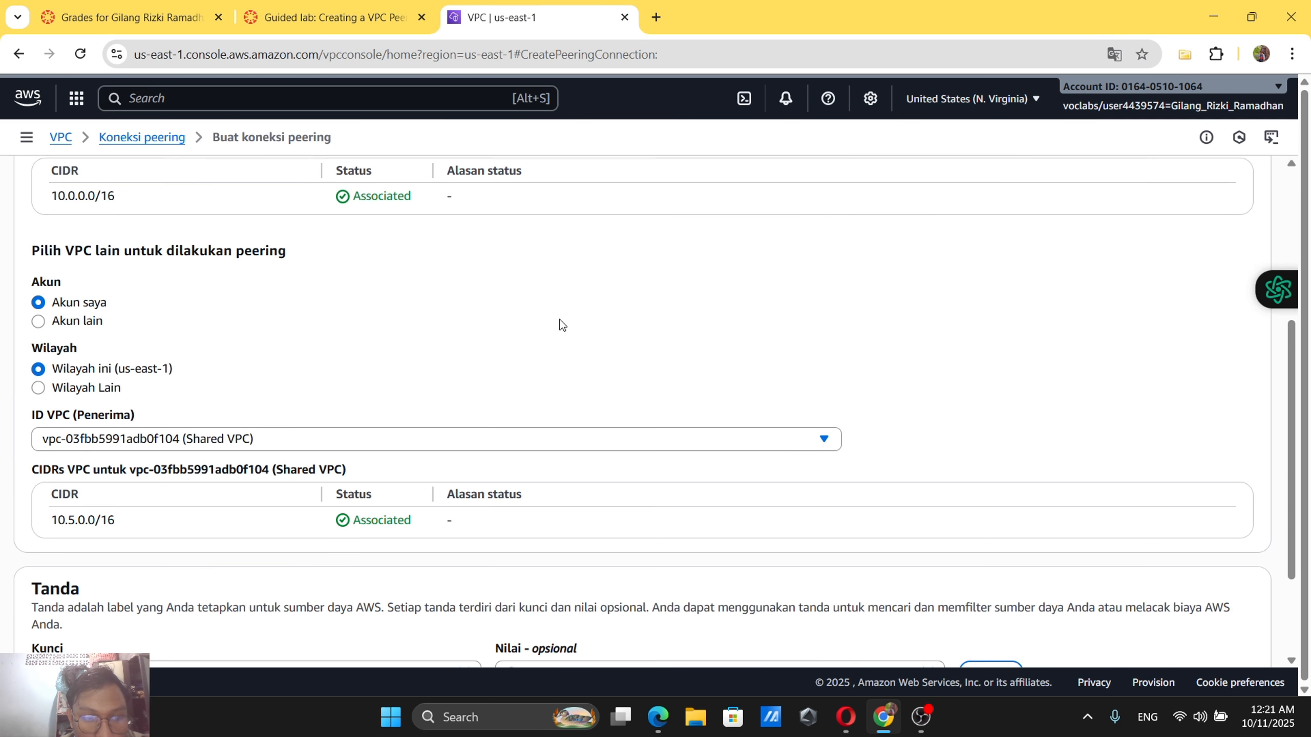
pyautogui.scroll(3, 561, 324)
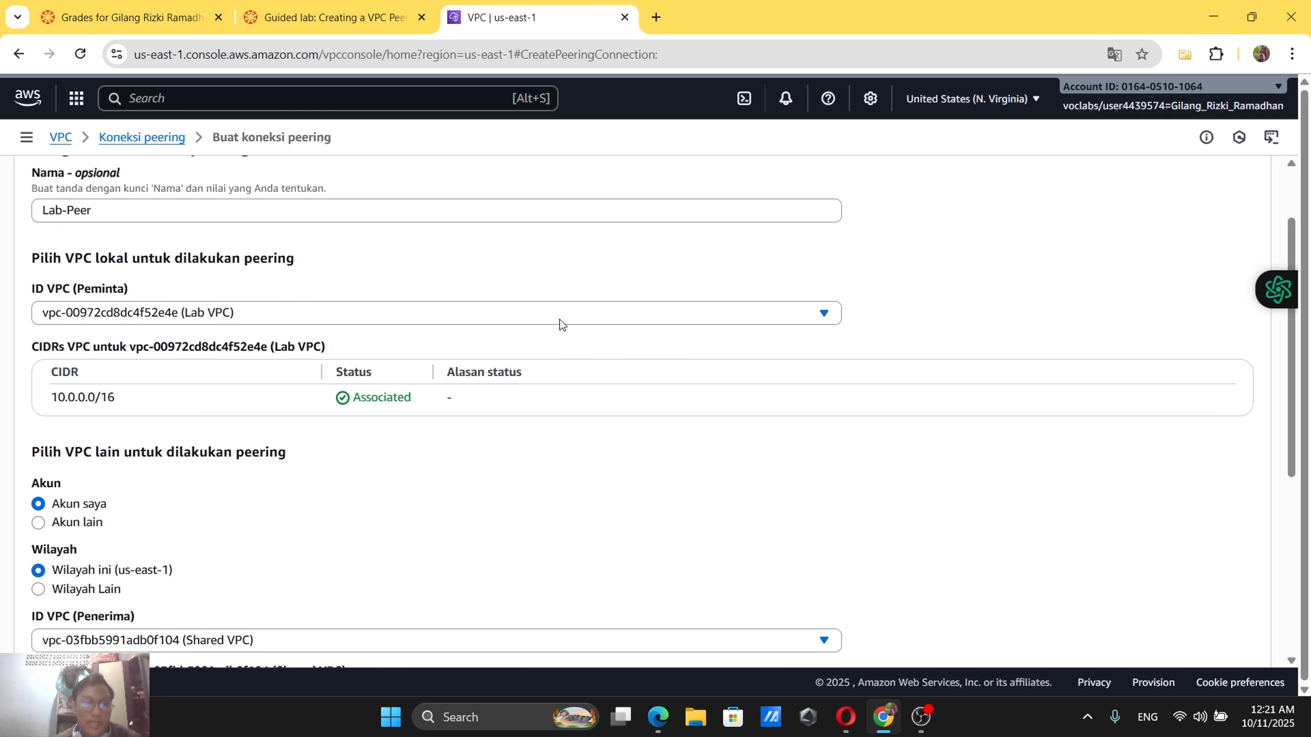
pyautogui.scroll(-1, 563, 324)
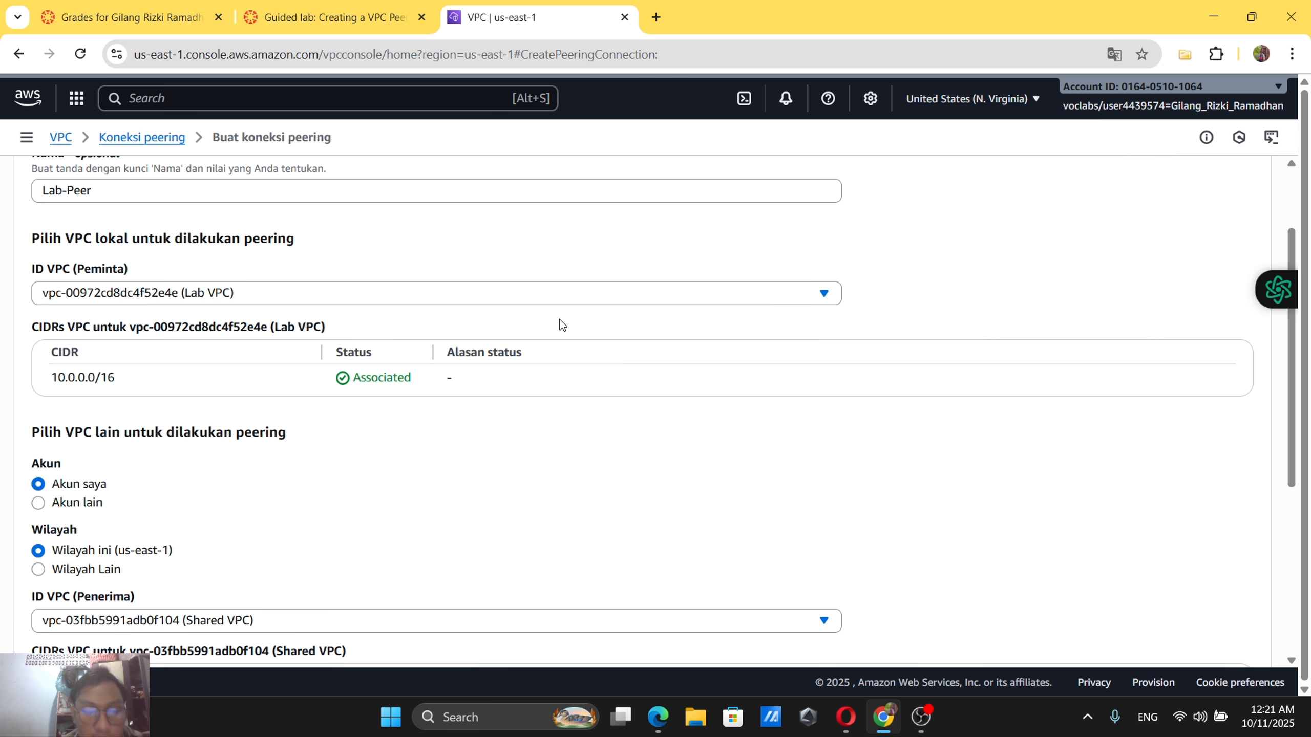
pyautogui.scroll(-5, 563, 324)
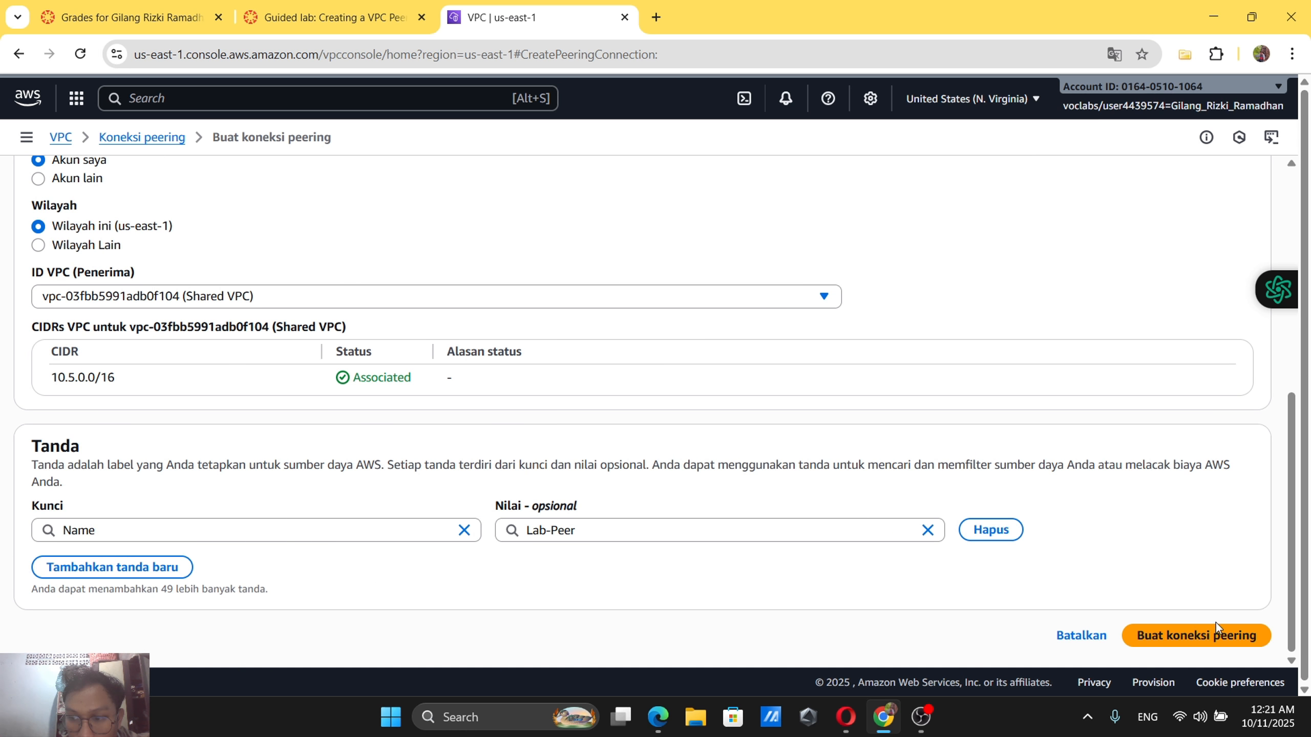
pyautogui.click(1208, 640)
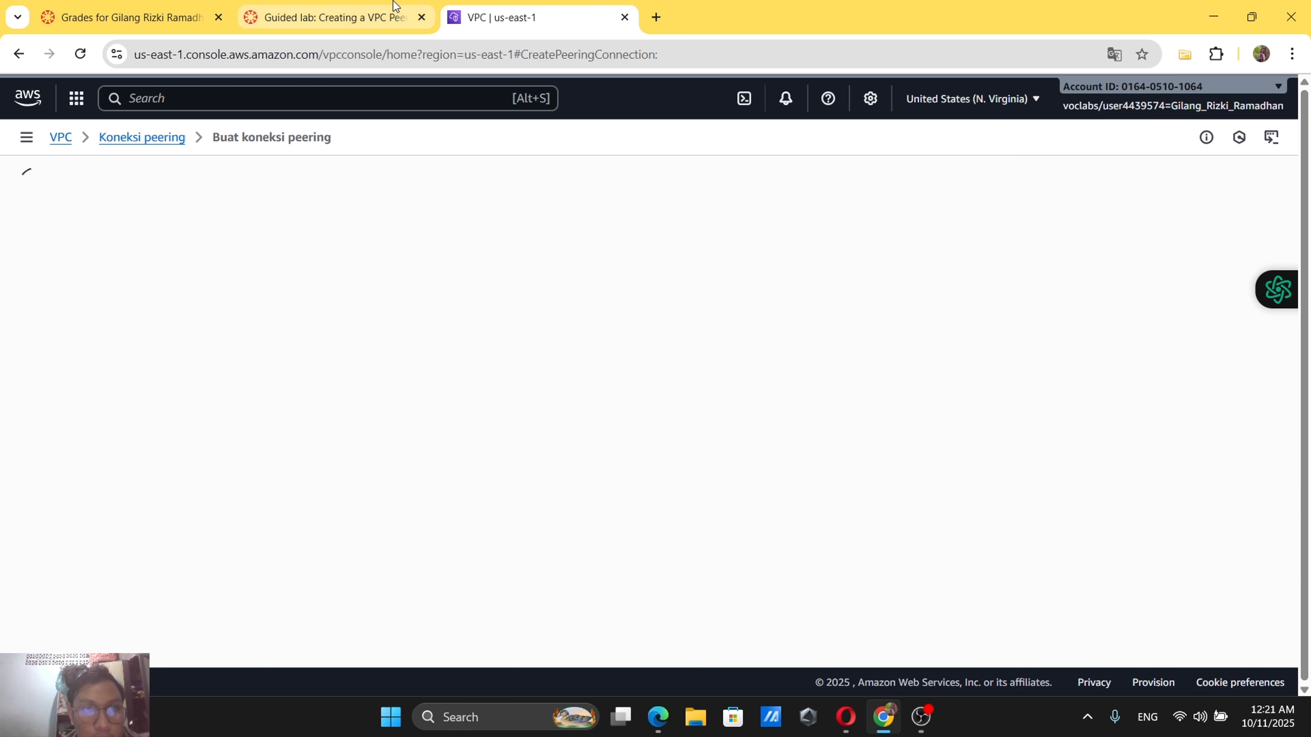
# Read the lab instruction on accepting the peering request and review the new connection's details and DNS settings.
pyautogui.click(331, 17)
pyautogui.scroll(-2, 593, 400)
pyautogui.scroll(-1, 595, 402)
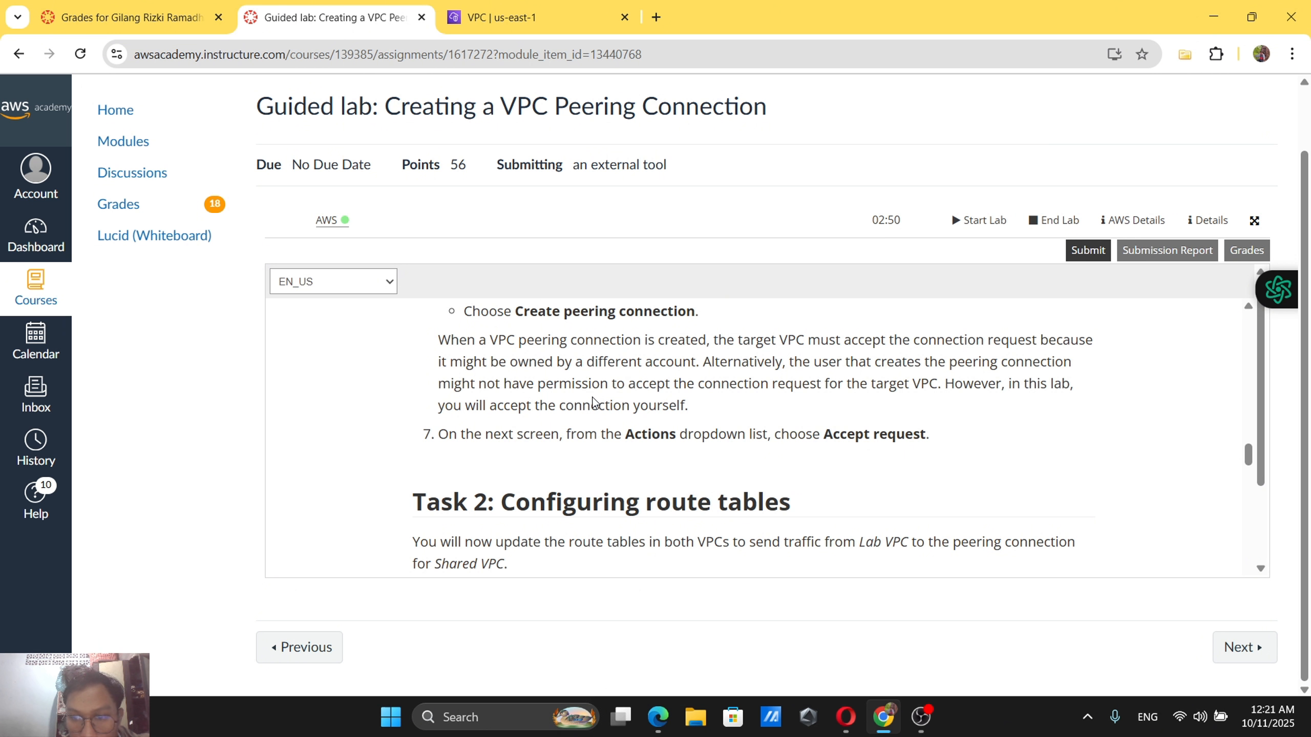
pyautogui.click(438, 7)
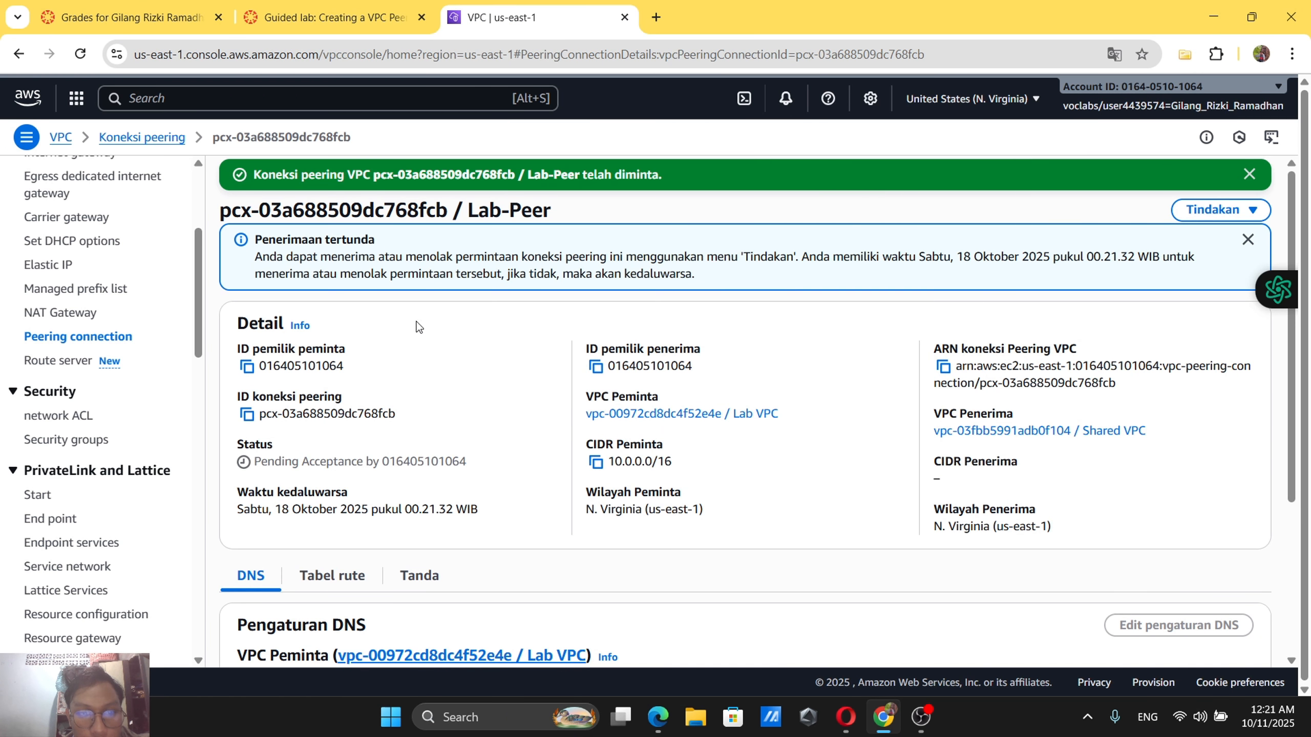
pyautogui.scroll(-4, 395, 337)
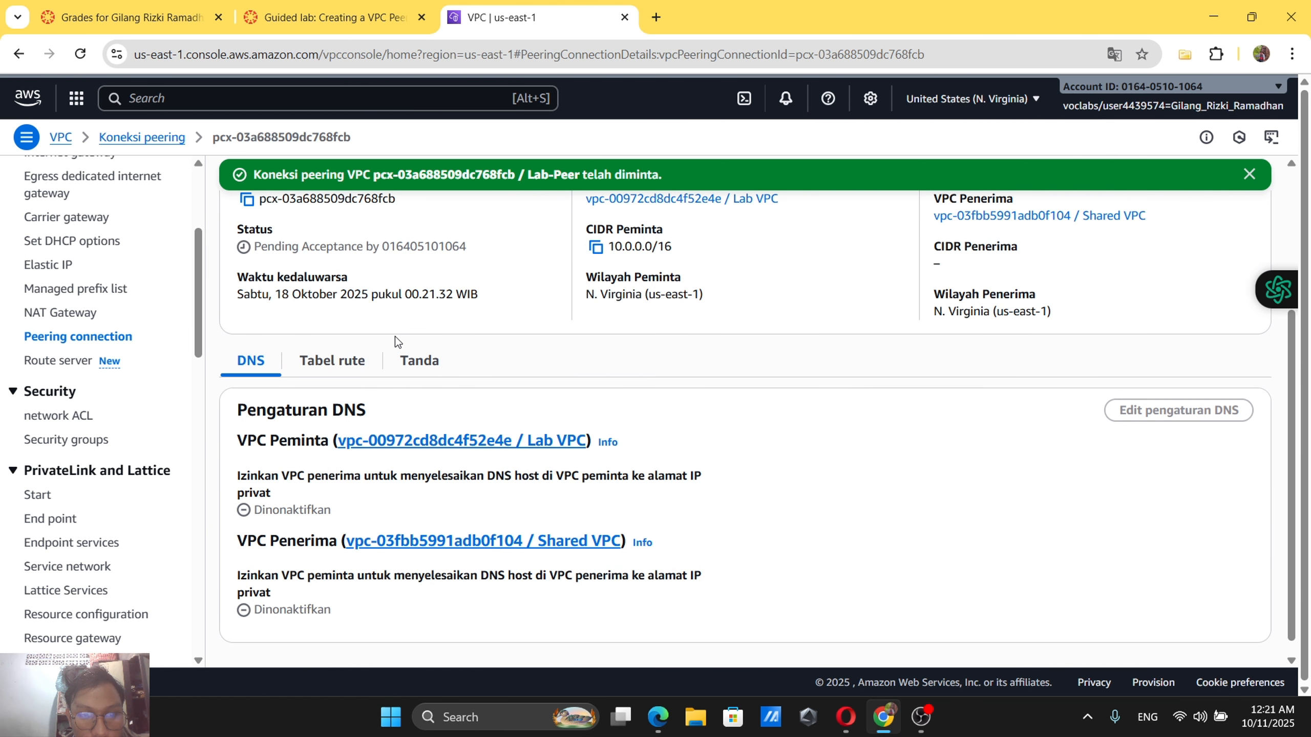
# Return to the peering connections list, select Lab-Peer and examine its details.
pyautogui.click(90, 339)
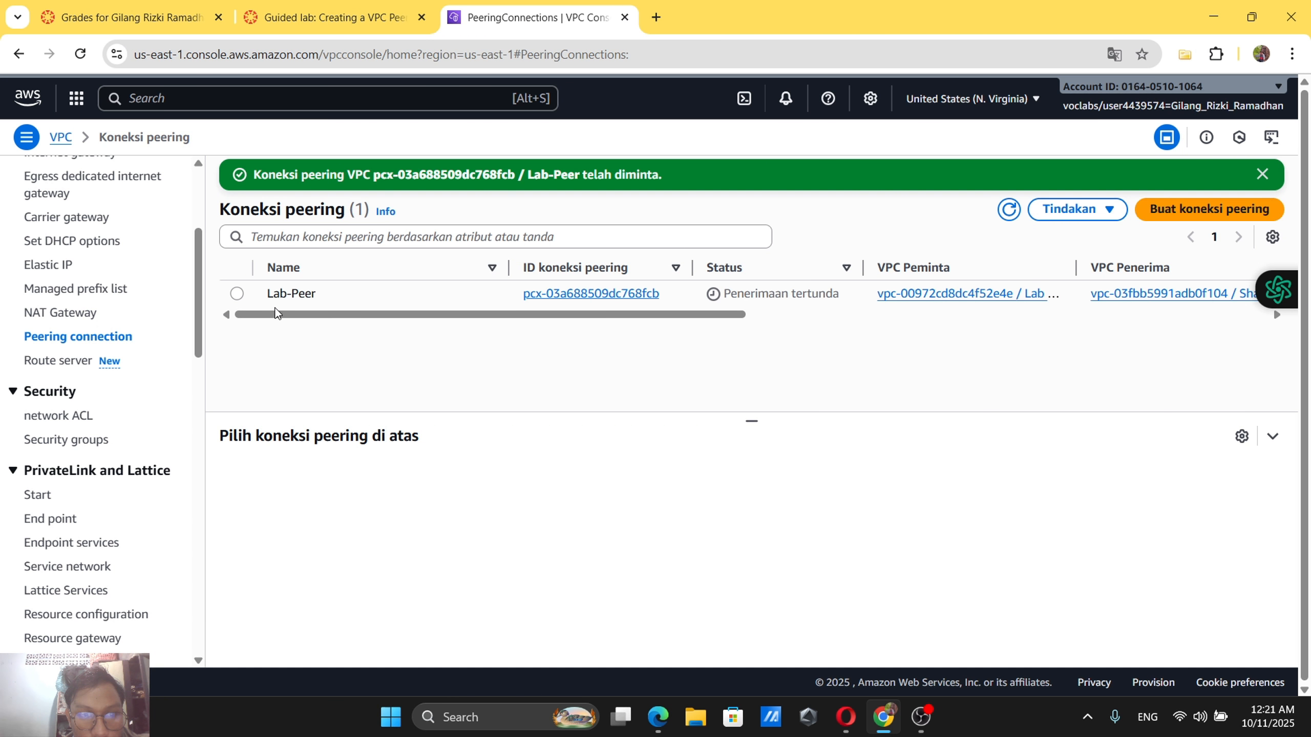
pyautogui.click(239, 294)
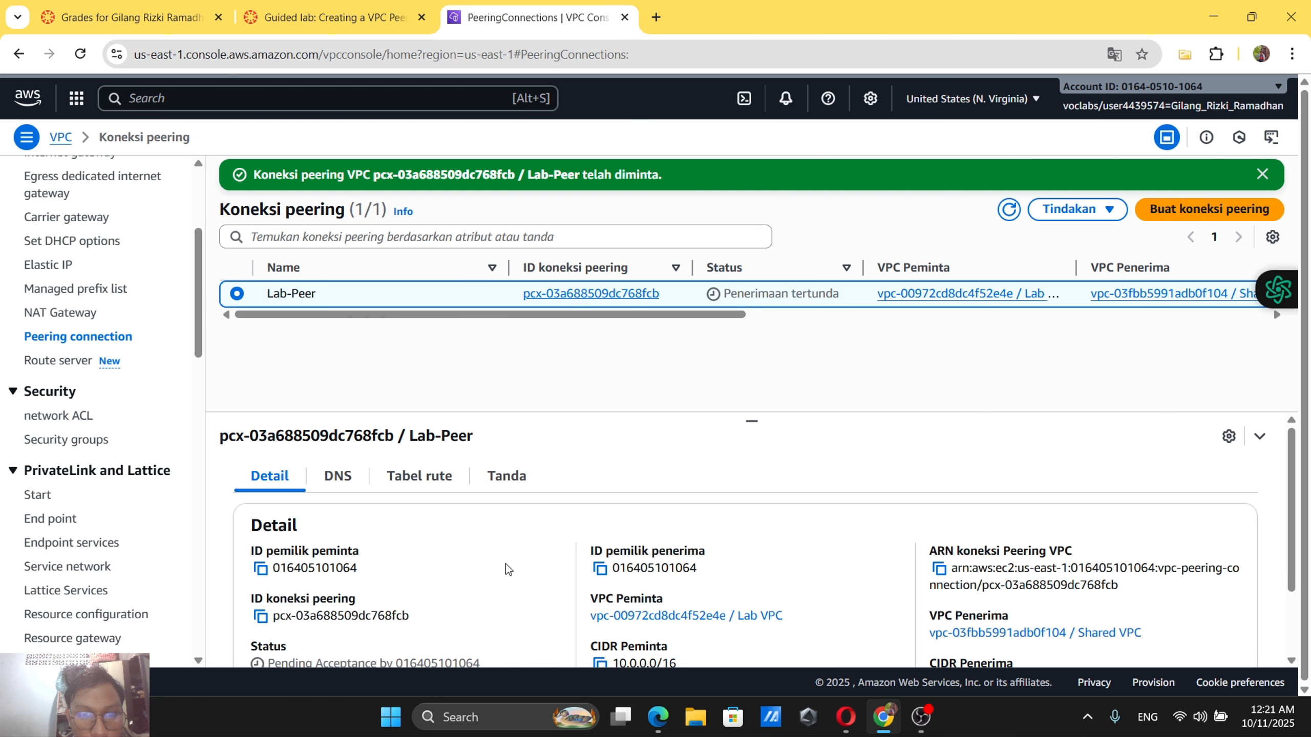
pyautogui.scroll(-1, 506, 565)
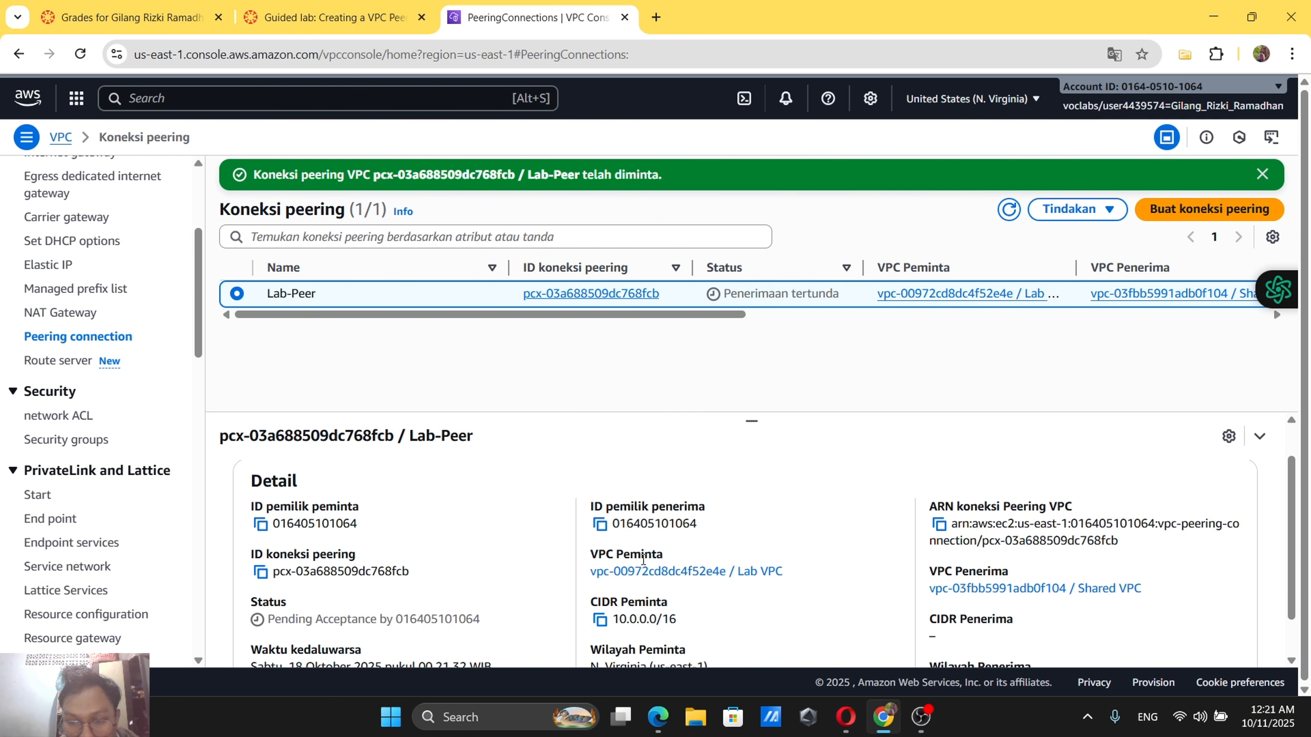
# Compare Lab-Peer's requester, accepter and status details with the lab instructions on creating and accepting the peering connection.
pyautogui.click(392, 4)
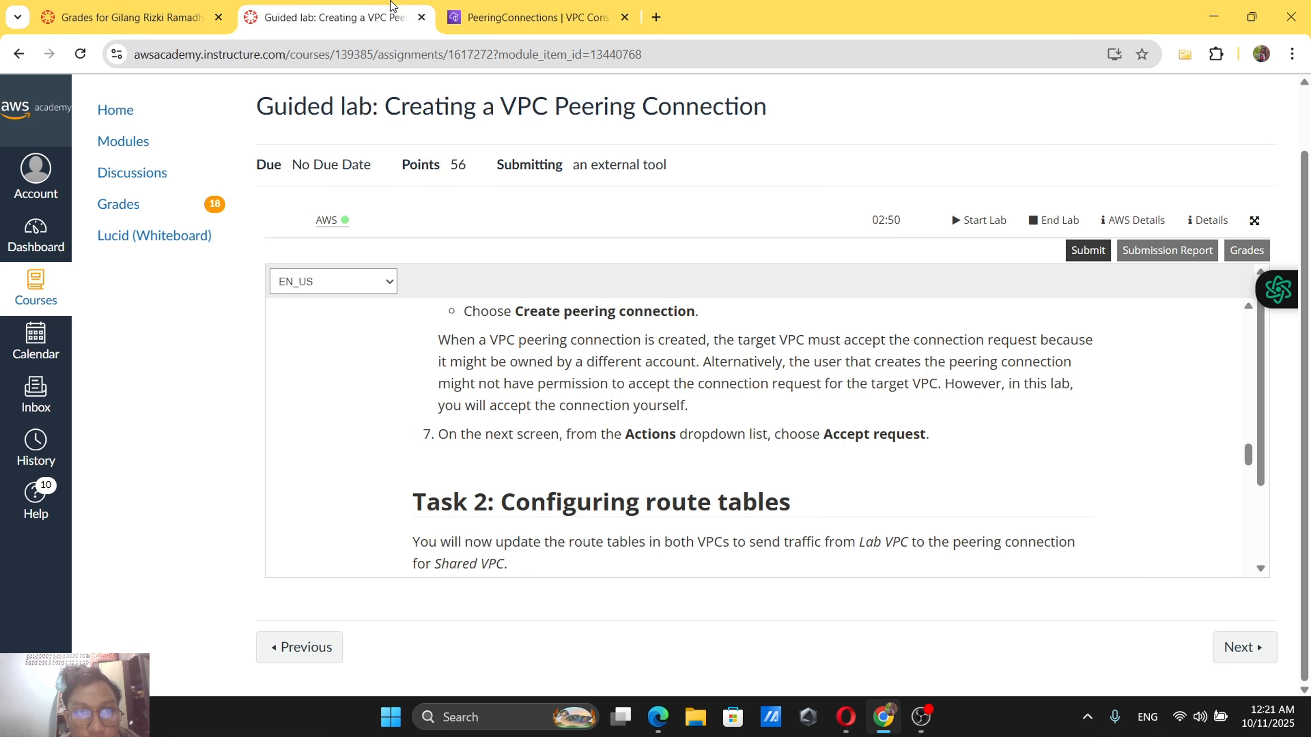
pyautogui.scroll(2, 688, 405)
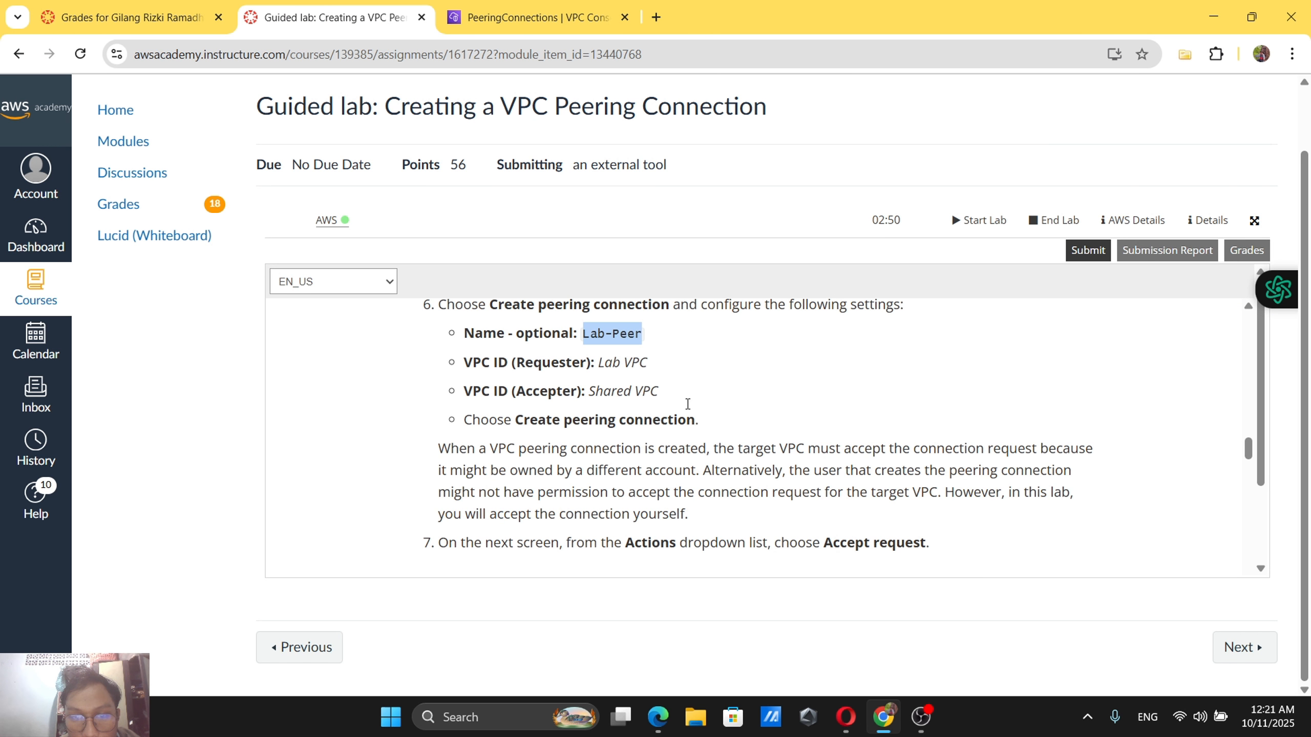
pyautogui.click(504, 7)
pyautogui.scroll(-1, 730, 642)
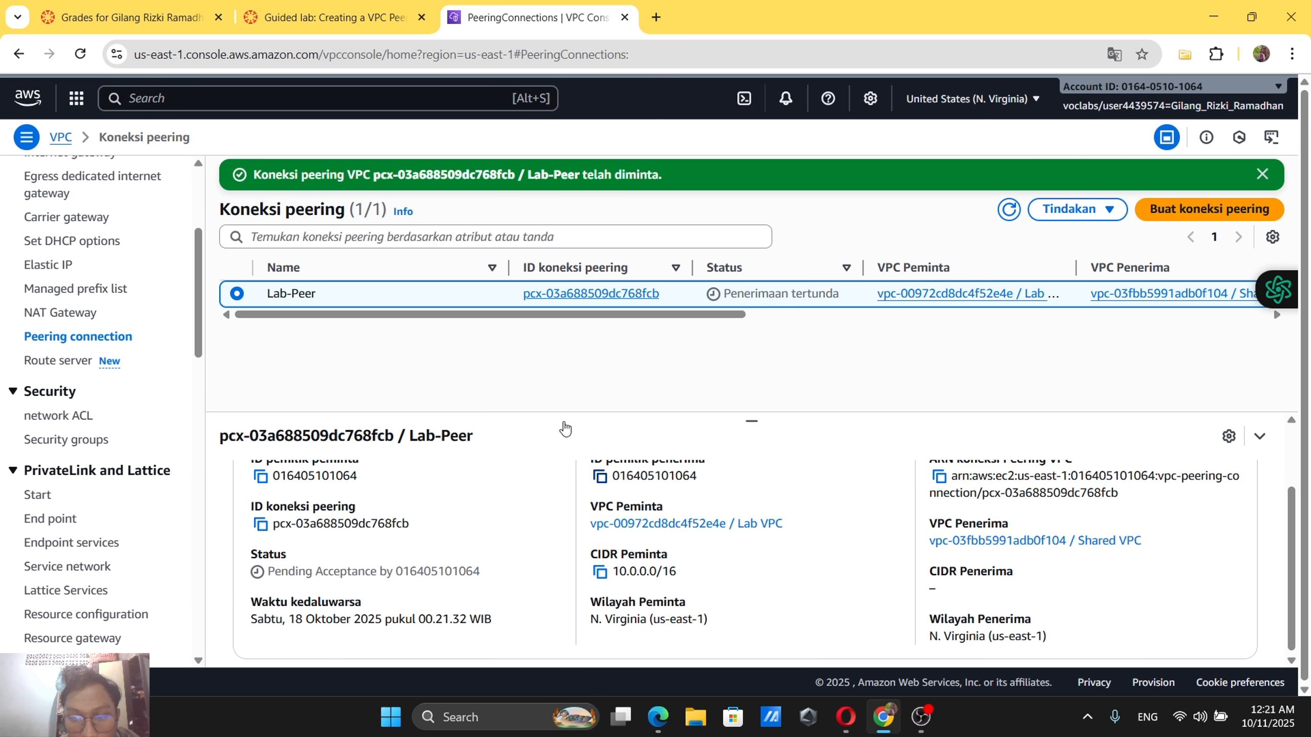
pyautogui.click(302, 8)
pyautogui.click(478, 4)
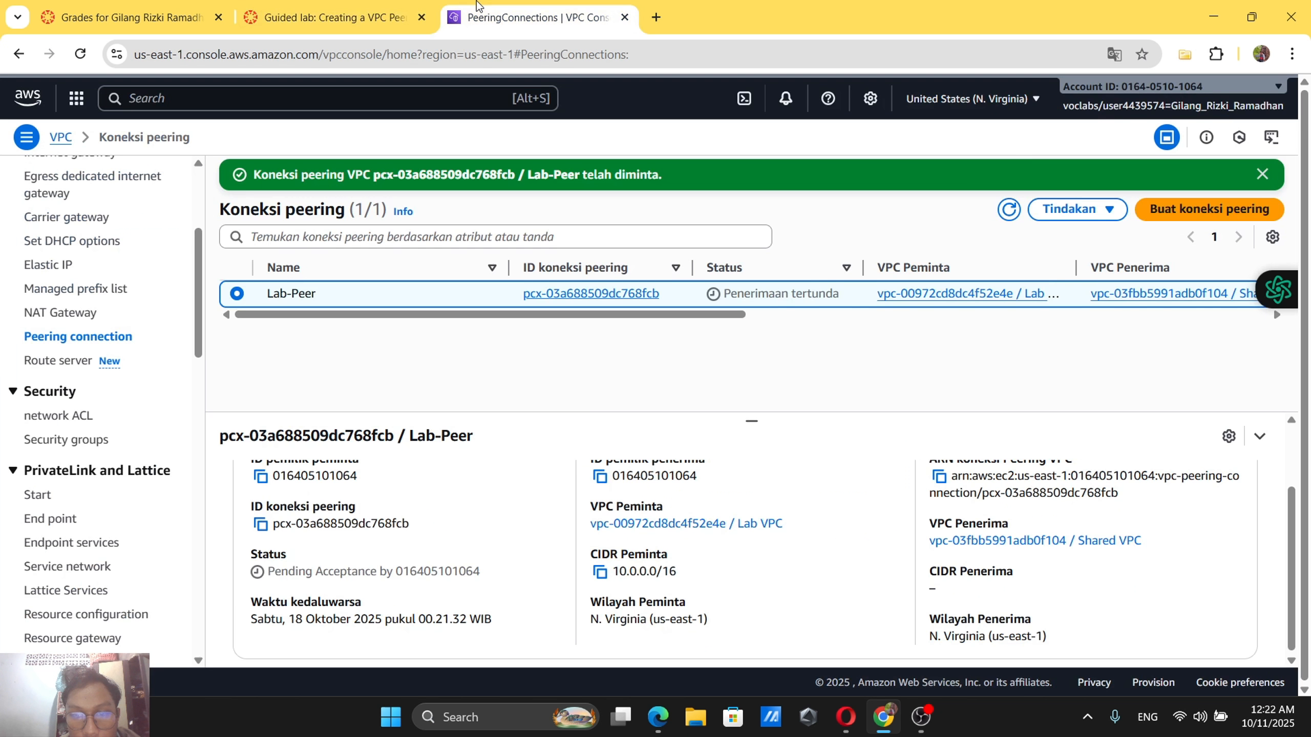
pyautogui.scroll(-1, 640, 457)
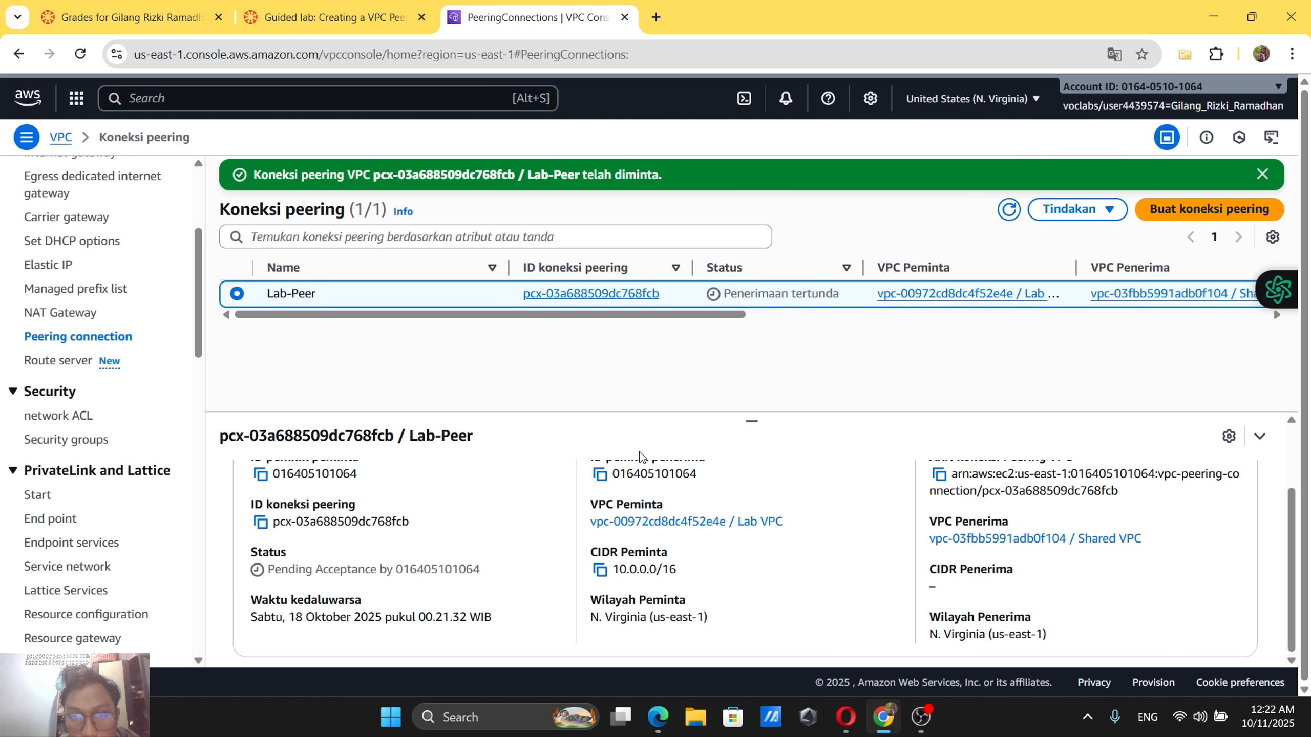
pyautogui.click(302, 8)
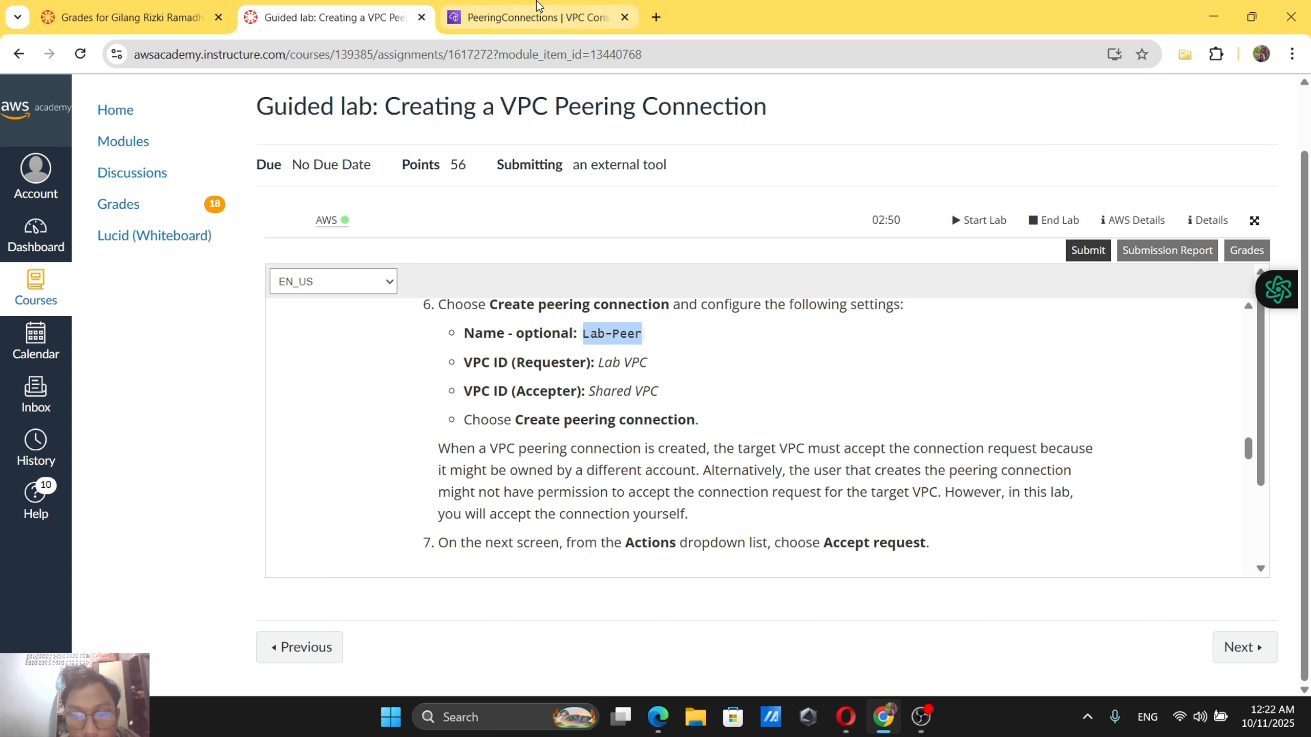
pyautogui.moveTo(538, 5)
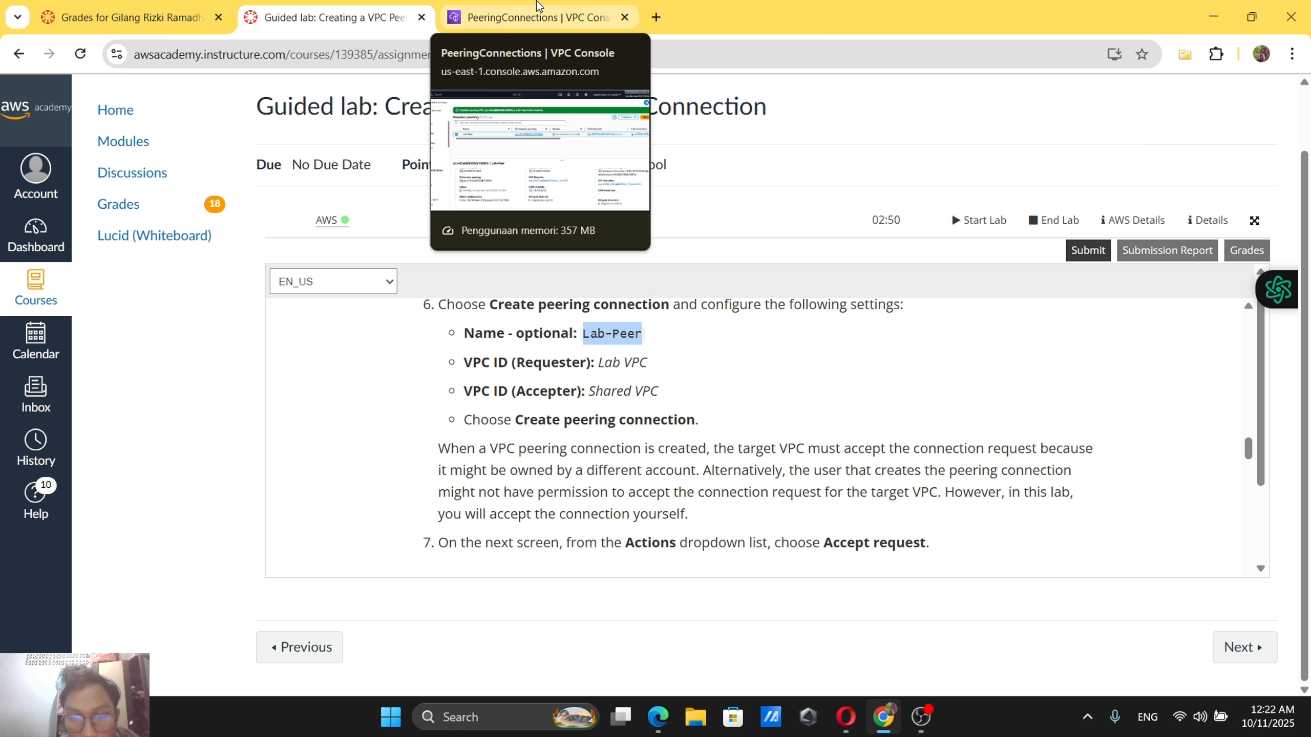
pyautogui.click(538, 7)
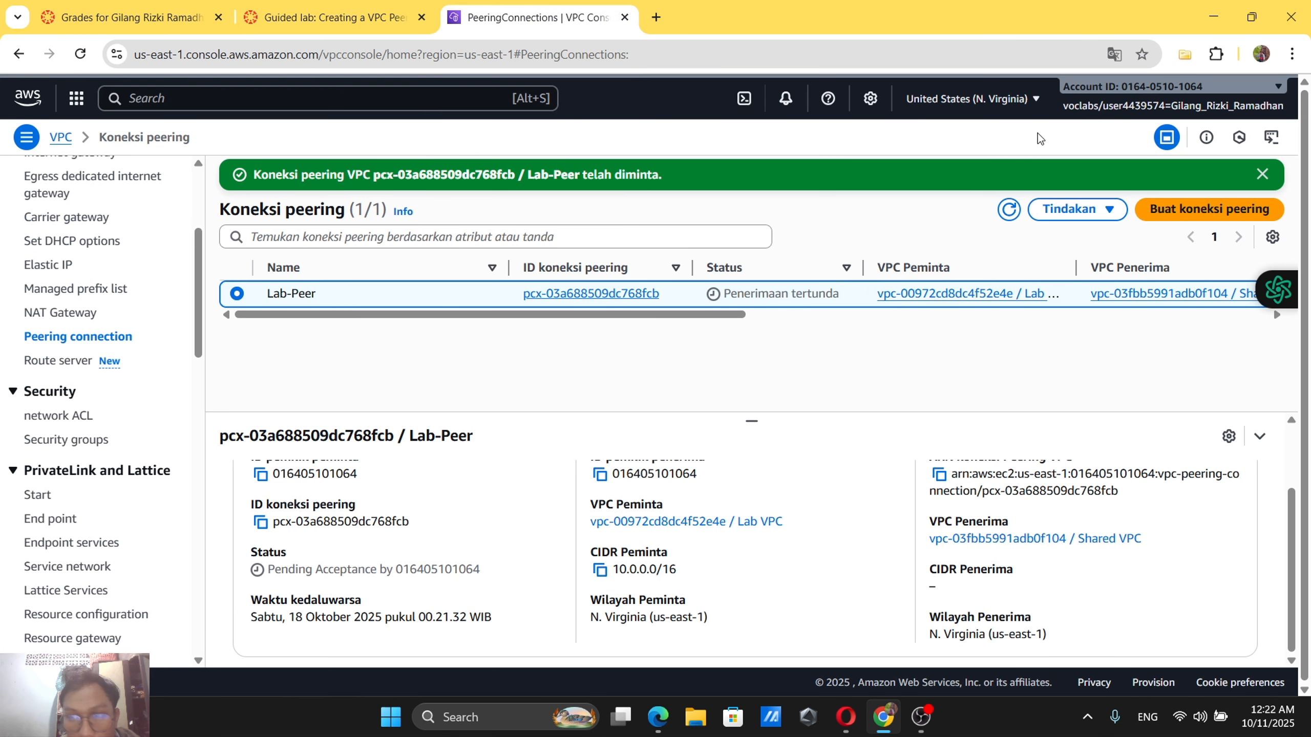
# Recheck the lab instruction on accepting the request and open the acceptance confirmation for Lab-Peer.
pyautogui.click(1082, 217)
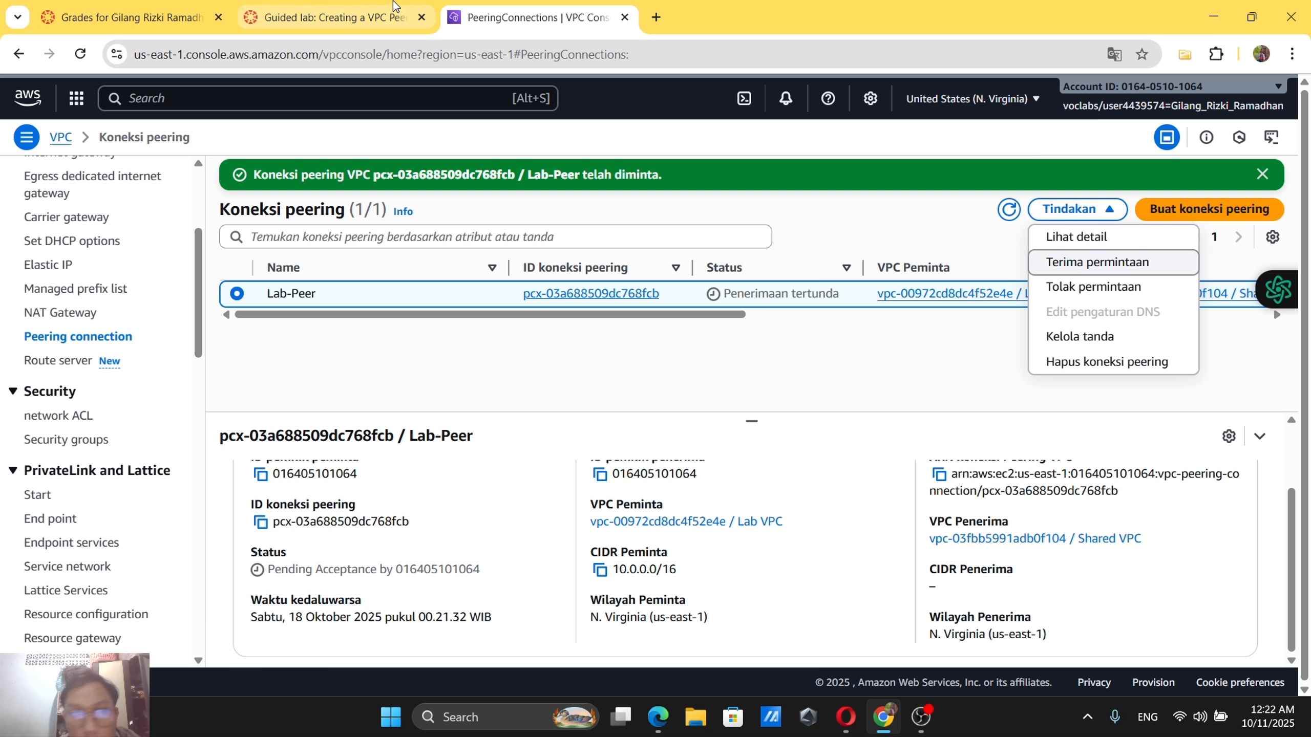
pyautogui.click(336, 11)
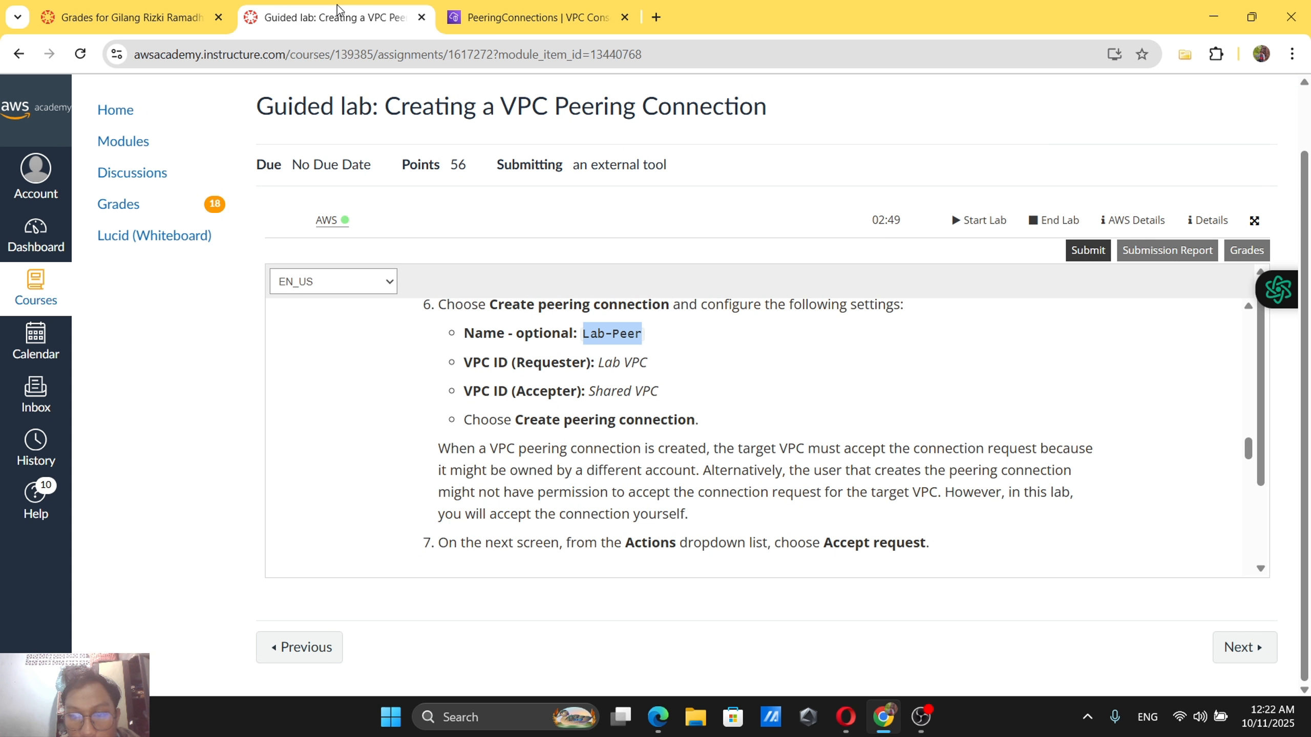
pyautogui.click(483, 12)
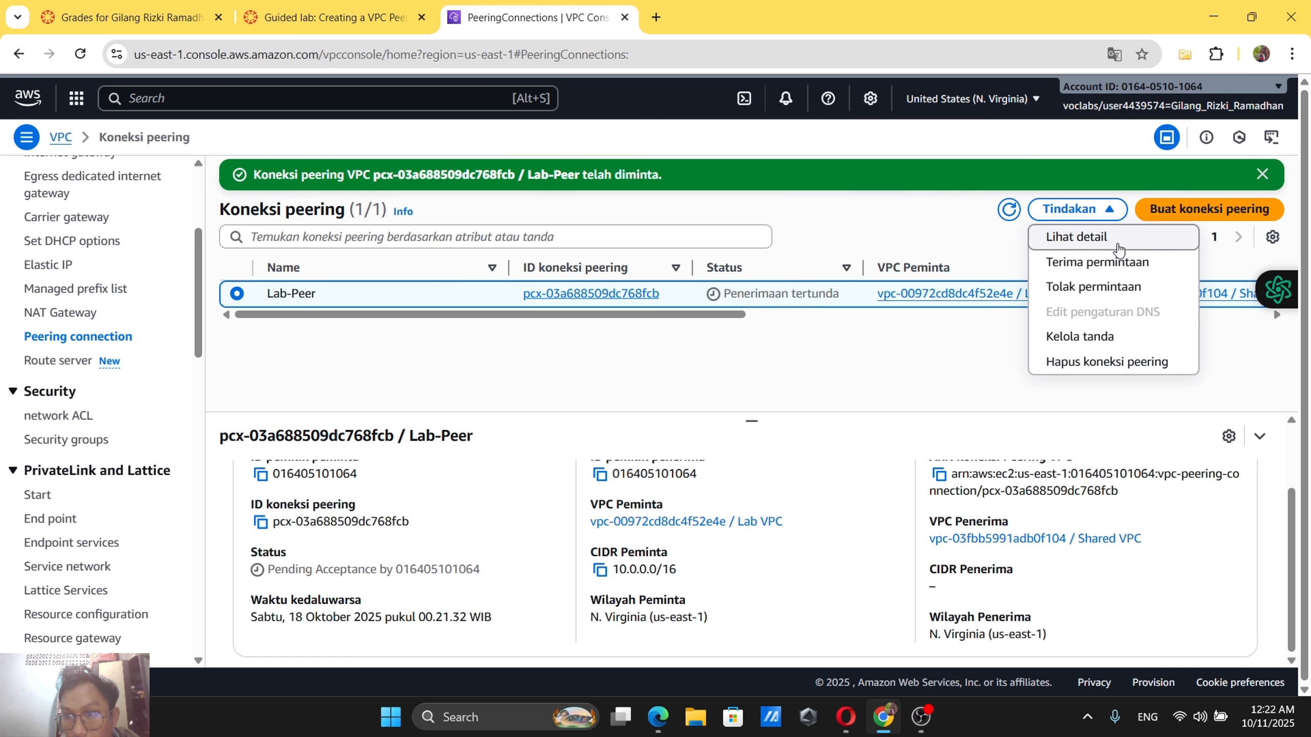
pyautogui.click(1115, 263)
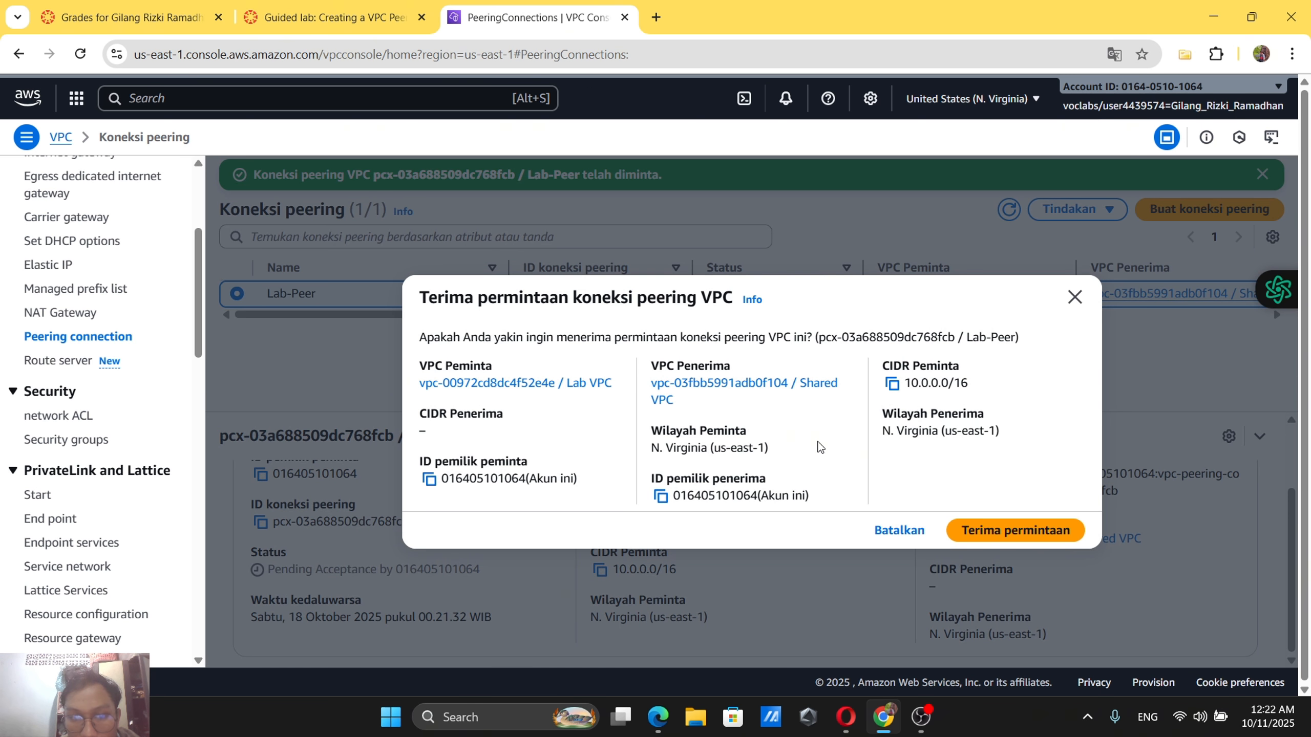
# Read the Task 2 instructions on configuring route tables and open the VPC route tables list.
pyautogui.click(355, 6)
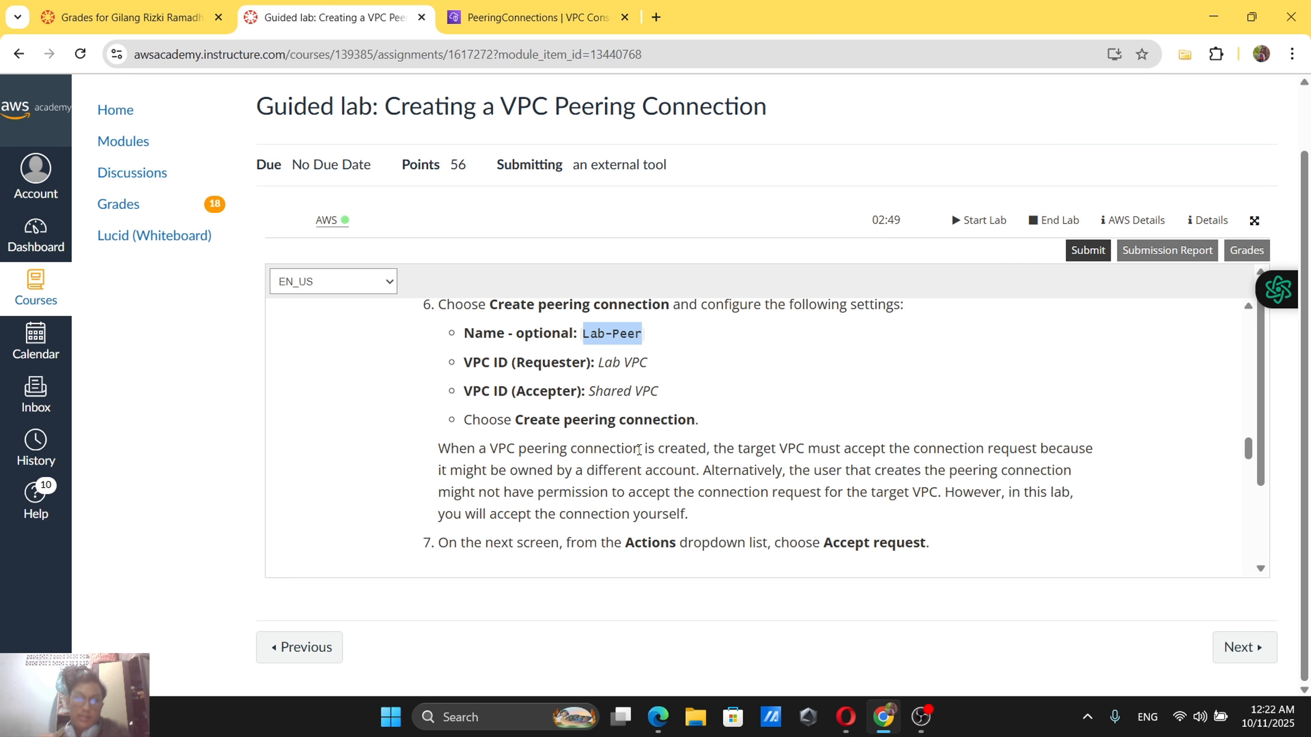
pyautogui.scroll(-5, 639, 450)
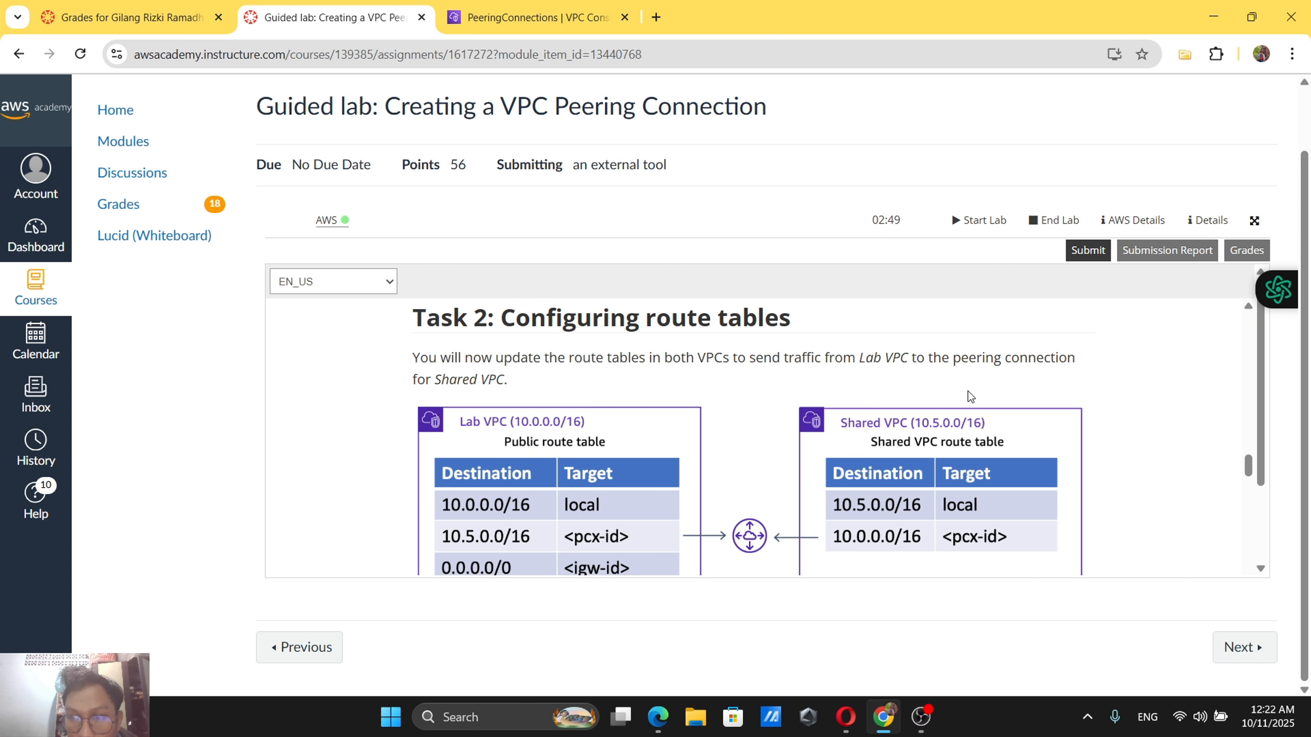
pyautogui.scroll(-1, 950, 388)
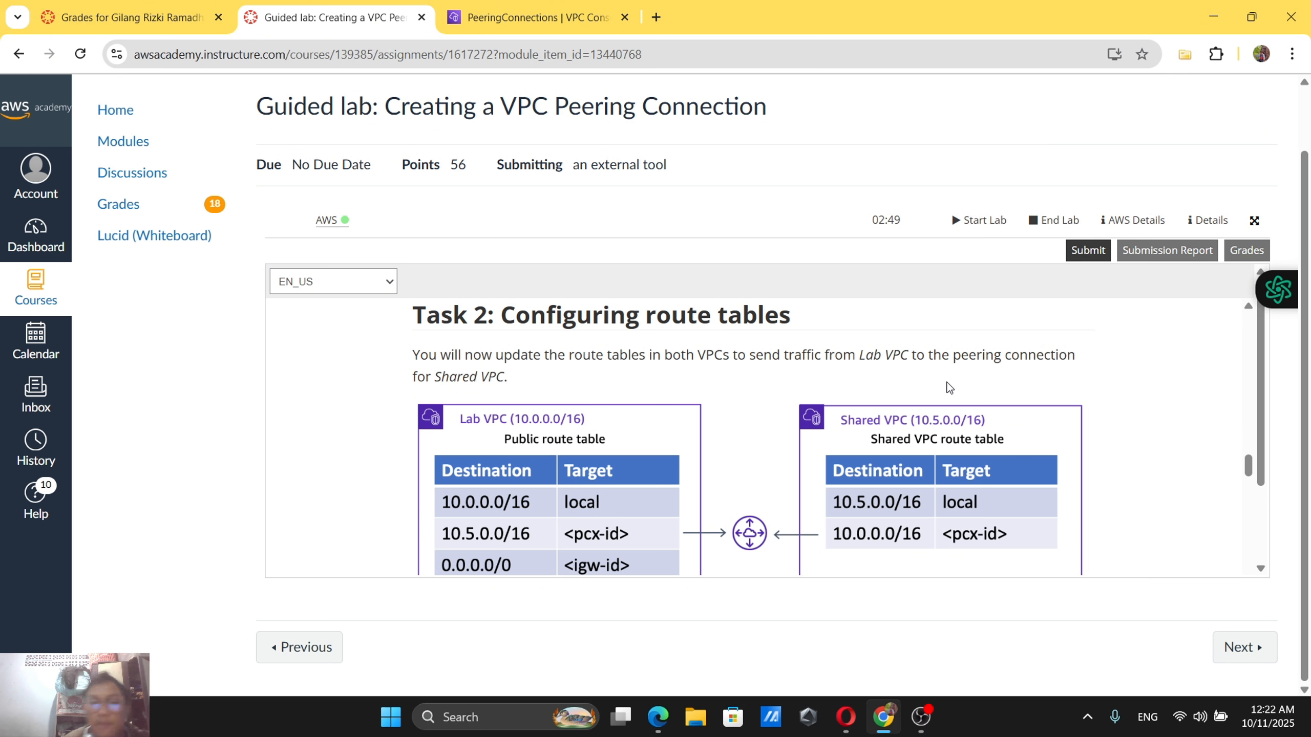
pyautogui.scroll(-3, 948, 388)
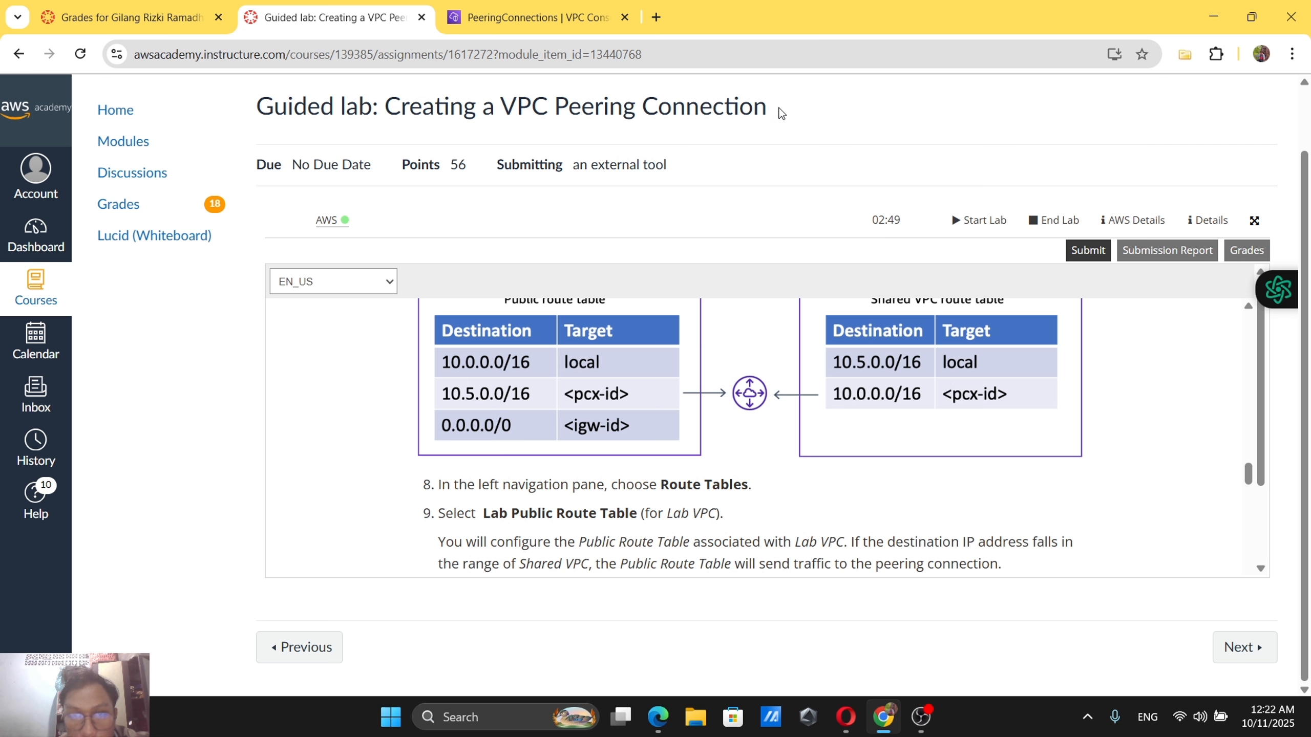
pyautogui.click(559, 6)
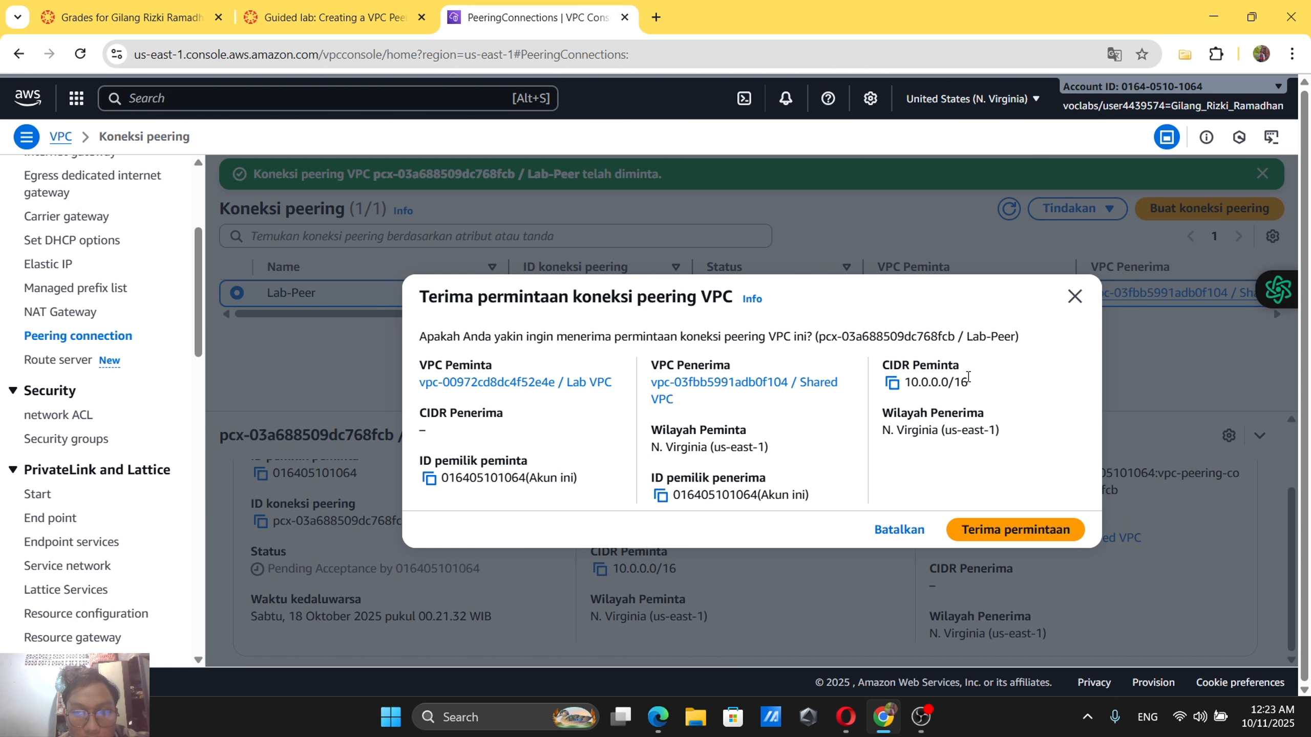
pyautogui.scroll(4, 126, 315)
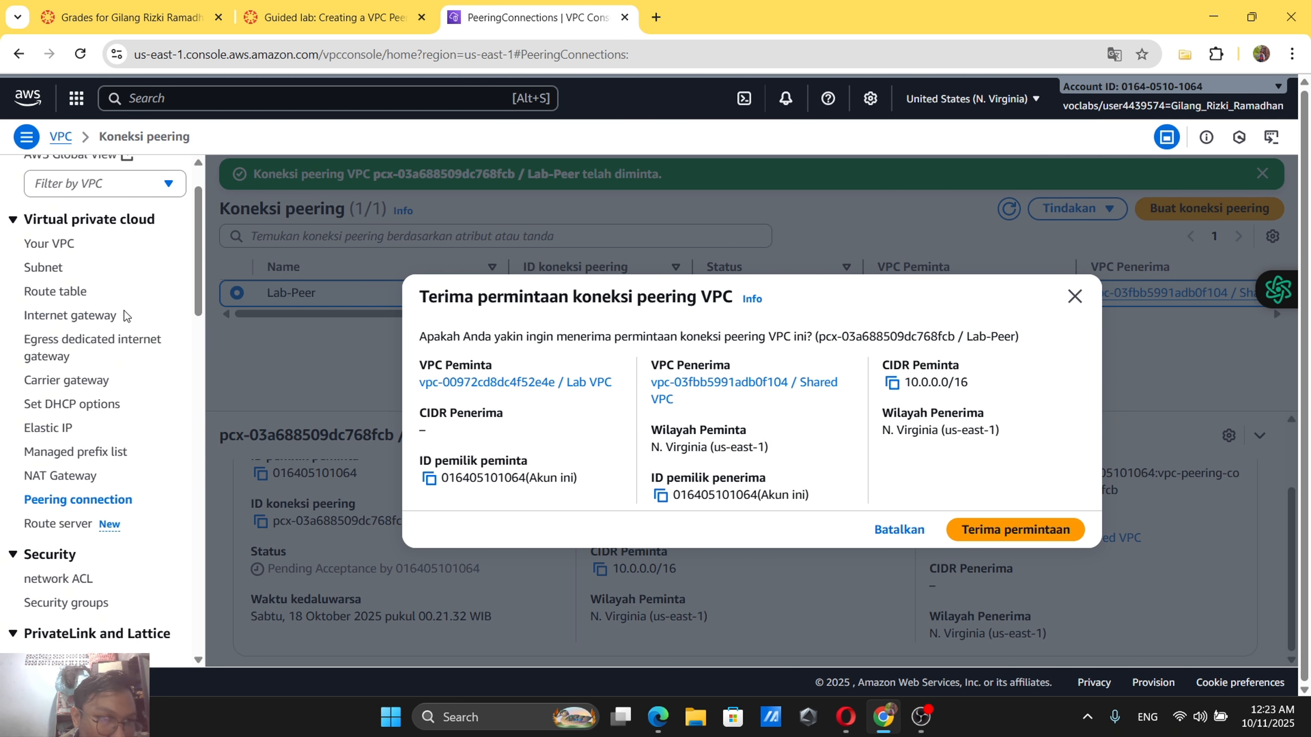
pyautogui.click(39, 332)
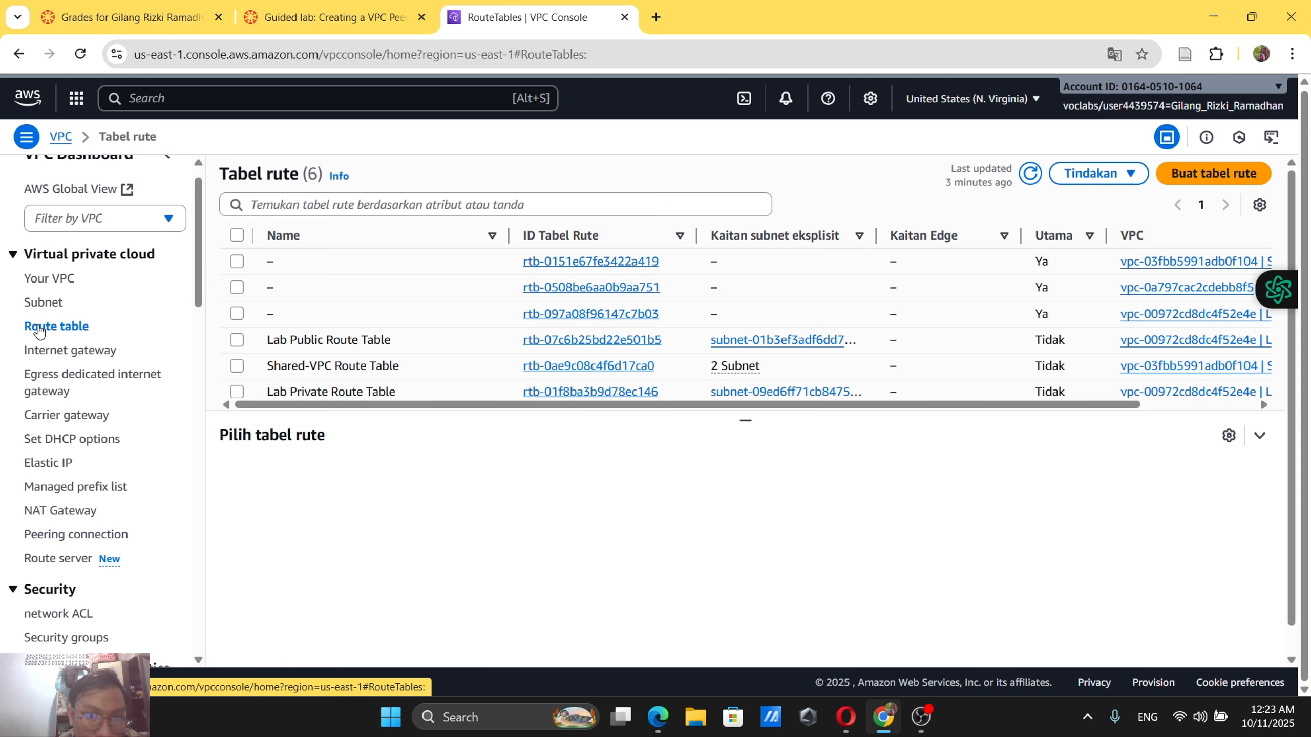
# Check which route table the lab instructions call for and select Lab Public Route Table.
pyautogui.click(288, 7)
pyautogui.scroll(-2, 586, 413)
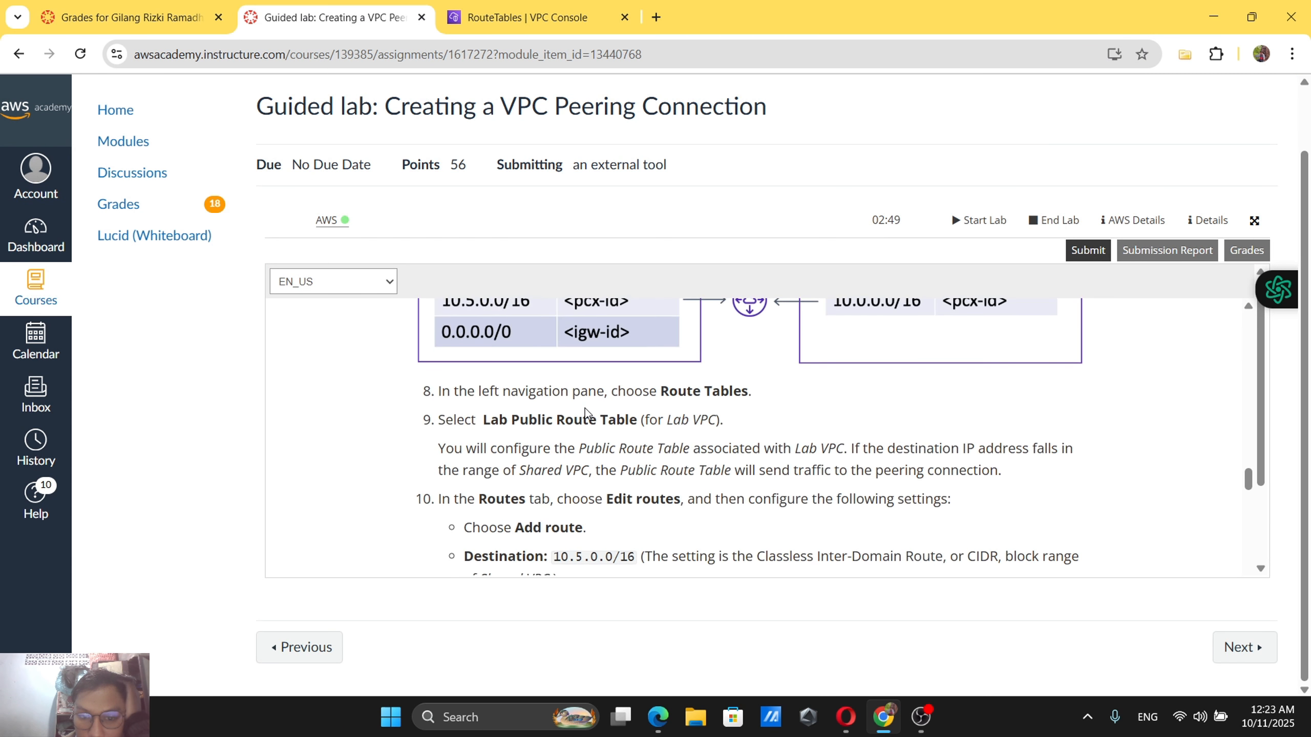
pyautogui.scroll(-1, 586, 414)
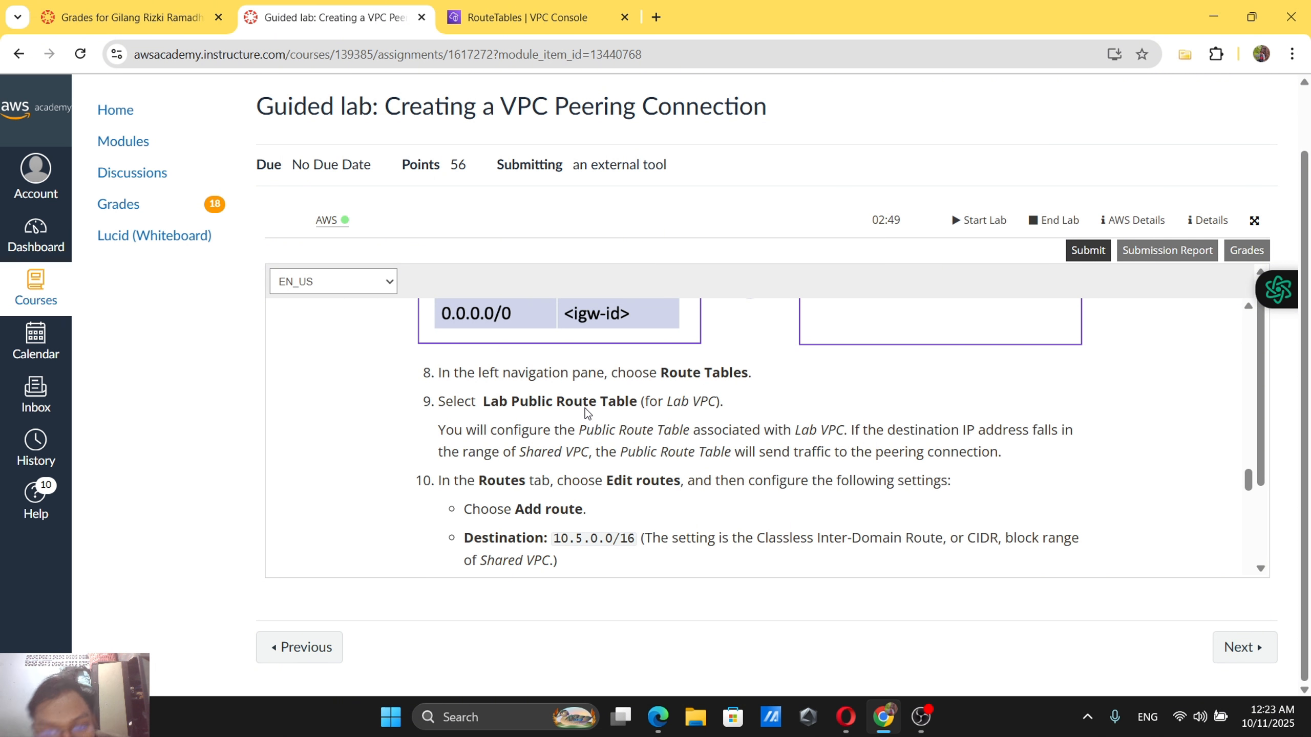
pyautogui.click(558, 15)
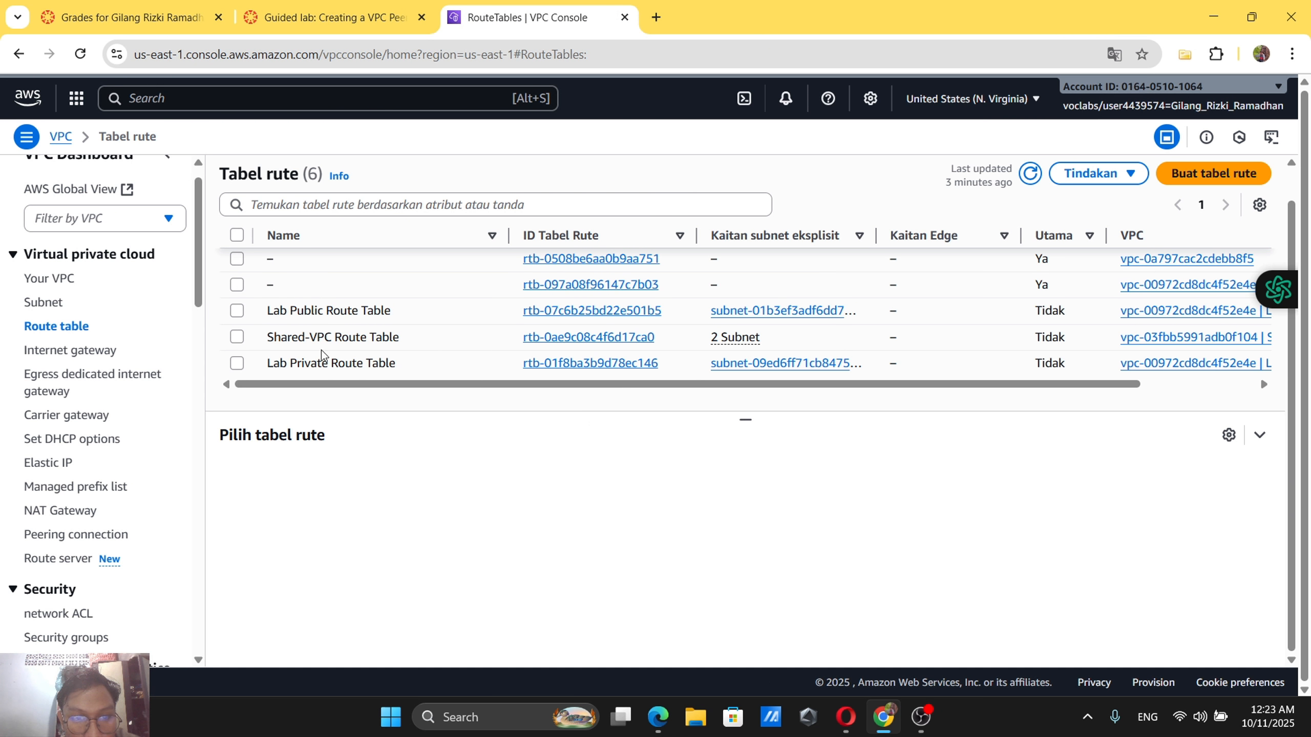
pyautogui.click(240, 312)
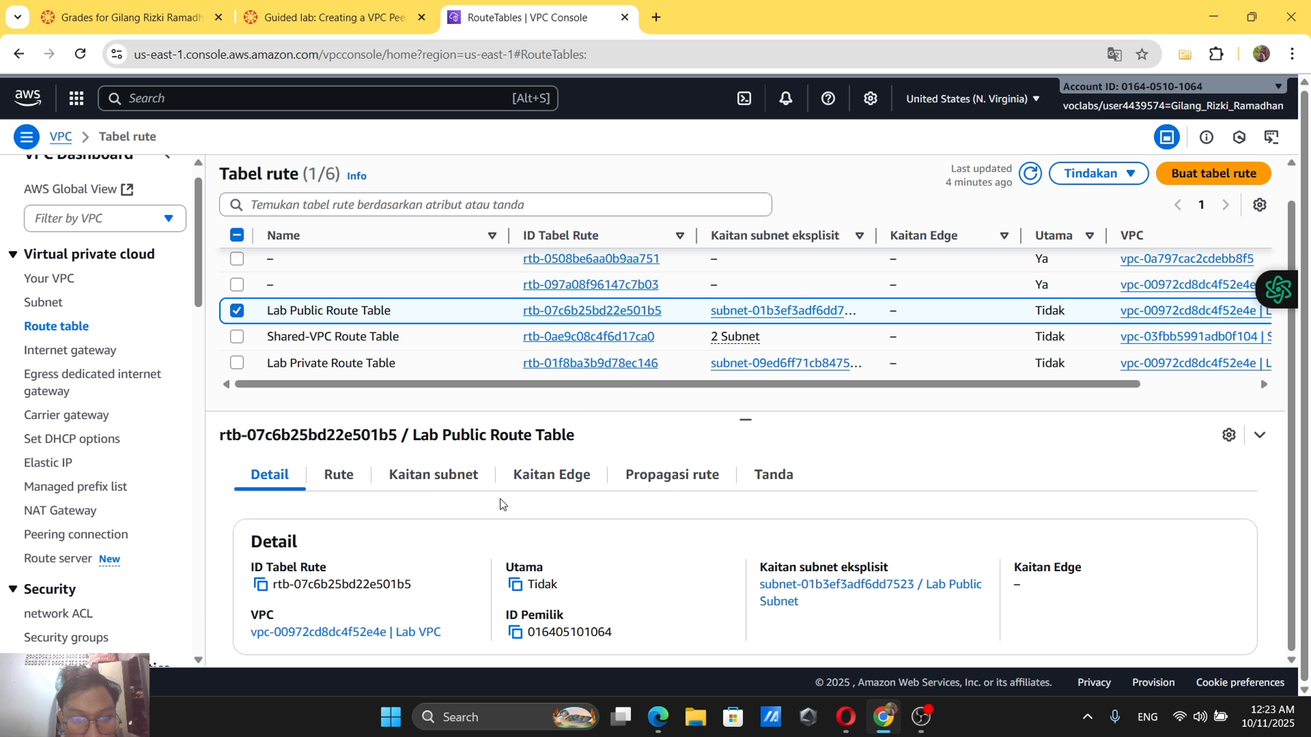
# Read the lab's route settings in step 10 and open the routes of Lab Public Route Table for editing.
pyautogui.click(296, 31)
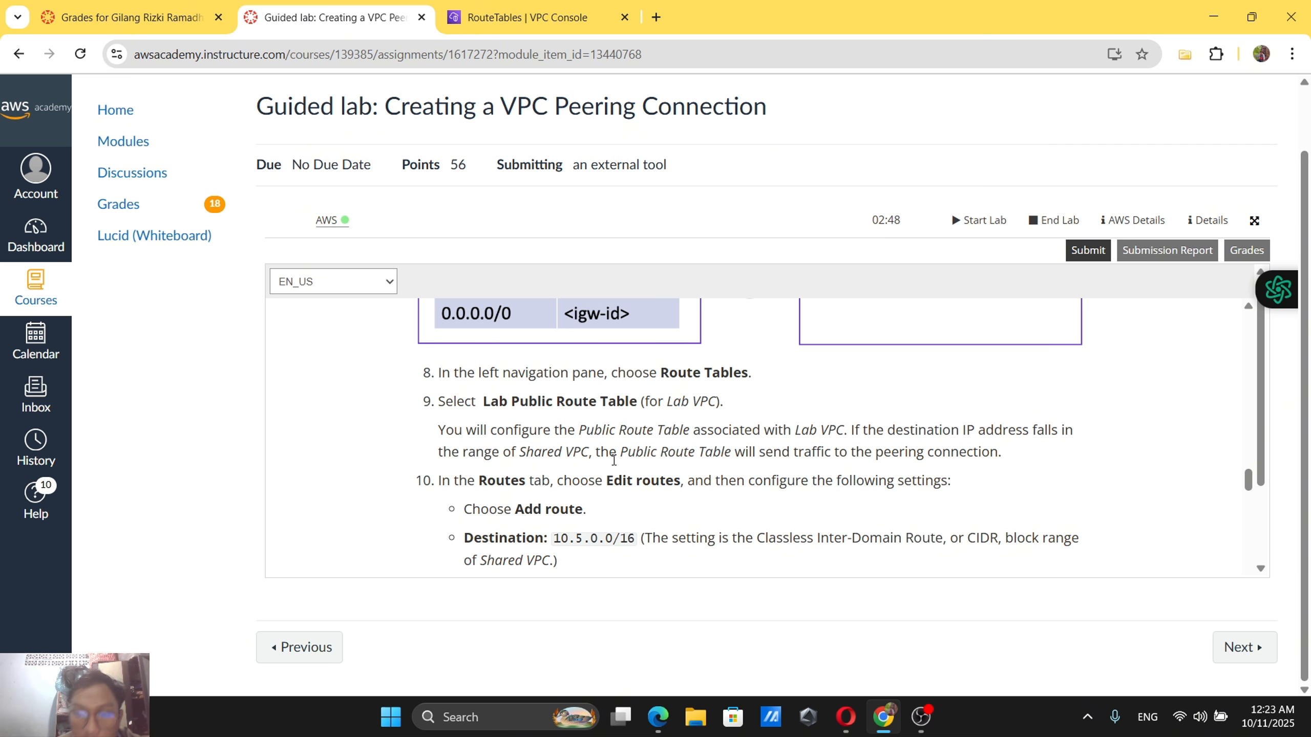
pyautogui.scroll(-1, 613, 460)
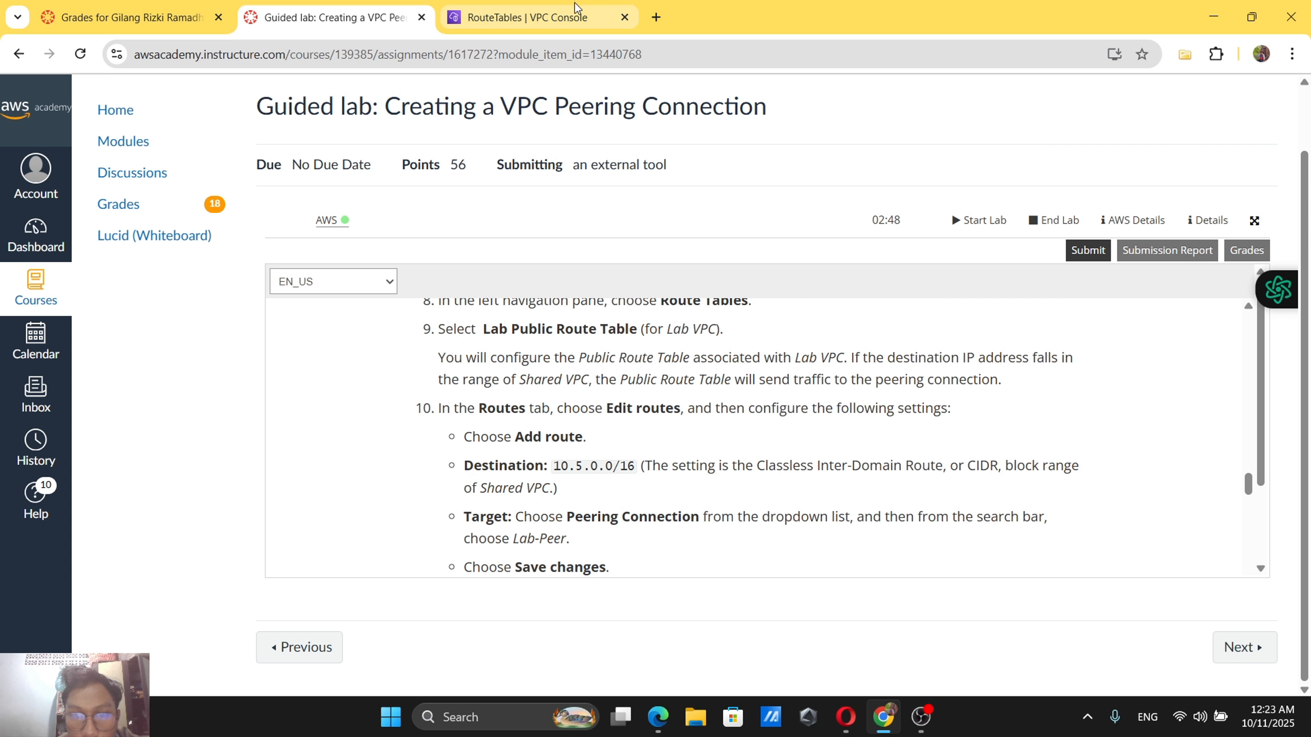
pyautogui.click(577, 16)
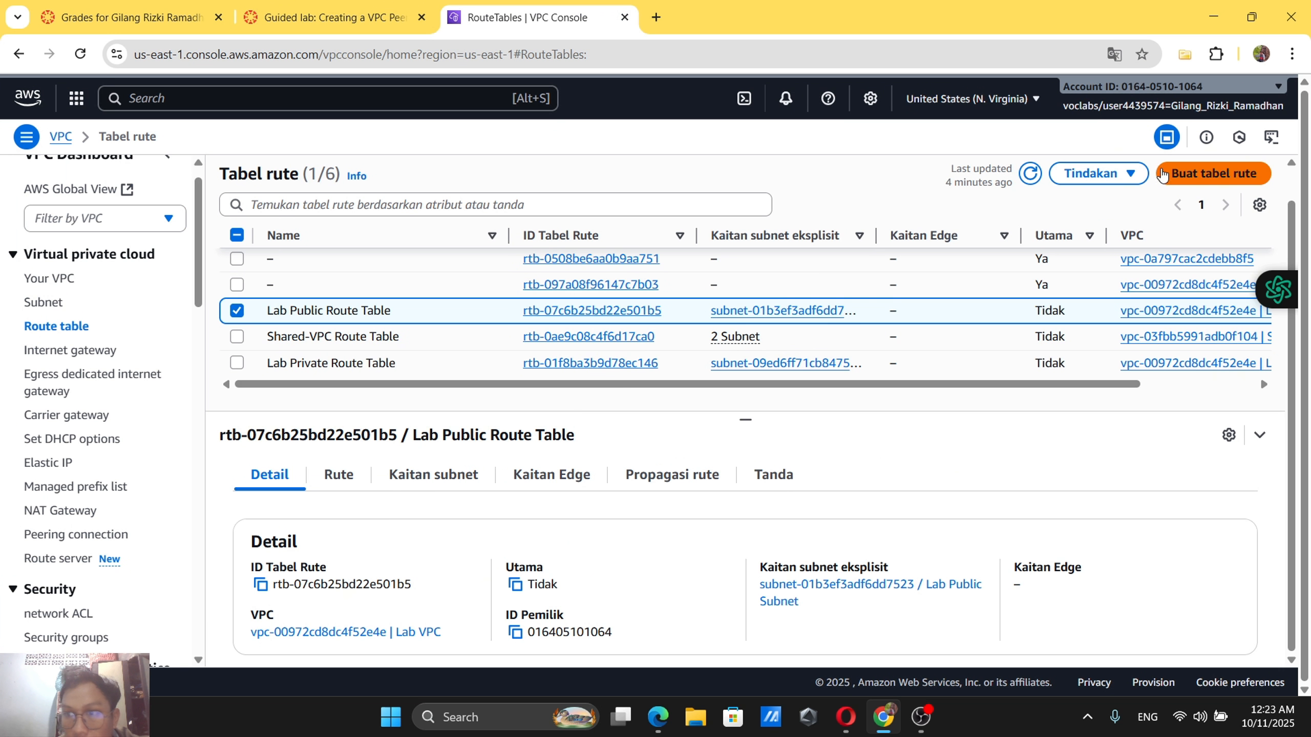
pyautogui.click(1138, 171)
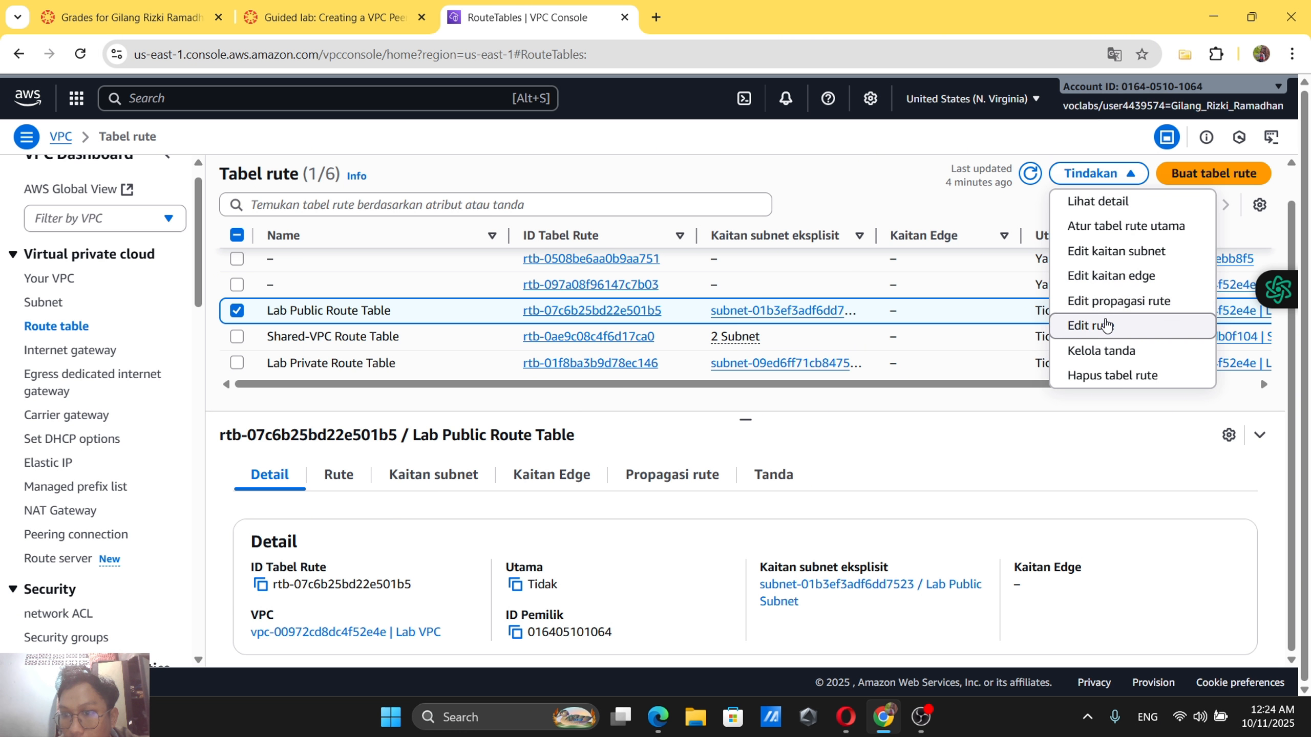
pyautogui.click(1102, 325)
# Copy the destination CIDR 10.5.0.0/16 from step 10 of the lab instructions.
pyautogui.click(319, 8)
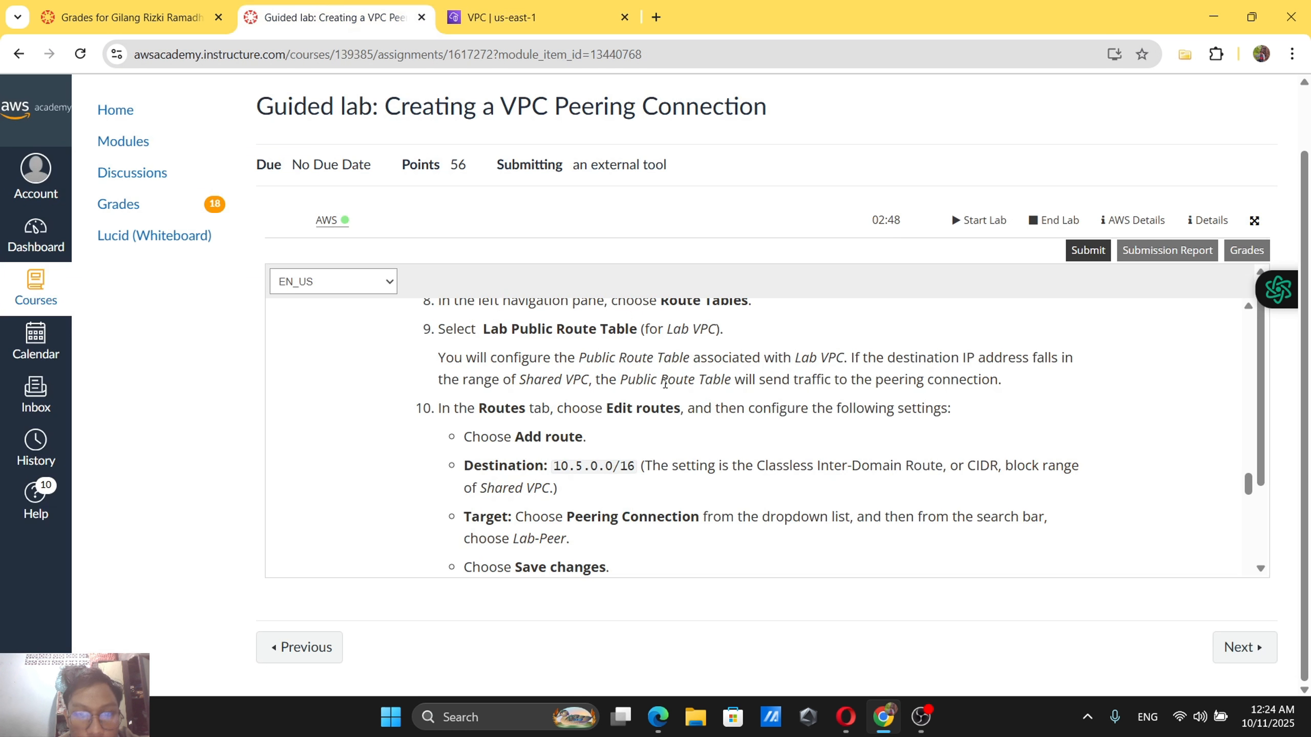
pyautogui.scroll(-1, 685, 491)
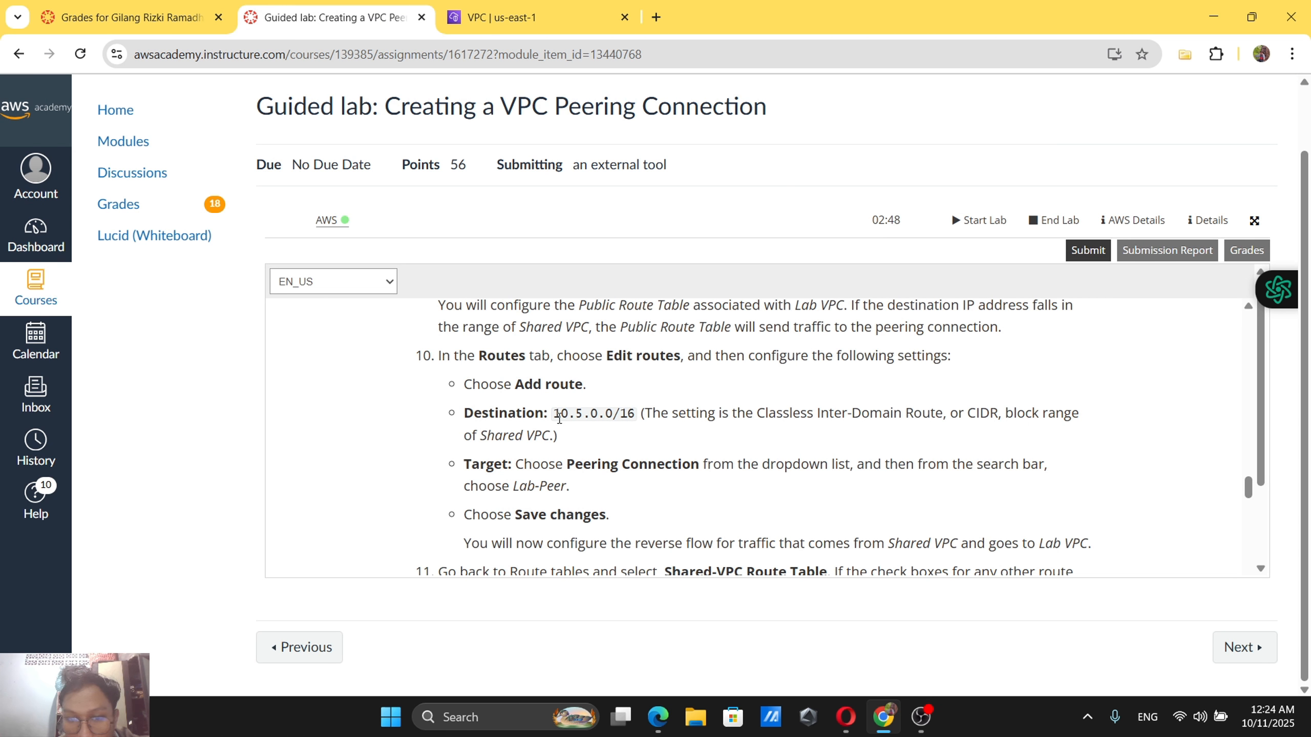
pyautogui.moveTo(559, 419); pyautogui.dragTo(635, 410)
pyautogui.hotkey('ctrl', 'c')
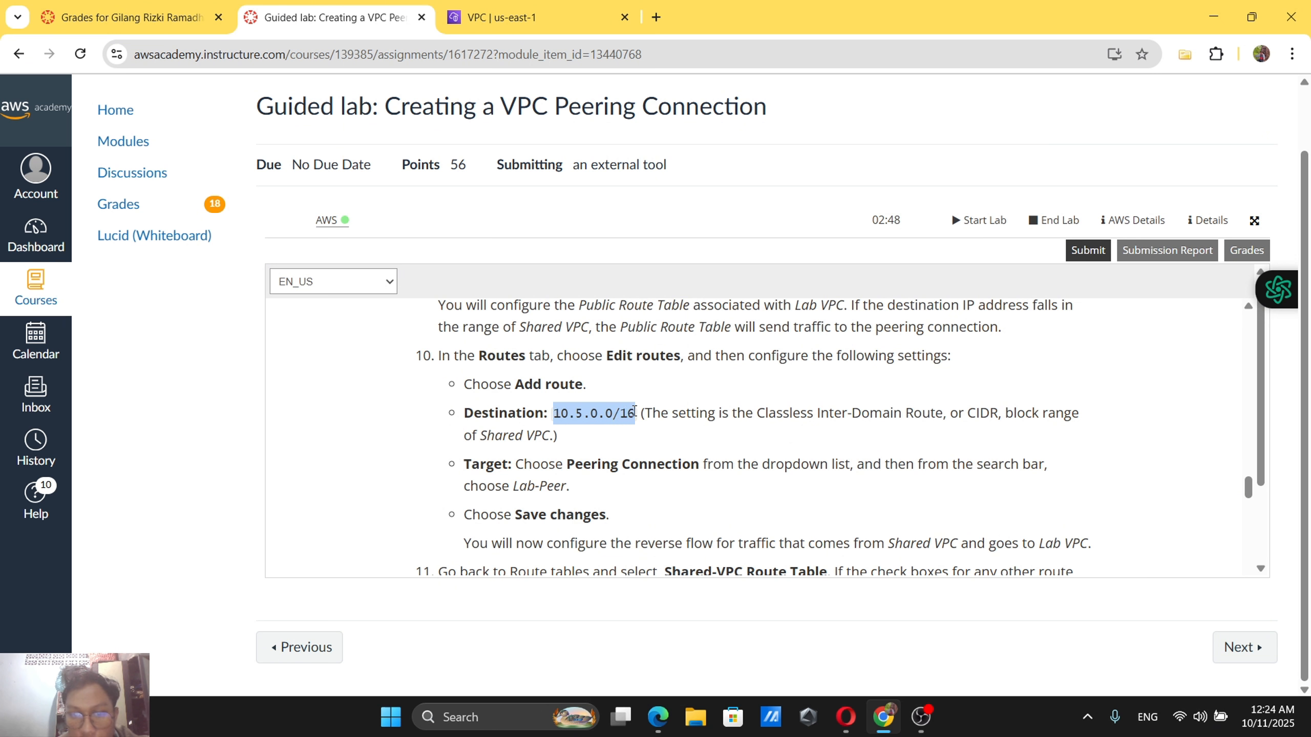
# Return to the route editing page and translate it from Indonesian into English.
pyautogui.click(517, 17)
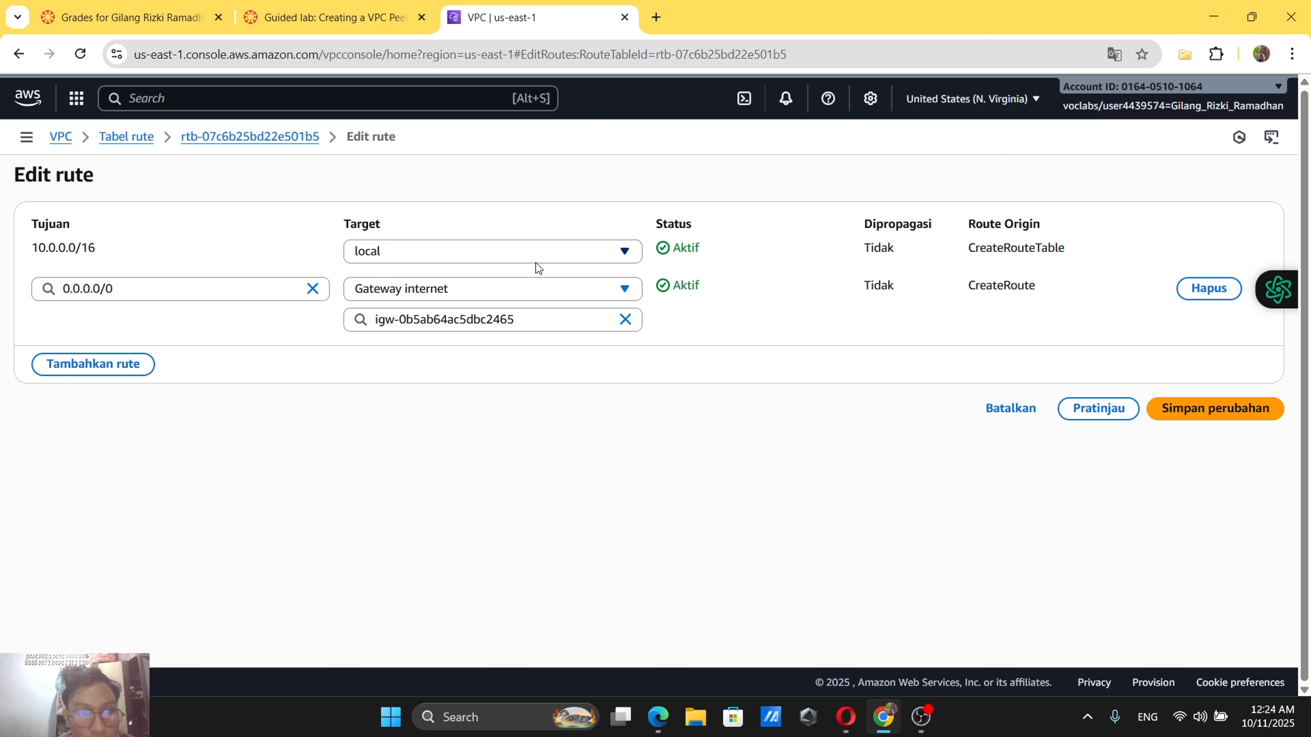
pyautogui.click(1292, 54)
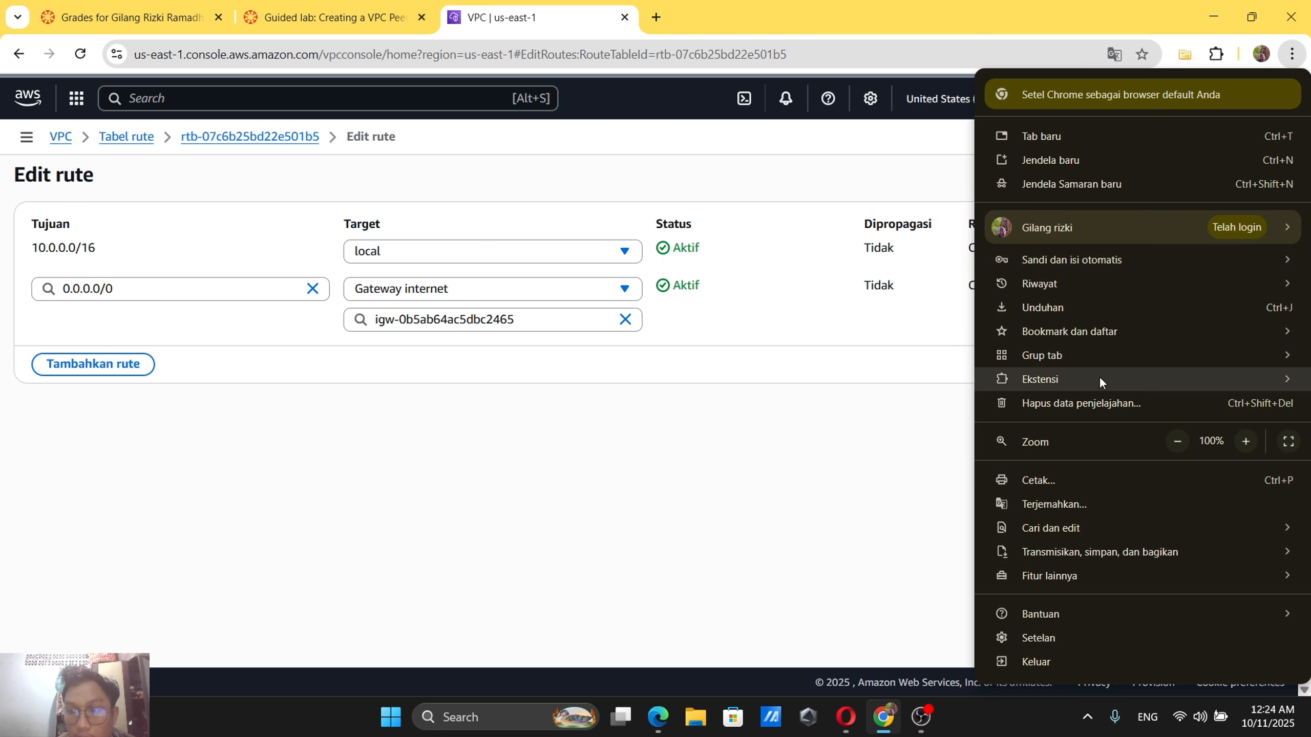
pyautogui.click(1053, 504)
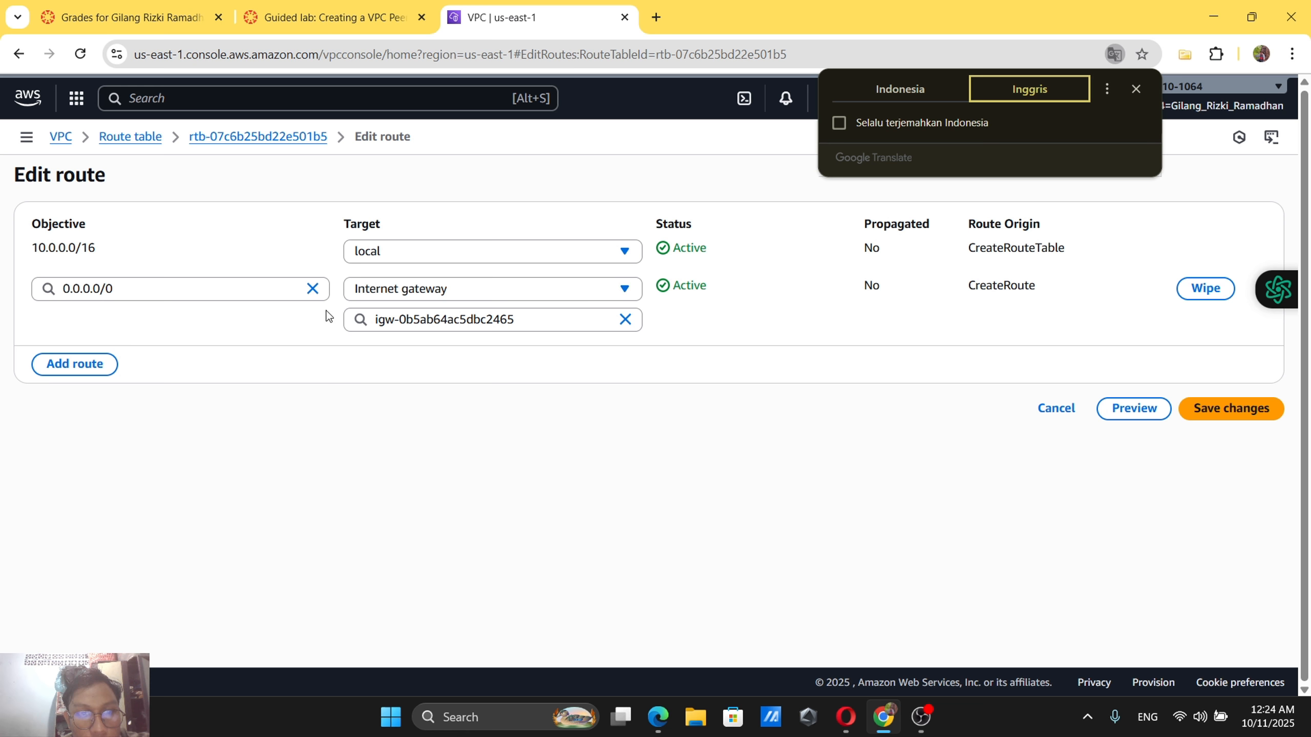
# Replace the destination of the 0.0.0.0/0 internet gateway route with the copied CIDR 10.5.0.0/16.
pyautogui.click(284, 292)
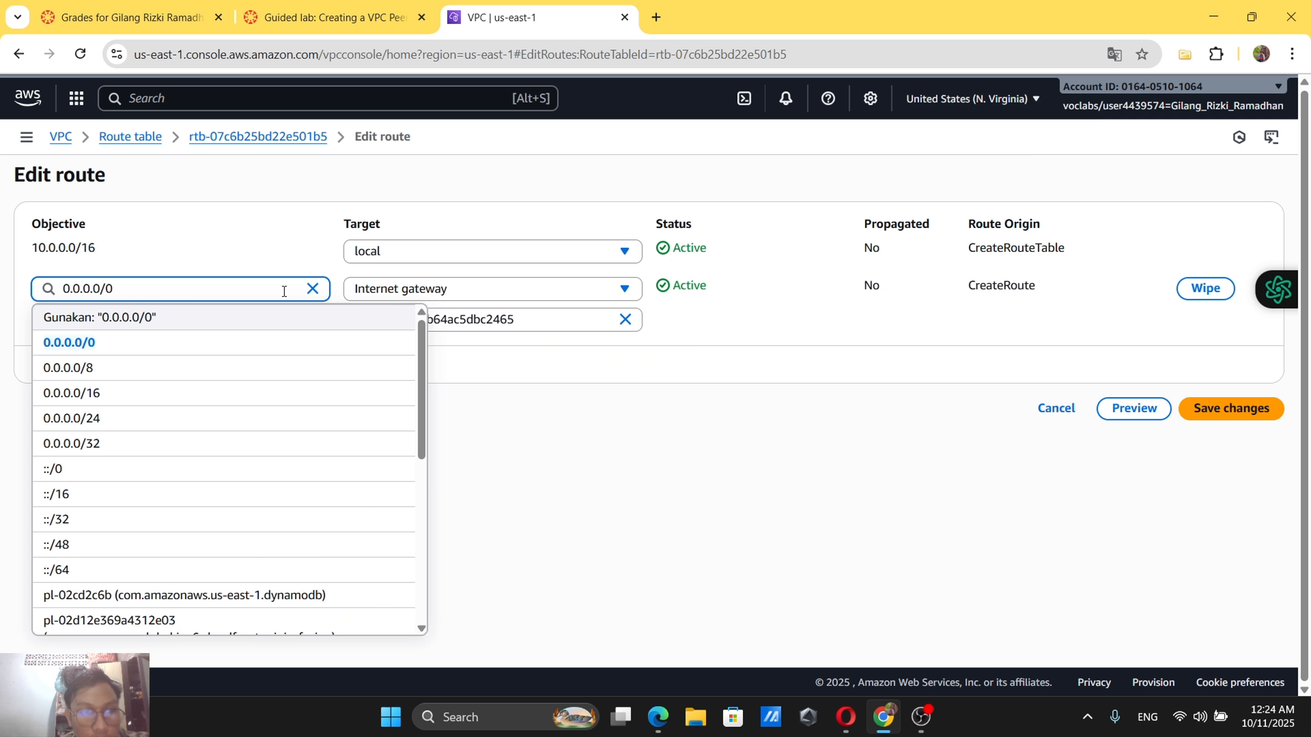
pyautogui.hotkey('ctrl', 'a')
pyautogui.hotkey('ctrl', 'v')
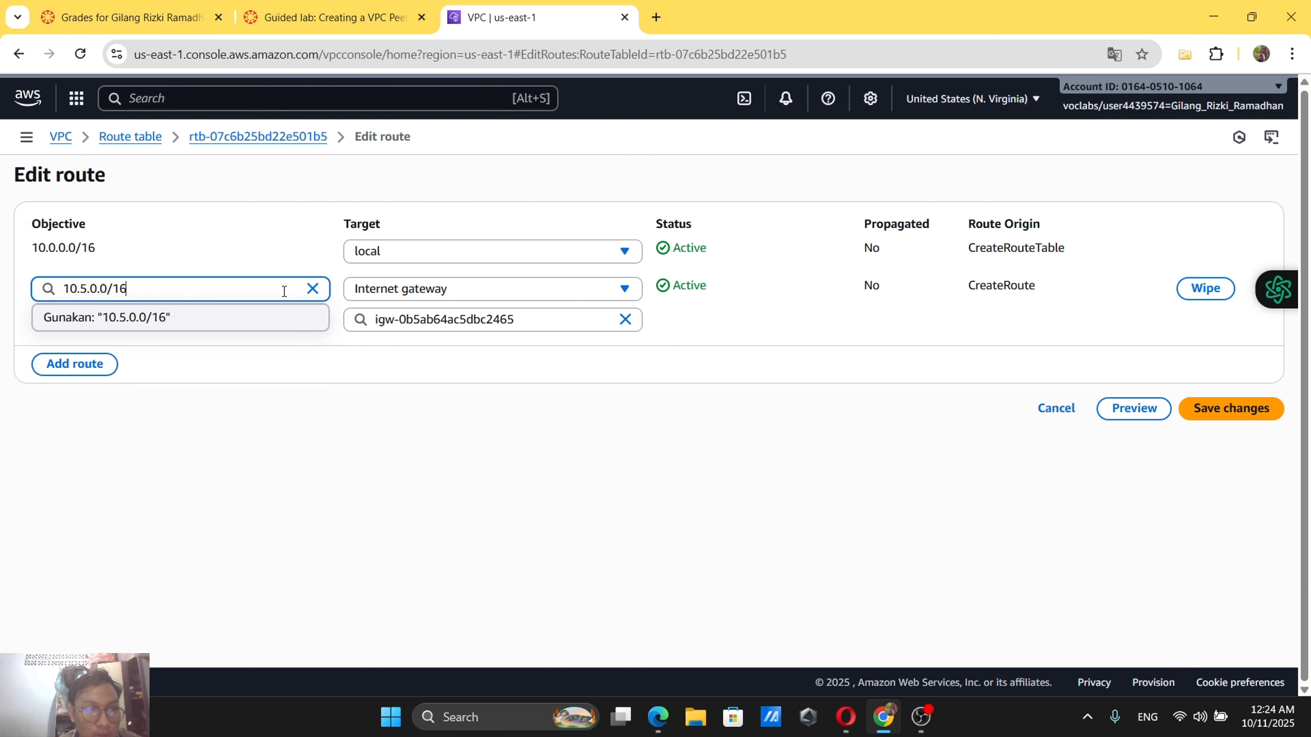
pyautogui.click(199, 324)
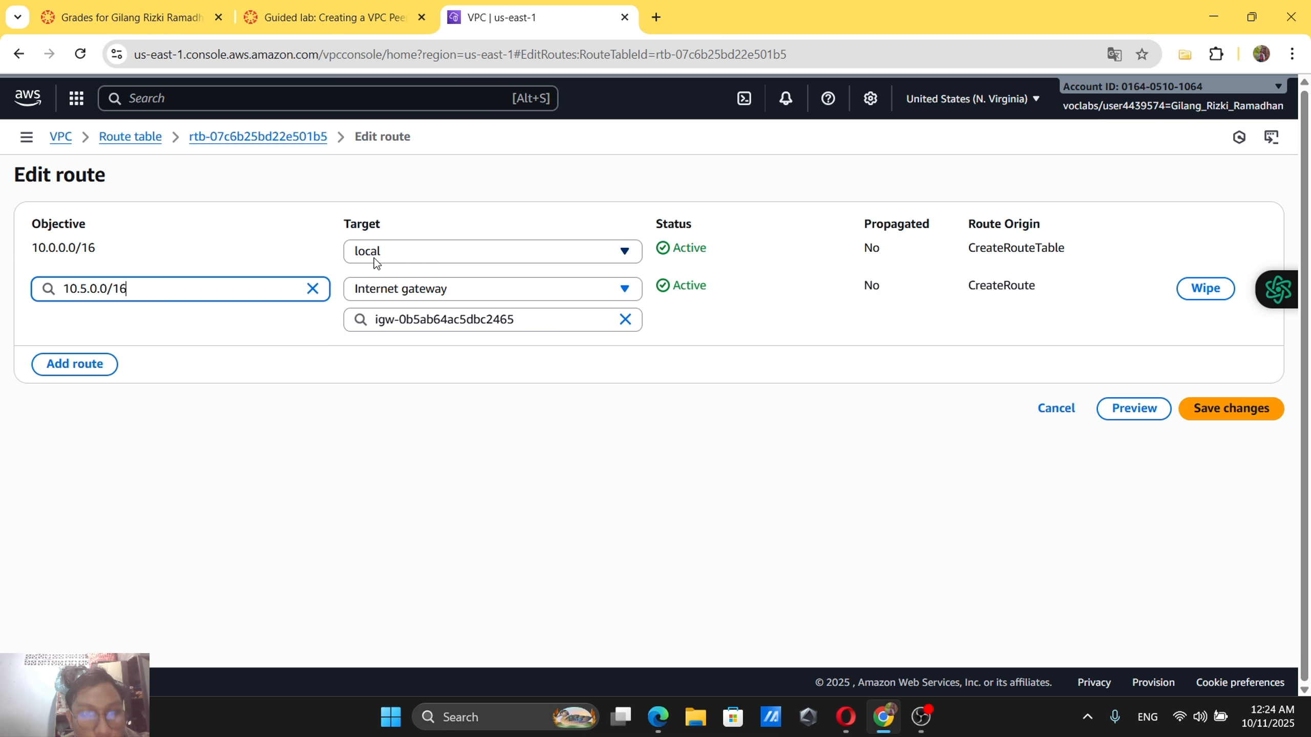
# Check the target that step 10 of the lab instructions requires and open the target options of the local route.
pyautogui.click(338, 6)
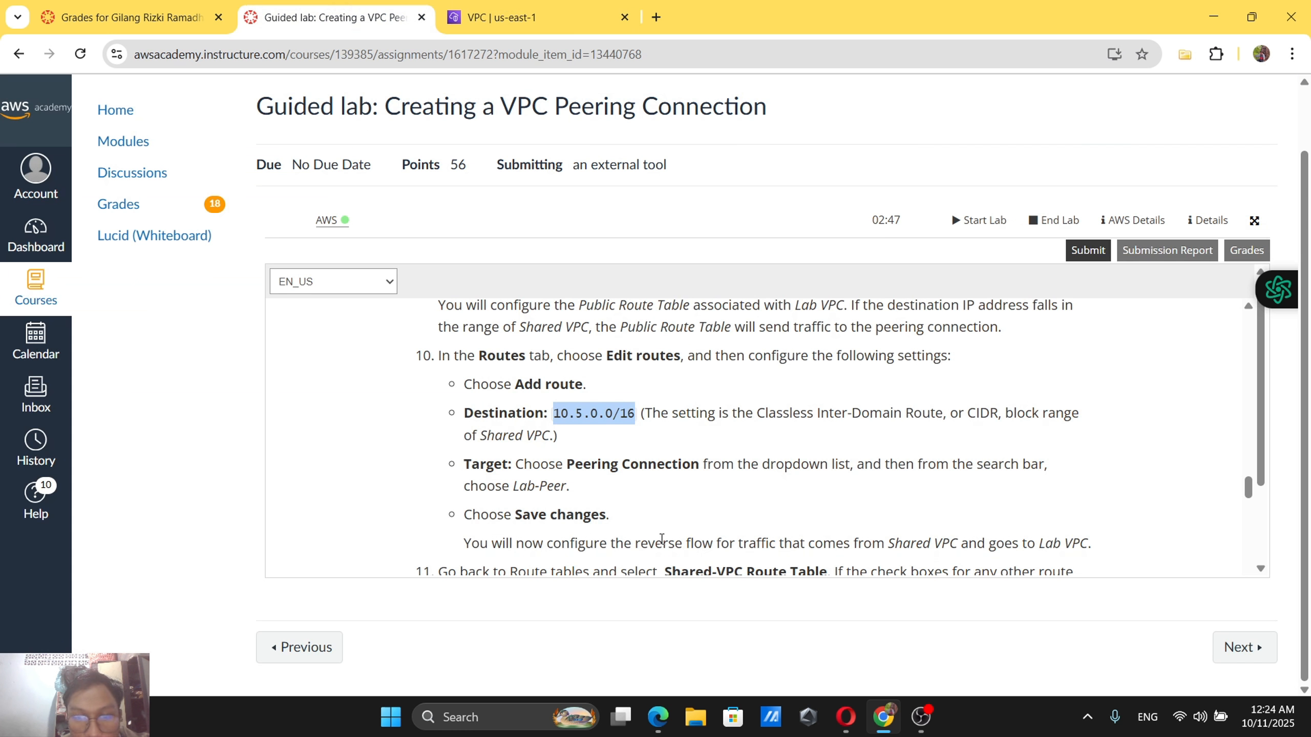
pyautogui.click(511, 17)
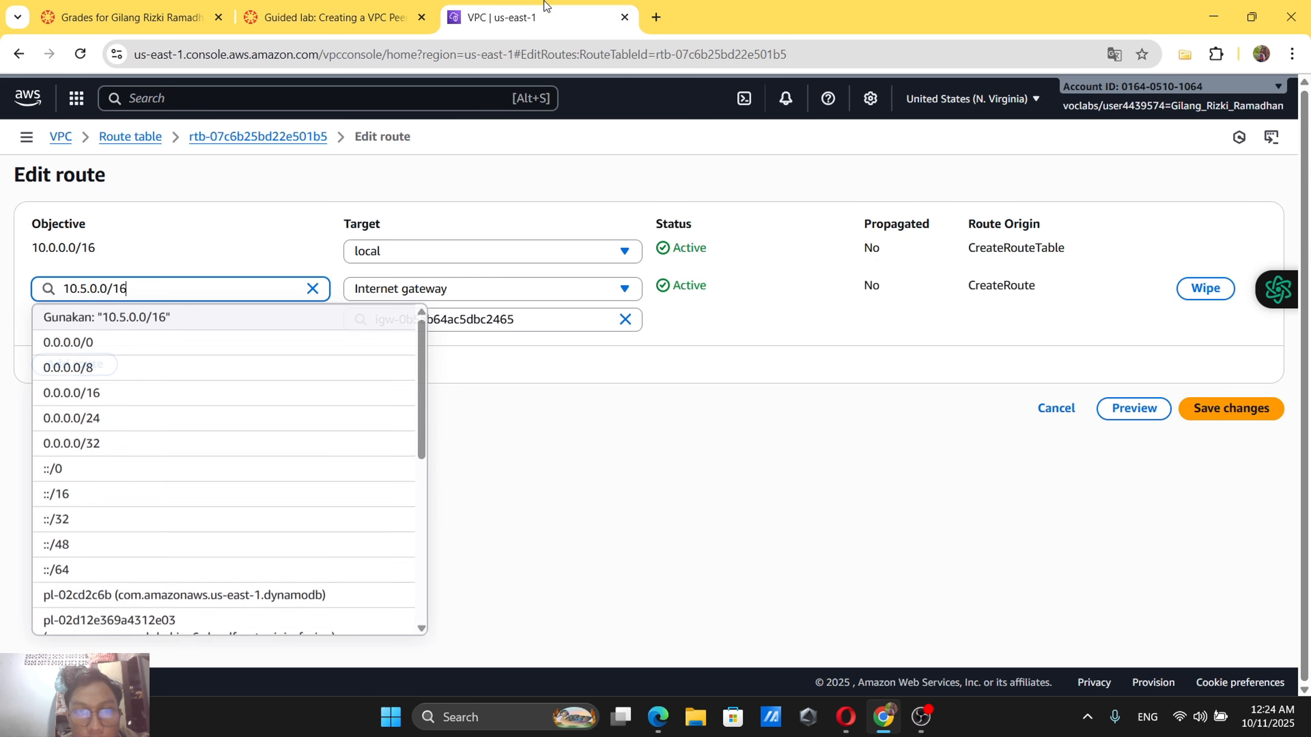
pyautogui.click(422, 246)
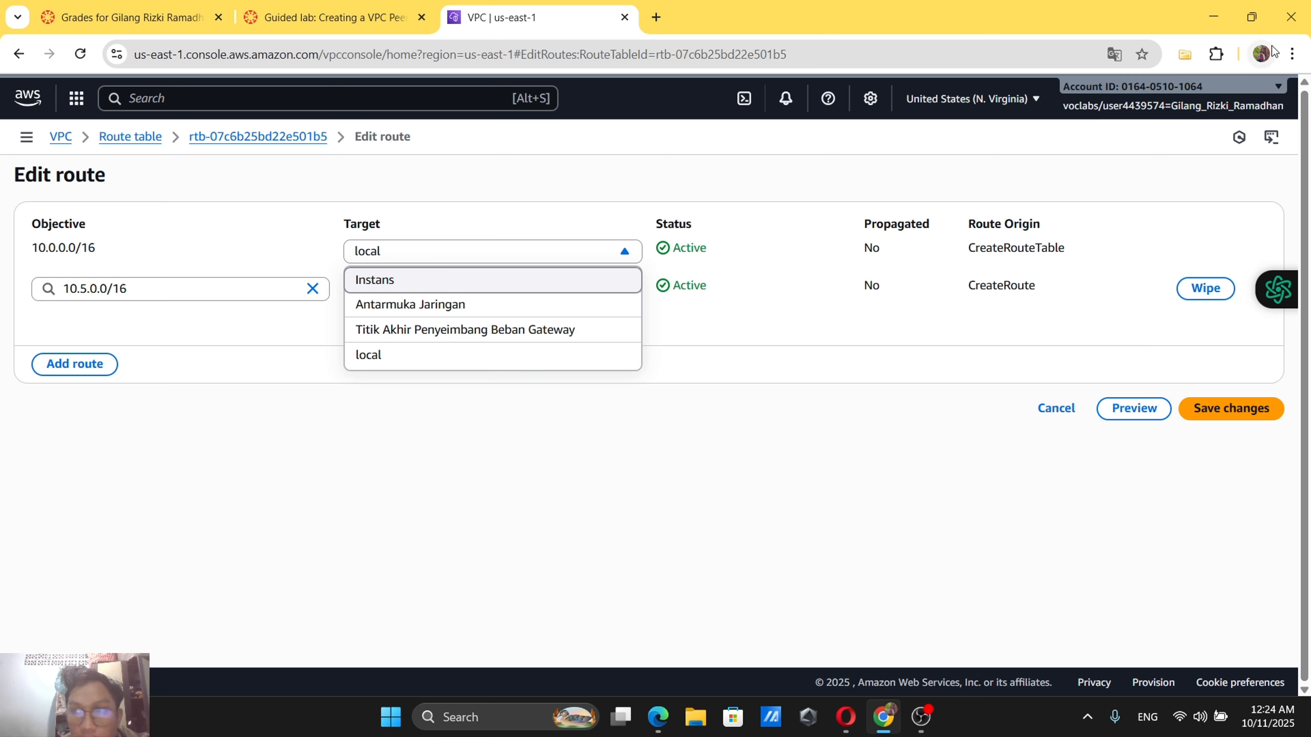
# Translate the route editing page into English again and open the target options of the 10.5.0.0/16 route.
pyautogui.click(1292, 54)
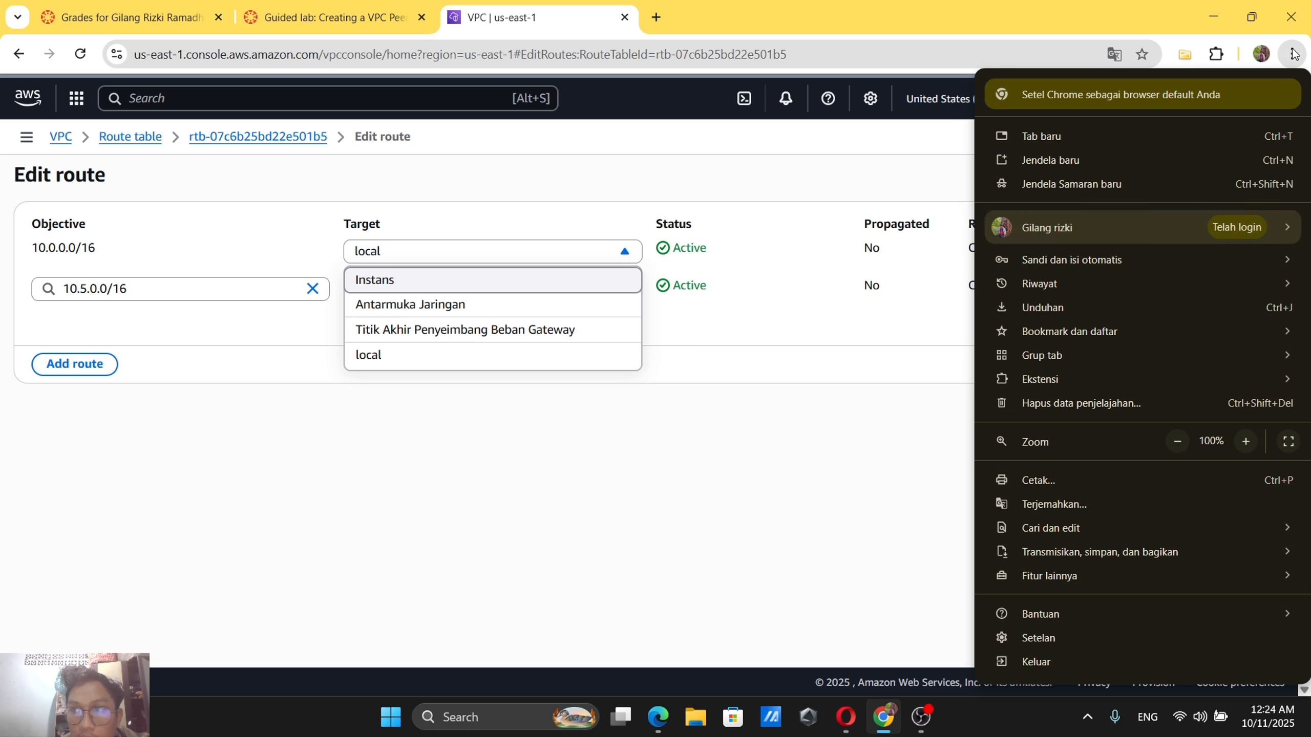
pyautogui.click(1070, 504)
pyautogui.click(942, 93)
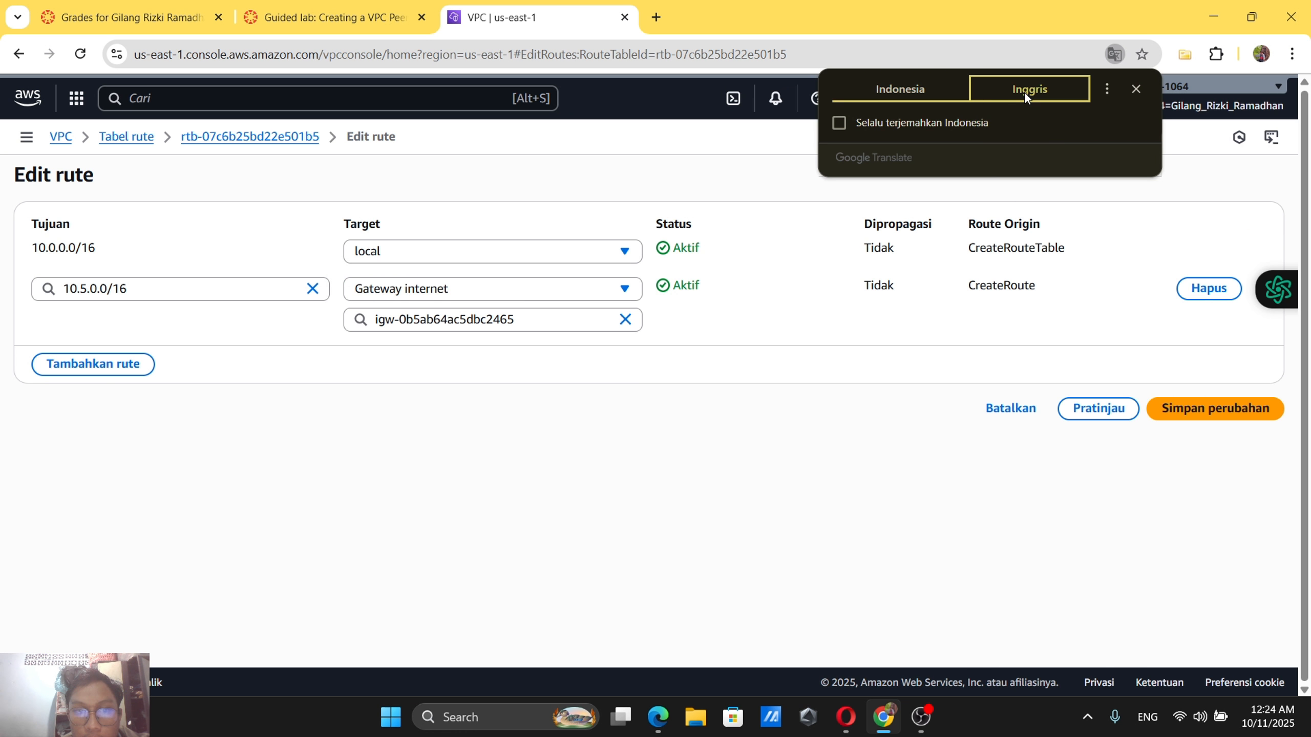
pyautogui.click(1024, 92)
pyautogui.click(597, 299)
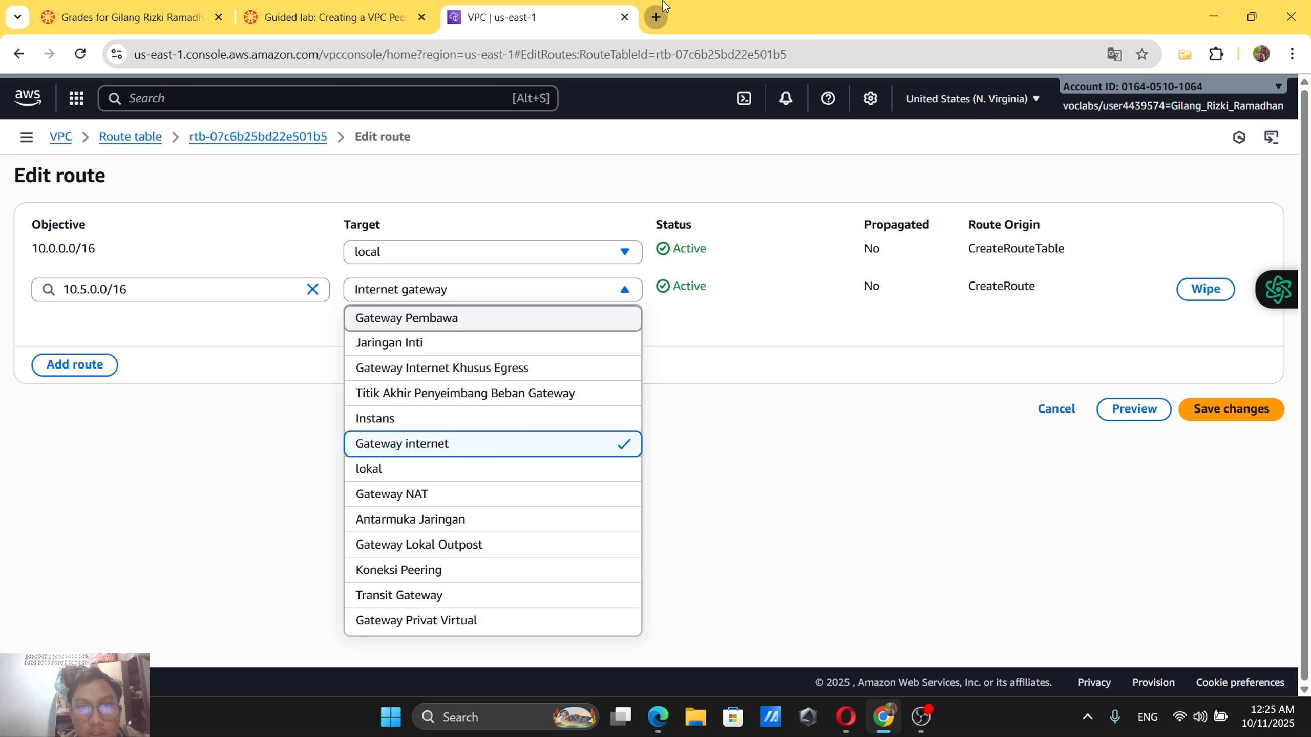
# Look up the Indonesian translation of "peering conection" in Google Translate in a new browser tab.
pyautogui.click(656, 17)
pyautogui.write('t')
pyautogui.press('Return')
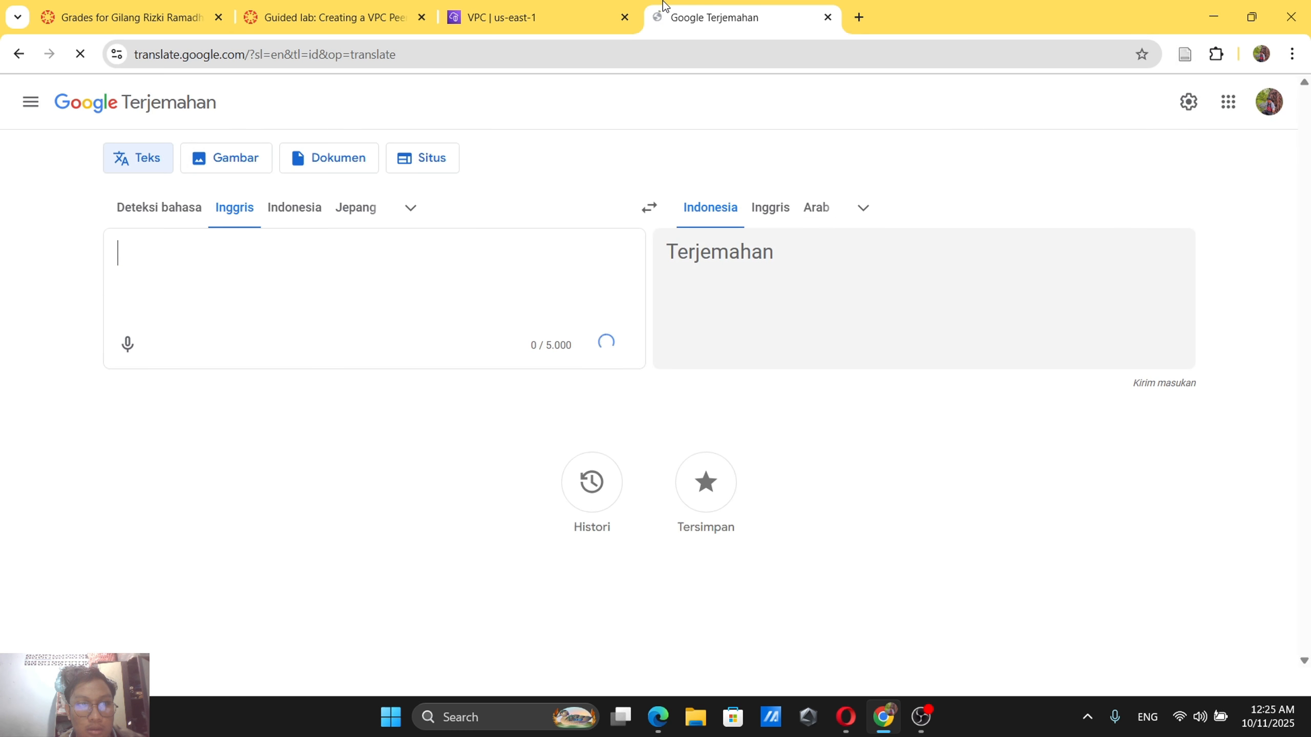
pyautogui.write('peert')
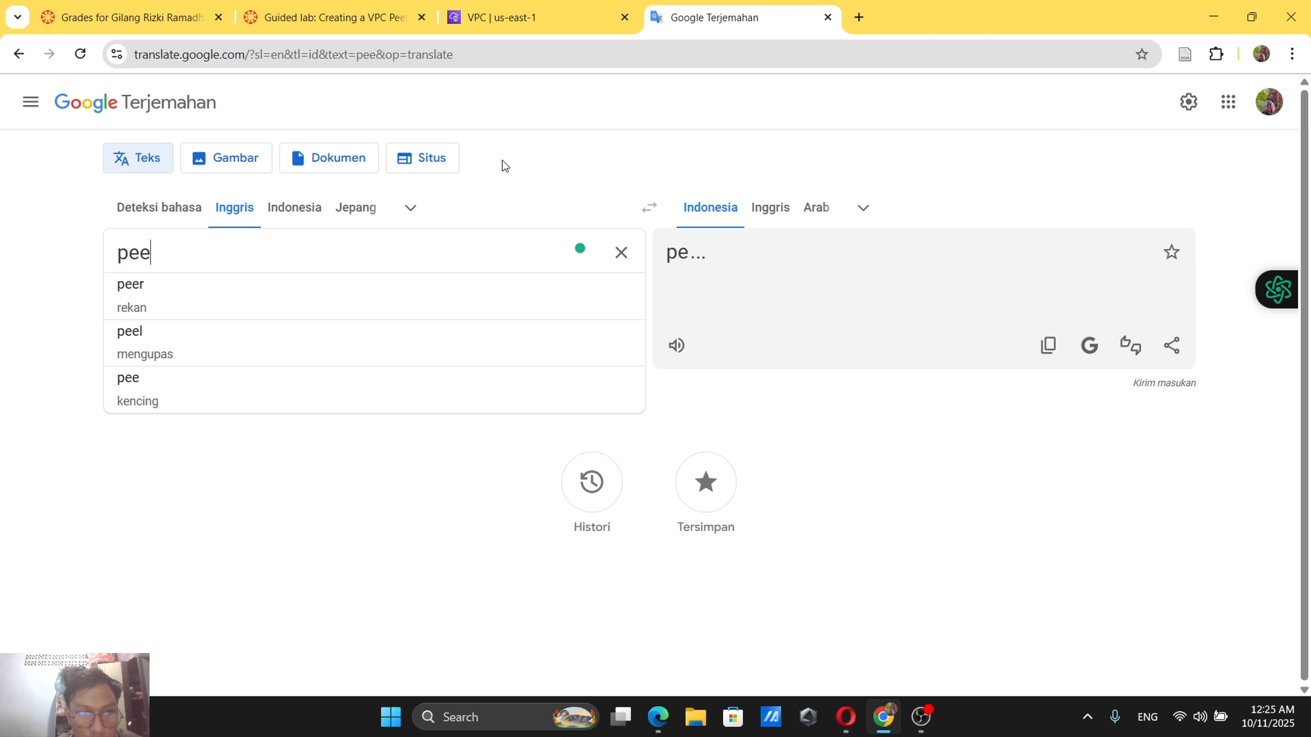
pyautogui.press('BackSpace')
pyautogui.write('ig')
pyautogui.press('BackSpace')
pyautogui.write('ng')
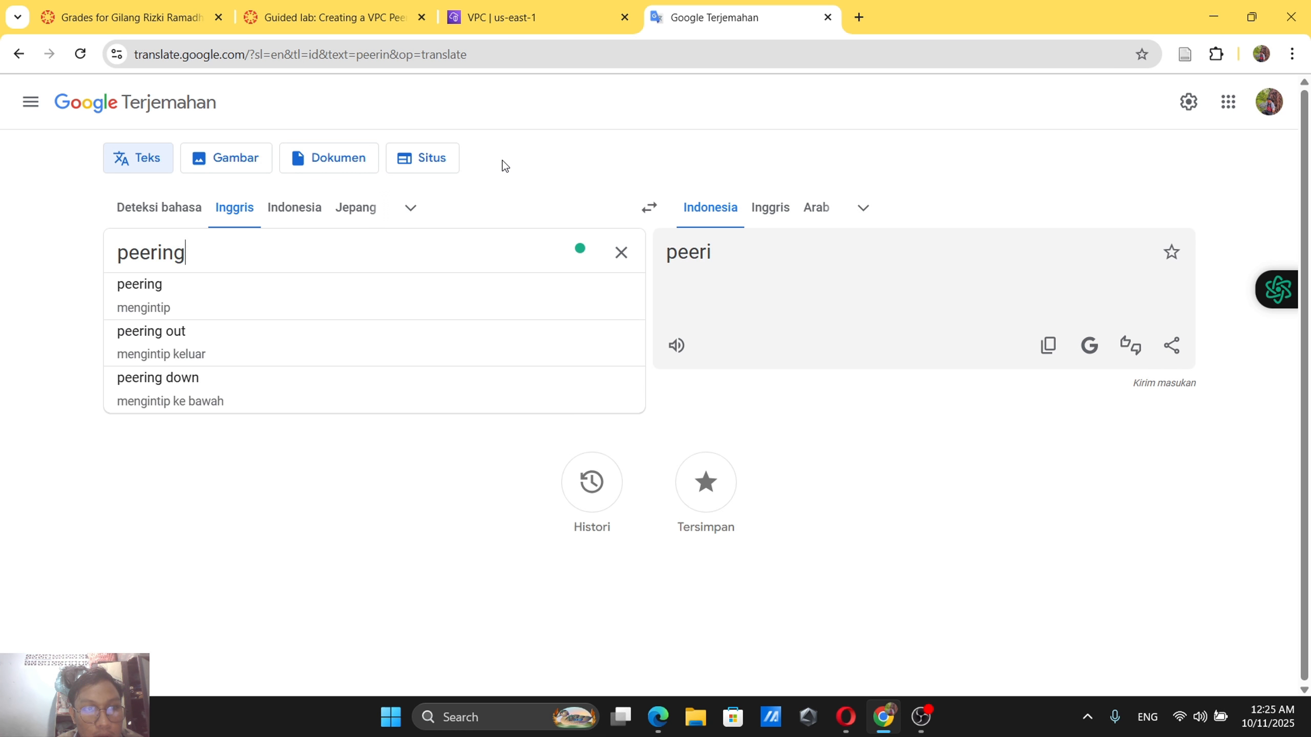
pyautogui.write(' conection')
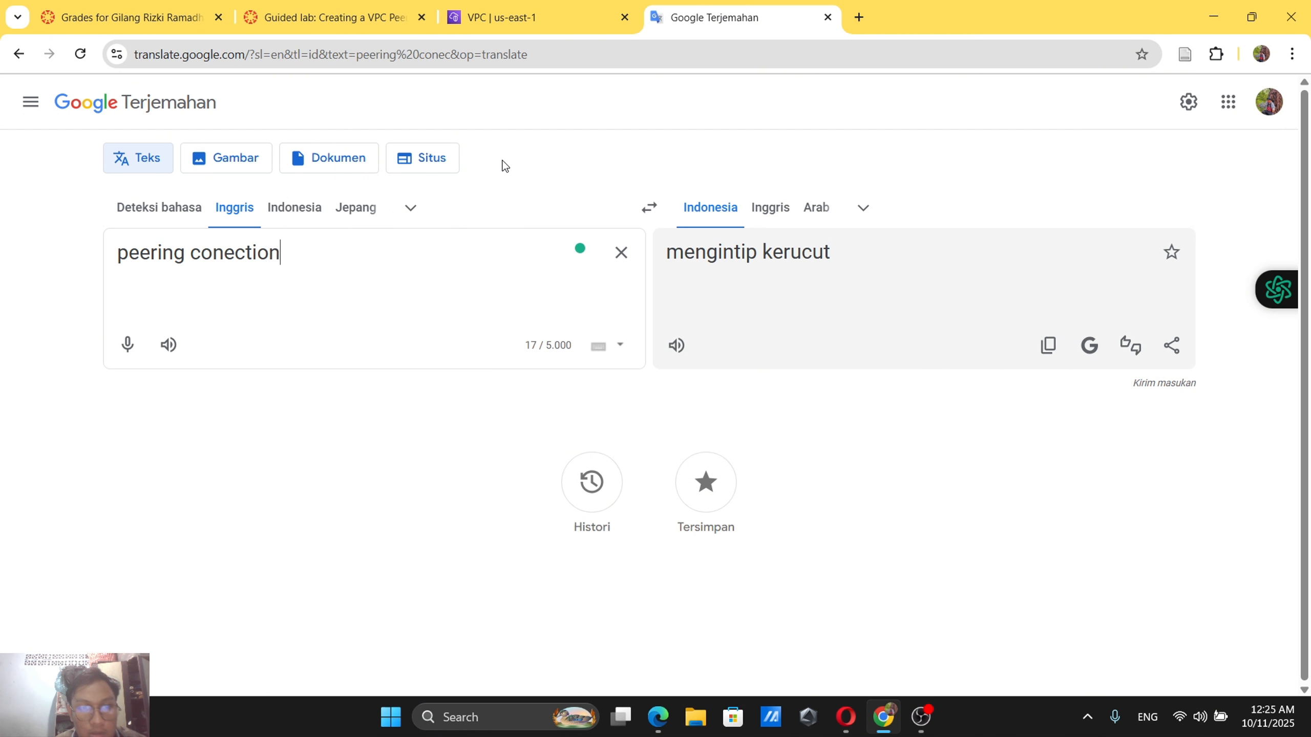
# Return to the route editing page and compare the target options offered for both routes.
pyautogui.click(554, 13)
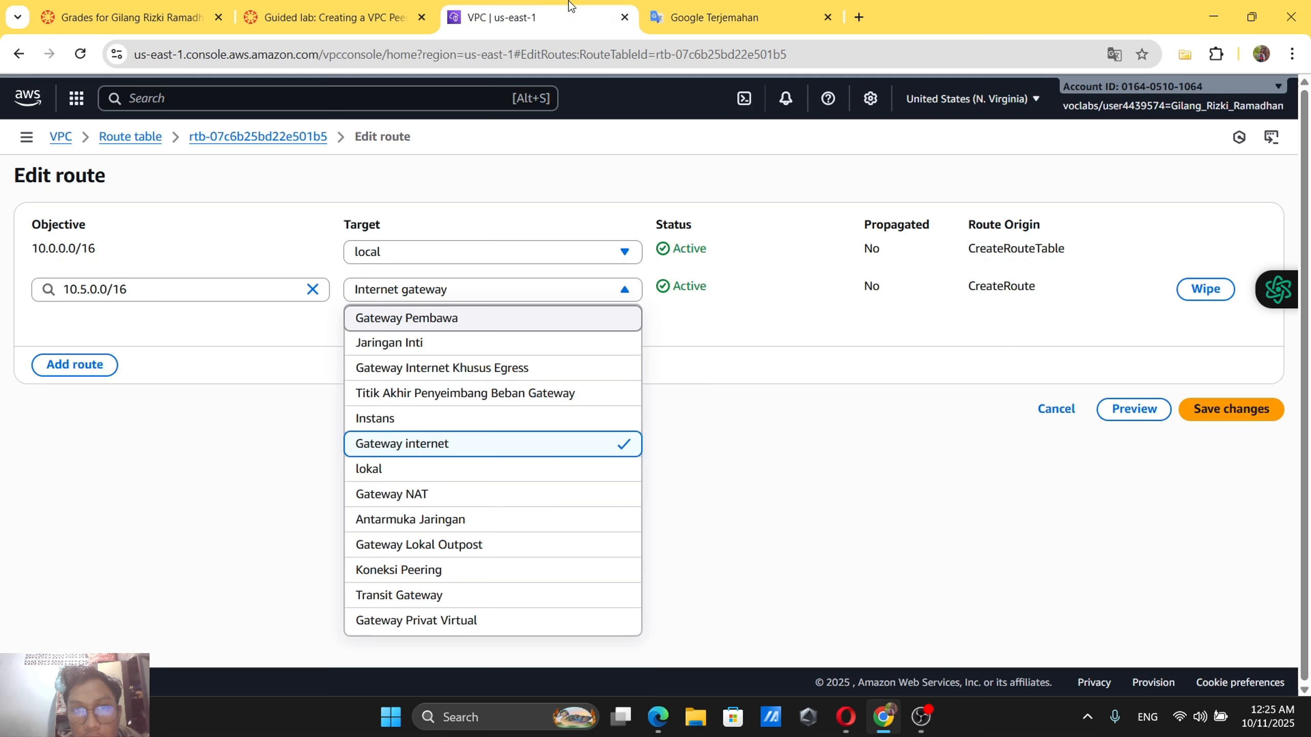
pyautogui.click(548, 287)
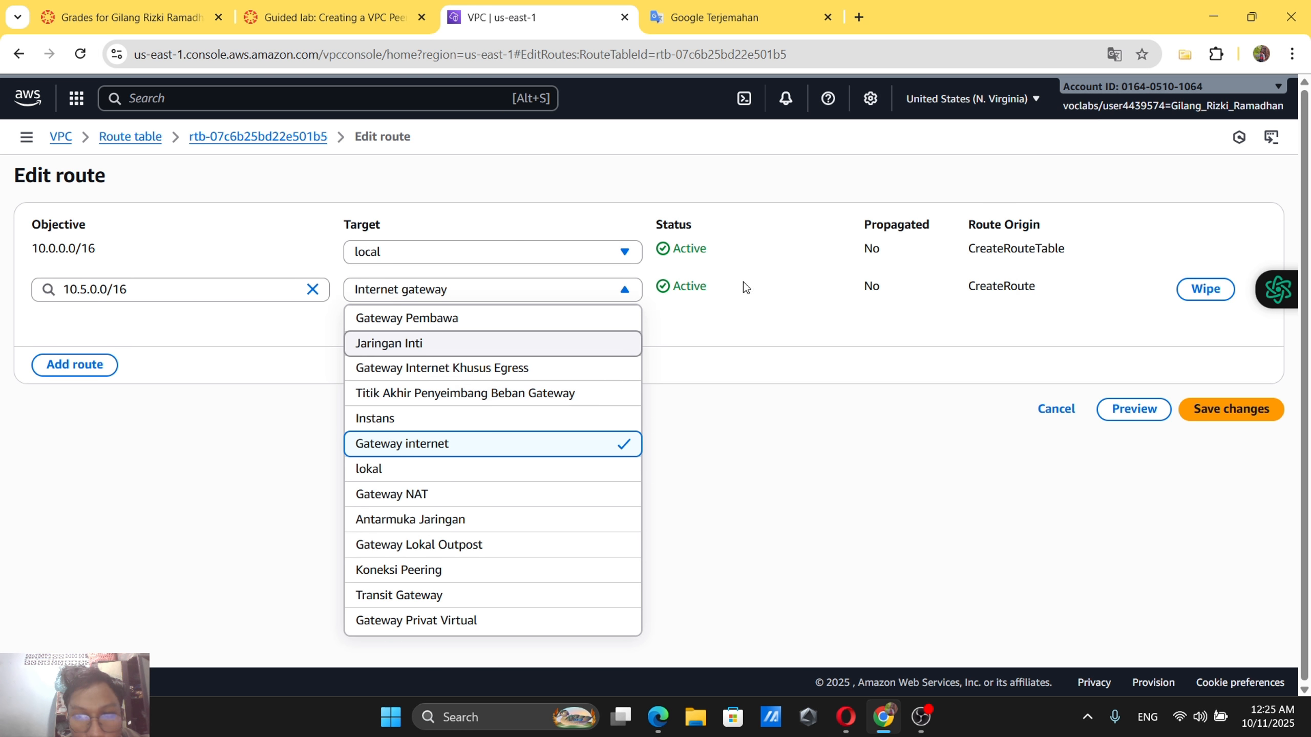
pyautogui.click(587, 254)
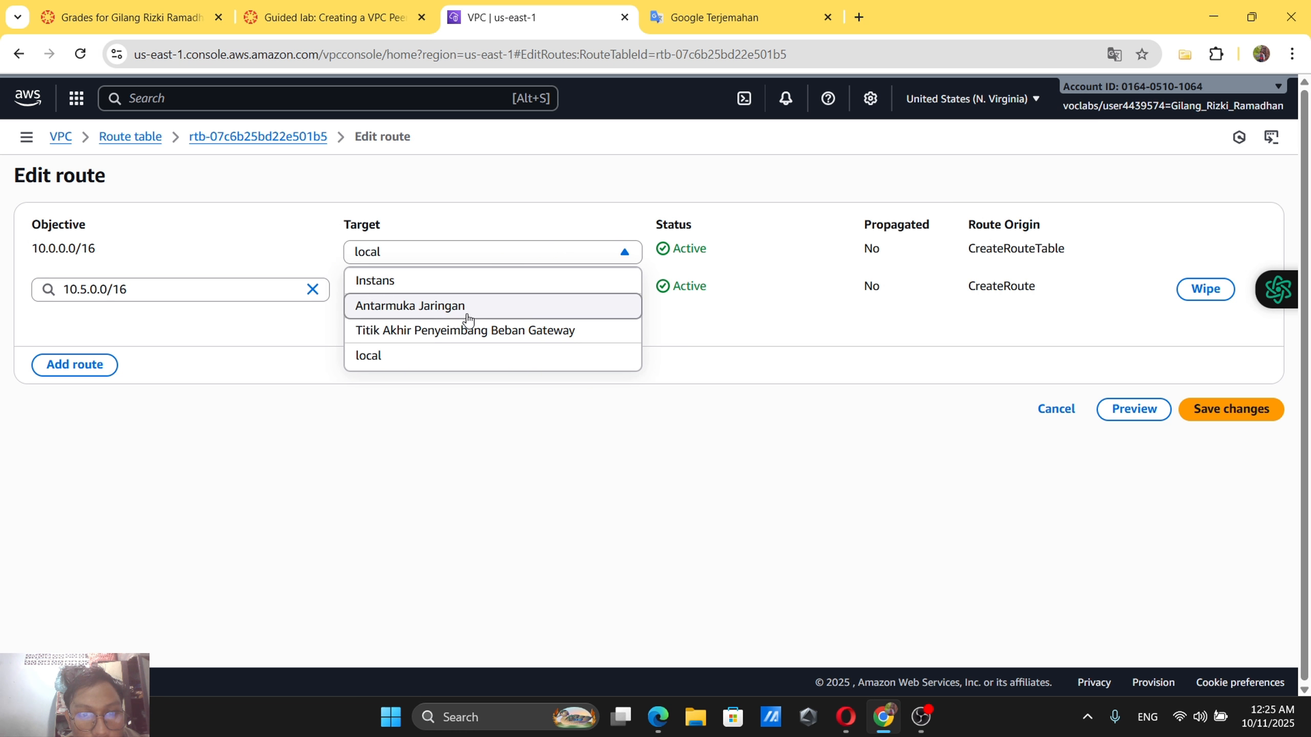
pyautogui.click(316, 363)
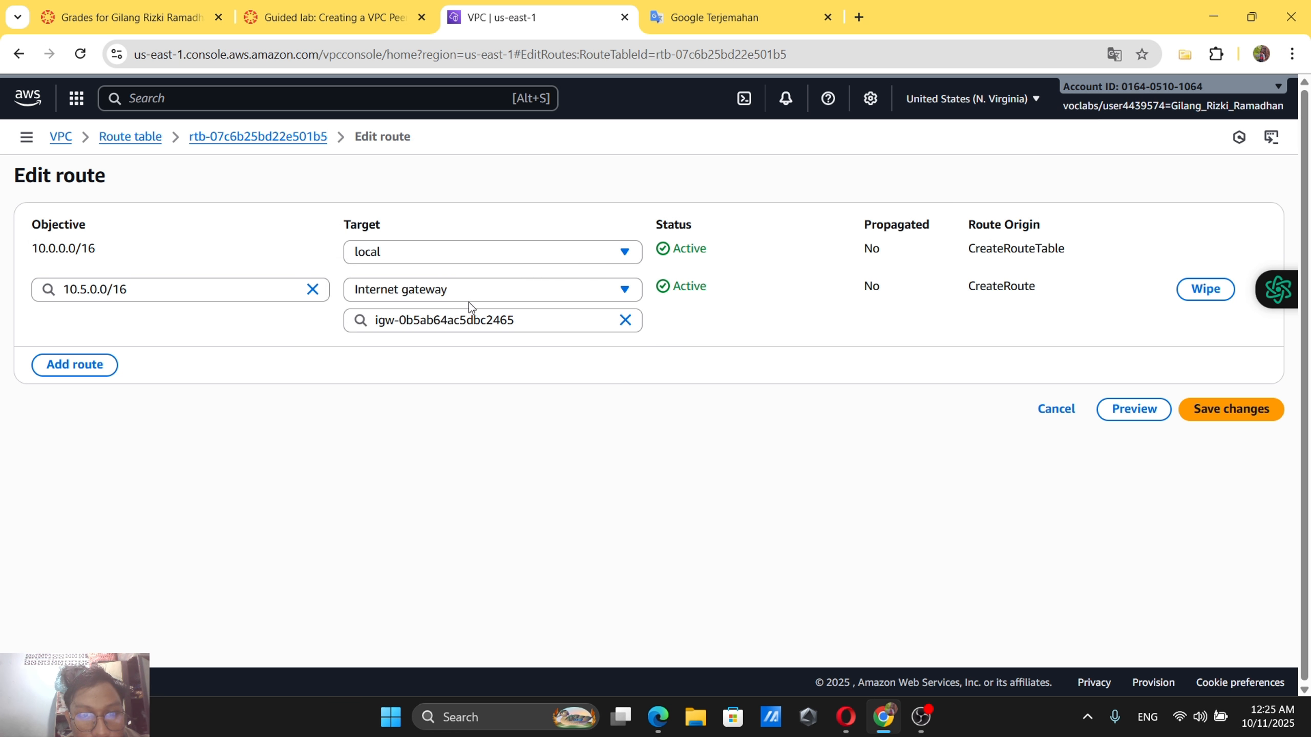
# Replace the internet gateway target of the 10.5.0.0/16 route with the peering connection (Koneksi Peering) Lab-Peer.
pyautogui.click(635, 326)
pyautogui.click(626, 328)
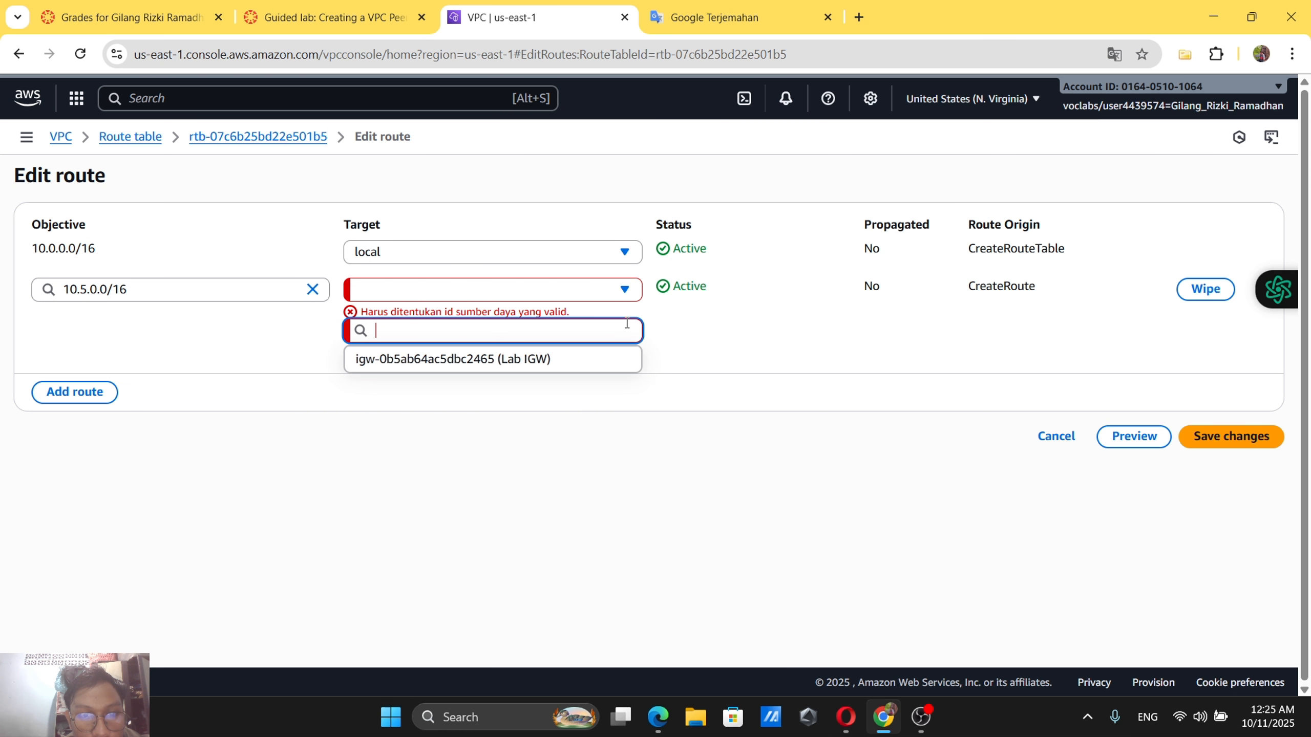
pyautogui.click(593, 287)
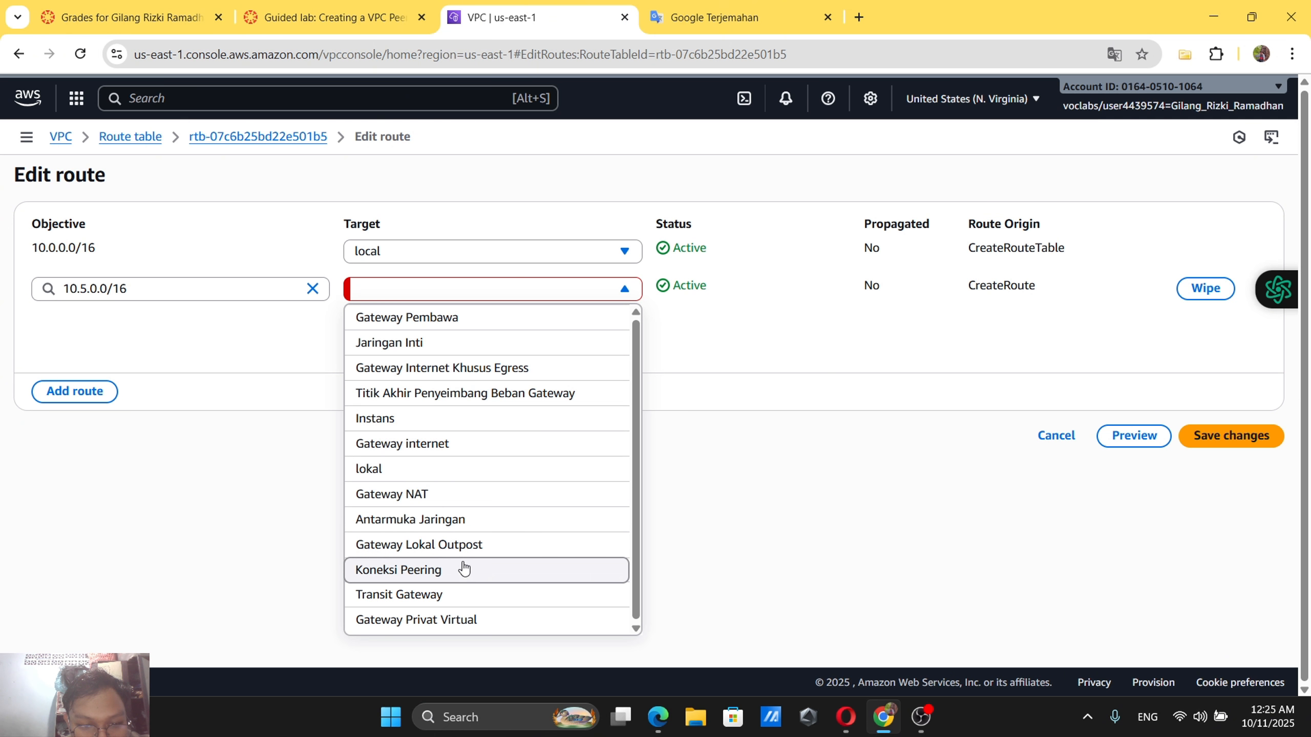
pyautogui.click(503, 569)
pyautogui.click(487, 325)
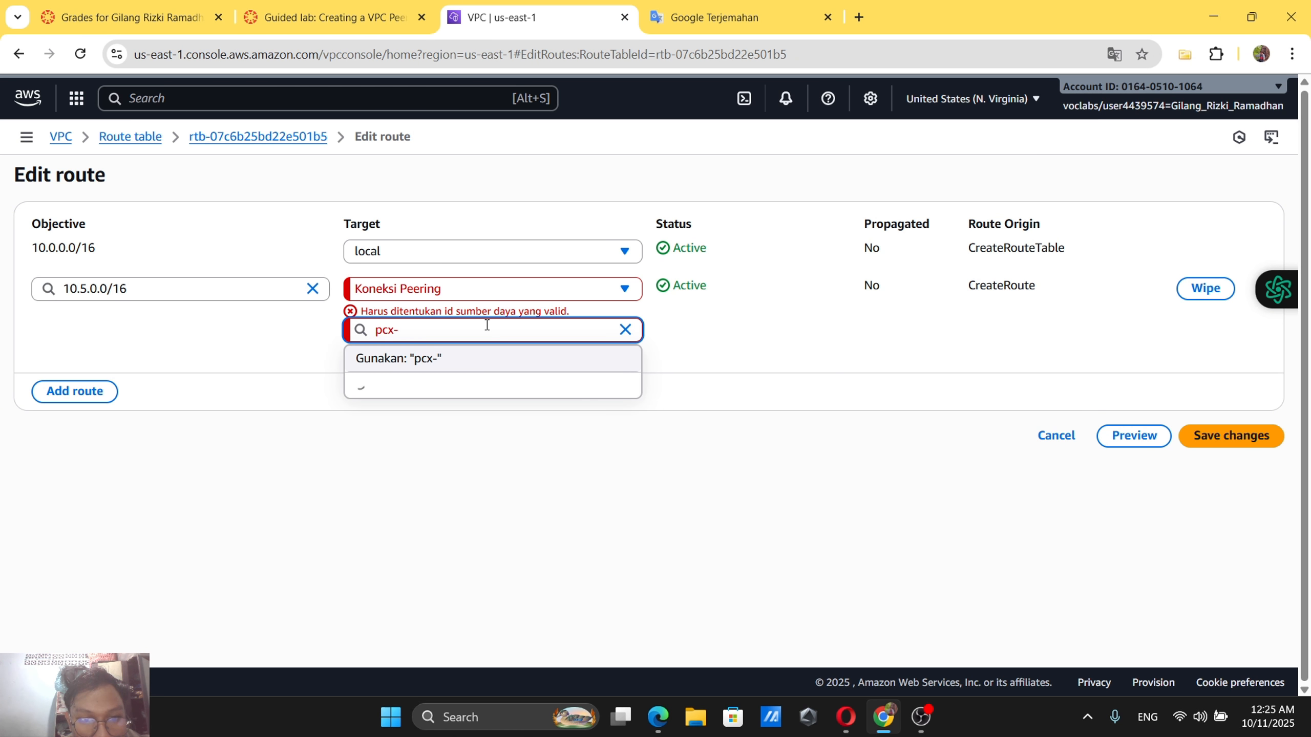
pyautogui.click(488, 380)
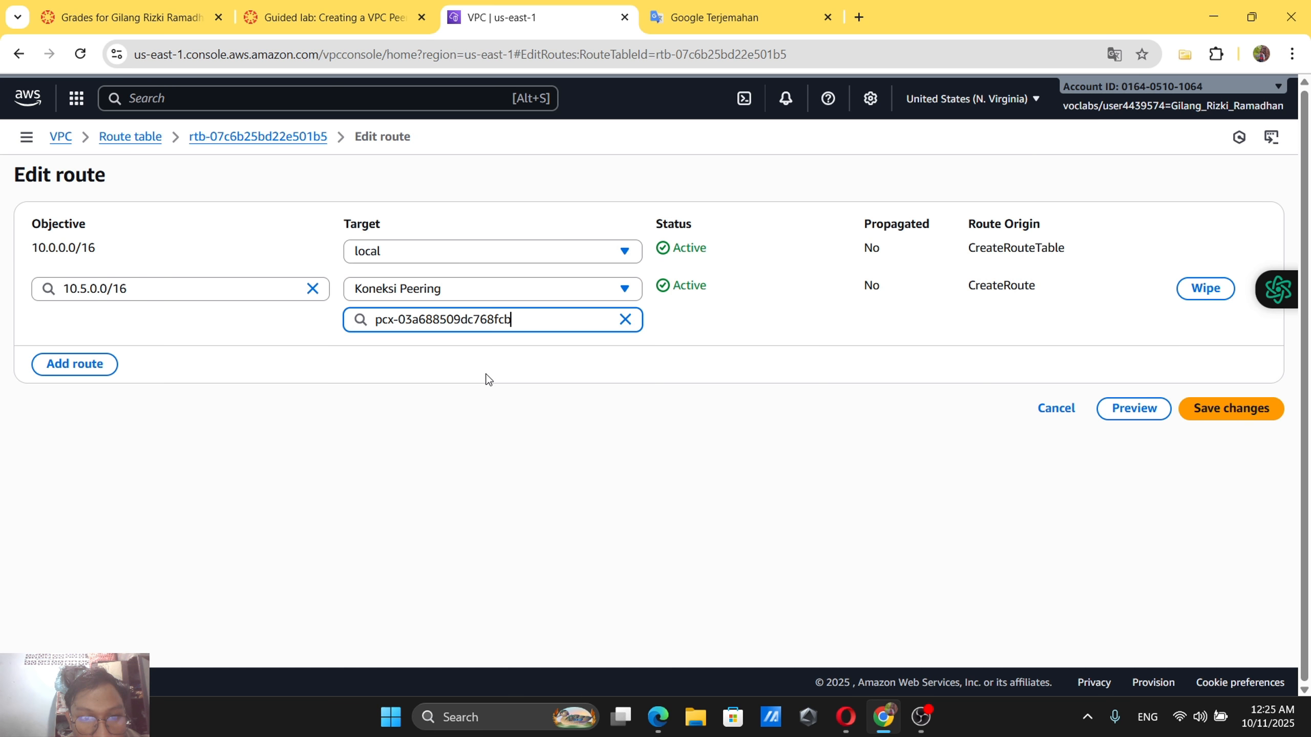
# Verify the target settings against step 10 of the lab instructions and try to save the route changes.
pyautogui.click(330, 17)
pyautogui.scroll(-2, 643, 461)
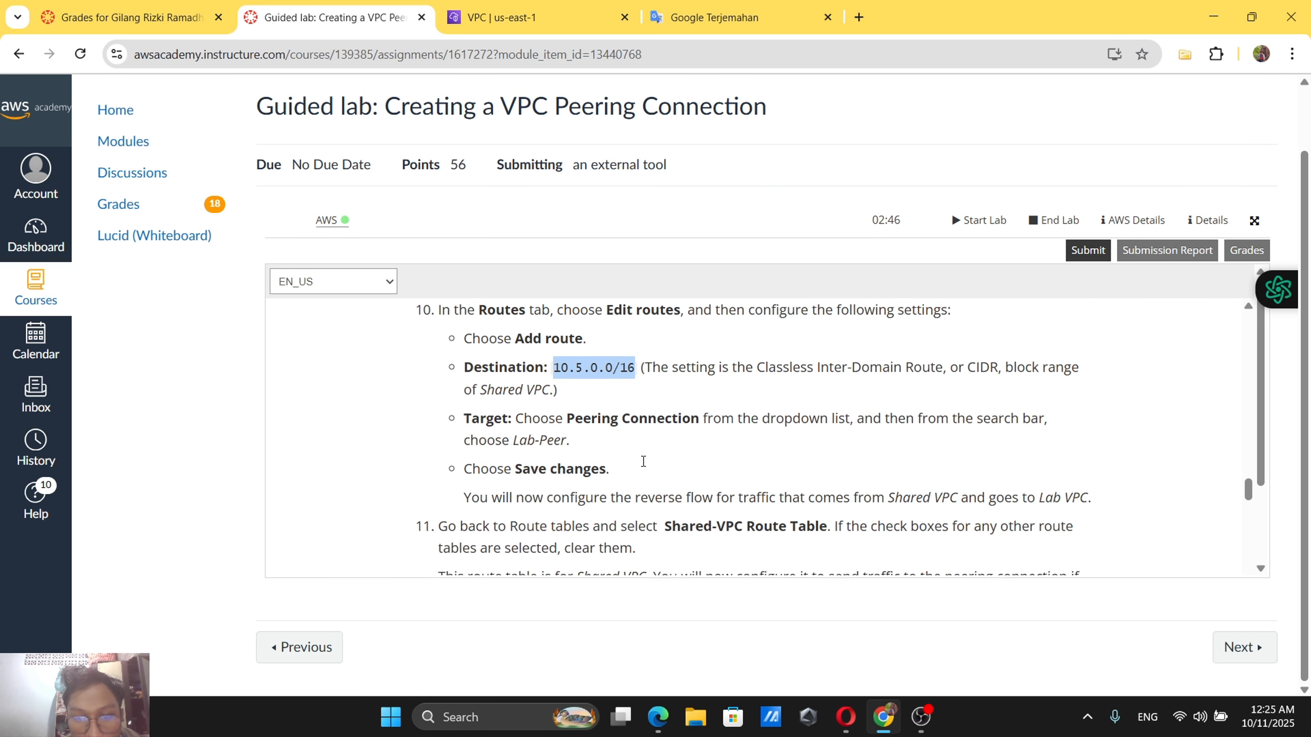
pyautogui.scroll(-2, 644, 461)
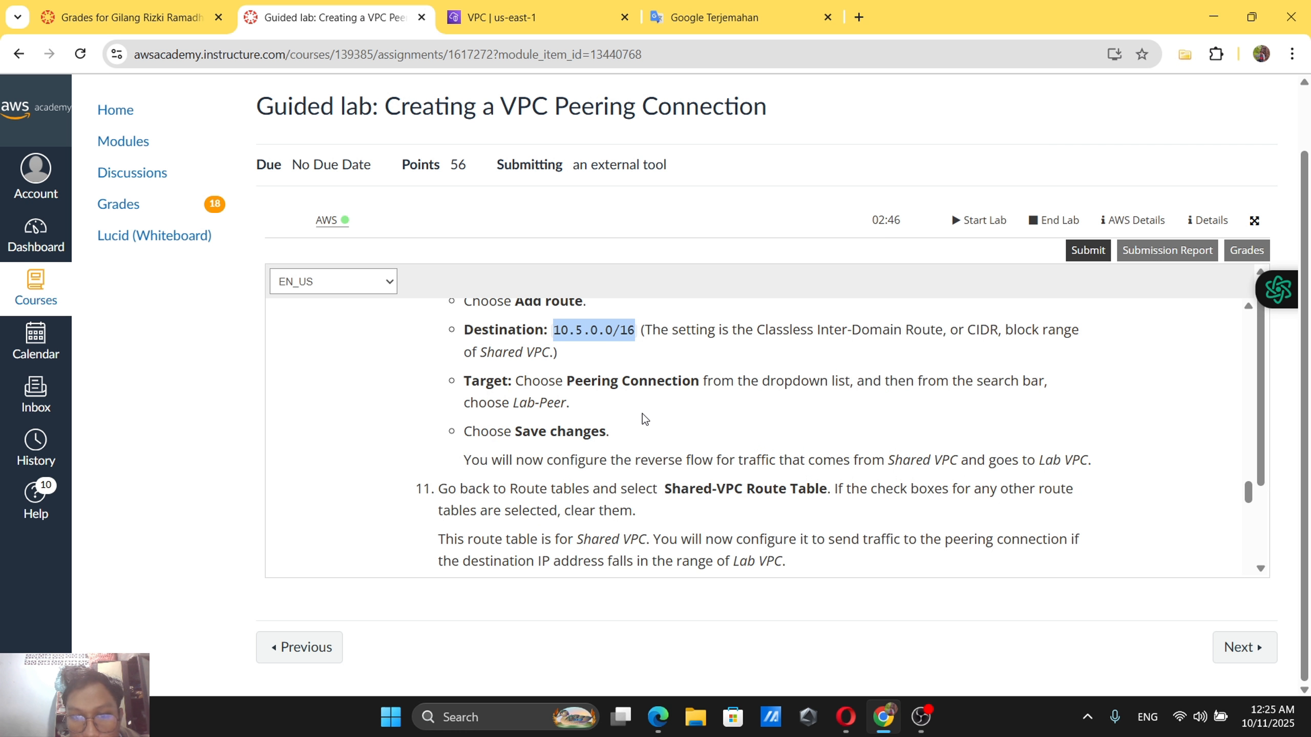
pyautogui.click(517, 17)
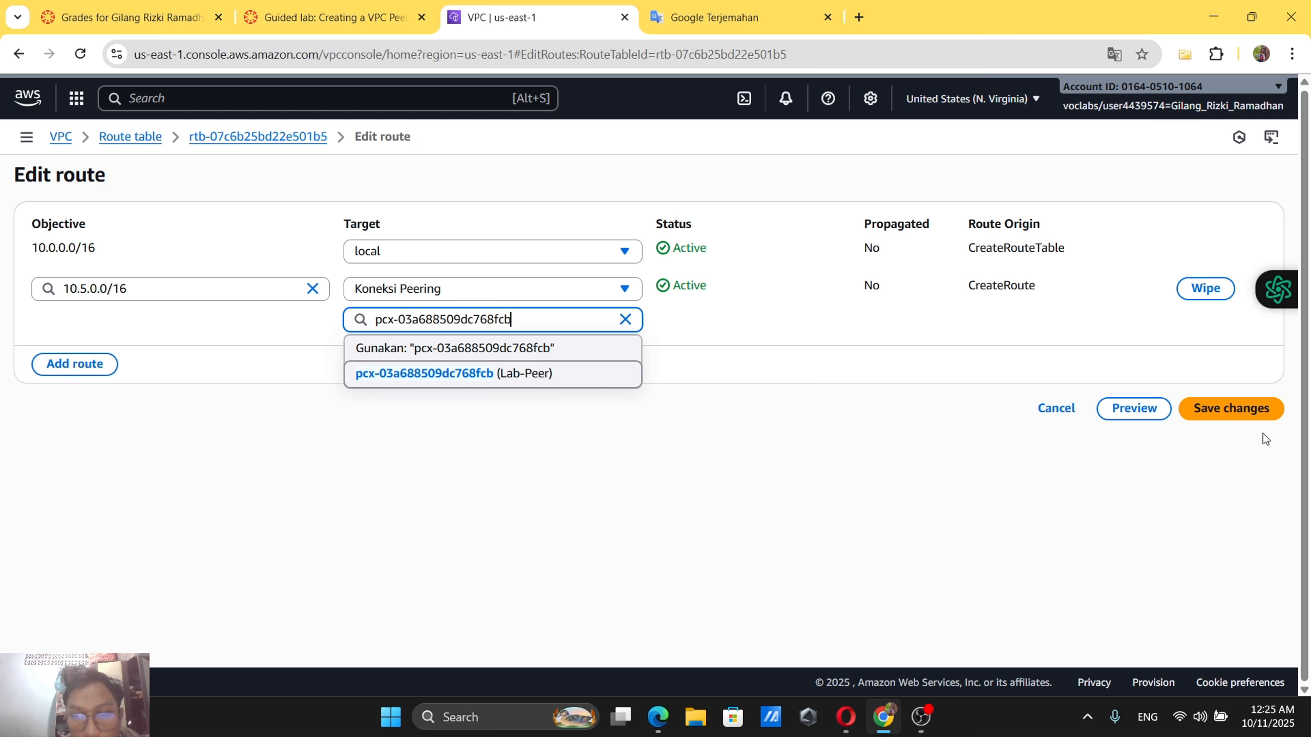
pyautogui.click(1258, 411)
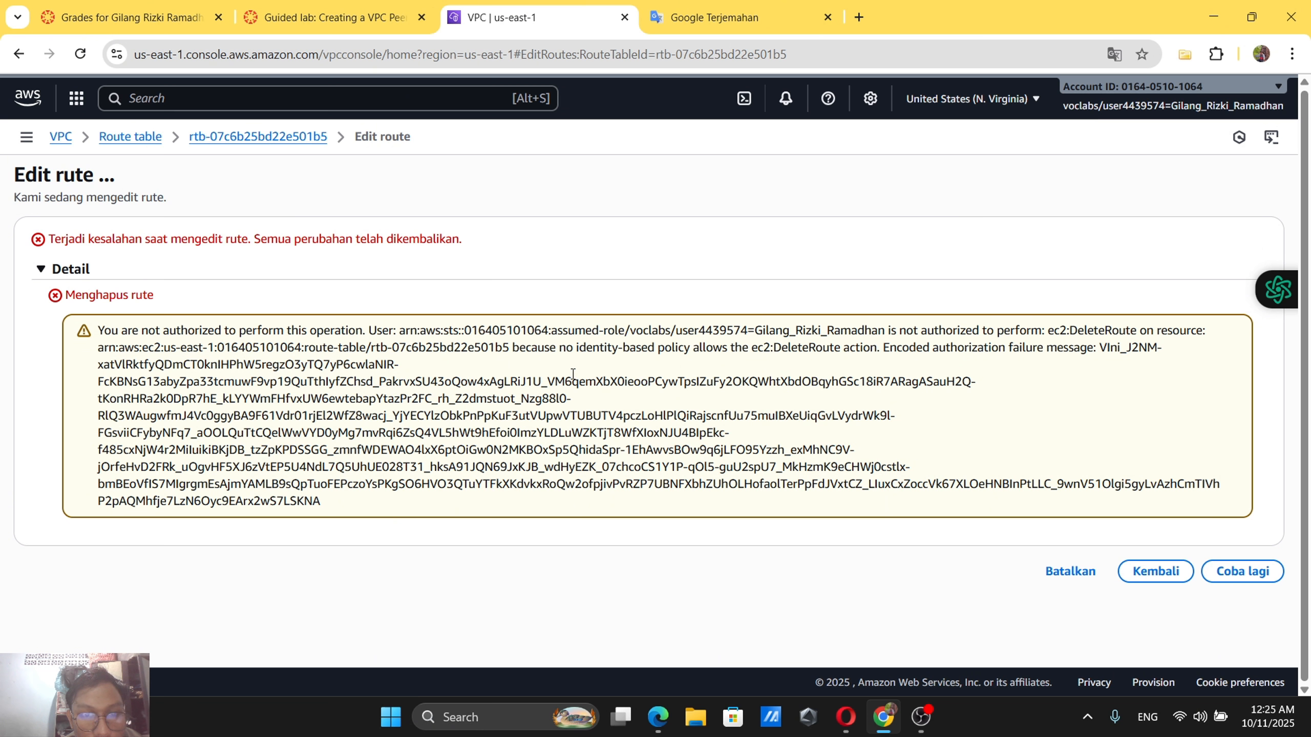
# Reread steps 10 to 12 of the lab instructions and return to the route editing page.
pyautogui.click(330, 17)
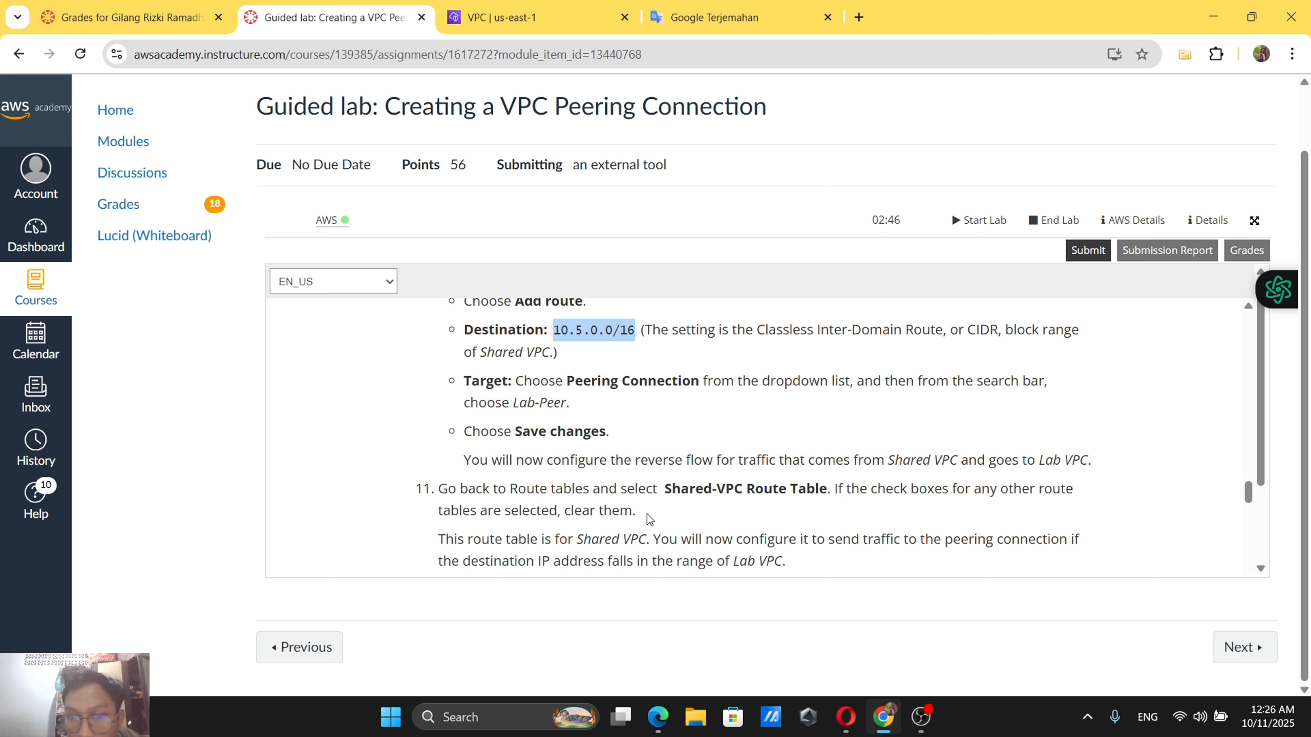
pyautogui.scroll(-2, 647, 514)
pyautogui.scroll(1, 647, 514)
pyautogui.hotkey('ctrl', 'Tab')
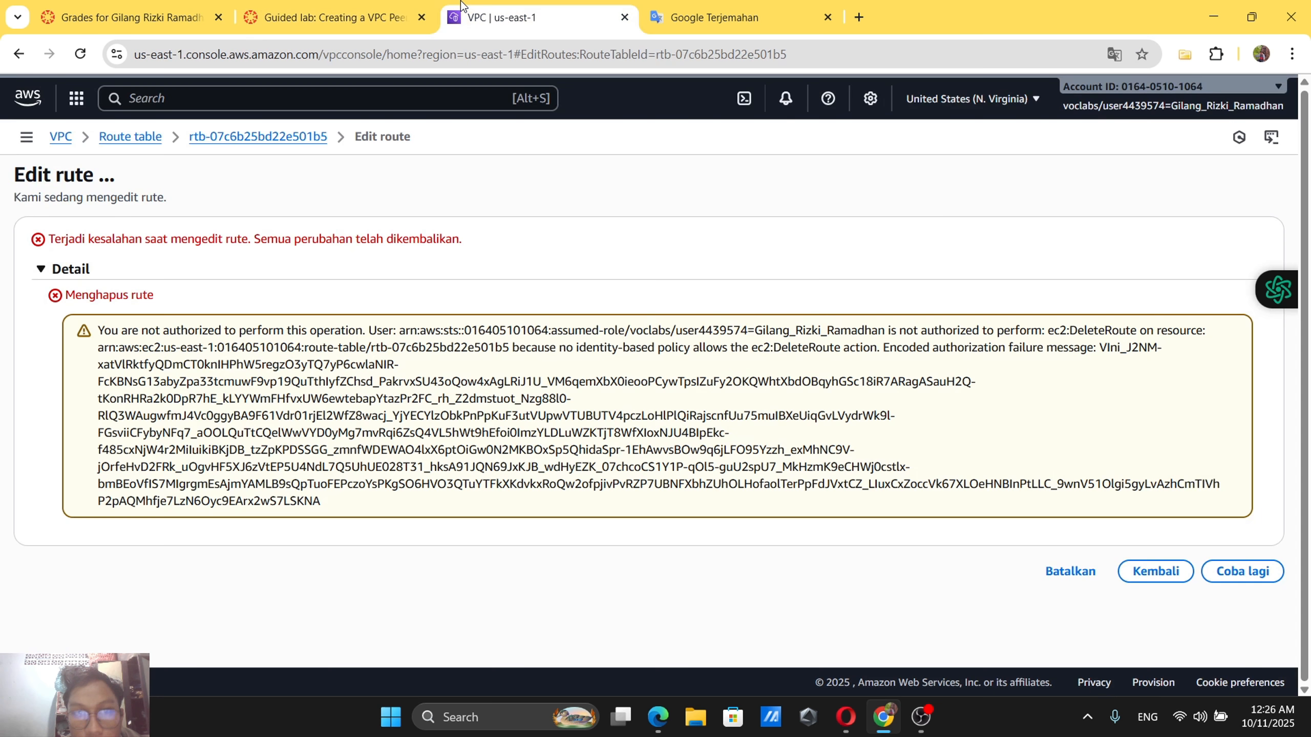
# Discard the pending route edits and reopen the routes of Lab Public Route Table for editing.
pyautogui.click(1134, 569)
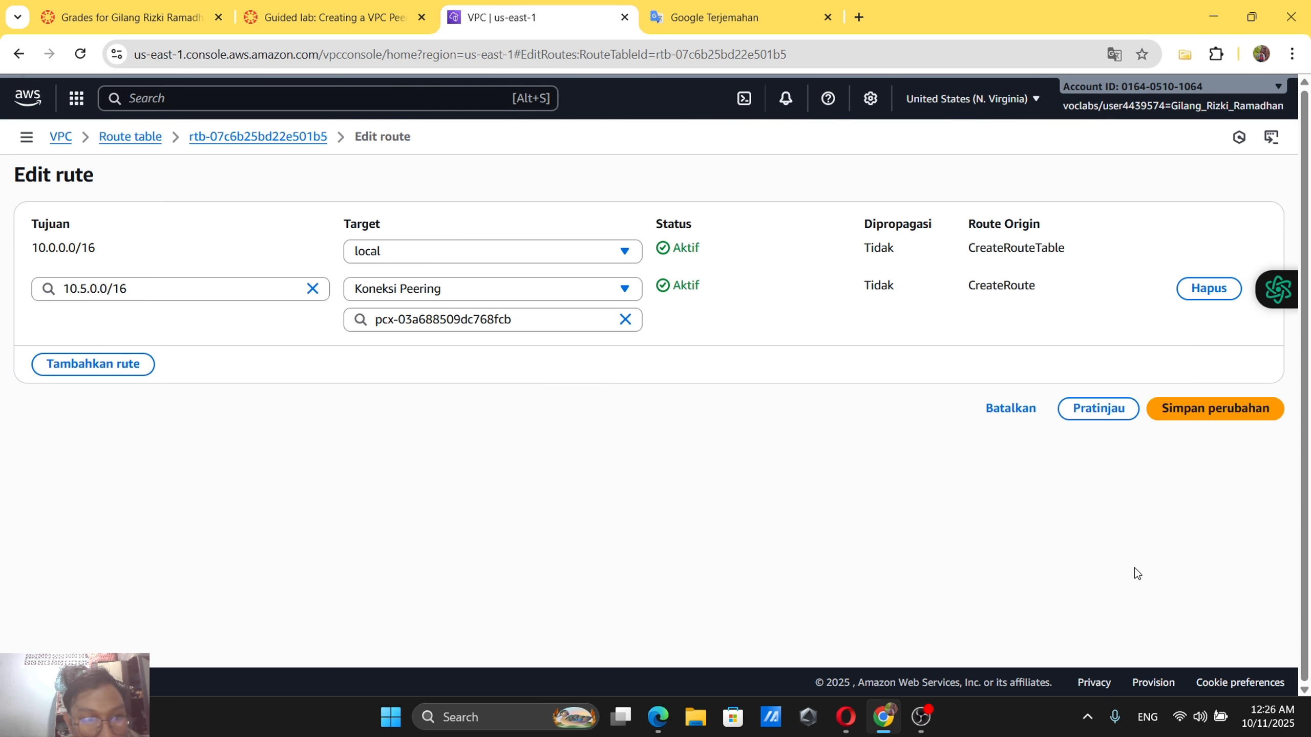
pyautogui.click(1024, 413)
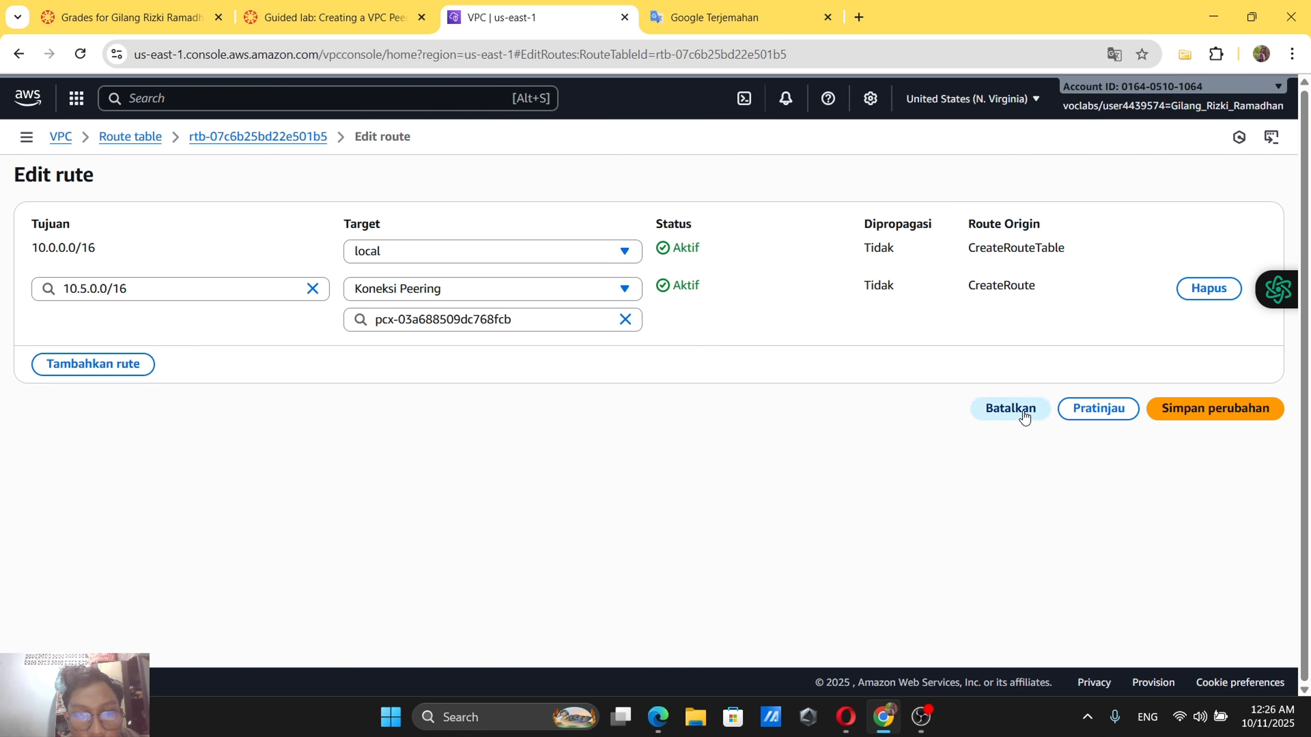
pyautogui.click(1131, 174)
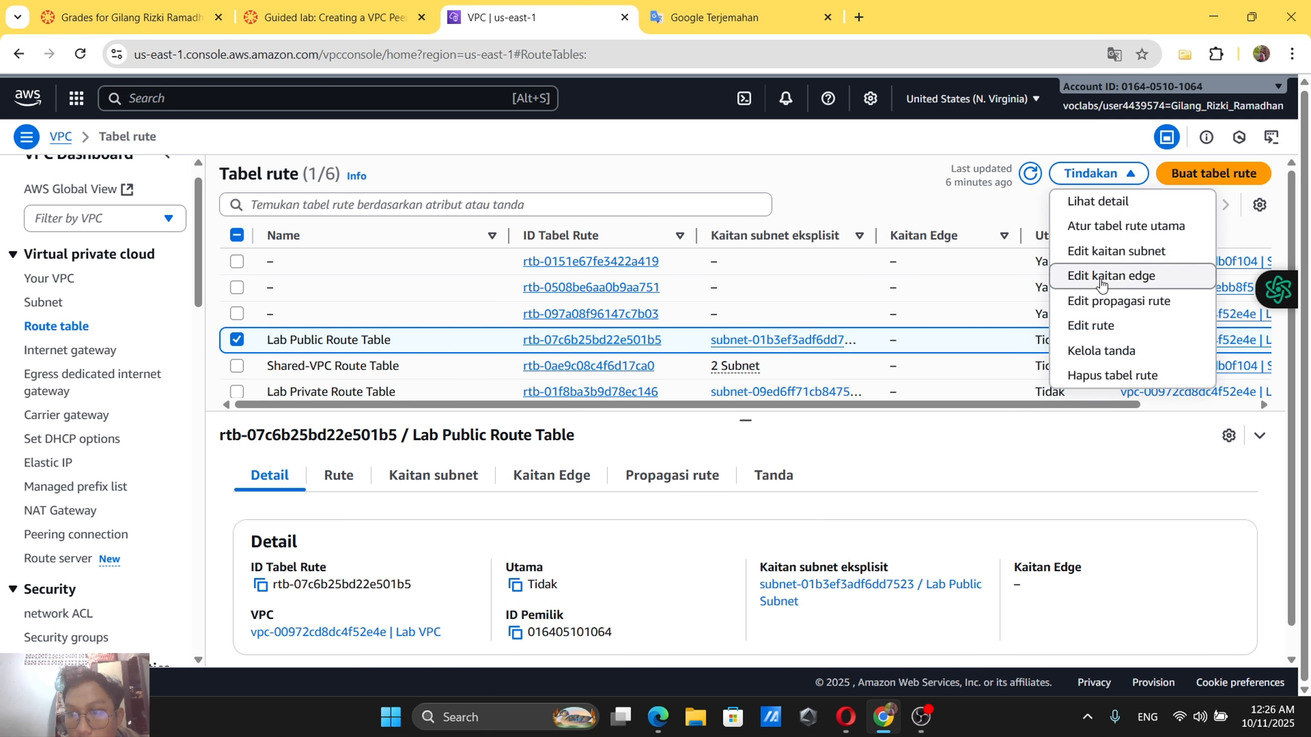
pyautogui.click(1094, 326)
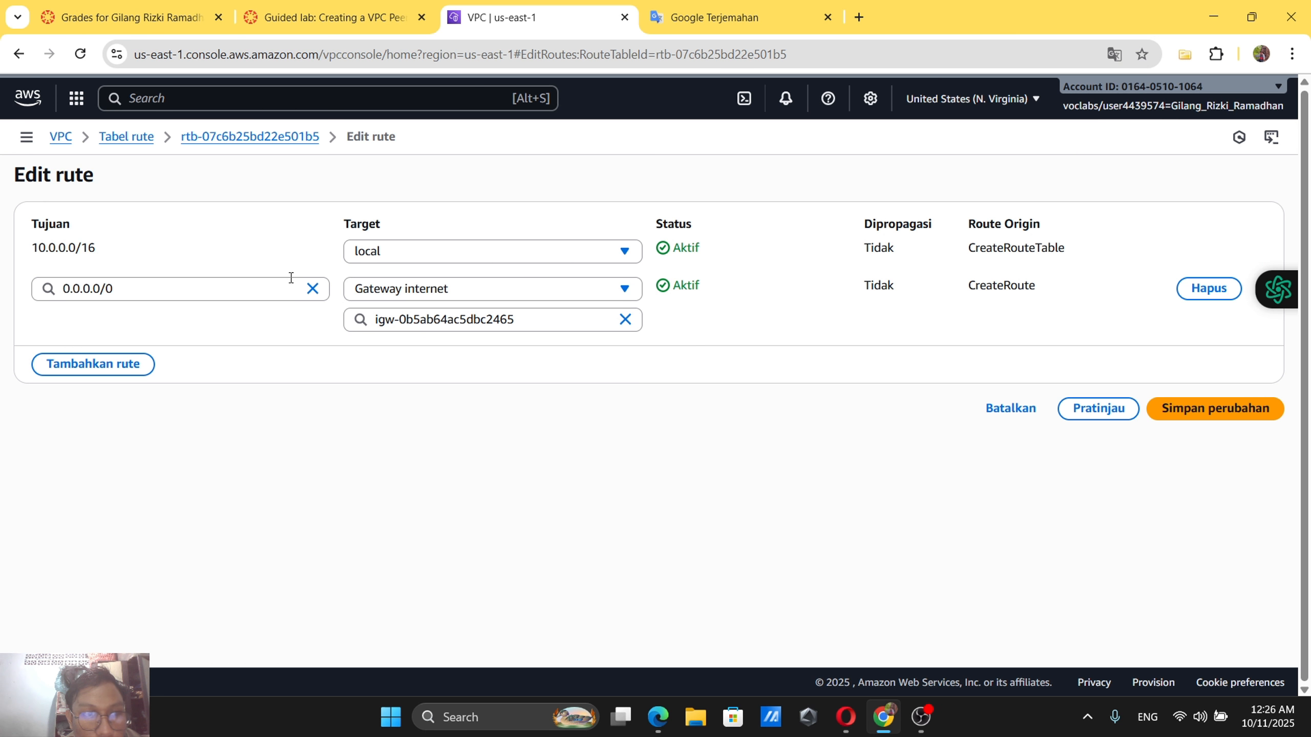
# Change the destination of the existing 0.0.0.0/0 internet gateway route to 10.5.0.0/16.
pyautogui.click(256, 292)
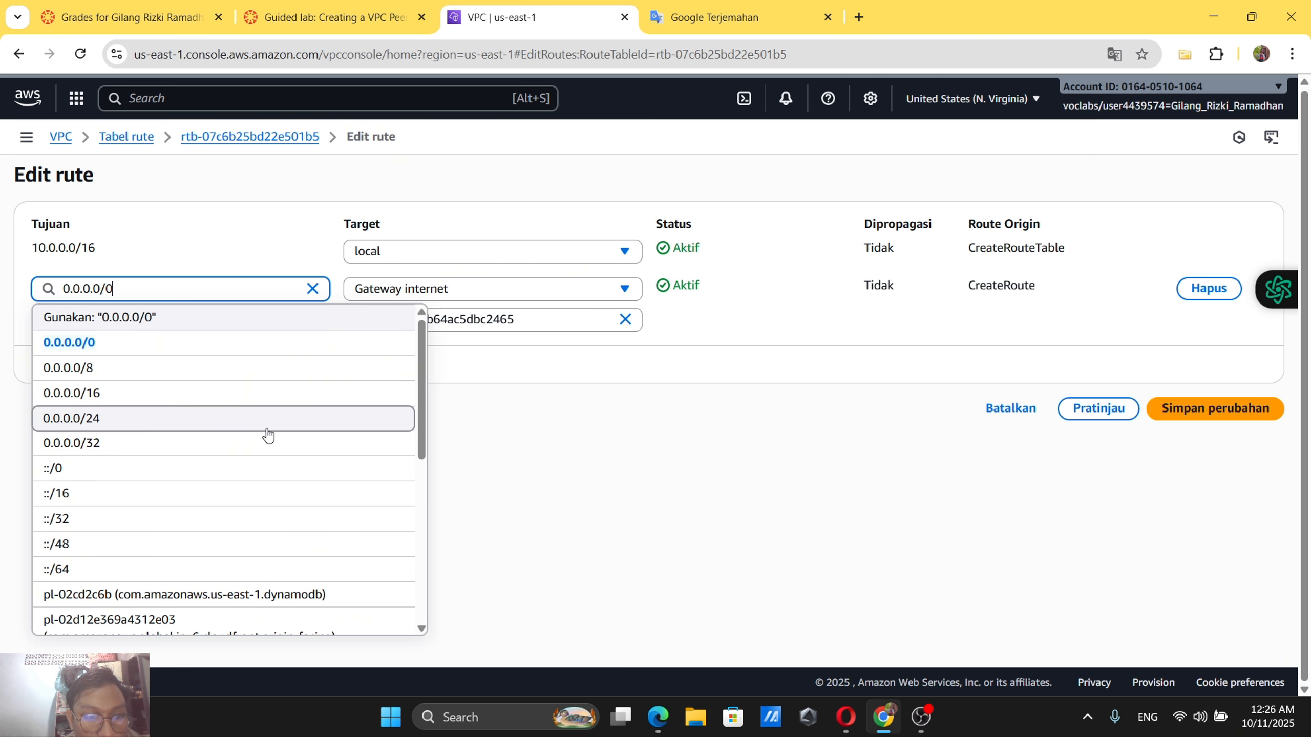
pyautogui.scroll(-5, 267, 435)
pyautogui.scroll(5, 267, 435)
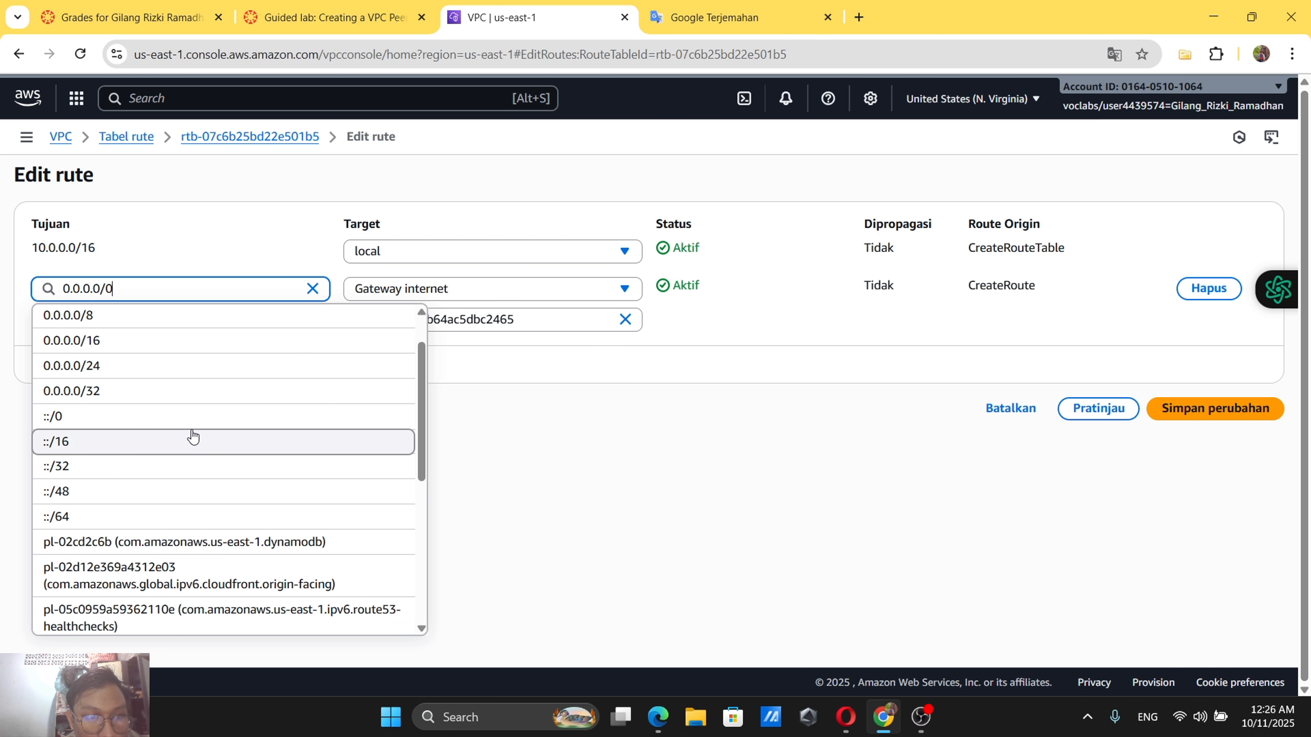
pyautogui.click(330, 17)
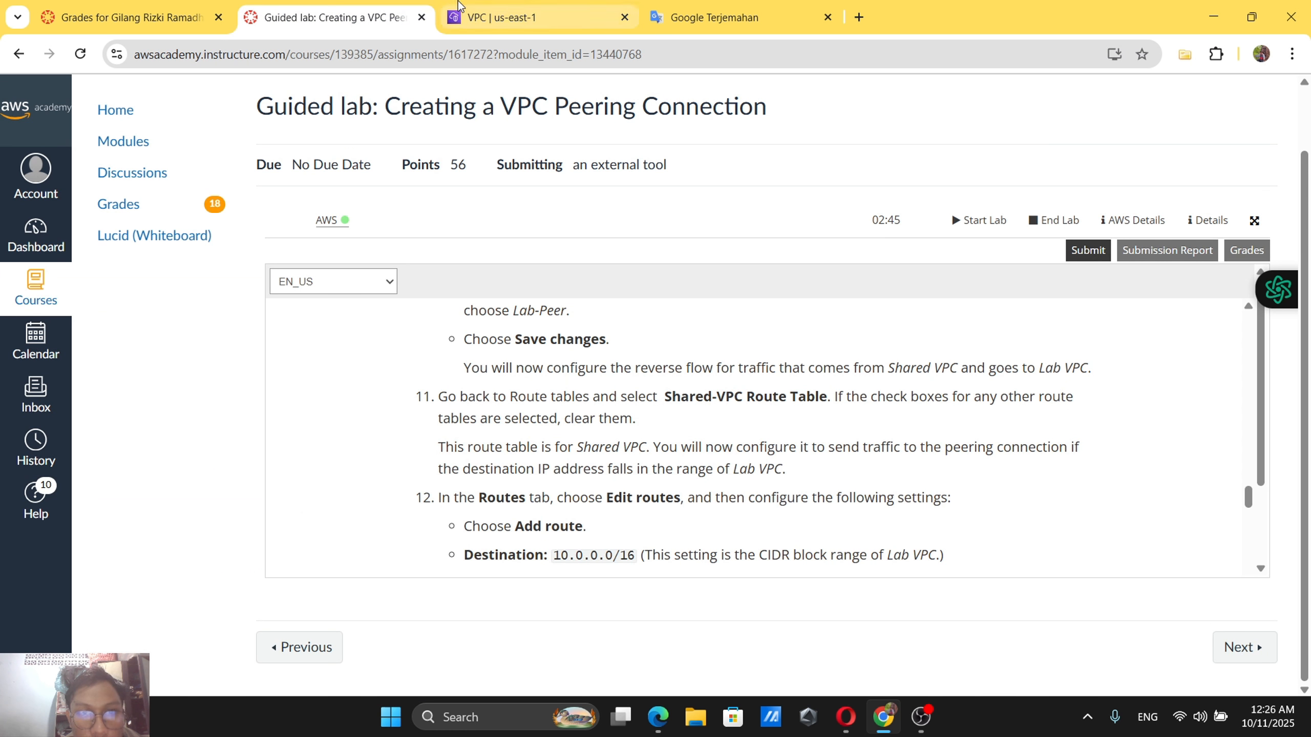
pyautogui.click(536, 17)
pyautogui.scroll(1, 385, 308)
pyautogui.hotkey('ctrl', 'a')
pyautogui.write('10.5.0.0/16')
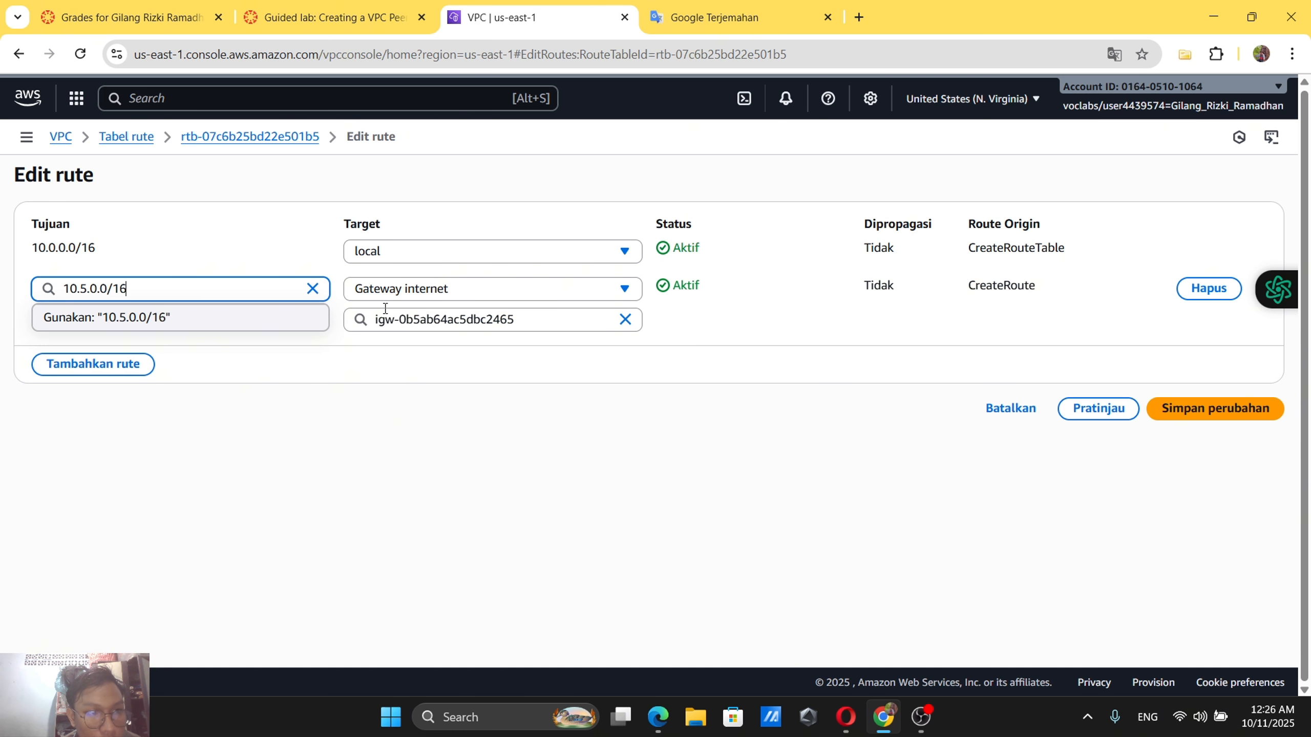
pyautogui.click(181, 321)
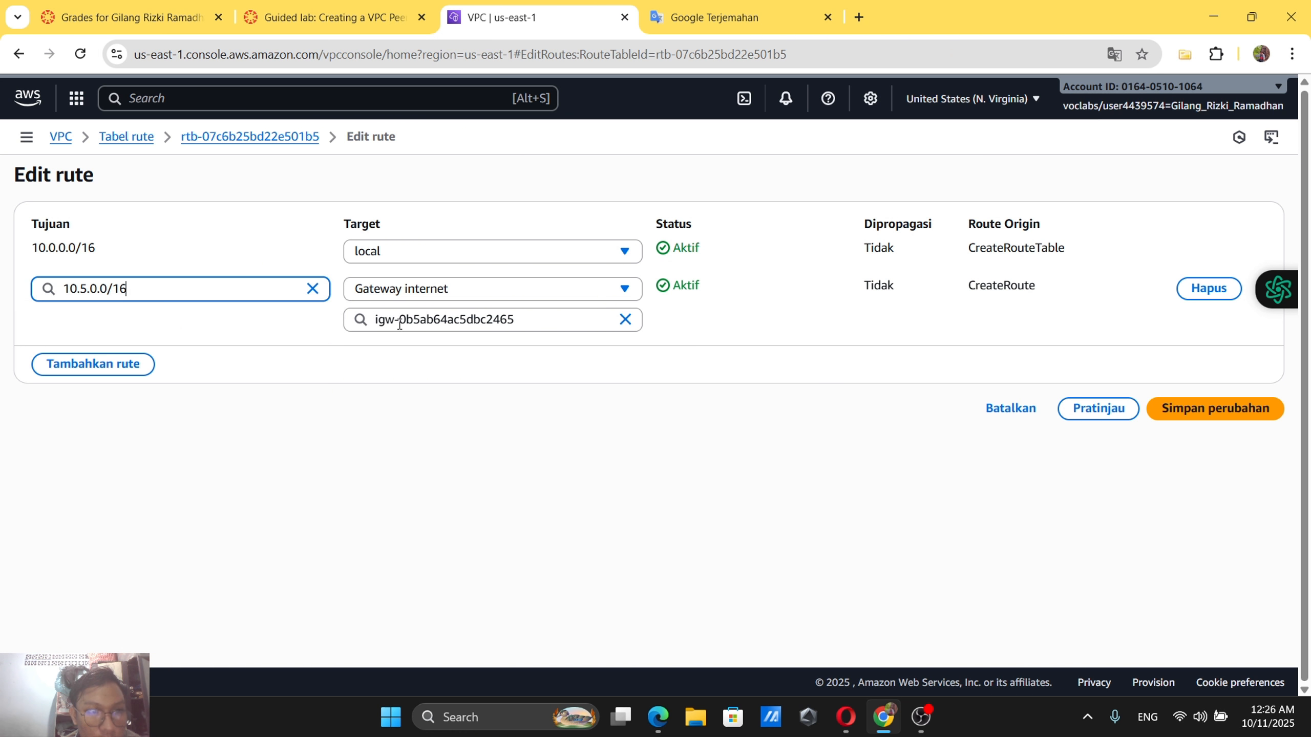
# Set the 10.5.0.0/16 route's target to a peering connection (Koneksi Peering) and pick Lab-Peer.
pyautogui.click(472, 289)
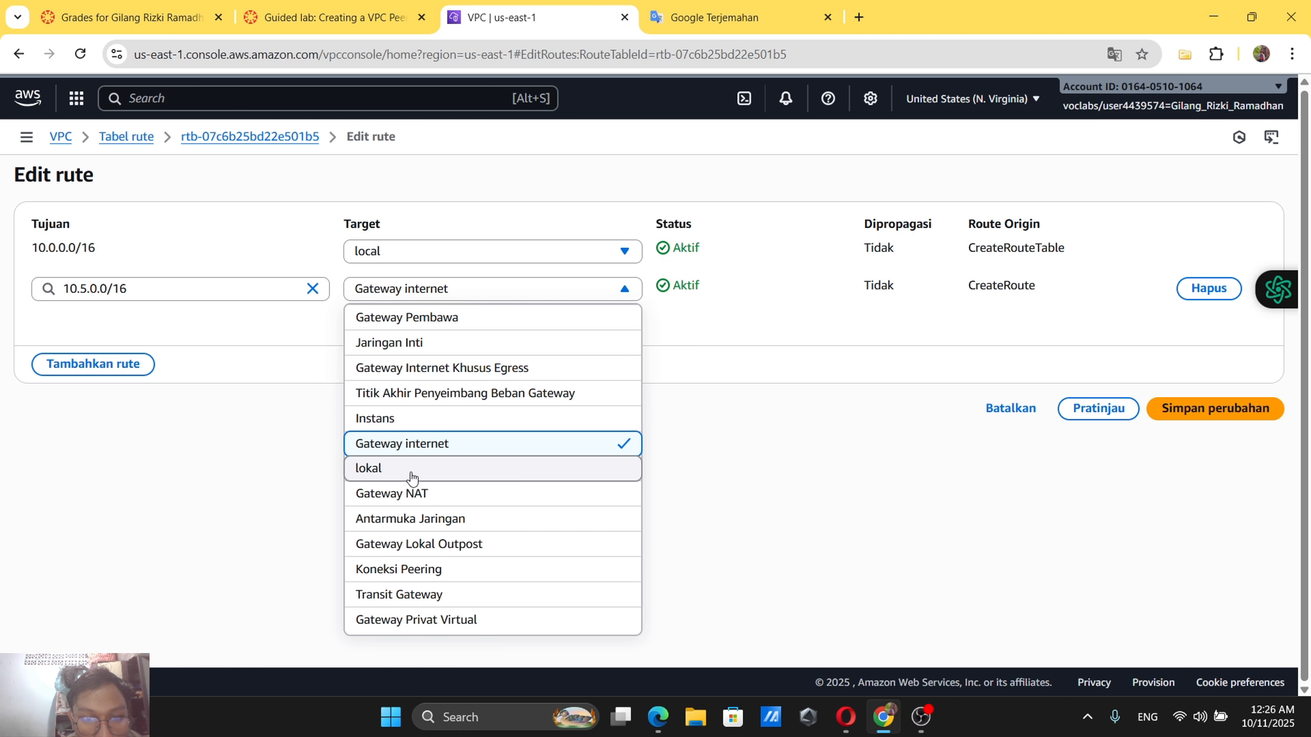
pyautogui.click(410, 569)
pyautogui.click(482, 320)
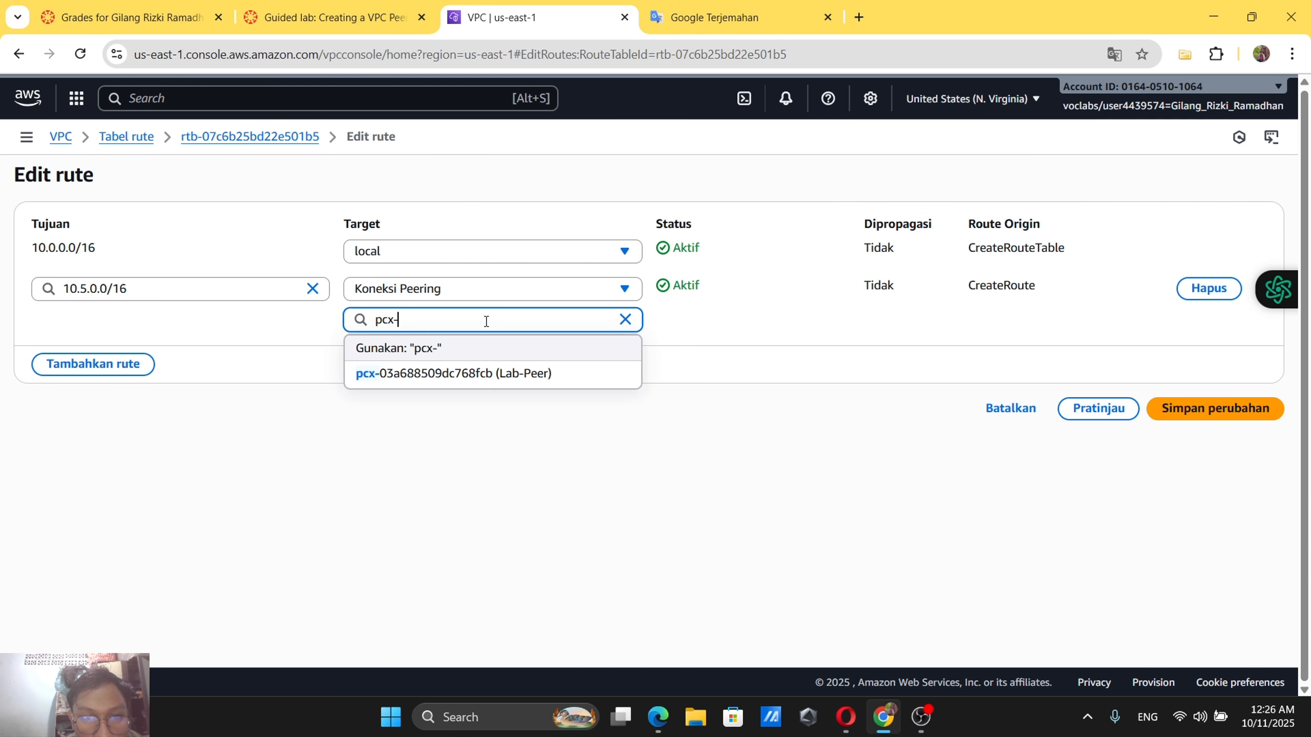
pyautogui.click(476, 373)
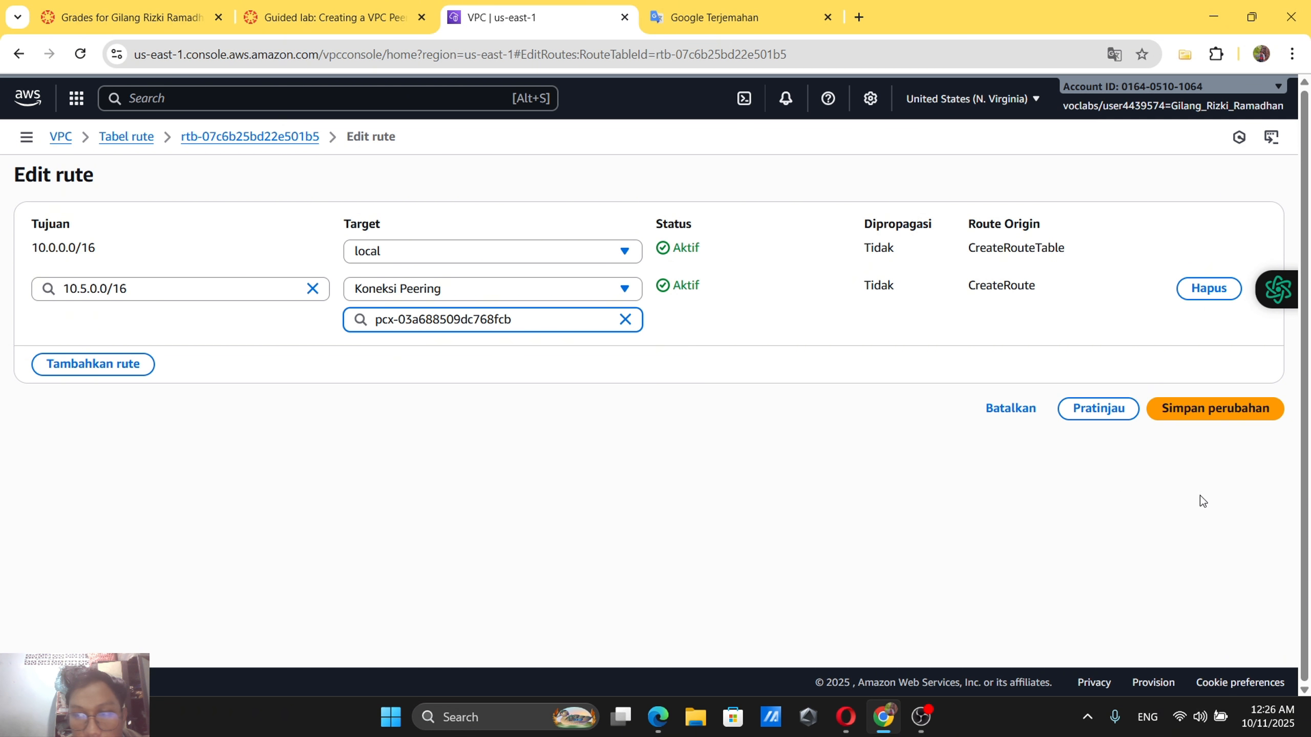
# Try to save the edited route of Lab Public Route Table, retry once, and return to the route editing page.
pyautogui.click(1204, 404)
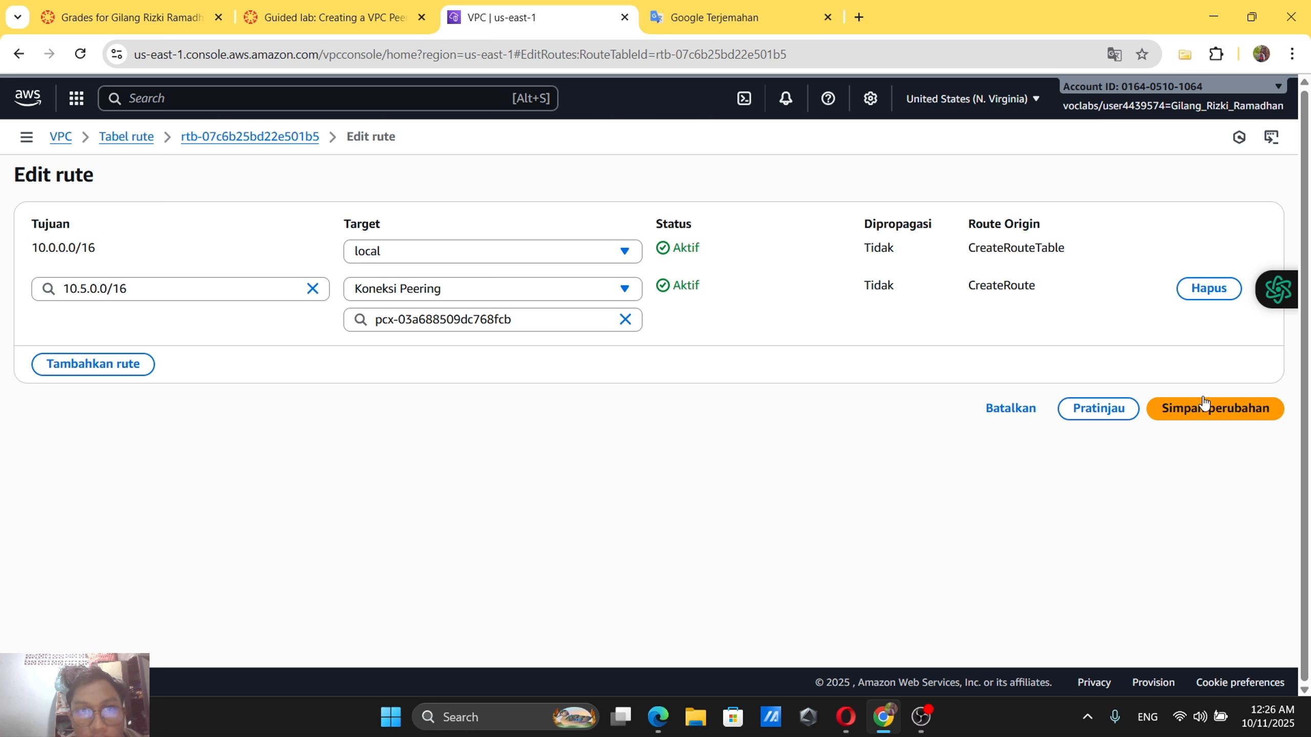
pyautogui.click(1204, 408)
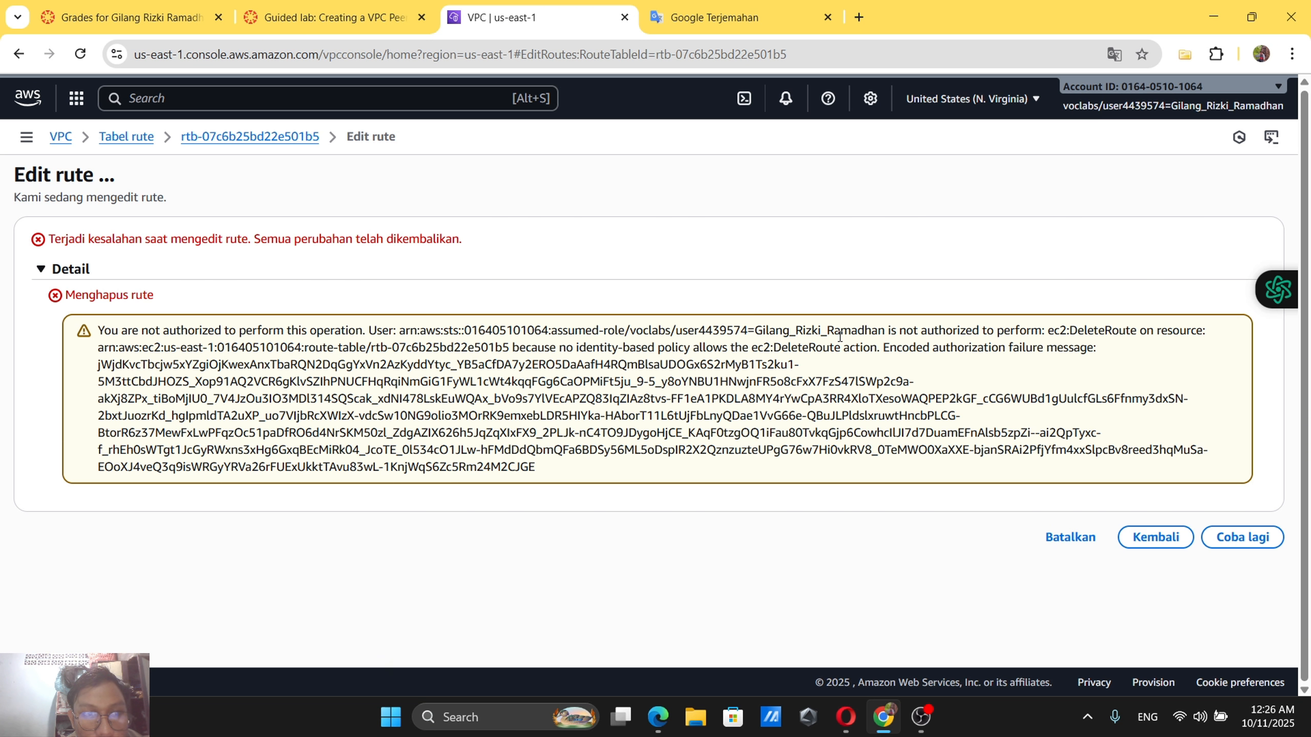
pyautogui.click(1216, 542)
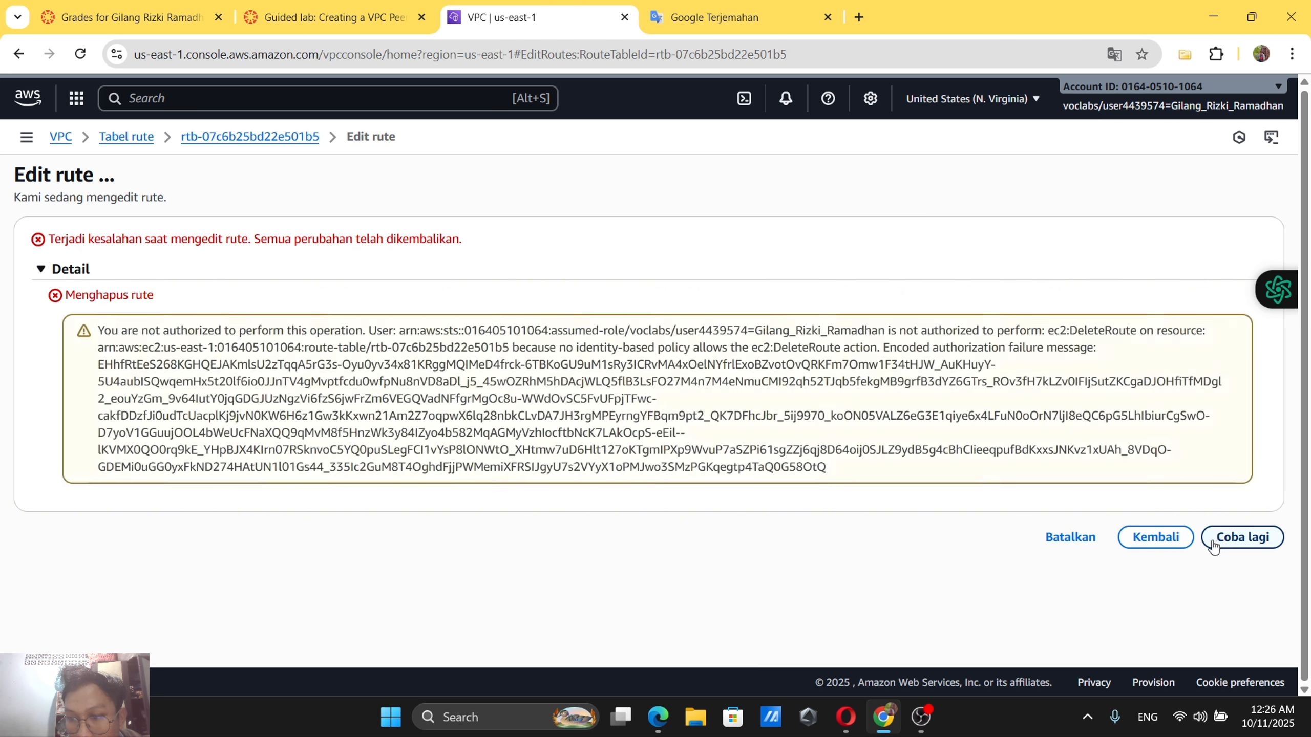
pyautogui.click(1156, 538)
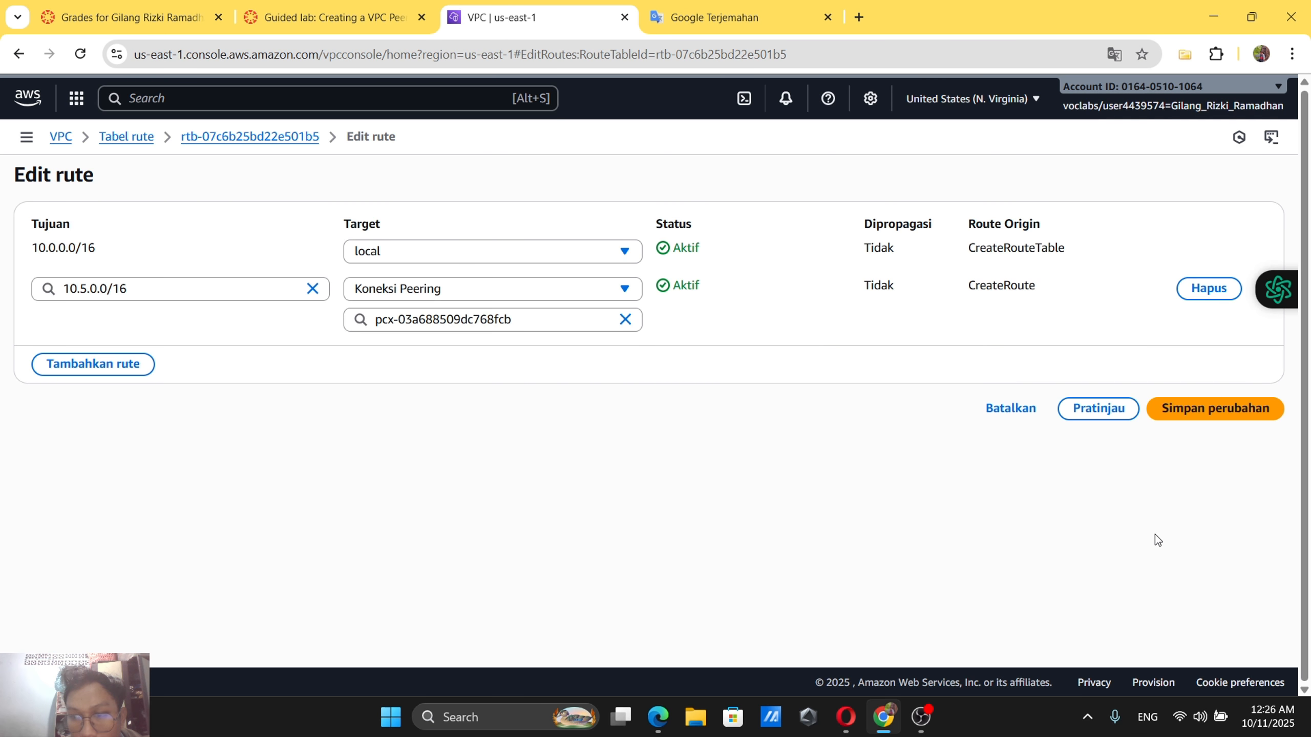
# Recheck step 10 of the lab instructions, discard the pending edits, and reopen the routes of Lab Public Route Table for editing.
pyautogui.click(367, 7)
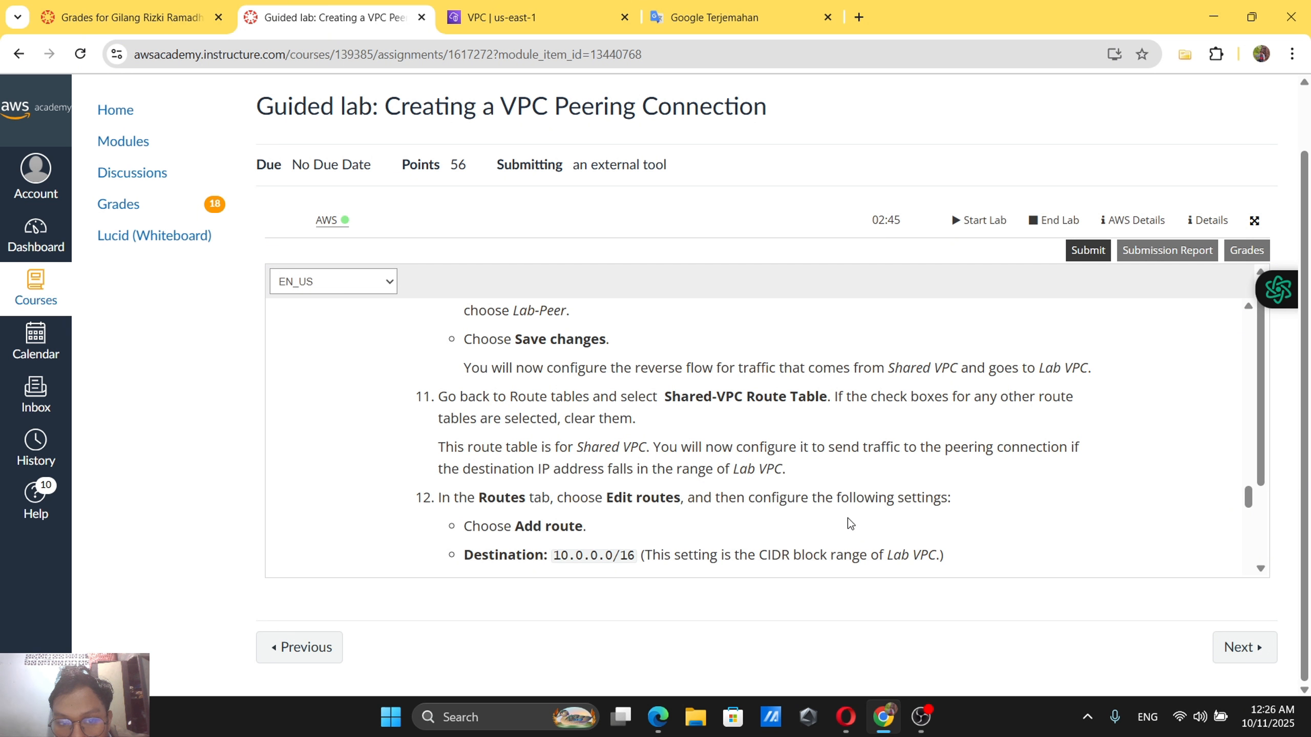
pyautogui.click(537, 17)
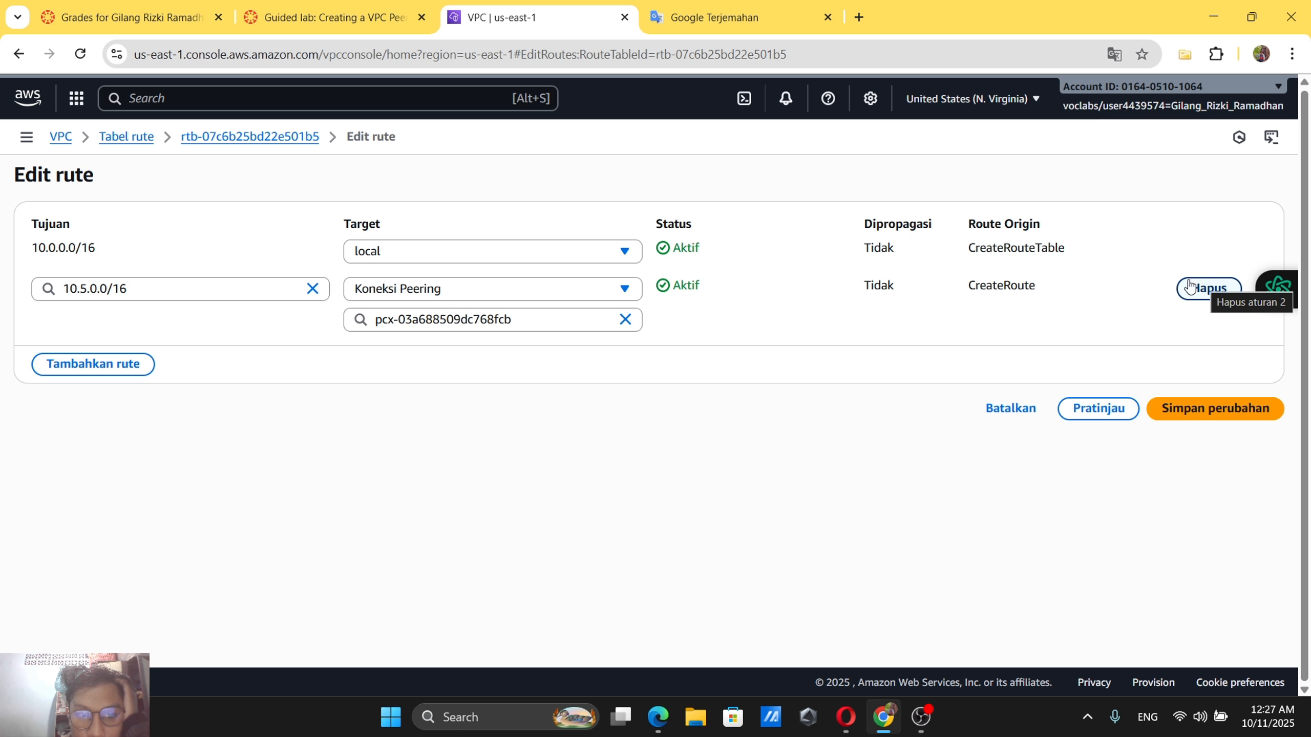
pyautogui.click(330, 17)
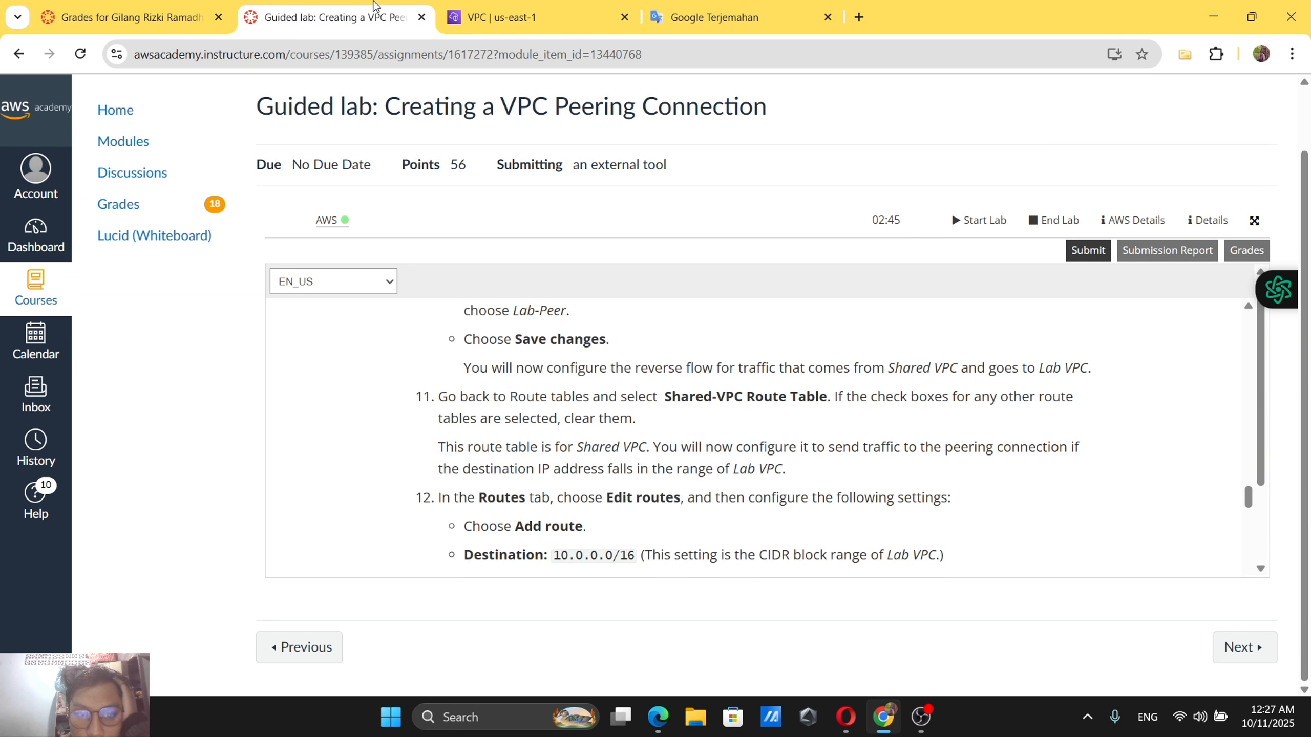
pyautogui.scroll(3, 701, 439)
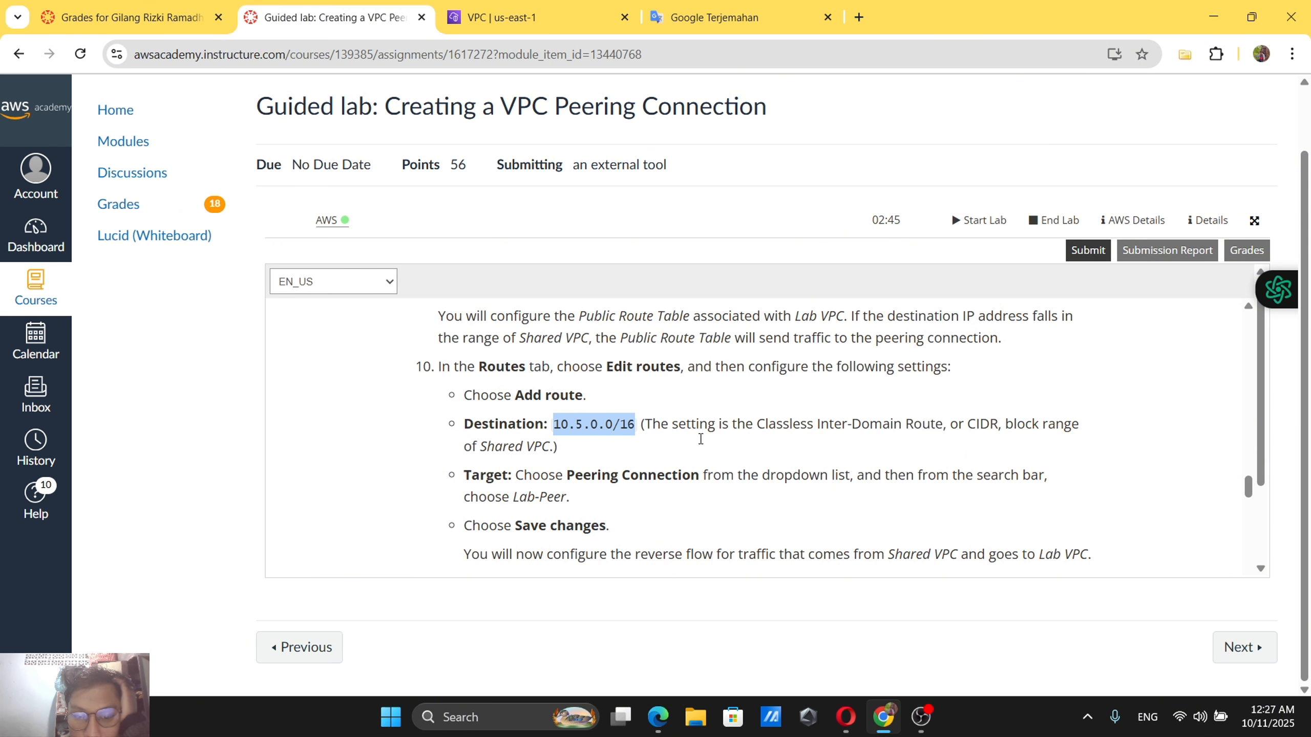
pyautogui.click(543, 7)
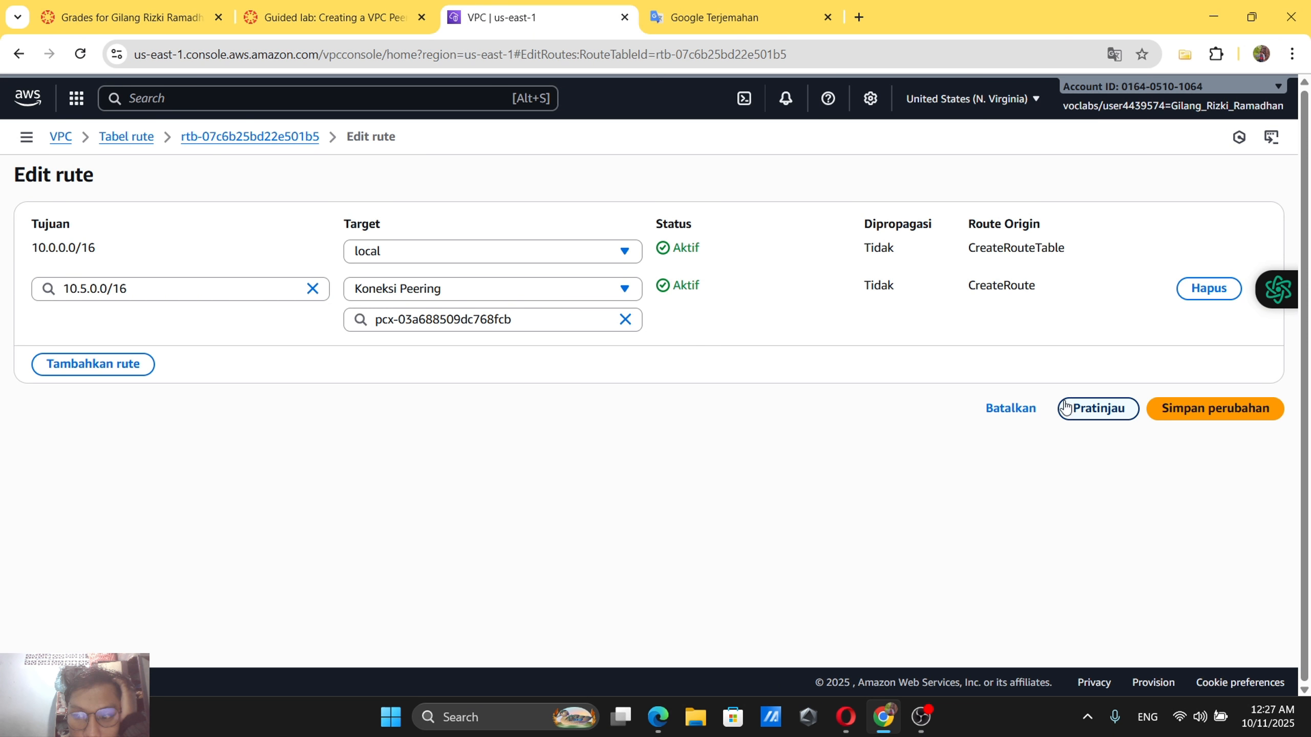
pyautogui.click(1021, 408)
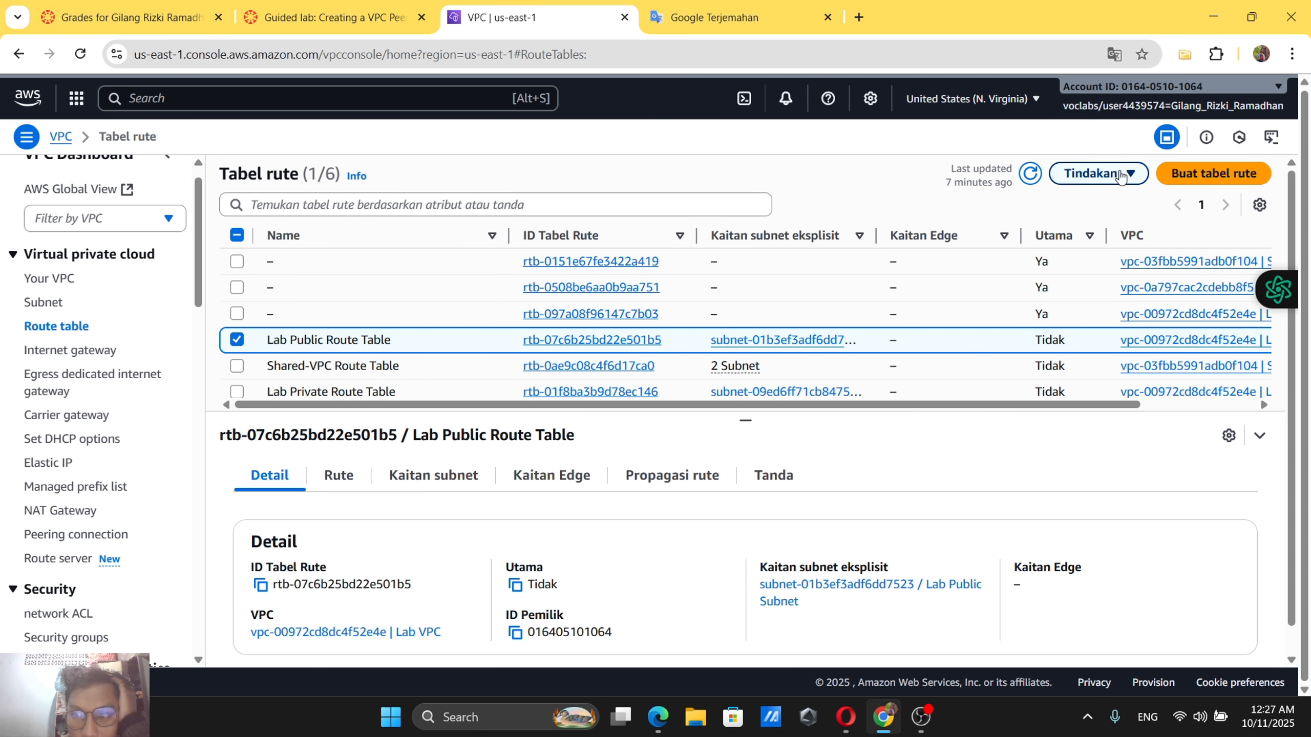
pyautogui.click(1114, 185)
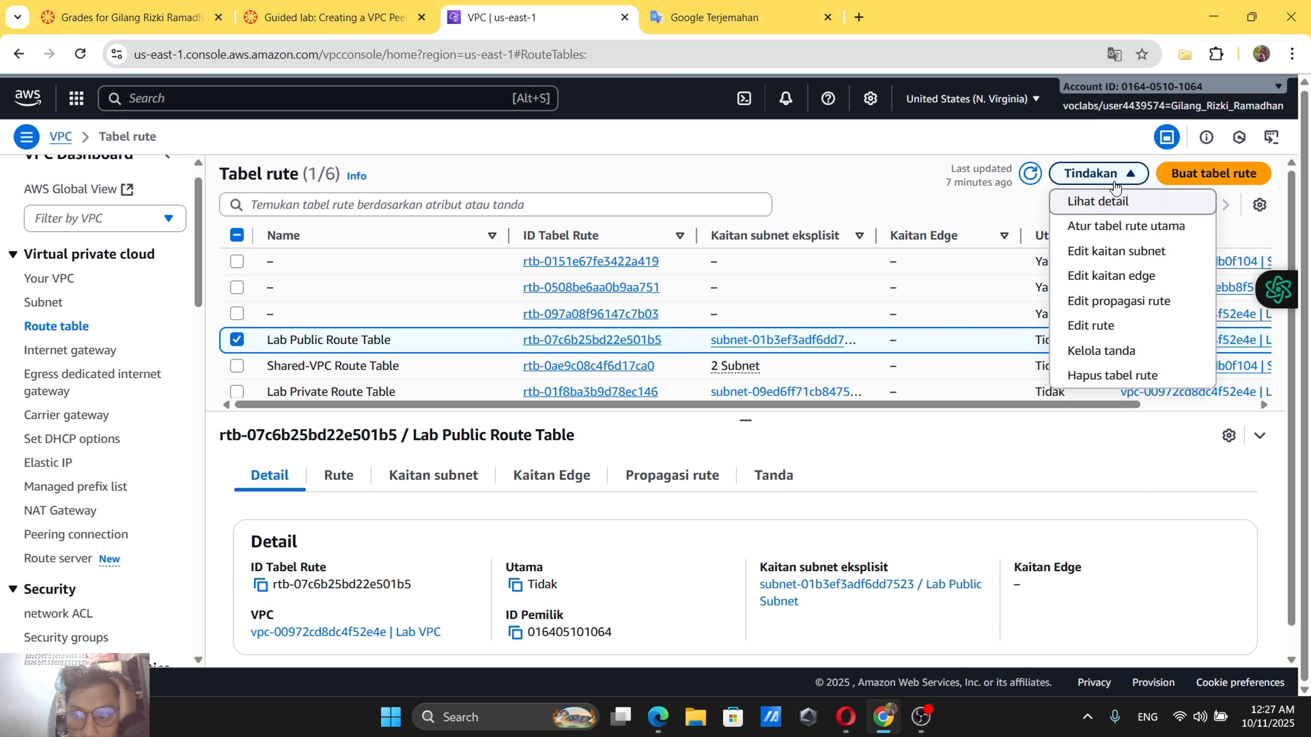
pyautogui.click(1099, 330)
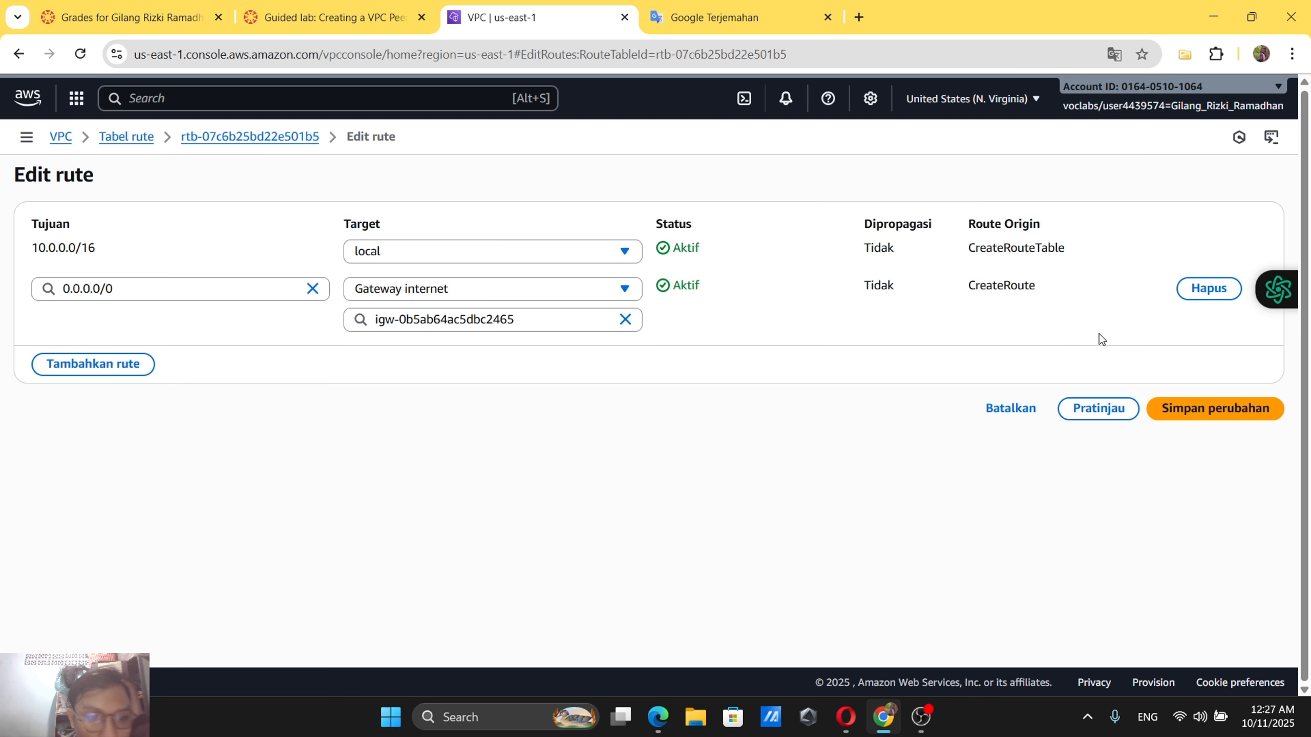
# Add a separate route to Lab Public Route Table with the destination 10.5.0.0/16 from the lab instructions.
pyautogui.click(111, 364)
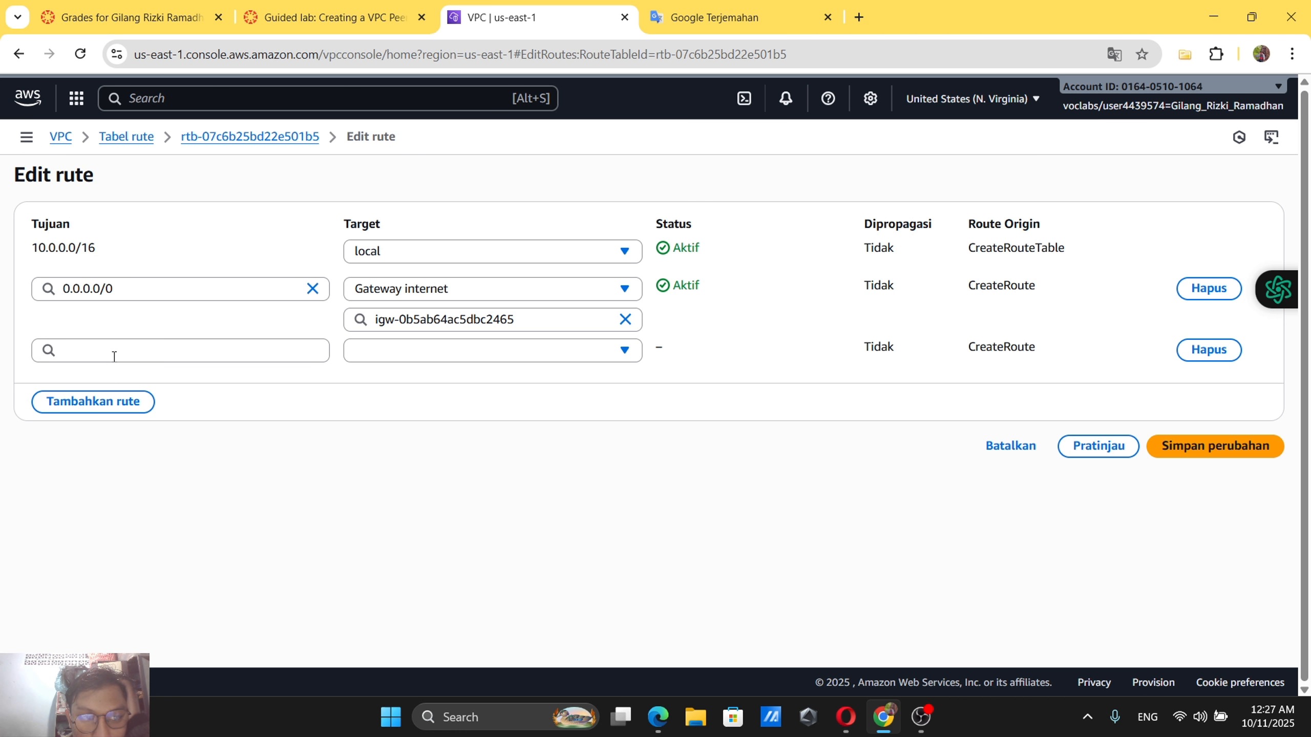
pyautogui.click(330, 17)
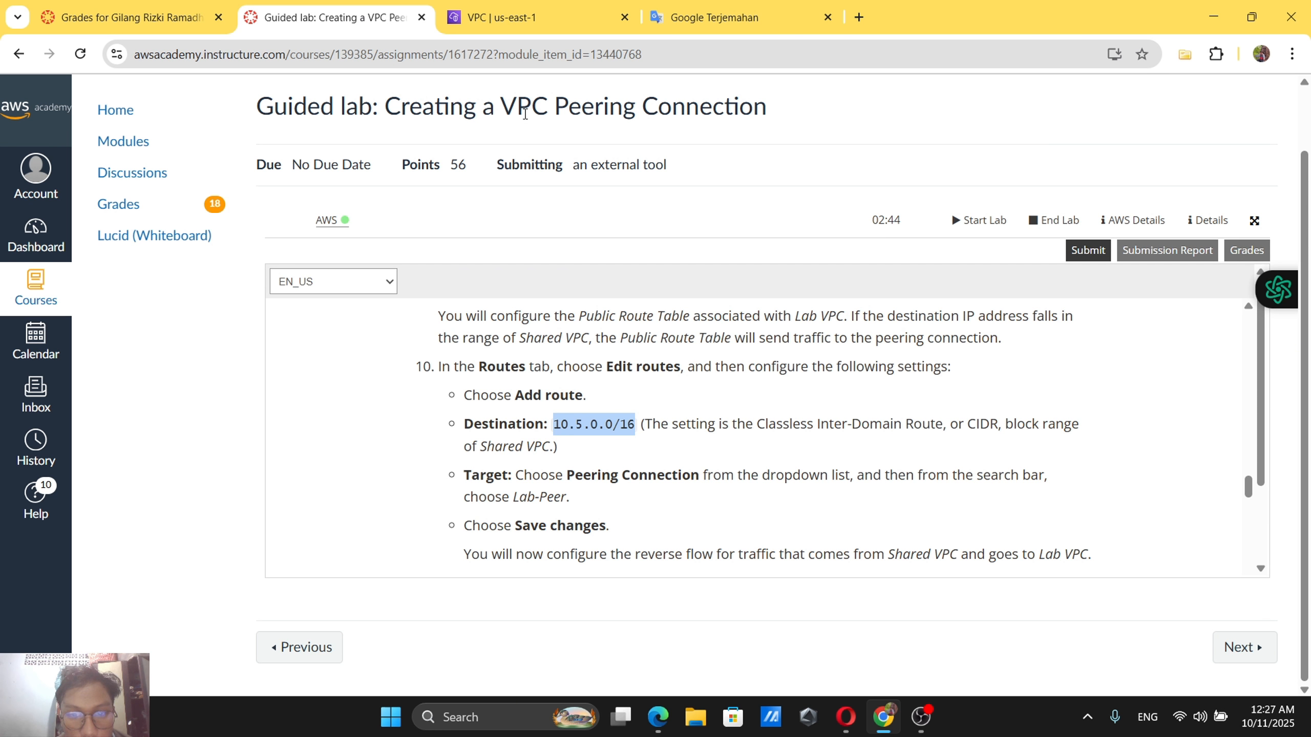
pyautogui.click(536, 17)
pyautogui.click(192, 351)
pyautogui.write('10.5.0.0/16')
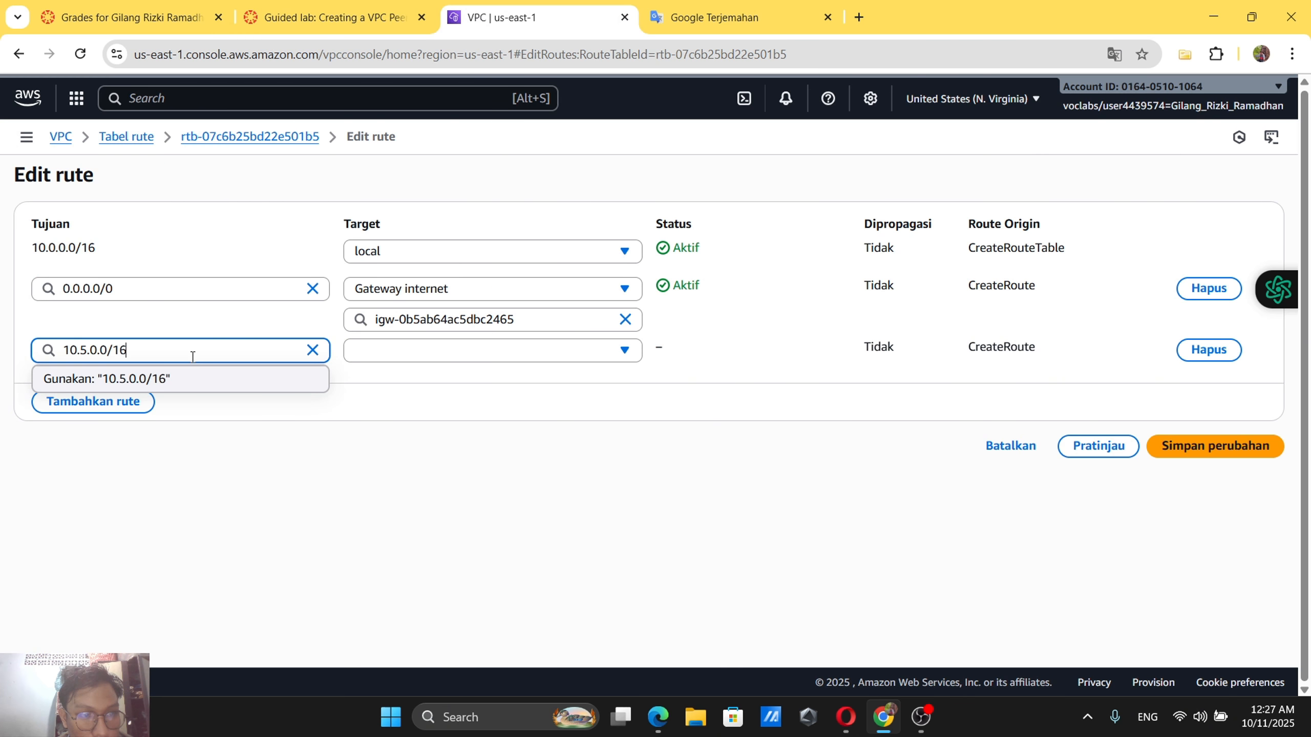
# Target the new 10.5.0.0/16 route at the peering connection (Koneksi Peering) Lab-Peer and save the route changes.
pyautogui.click(355, 356)
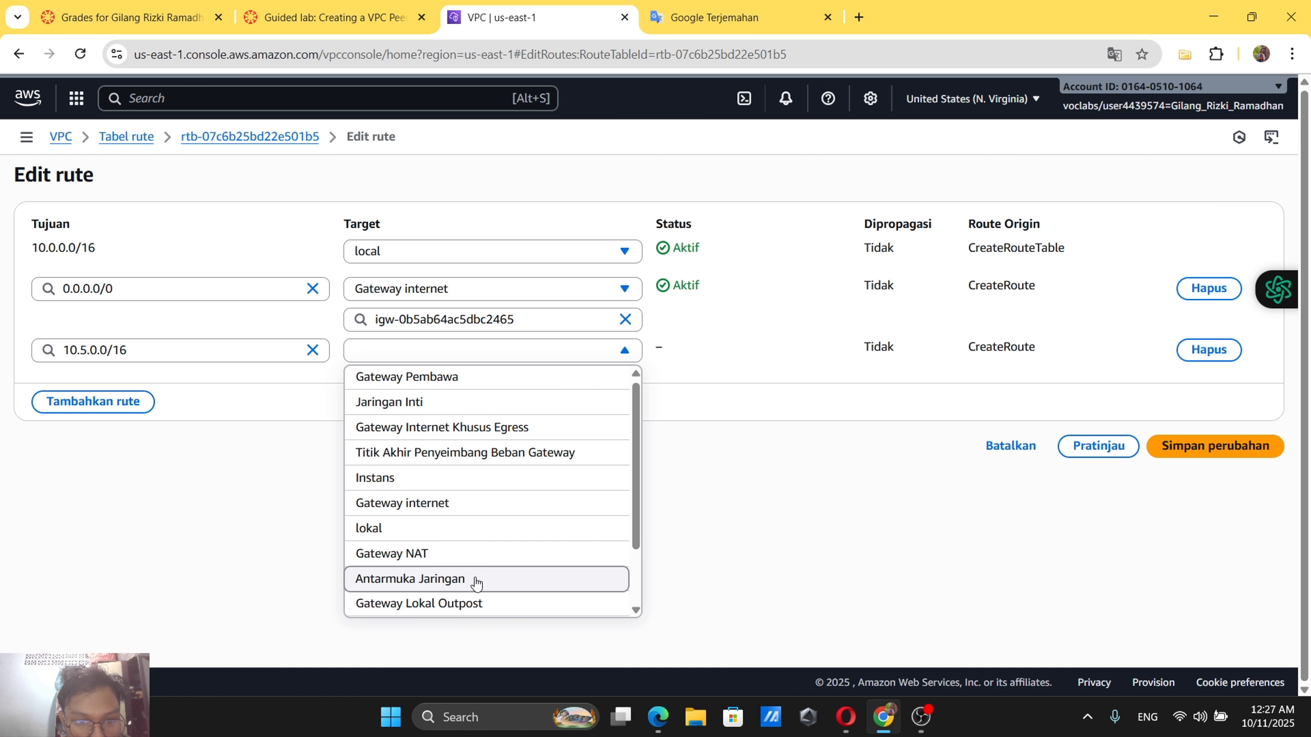
pyautogui.scroll(-1, 471, 580)
pyautogui.click(440, 552)
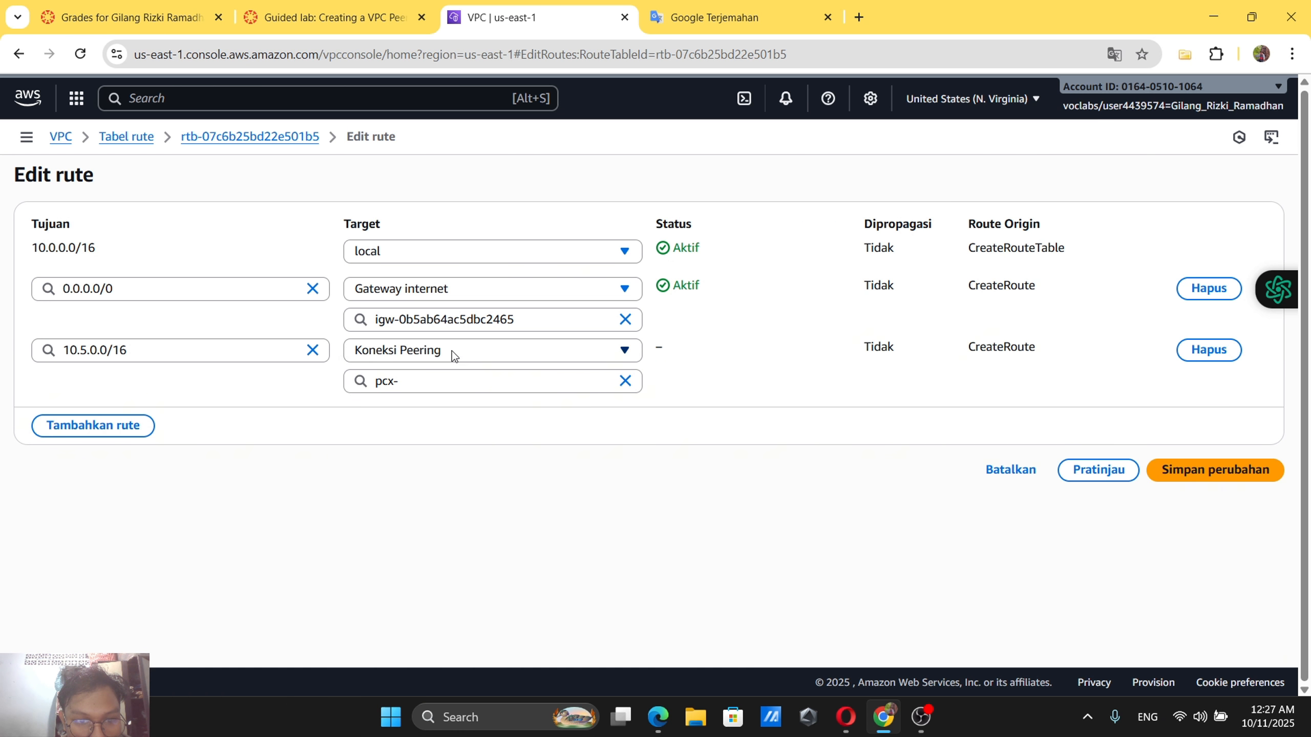
pyautogui.click(448, 381)
pyautogui.click(458, 435)
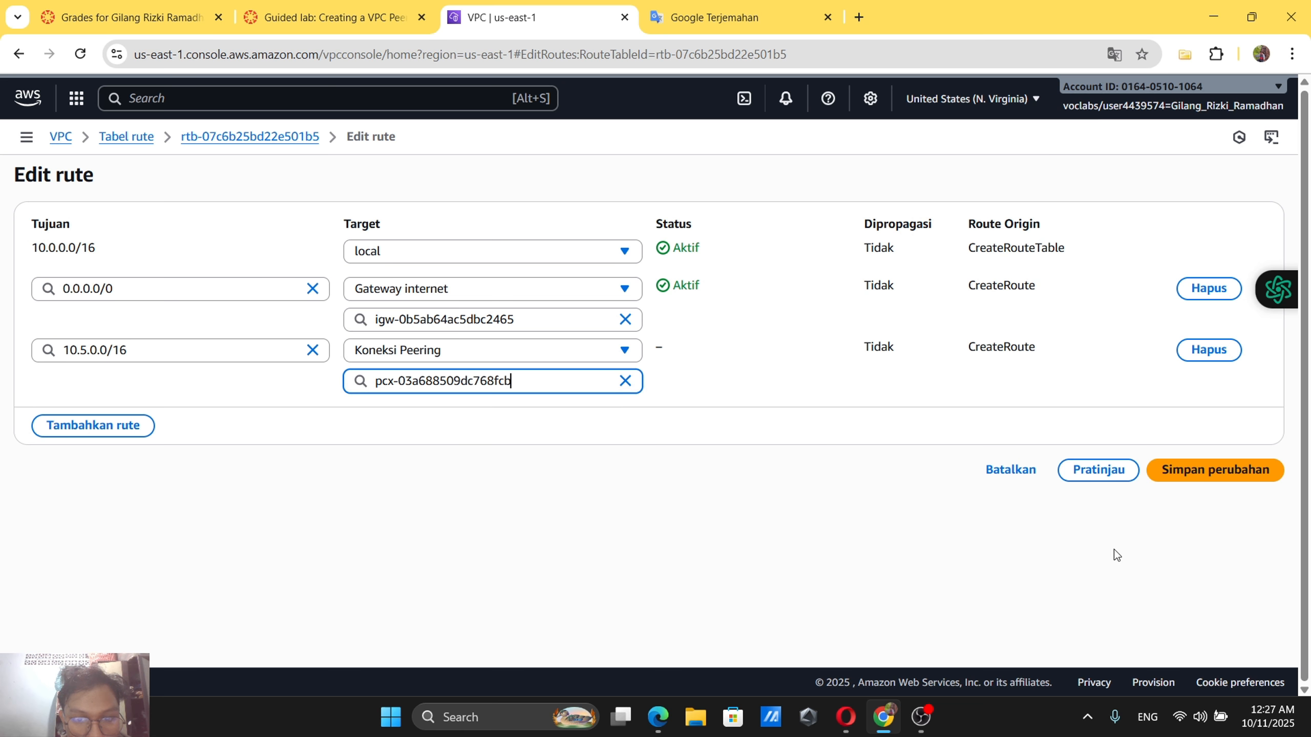
pyautogui.click(1212, 478)
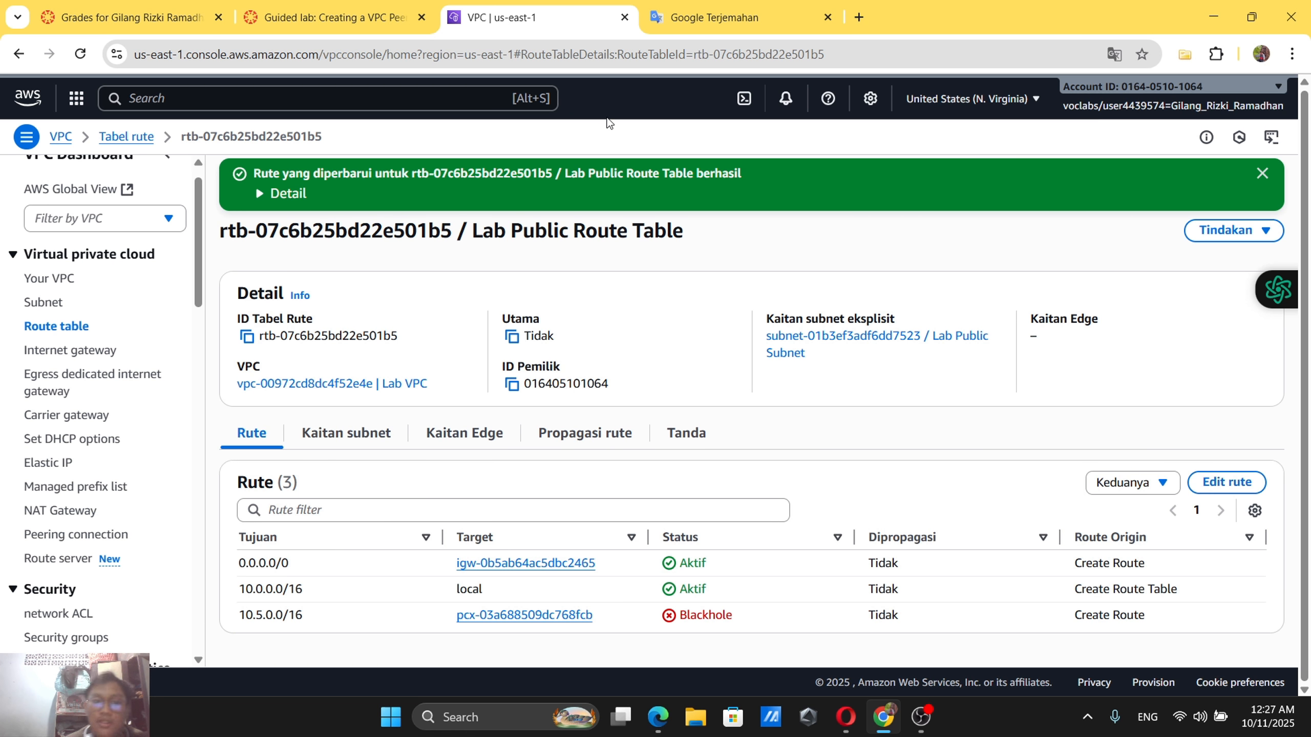
# Check step 11 of the lab instructions, select only Shared-VPC Route Table, and open its routes for editing.
pyautogui.click(289, 9)
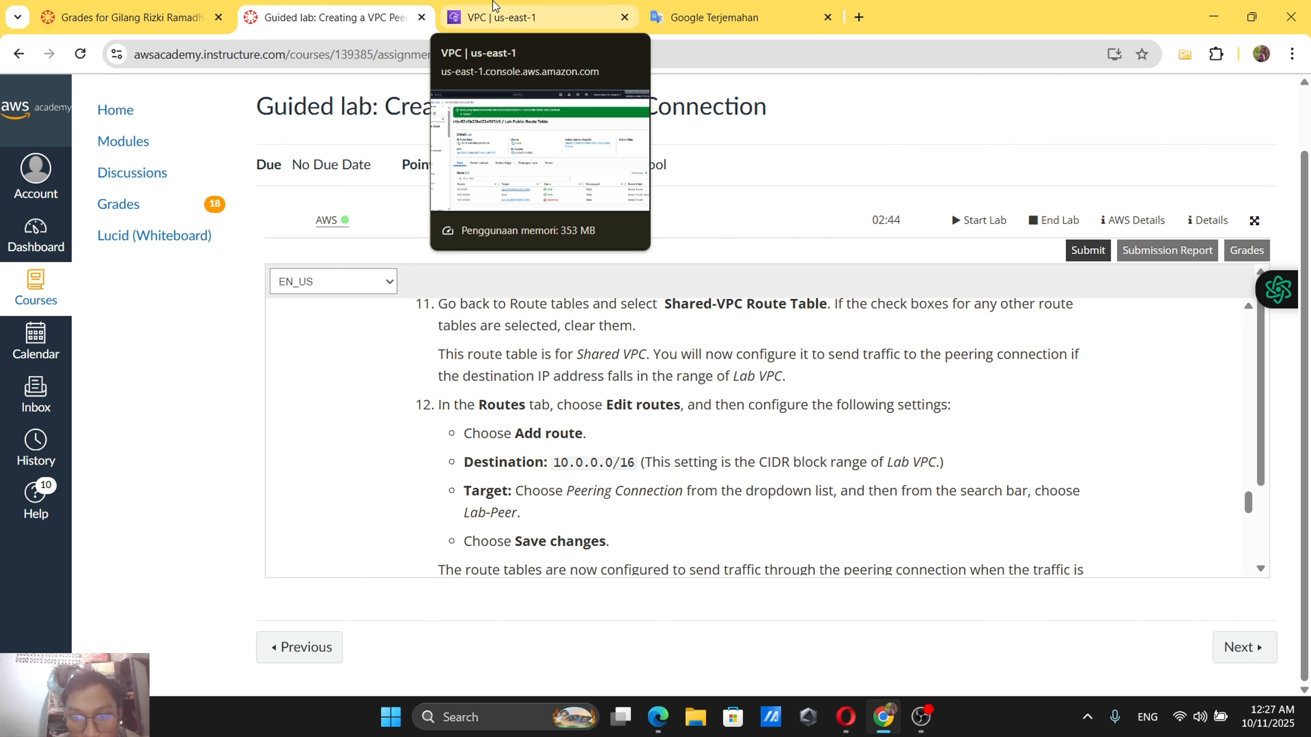
pyautogui.scroll(1, 633, 331)
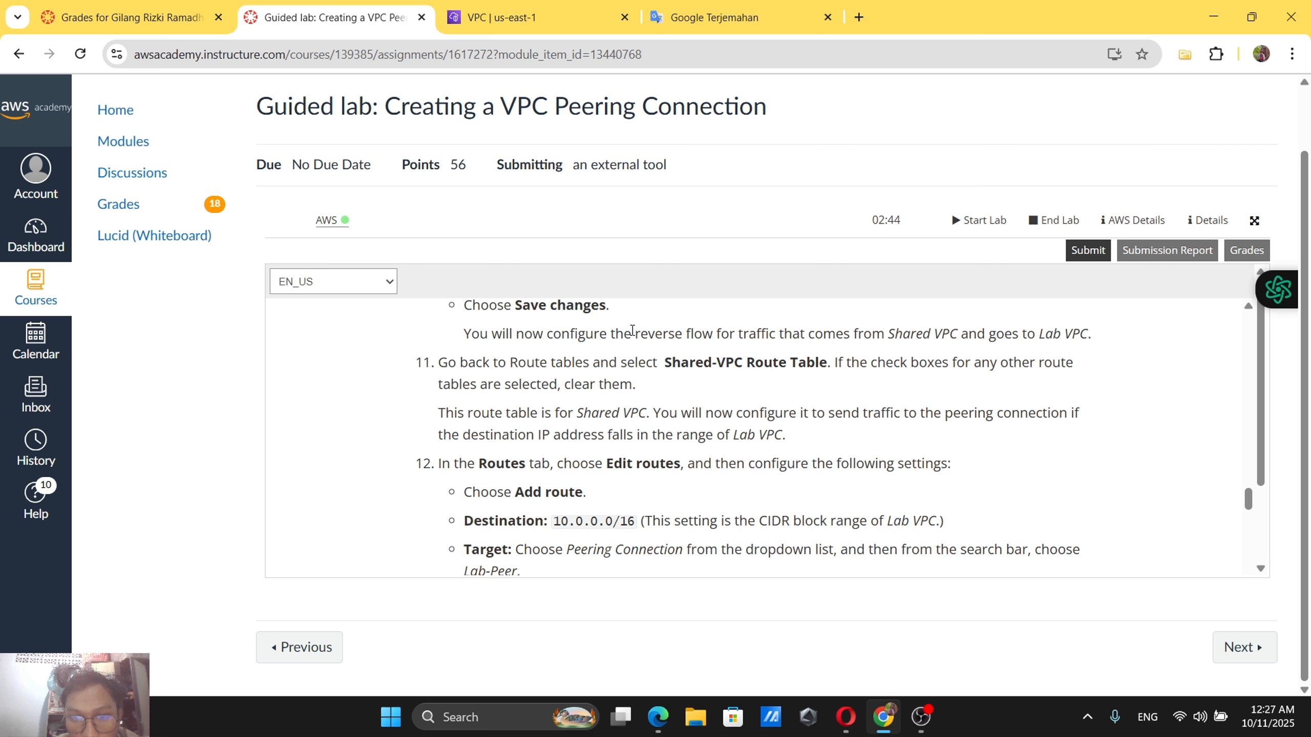
pyautogui.click(498, 6)
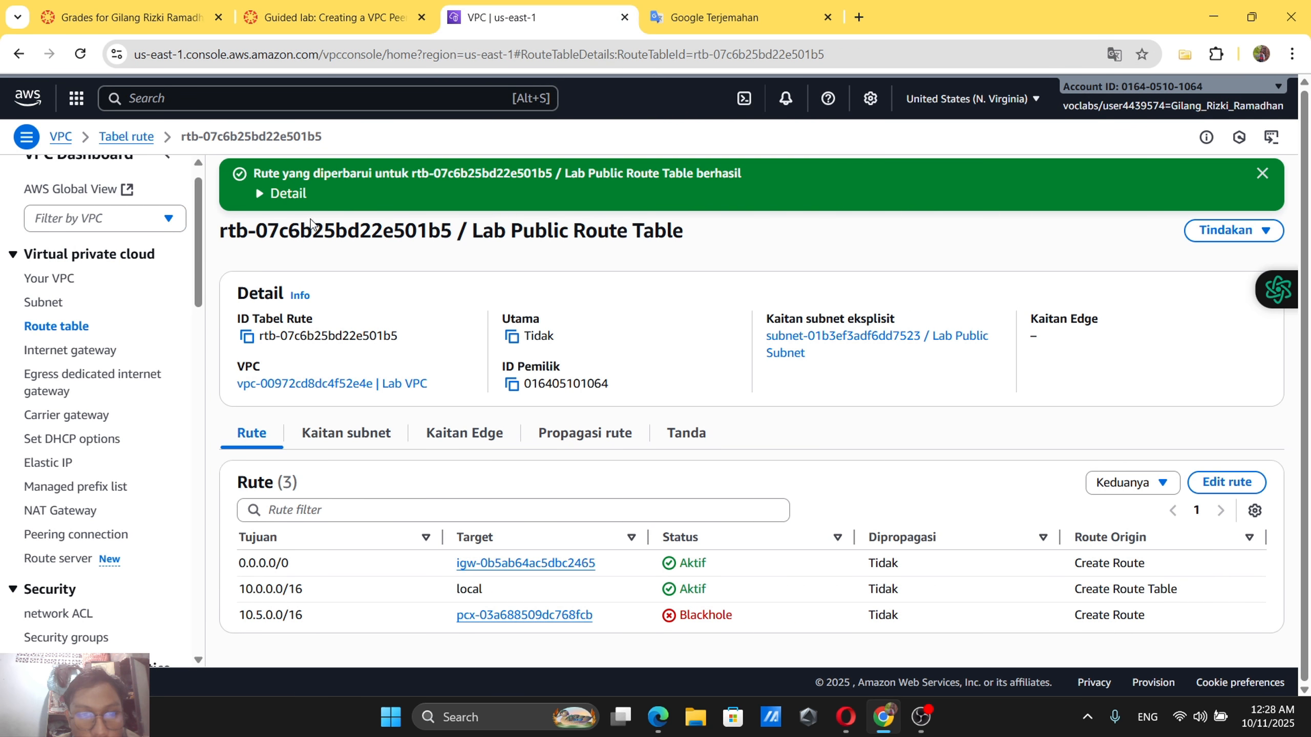
pyautogui.click(73, 334)
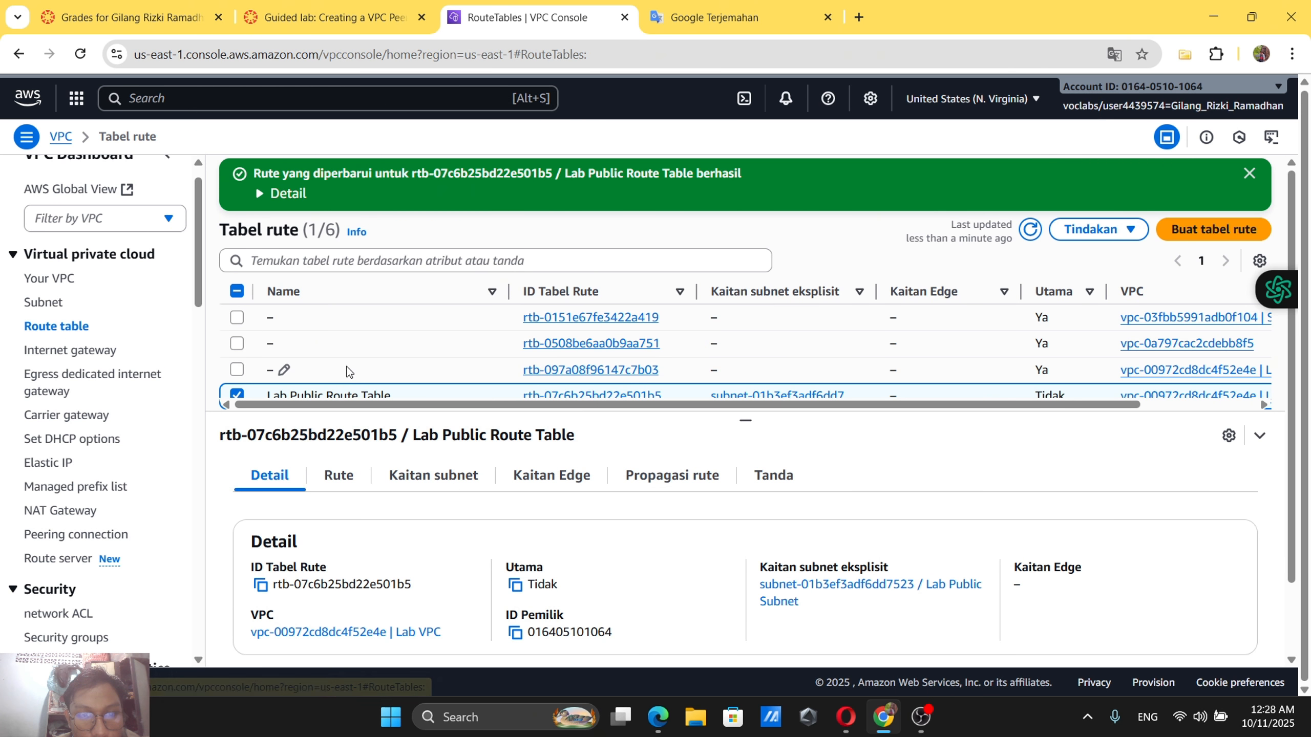
pyautogui.click(237, 336)
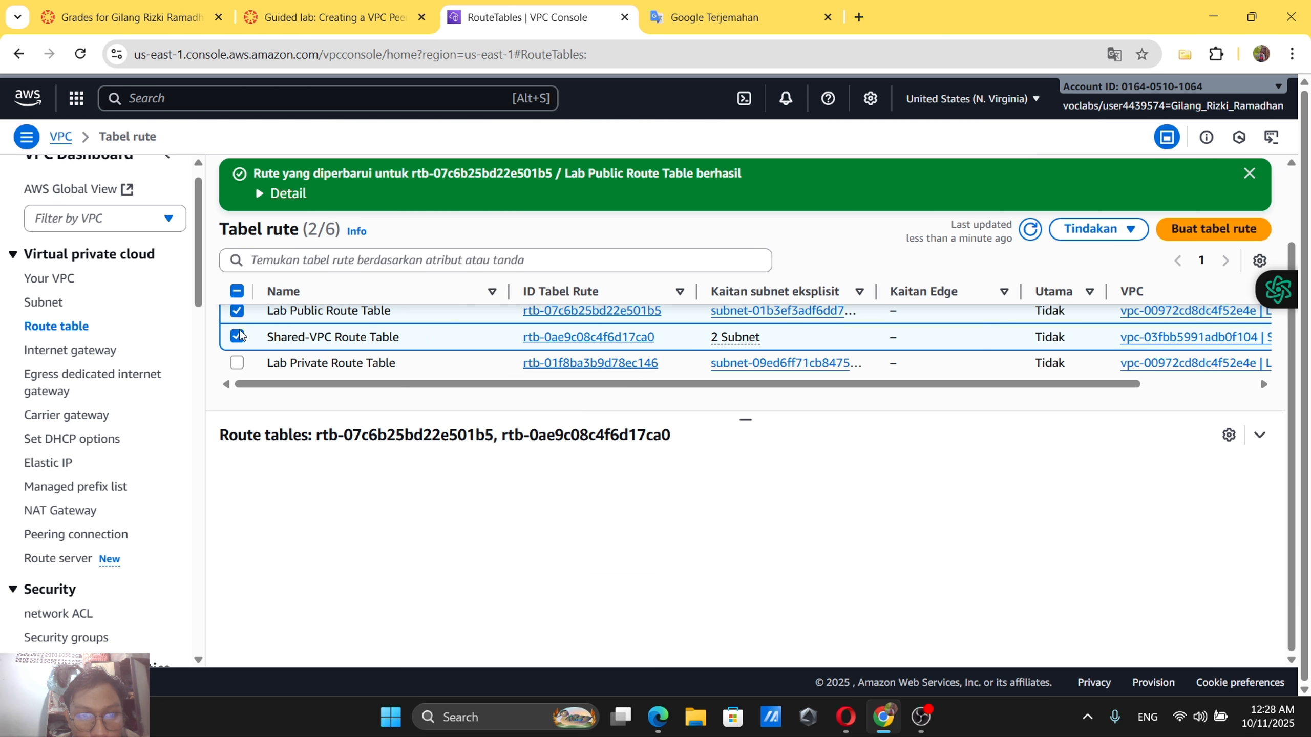
pyautogui.click(236, 310)
pyautogui.click(1097, 229)
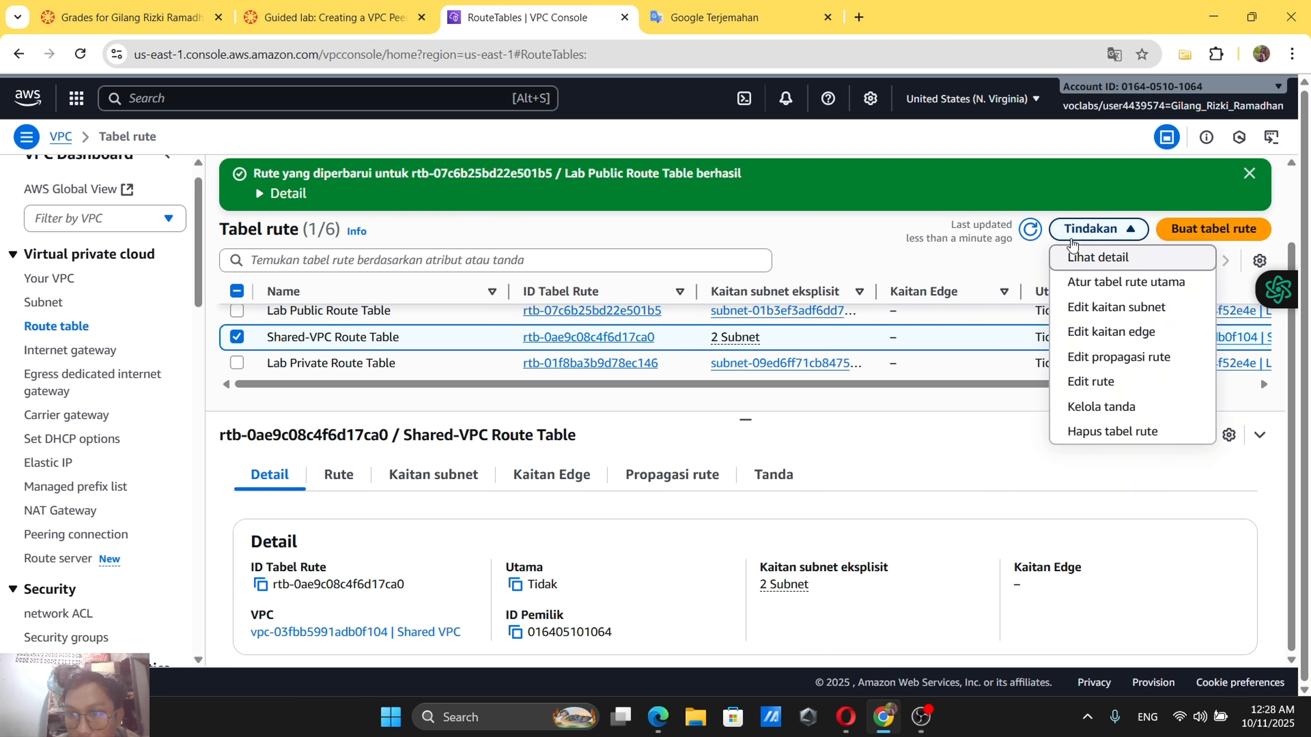
pyautogui.click(1098, 392)
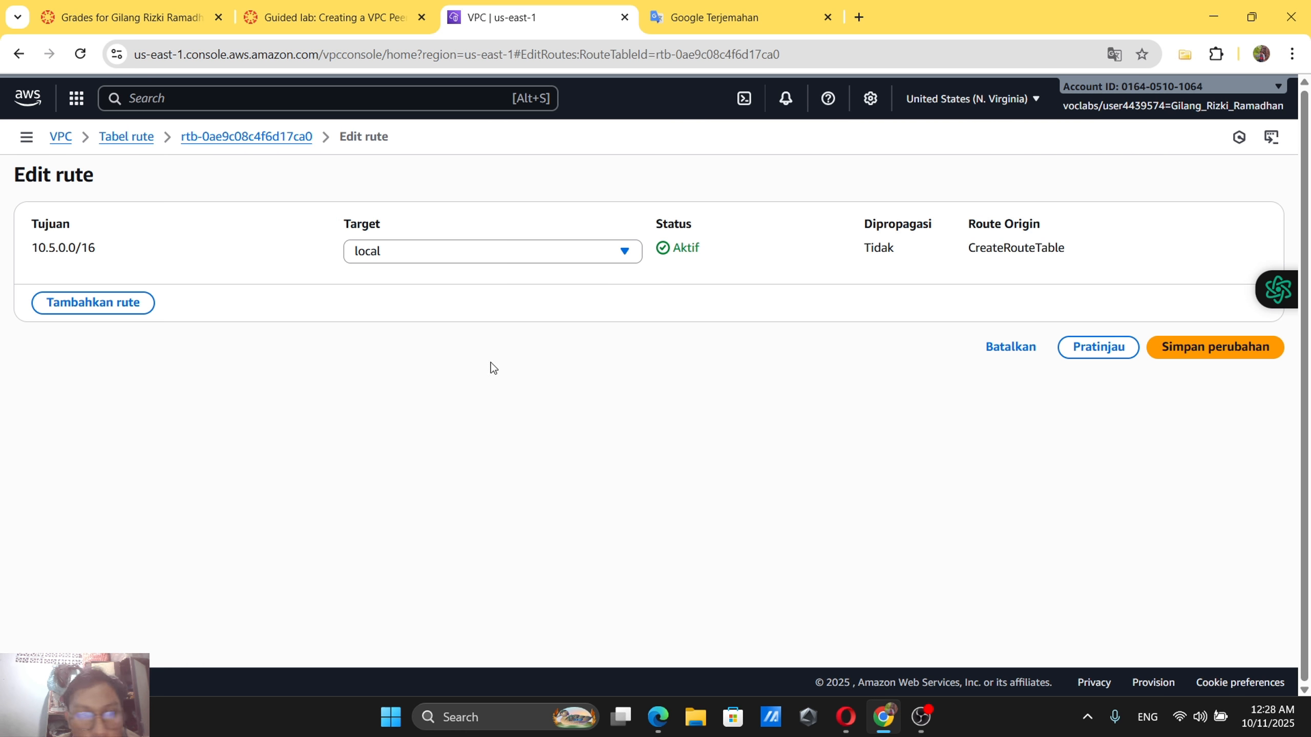
# Add a route to Shared-VPC Route Table with the destination 10.0.0.0/16 from step 12 of the lab instructions.
pyautogui.click(92, 303)
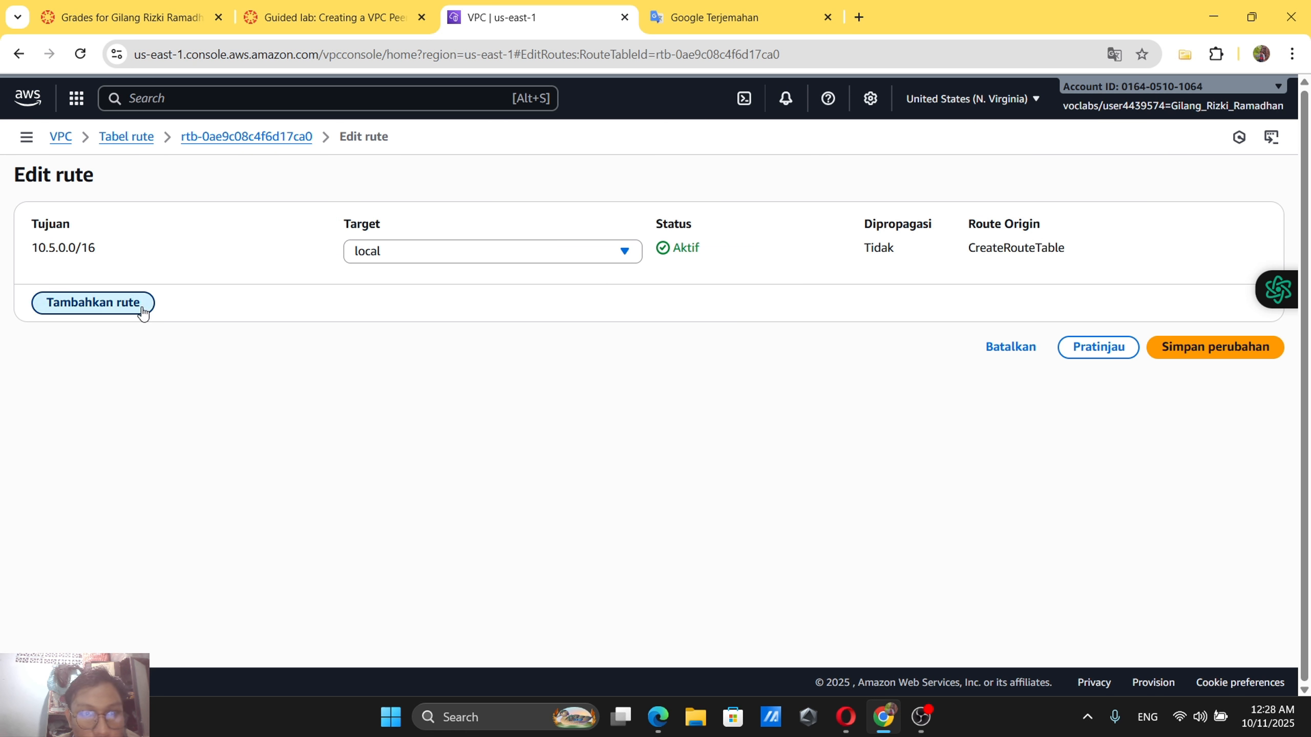
pyautogui.click(333, 14)
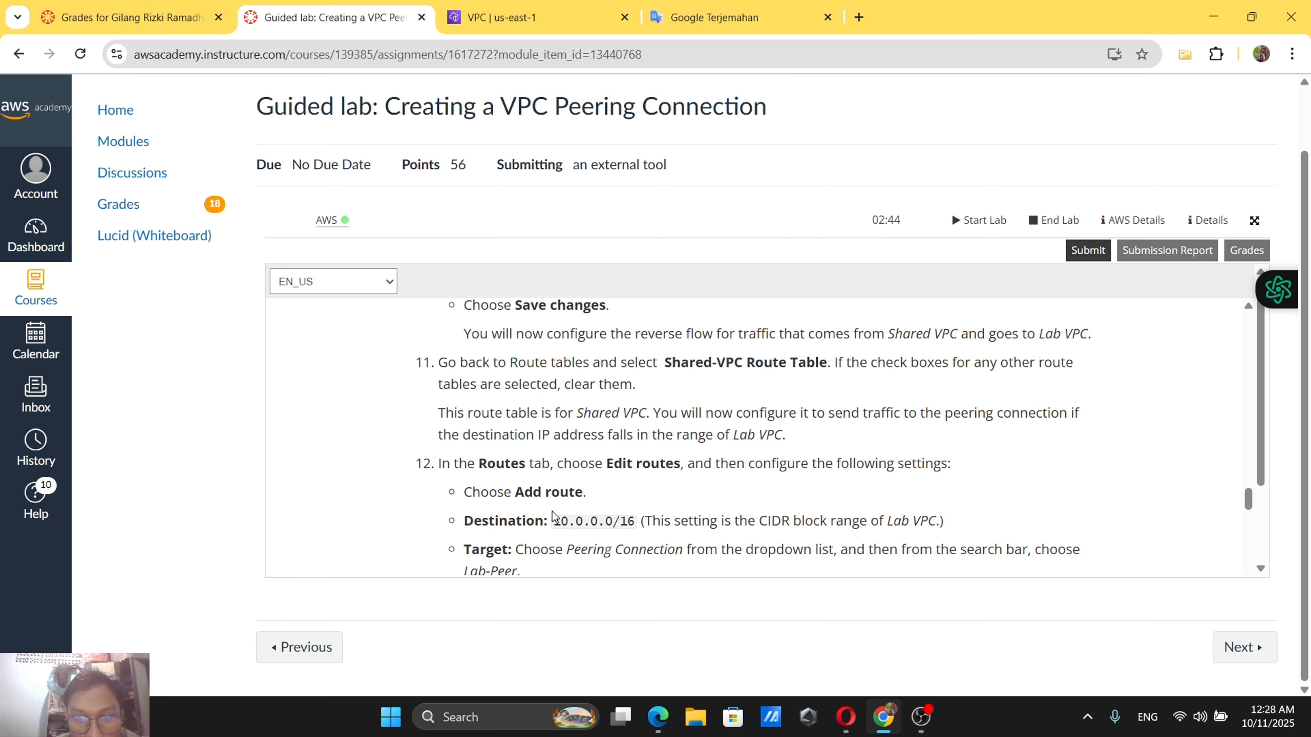
pyautogui.scroll(-1, 553, 511)
pyautogui.moveTo(558, 484); pyautogui.dragTo(614, 479)
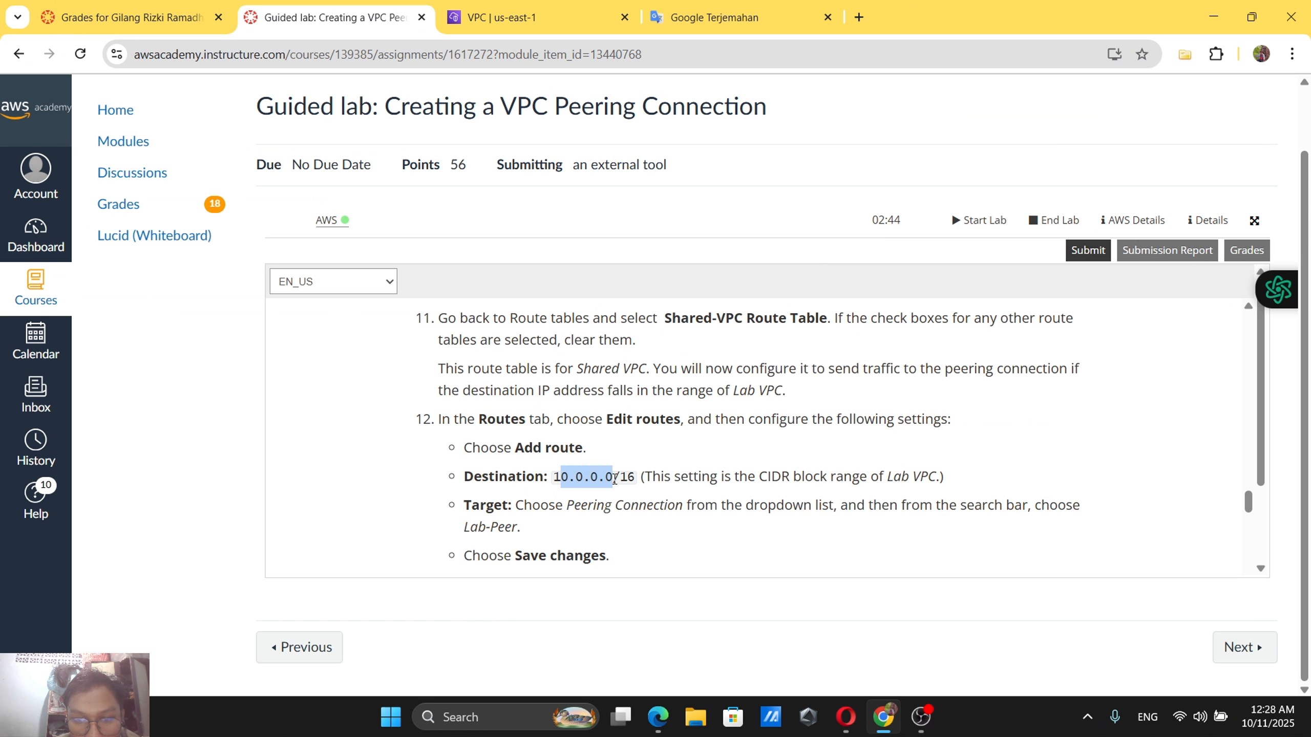
pyautogui.click(539, 17)
pyautogui.click(287, 290)
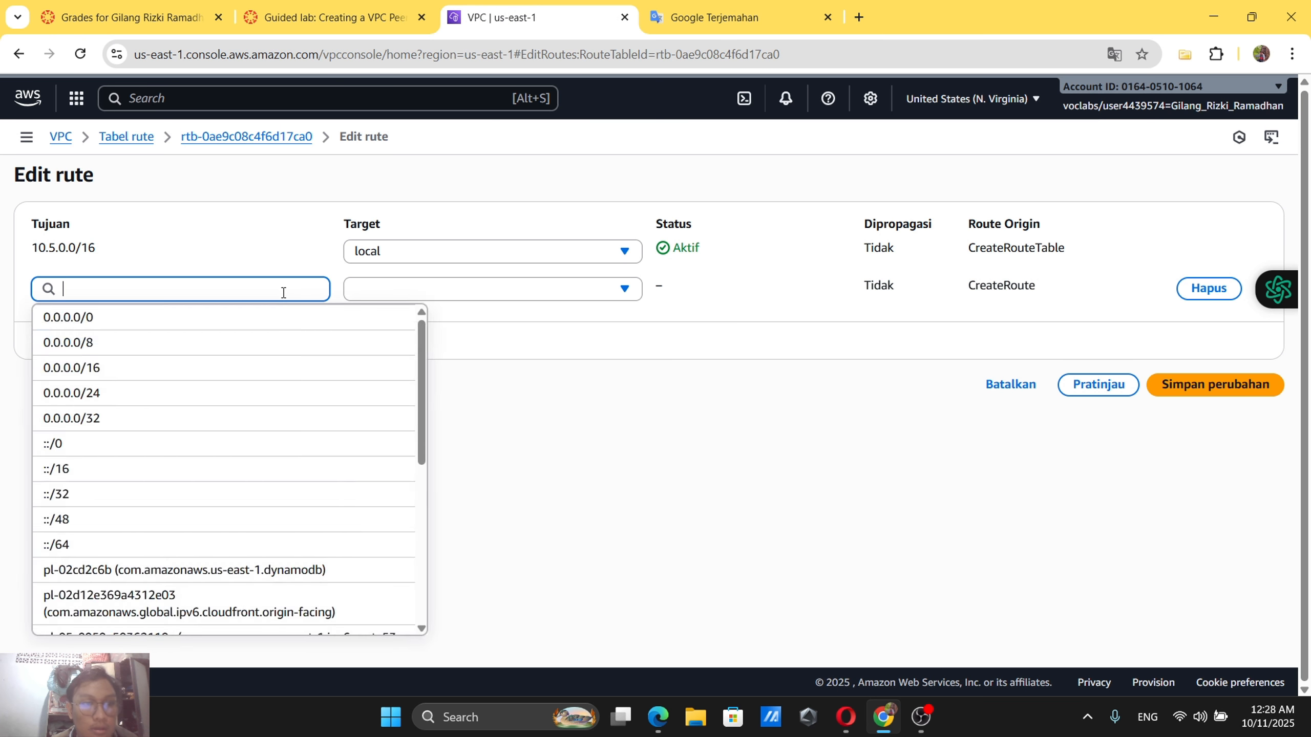
pyautogui.write('10.5.0.0/16')
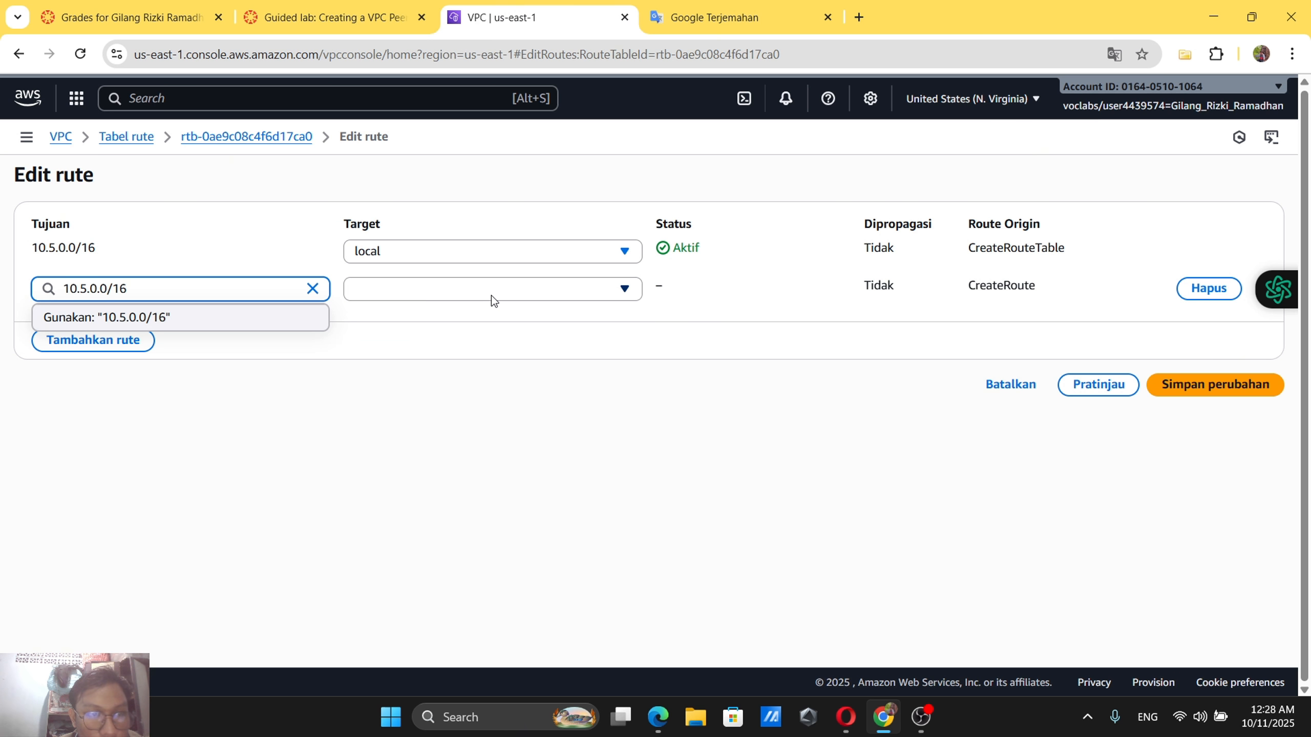
pyautogui.click(361, 27)
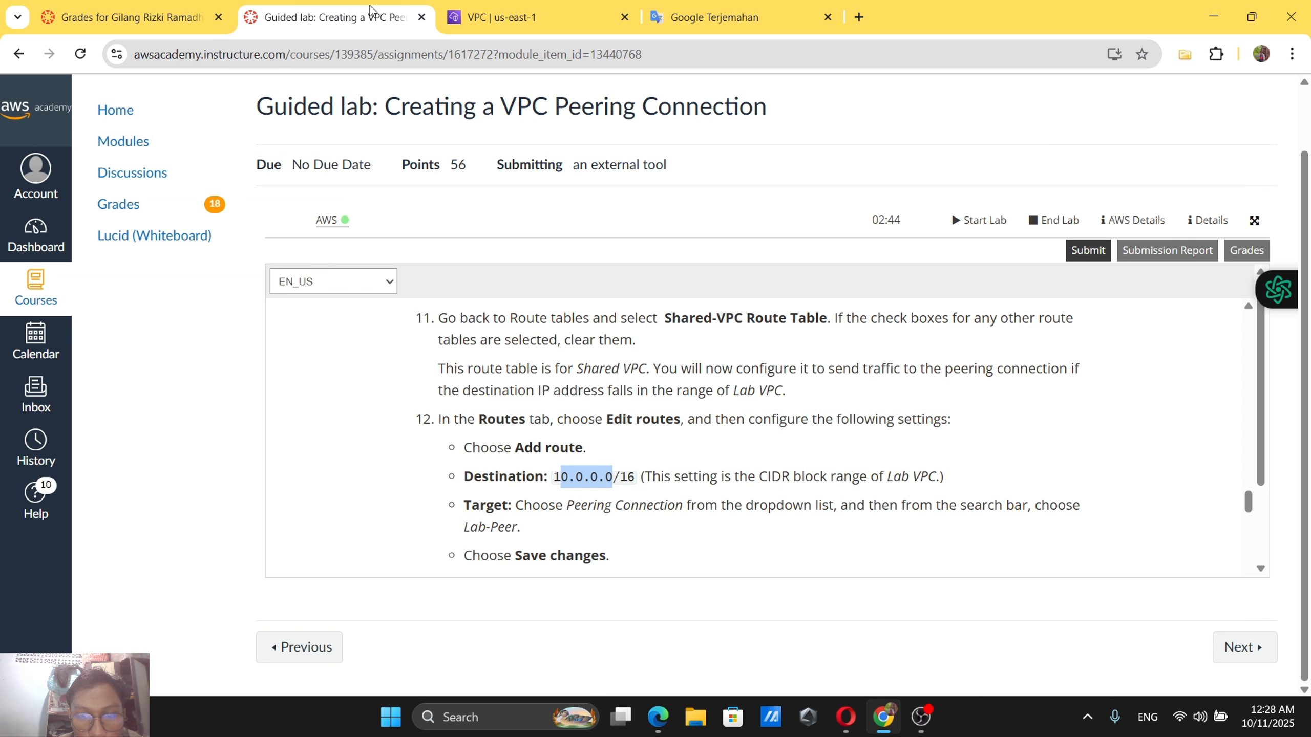
pyautogui.click(504, 17)
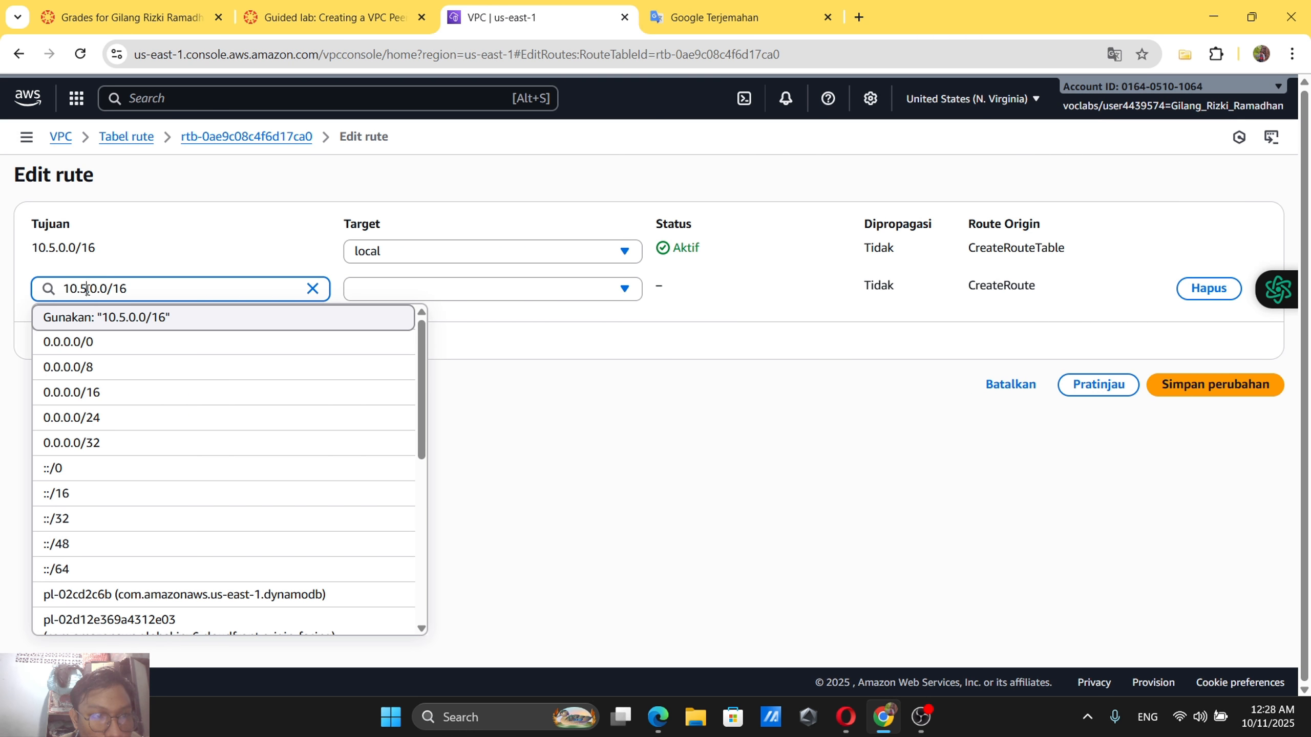
pyautogui.press('BackSpace')
pyautogui.write('0')
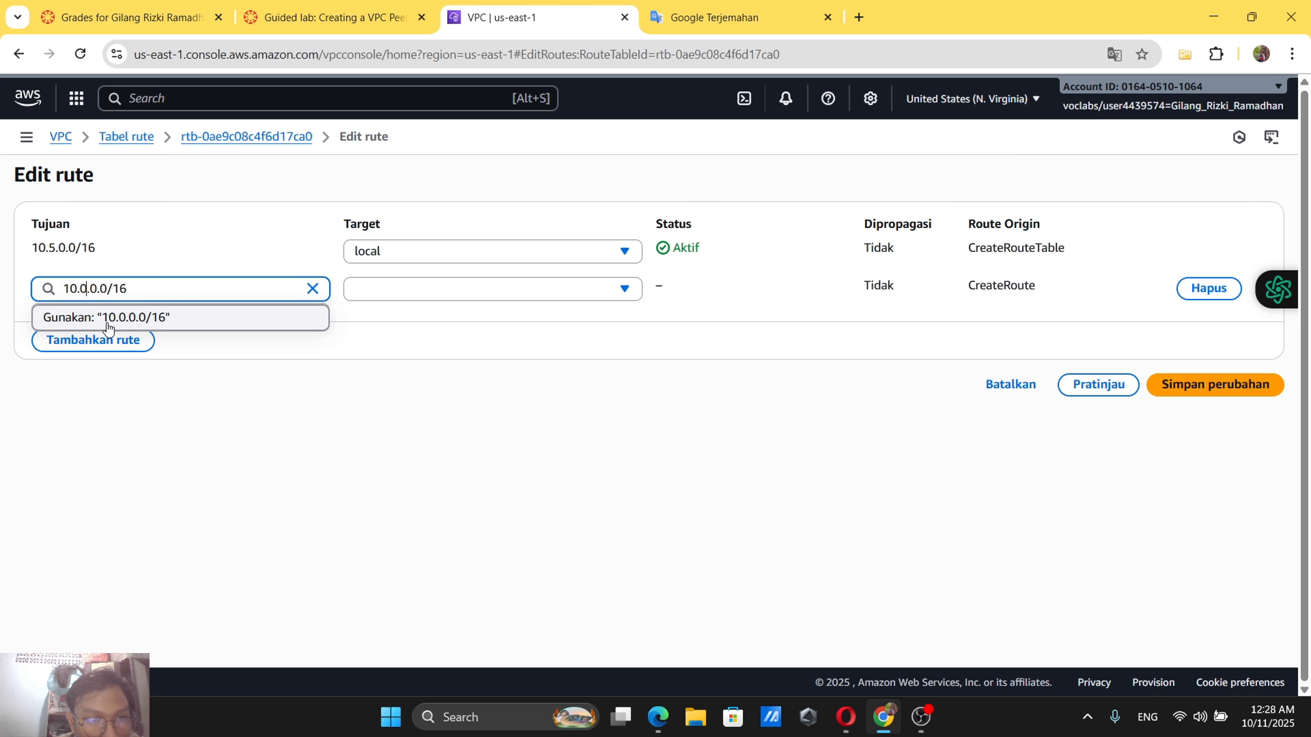
pyautogui.click(155, 318)
# Target the new 10.0.0.0/16 route at the peering connection (Koneksi Peering) Lab-Peer and save the route changes.
pyautogui.click(387, 7)
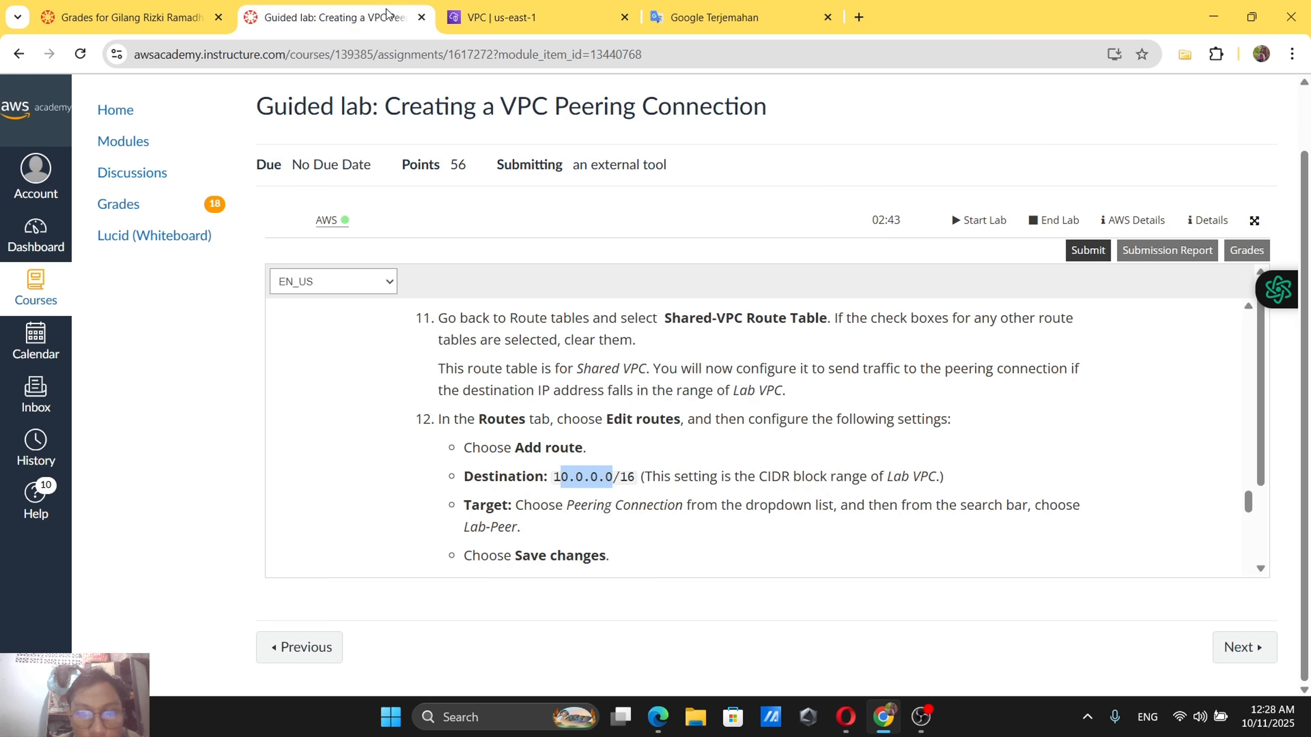
pyautogui.scroll(-1, 581, 456)
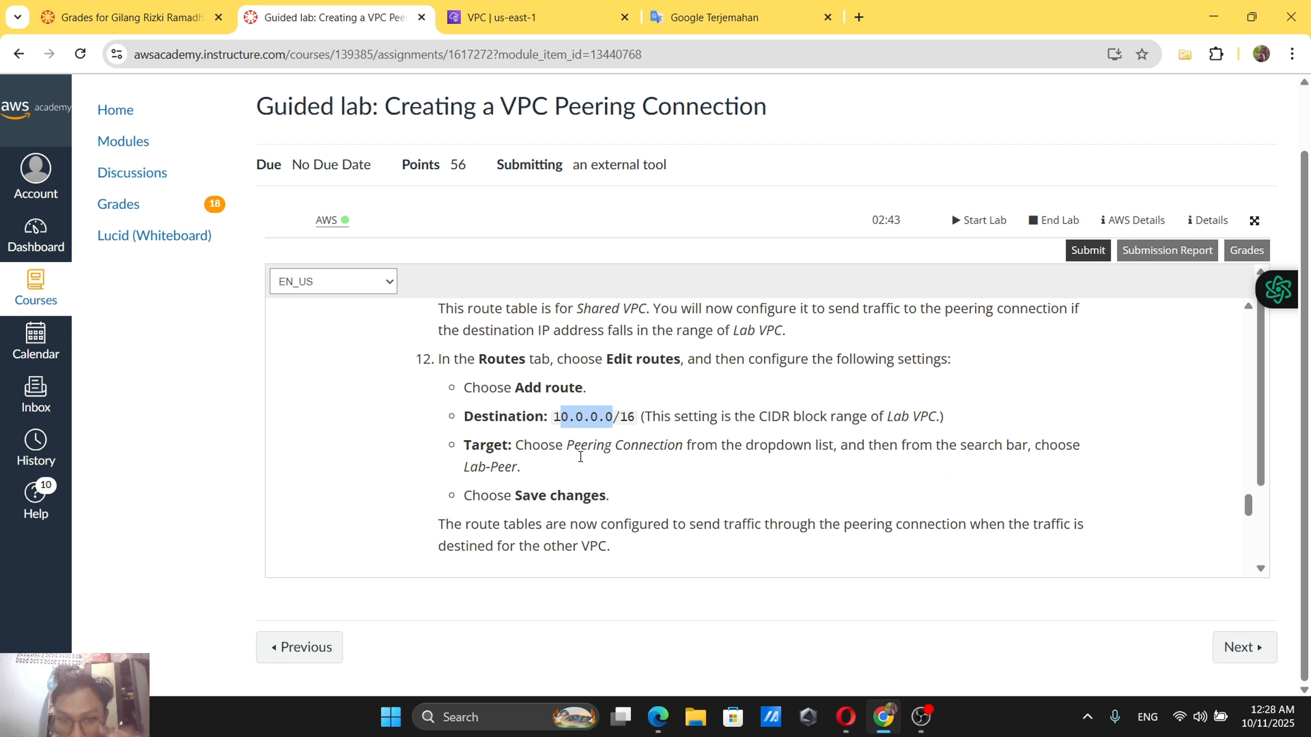
pyautogui.click(540, 11)
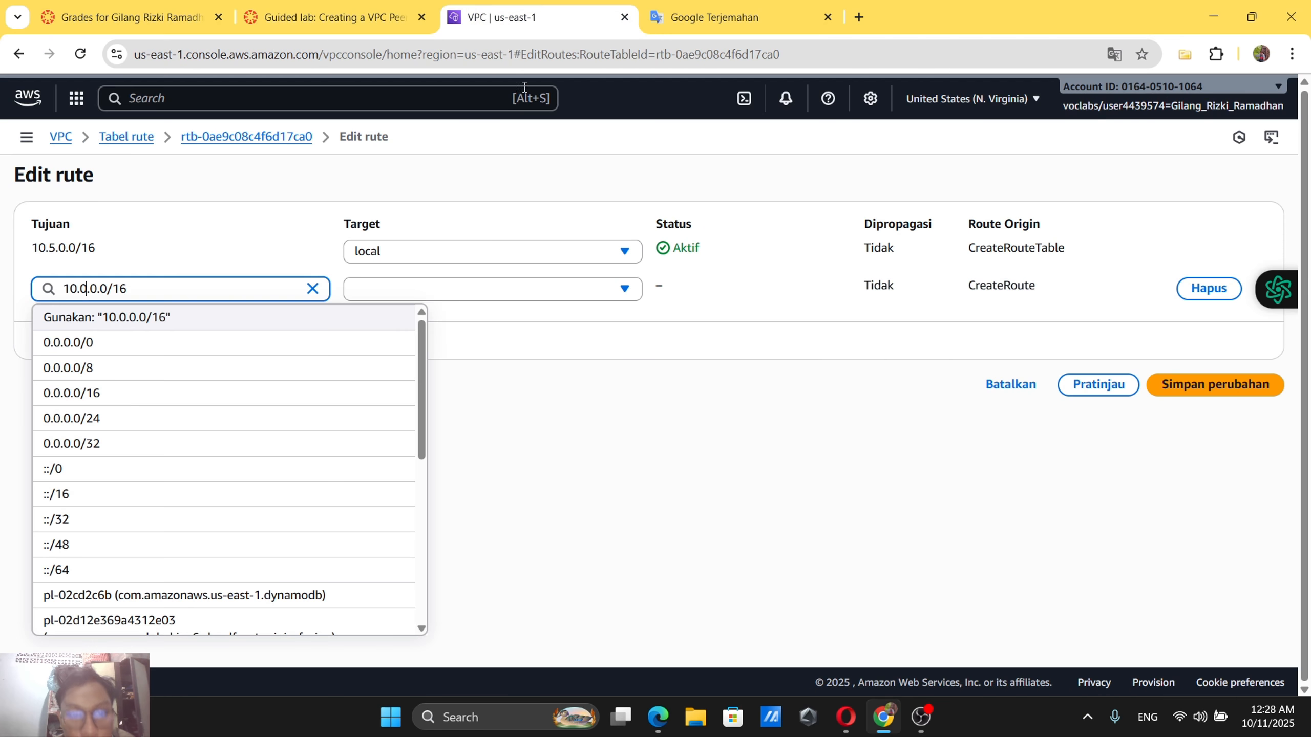
pyautogui.click(512, 302)
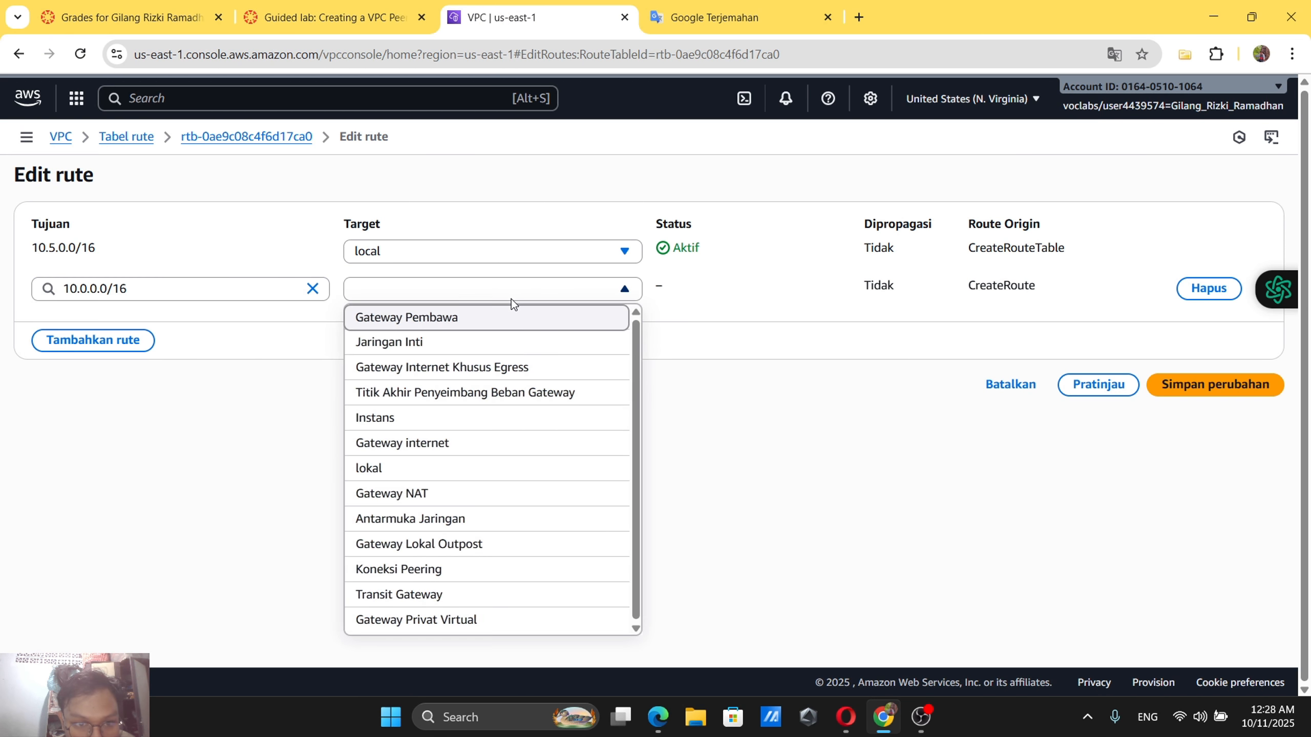
pyautogui.click(469, 568)
pyautogui.click(488, 324)
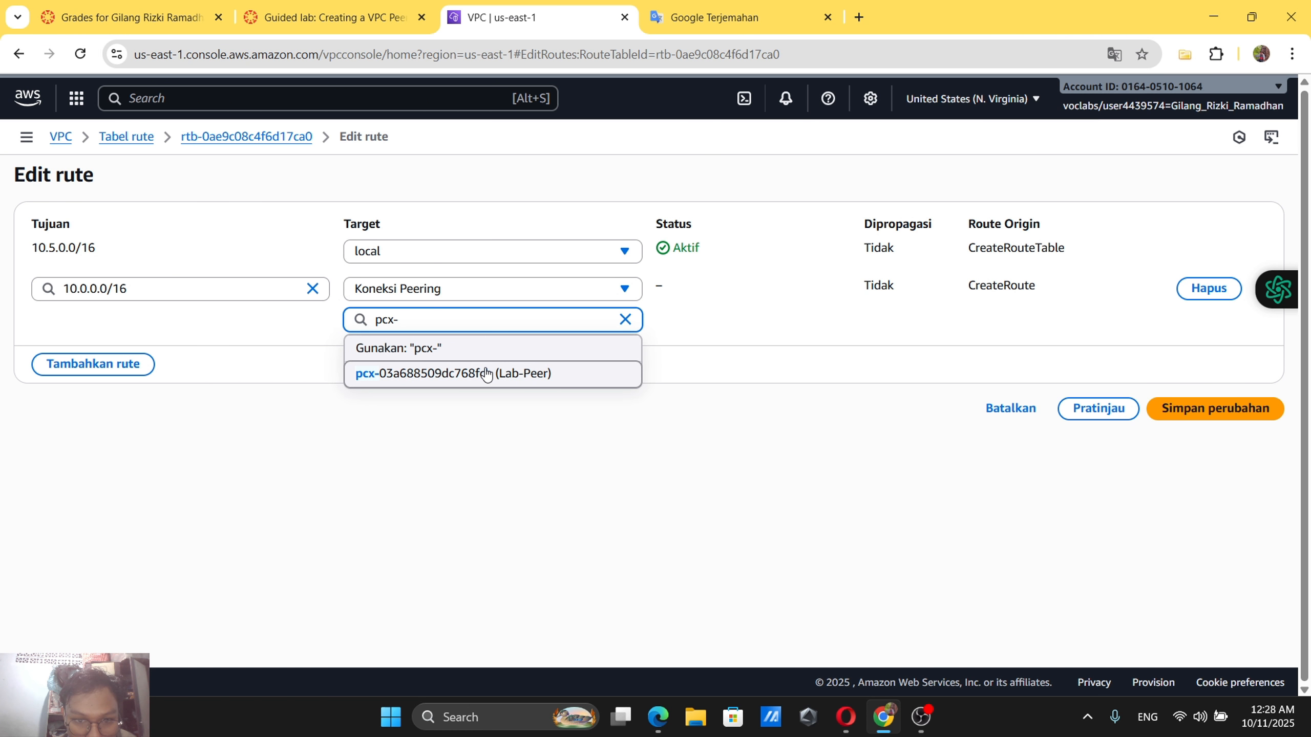
pyautogui.click(486, 368)
pyautogui.click(330, 5)
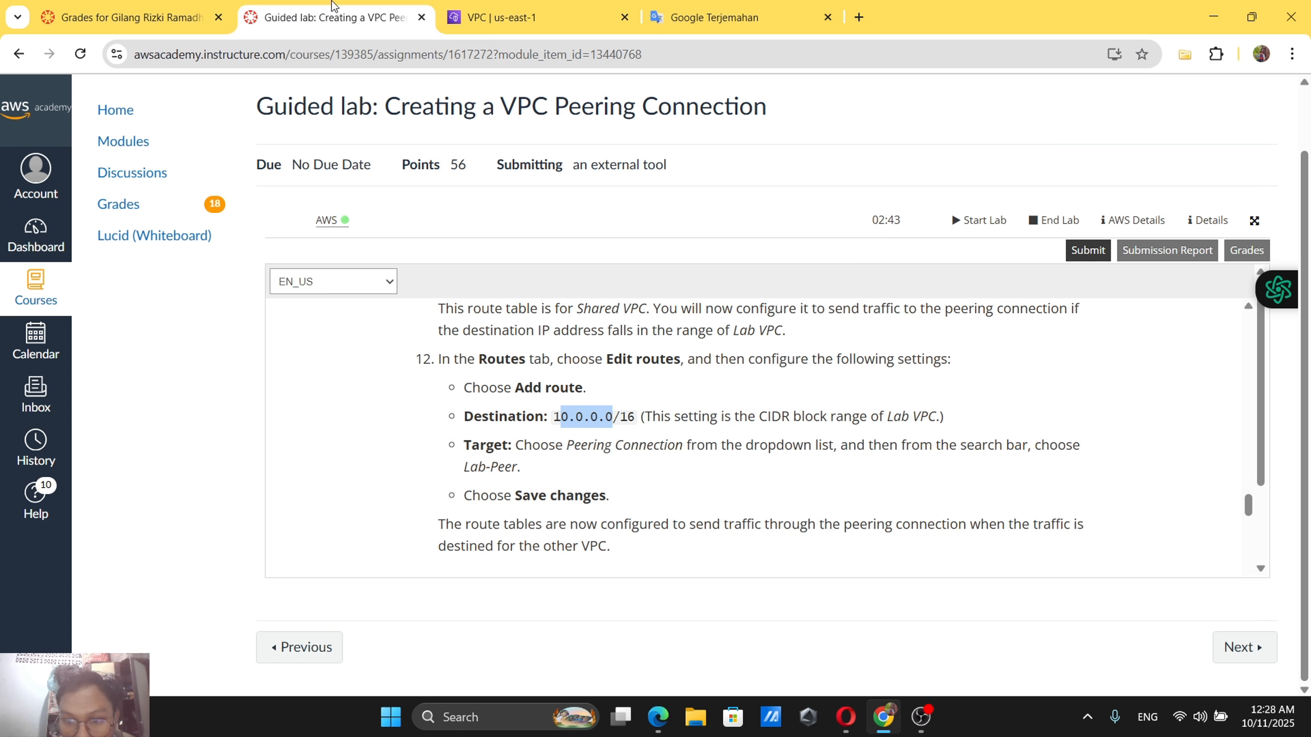
pyautogui.scroll(-2, 652, 349)
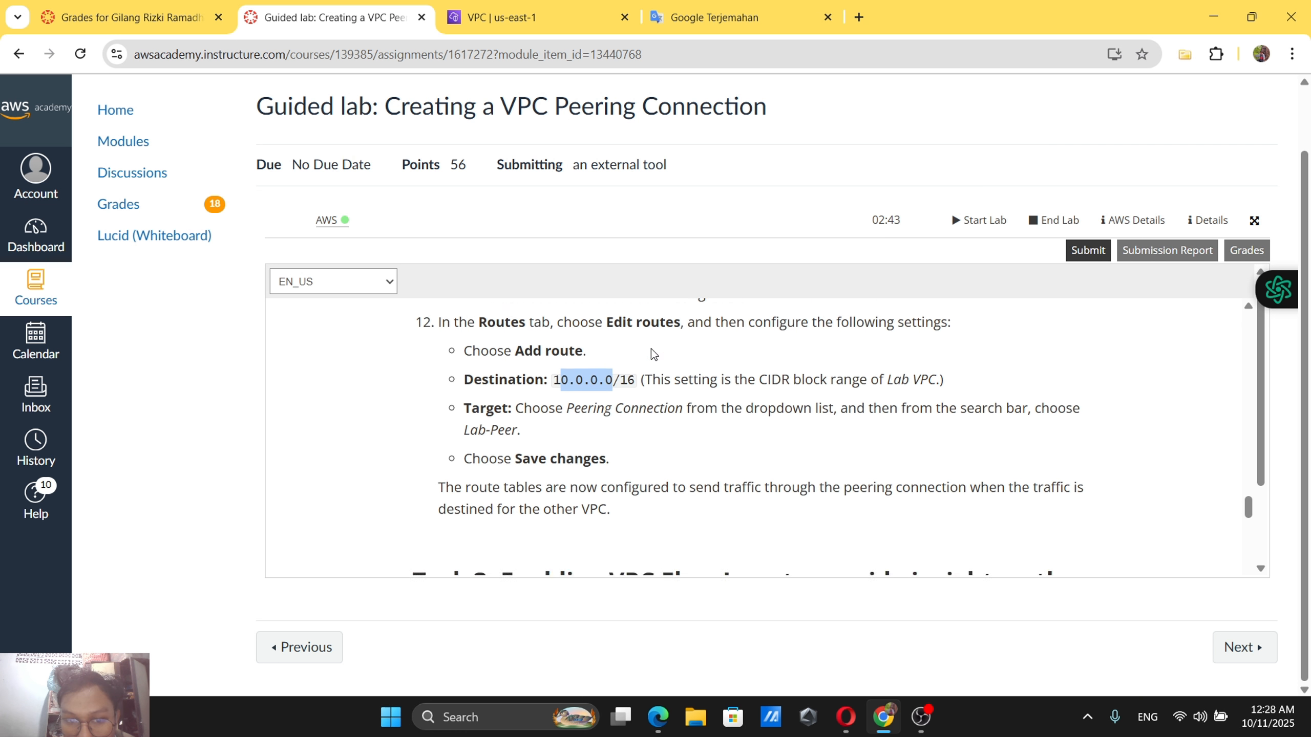
pyautogui.click(447, 6)
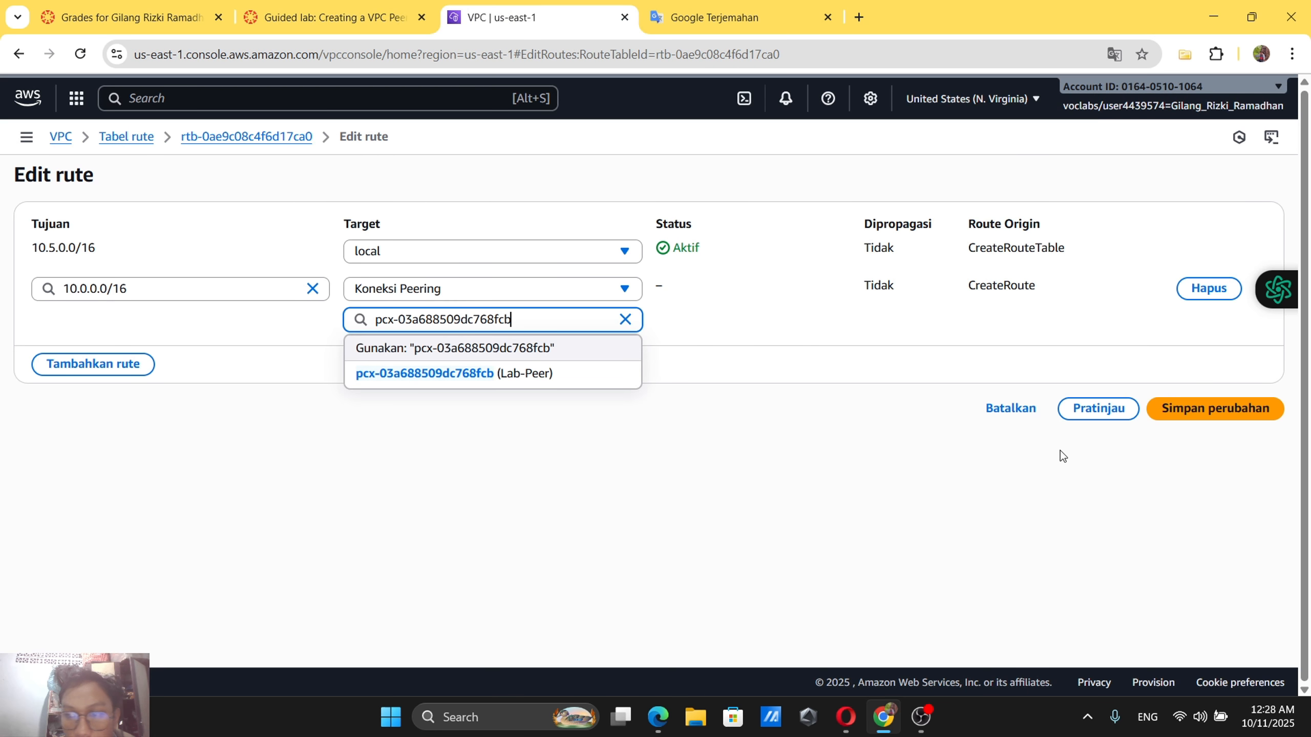
pyautogui.click(1202, 406)
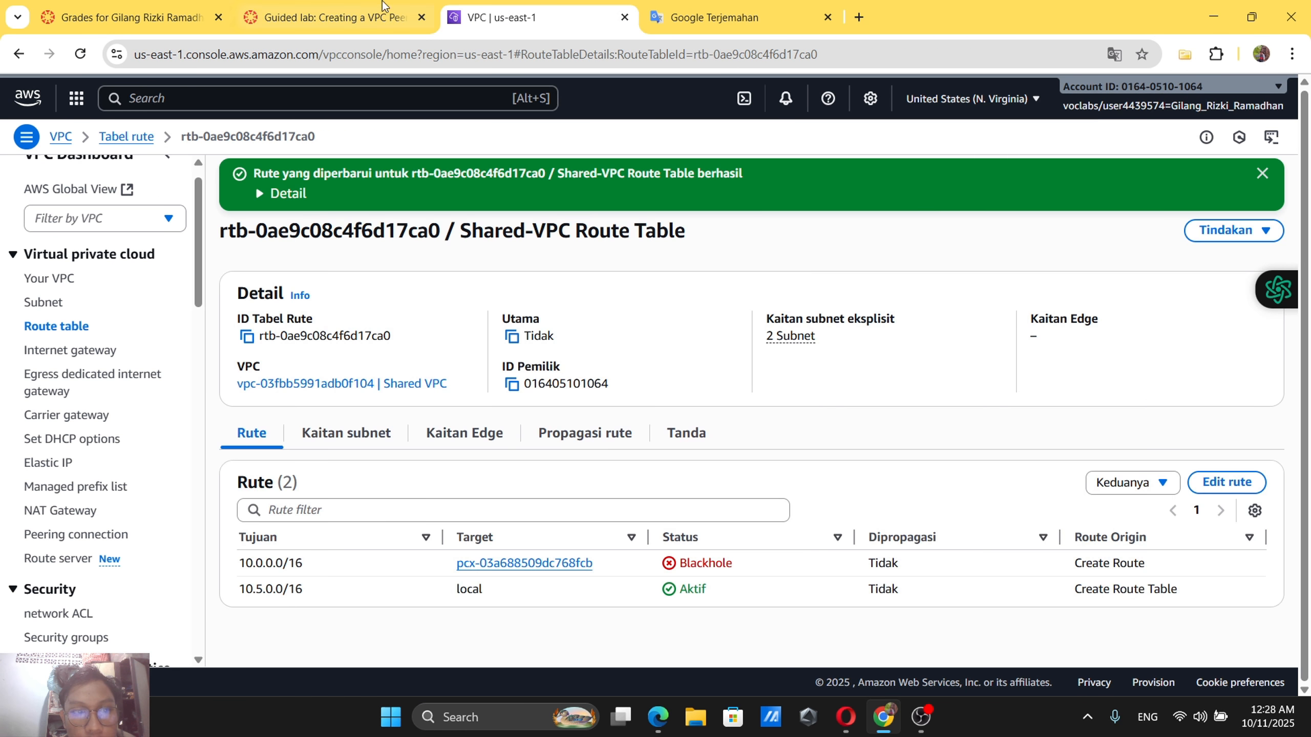
# Read the Task 3 lab instructions on enabling VPC Flow Logs, from step 13 to the flow log settings in step 16.
pyautogui.click(330, 17)
pyautogui.scroll(-2, 648, 385)
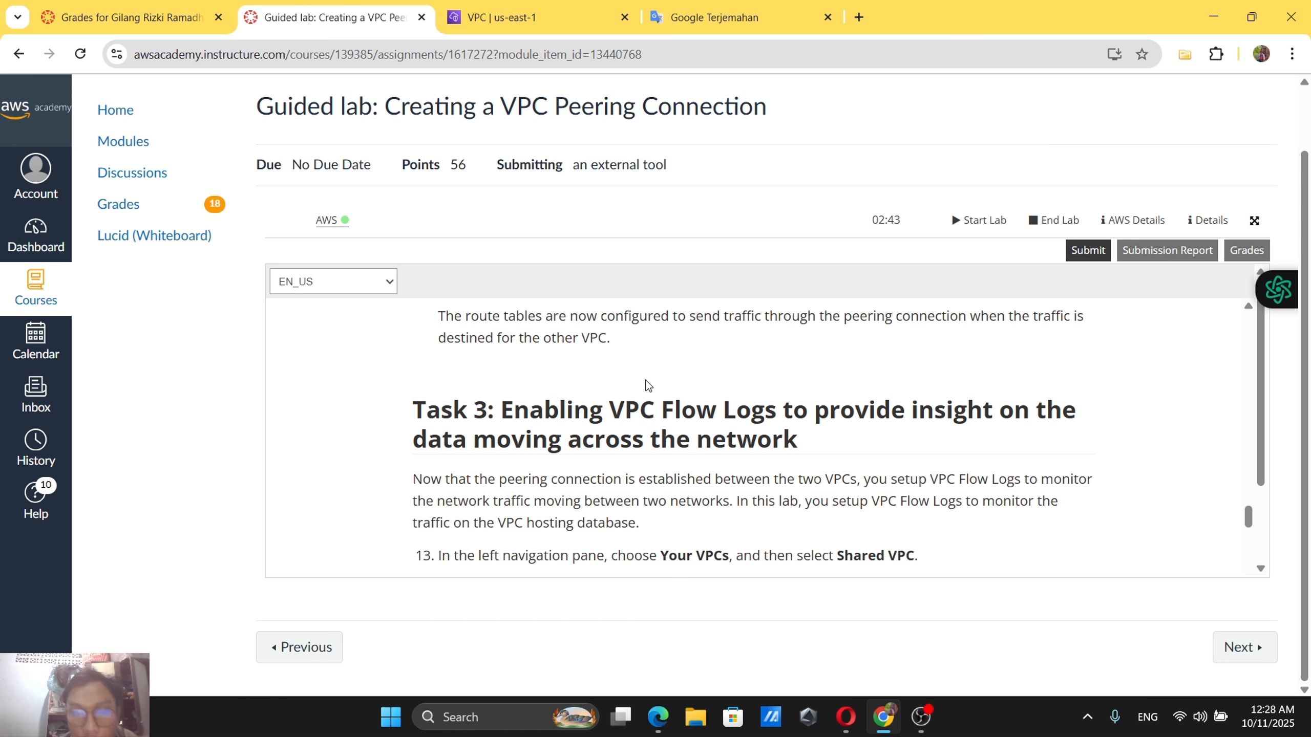
pyautogui.scroll(-1, 645, 380)
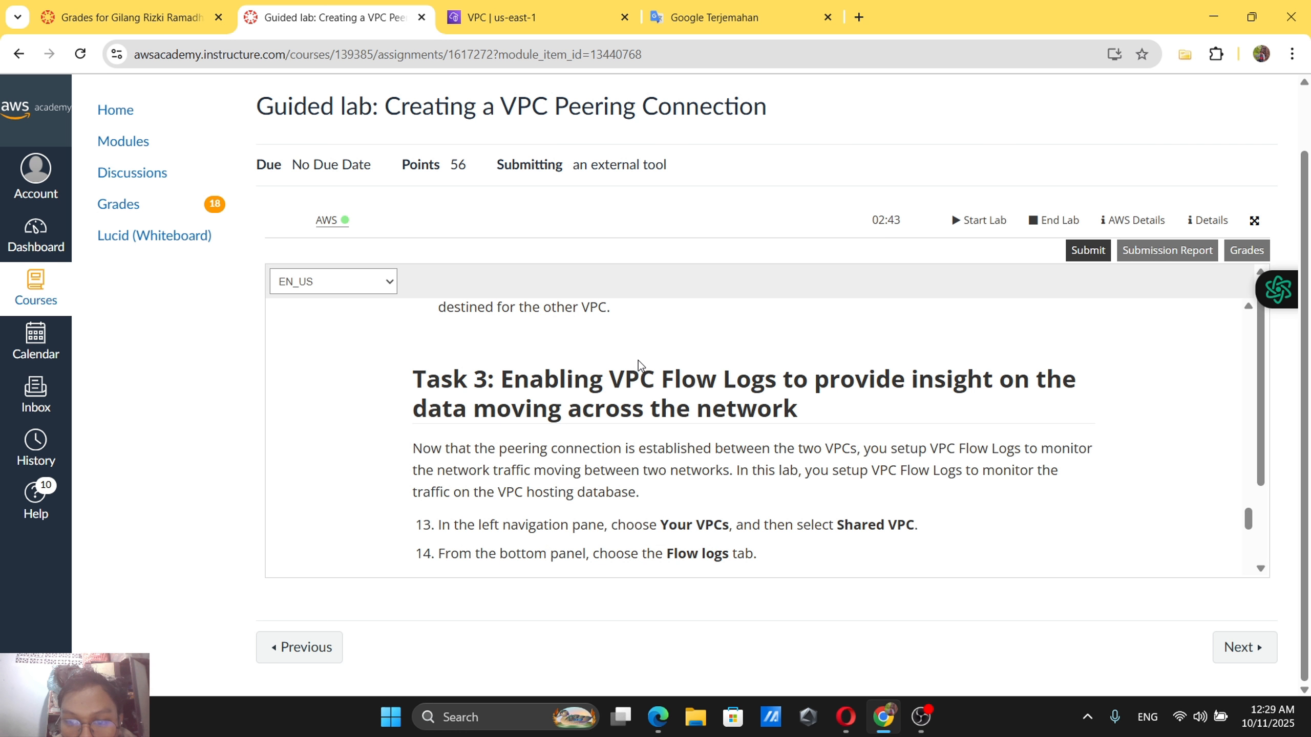
pyautogui.scroll(-1, 638, 360)
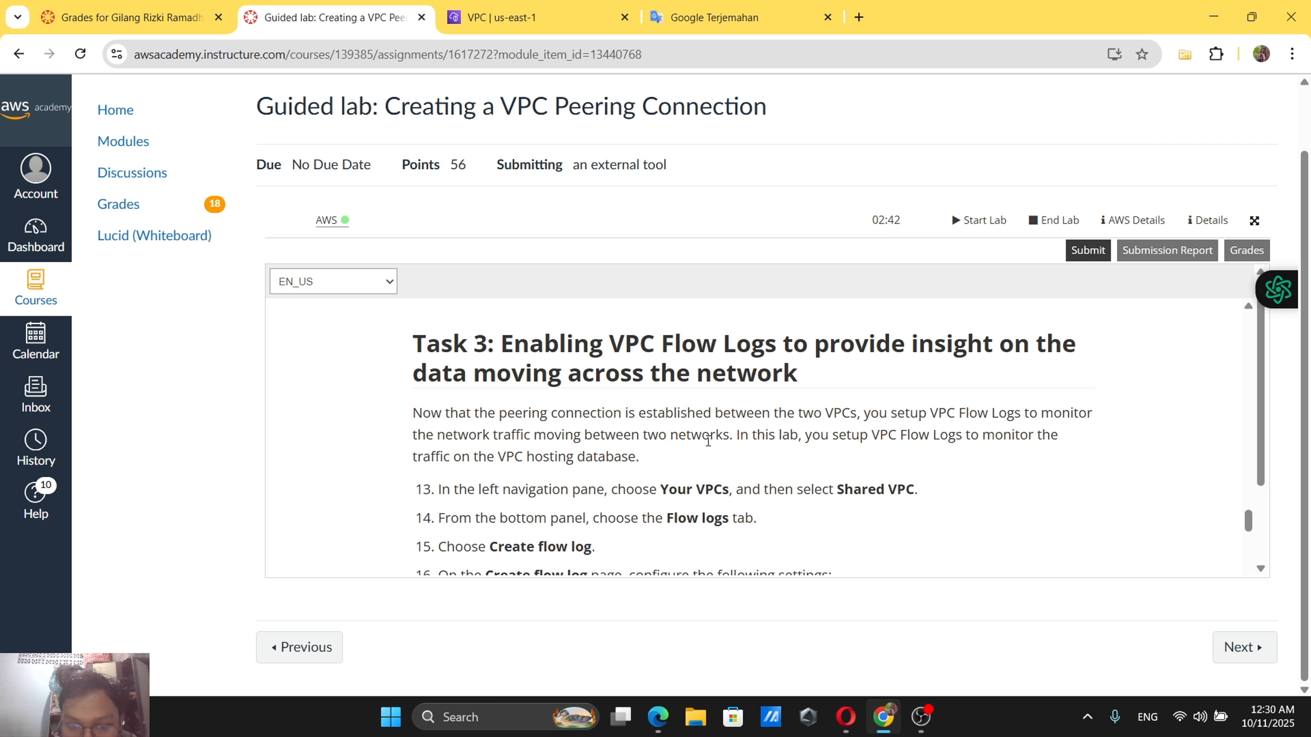
pyautogui.scroll(-1, 709, 441)
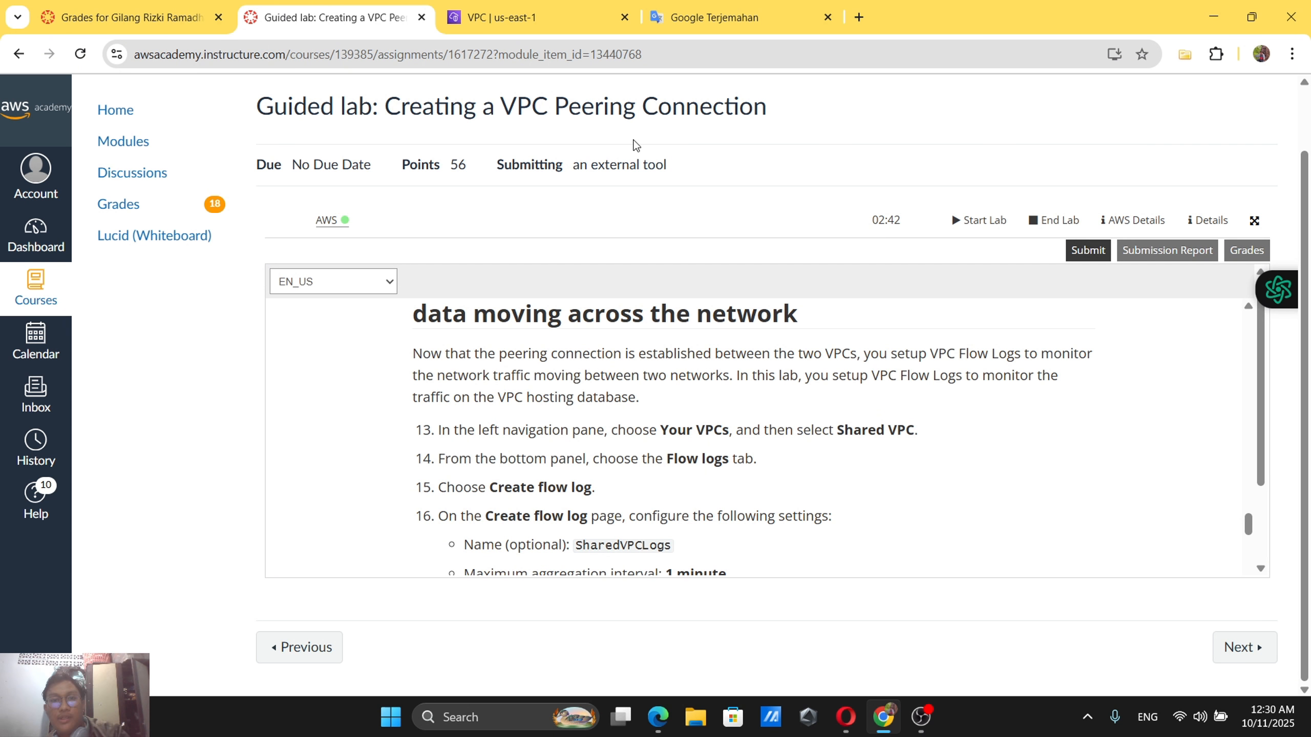
# Look through the VPC console's navigation for the Your VPCs entry named in step 13 of the lab instructions.
pyautogui.click(548, 6)
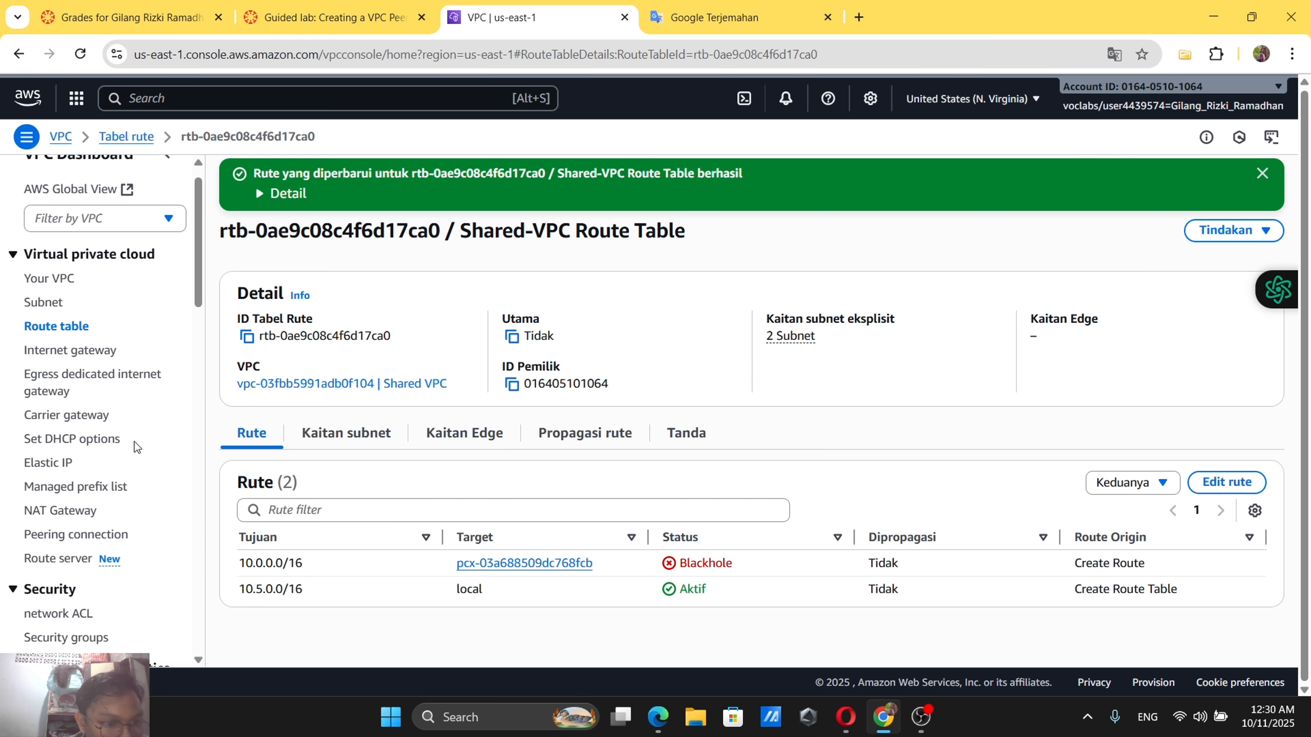
pyautogui.scroll(-2, 135, 442)
pyautogui.scroll(3, 134, 441)
pyautogui.click(386, 5)
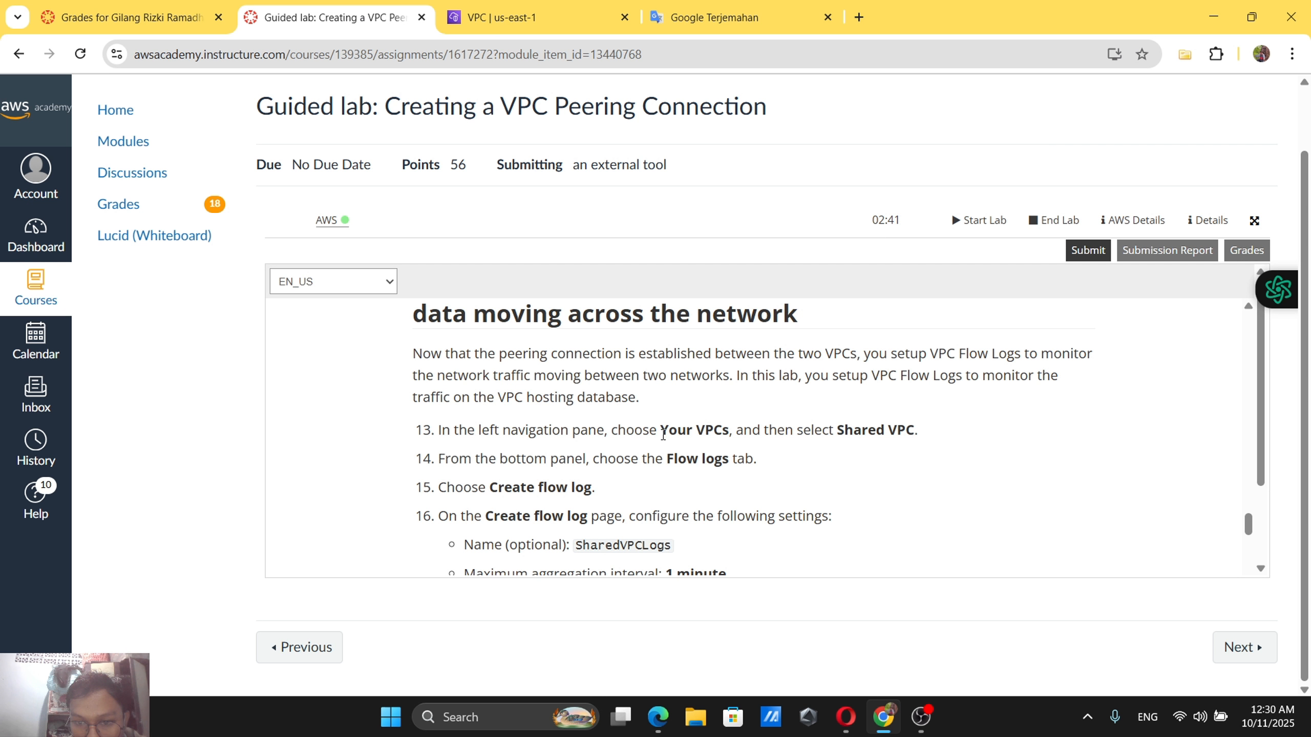
pyautogui.moveTo(661, 430); pyautogui.dragTo(729, 429)
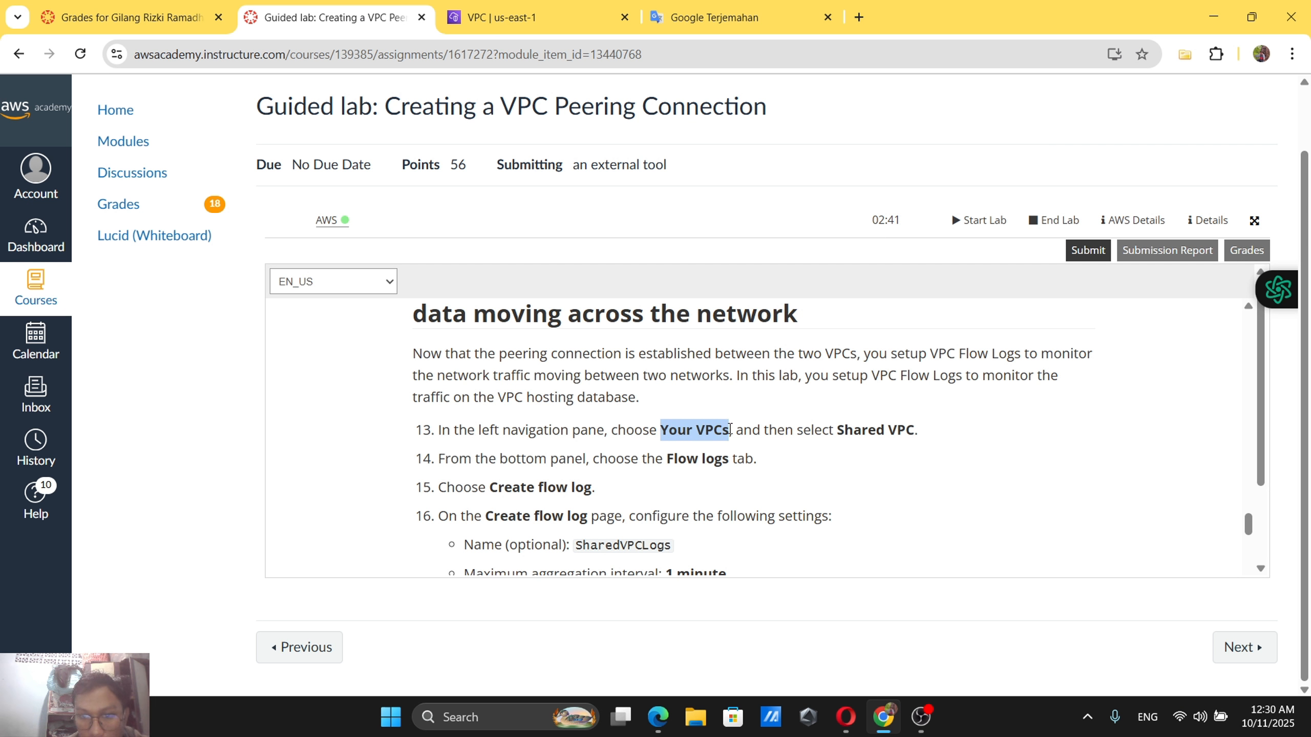
pyautogui.click(536, 17)
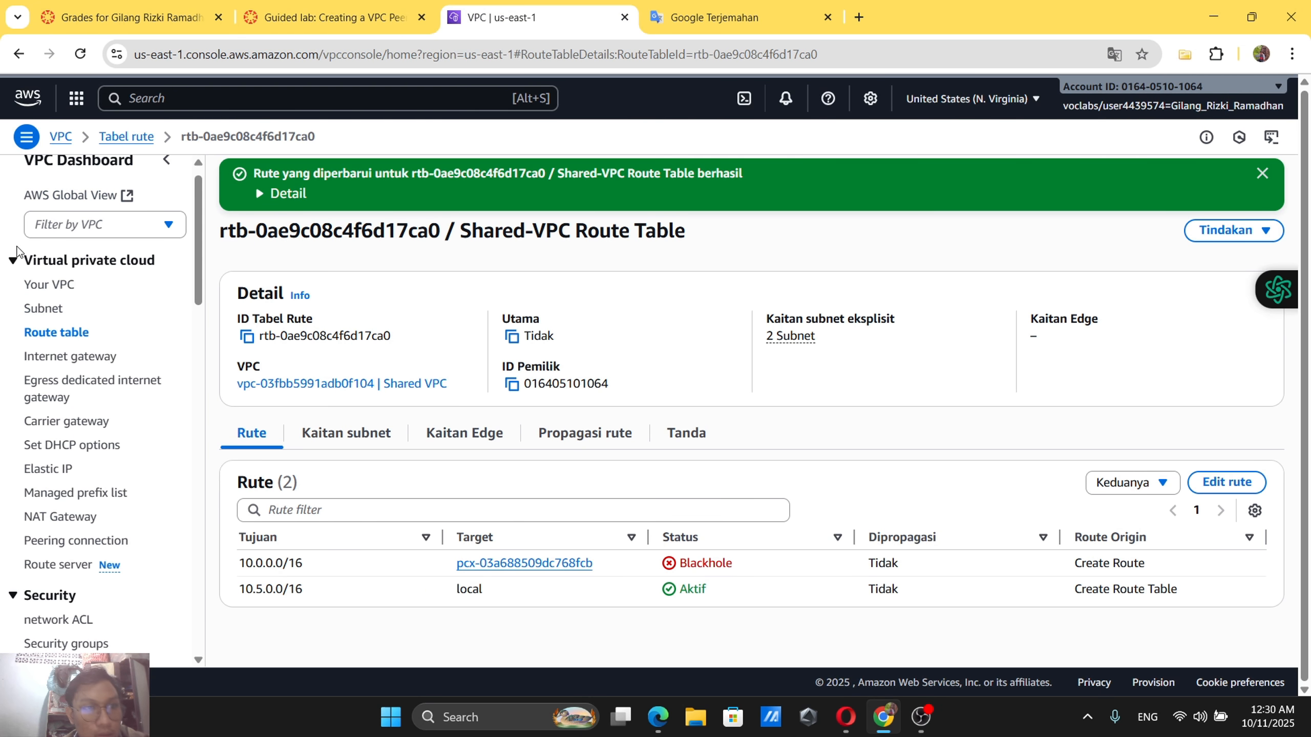
pyautogui.scroll(1, 71, 211)
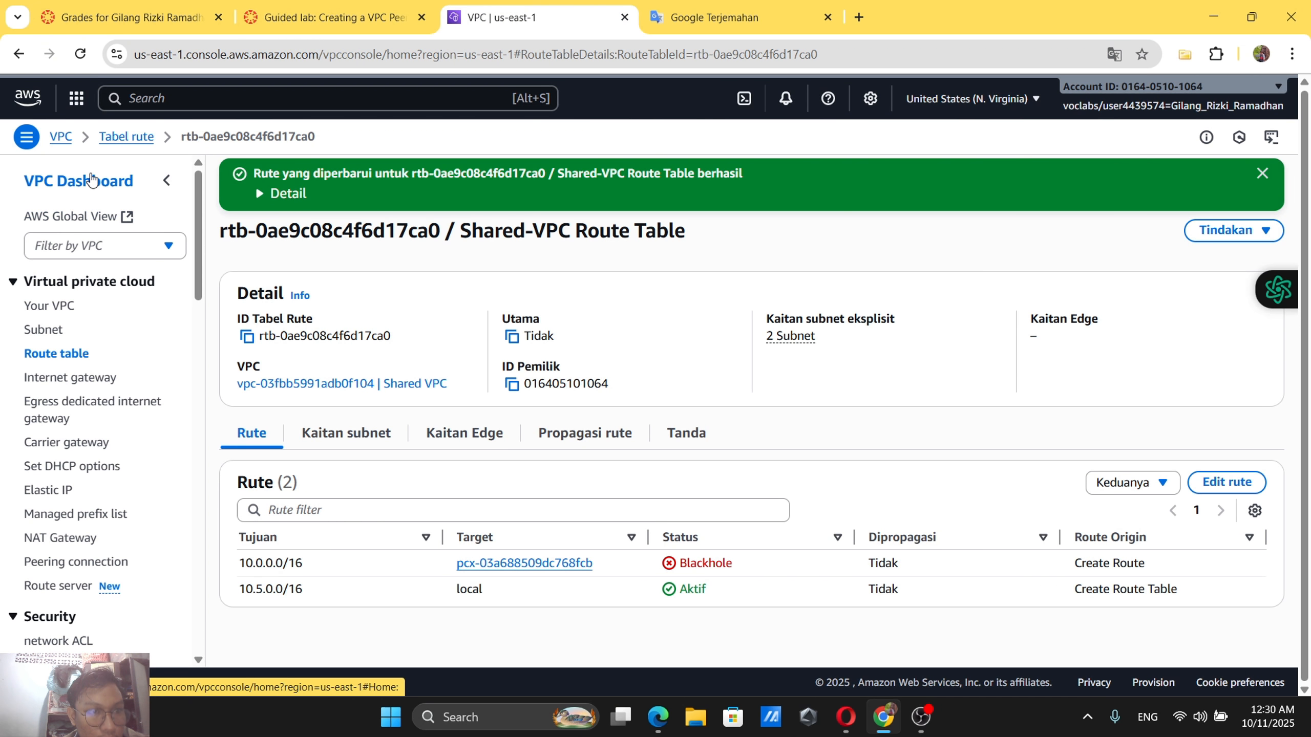
pyautogui.scroll(-5, 113, 242)
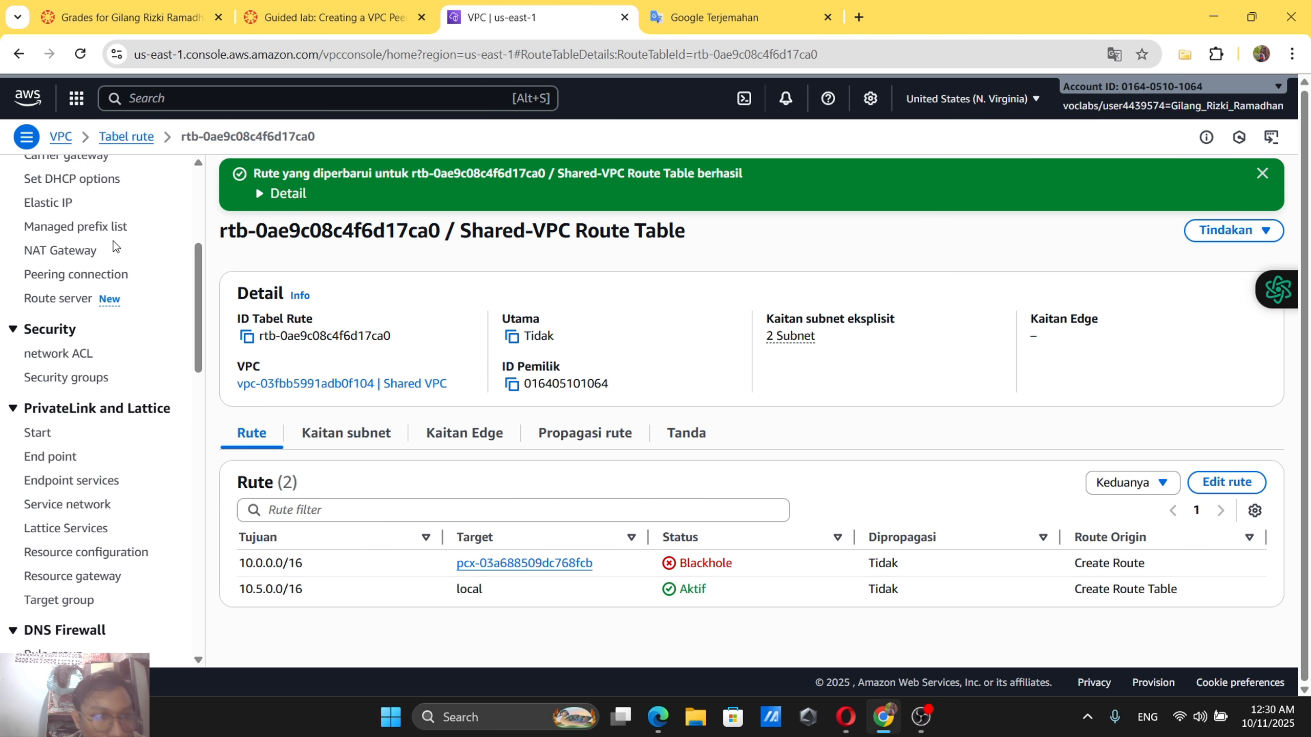
pyautogui.scroll(-2, 113, 247)
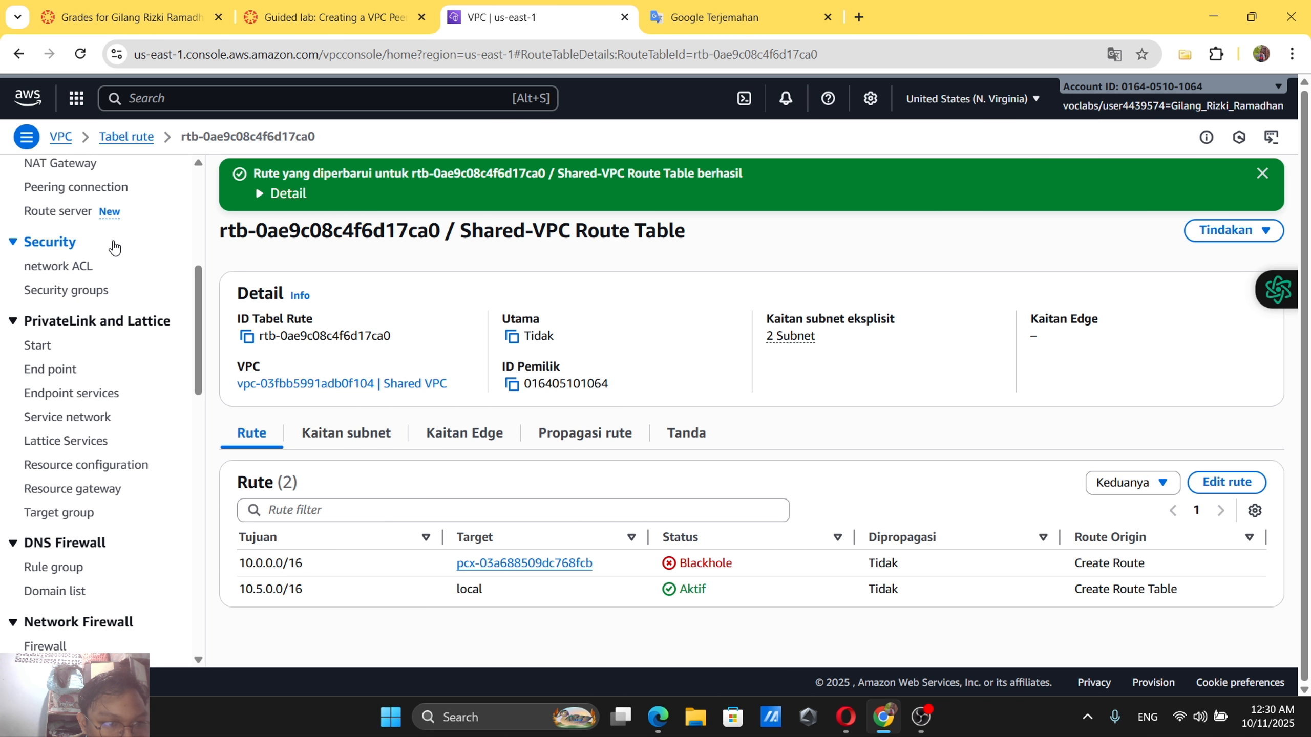
pyautogui.scroll(-1, 114, 247)
pyautogui.scroll(4, 115, 247)
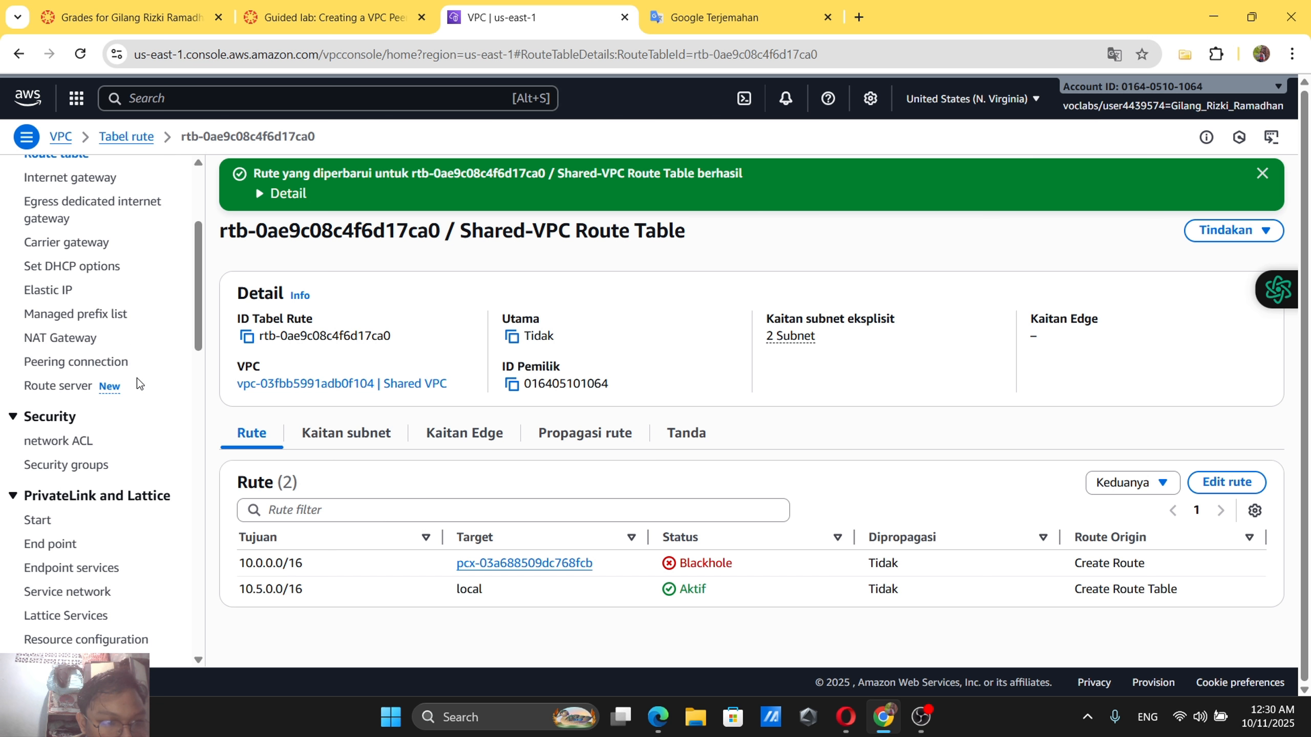
pyautogui.scroll(-9, 137, 380)
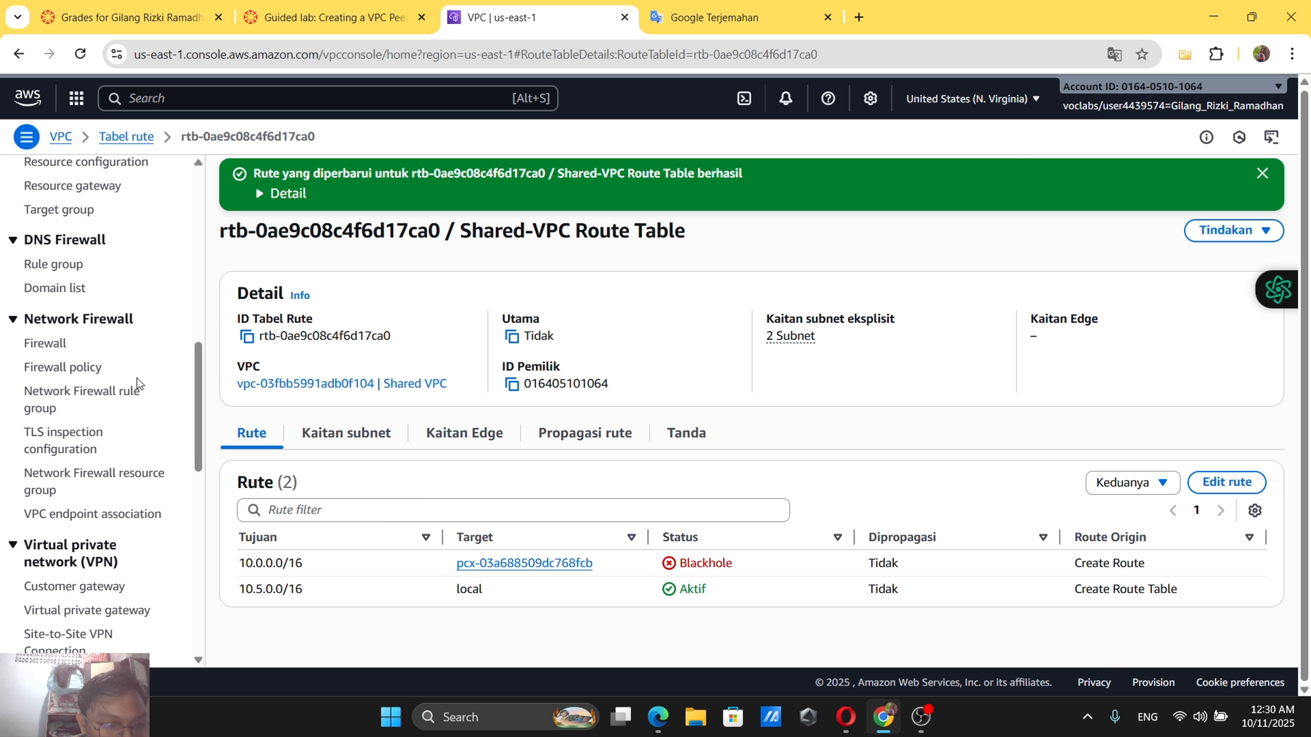
pyautogui.scroll(-3, 137, 379)
pyautogui.scroll(-6, 137, 381)
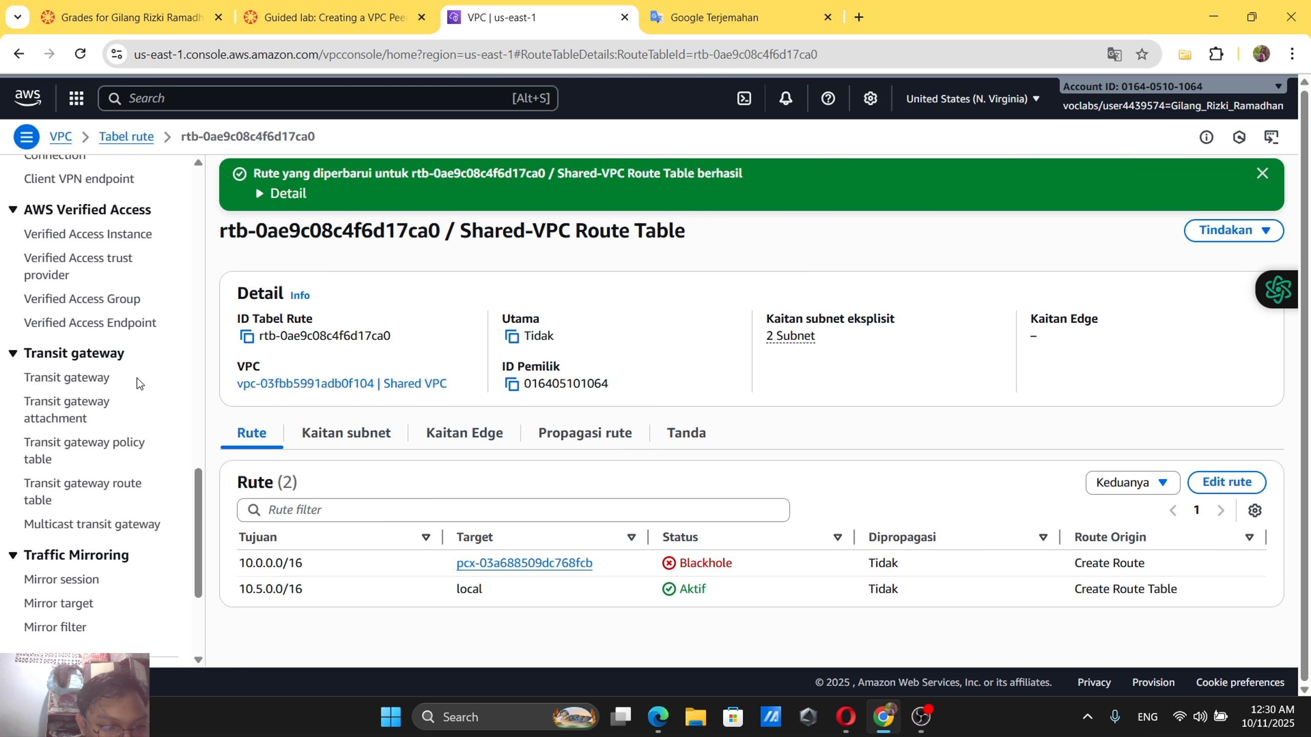
pyautogui.scroll(-4, 137, 382)
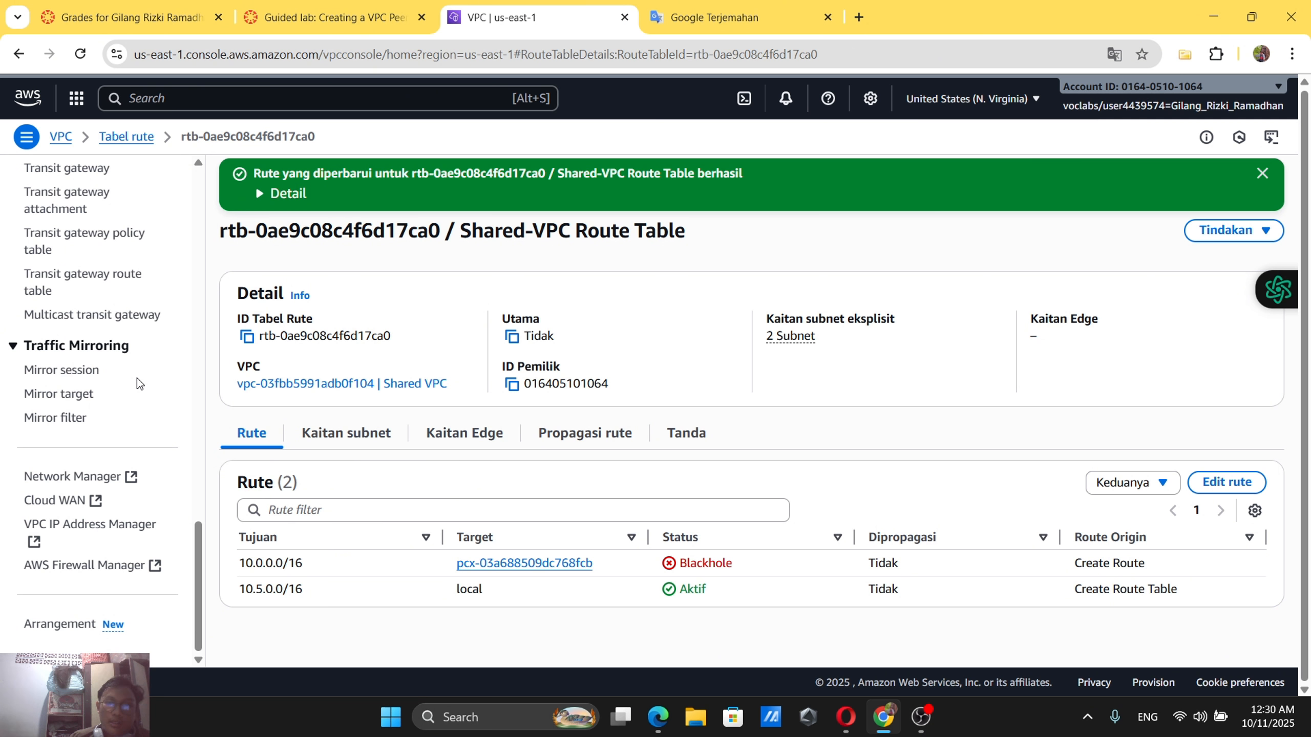
pyautogui.scroll(2, 137, 382)
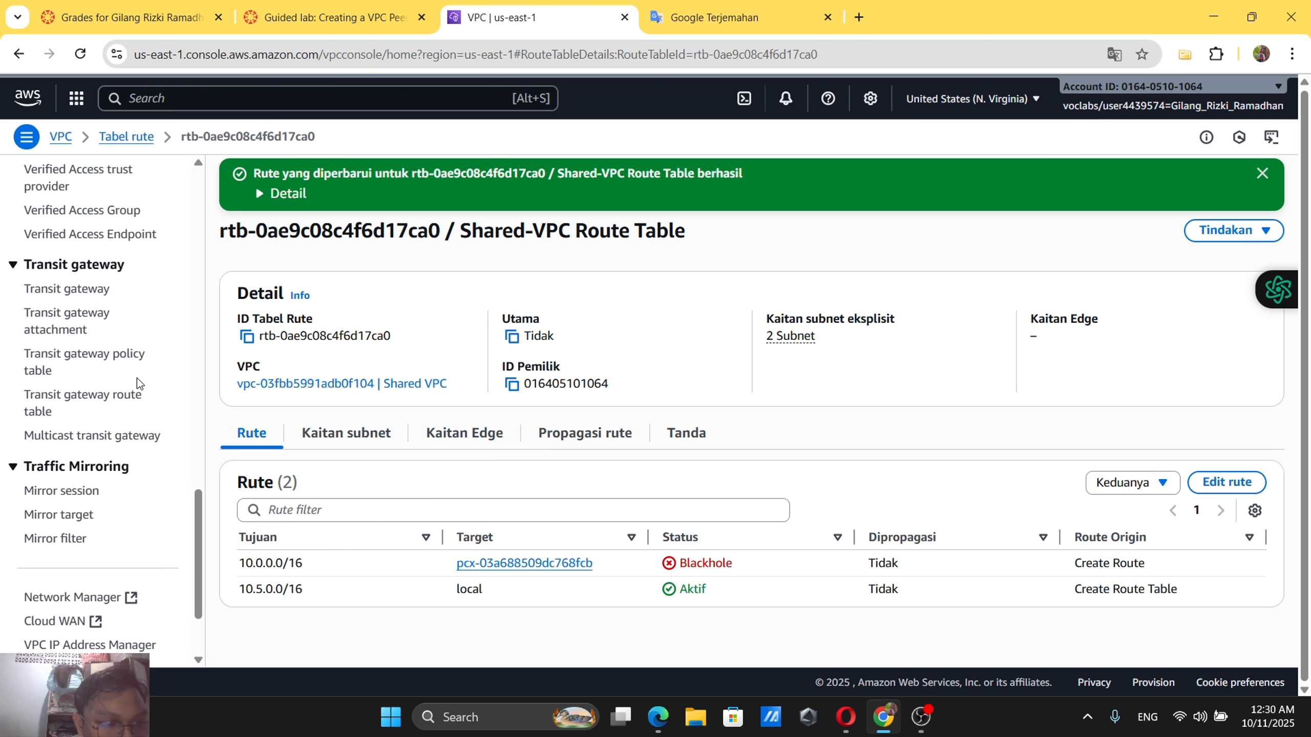
pyautogui.scroll(1, 138, 381)
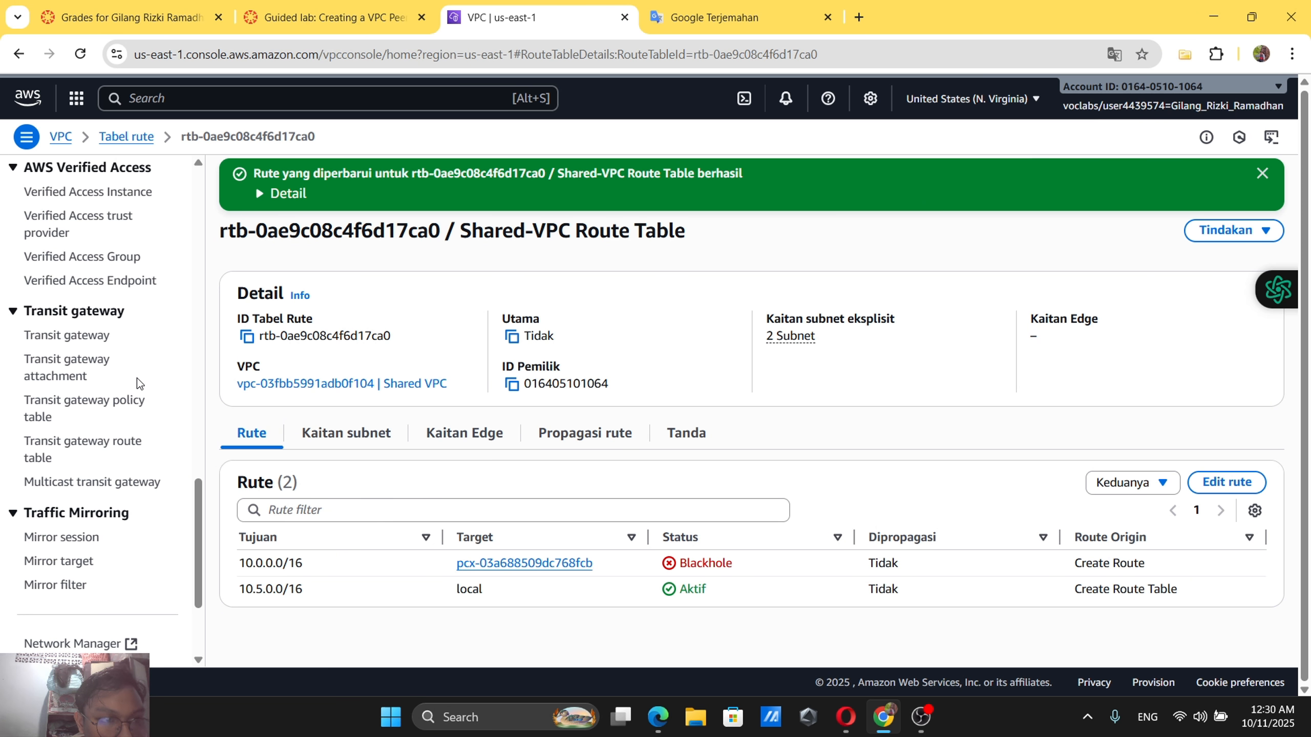
pyautogui.scroll(5, 137, 382)
pyautogui.scroll(3, 138, 382)
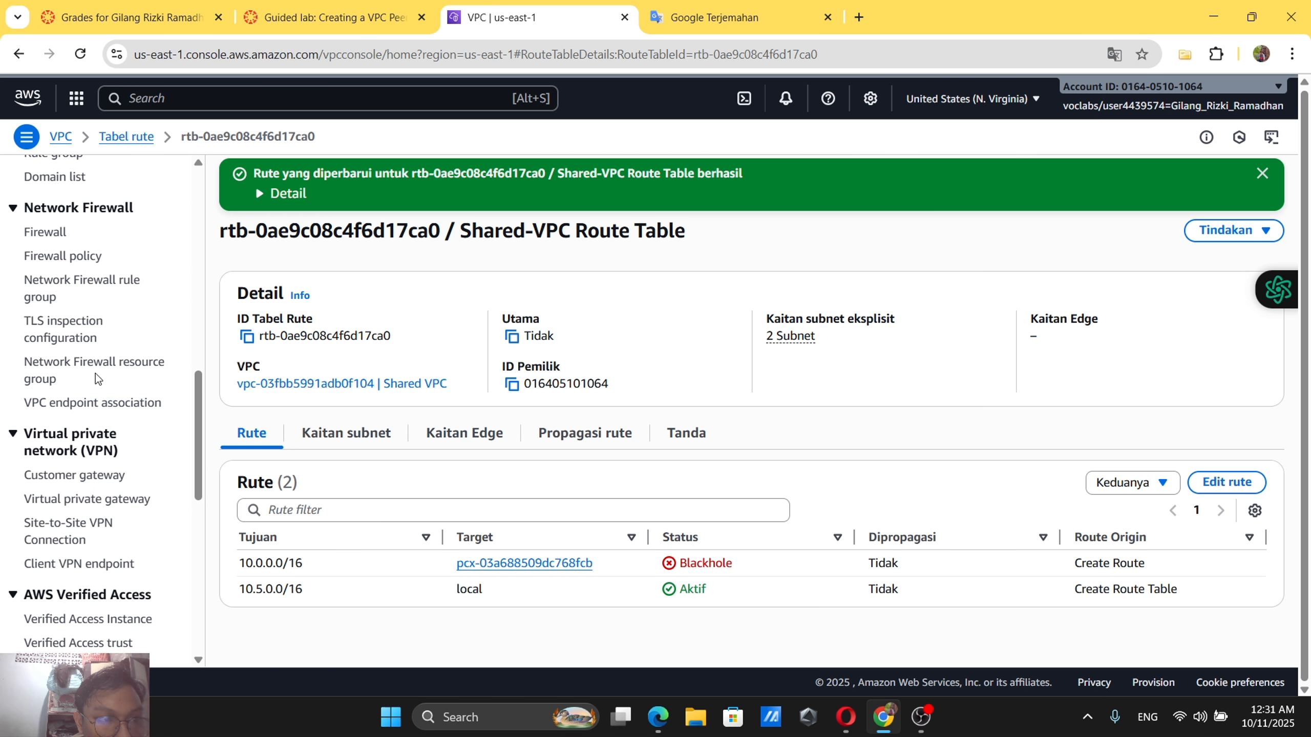
pyautogui.scroll(3, 101, 344)
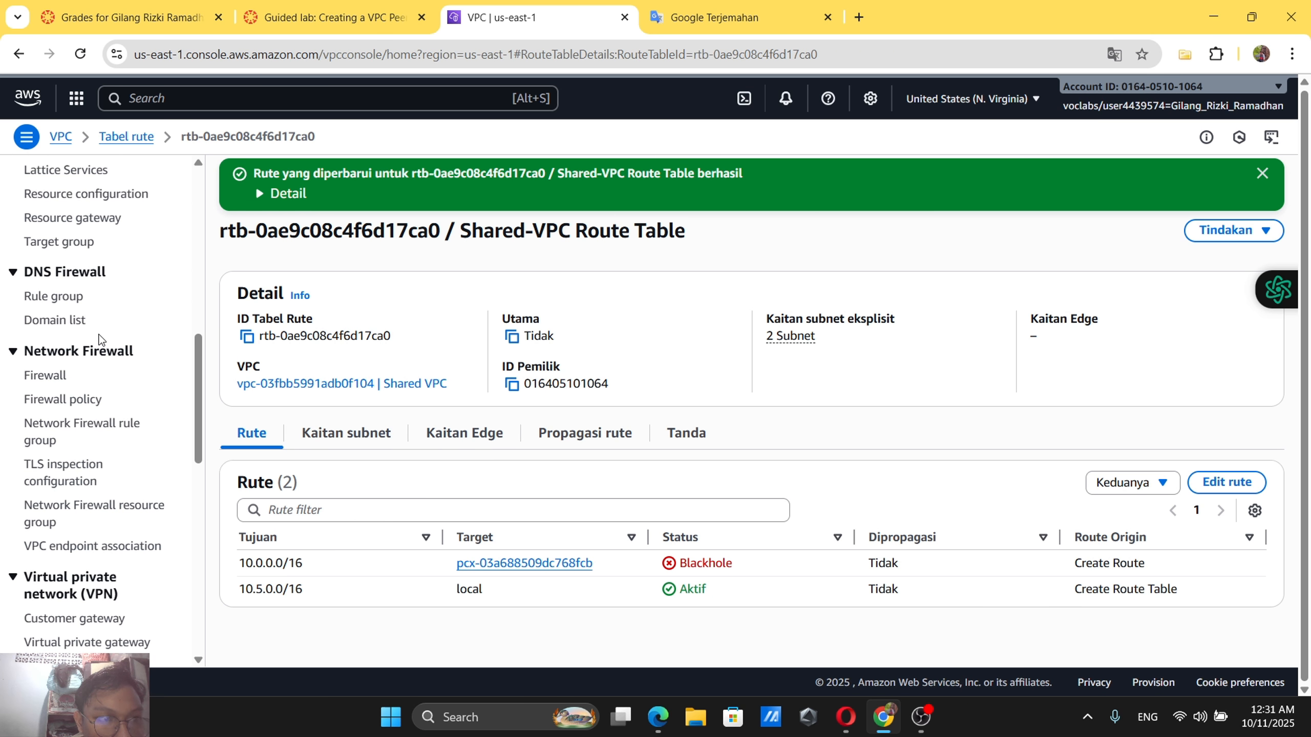
pyautogui.scroll(1, 101, 340)
pyautogui.scroll(6, 101, 340)
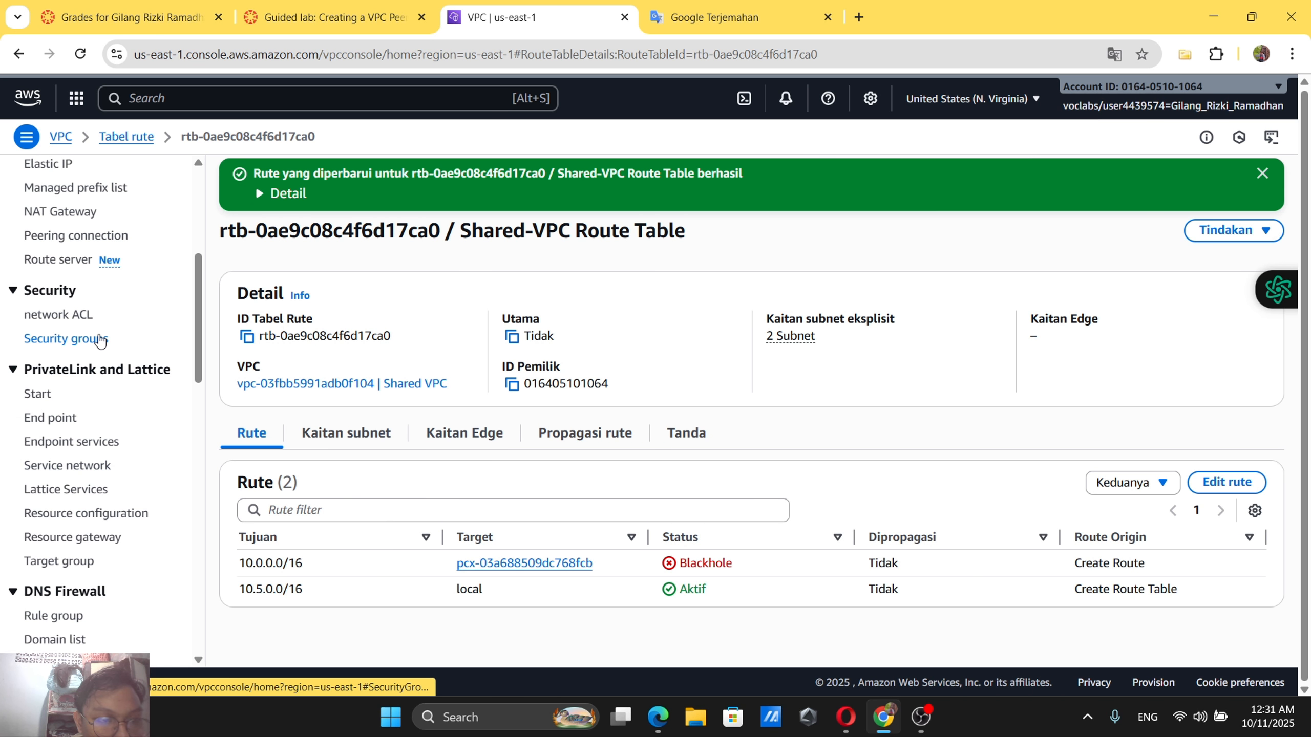
pyautogui.scroll(3, 101, 340)
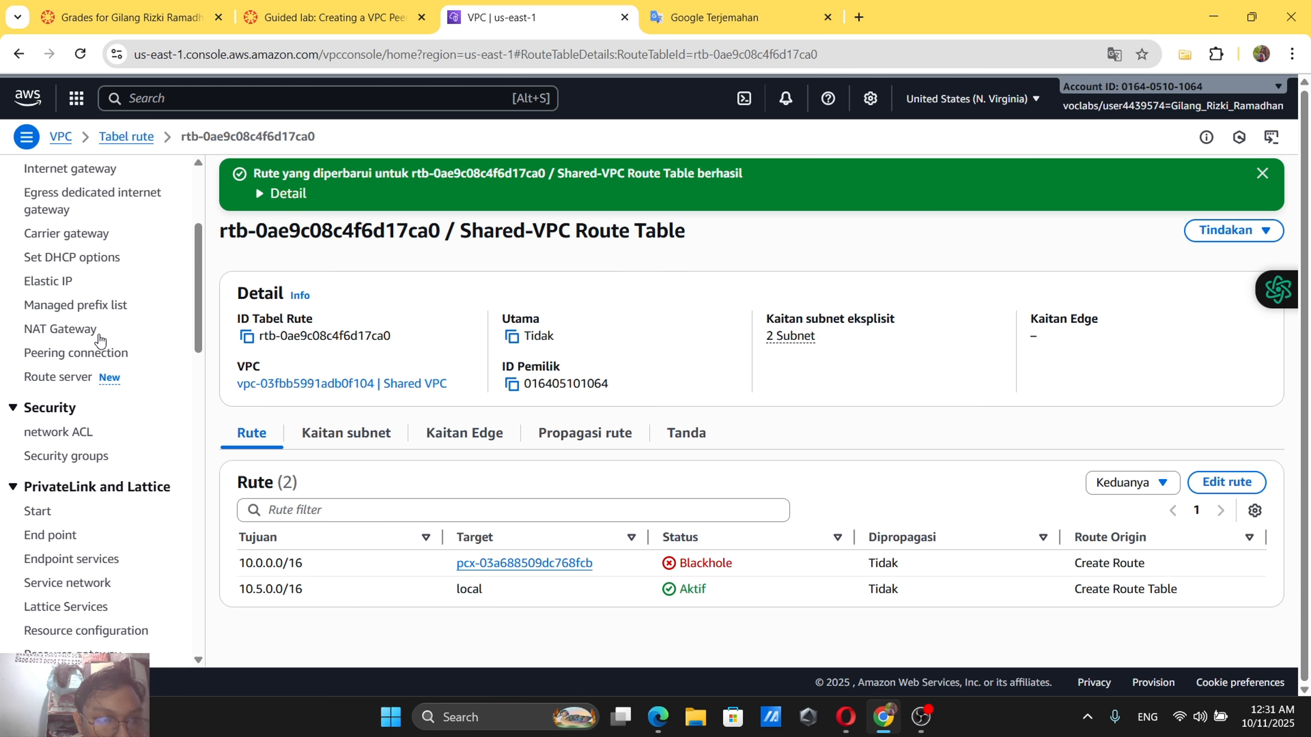
# Recheck step 13 of the lab instructions, list the account's VPCs, and select Shared VPC.
pyautogui.click(308, 10)
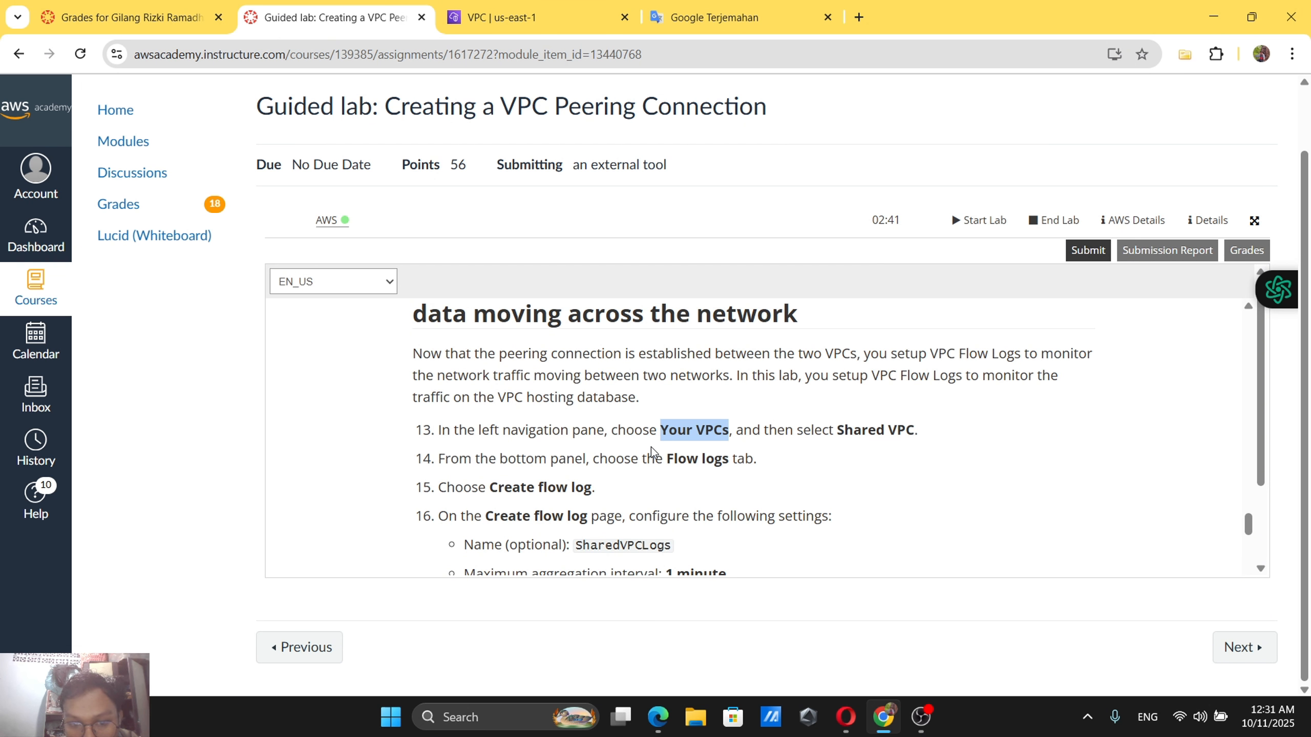
pyautogui.click(493, 13)
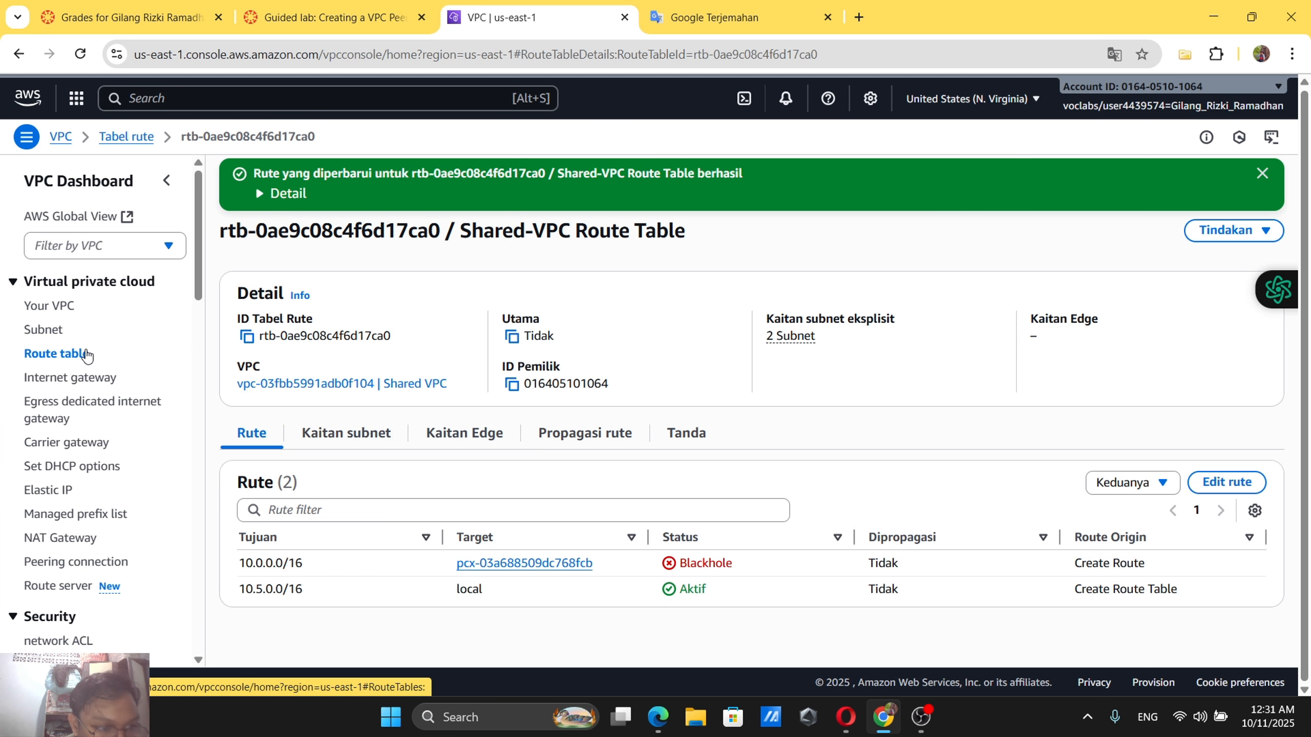
pyautogui.click(54, 309)
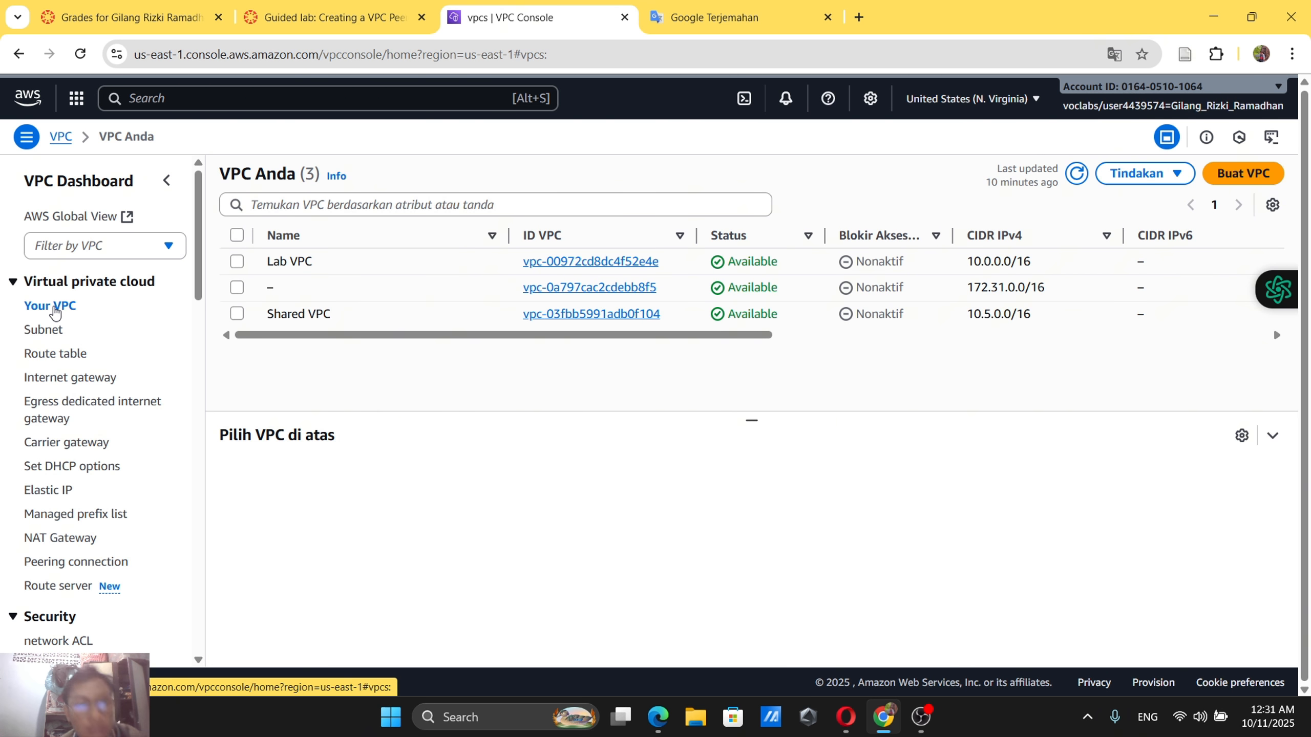
pyautogui.click(297, 10)
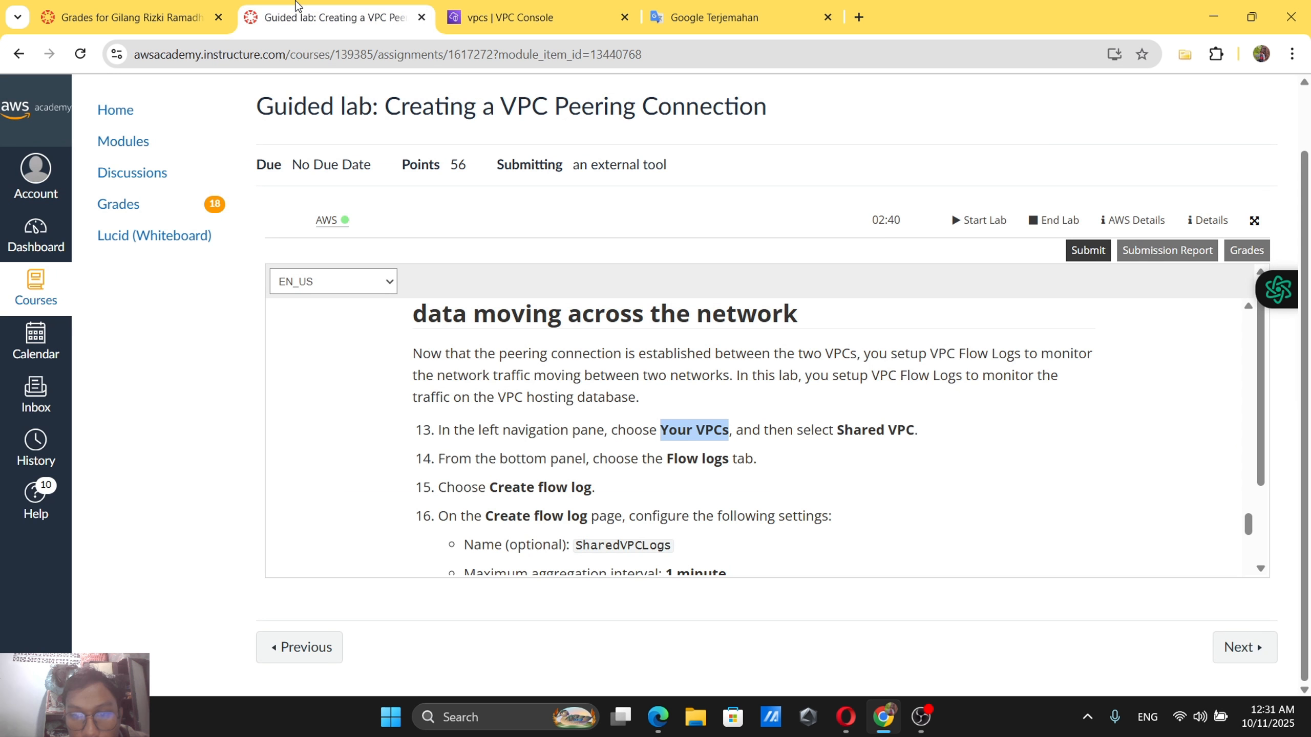
pyautogui.click(522, 8)
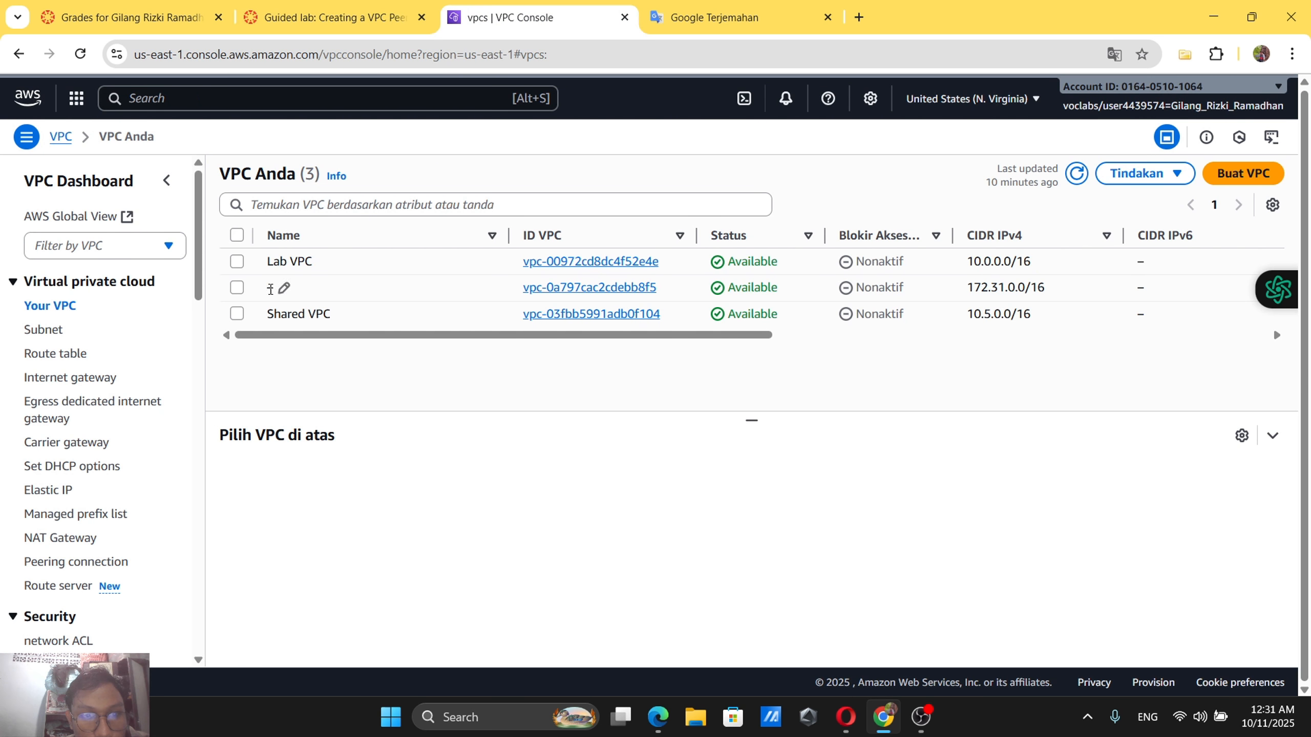
pyautogui.click(237, 314)
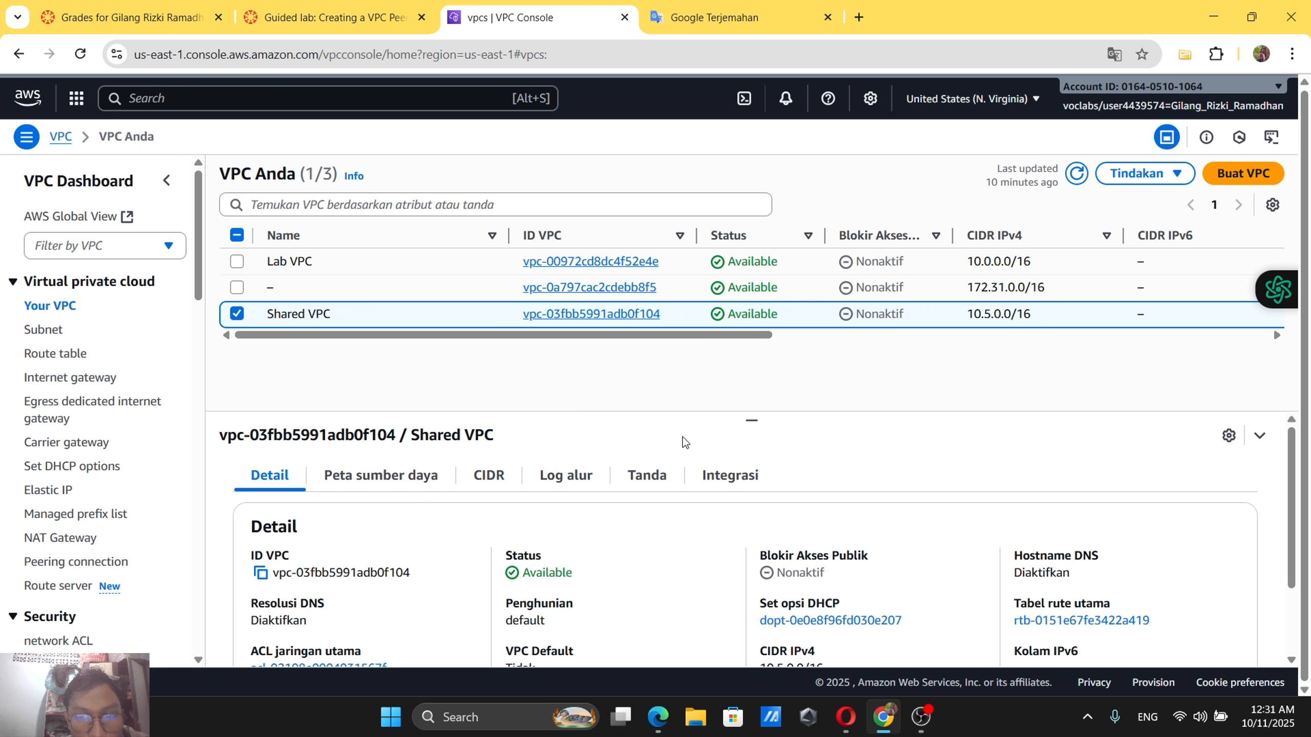
# Show the flow logs (Log alur) of Shared VPC and start creating a new flow log as in step 15.
pyautogui.click(575, 483)
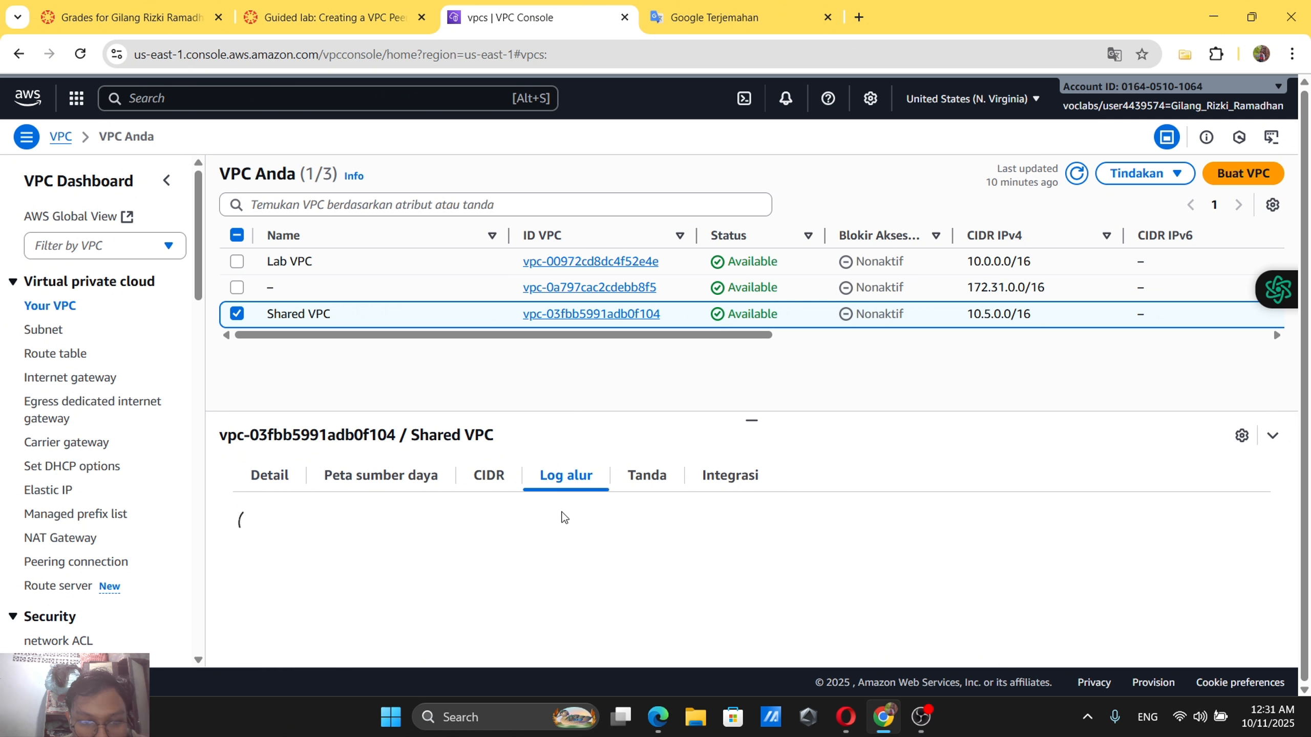
pyautogui.click(330, 17)
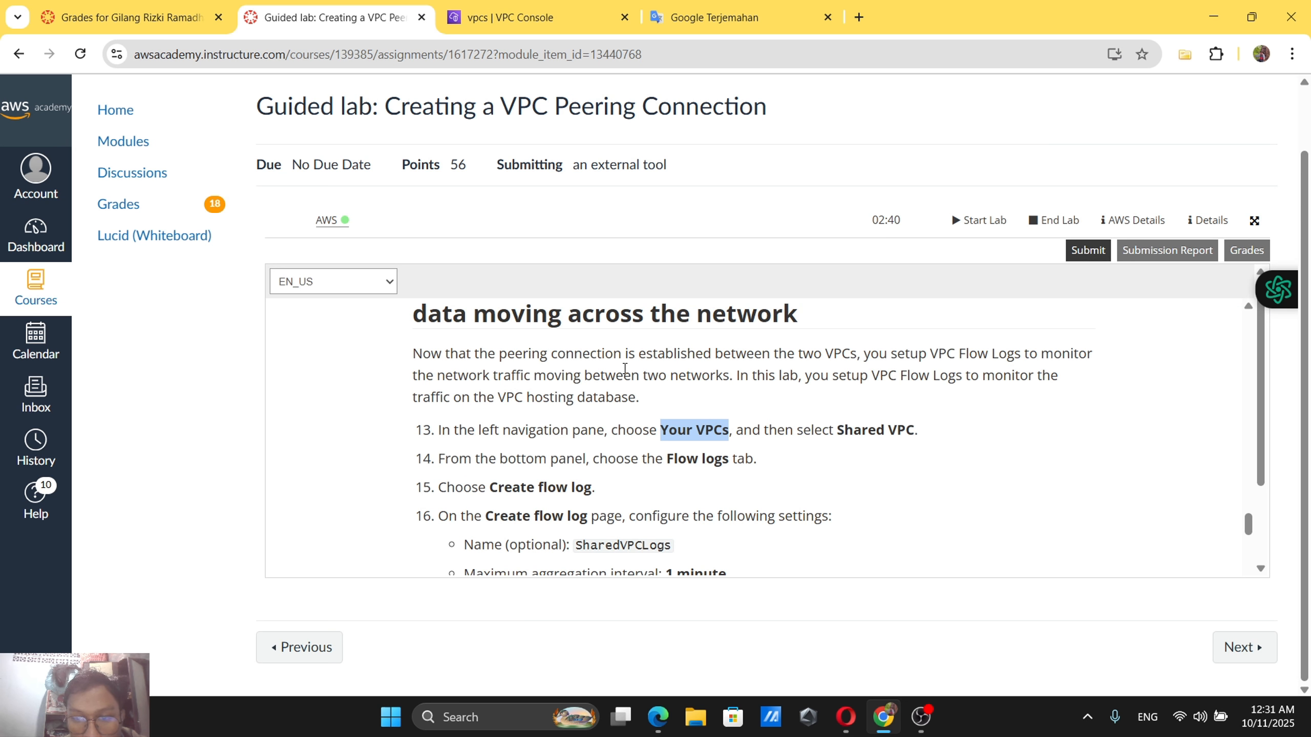
pyautogui.click(485, 3)
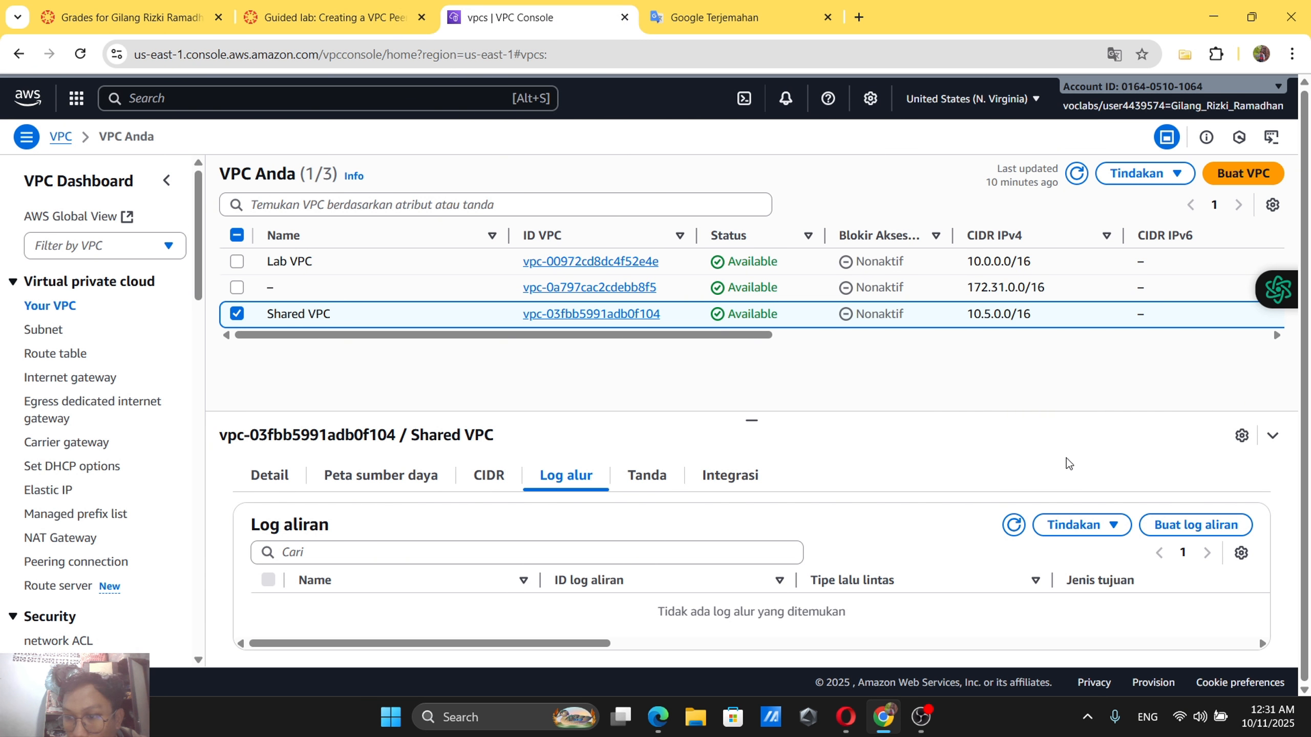
pyautogui.click(1187, 523)
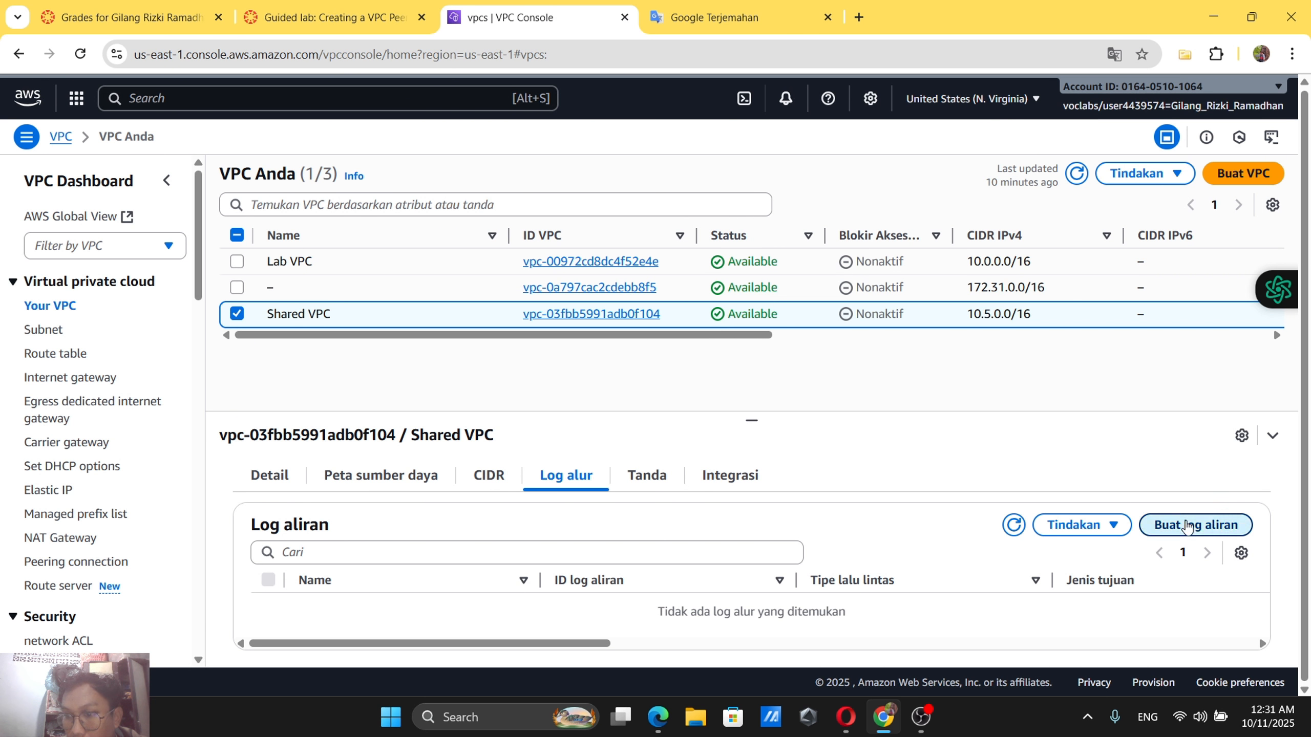
# Name the new flow log SharedVPCLogs, copying the name from step 16 of the lab instructions.
pyautogui.click(370, 5)
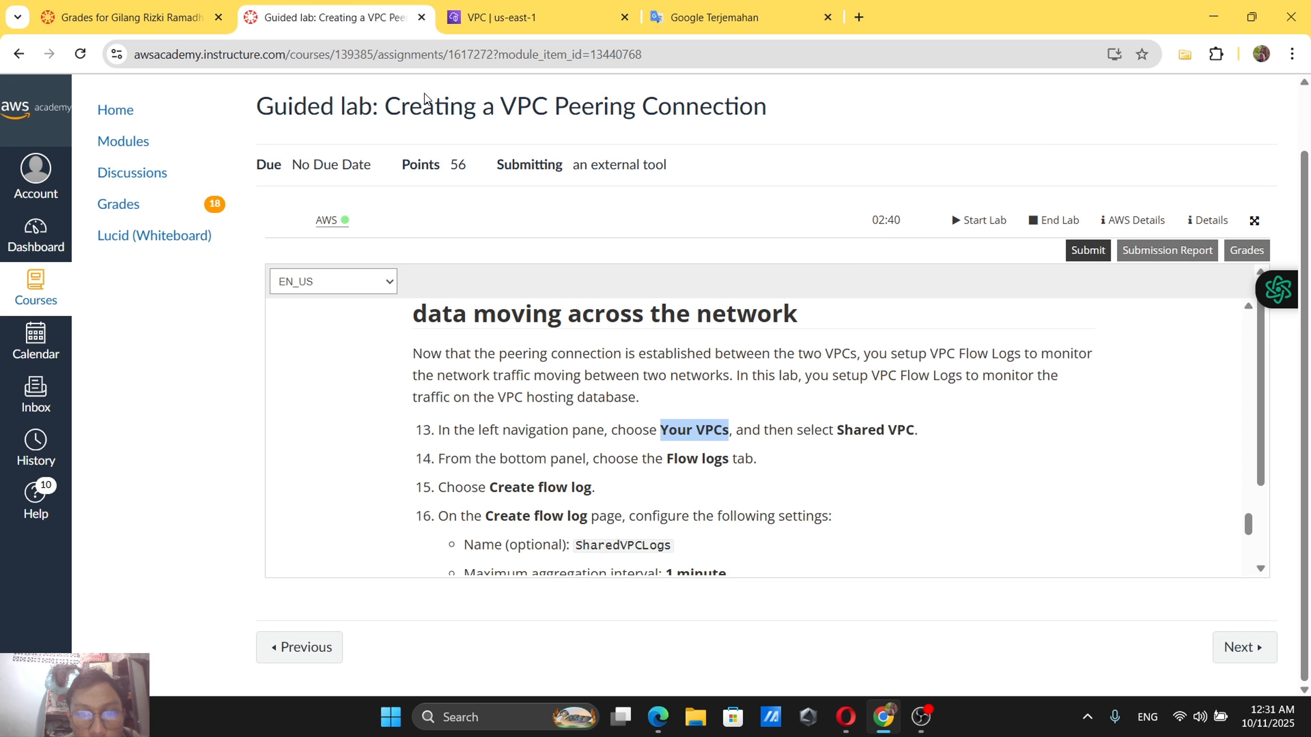
pyautogui.scroll(-1, 692, 474)
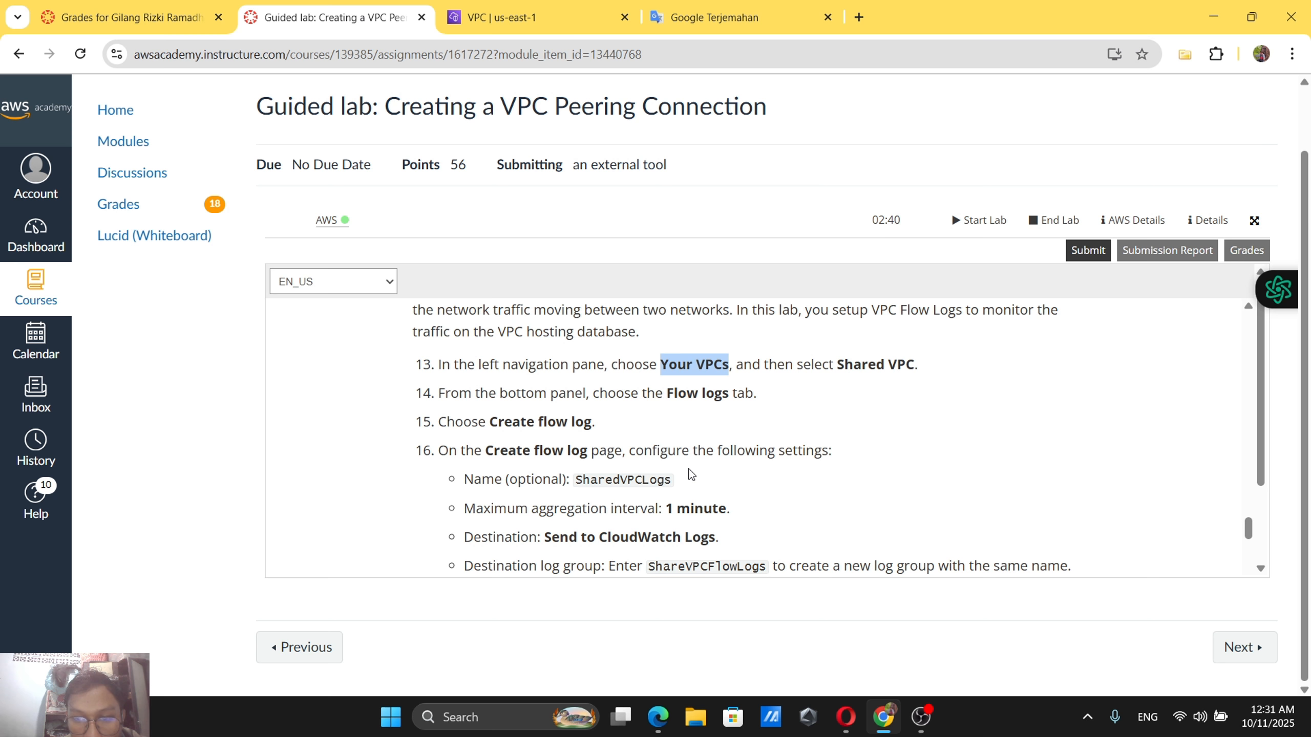
pyautogui.scroll(-1, 692, 475)
pyautogui.moveTo(578, 444); pyautogui.dragTo(677, 447)
pyautogui.hotkey('ctrl', 'c')
pyautogui.hotkey('ctrl', 'Tab')
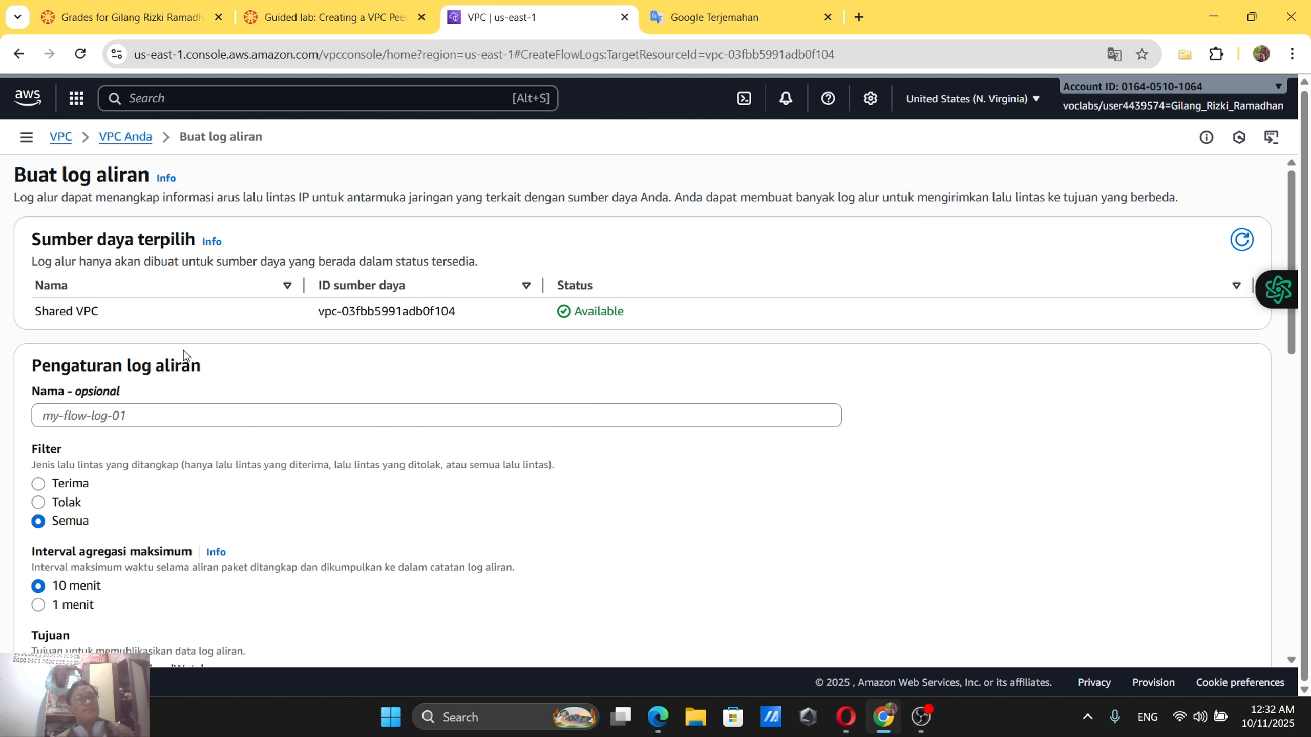
pyautogui.click(139, 411)
pyautogui.hotkey('ctrl', 'v')
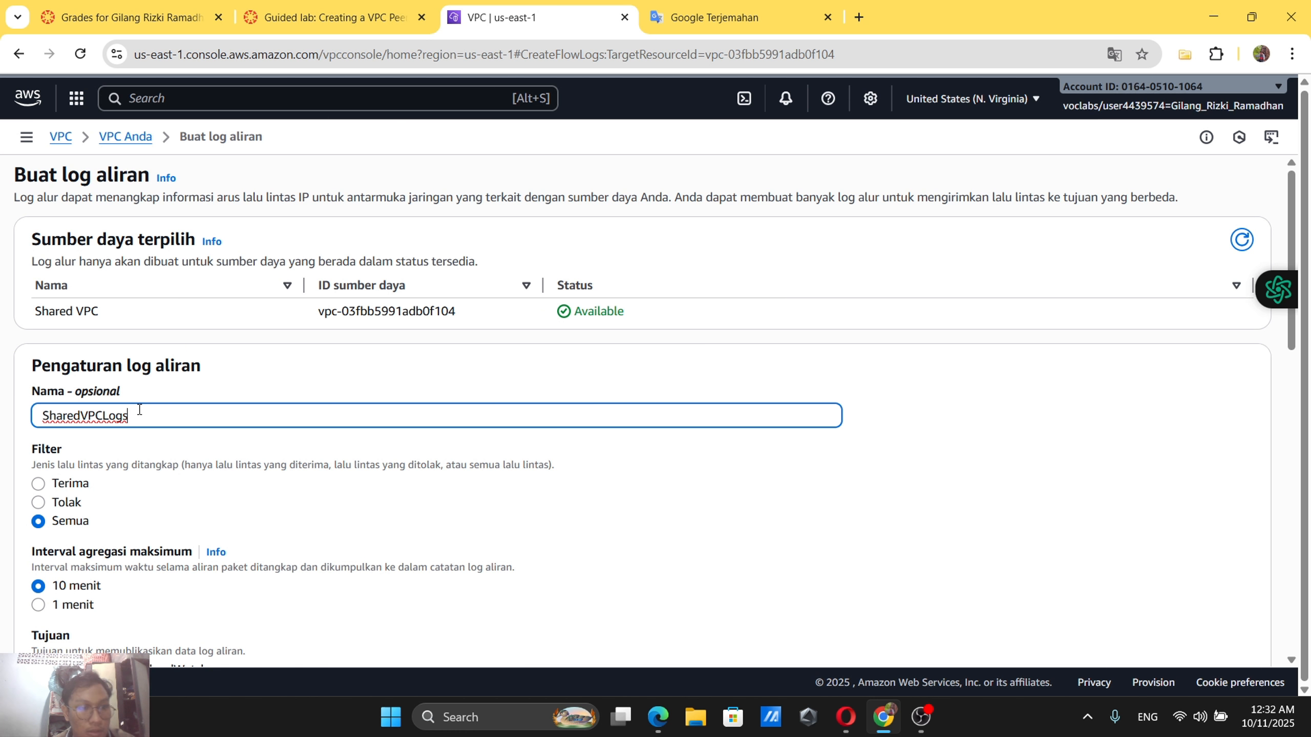
# Compare the flow log settings listed in step 16 of the lab instructions with the fields on the flow log creation form.
pyautogui.hotkey('ctrl', 'shift', 'Tab')
pyautogui.scroll(-2, 668, 404)
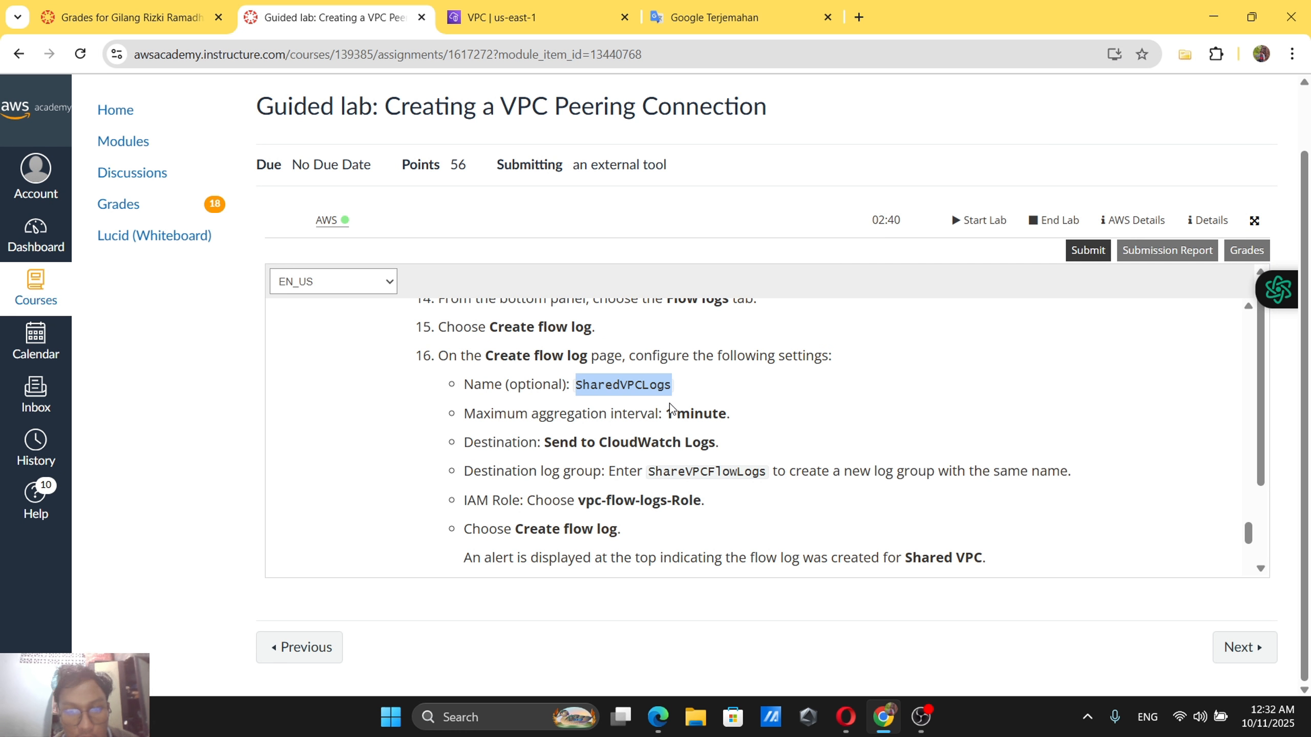
pyautogui.moveTo(665, 413); pyautogui.dragTo(754, 408)
pyautogui.click(368, 414)
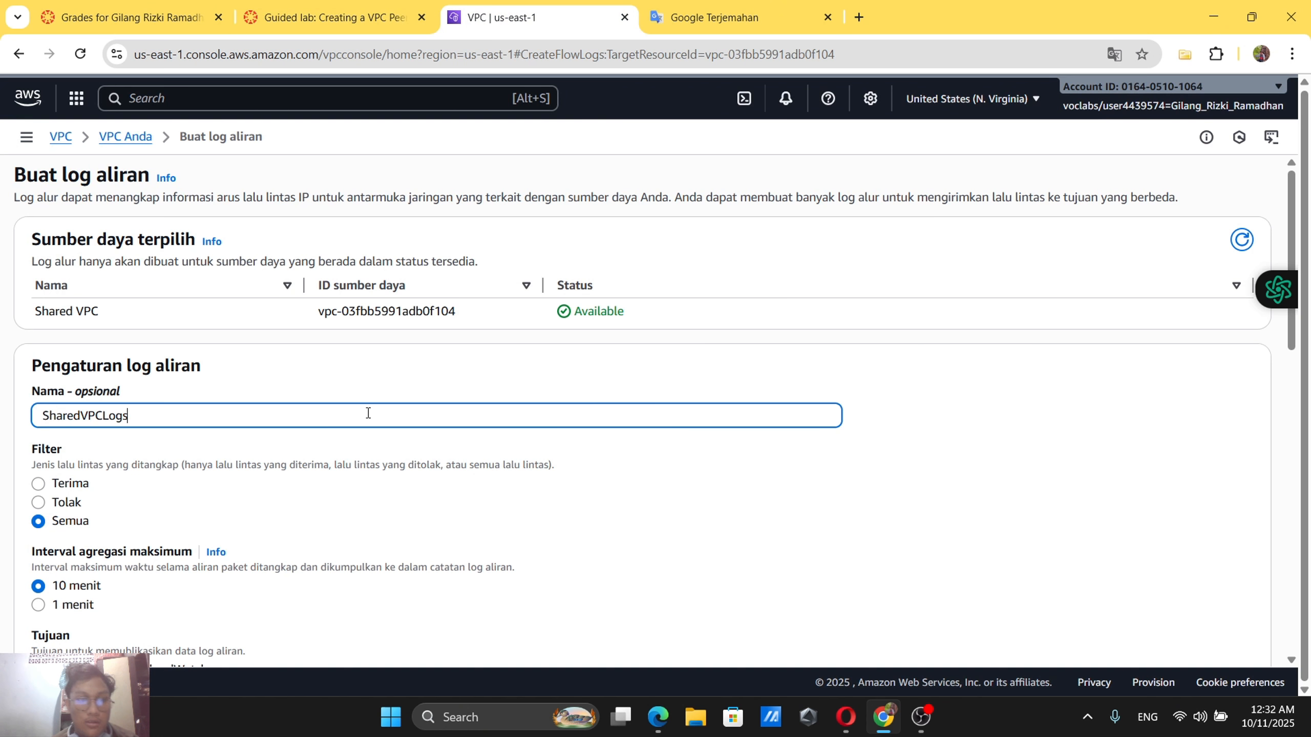
pyautogui.scroll(-4, 336, 433)
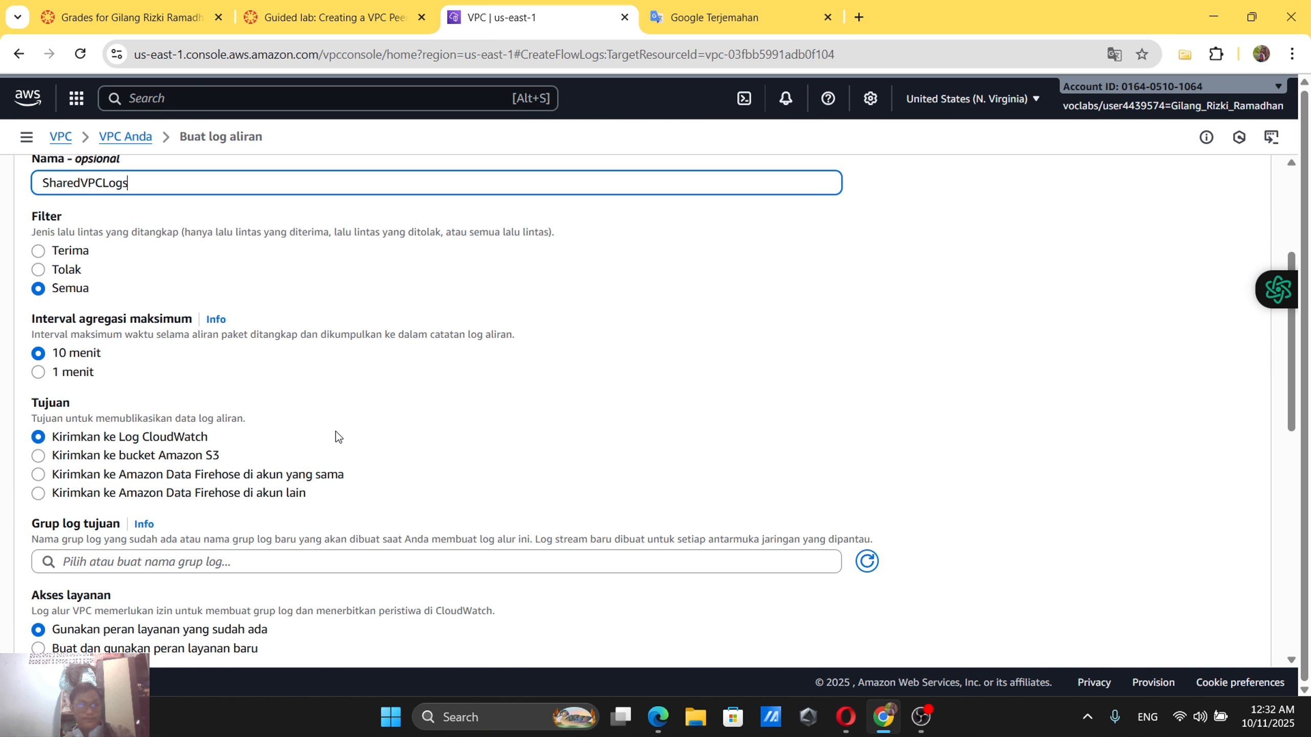
pyautogui.scroll(-4, 336, 432)
pyautogui.scroll(-2, 336, 431)
pyautogui.scroll(-5, 336, 431)
pyautogui.scroll(7, 336, 431)
pyautogui.click(335, 17)
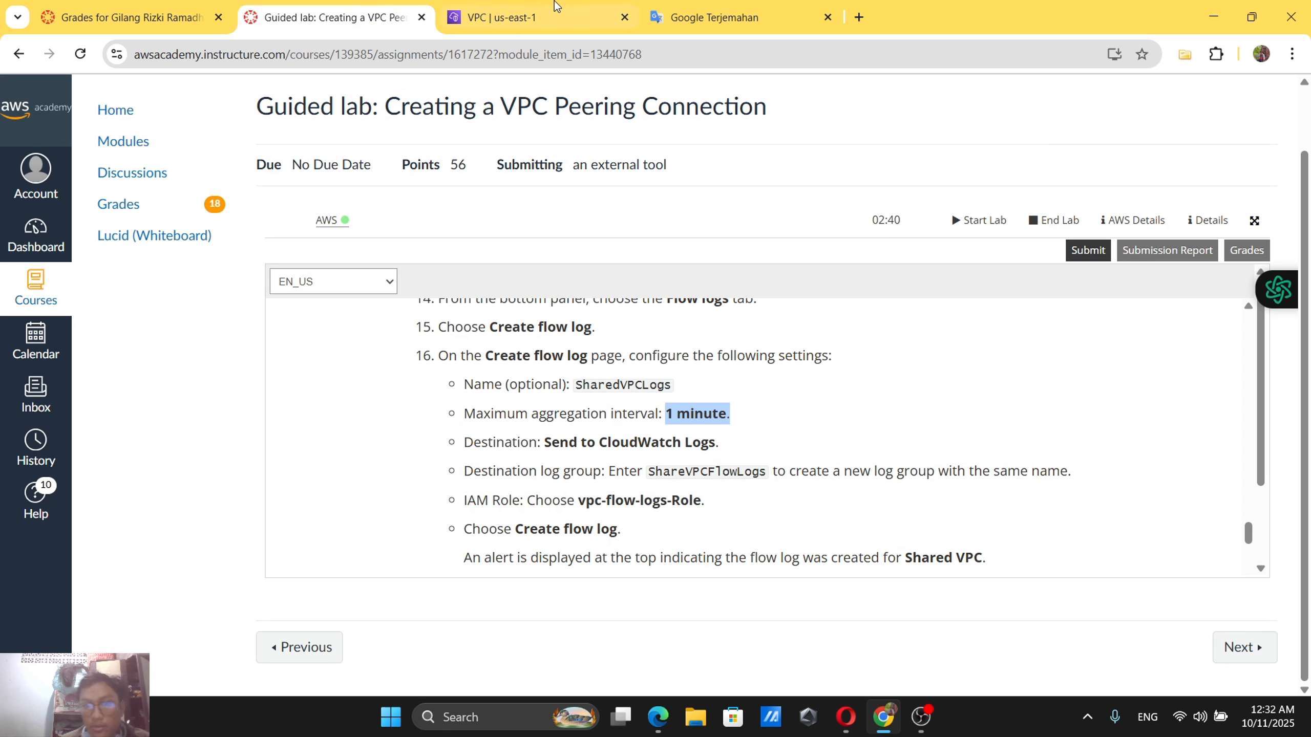
pyautogui.click(516, 17)
pyautogui.scroll(4, 463, 233)
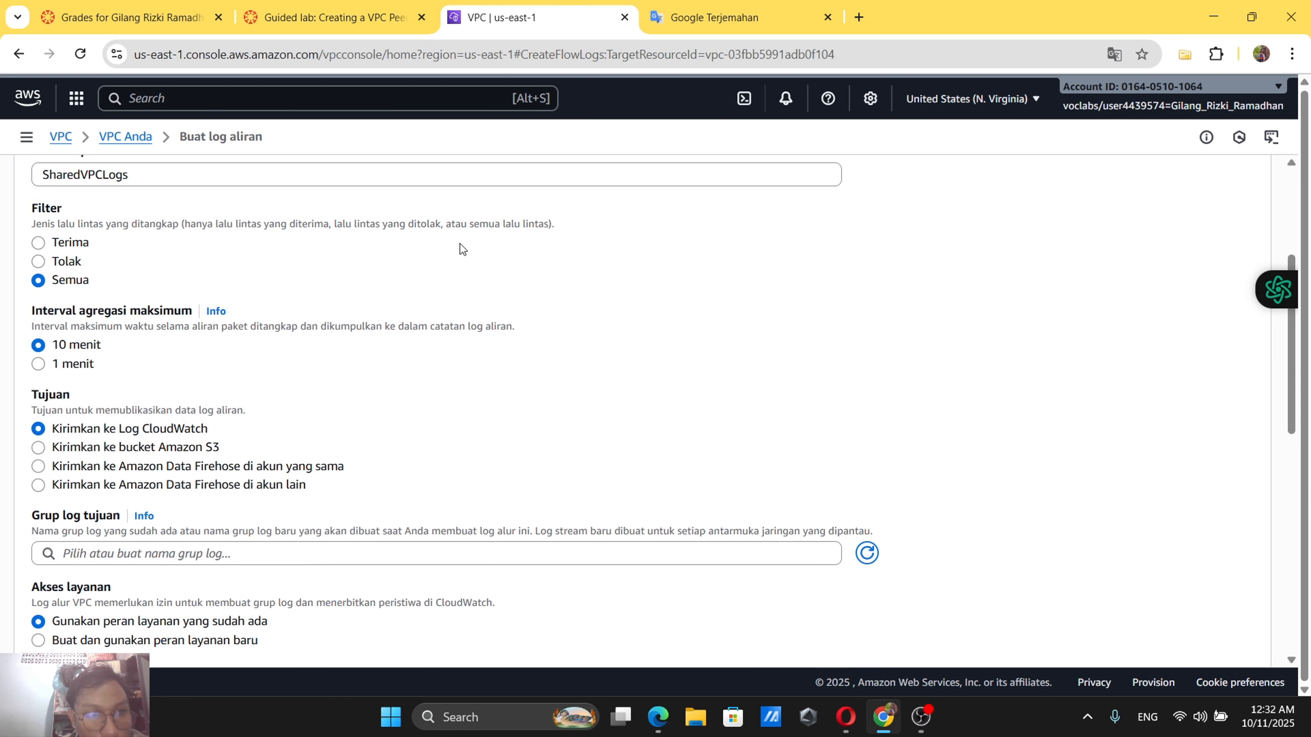
# Translate the flow log creation page from Indonesian into English with the browser's page translation.
pyautogui.click(1292, 54)
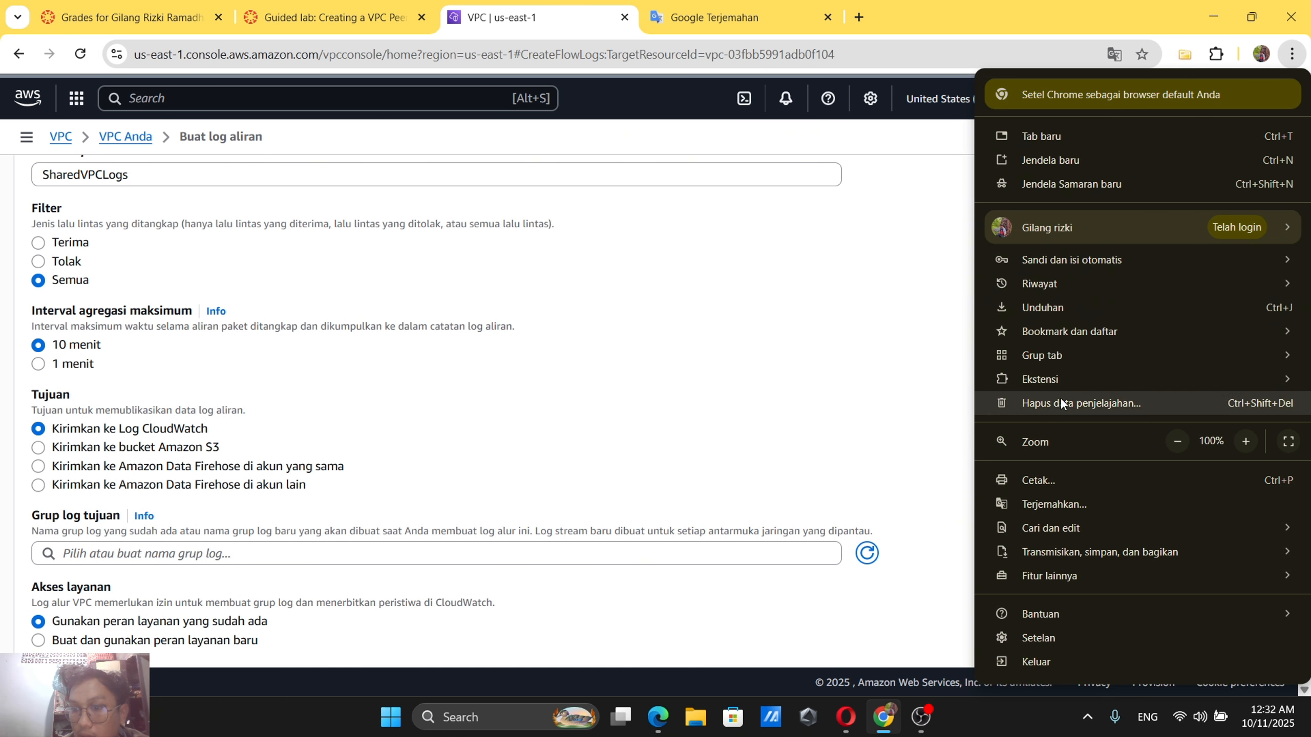
pyautogui.click(1063, 502)
pyautogui.click(916, 78)
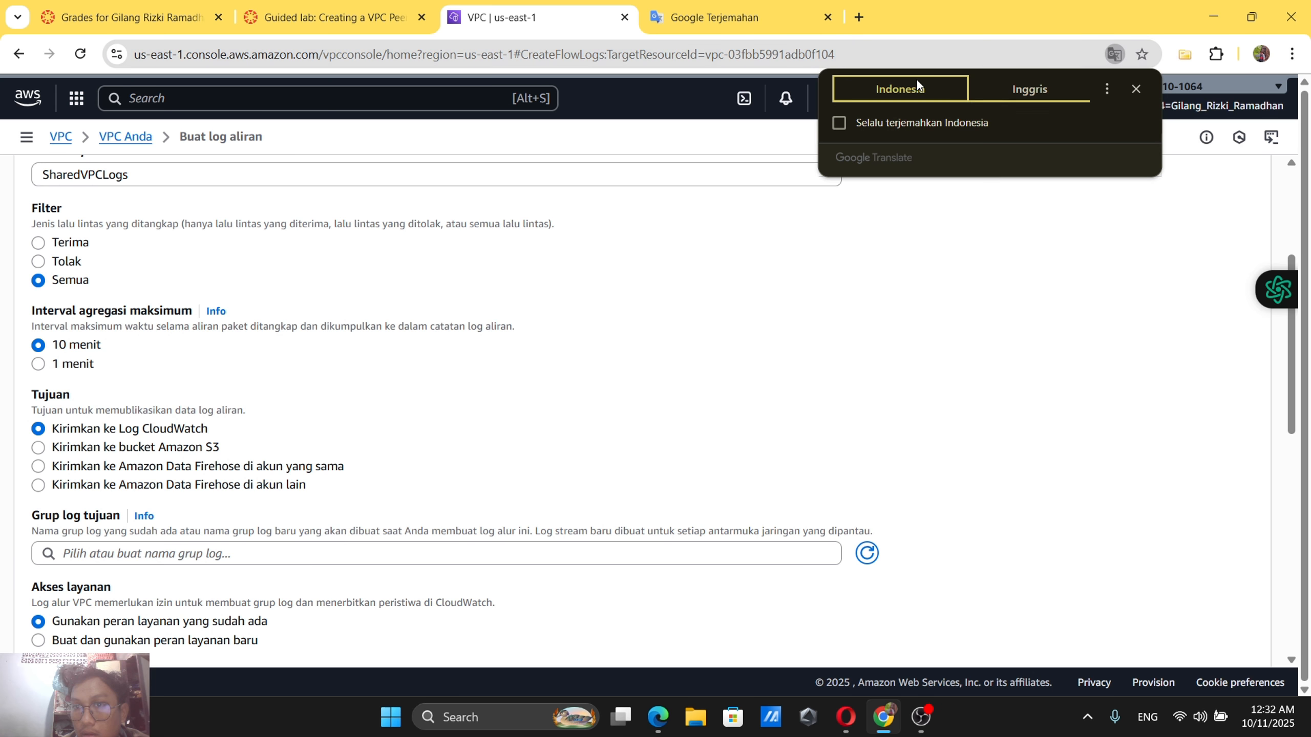
pyautogui.click(1020, 84)
# Set the flow log's maximum aggregation interval to 1 minute.
pyautogui.scroll(2, 626, 324)
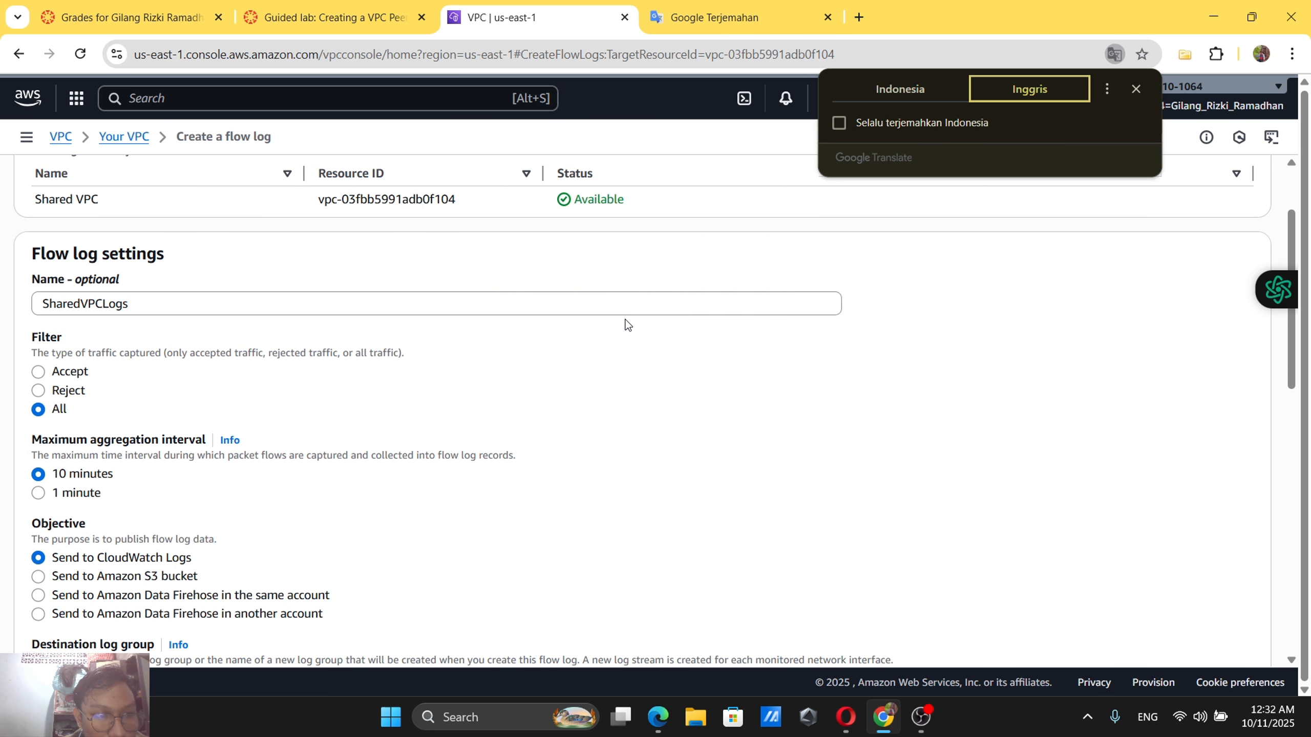
pyautogui.scroll(2, 625, 314)
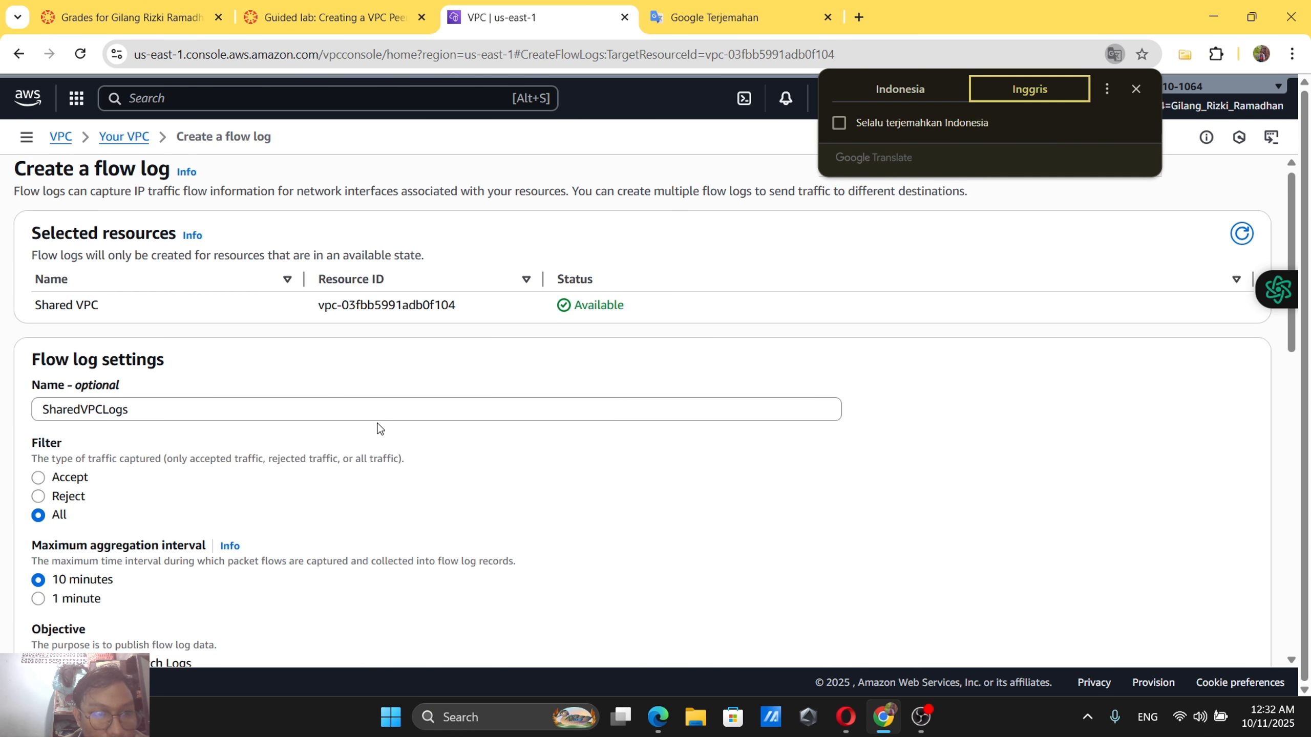
pyautogui.scroll(-3, 240, 398)
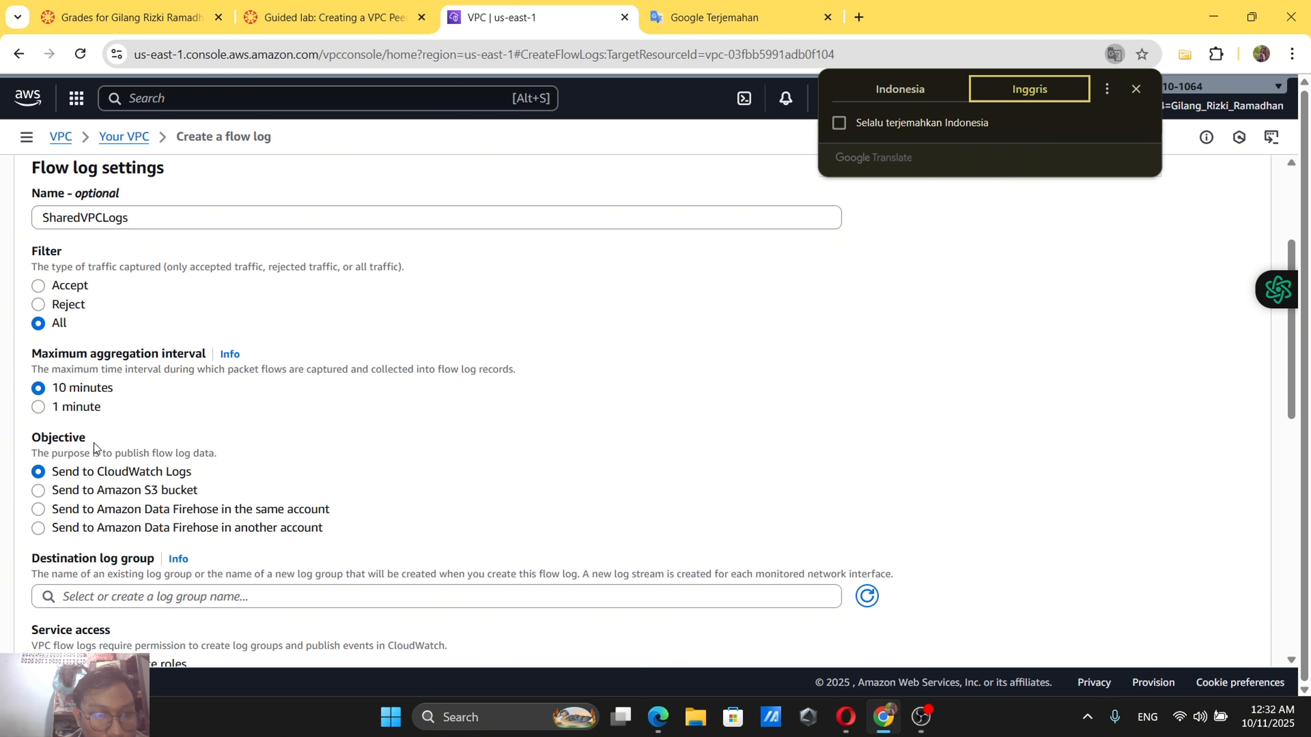
pyautogui.click(40, 406)
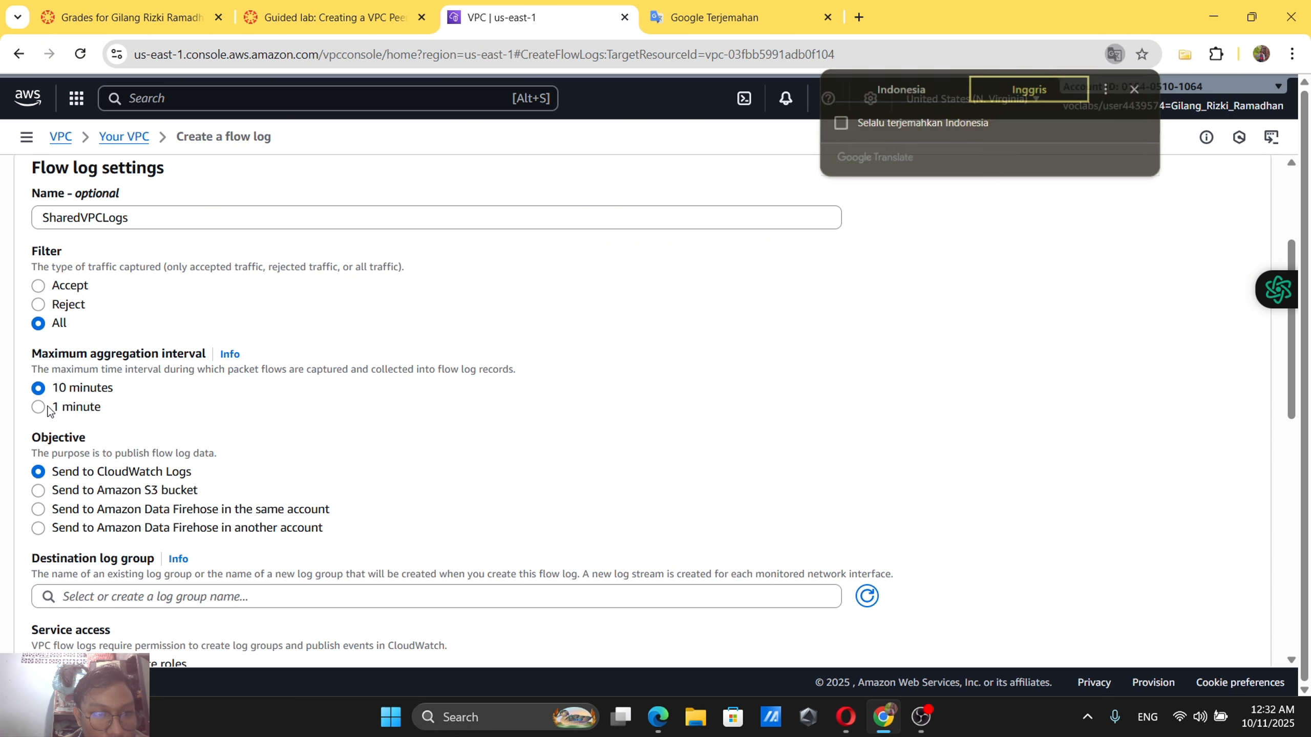
pyautogui.scroll(-3, 334, 201)
# Copy "Send to CloudWatch Logs" from step 16 of the lab instructions and use it as the destination log group name.
pyautogui.click(391, 10)
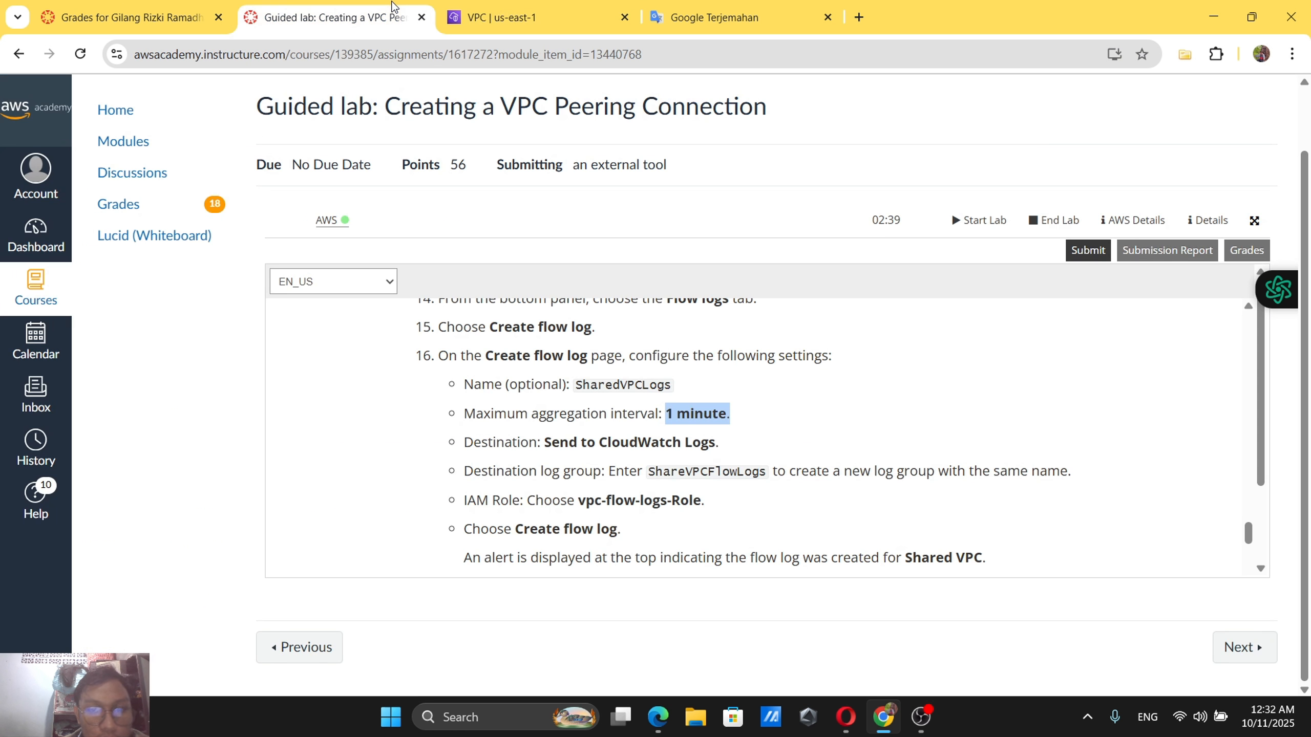
pyautogui.click(445, 10)
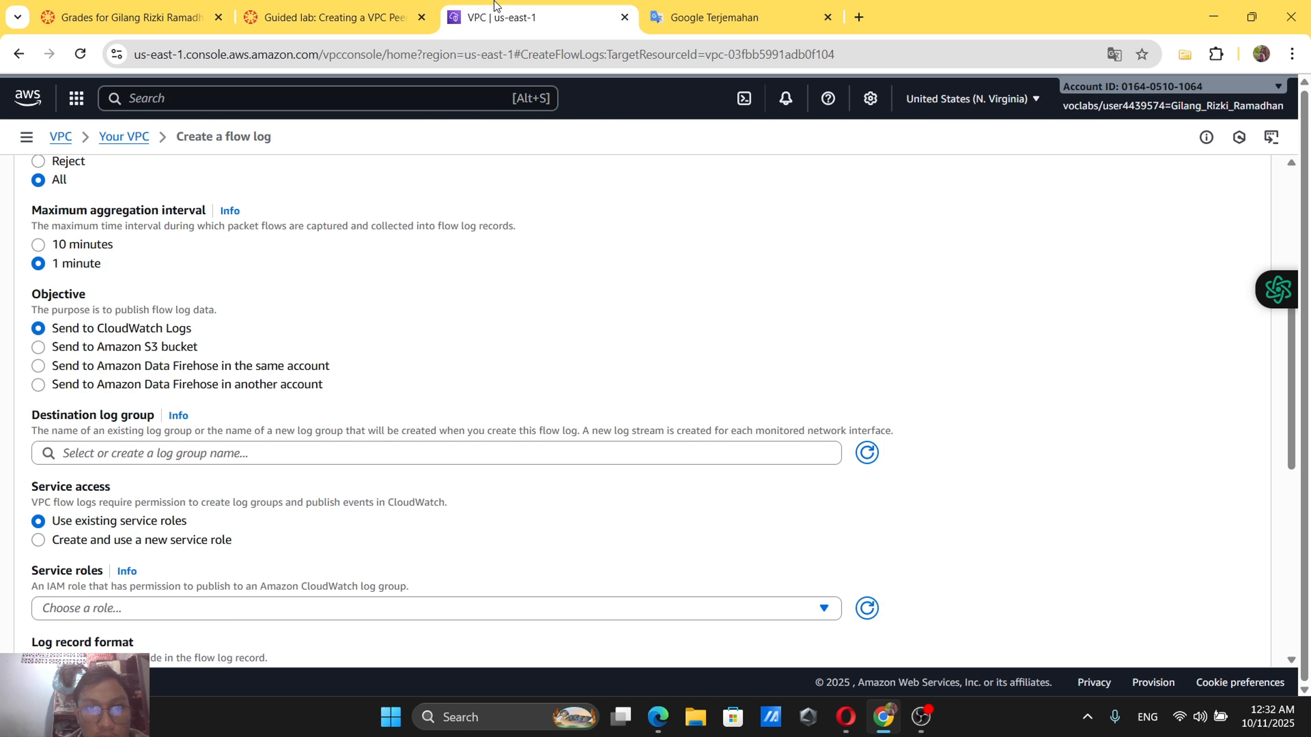
pyautogui.click(175, 453)
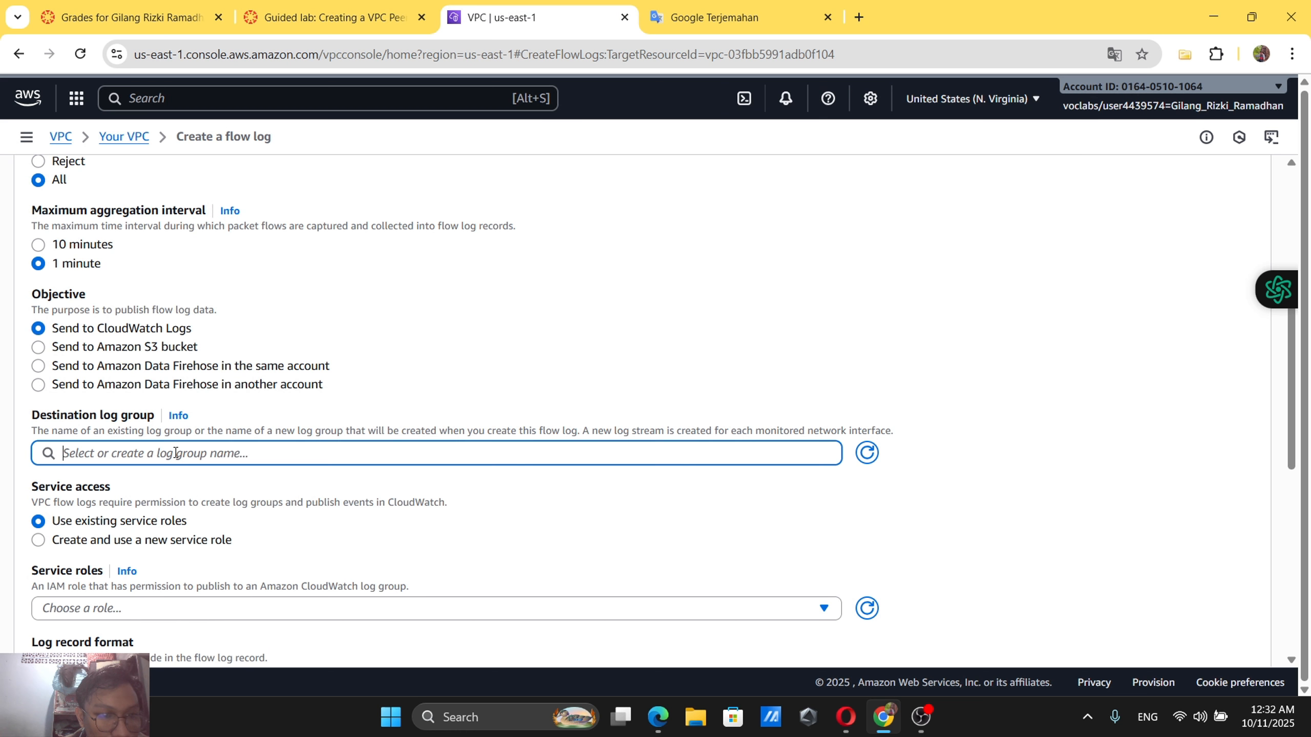
pyautogui.click(330, 17)
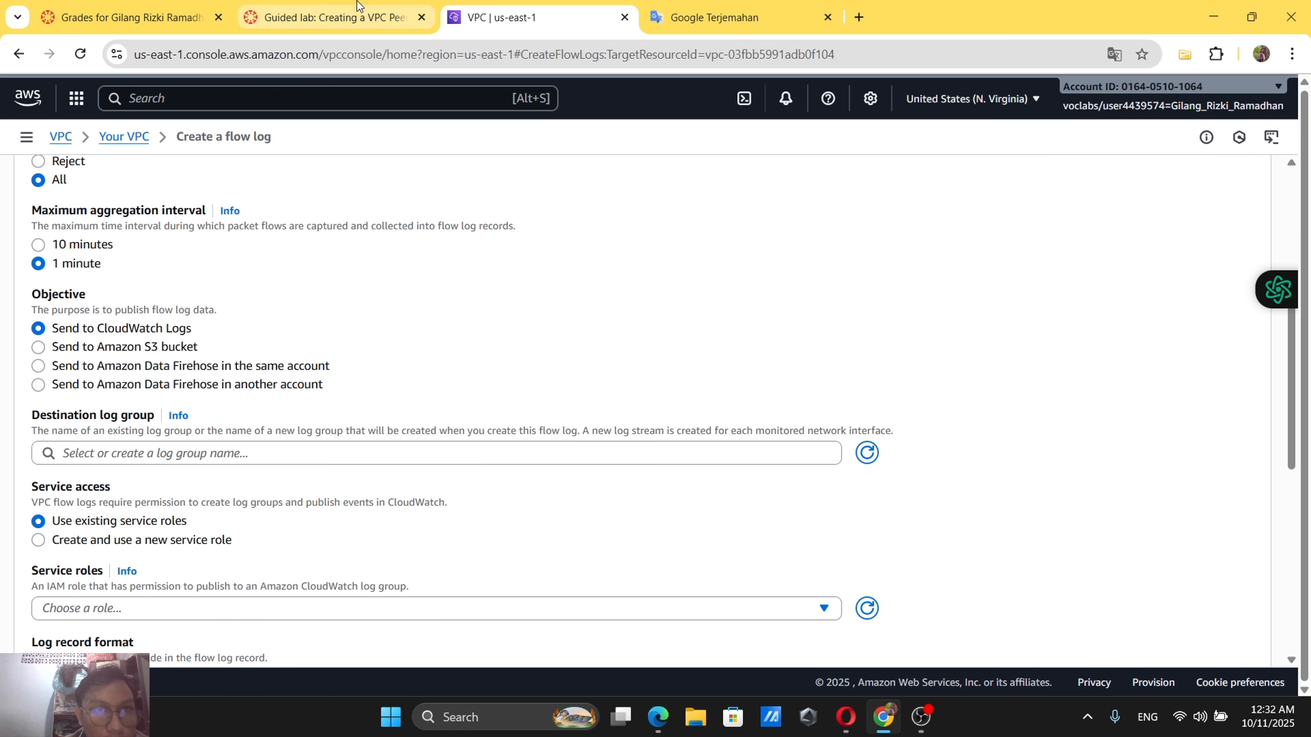
pyautogui.moveTo(545, 443); pyautogui.dragTo(717, 442)
pyautogui.hotkey('ctrl', 'c')
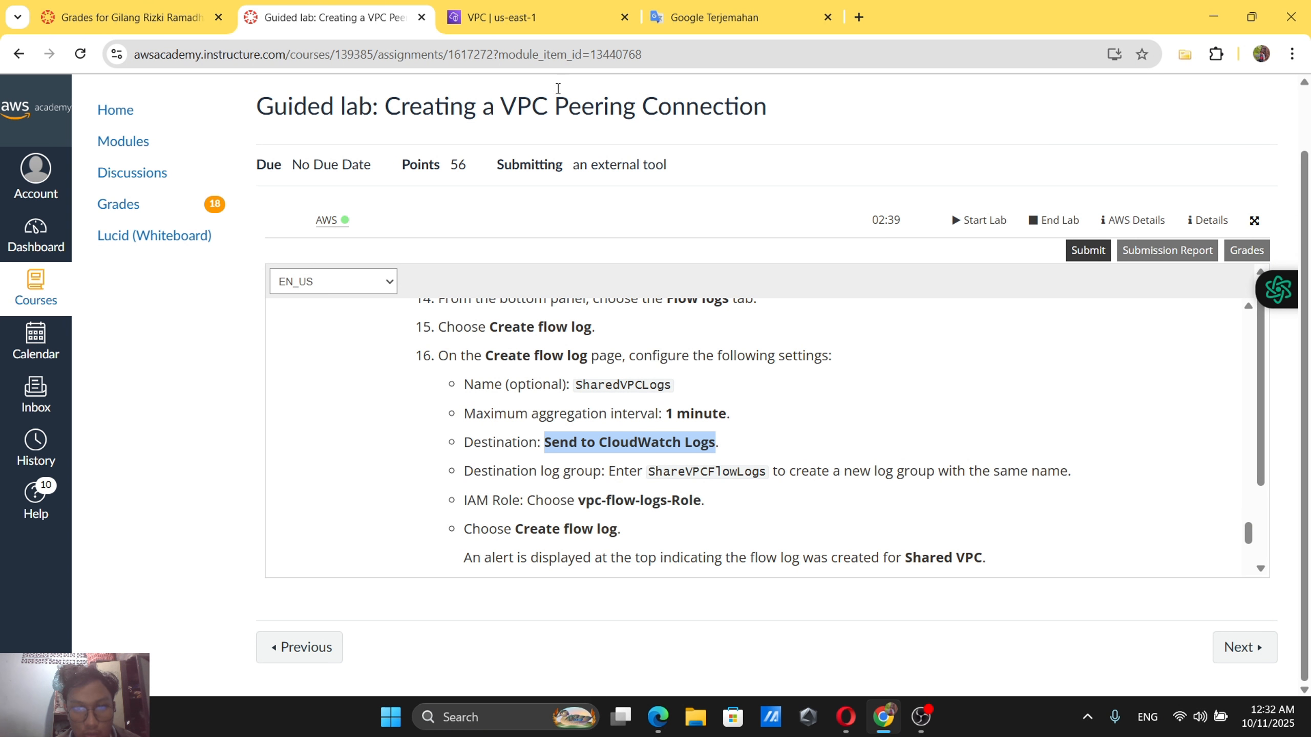
pyautogui.click(510, 20)
pyautogui.hotkey('ctrl', 'v')
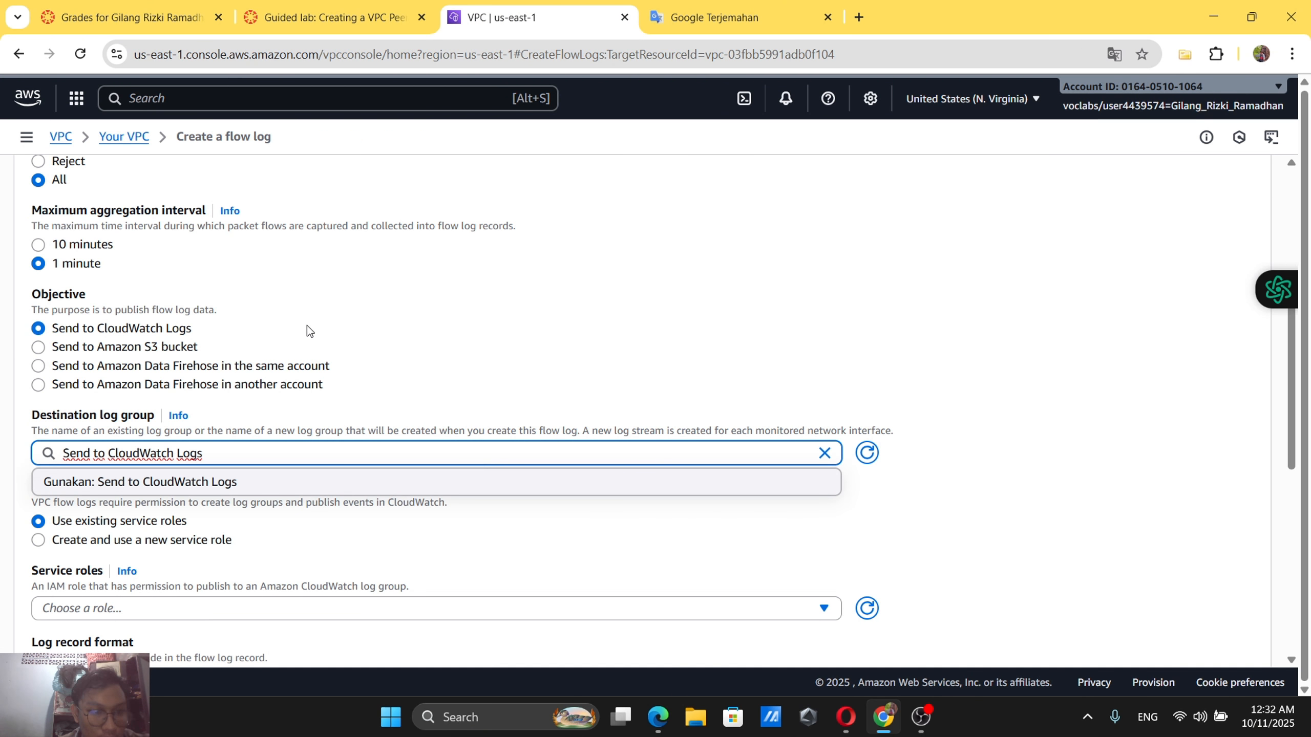
pyautogui.click(234, 476)
pyautogui.scroll(-2, 233, 476)
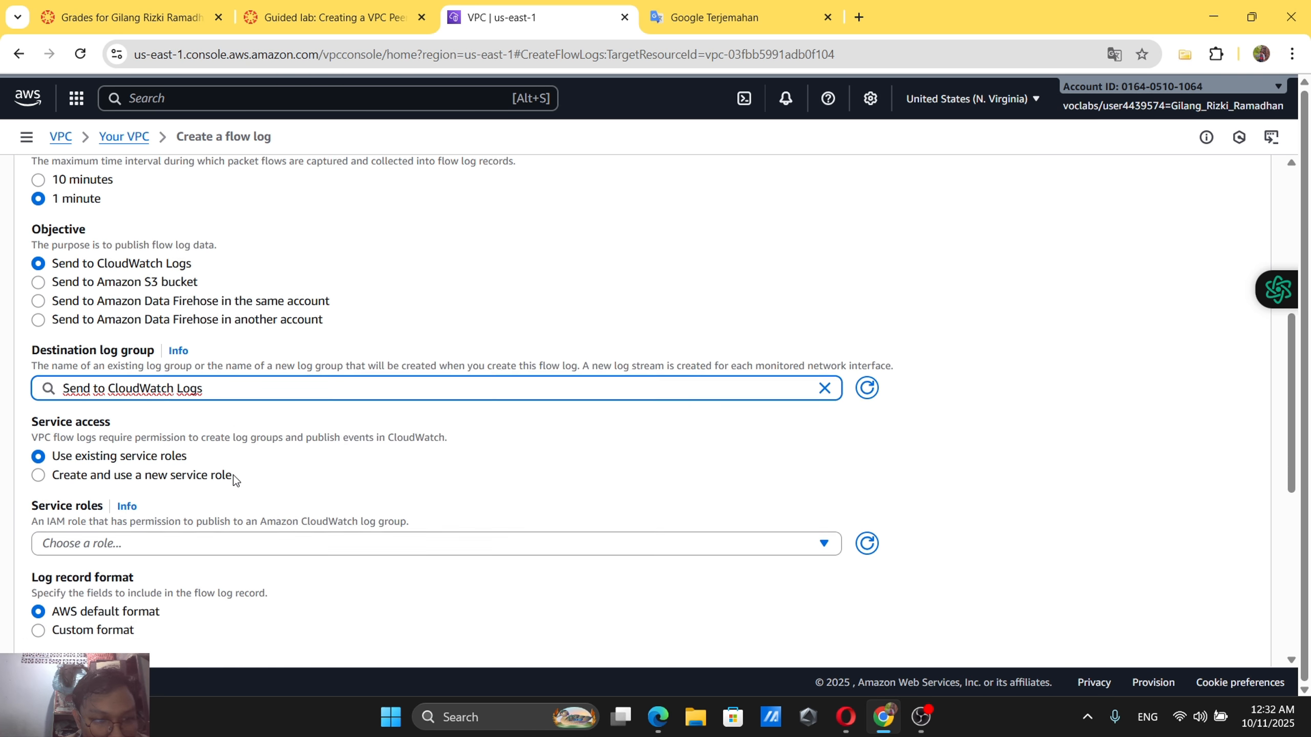
# Return to step 16 of the lab instructions and select the log group name ShareVPCFlowLogs for copying.
pyautogui.click(331, 17)
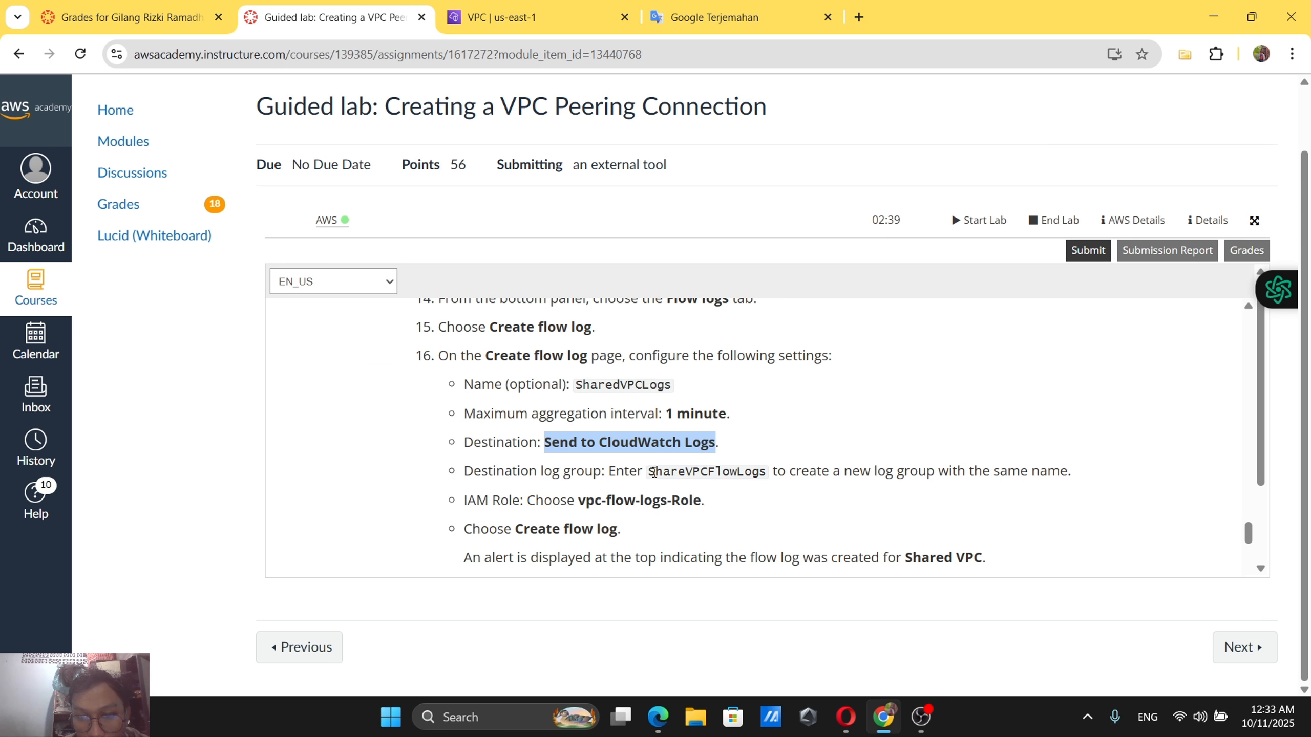
pyautogui.moveTo(652, 472); pyautogui.dragTo(754, 473)
pyautogui.moveTo(654, 475); pyautogui.dragTo(766, 473)
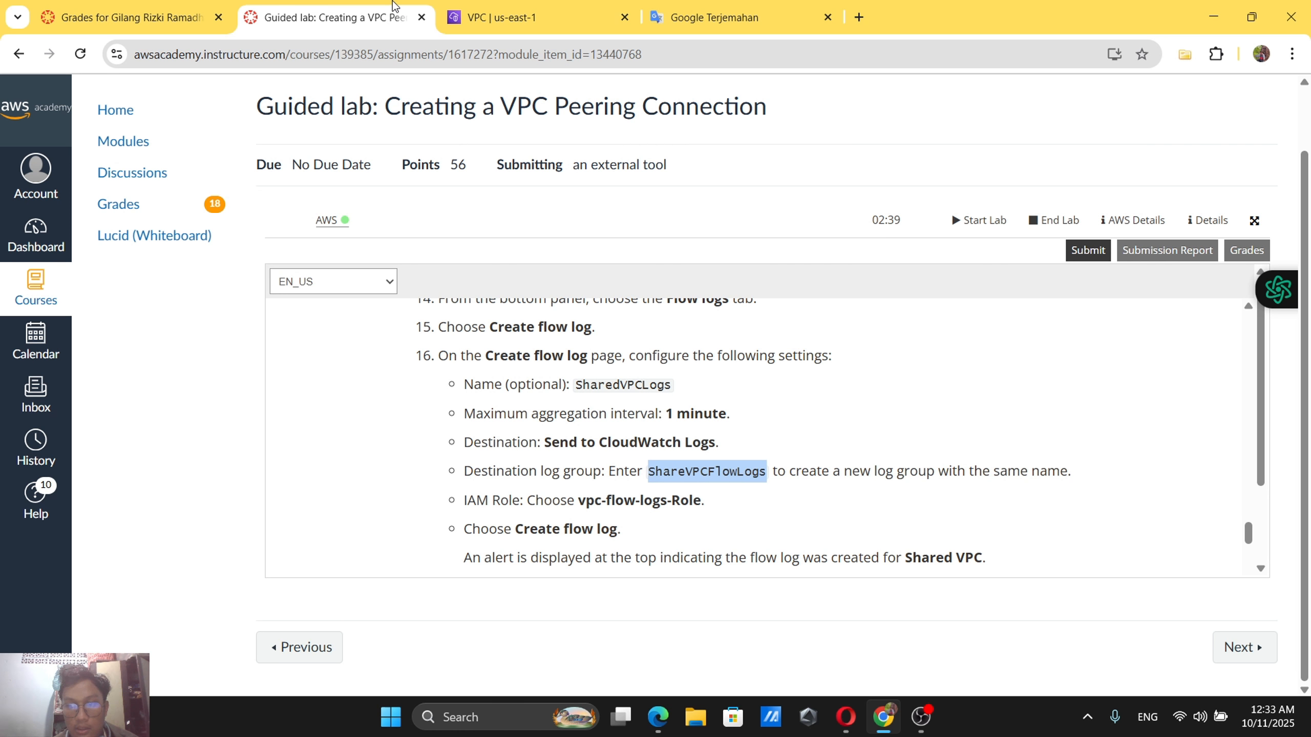
# Set the flow log's destination log group to ShareVPCFlowLogs, as specified in the lab instructions.
pyautogui.click(490, 17)
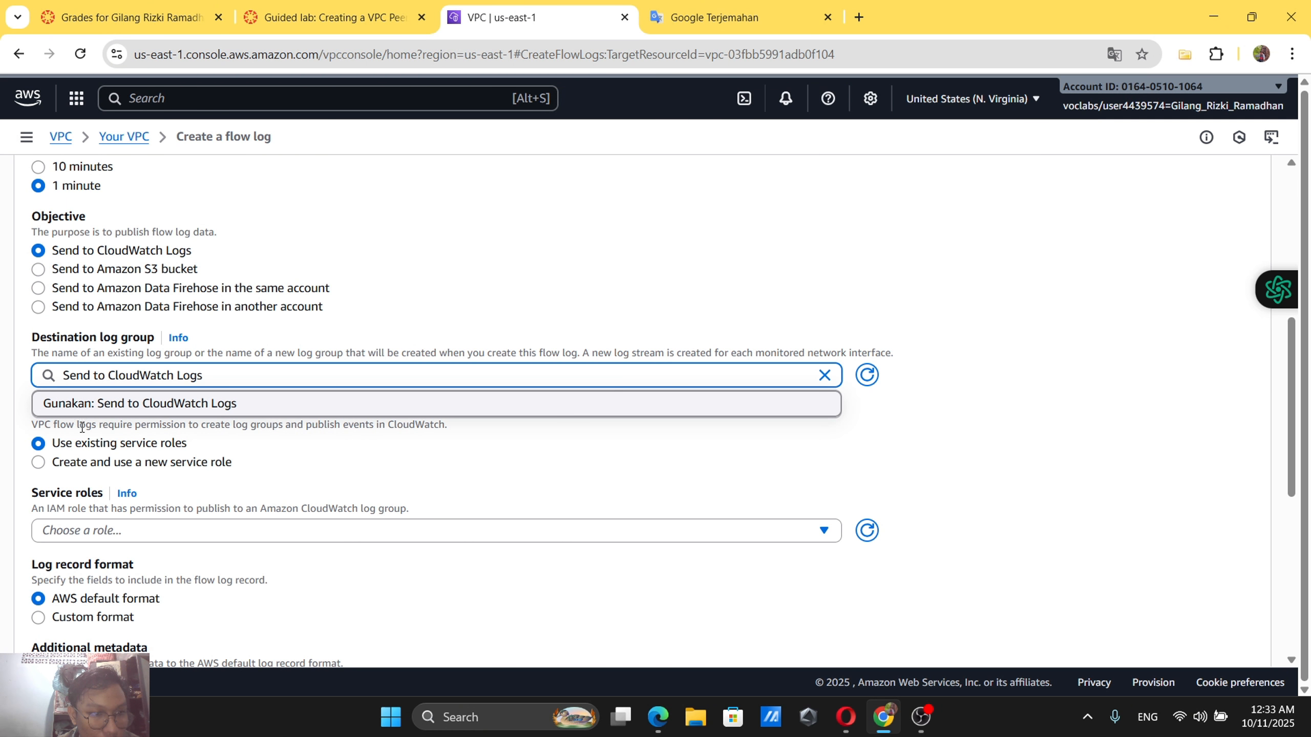
pyautogui.click(183, 393)
pyautogui.click(337, 6)
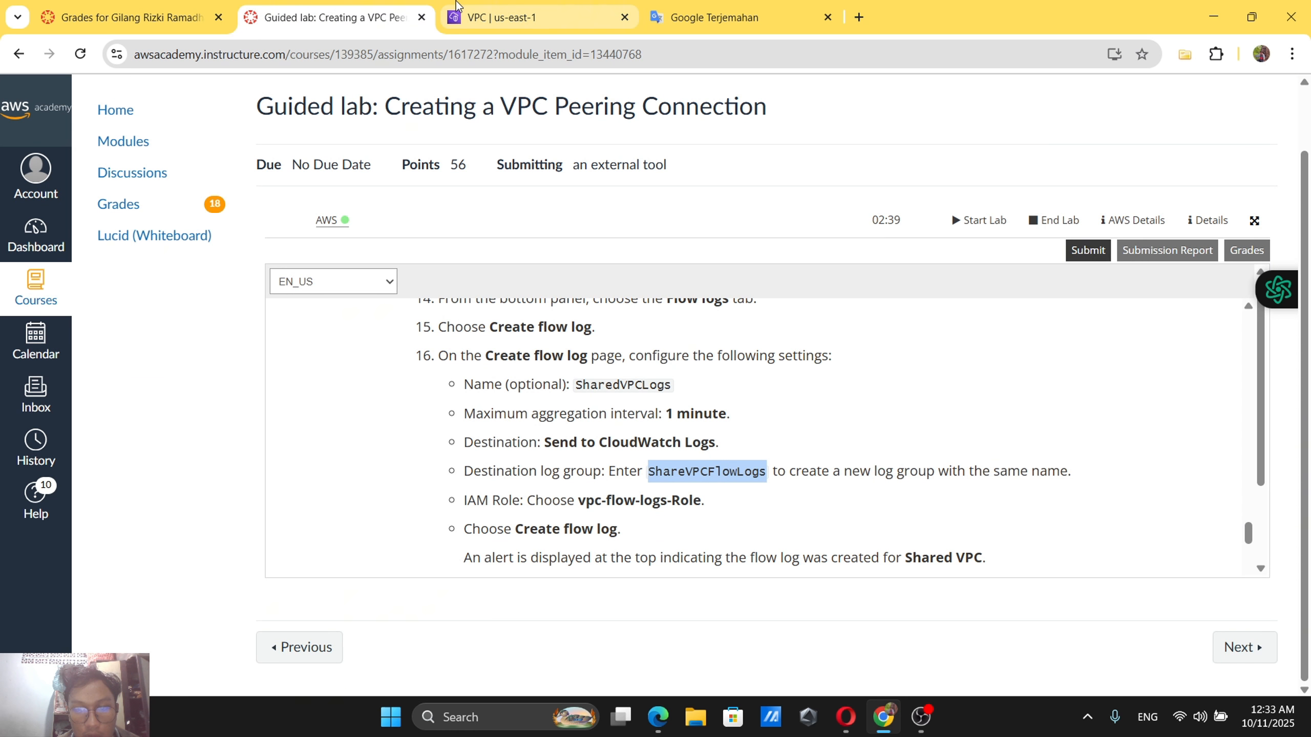
pyautogui.click(490, 9)
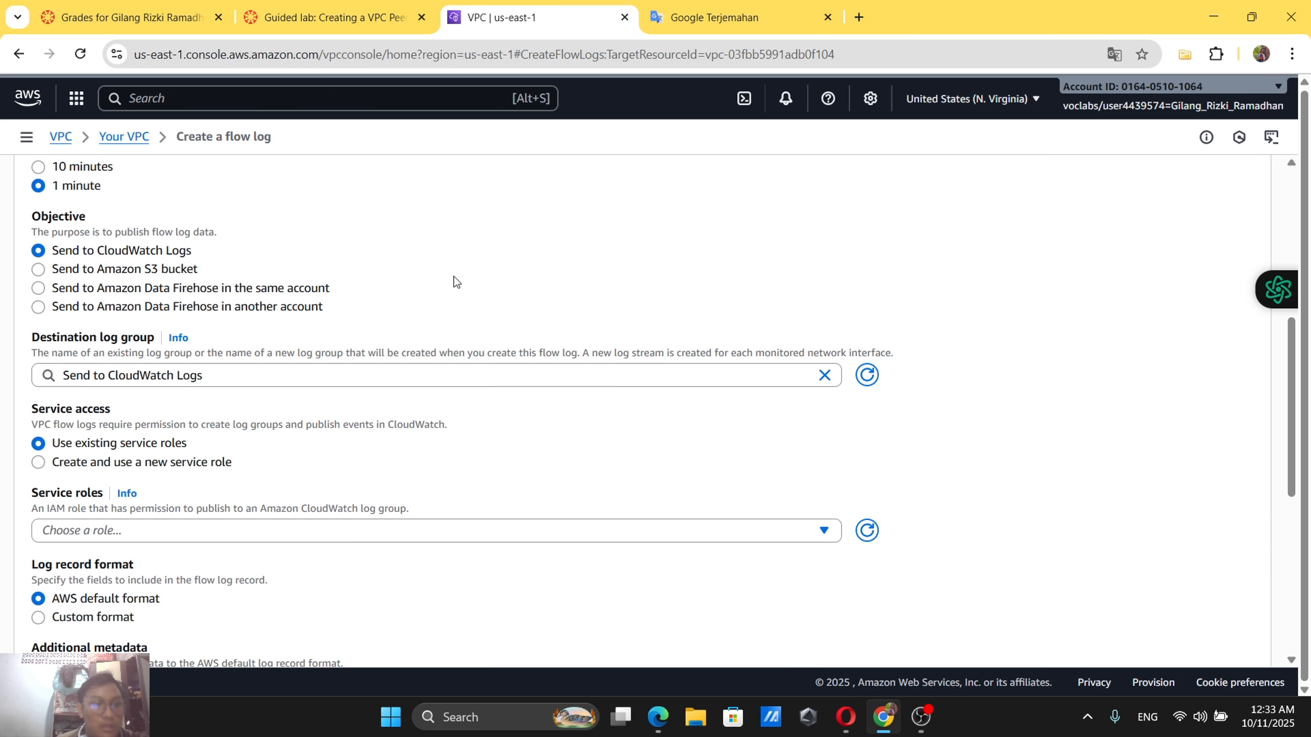
pyautogui.click(376, 365)
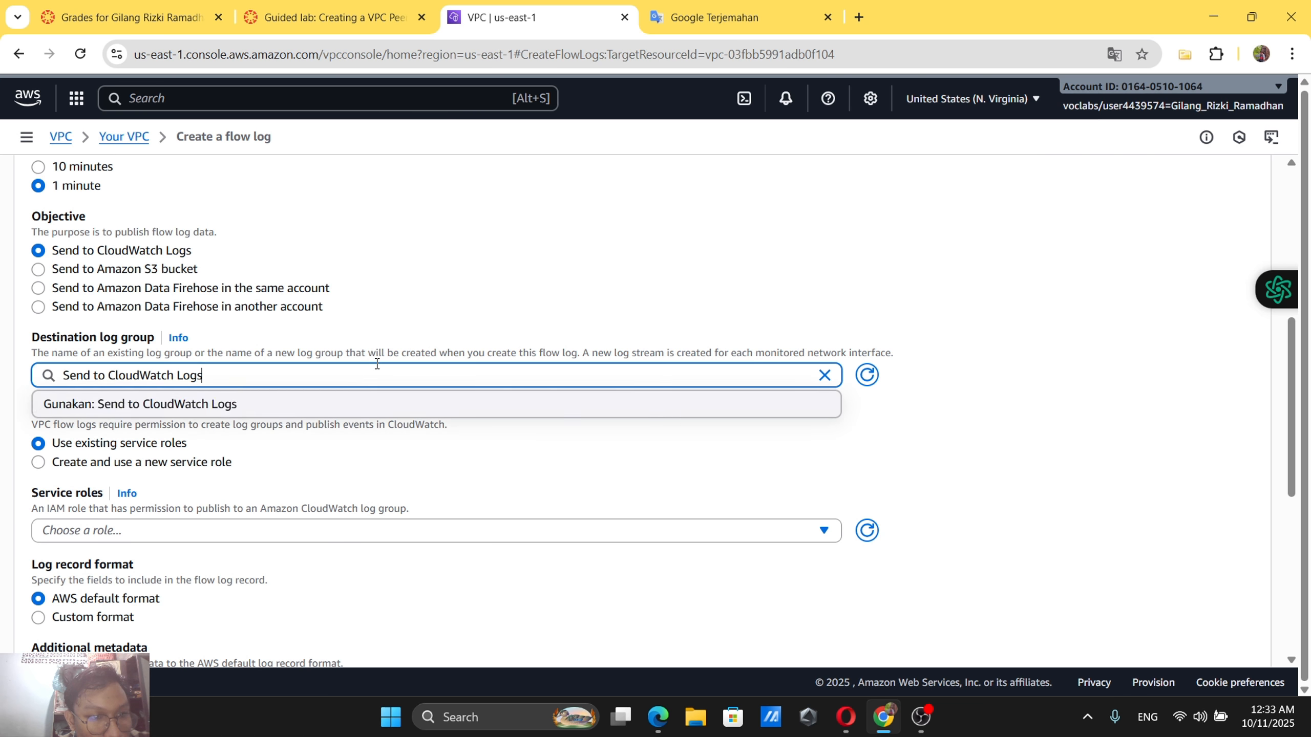
pyautogui.hotkey('ctrl', 'a')
pyautogui.hotkey('ctrl', 'v')
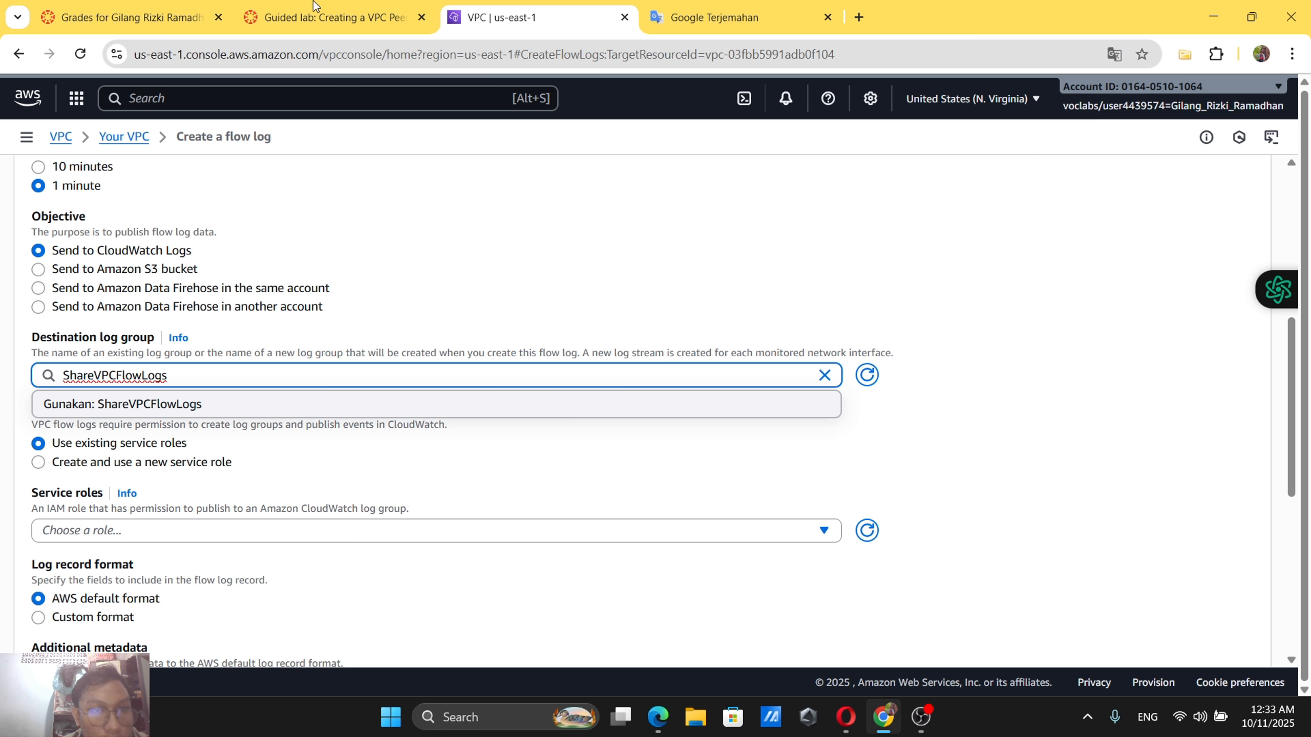
pyautogui.click(331, 12)
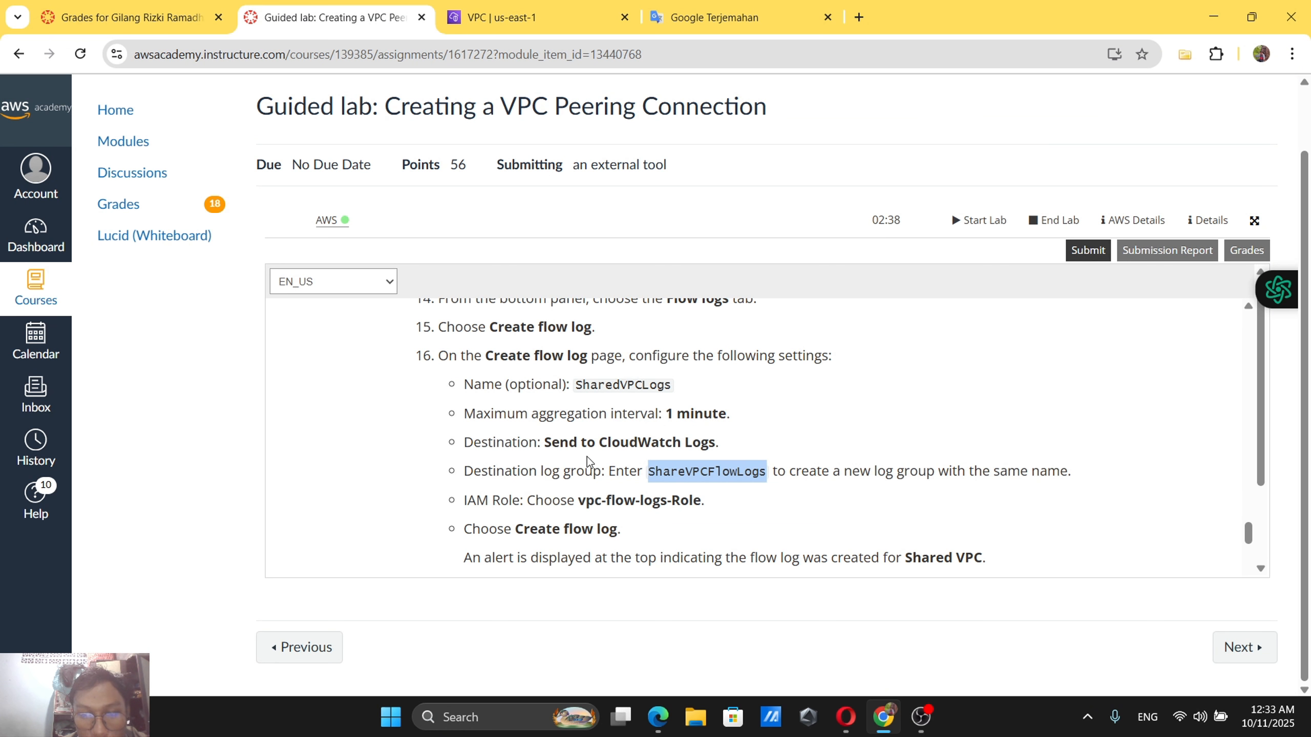
pyautogui.click(517, 17)
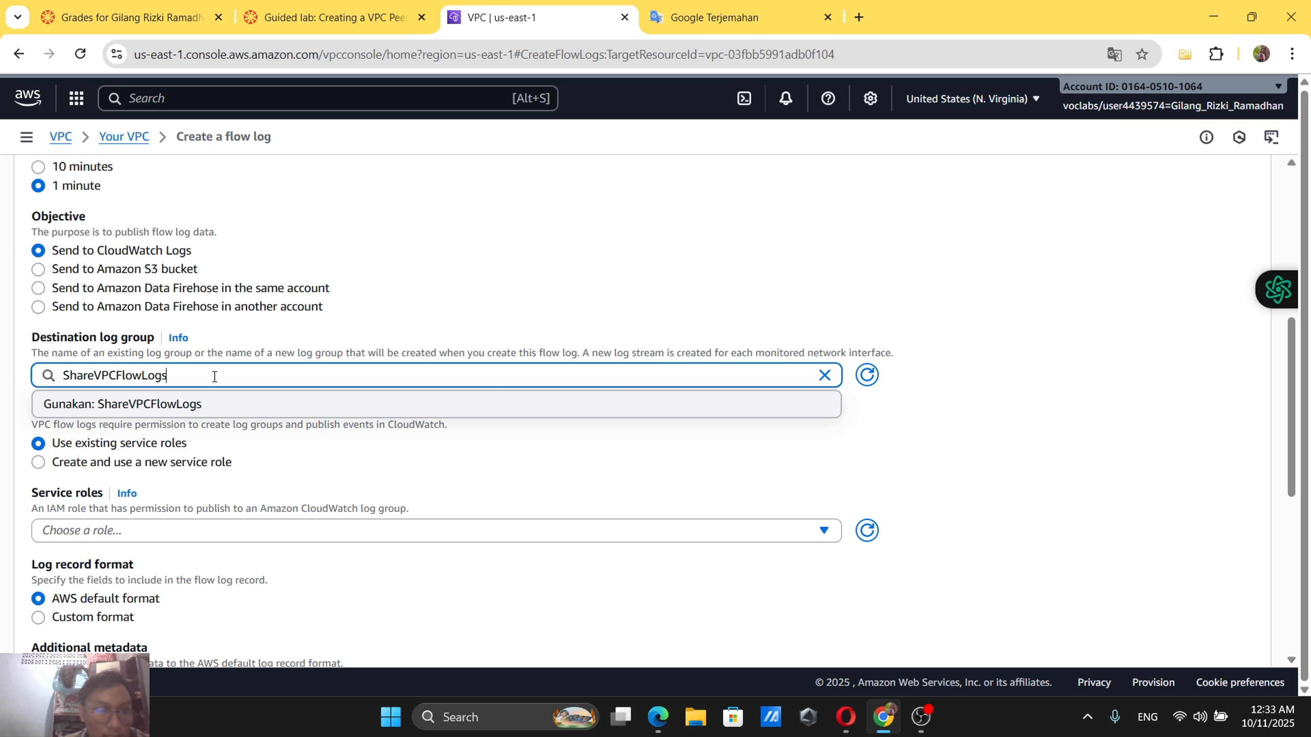
pyautogui.click(184, 408)
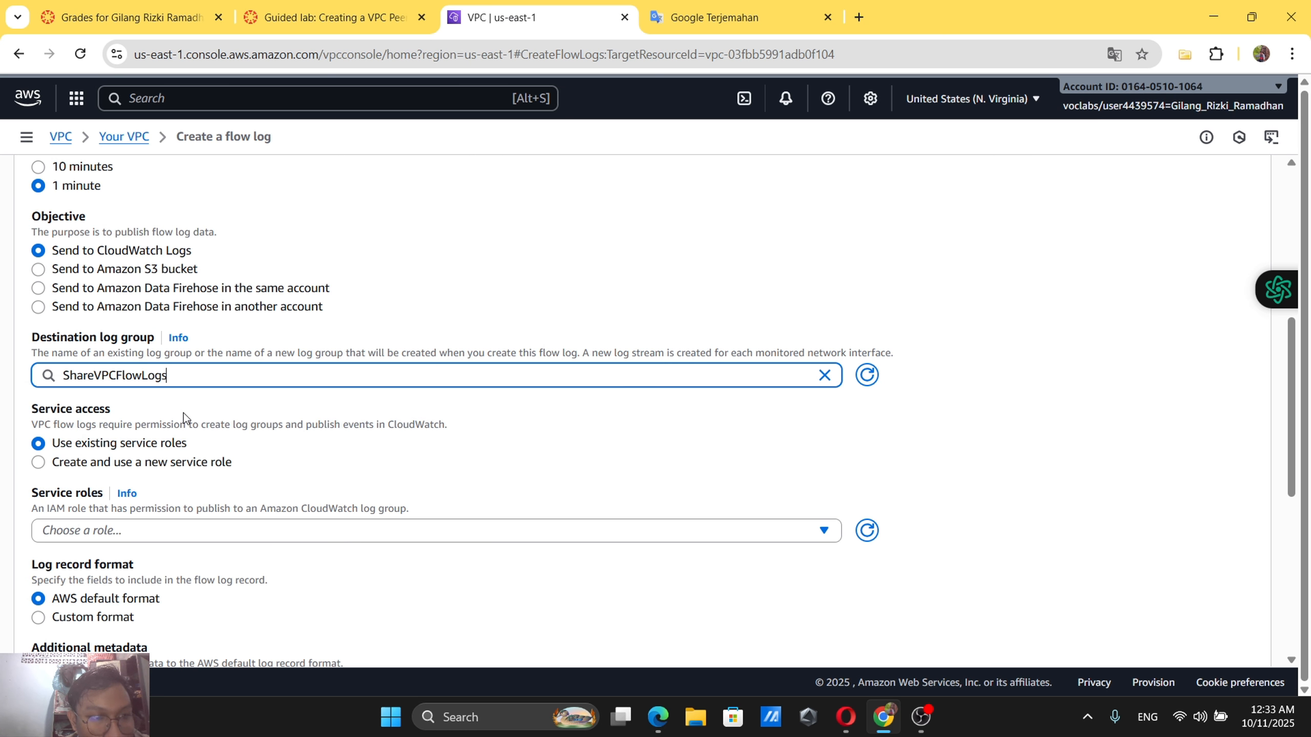
# Check the lab instructions for the IAM role, compare the service access options, and list the existing service roles.
pyautogui.click(388, 7)
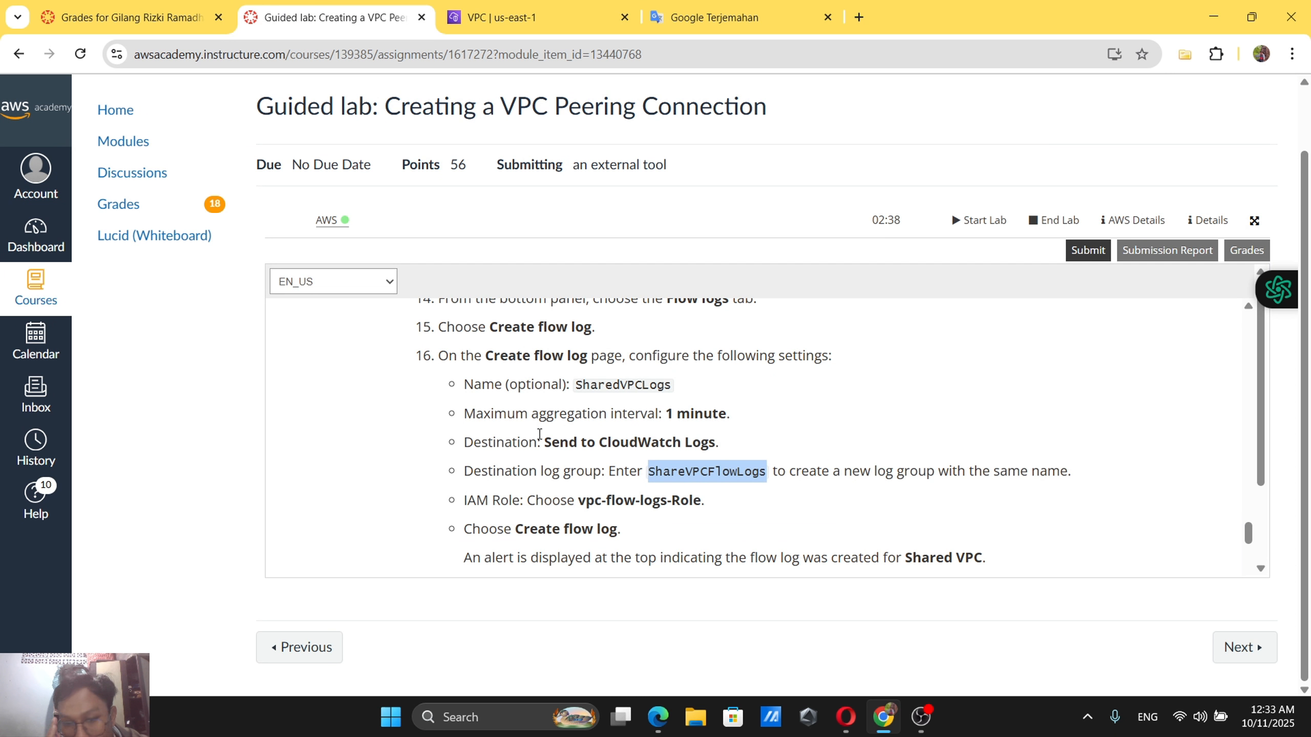
pyautogui.scroll(-2, 539, 434)
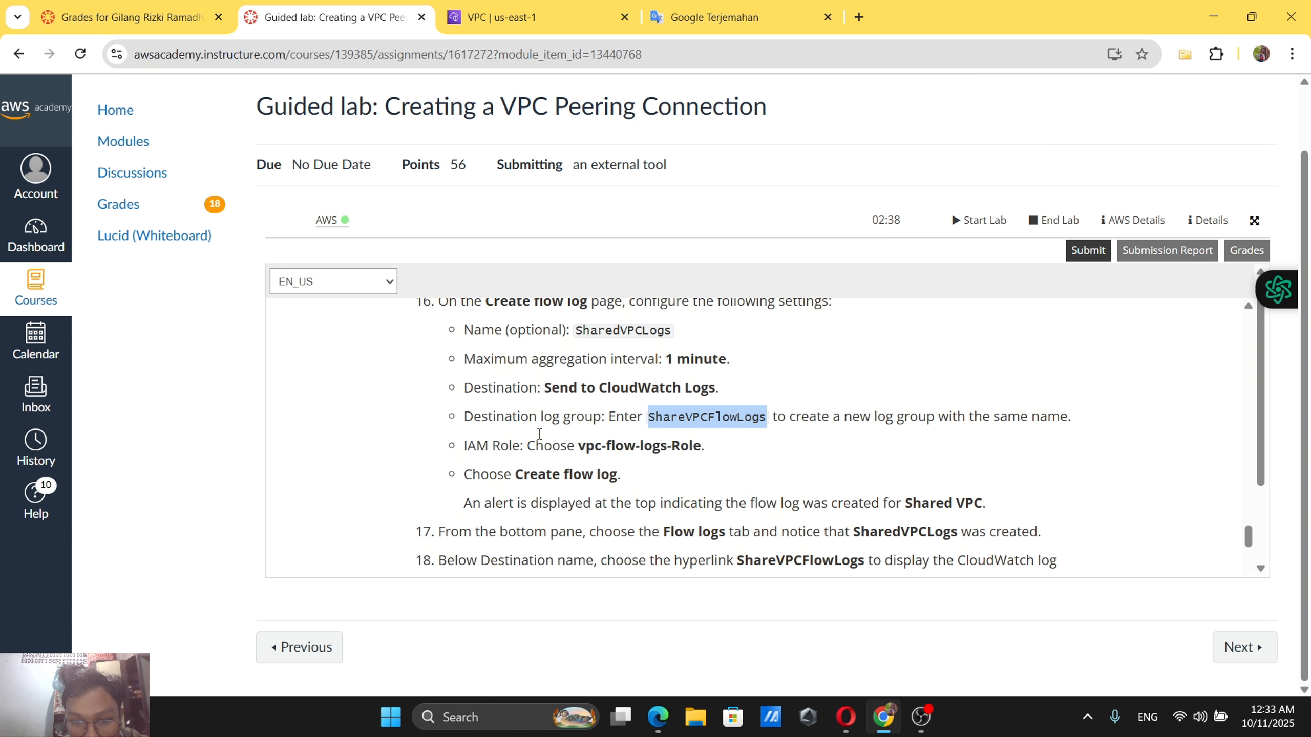
pyautogui.click(482, 8)
pyautogui.click(232, 465)
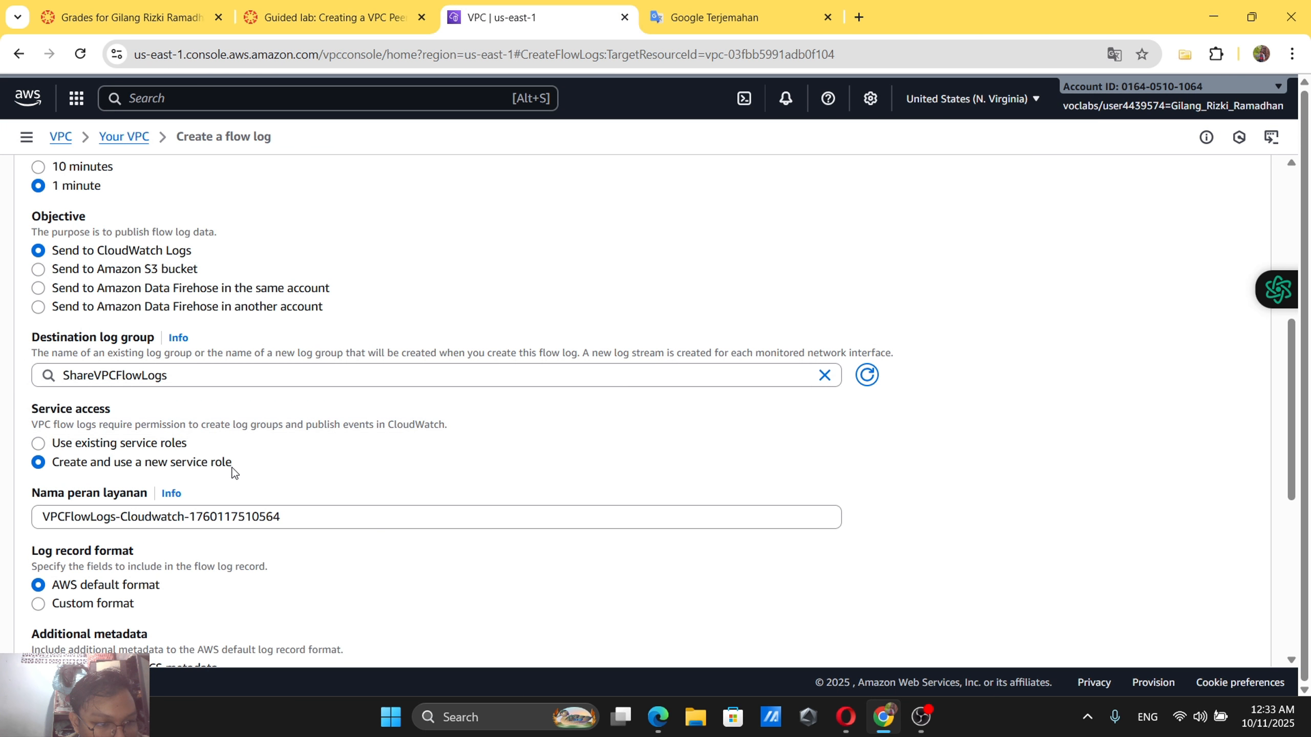
pyautogui.click(132, 448)
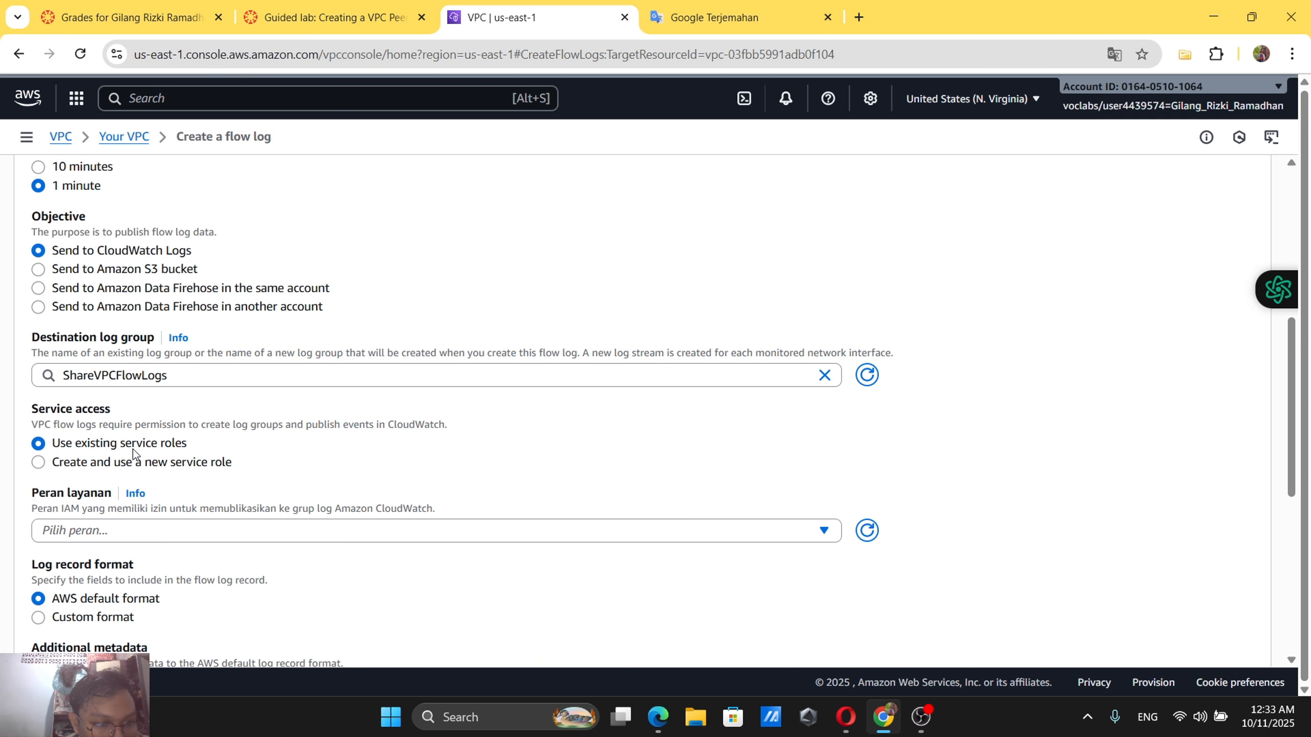
pyautogui.click(153, 533)
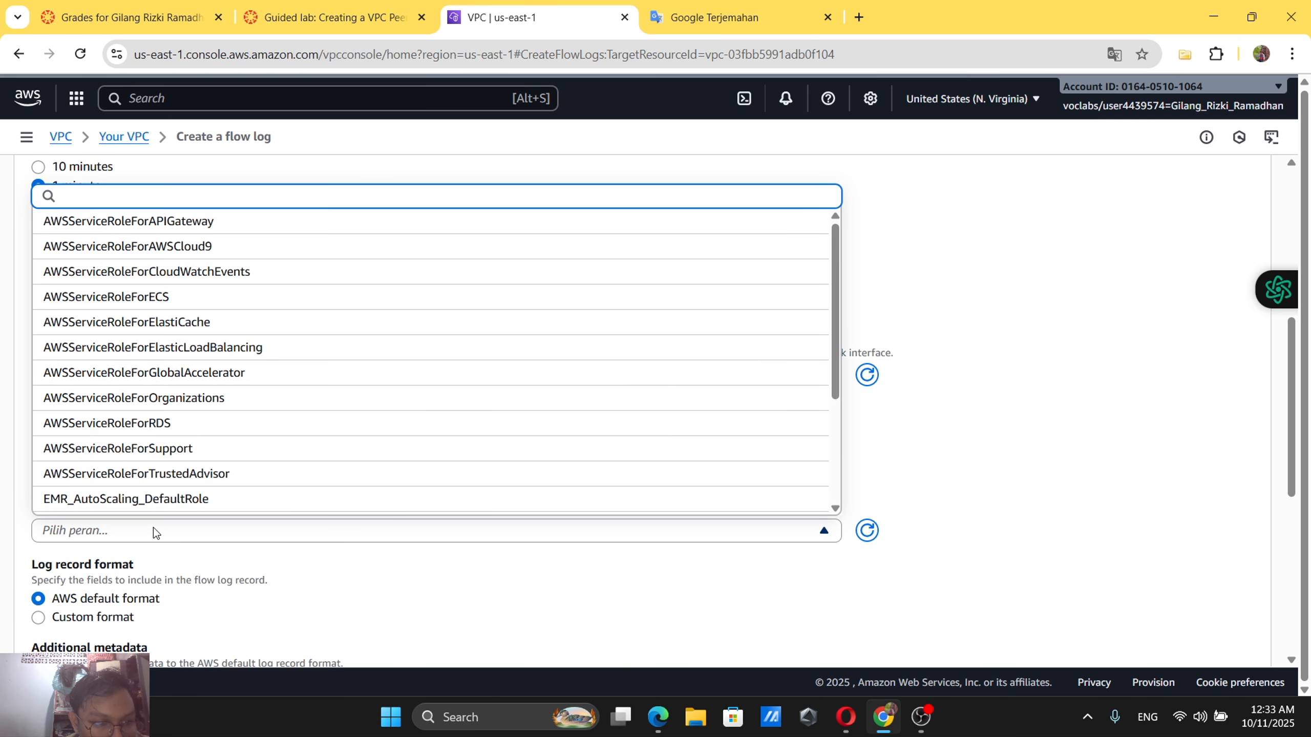
# Copy the role name vpc-flow-logs-Role from the lab instructions and try to find it among the existing service roles.
pyautogui.click(345, 7)
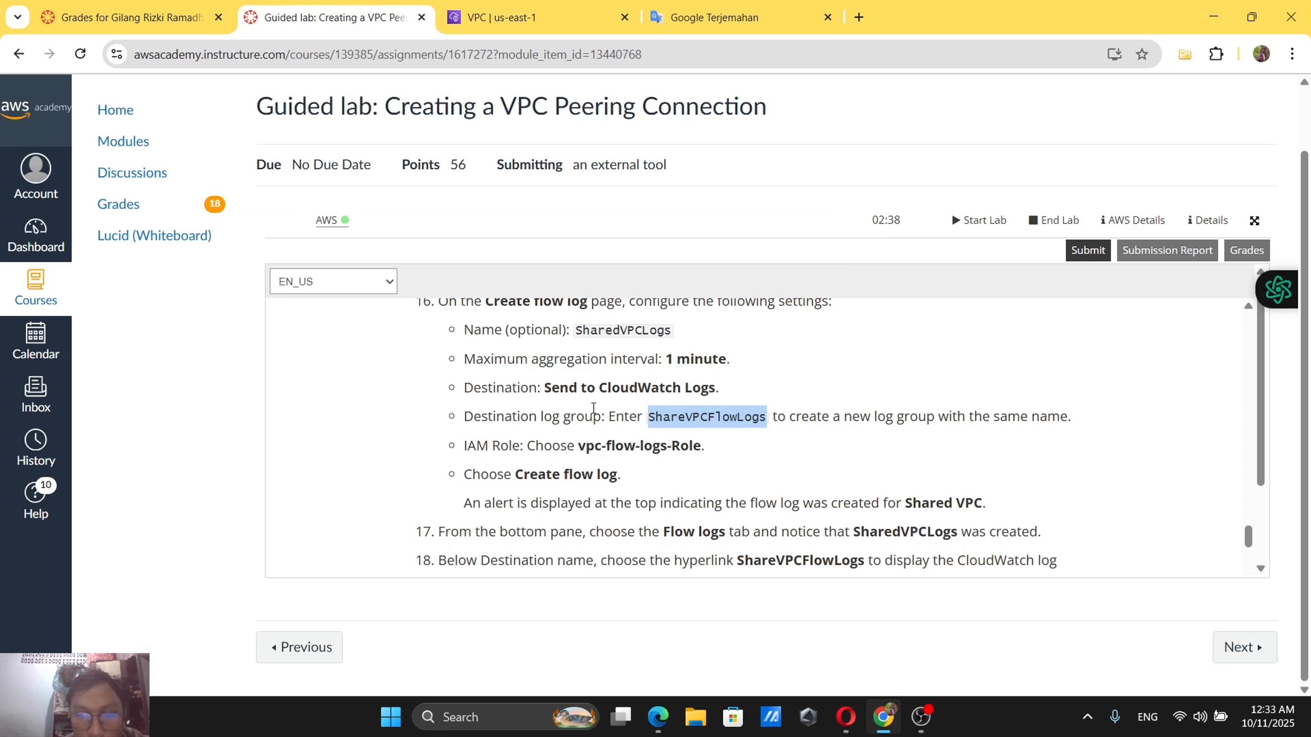
pyautogui.moveTo(579, 445); pyautogui.dragTo(727, 454)
pyautogui.hotkey('ctrl', 'c')
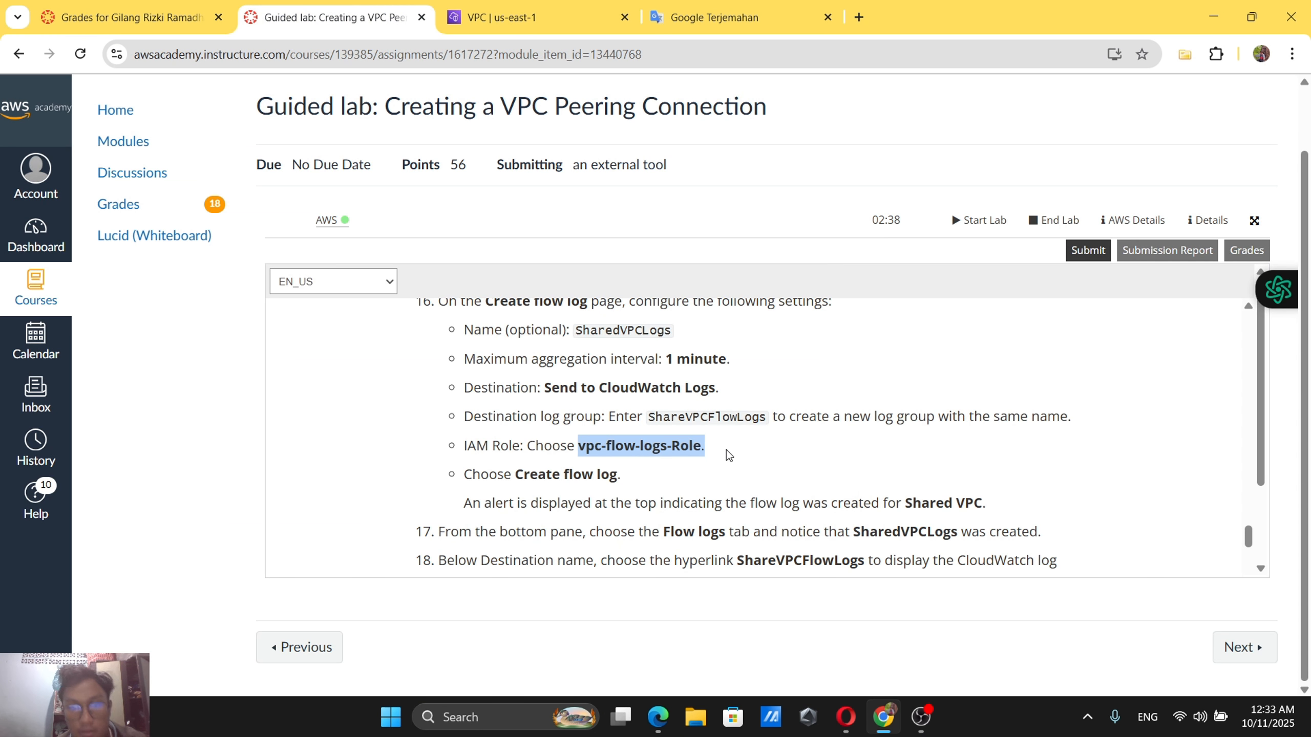
pyautogui.click(558, 11)
pyautogui.click(154, 527)
pyautogui.hotkey('ctrl', 'v')
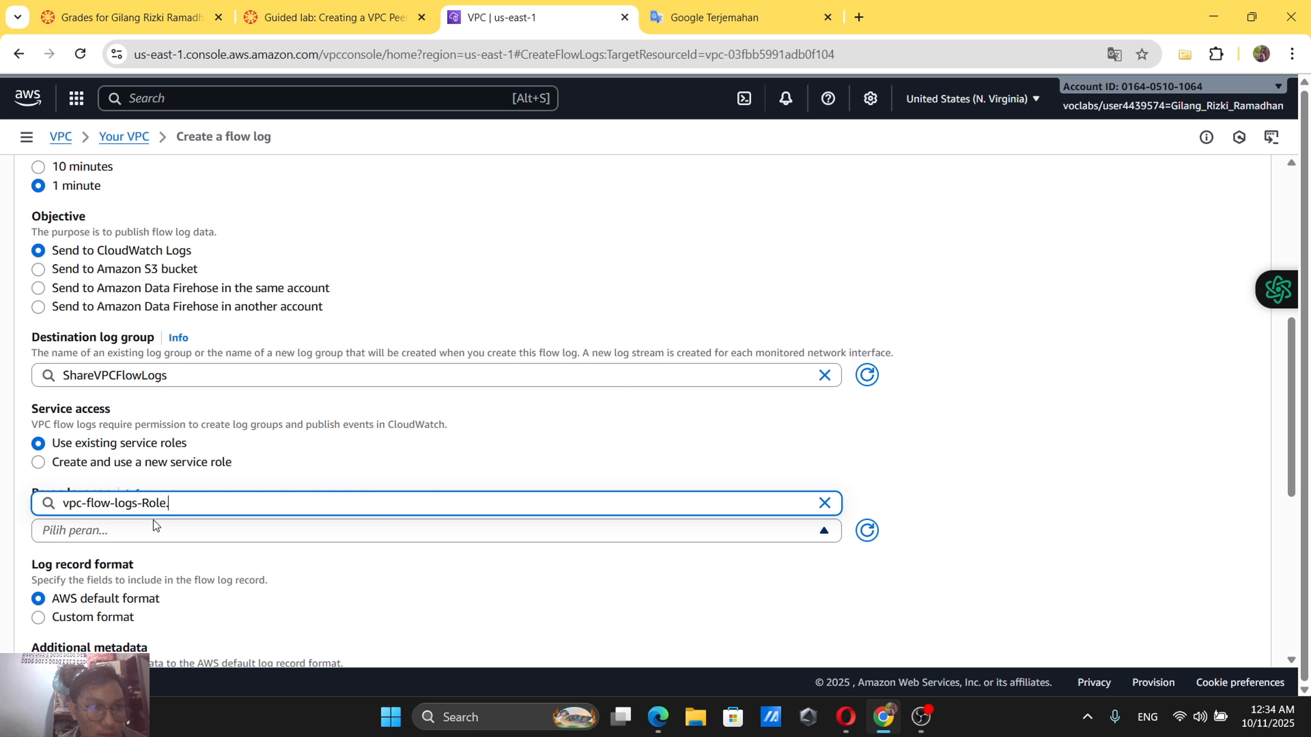
# Switch service access to creating and using a new service role, and translate the console page into English.
pyautogui.click(157, 469)
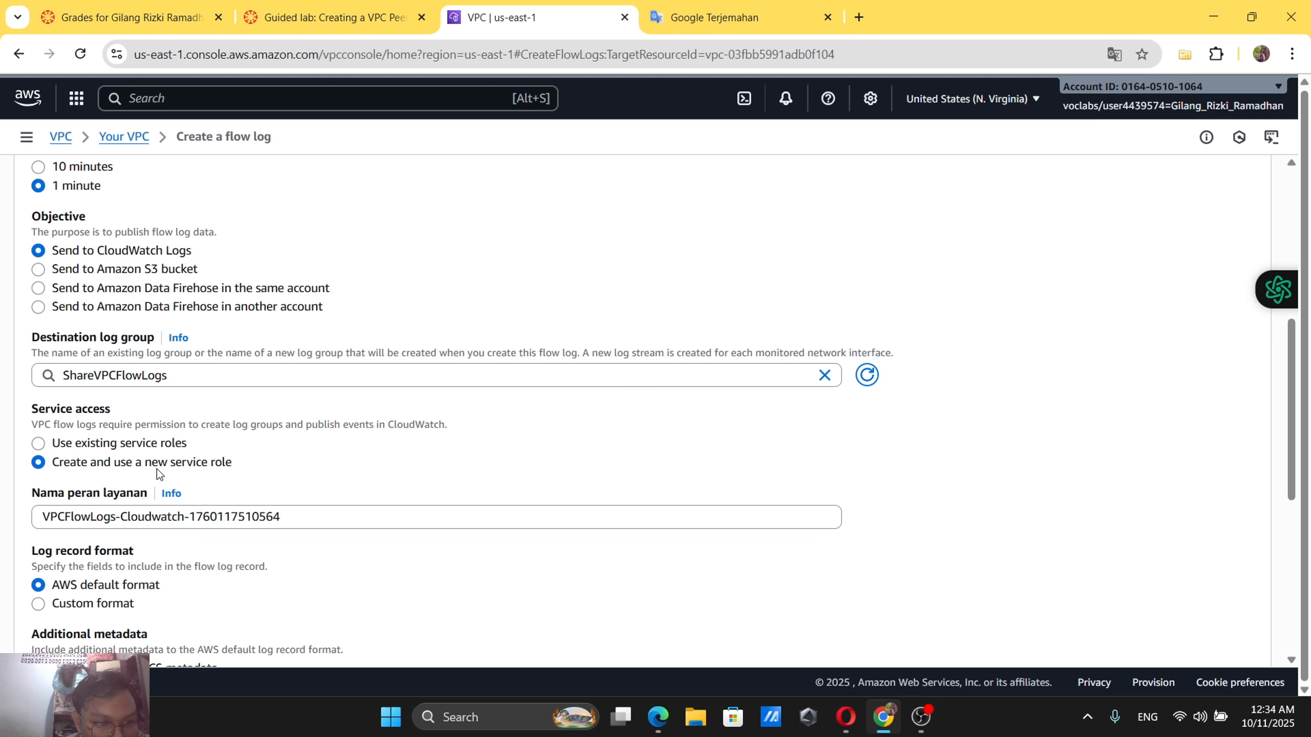
pyautogui.click(201, 516)
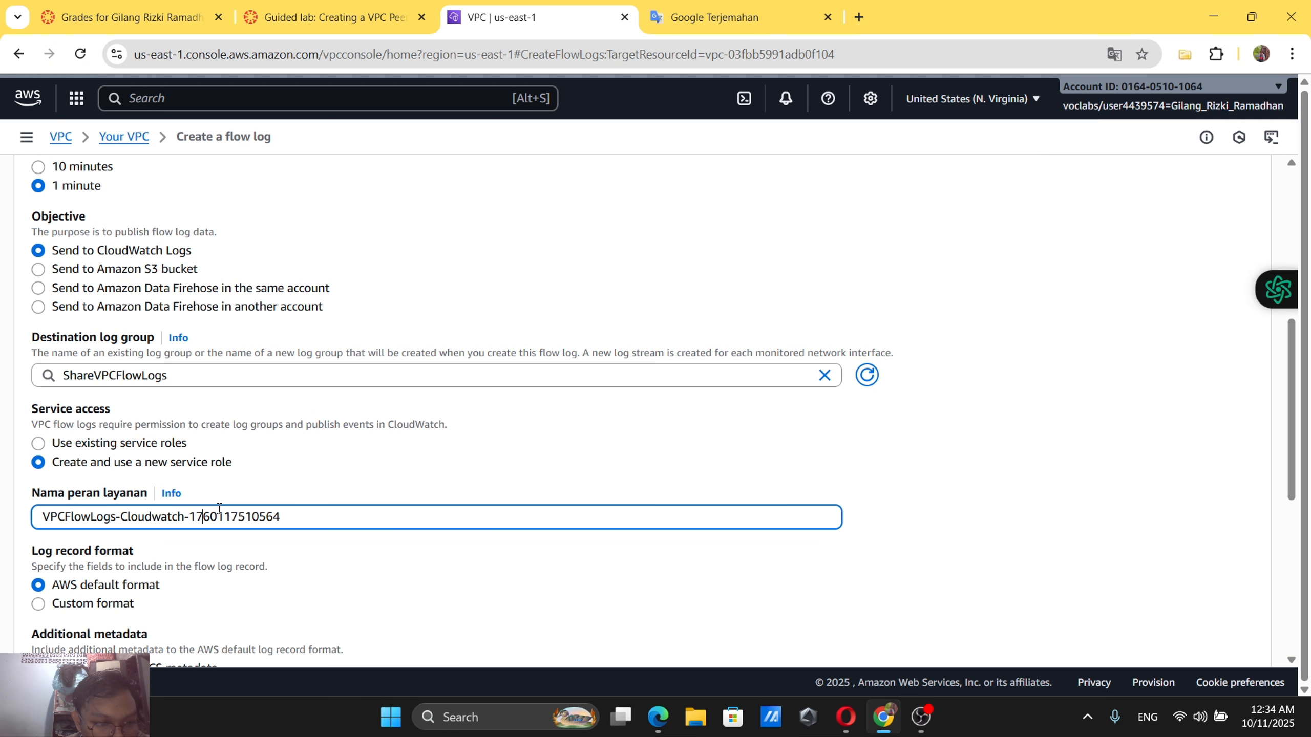
pyautogui.click(1292, 53)
pyautogui.click(1063, 503)
pyautogui.click(1004, 88)
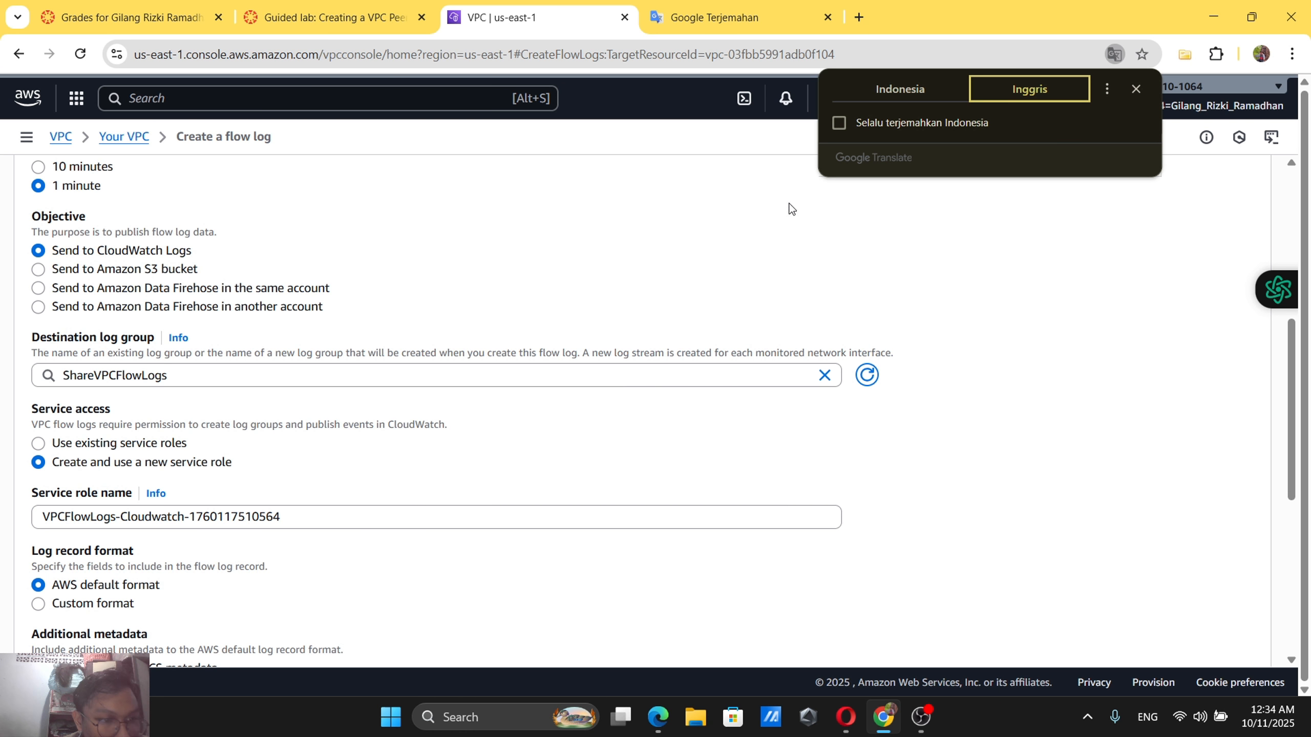
# Set service access to existing service roles and choose Vpc-flow-logs-Role as the flow log's service role.
pyautogui.click(369, 6)
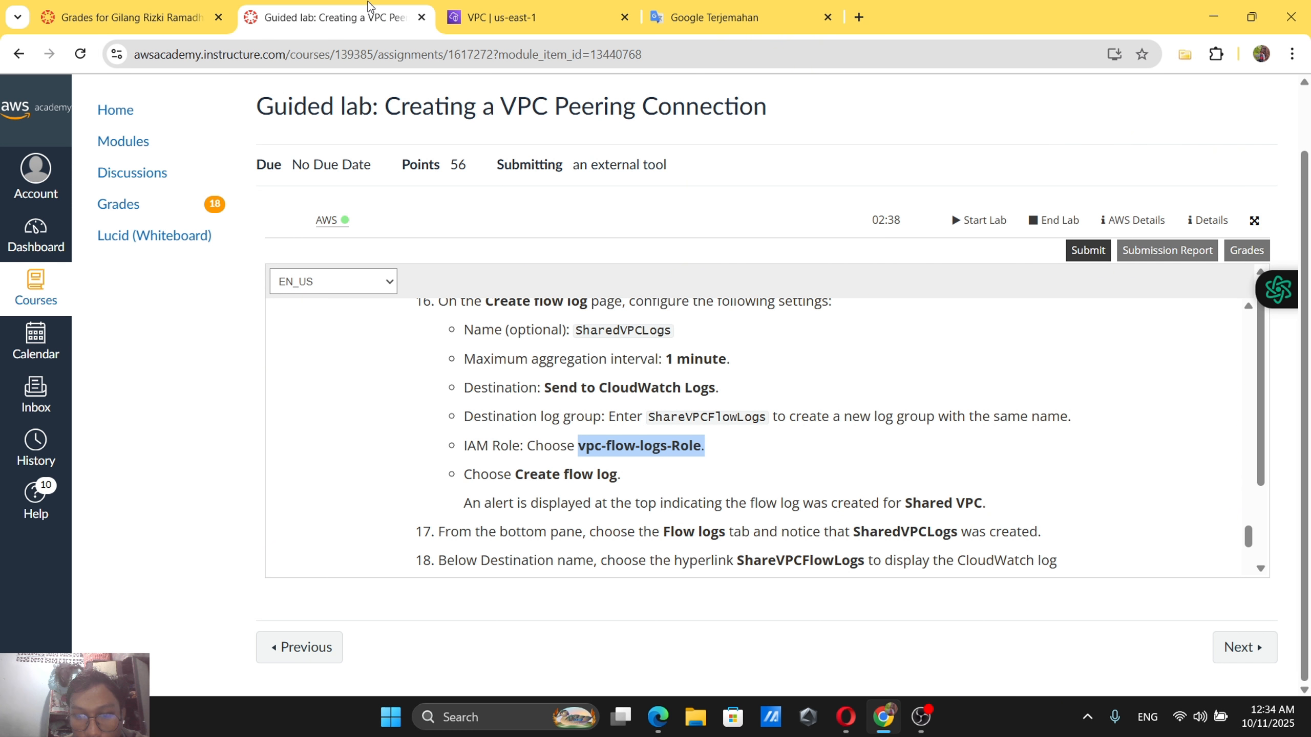
pyautogui.click(517, 17)
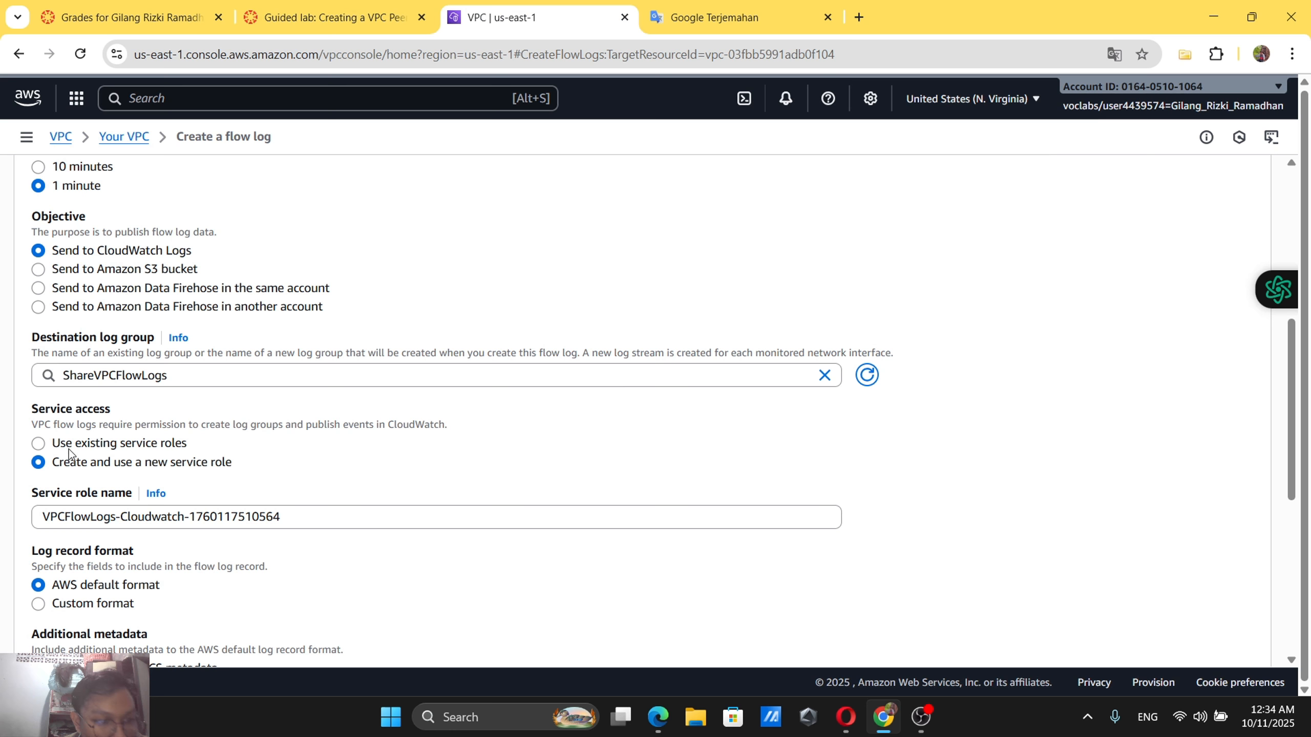
pyautogui.click(52, 448)
pyautogui.click(84, 522)
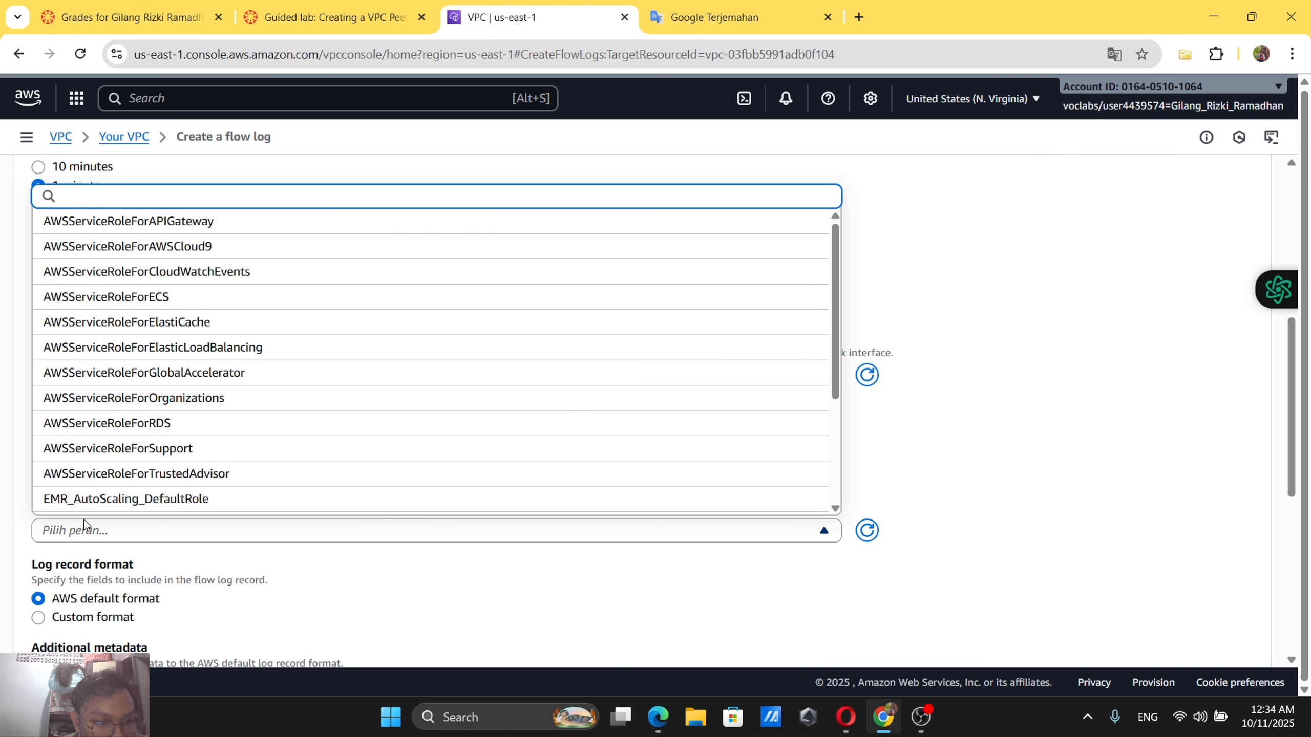
pyautogui.scroll(-3, 128, 471)
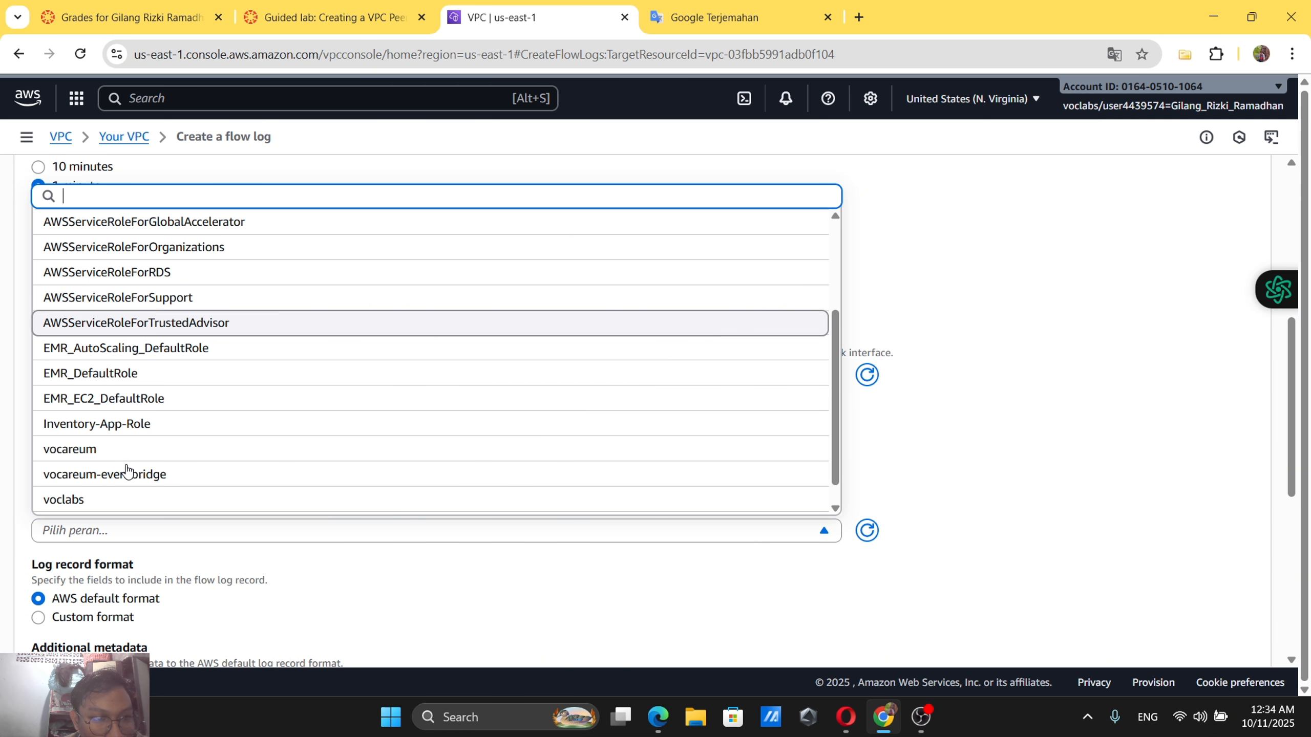
pyautogui.scroll(-1, 127, 471)
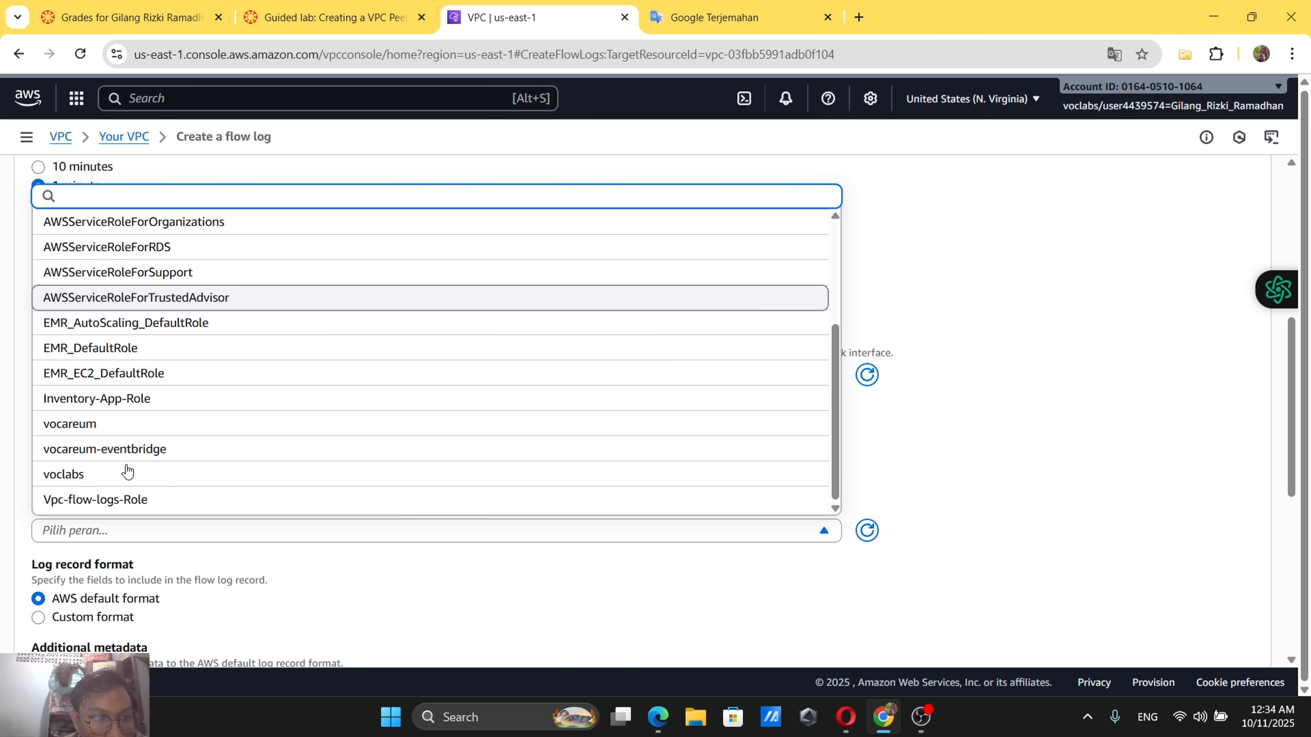
pyautogui.click(129, 503)
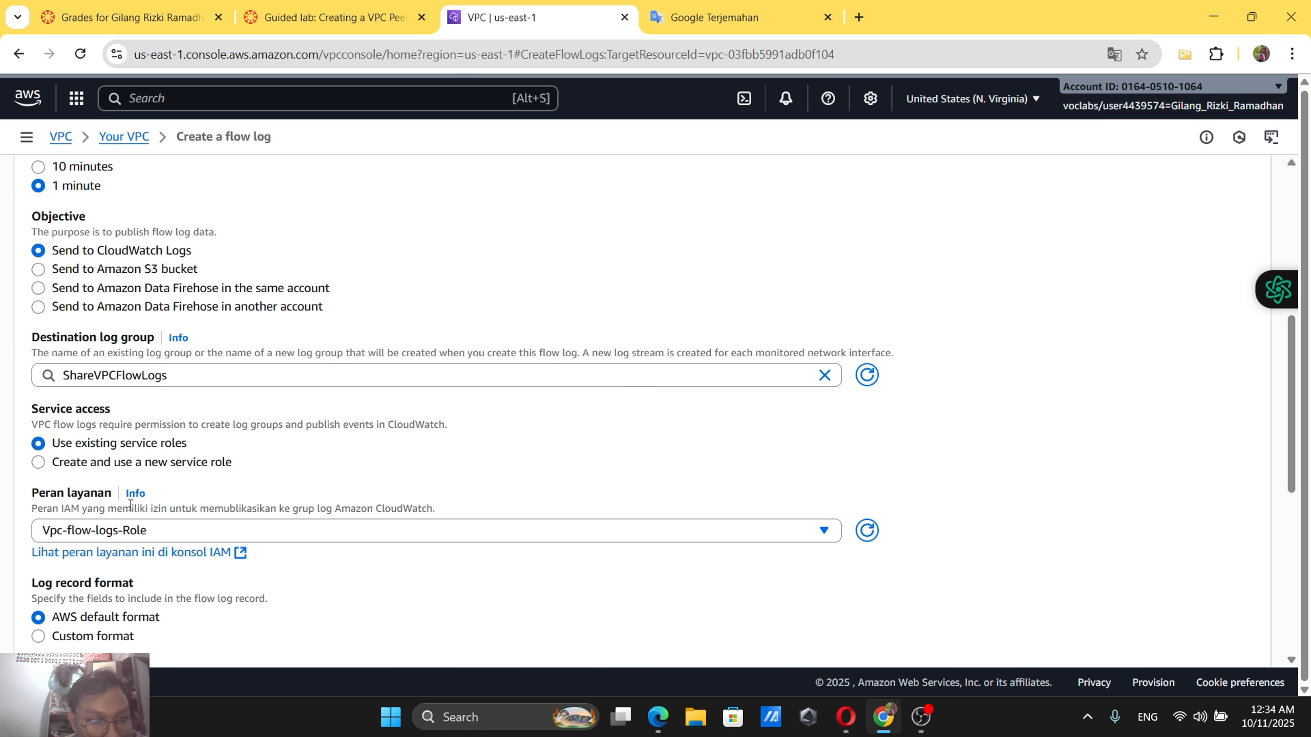
# Review the flow log settings against the lab instructions and create the SharedVPCLogs flow log.
pyautogui.scroll(-1, 130, 505)
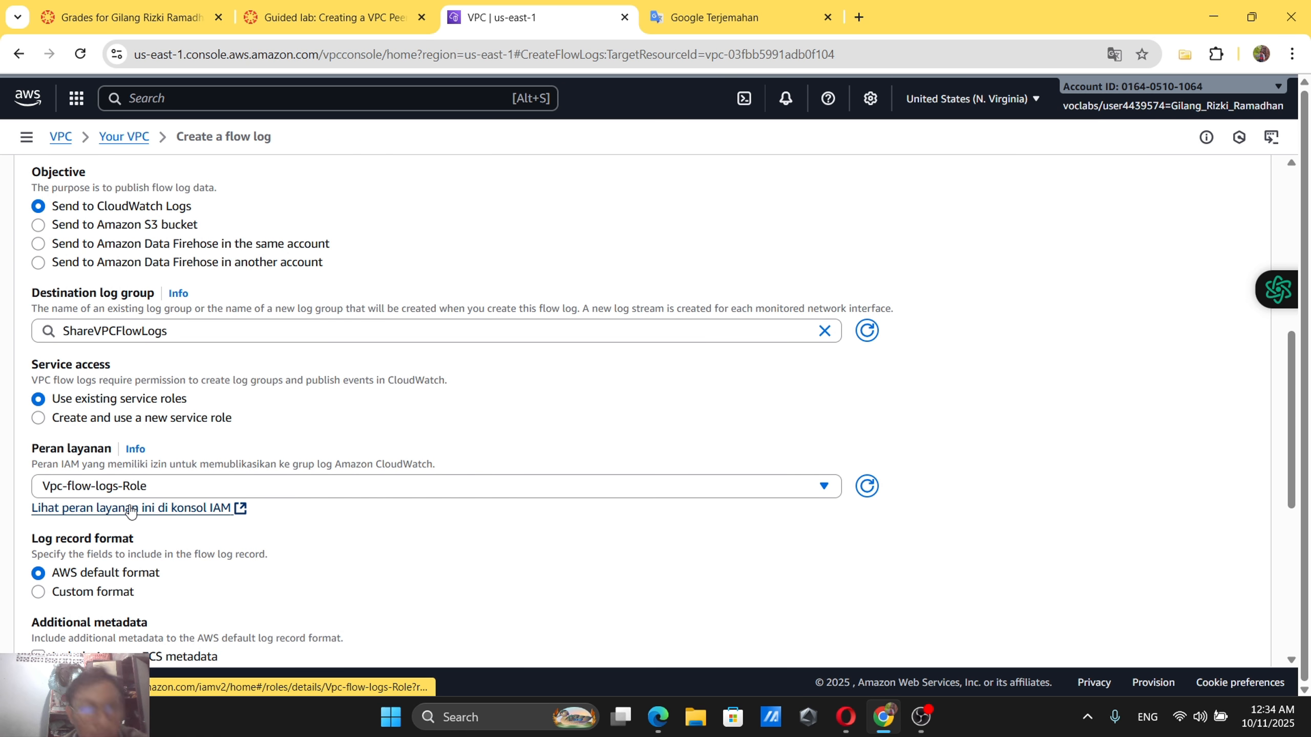
pyautogui.click(260, 7)
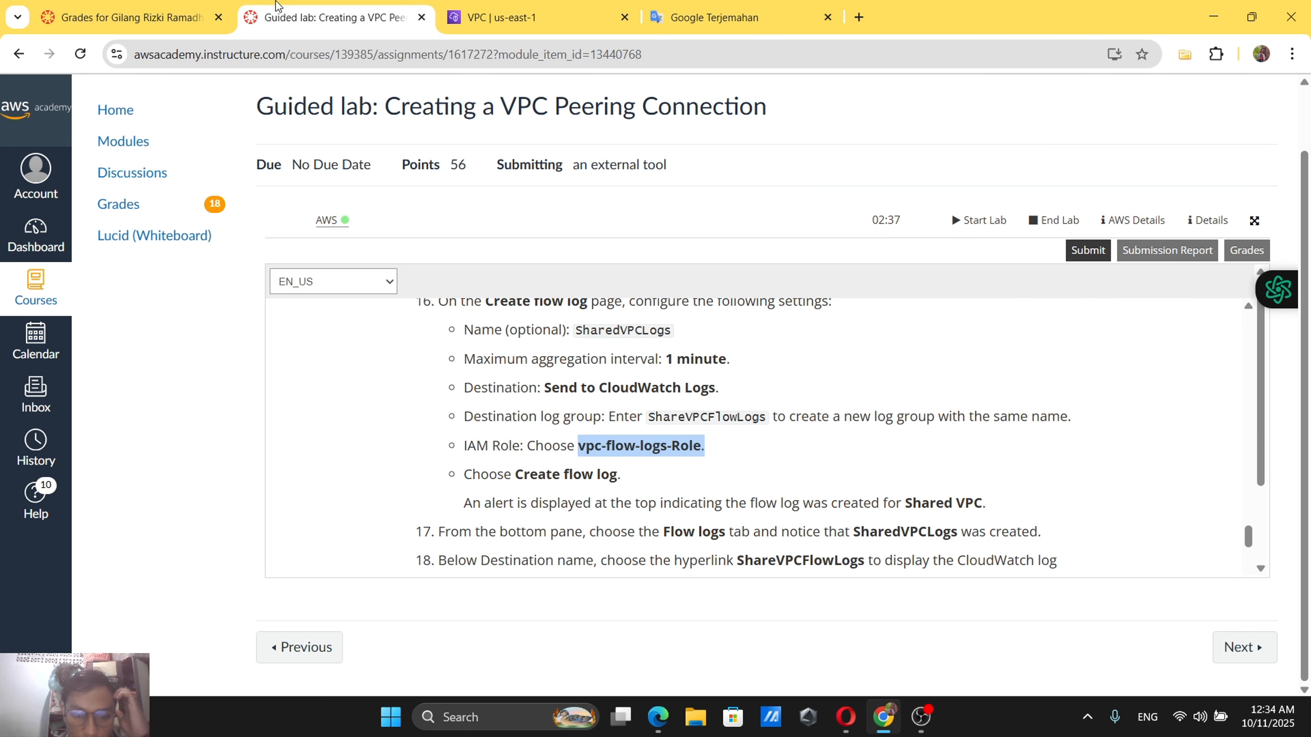
pyautogui.click(511, 11)
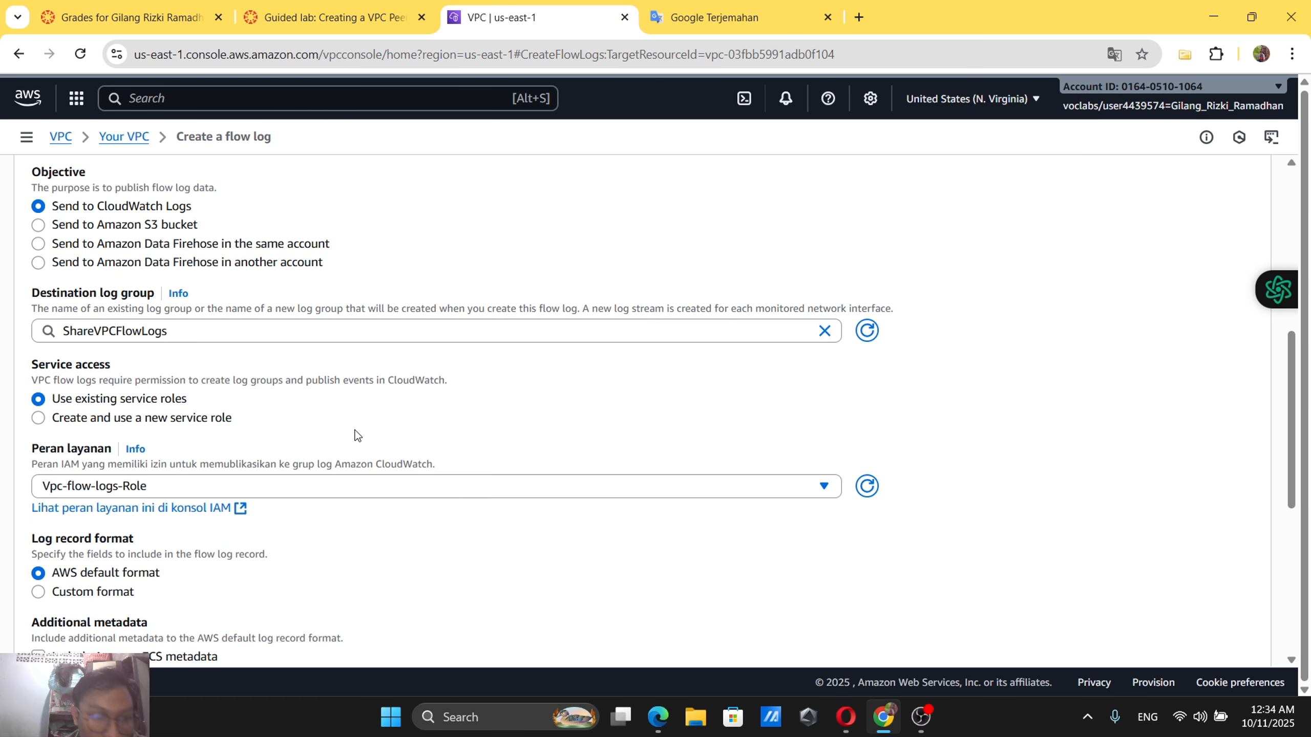
pyautogui.scroll(7, 356, 434)
pyautogui.scroll(3, 355, 434)
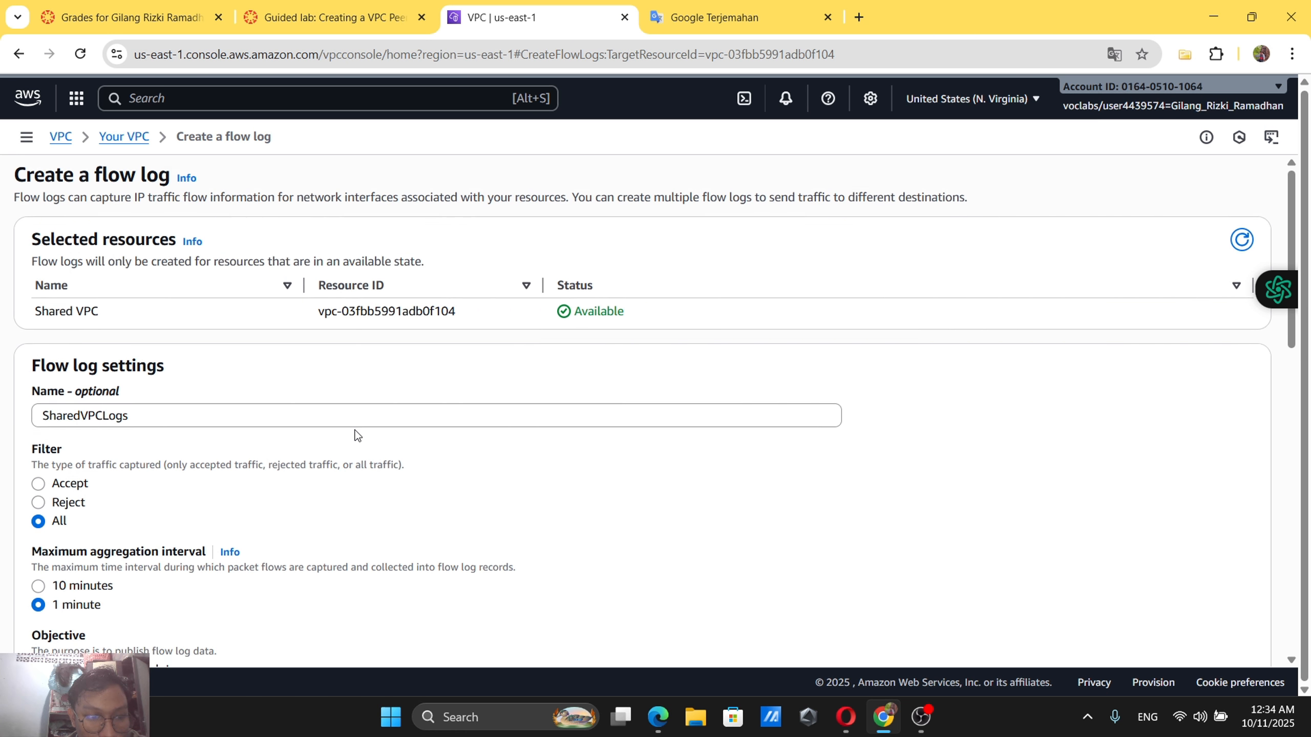
pyautogui.scroll(-8, 355, 435)
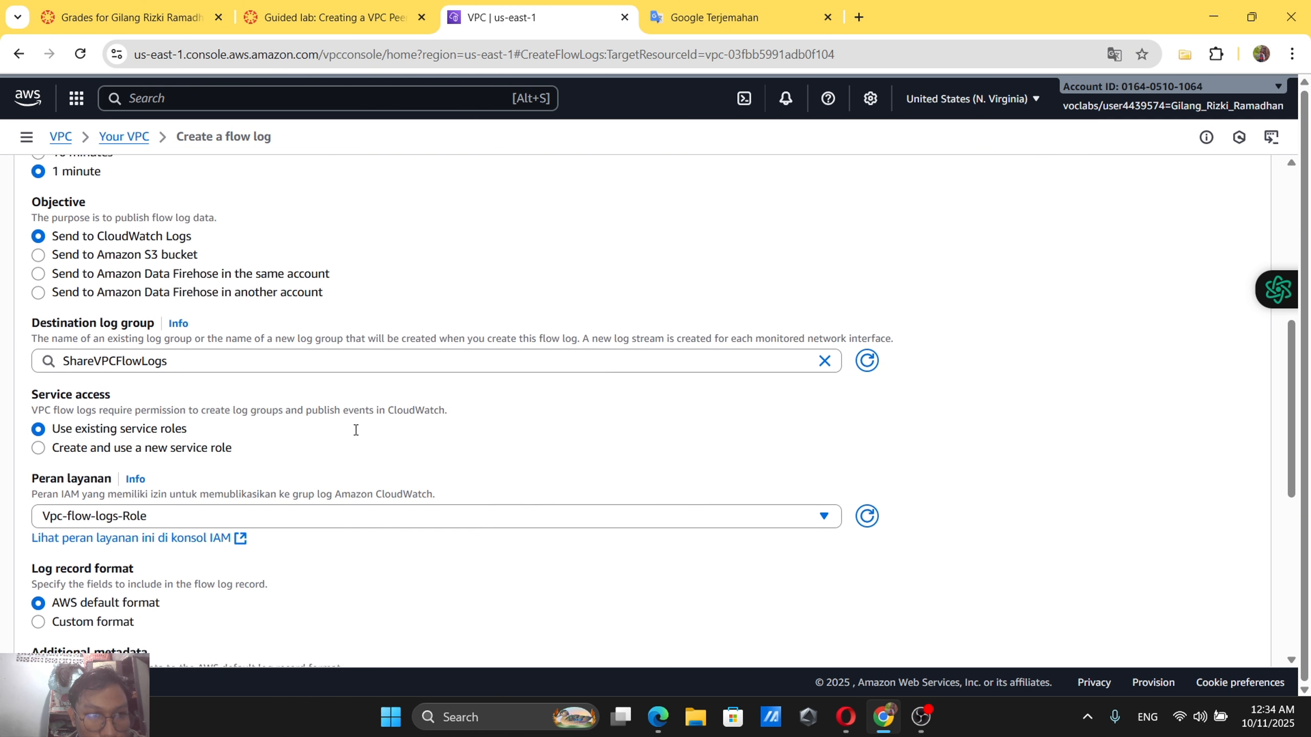
pyautogui.scroll(-1, 356, 430)
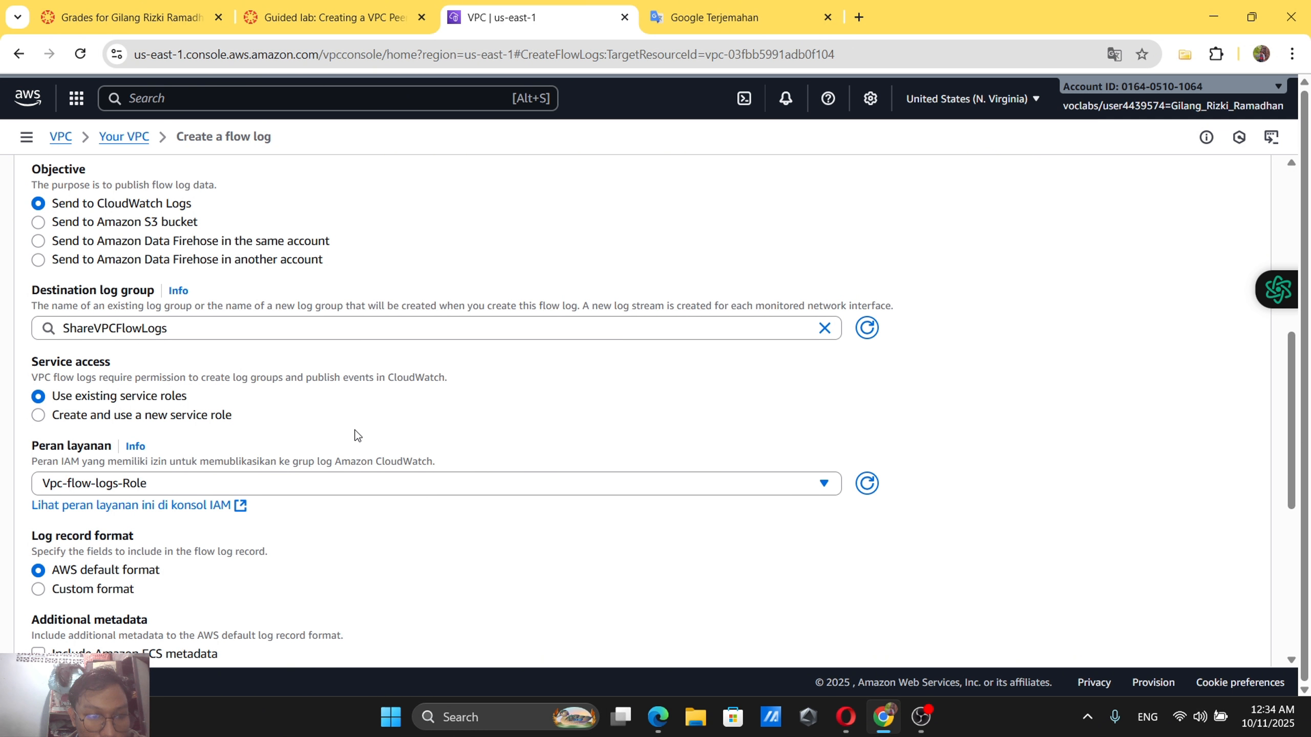
pyautogui.scroll(-4, 356, 435)
pyautogui.scroll(-5, 189, 372)
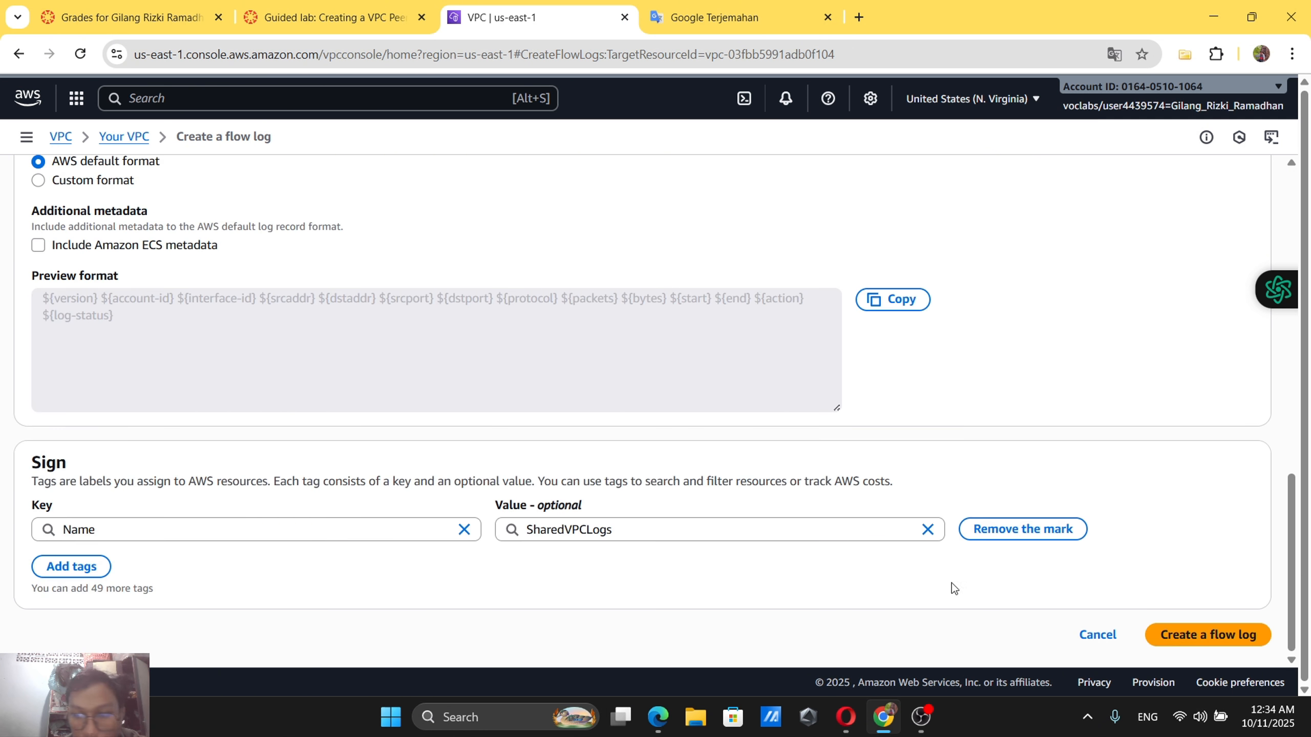
pyautogui.click(1202, 634)
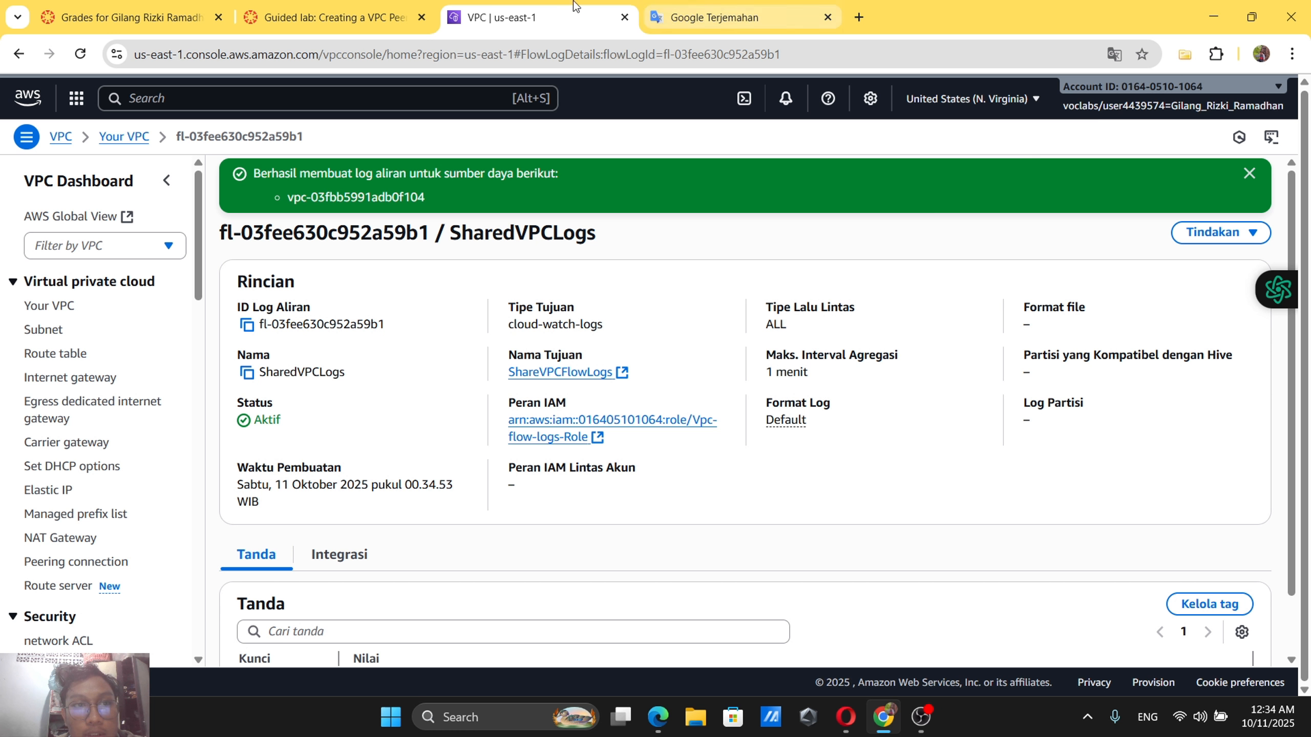
# Close the Google Terjemahan tab and read the lab instructions that follow creating the flow log.
pyautogui.click(363, 15)
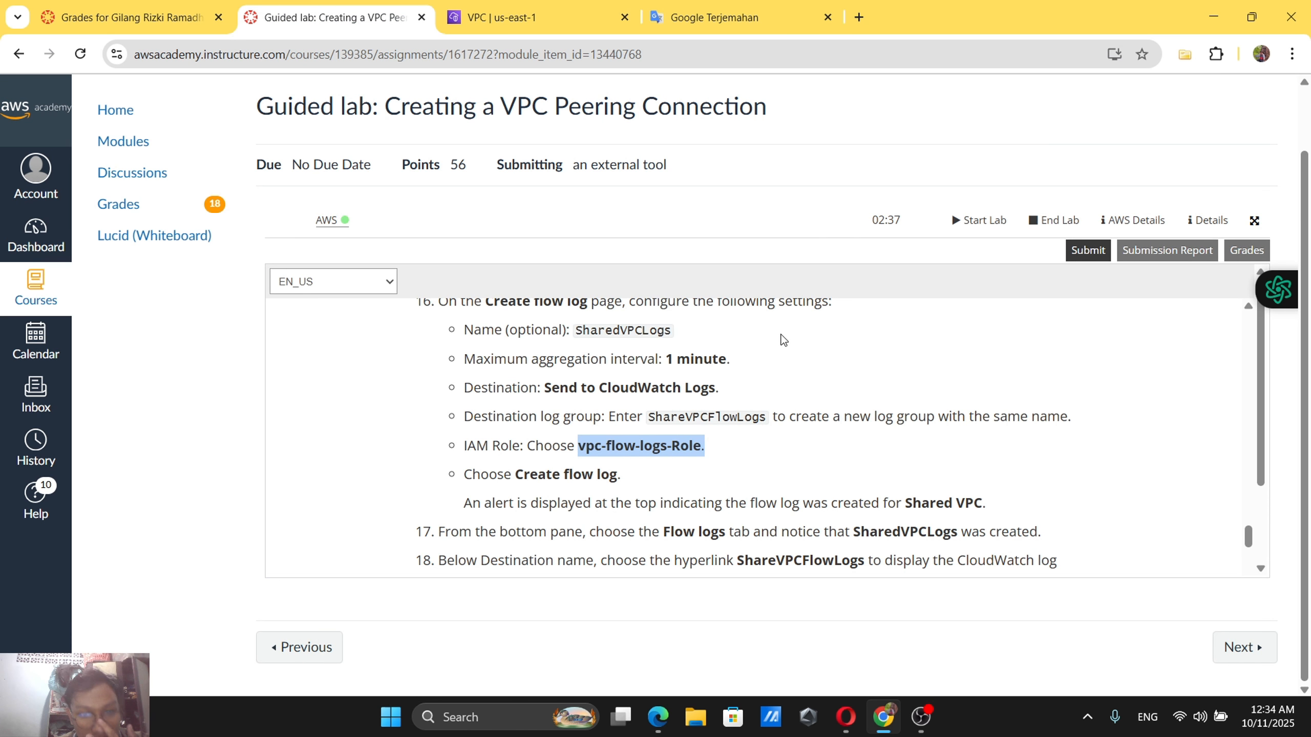
pyautogui.scroll(-4, 783, 339)
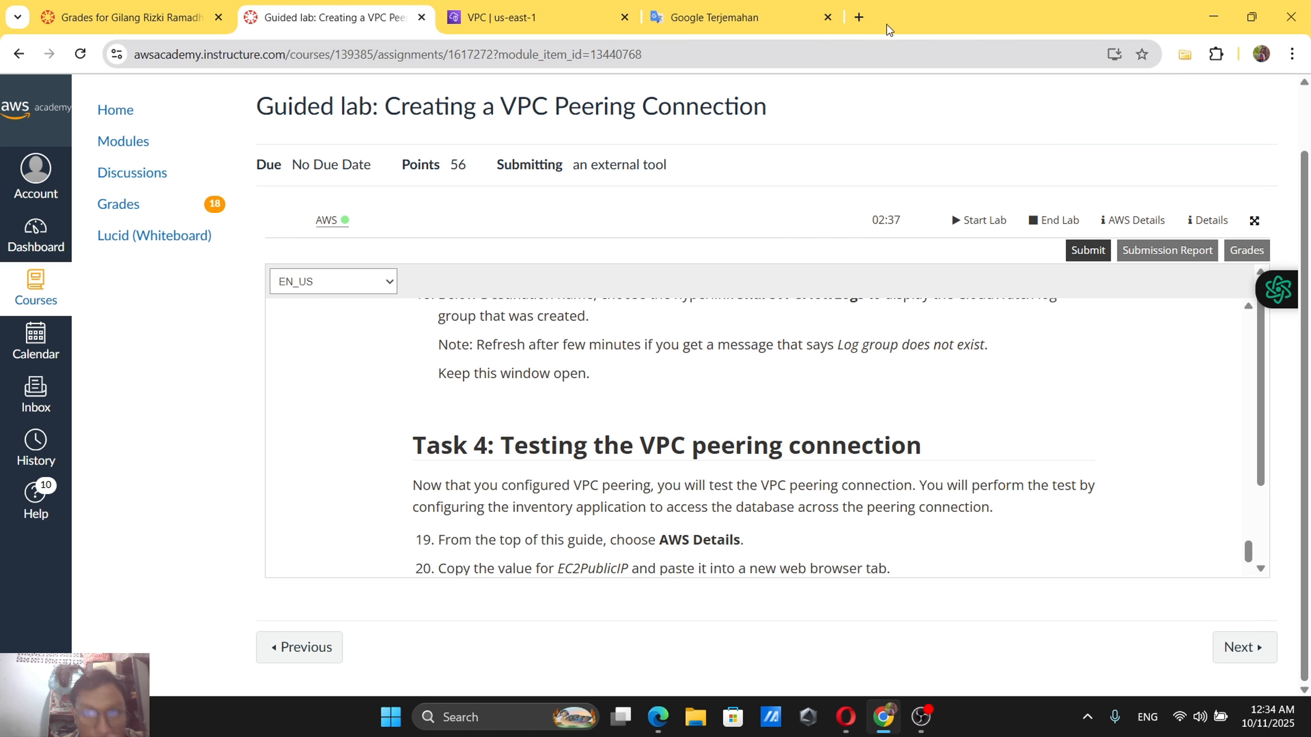
pyautogui.click(827, 18)
pyautogui.scroll(2, 712, 370)
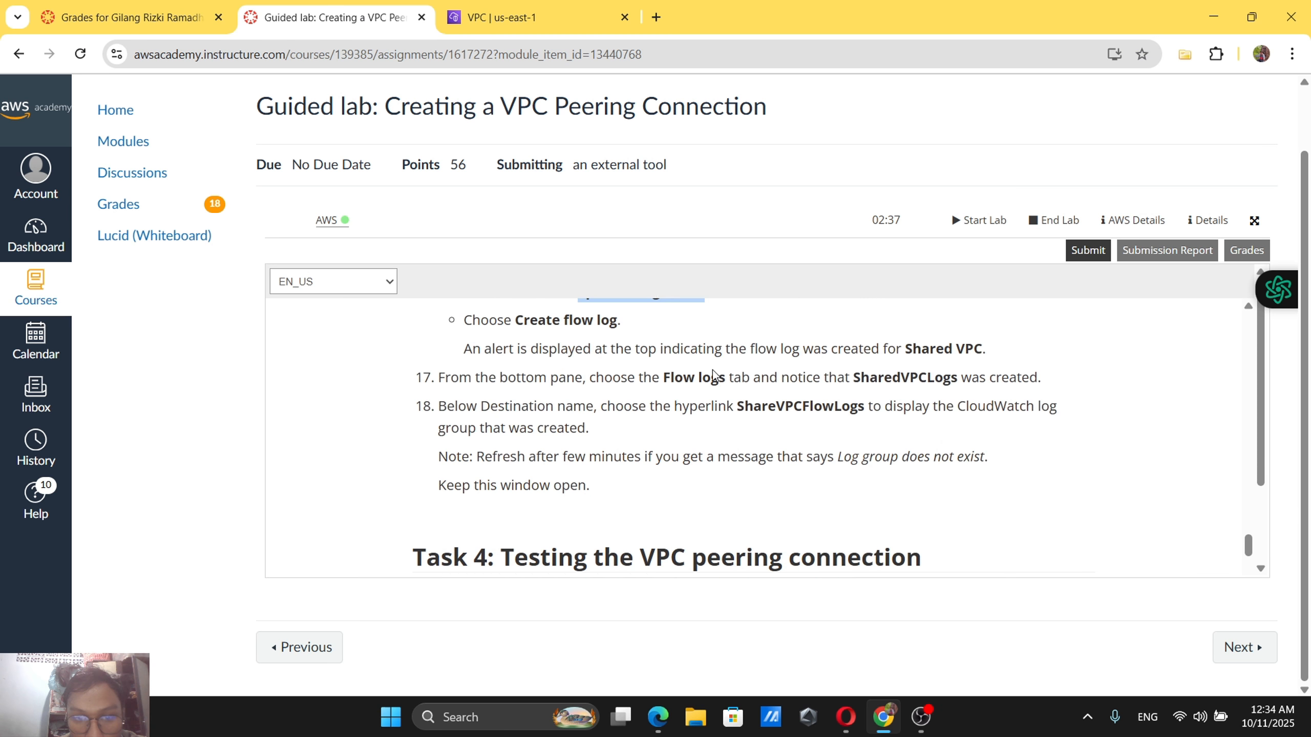
pyautogui.scroll(1, 713, 370)
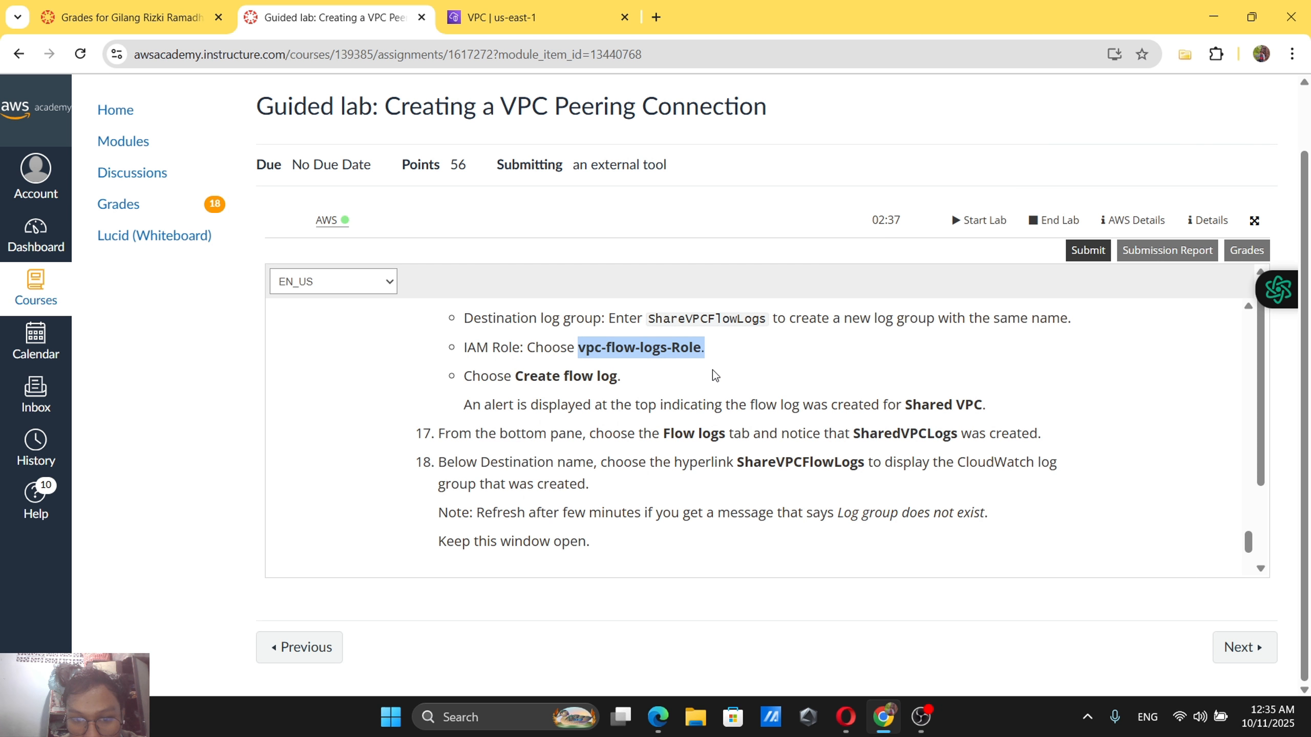
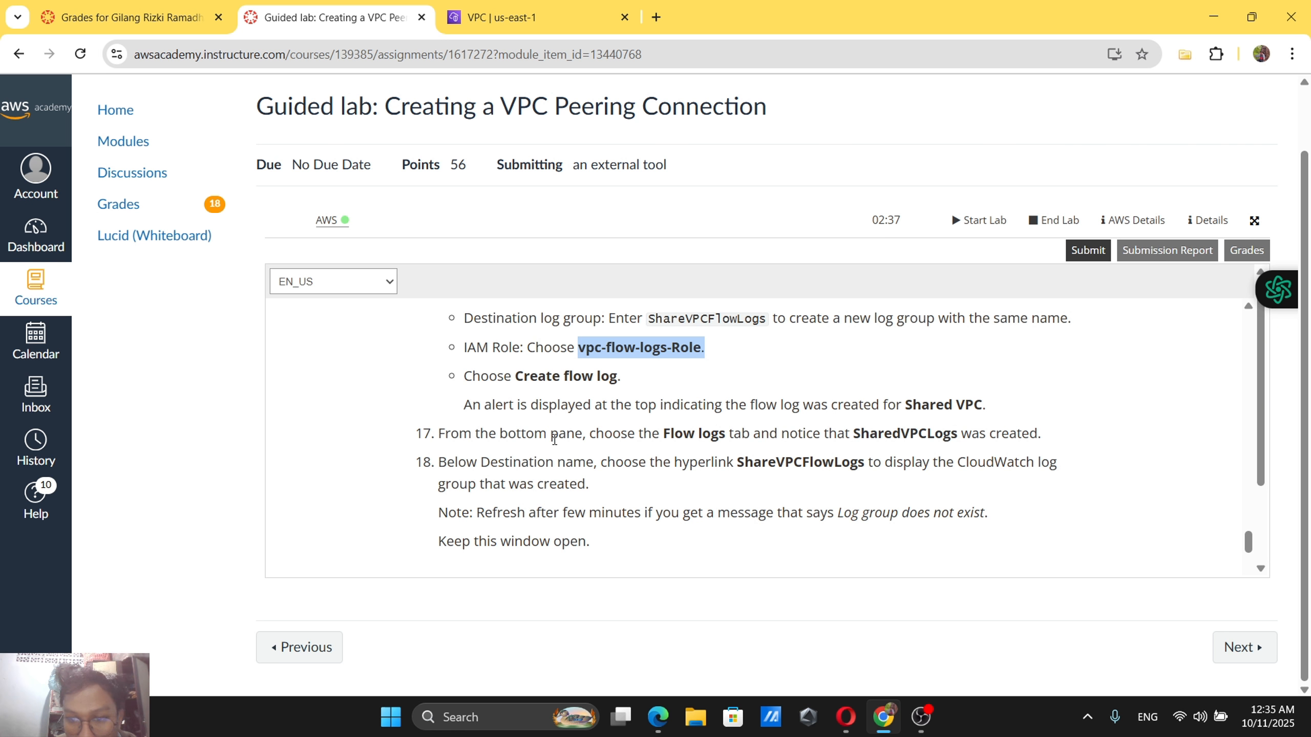
# Return to the VPC list and show the flow logs of Shared VPC to check for SharedVPCLogs.
pyautogui.click(545, 10)
pyautogui.scroll(-1, 411, 362)
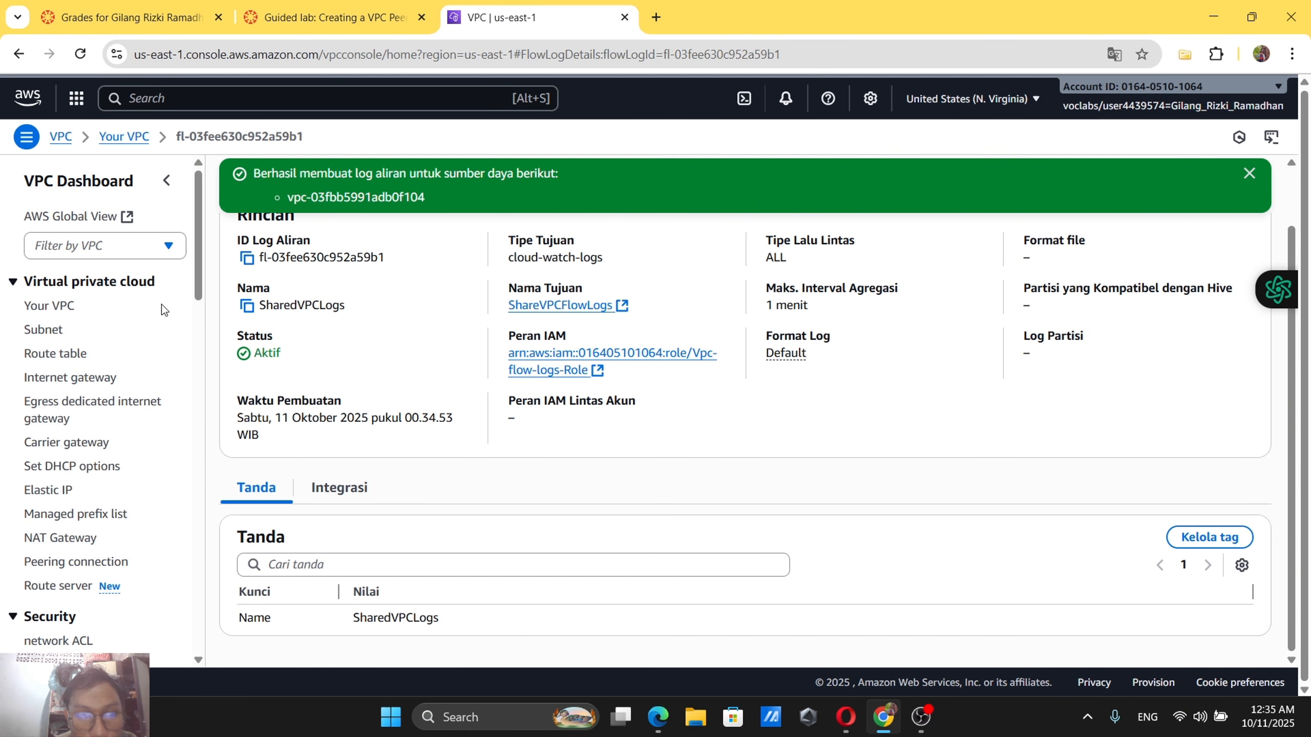
pyautogui.click(50, 306)
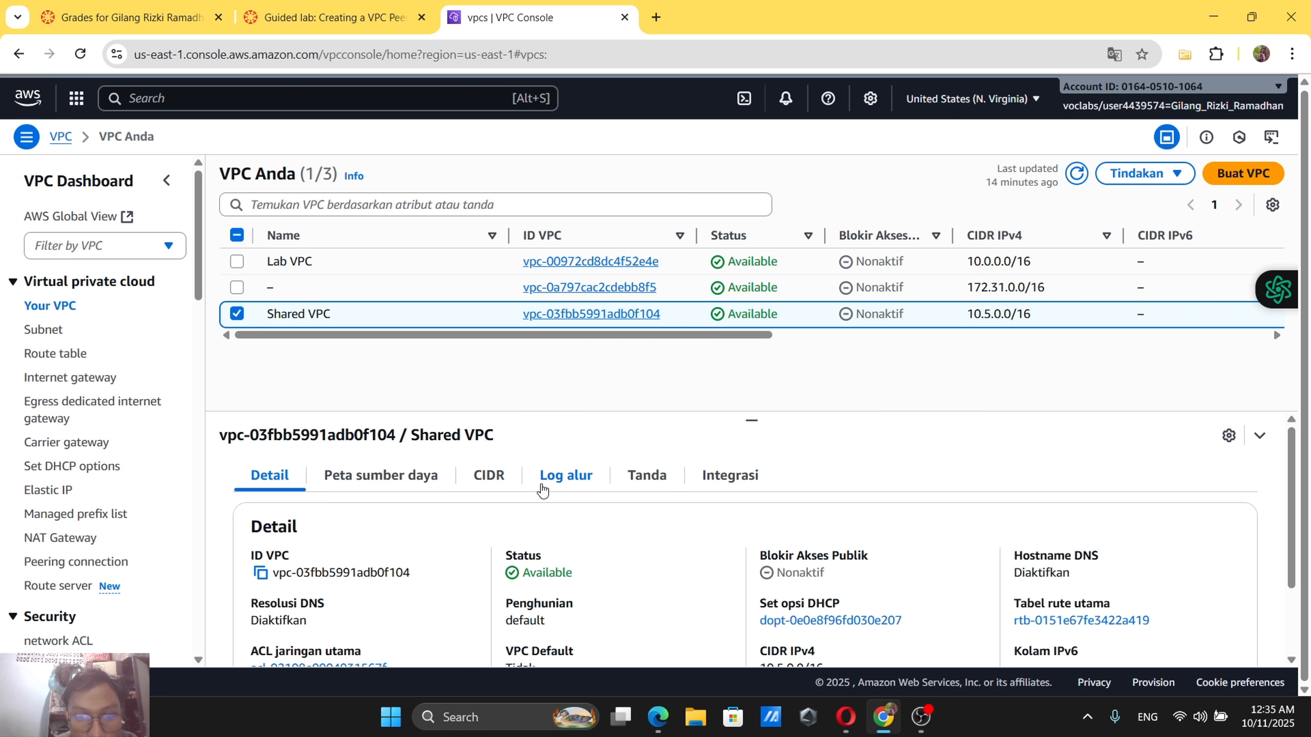
pyautogui.click(547, 474)
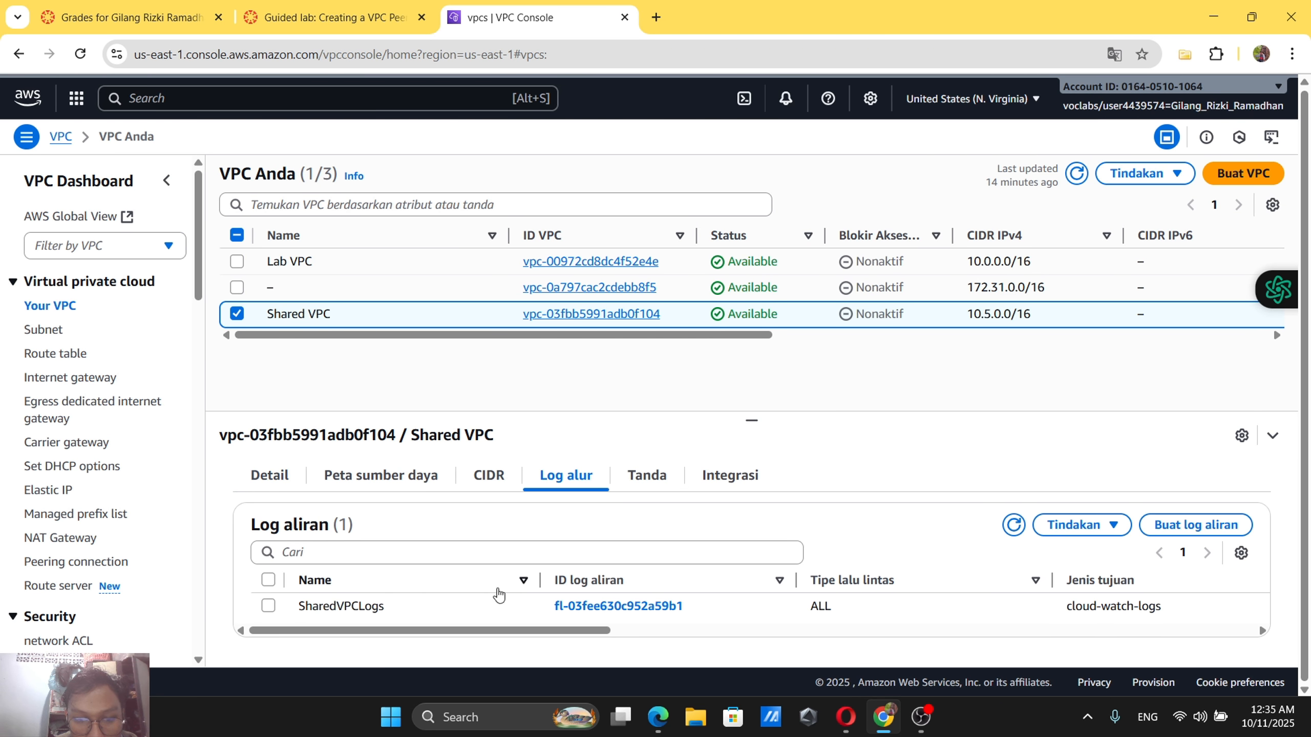
# Read the Task 4 lab instructions and display the lab's AWS details.
pyautogui.click(329, 17)
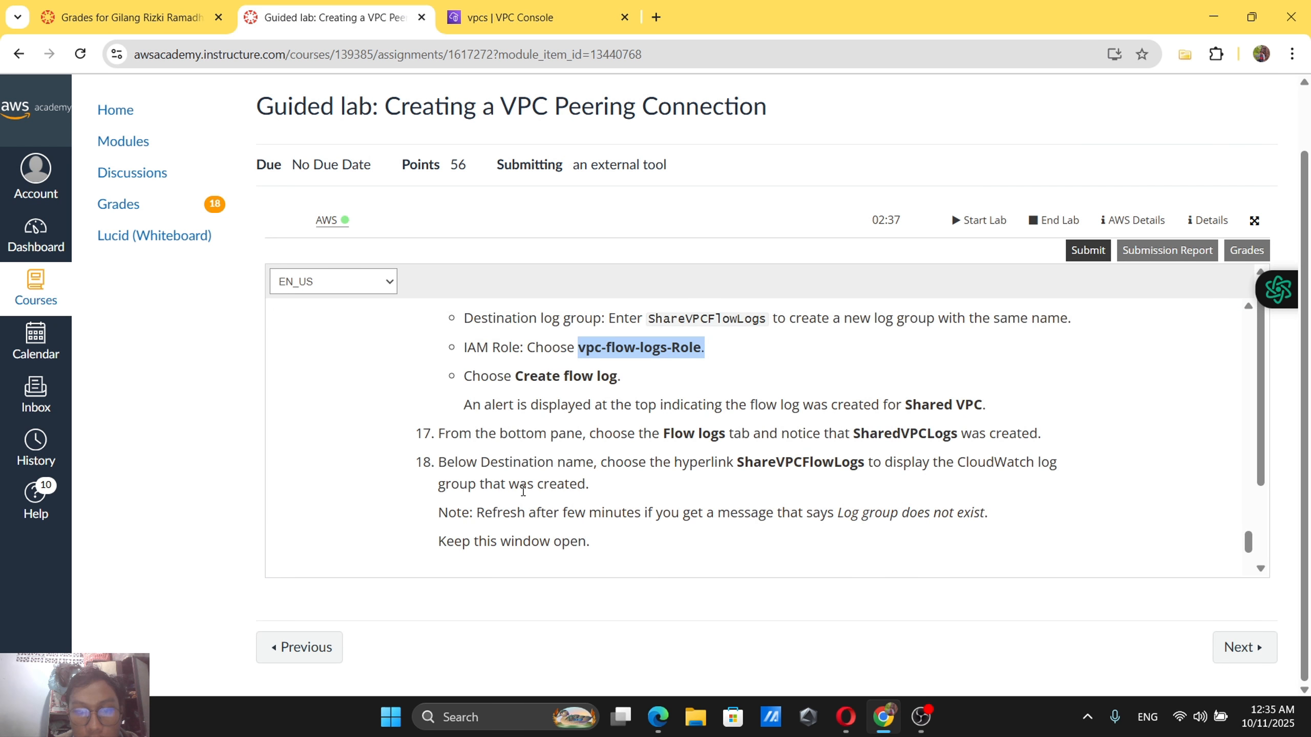
pyautogui.scroll(-5, 523, 491)
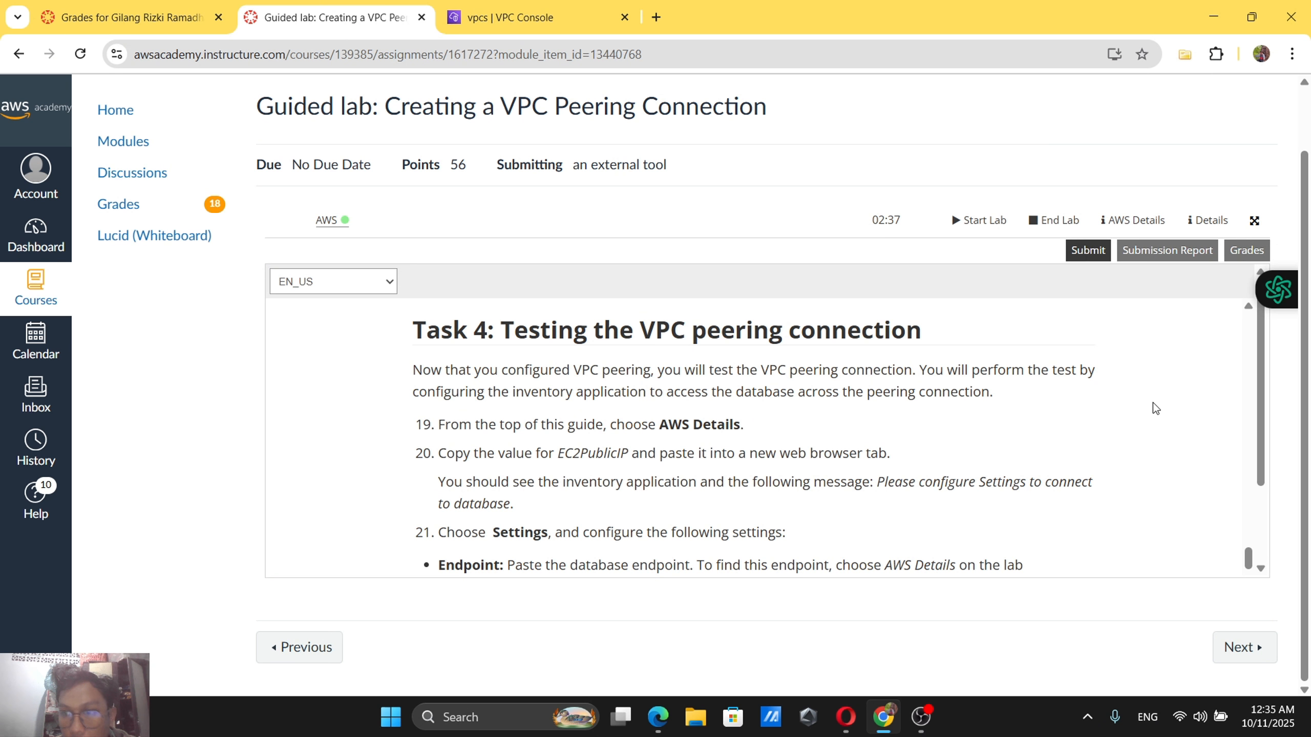
pyautogui.click(1134, 220)
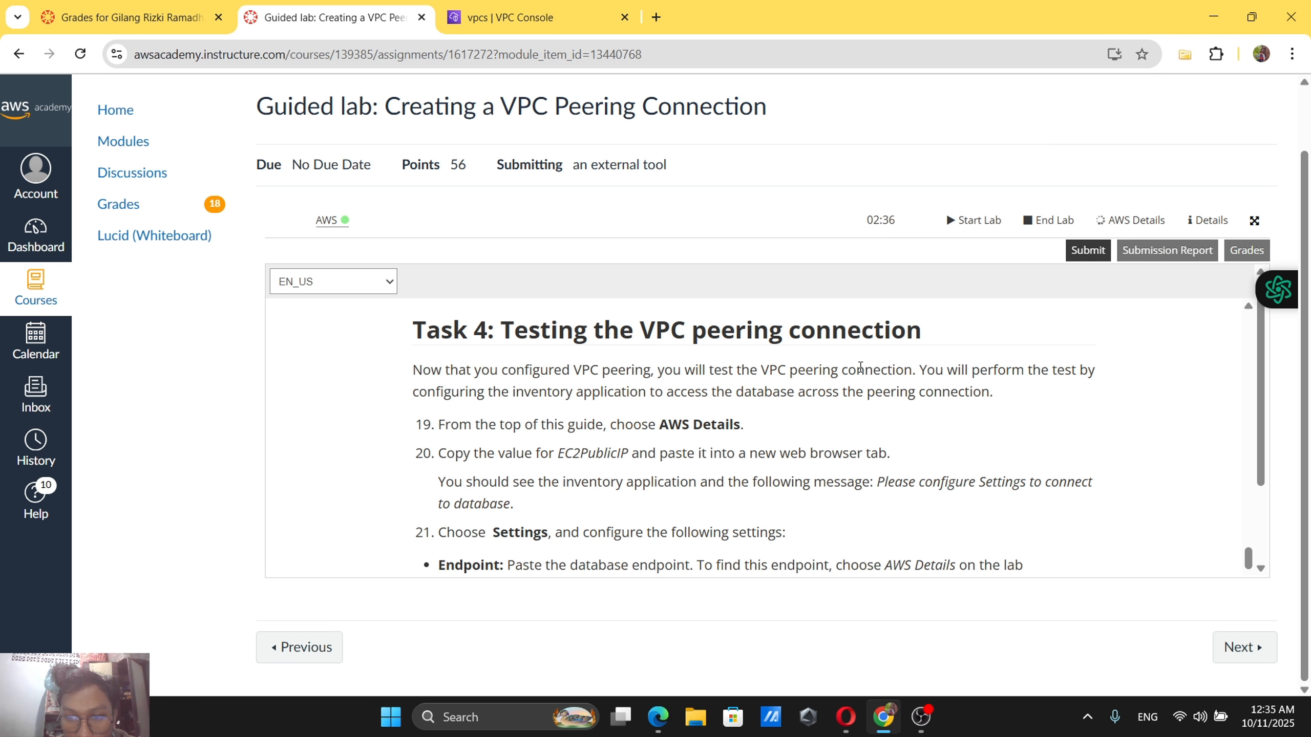
pyautogui.scroll(4, 860, 367)
pyautogui.scroll(-3, 860, 368)
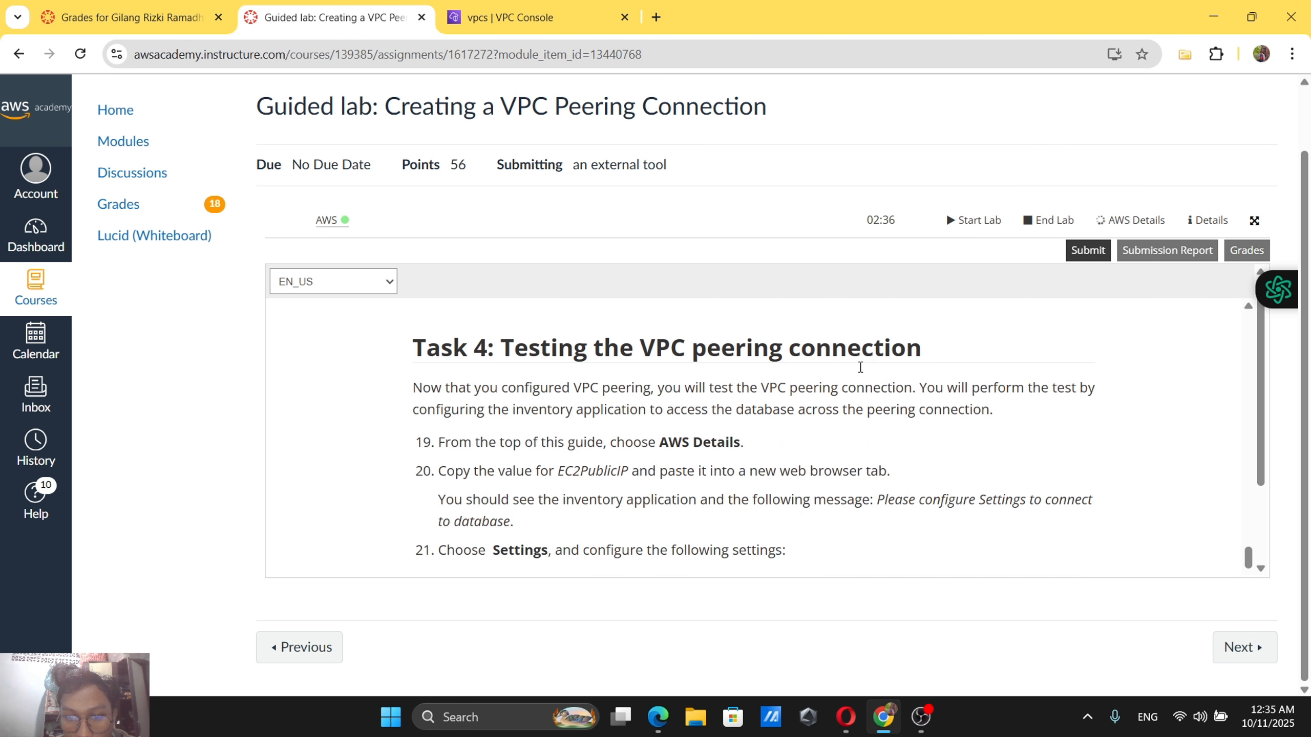
pyautogui.scroll(-3, 1034, 417)
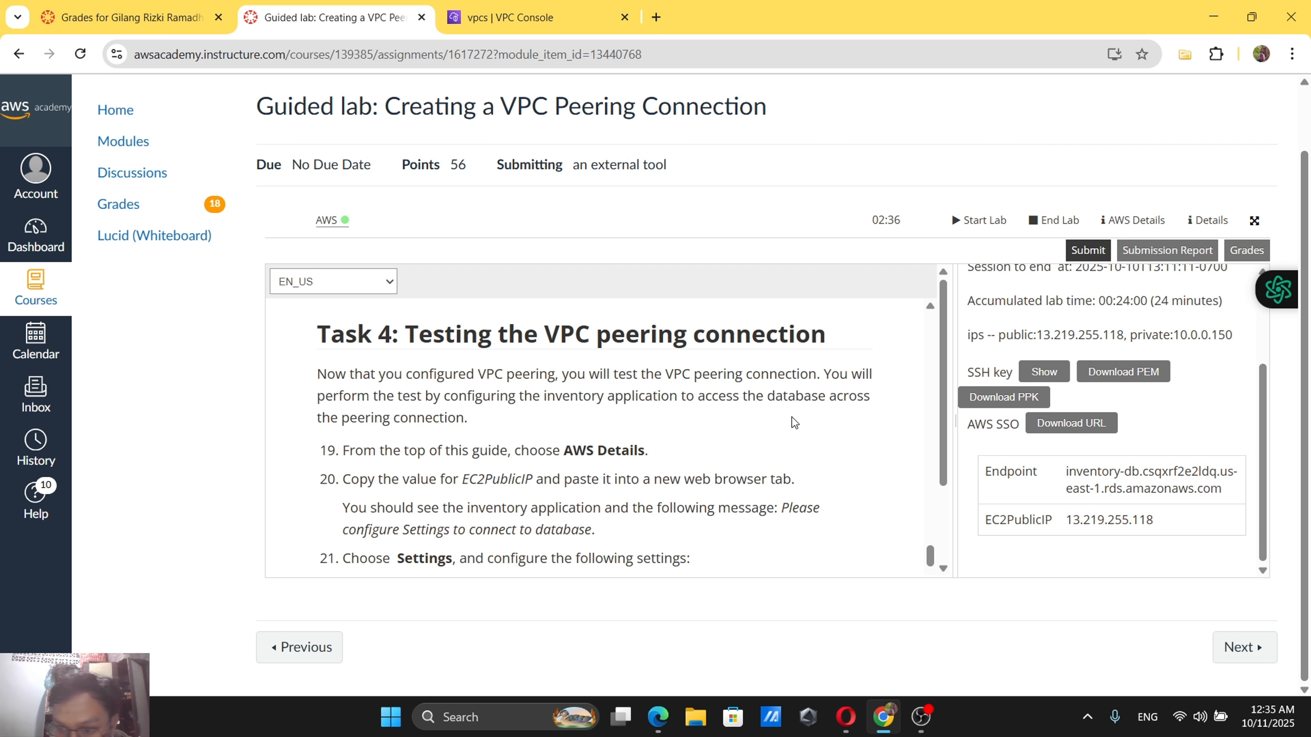
# Copy the EC2PublicIP value 13.219.255.118 and open it in a new browser tab.
pyautogui.moveTo(1066, 519); pyautogui.dragTo(1161, 522)
pyautogui.hotkey('ctrl', 'c')
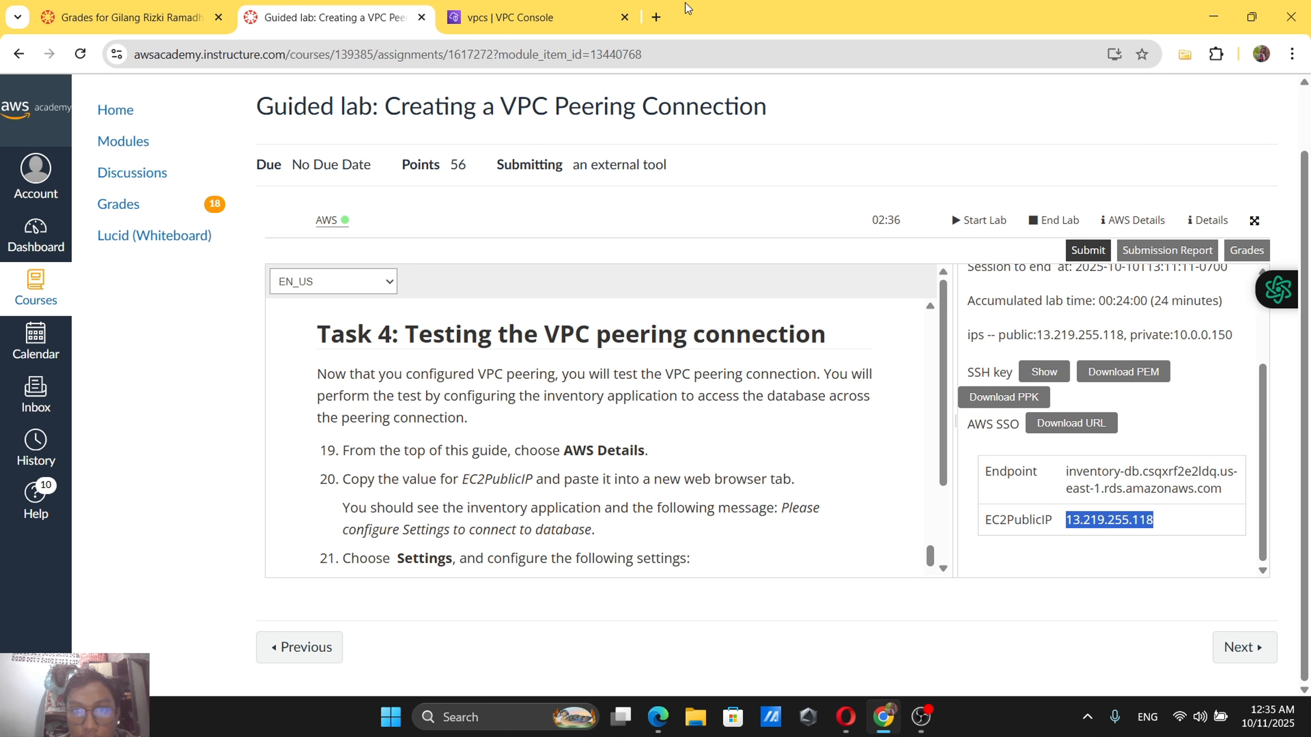
pyautogui.click(656, 15)
pyautogui.hotkey('ctrl', 'v')
pyautogui.press('Return')
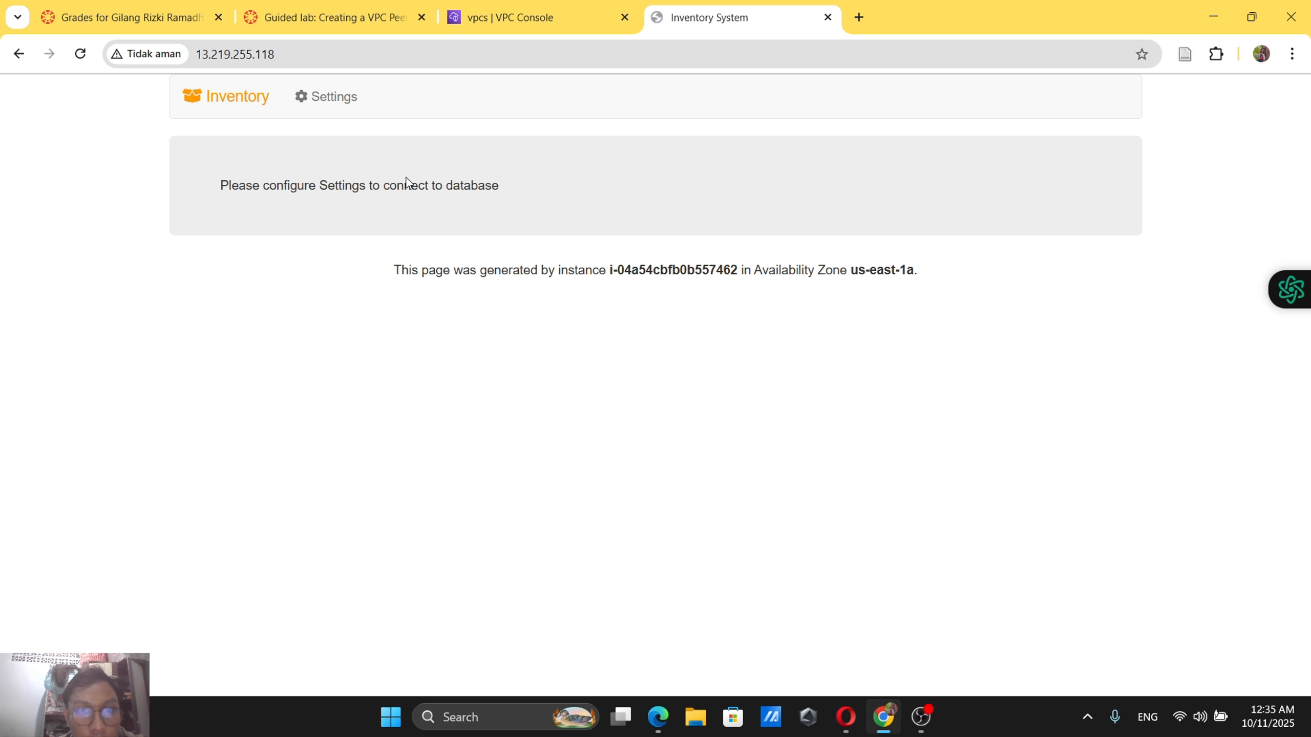
# Check the required database settings in the lab instructions and open the inventory application's Settings page.
pyautogui.click(410, 17)
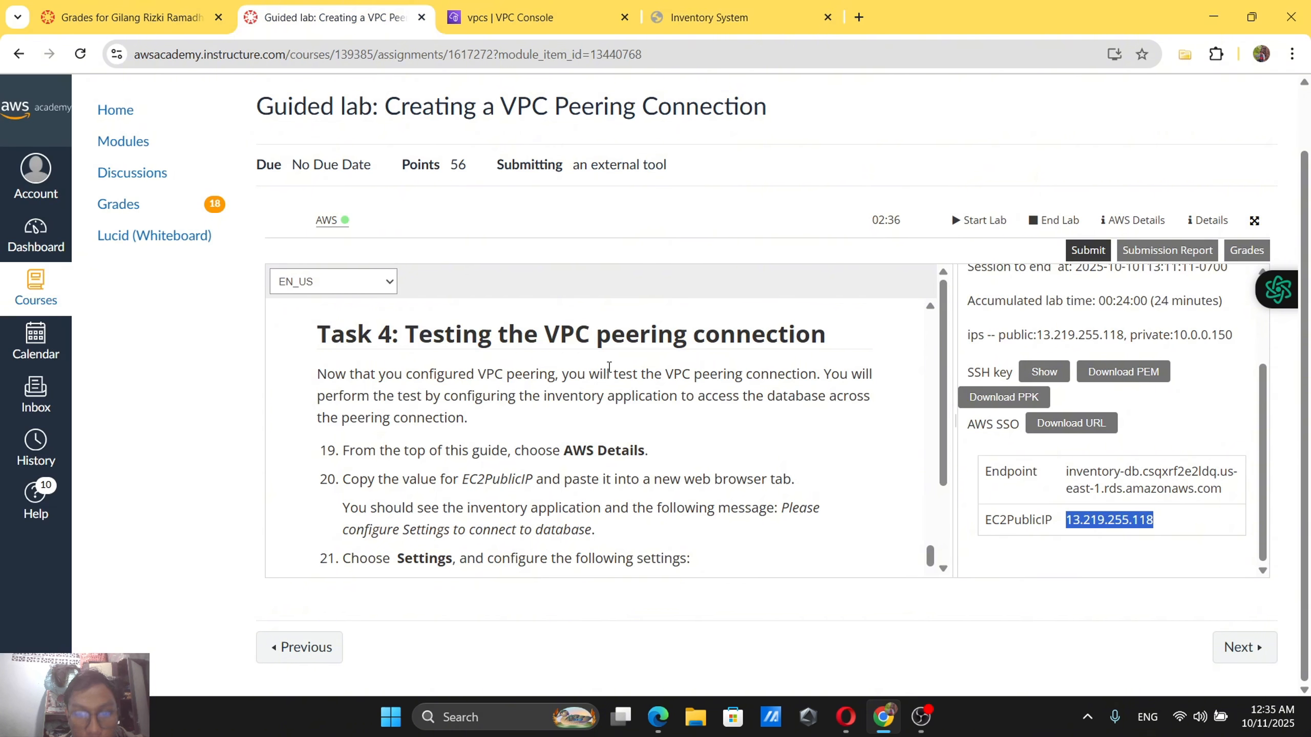
pyautogui.scroll(-2, 609, 367)
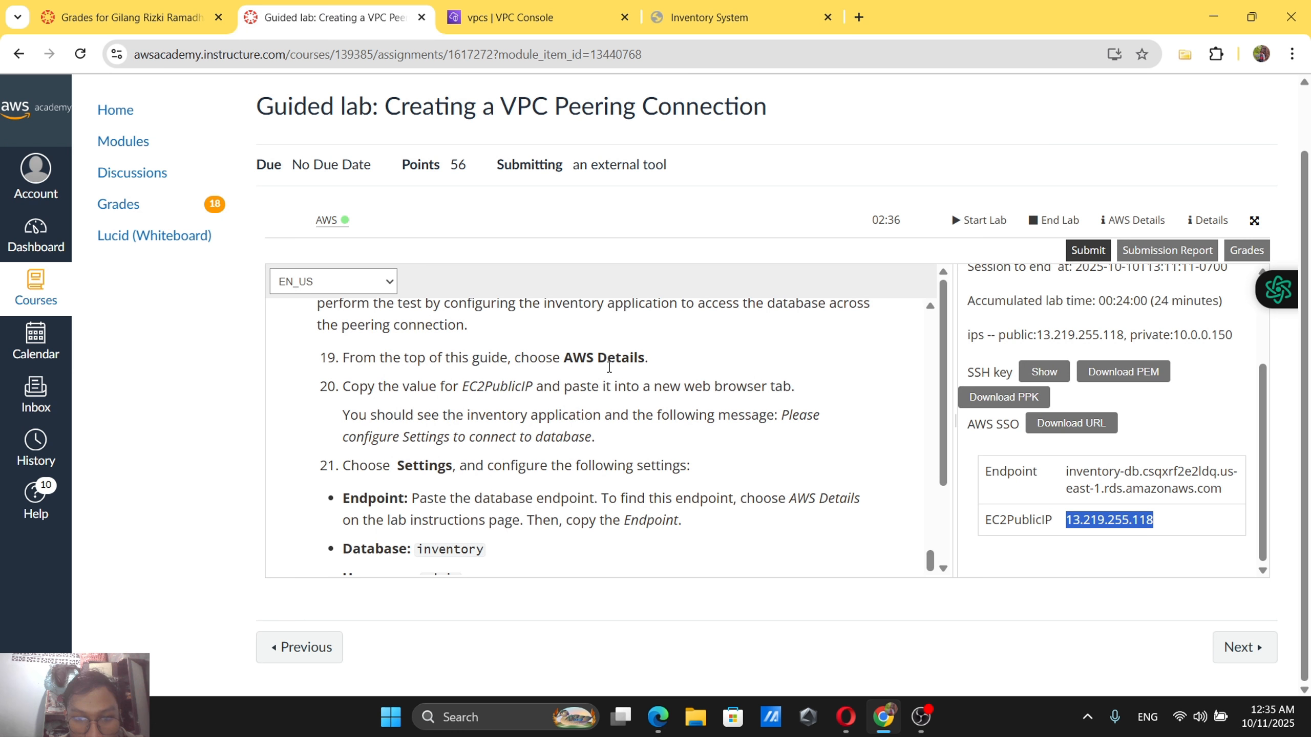
pyautogui.scroll(-2, 609, 366)
pyautogui.click(723, 17)
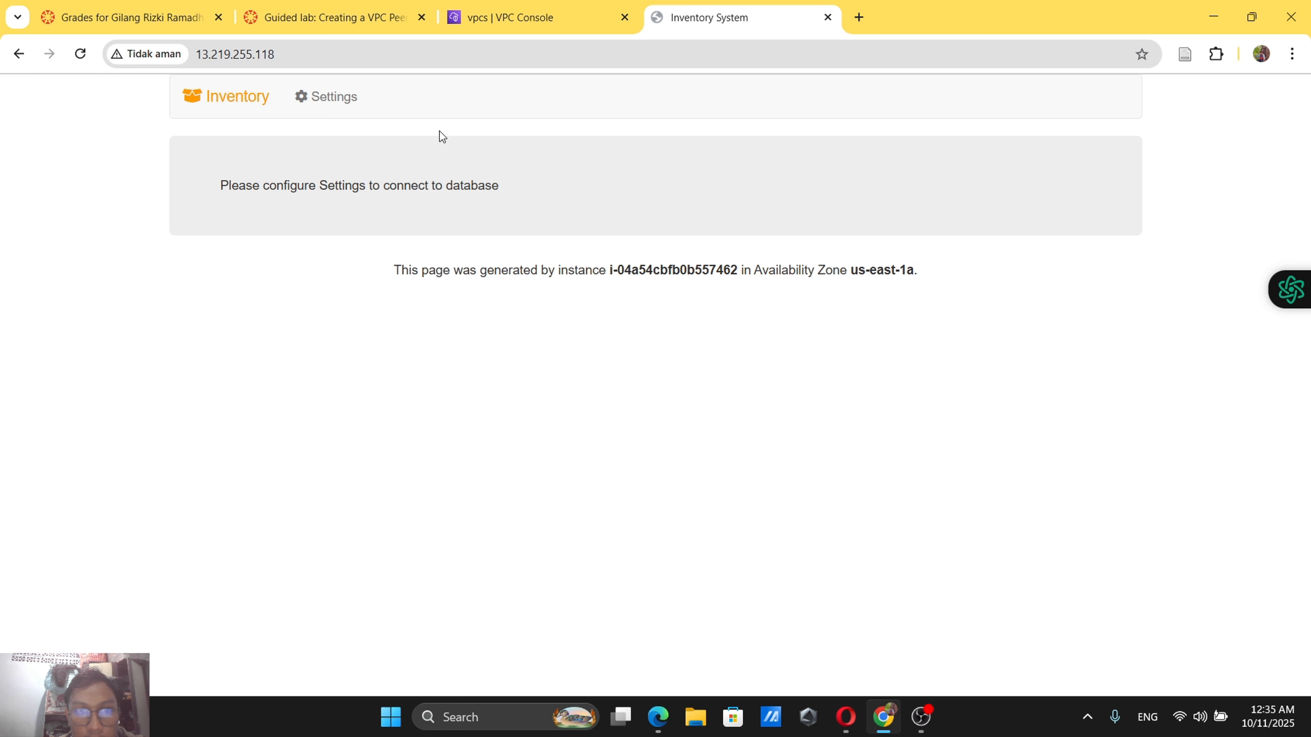
pyautogui.click(336, 109)
# Copy the database endpoint from the lab's AWS details and enter it as the Endpoint in the inventory settings.
pyautogui.click(332, 15)
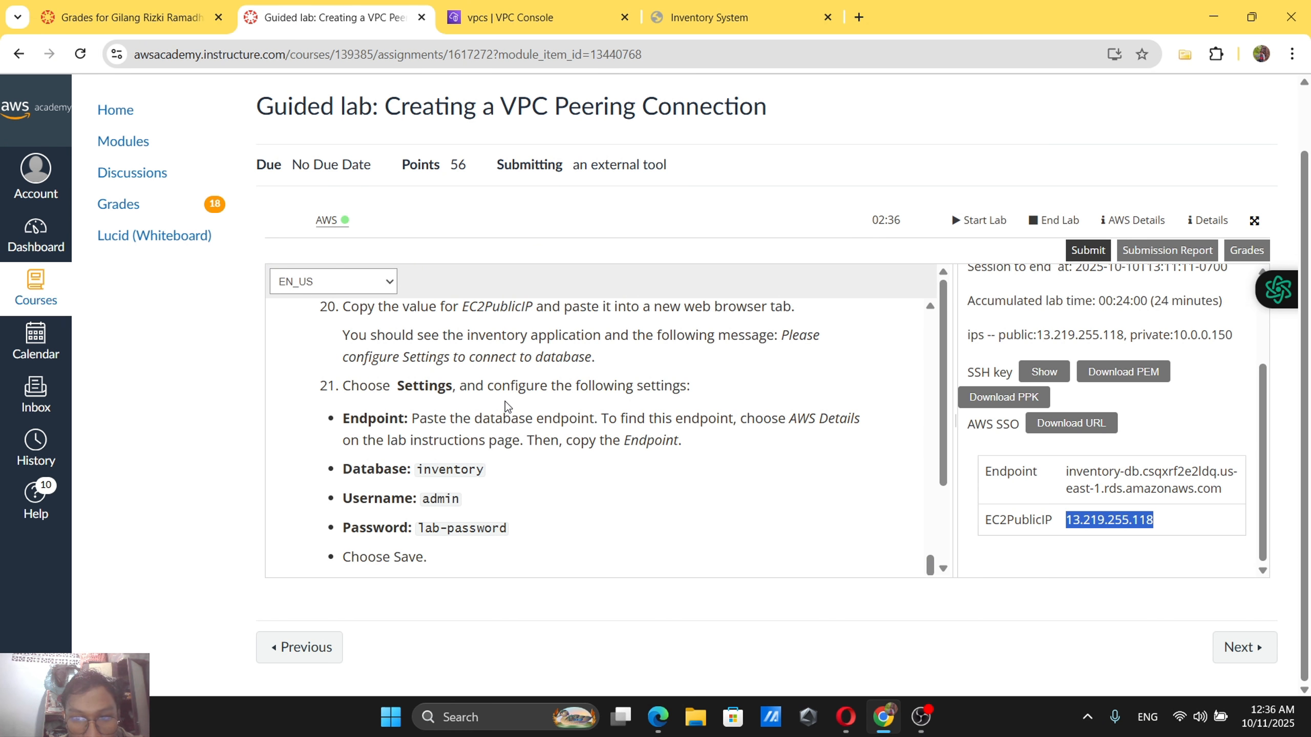
pyautogui.scroll(3, 506, 407)
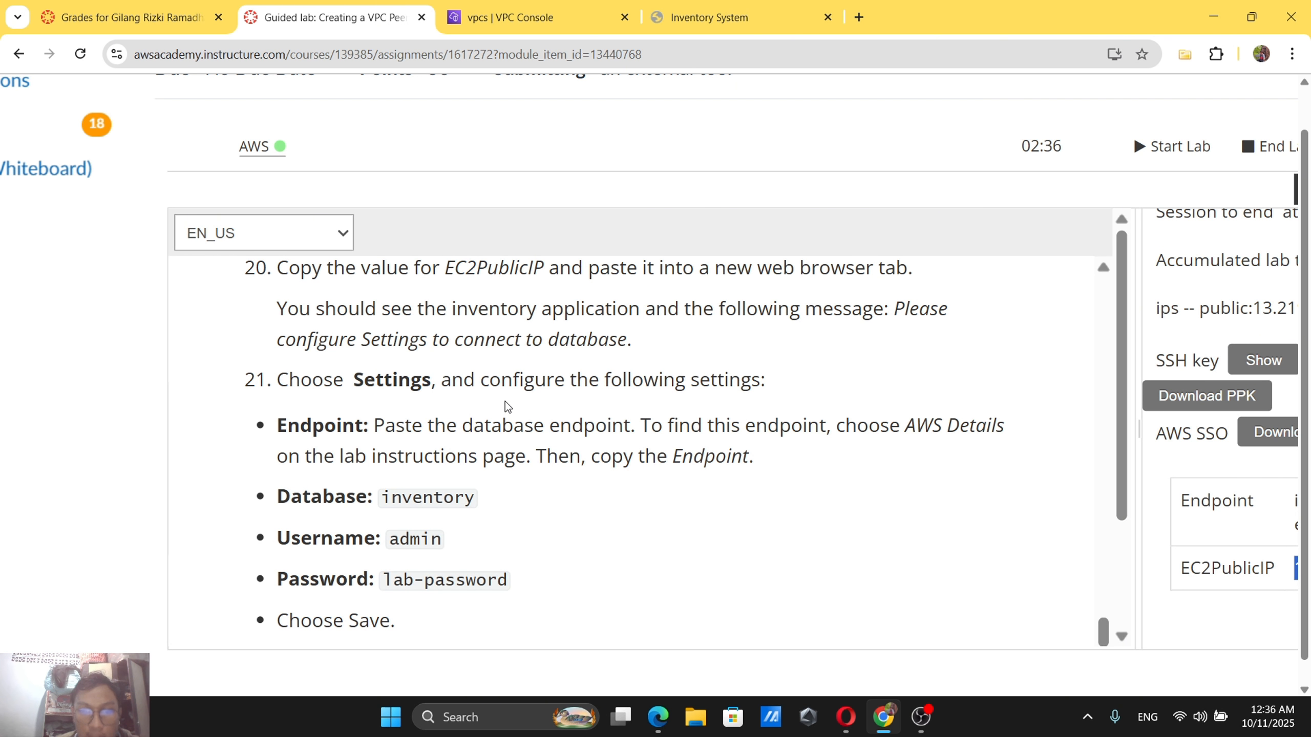
pyautogui.hscroll(5, 518, 410)
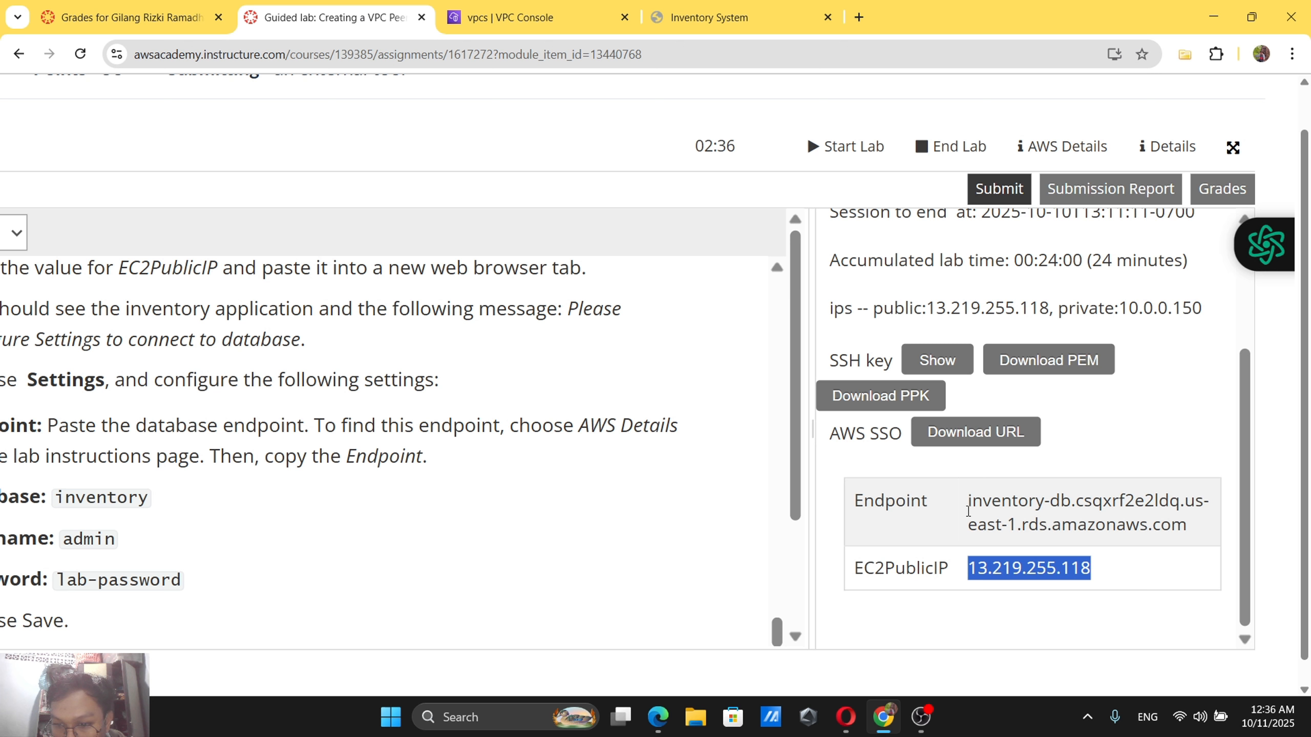
pyautogui.moveTo(968, 503); pyautogui.dragTo(1208, 524)
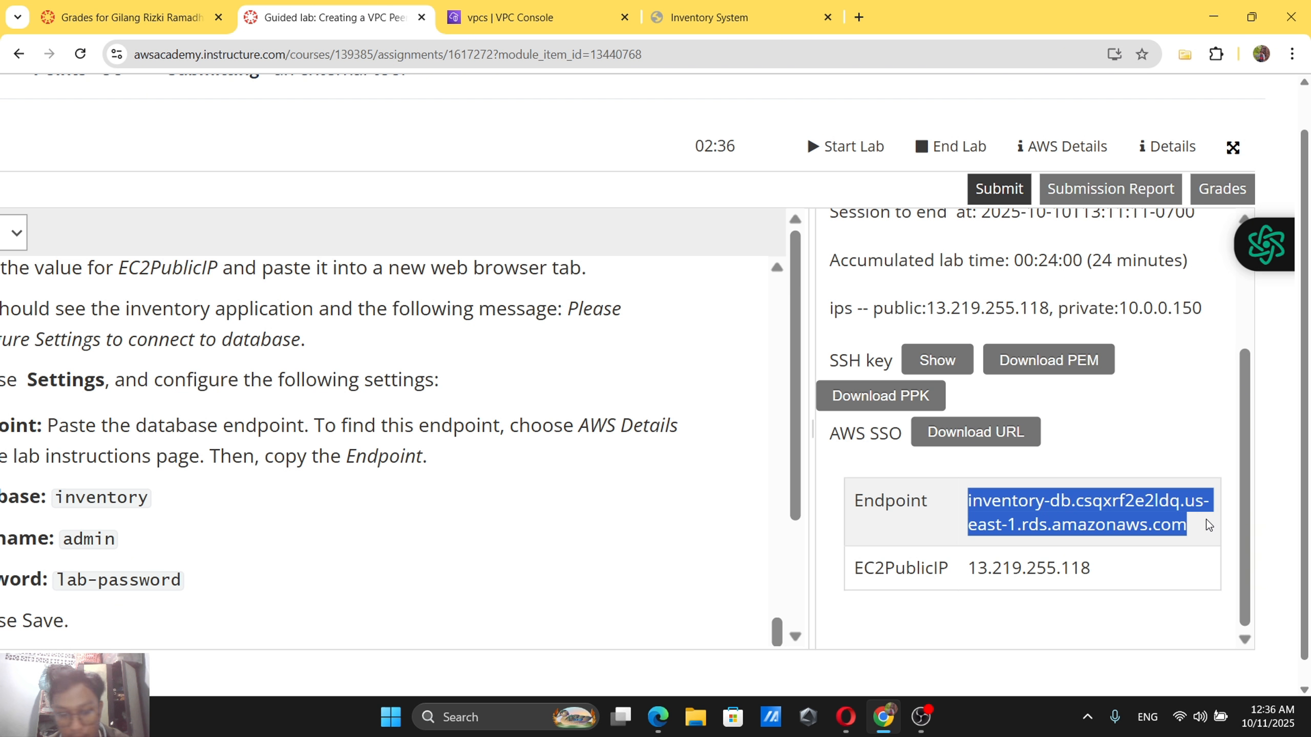
pyautogui.click(745, 14)
pyautogui.click(520, 188)
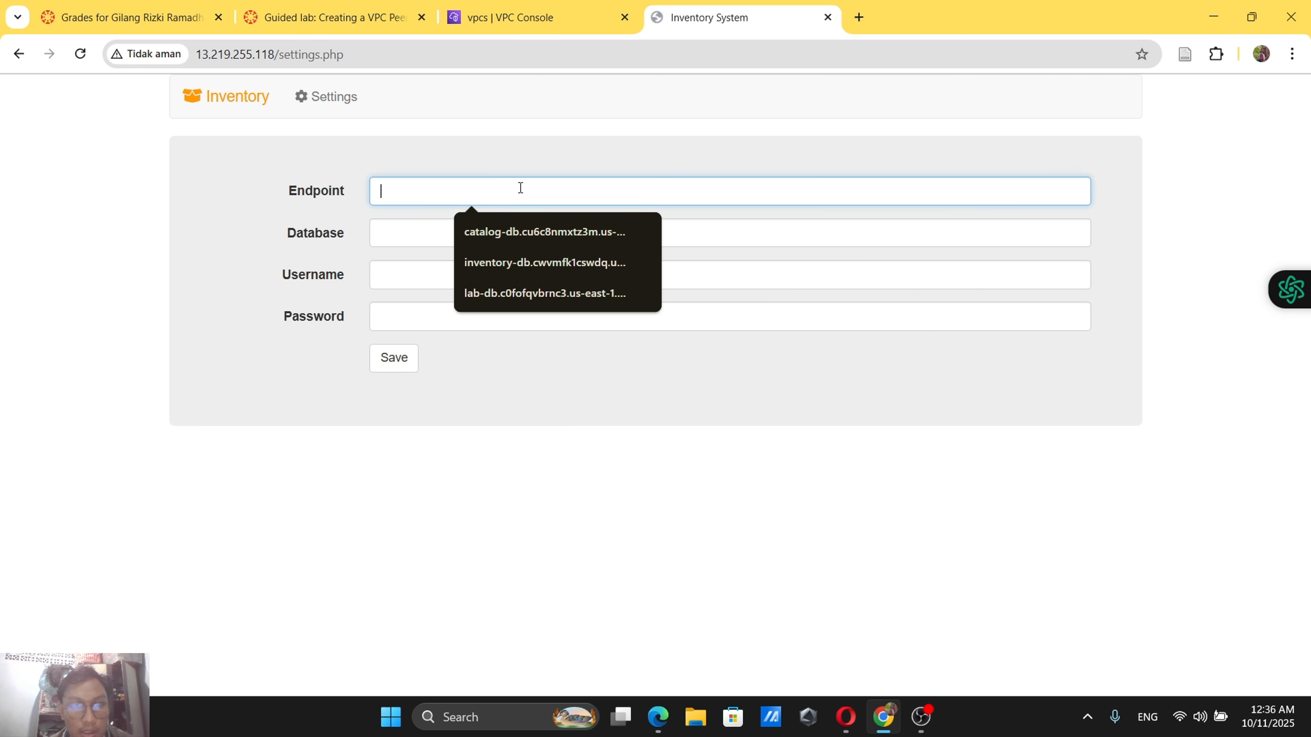
pyautogui.hotkey('ctrl', 'v')
# Copy the database name inventory from the lab instructions and enter it as the Database in the inventory settings.
pyautogui.click(386, 10)
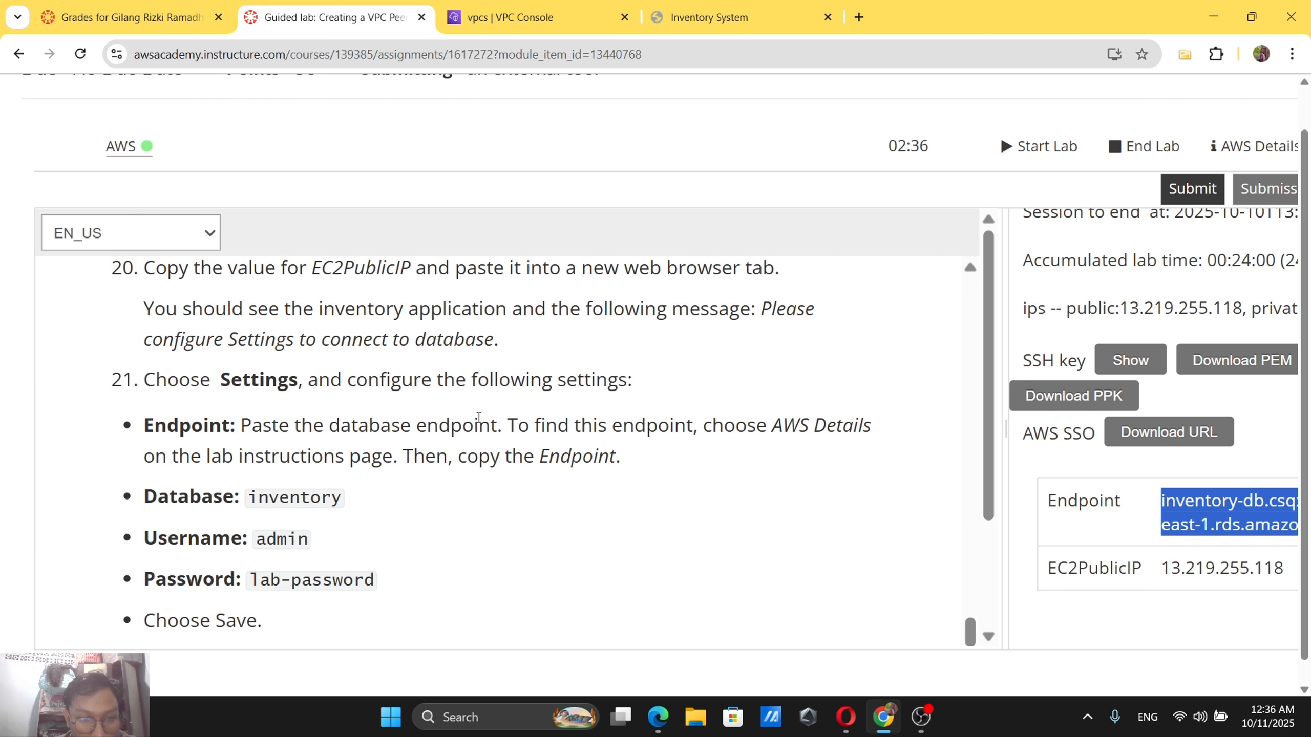
pyautogui.scroll(-1, 478, 418)
pyautogui.moveTo(249, 454); pyautogui.dragTo(356, 446)
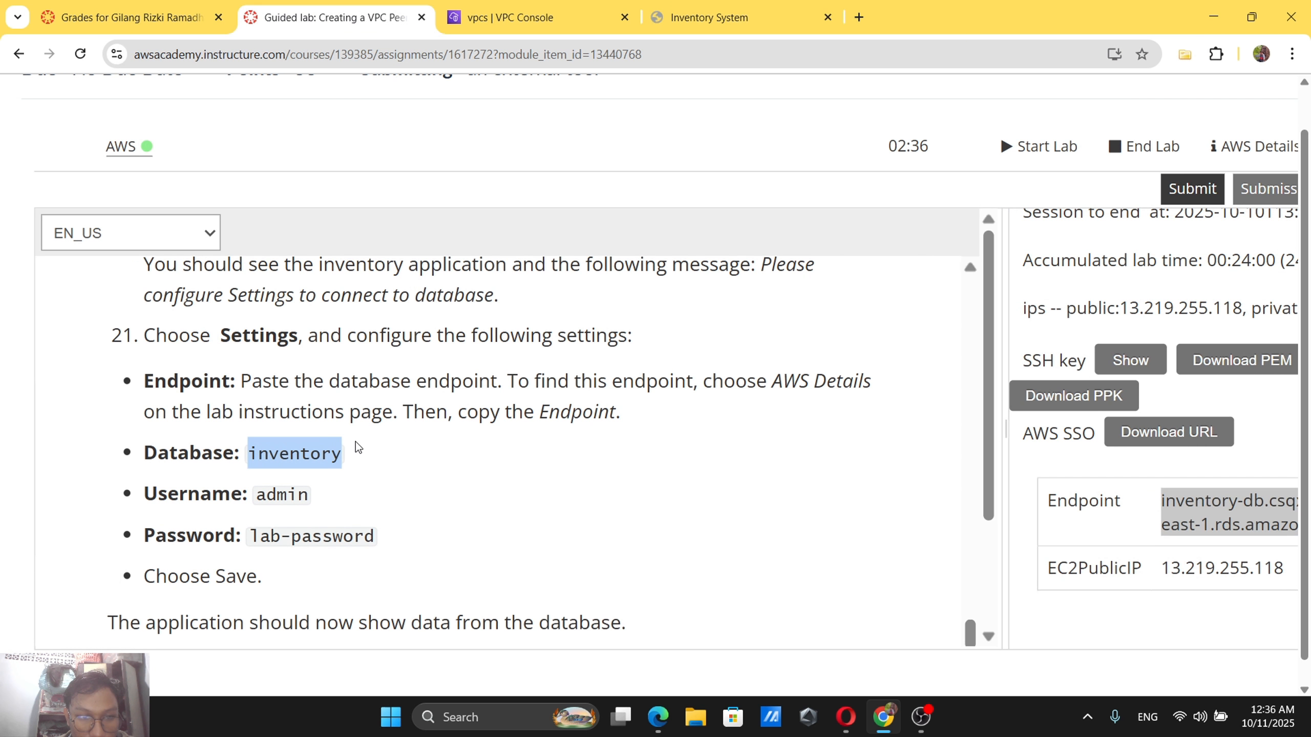
pyautogui.hotkey('ctrl', 'c')
pyautogui.click(712, 17)
pyautogui.click(553, 240)
pyautogui.hotkey('ctrl', 'v')
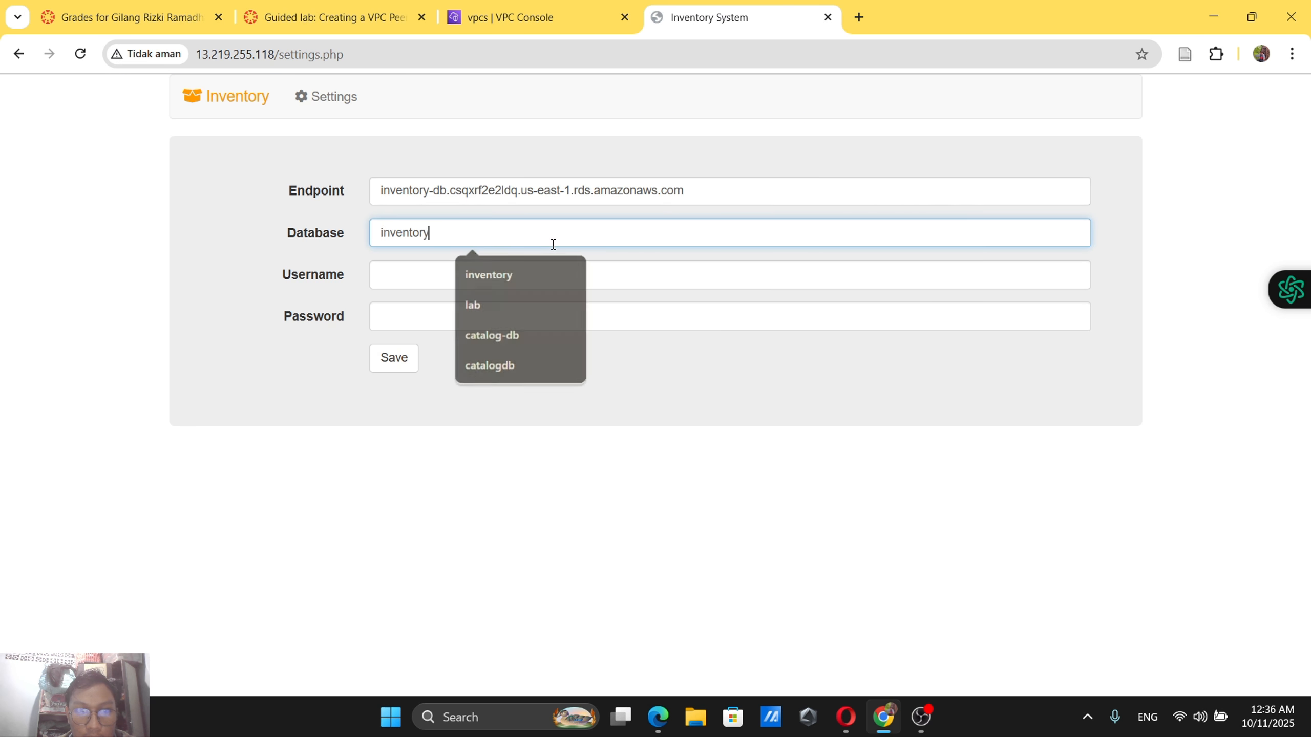
# Set the username to admin, enter the database password from the lab instructions, and save the inventory settings.
pyautogui.click(380, 15)
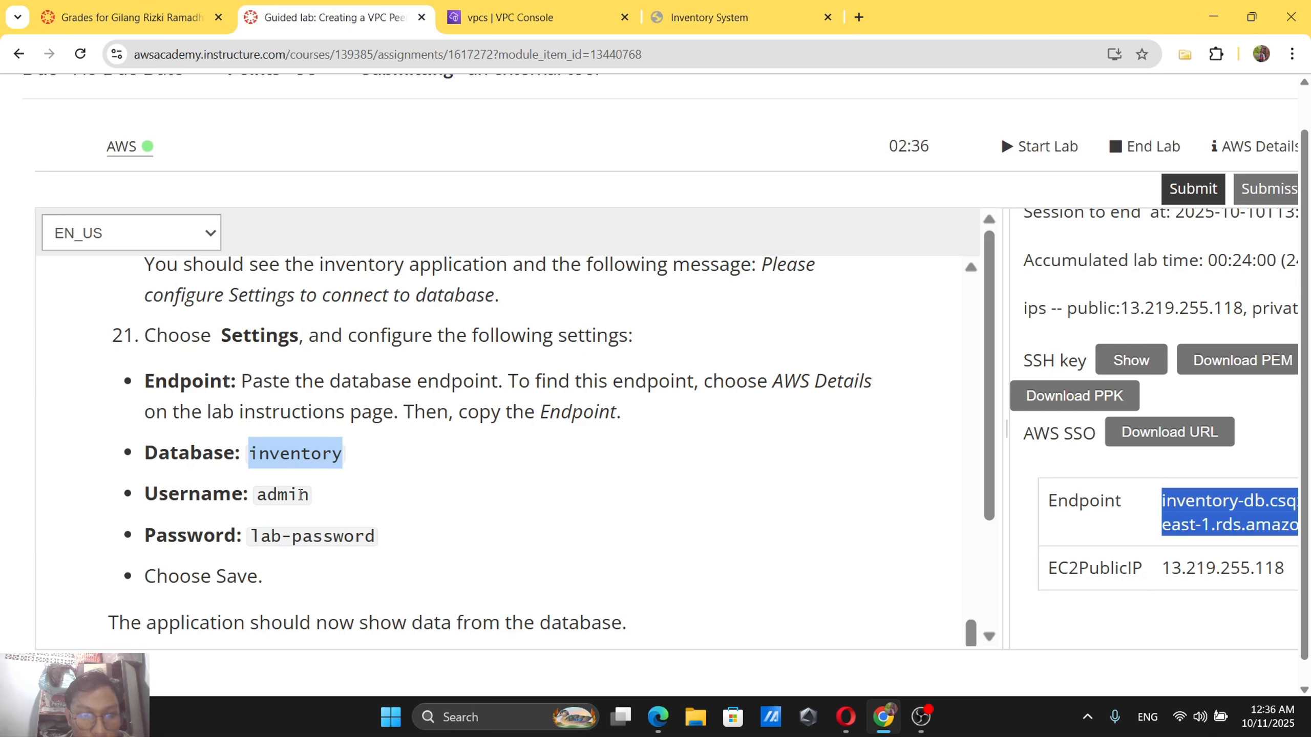
pyautogui.moveTo(252, 537); pyautogui.dragTo(409, 539)
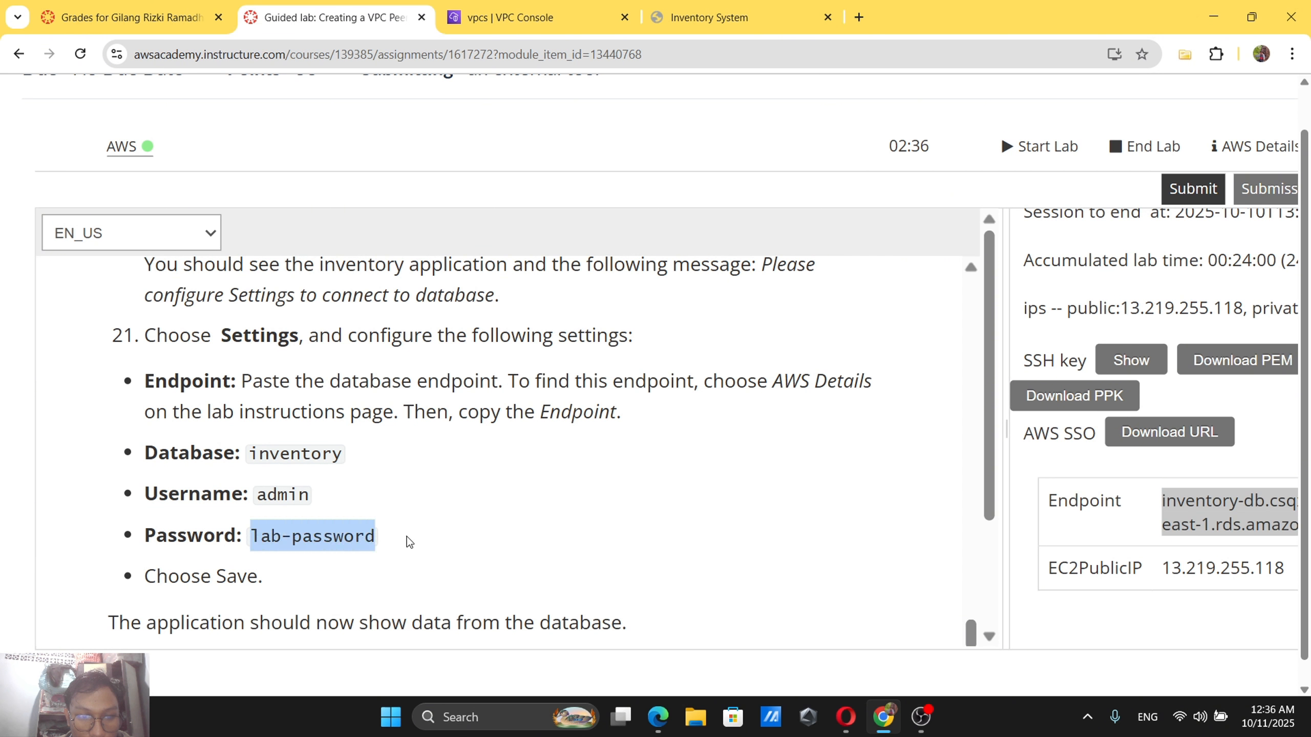
pyautogui.click(712, 17)
pyautogui.click(527, 279)
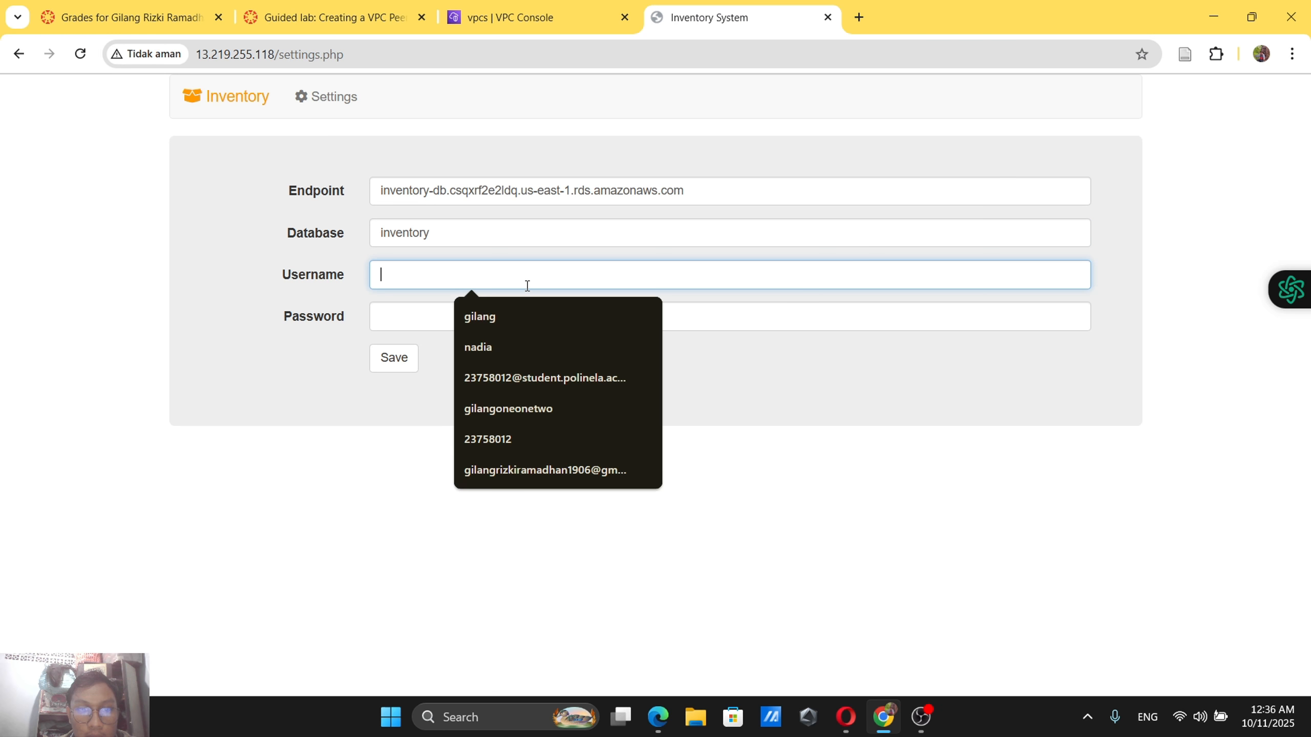
pyautogui.write('admin')
pyautogui.click(506, 316)
pyautogui.click(459, 317)
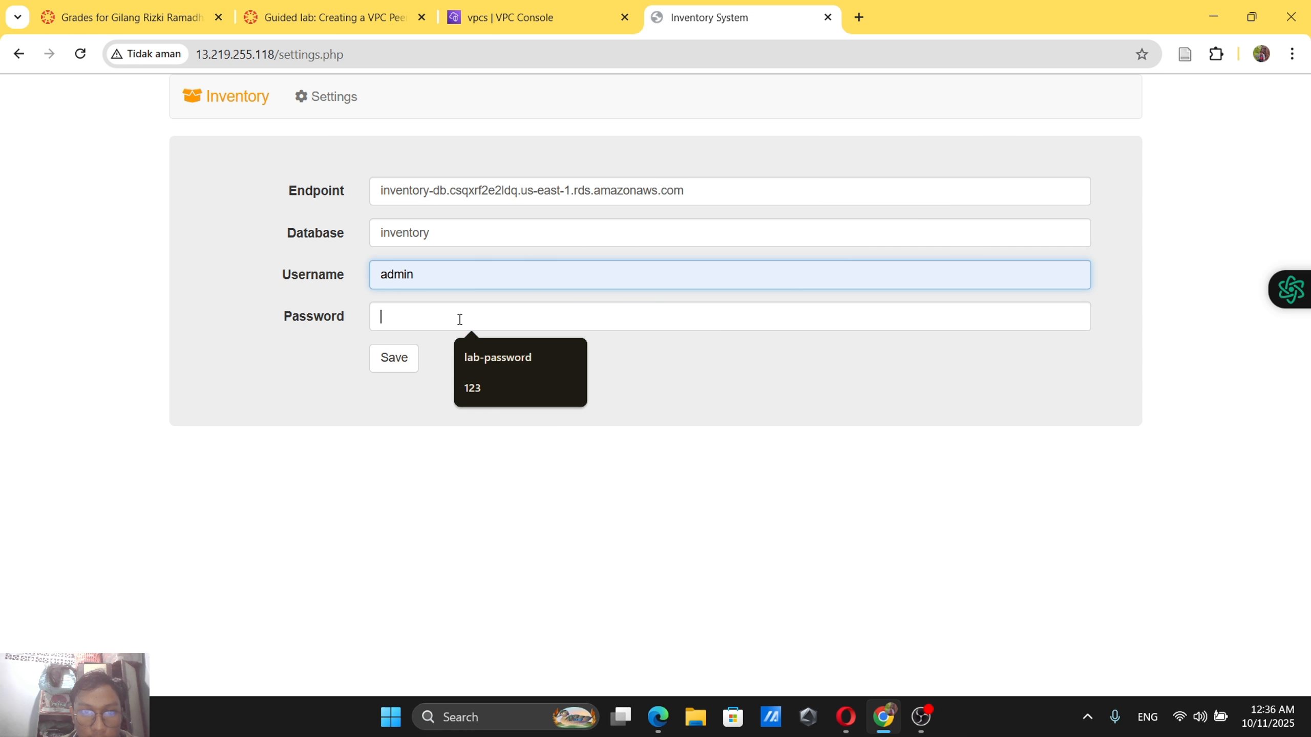
pyautogui.hotkey('ctrl', 'v')
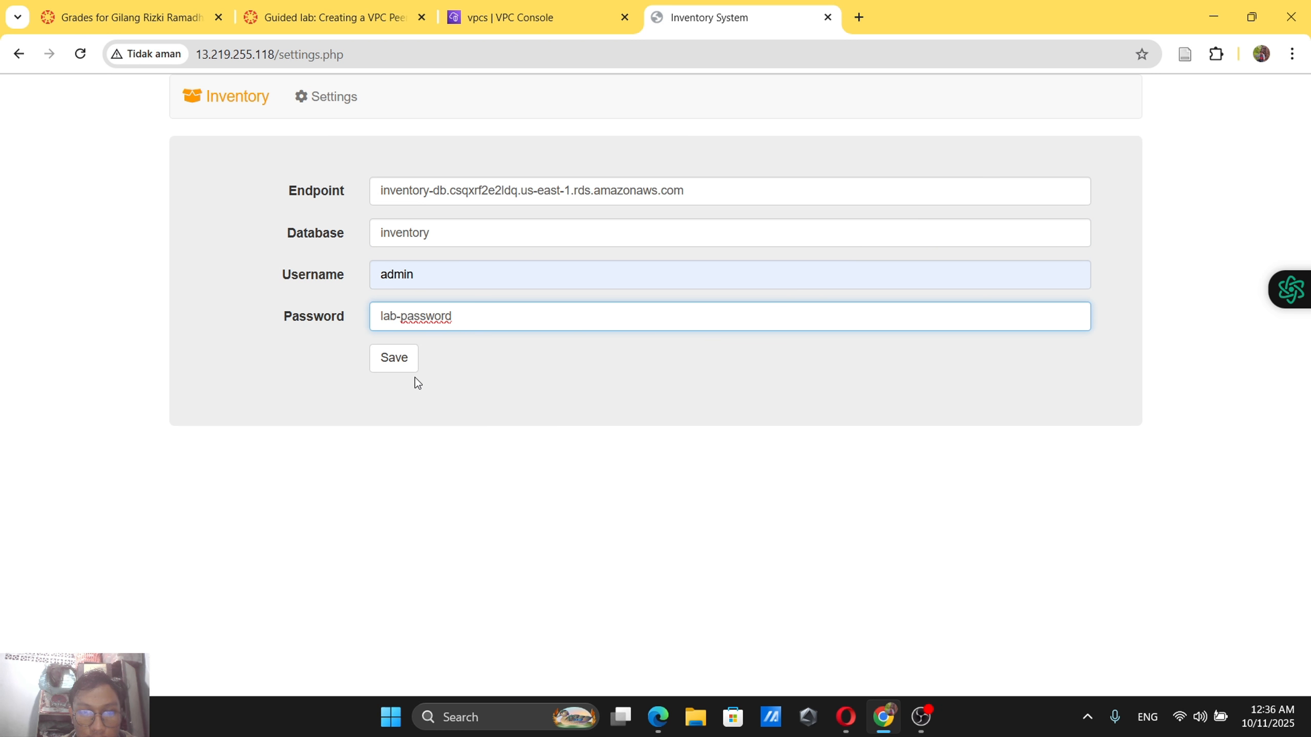
pyautogui.click(391, 363)
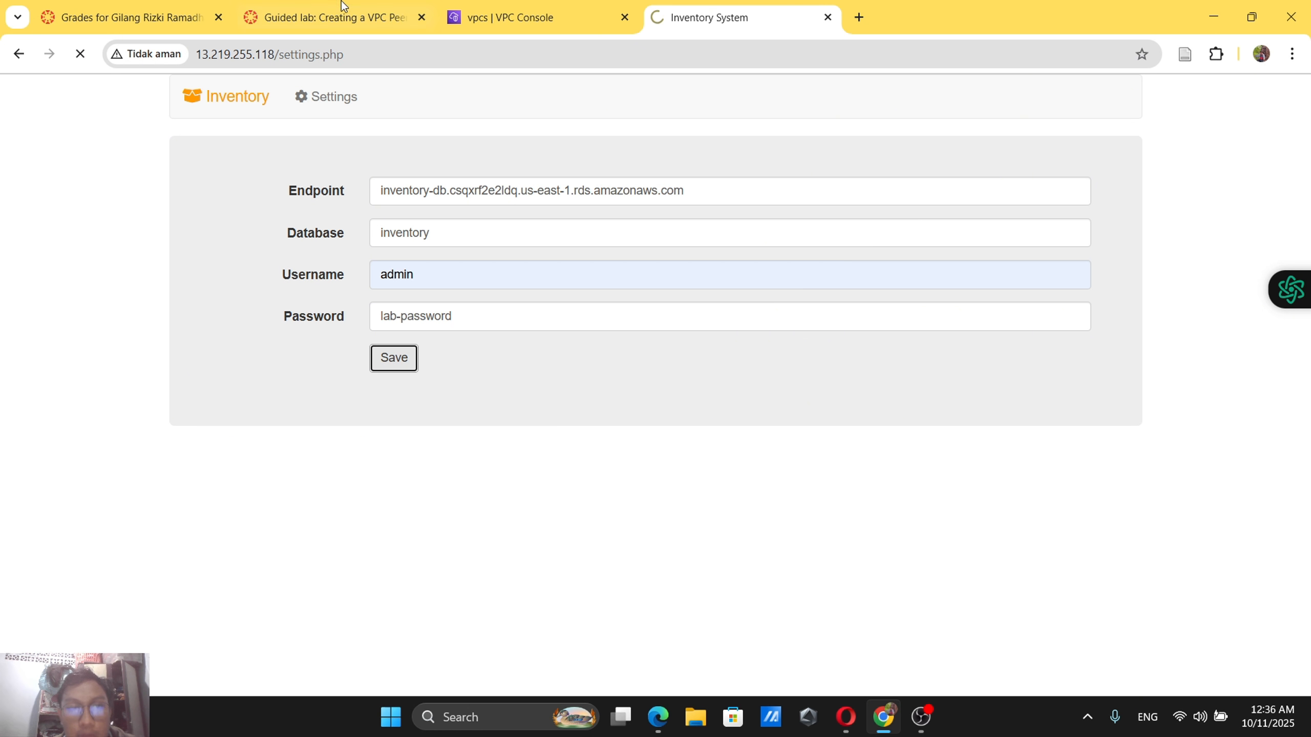
# Read the lab instructions on the expected connection result and recheck the password field in the inventory settings.
pyautogui.click(336, 17)
pyautogui.scroll(-3, 517, 447)
pyautogui.scroll(-2, 518, 449)
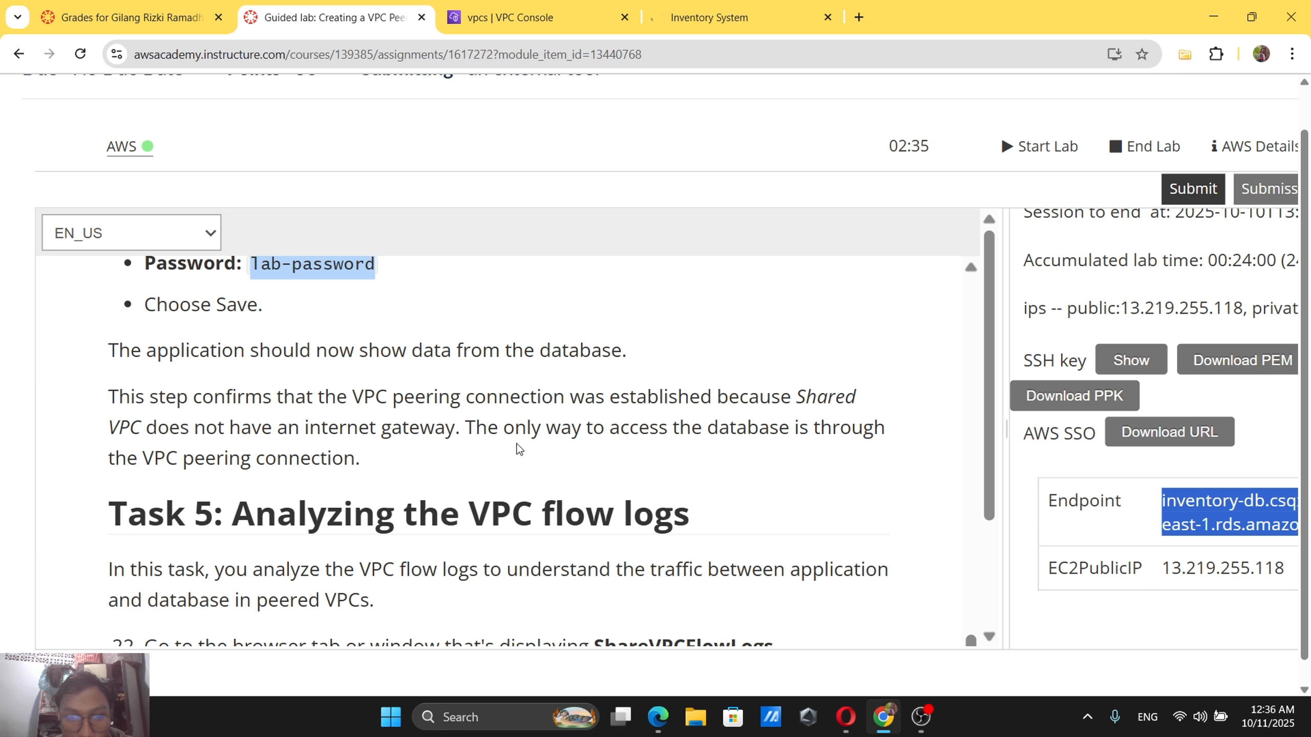
pyautogui.click(687, 7)
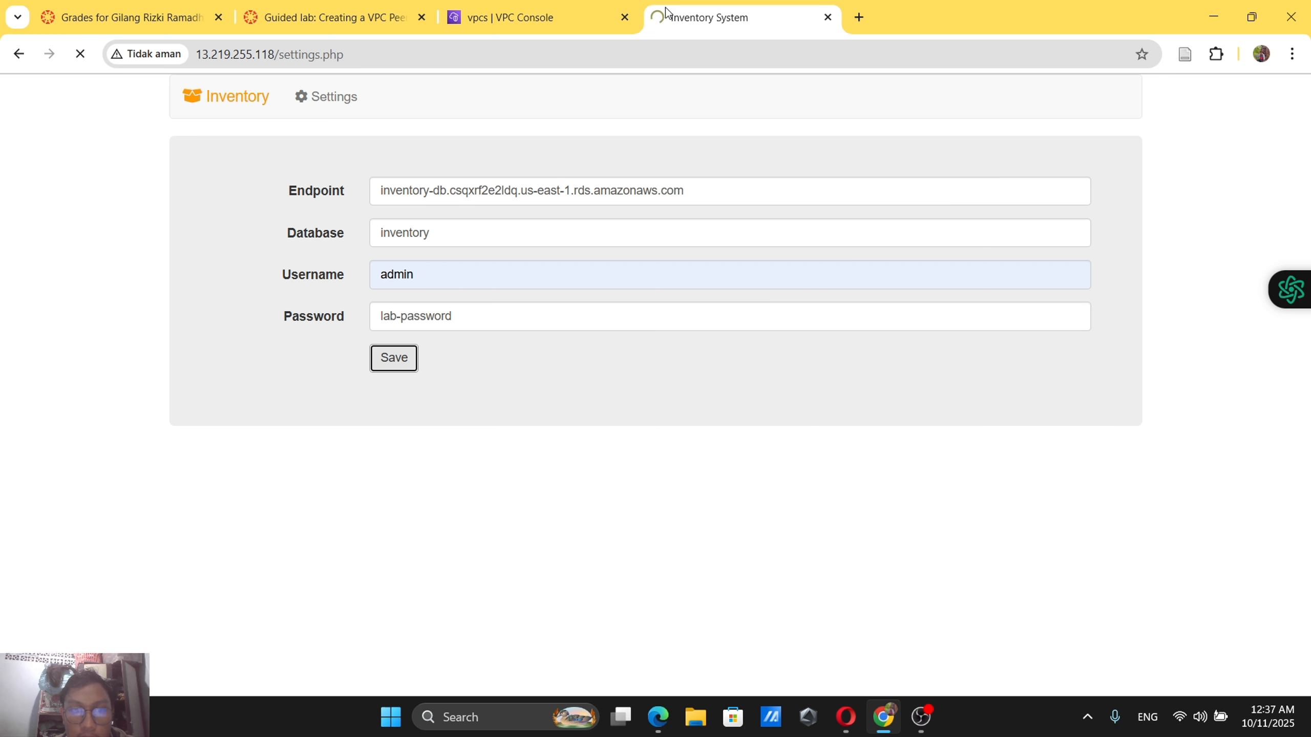
pyautogui.click(381, 318)
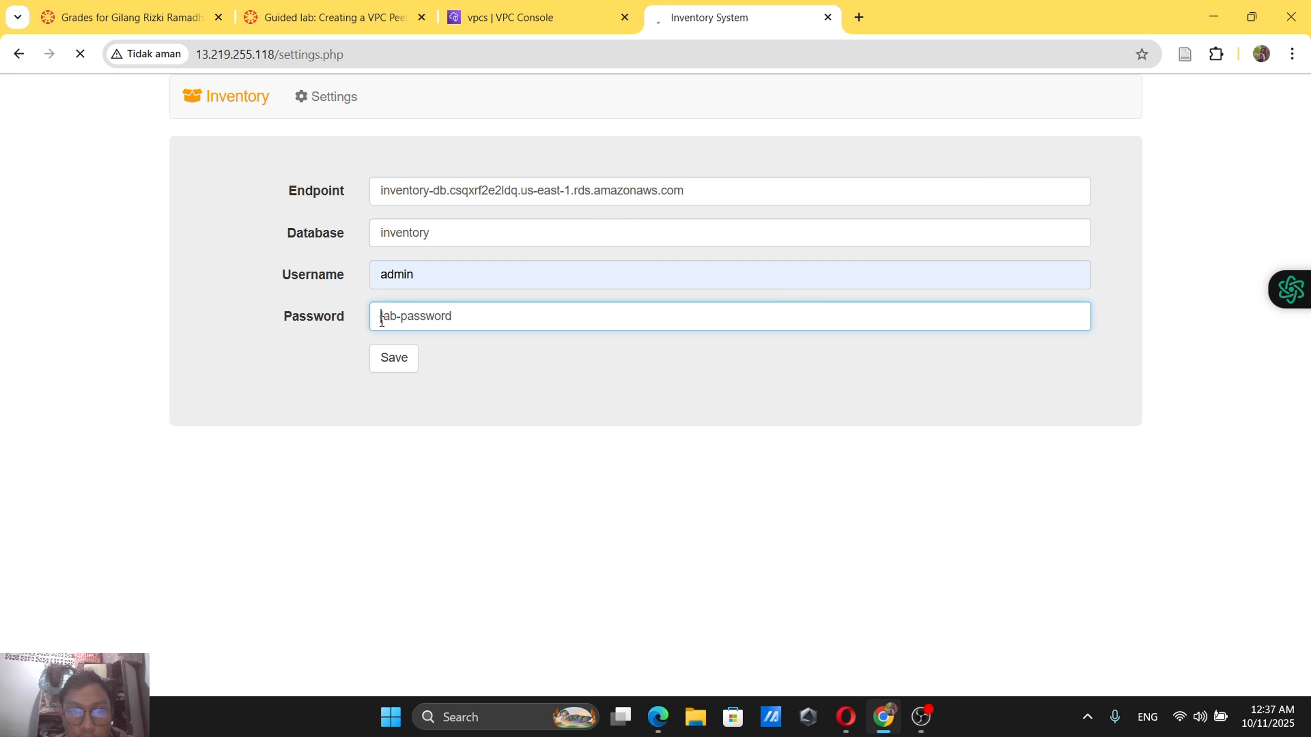
# Save the inventory settings again and read the lab's Task 5 instructions on analyzing the VPC flow logs.
pyautogui.click(407, 358)
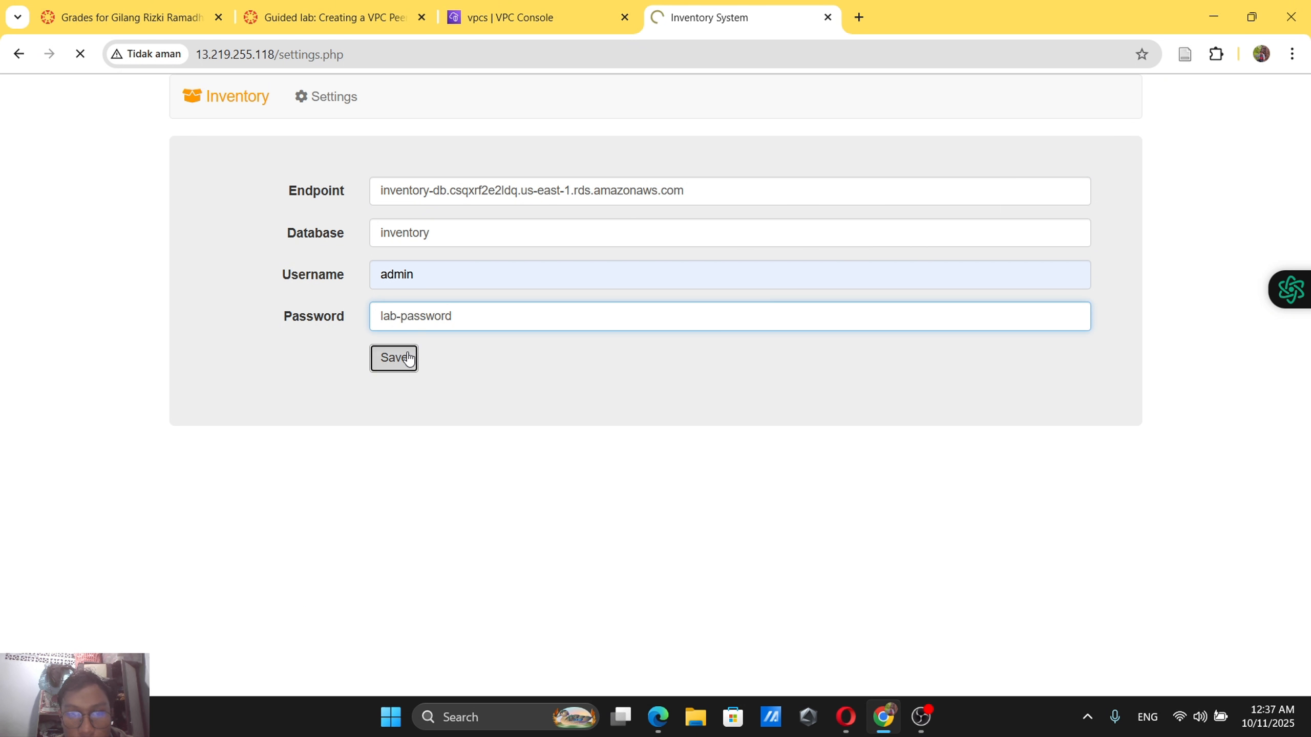
pyautogui.click(322, 8)
pyautogui.scroll(-3, 439, 293)
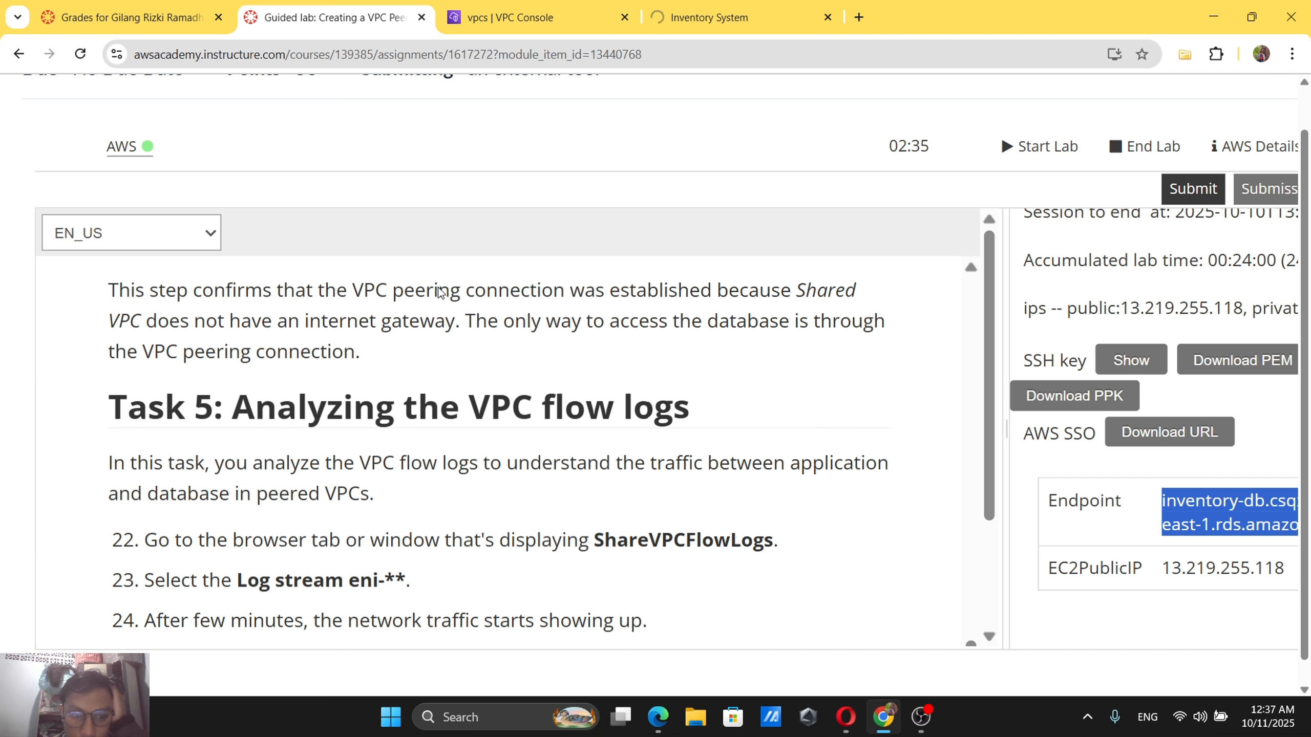
pyautogui.scroll(1, 439, 293)
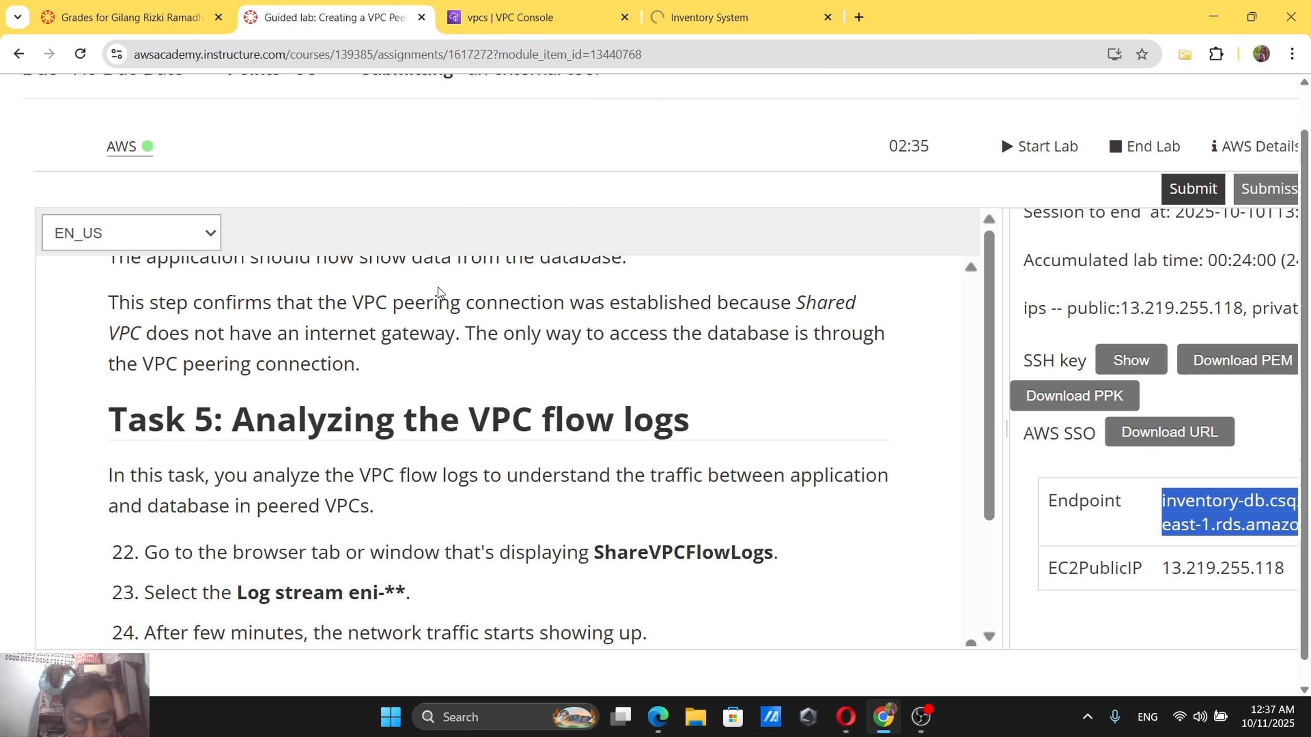
# Select the SharedVPCLogs flow log of Shared VPC in the VPC console, checking against the lab's Task 5 steps.
pyautogui.click(486, 11)
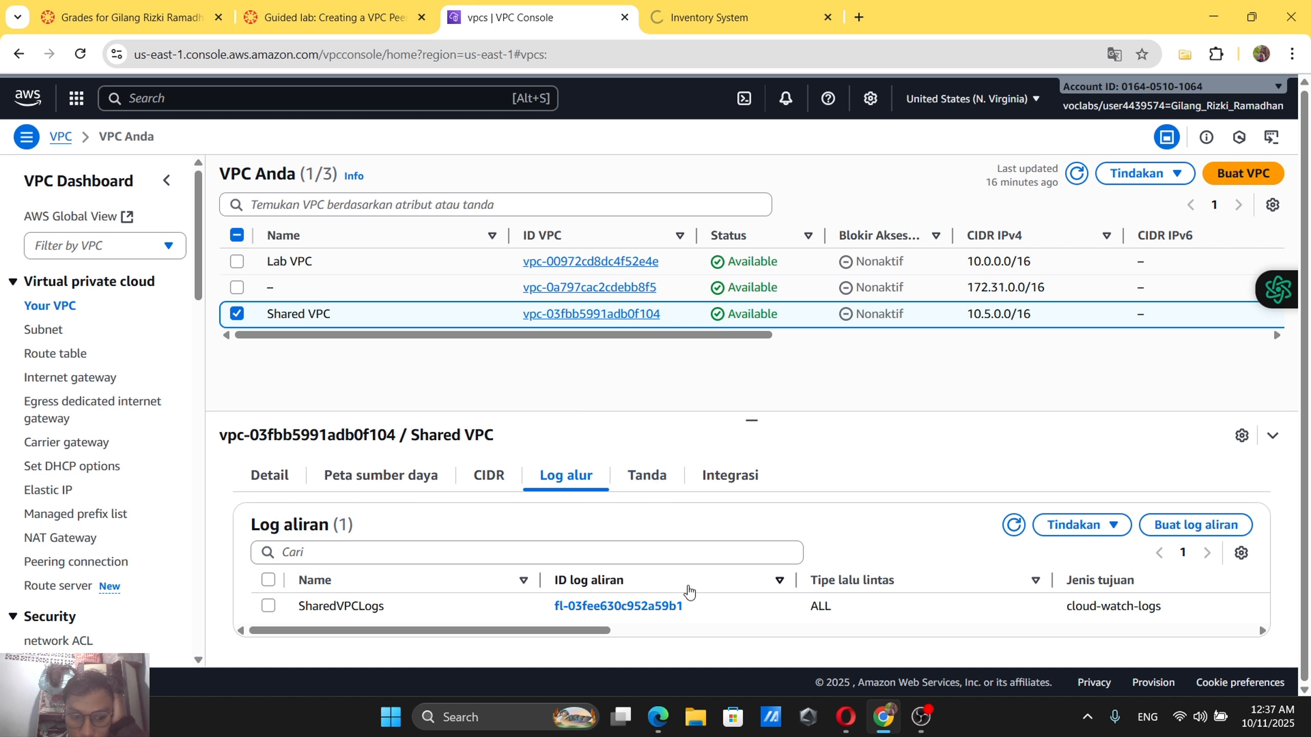
pyautogui.click(333, 12)
pyautogui.scroll(-1, 476, 461)
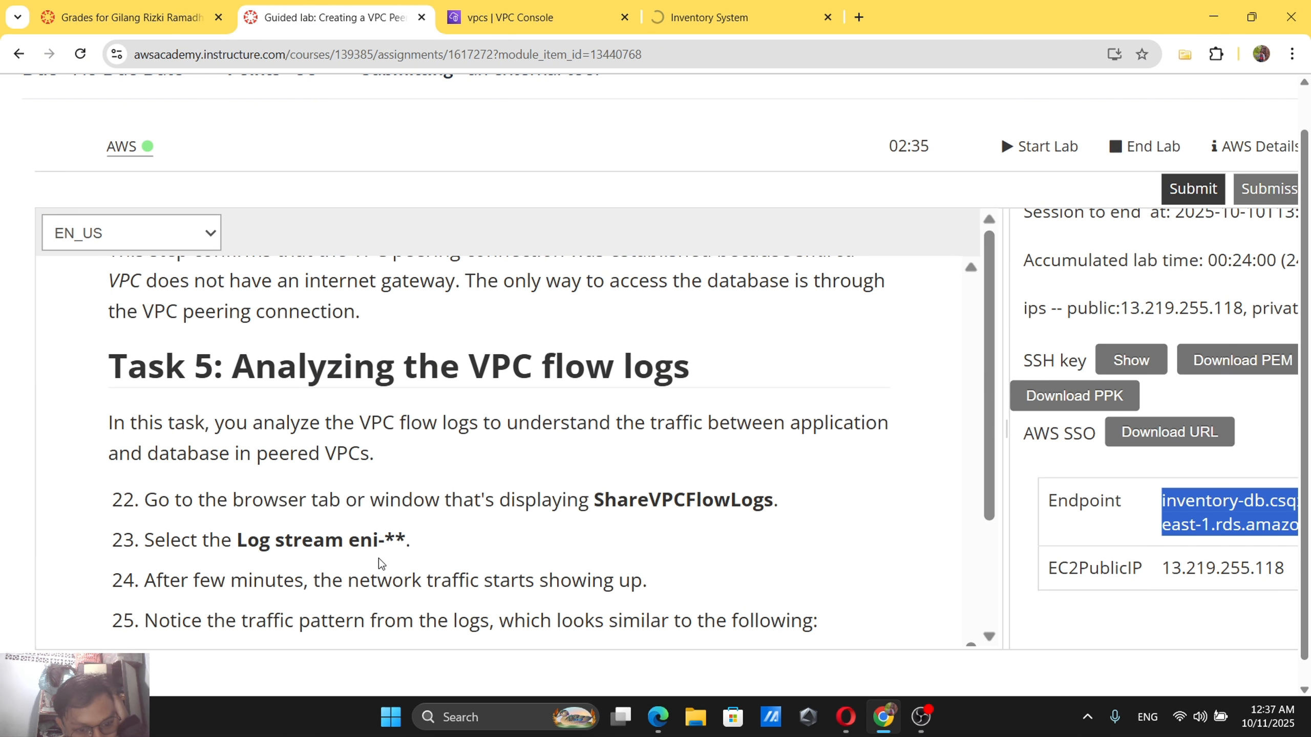
pyautogui.click(539, 5)
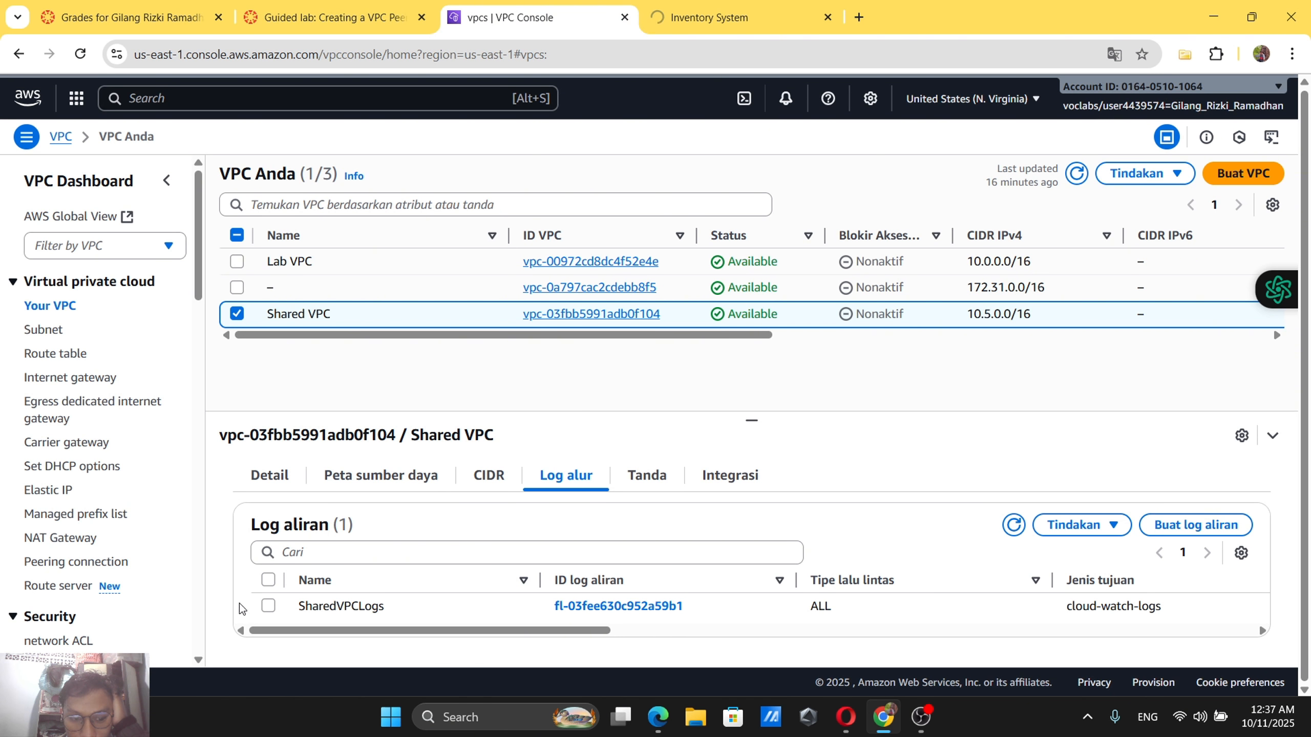
pyautogui.click(259, 607)
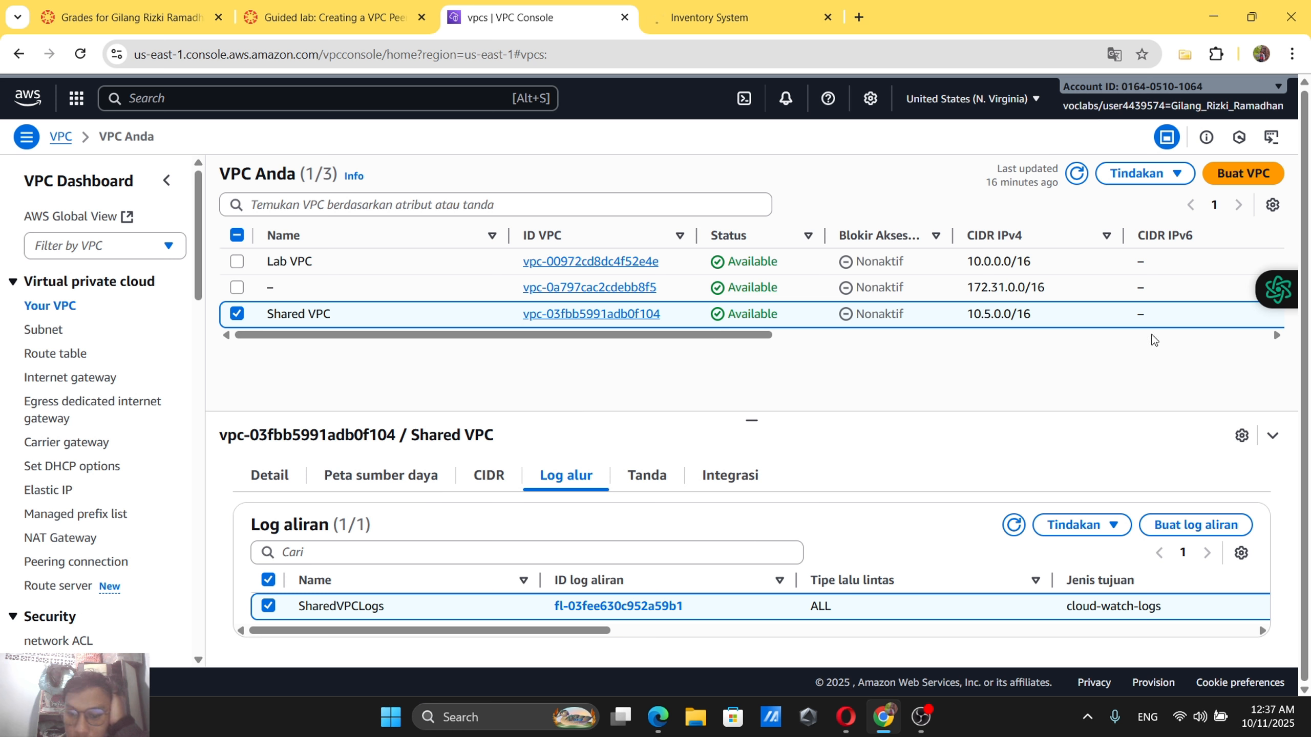
# Translate the VPC console page from Indonesian to English.
pyautogui.click(1292, 54)
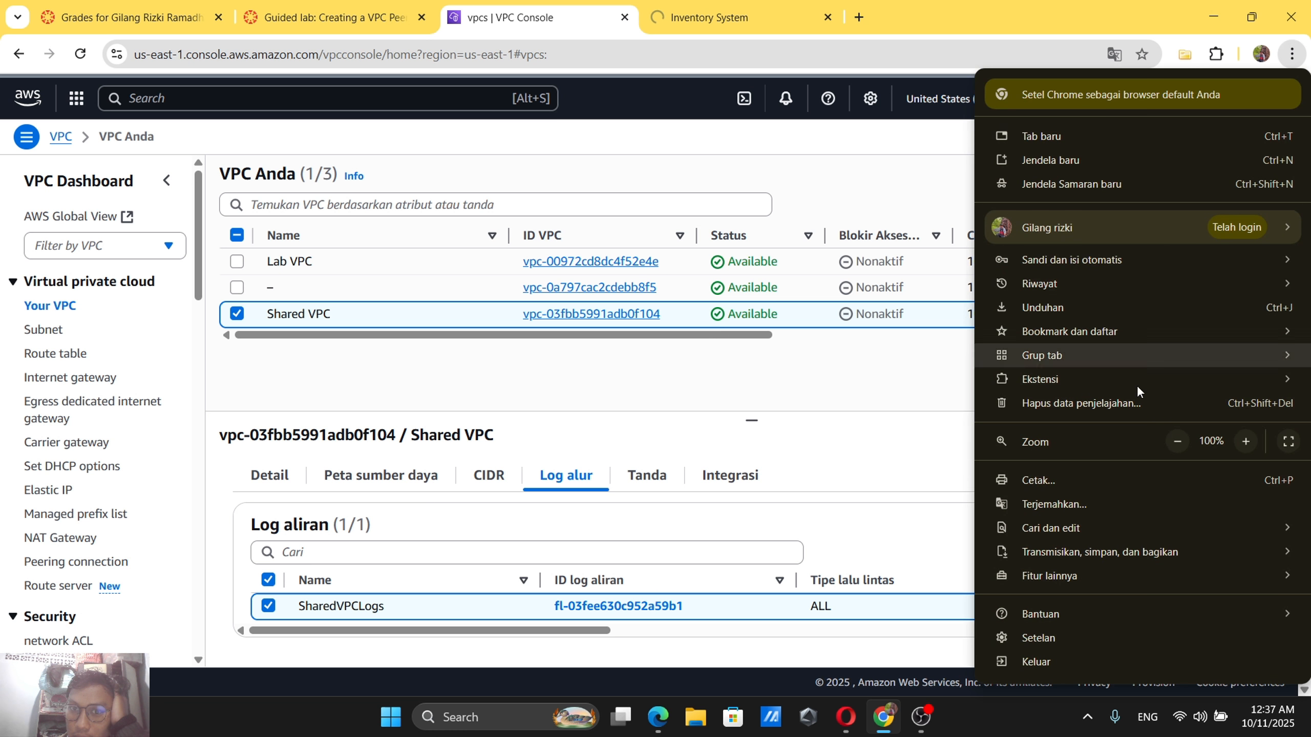
pyautogui.click(1104, 510)
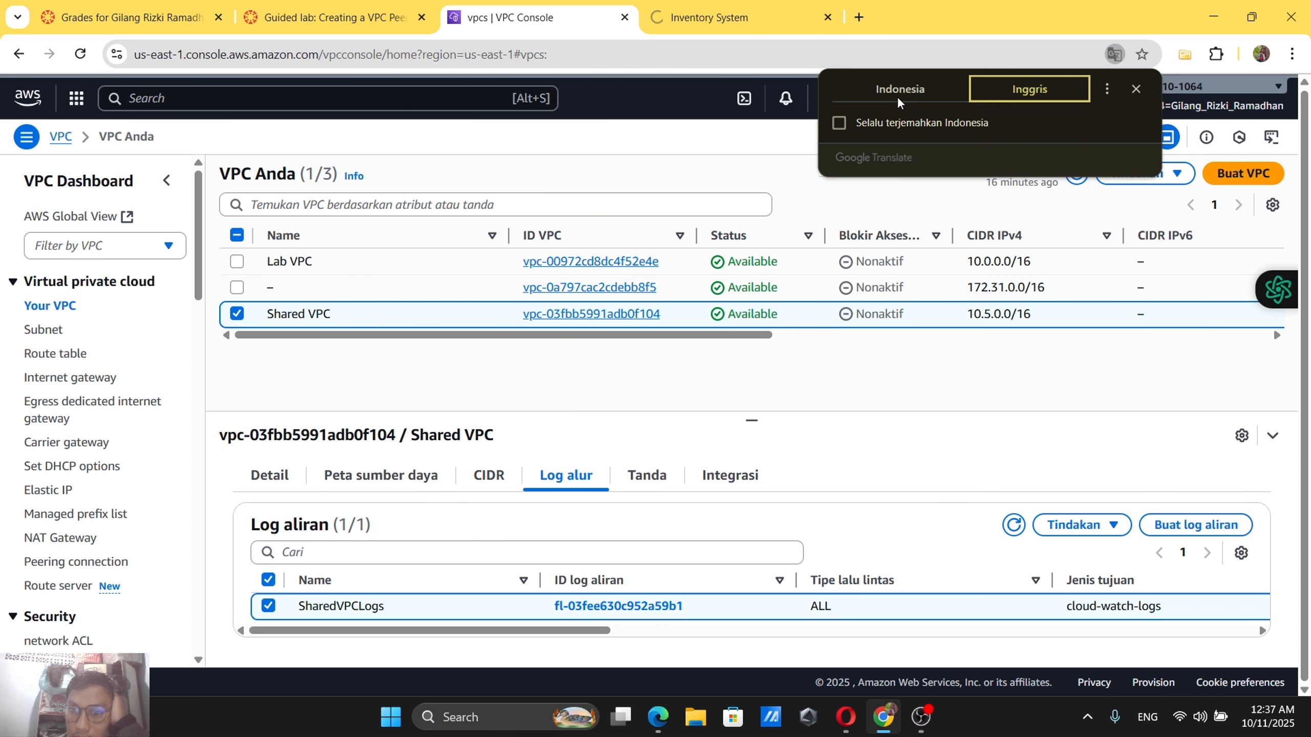
pyautogui.click(897, 97)
pyautogui.click(999, 95)
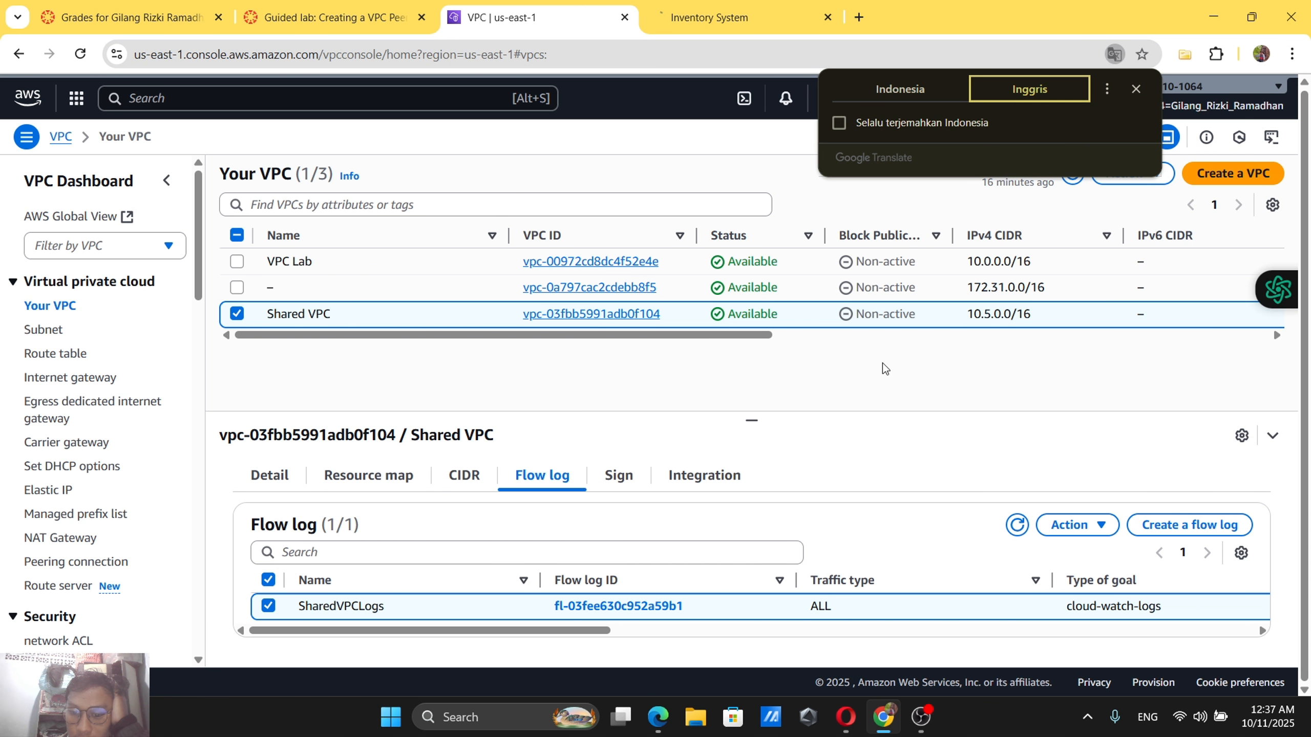
# Check the actions available for the SharedVPCLogs flow log and open its details page.
pyautogui.click(1104, 526)
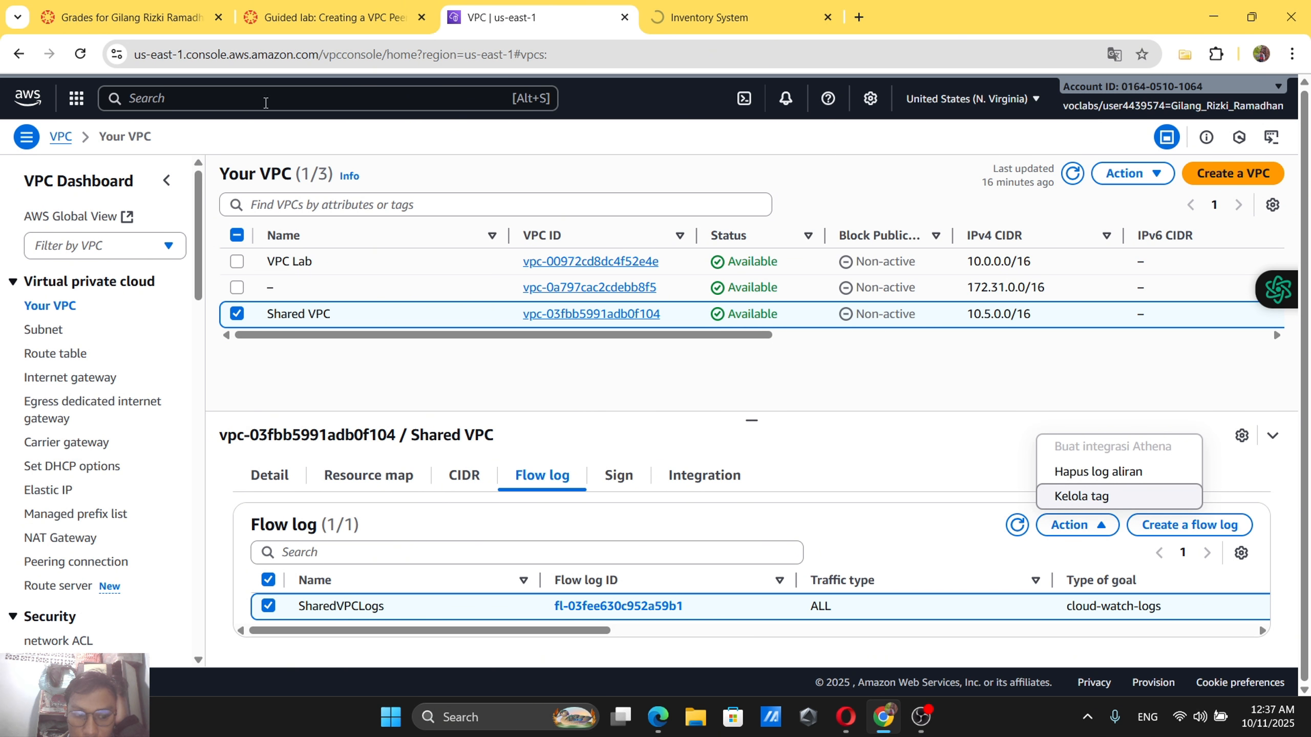
pyautogui.click(331, 17)
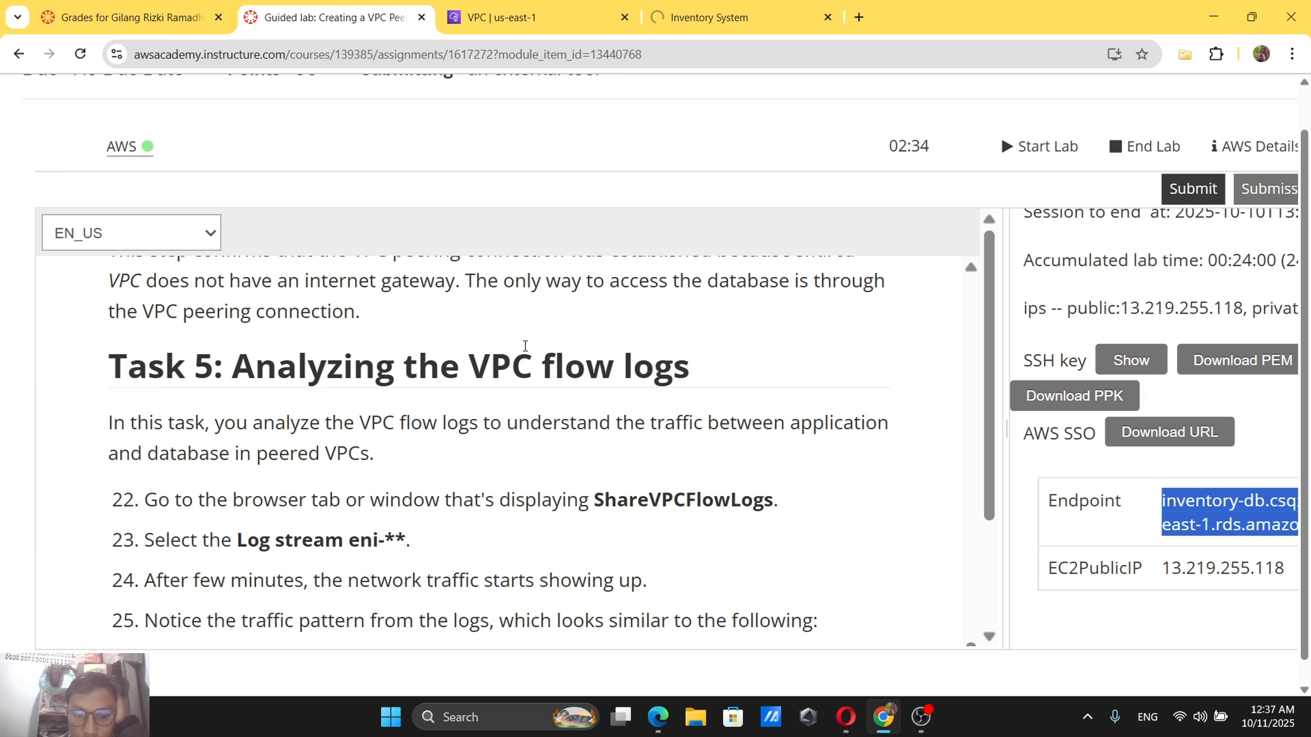
pyautogui.click(511, 17)
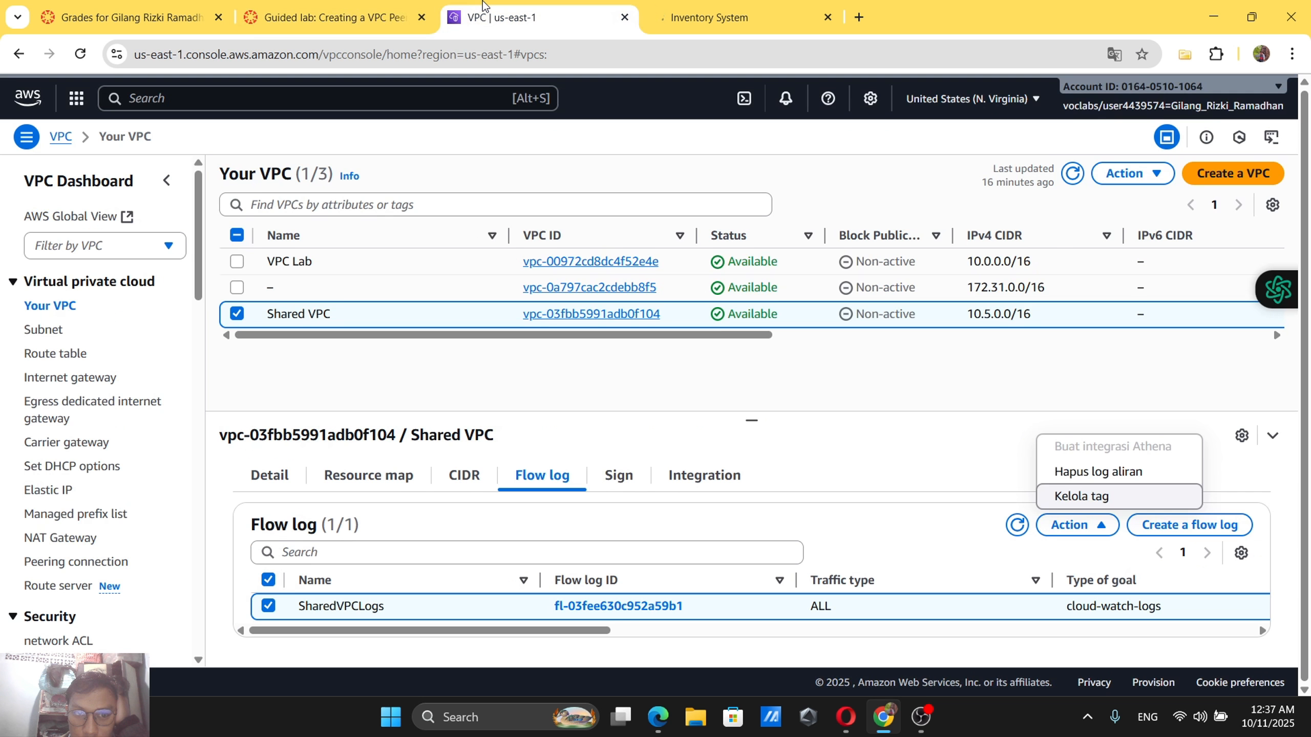
pyautogui.click(632, 609)
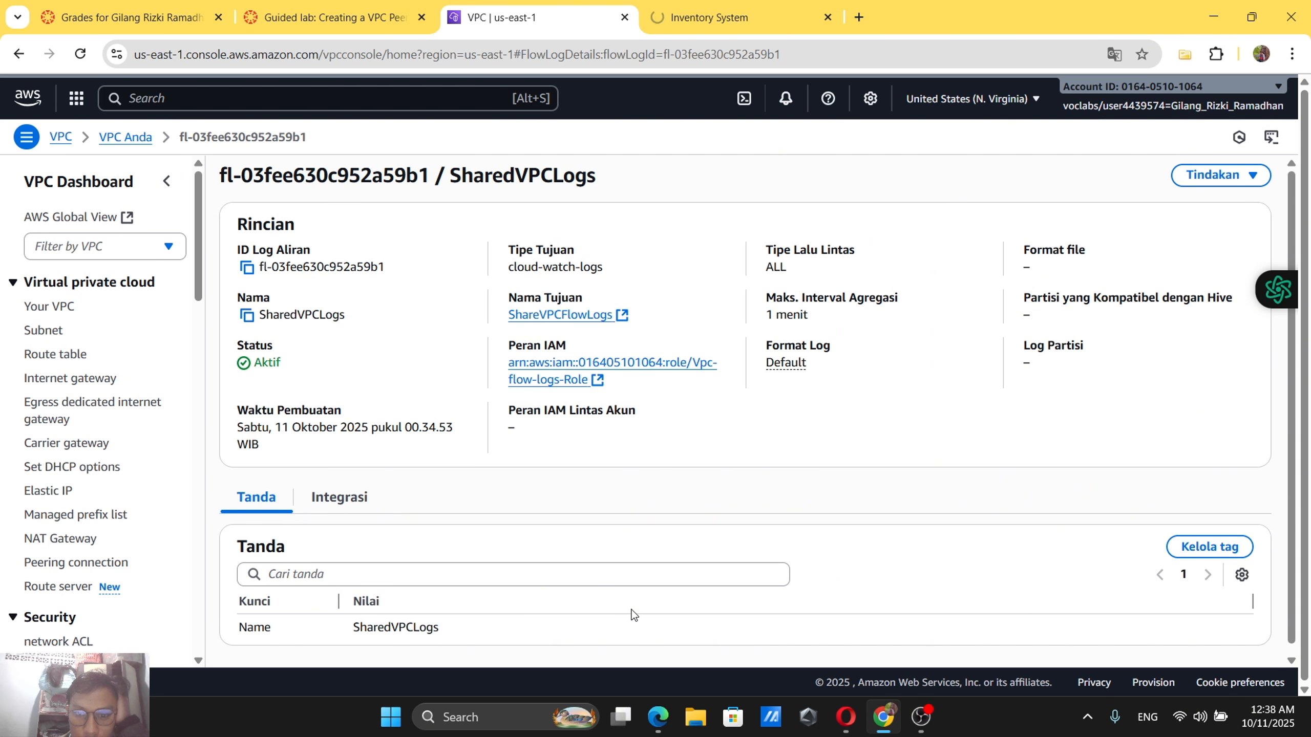
pyautogui.scroll(-1, 634, 615)
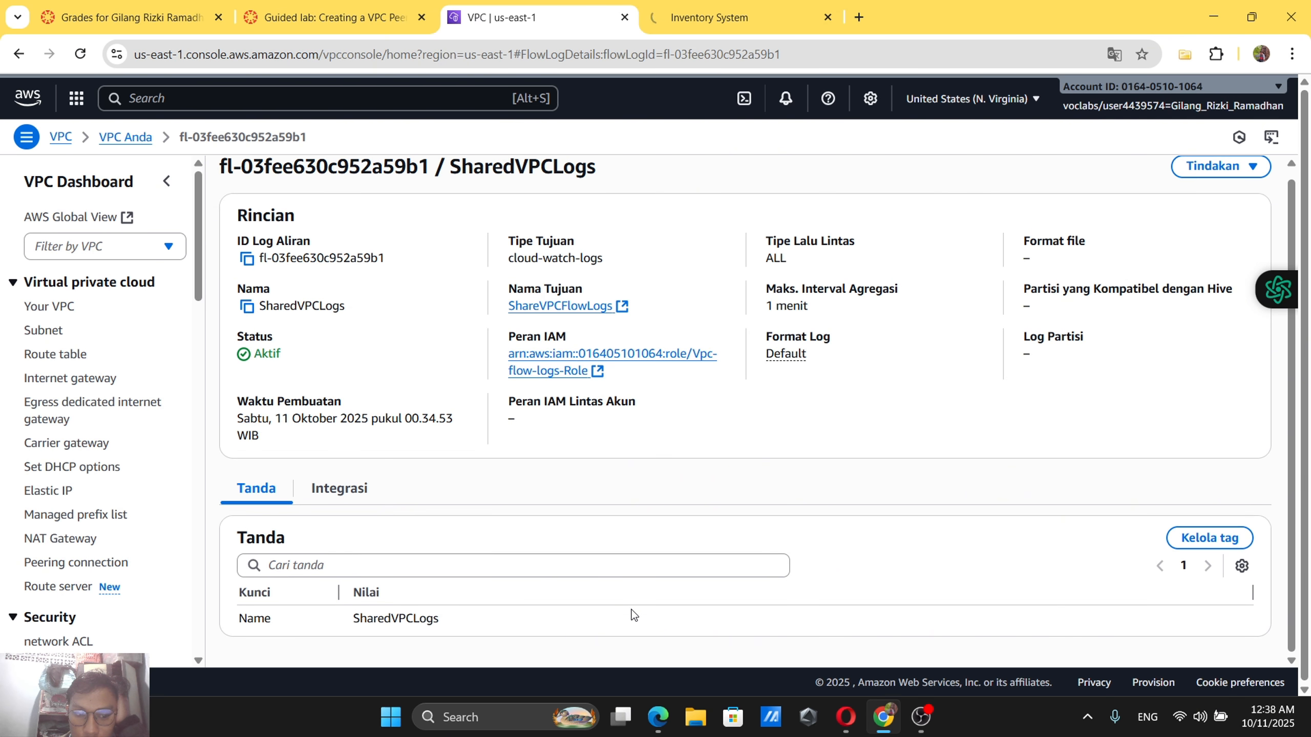
# Check the inventory application's response to the saved settings and read the lab steps on the ShareVPCFlowLogs log stream.
pyautogui.click(709, 6)
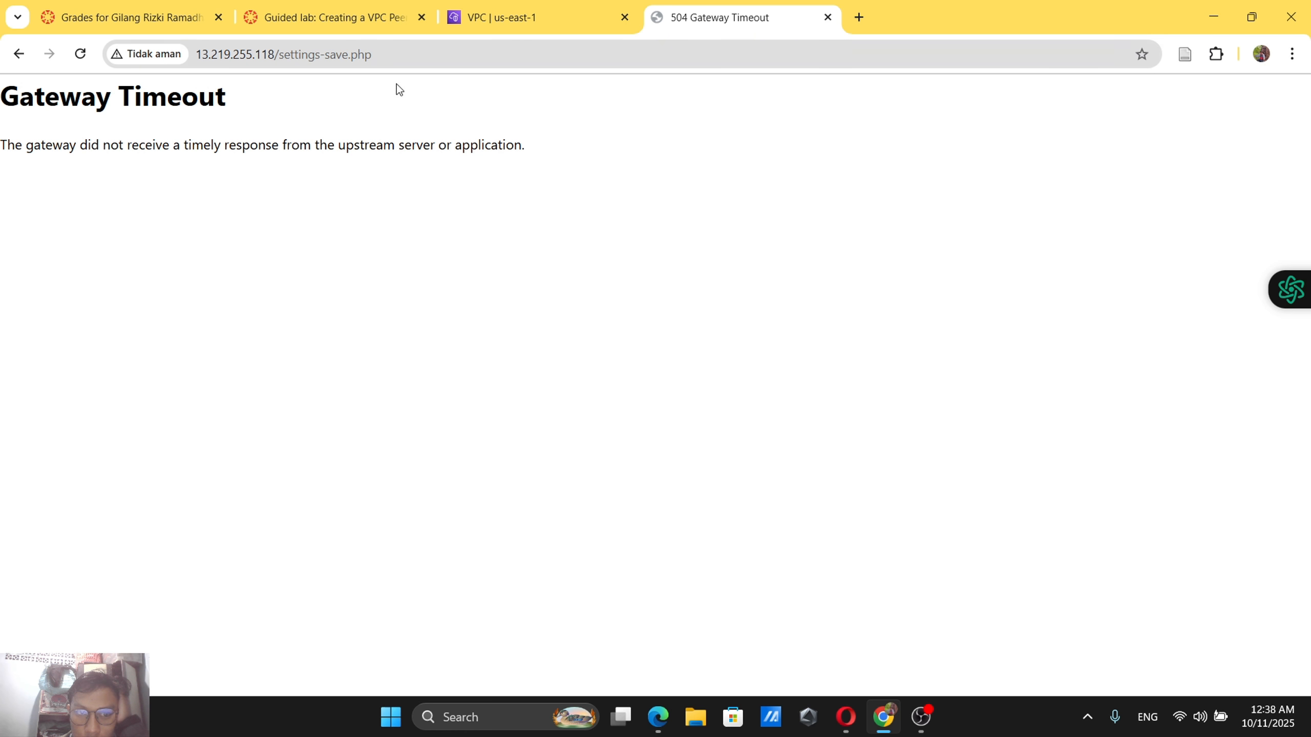
pyautogui.click(356, 15)
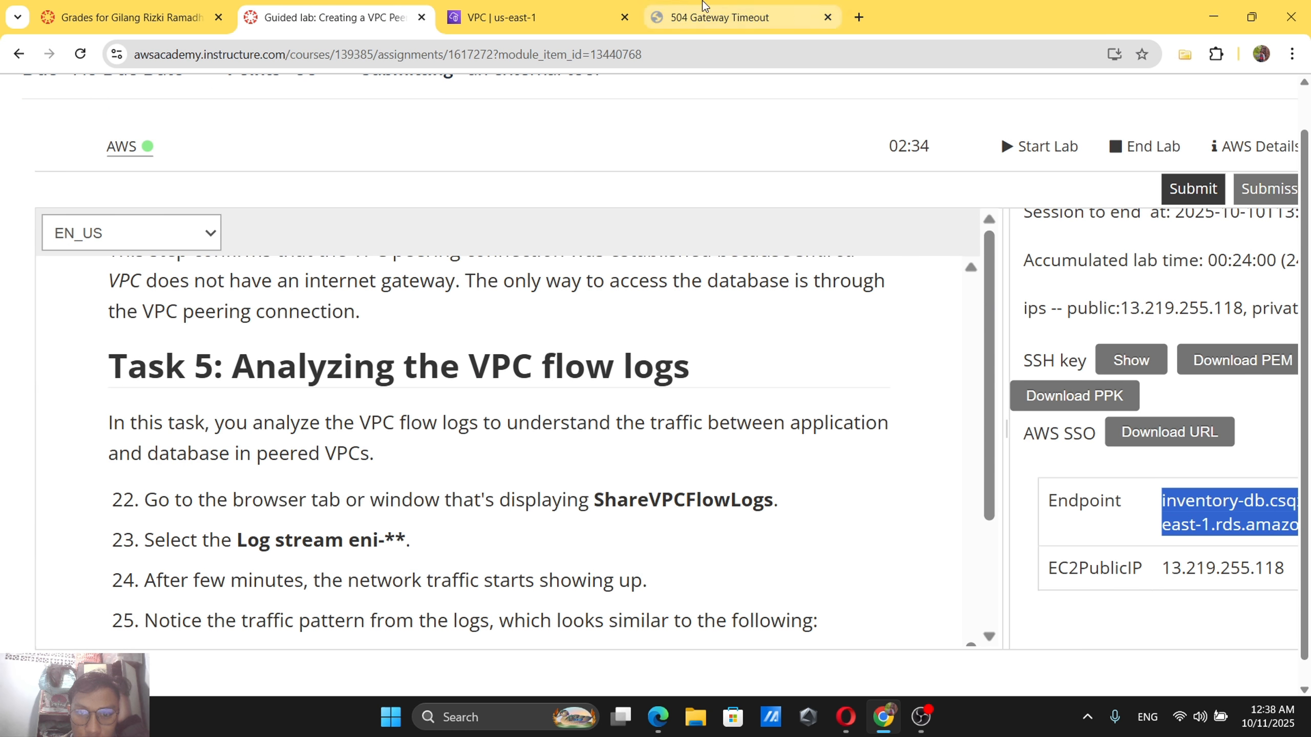
pyautogui.click(710, 12)
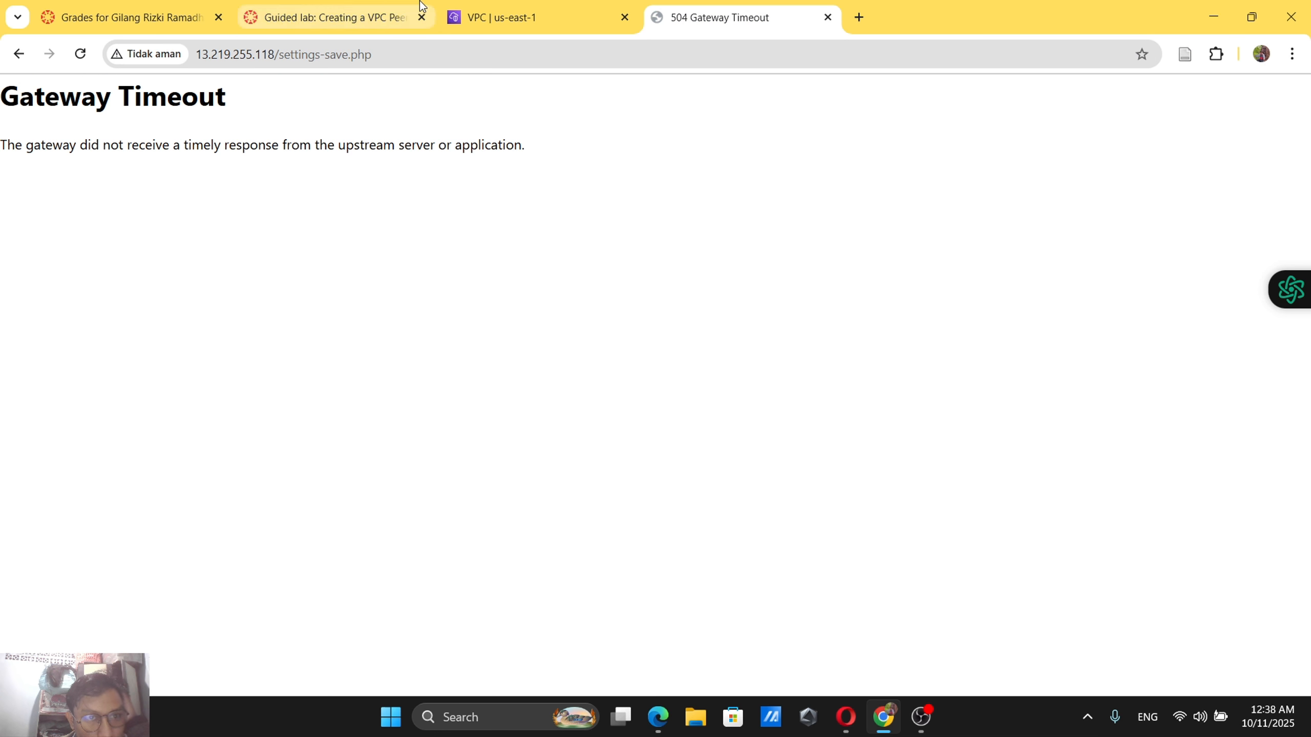
pyautogui.click(318, 12)
pyautogui.scroll(-3, 480, 404)
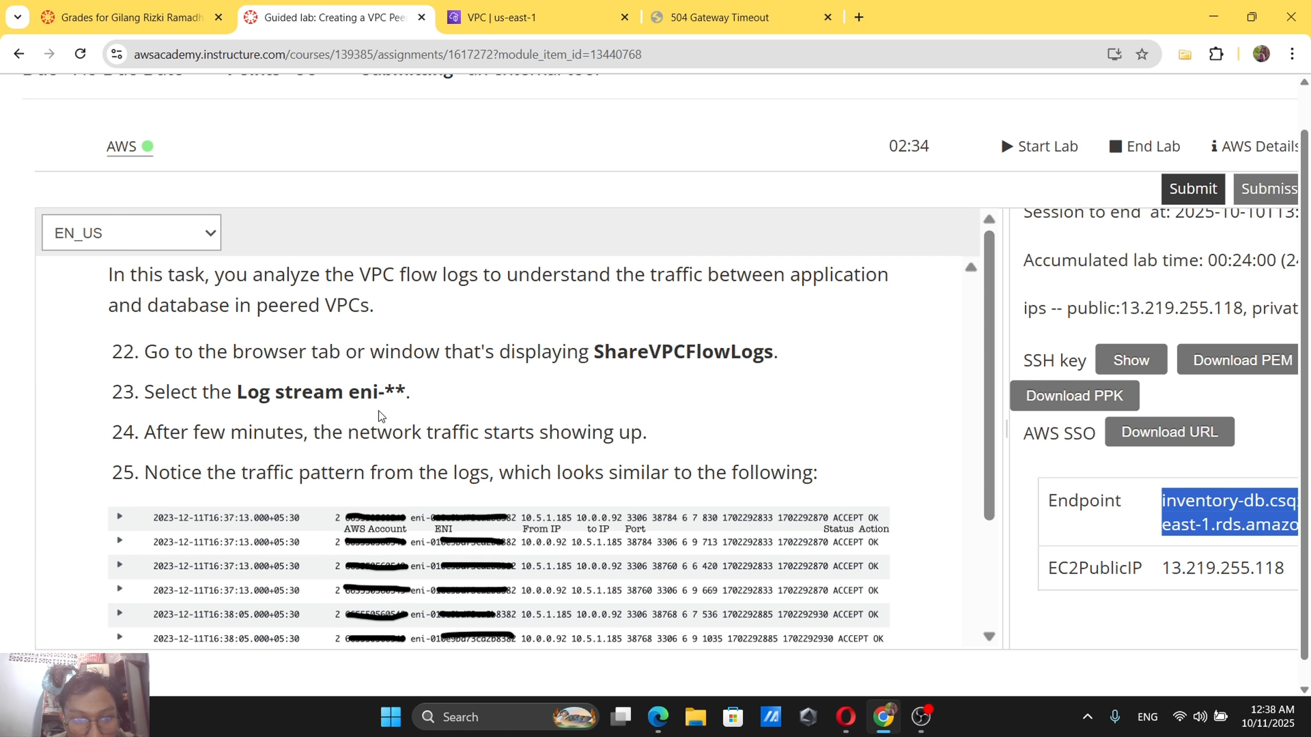
pyautogui.click(508, 11)
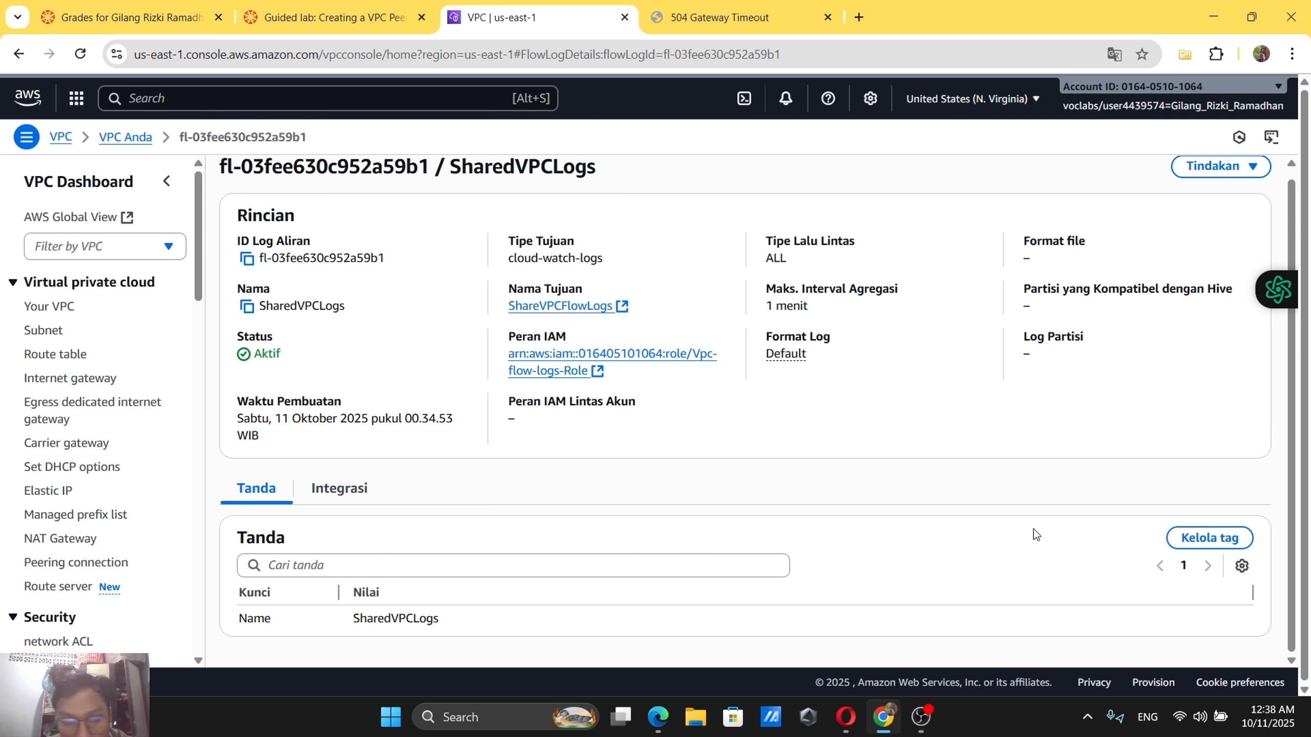
pyautogui.click(1209, 537)
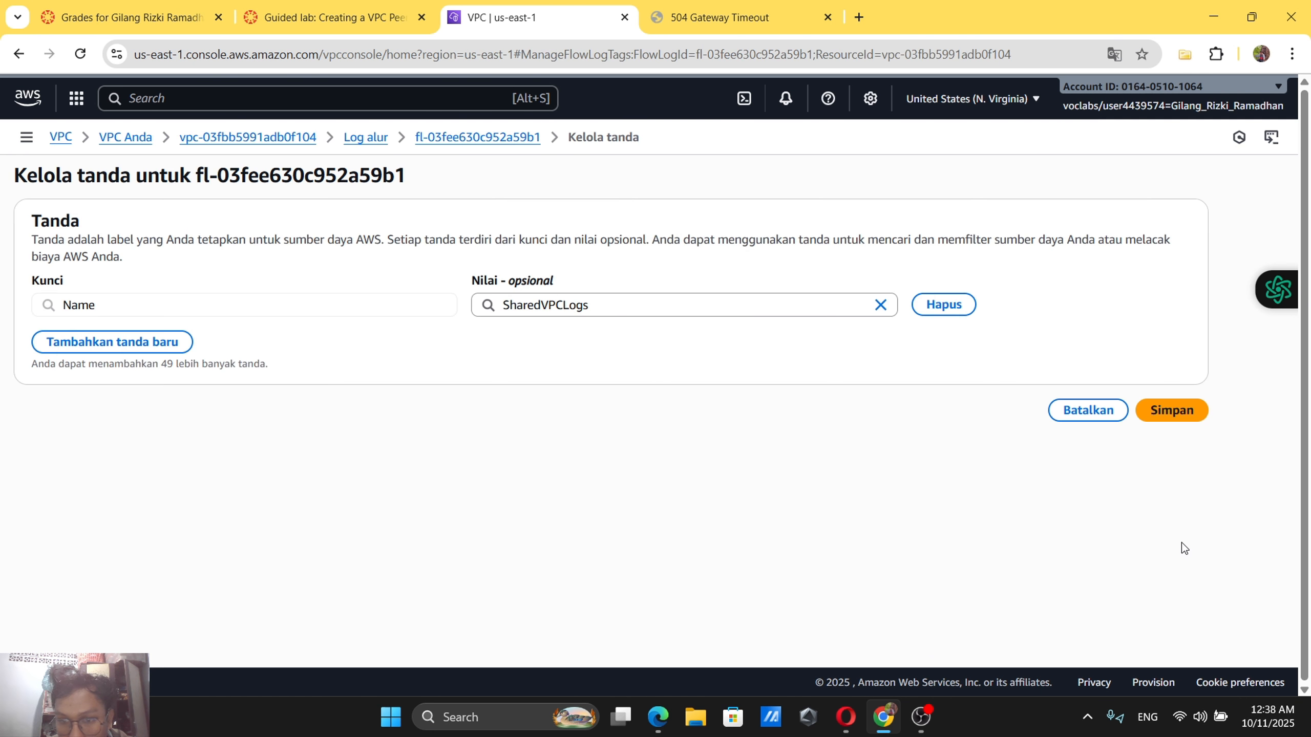
pyautogui.click(1088, 410)
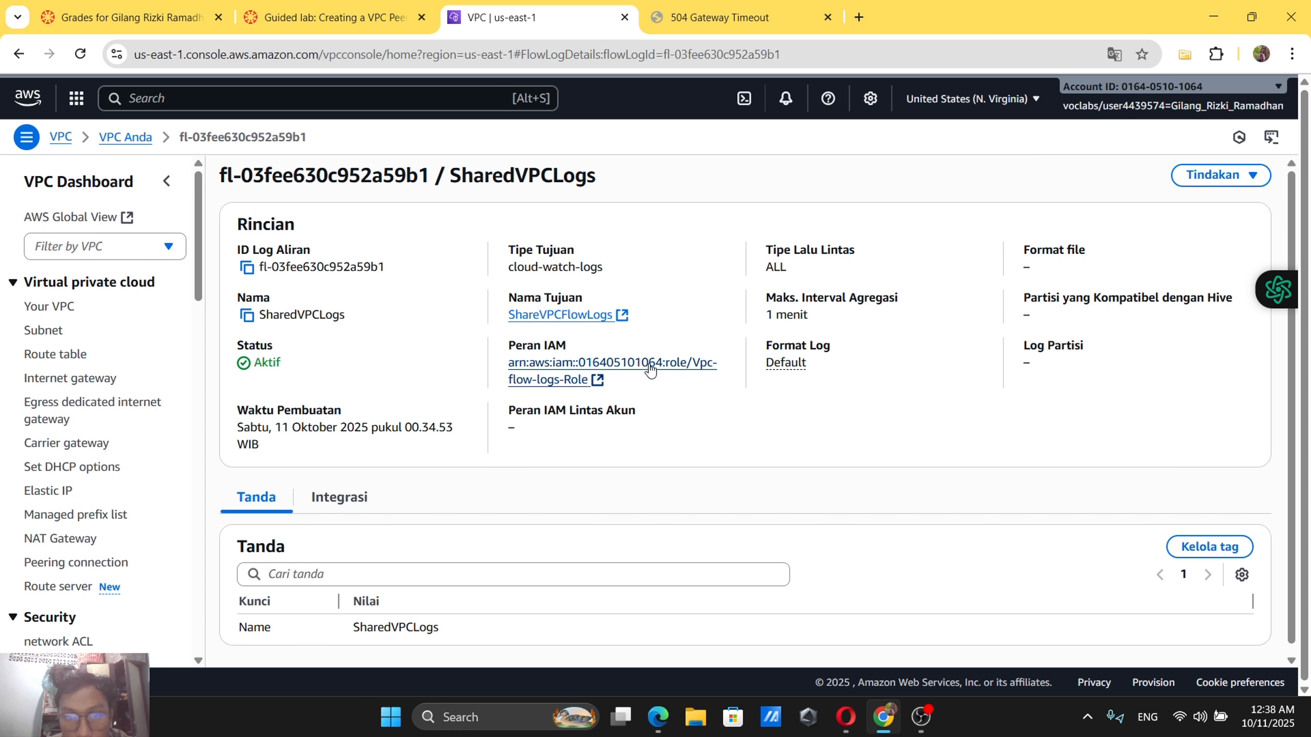
# Reopen the Shared VPC flow log list, recheck the lab instructions and inventory page, and view the available flow log actions.
pyautogui.click(125, 136)
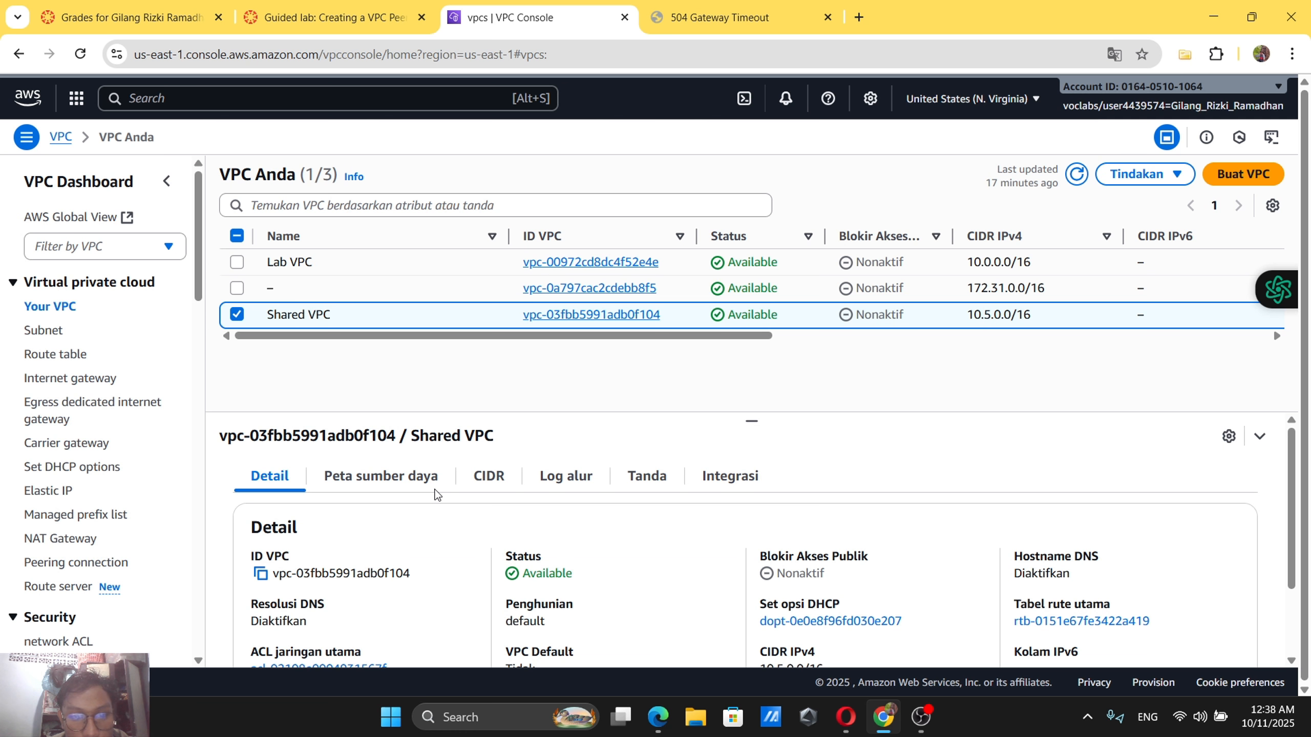
pyautogui.click(597, 479)
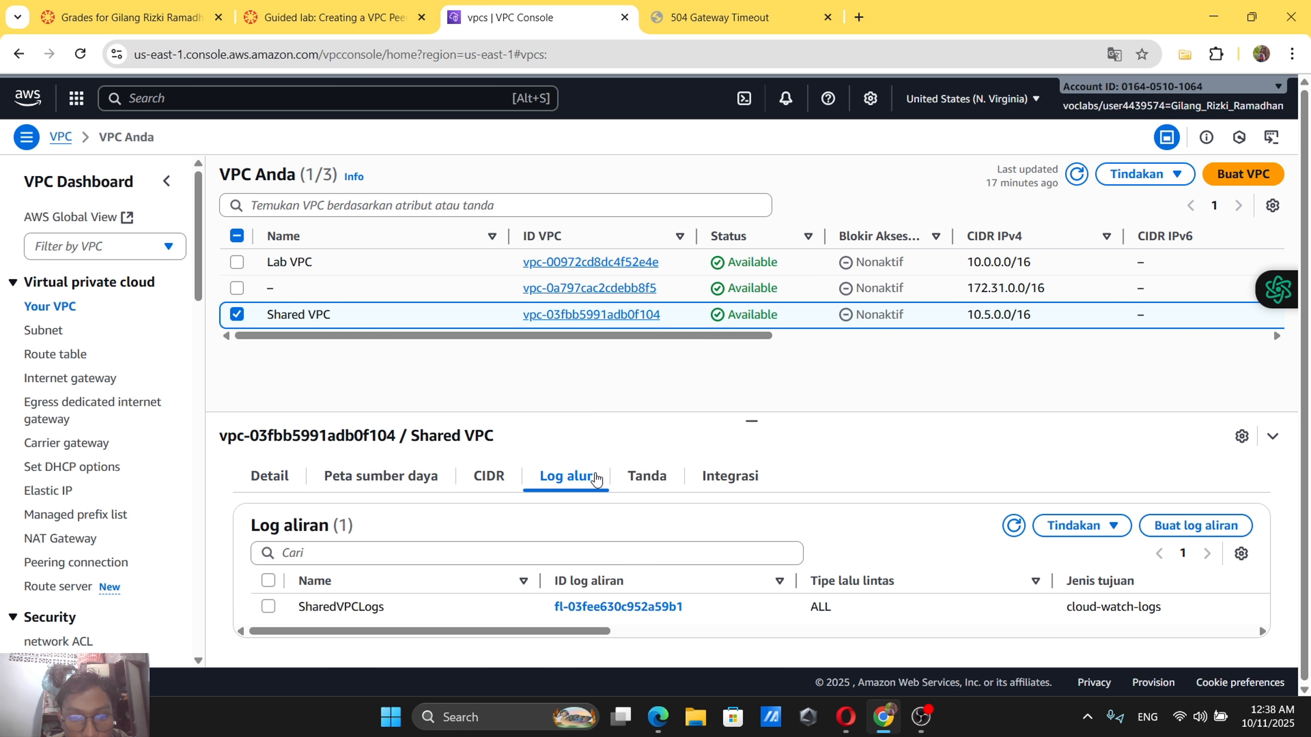
pyautogui.click(330, 17)
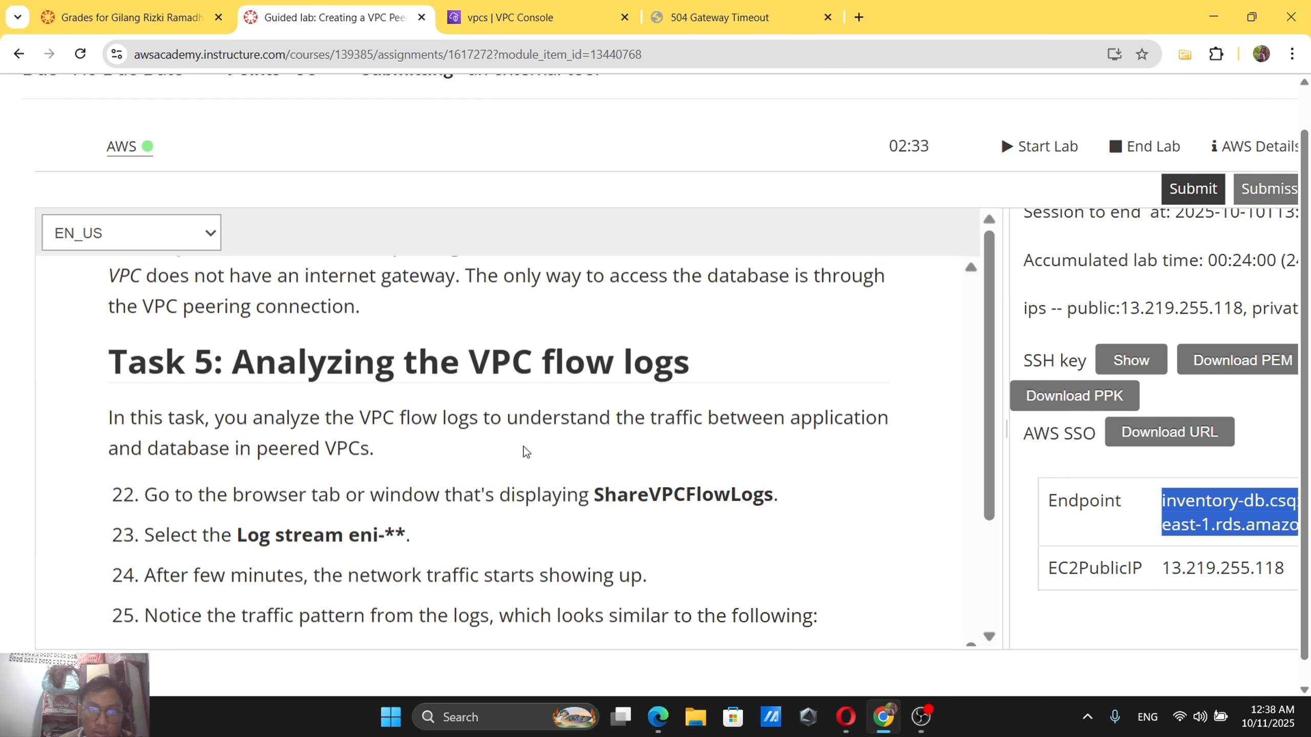
pyautogui.click(718, 15)
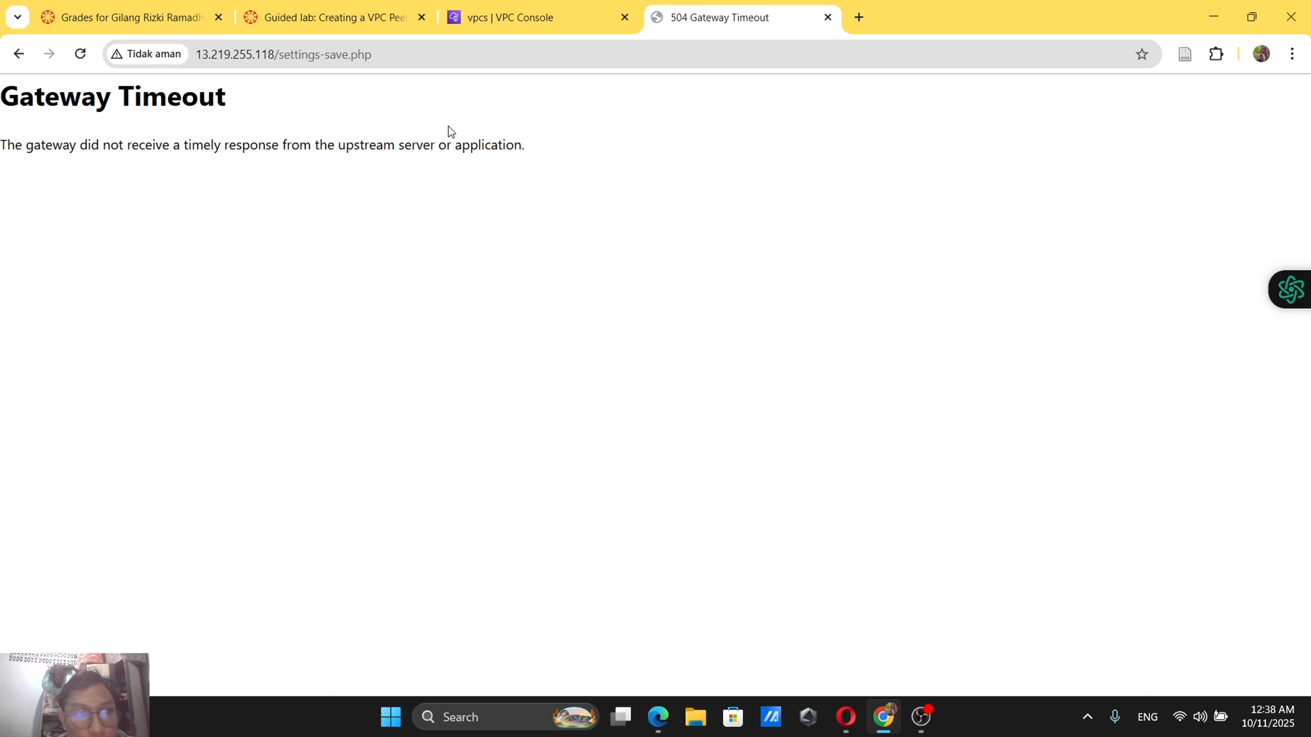
pyautogui.hotkey('ctrl', 'shift', 'Tab')
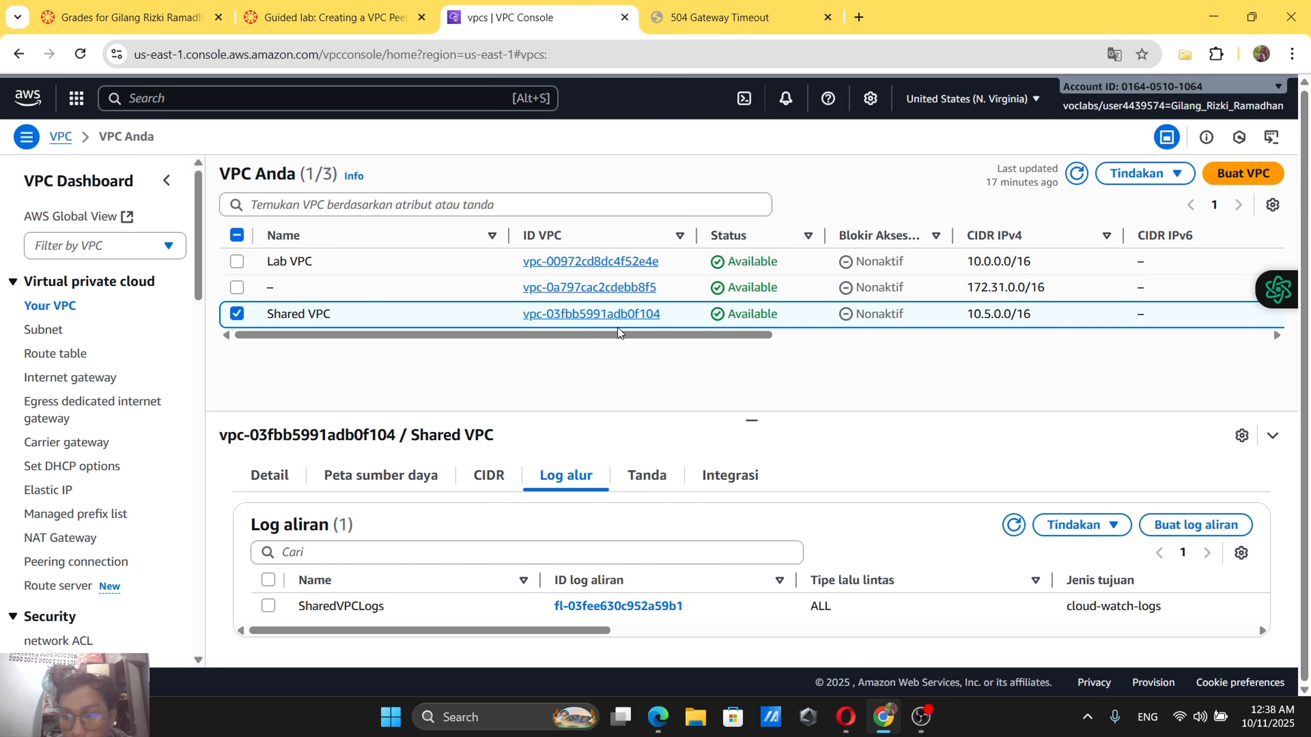
pyautogui.click(1101, 526)
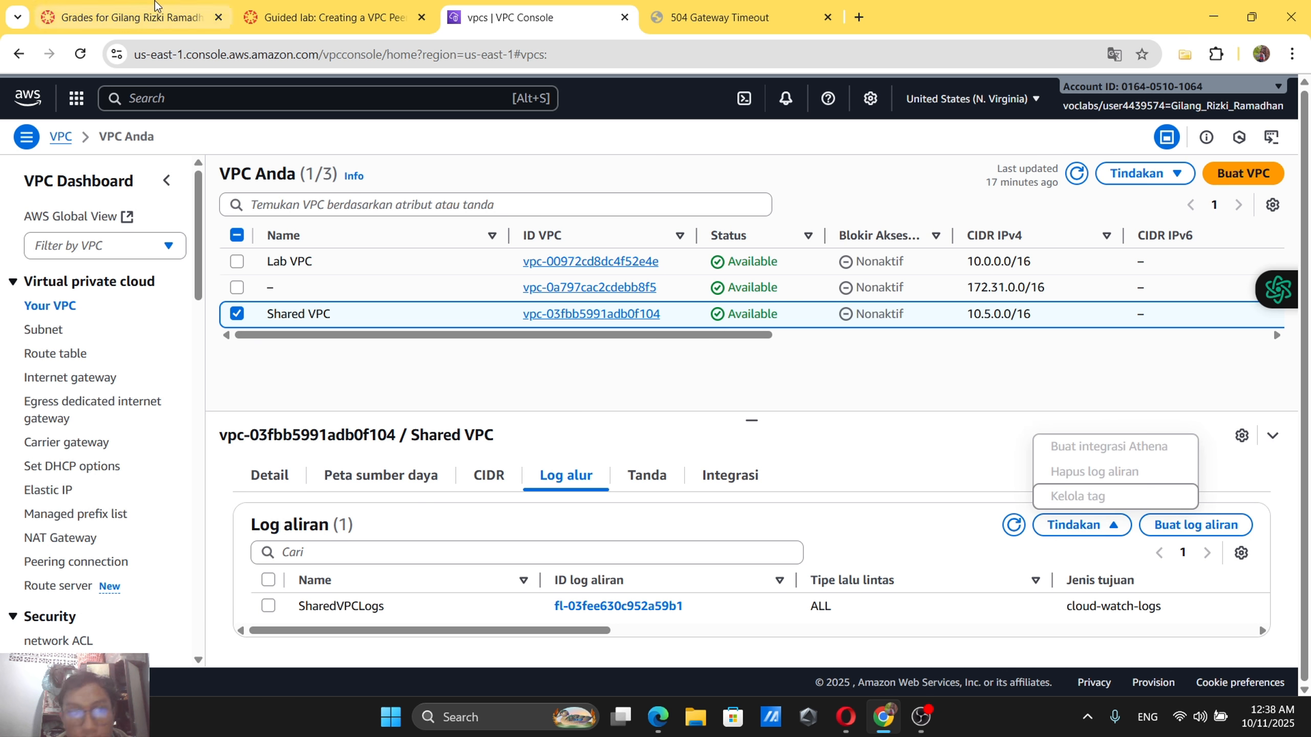
# Examine the lab's Task 5 instructions, sample traffic log and remaining sections, and reread the database connection step.
pyautogui.click(275, 8)
pyautogui.scroll(-2, 503, 438)
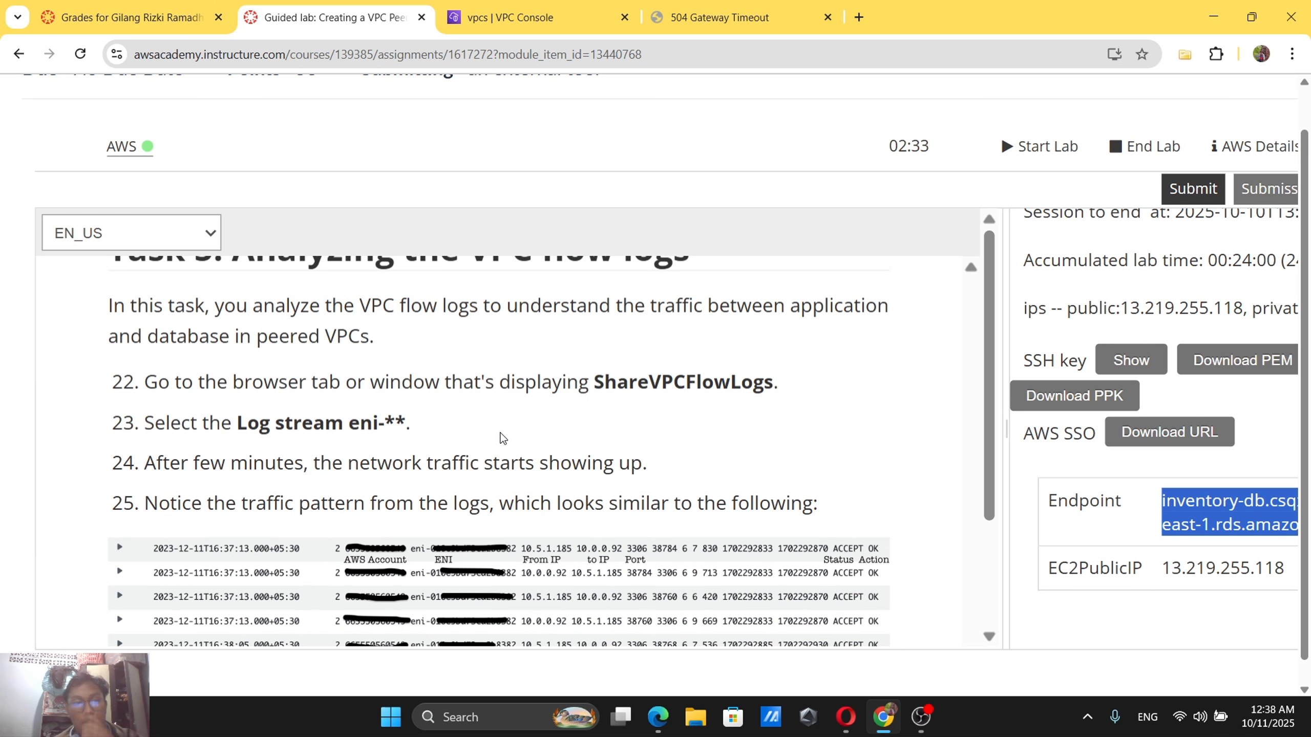
pyautogui.scroll(-5, 503, 438)
pyautogui.scroll(-10, 503, 437)
pyautogui.scroll(-3, 504, 438)
pyautogui.scroll(12, 504, 438)
pyautogui.scroll(8, 501, 438)
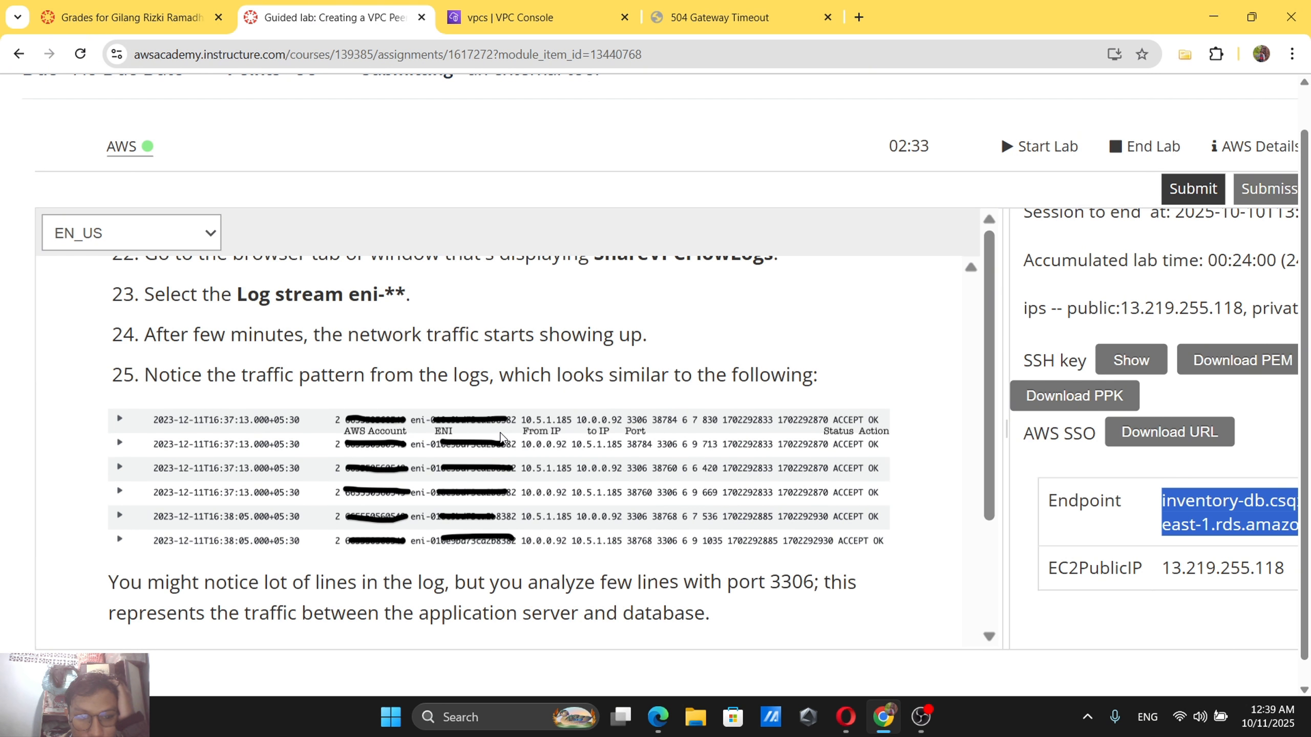
pyautogui.scroll(3, 501, 438)
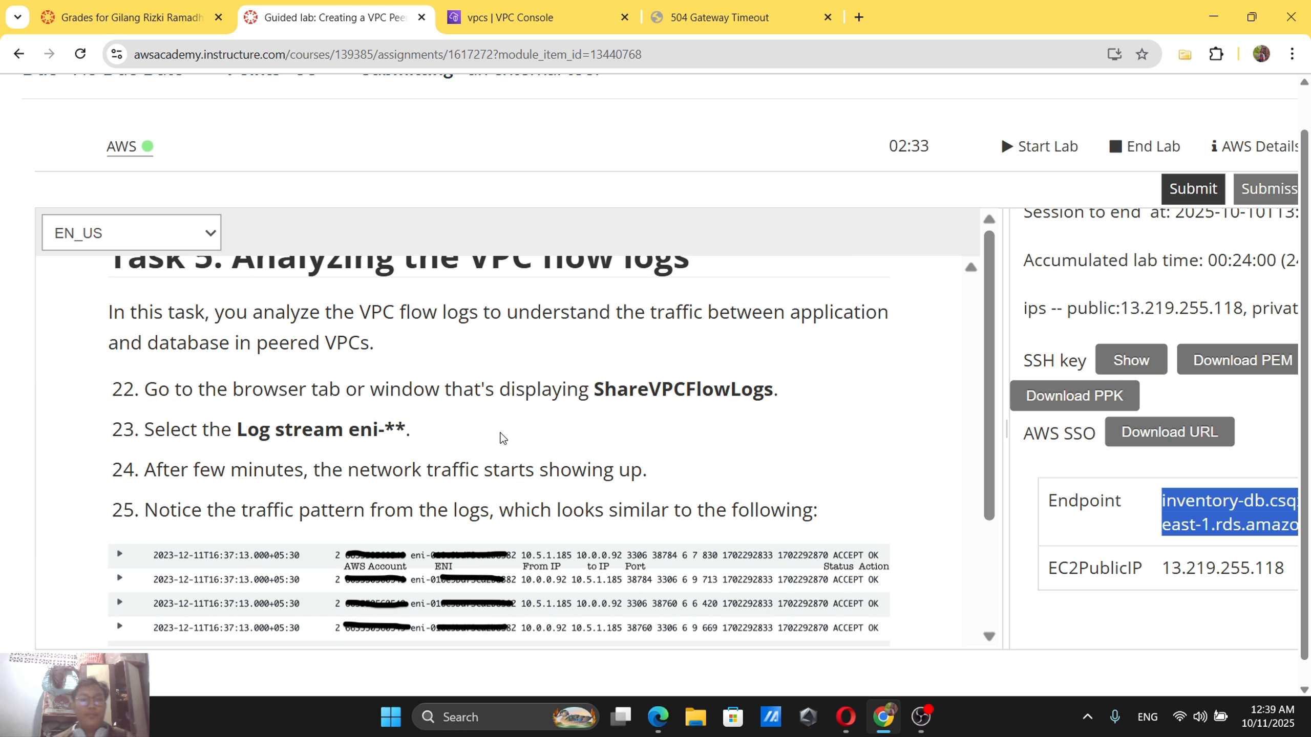
pyautogui.scroll(6, 504, 438)
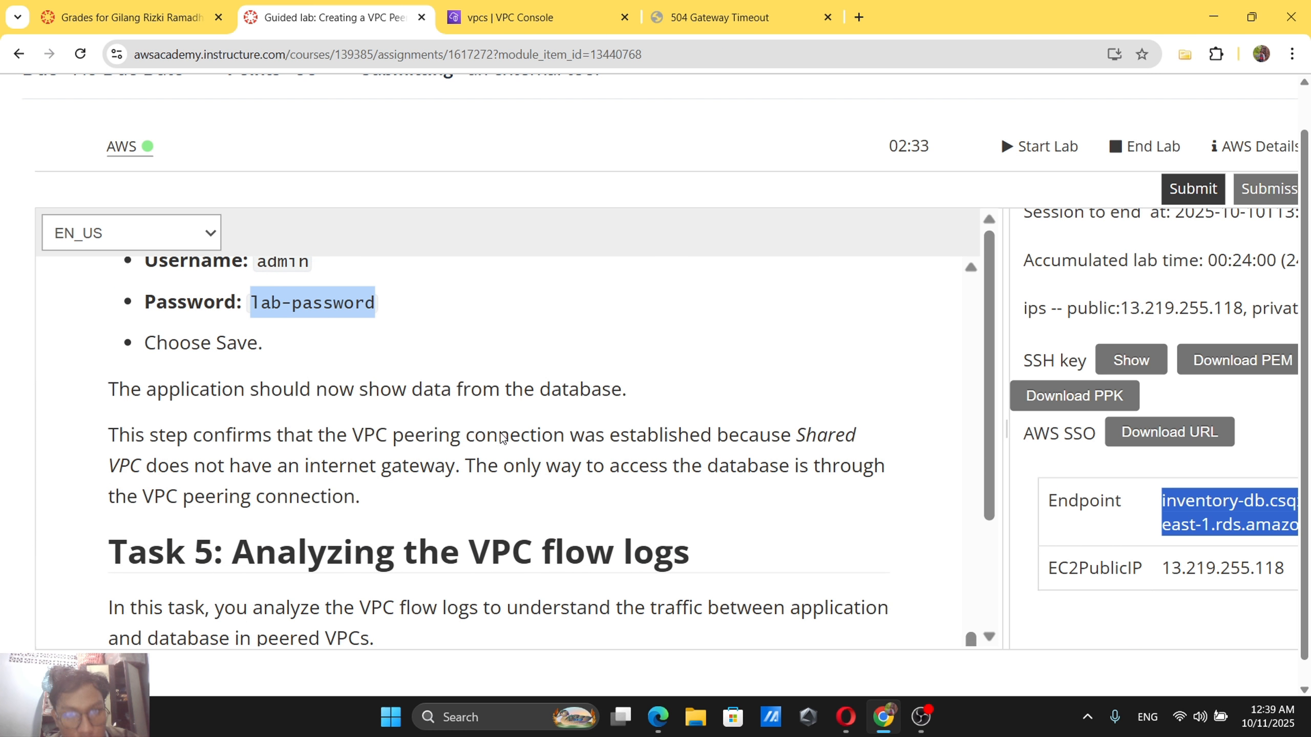
# Reload the inventory application's settings-save.php page and confirm resubmitting the form.
pyautogui.click(651, 13)
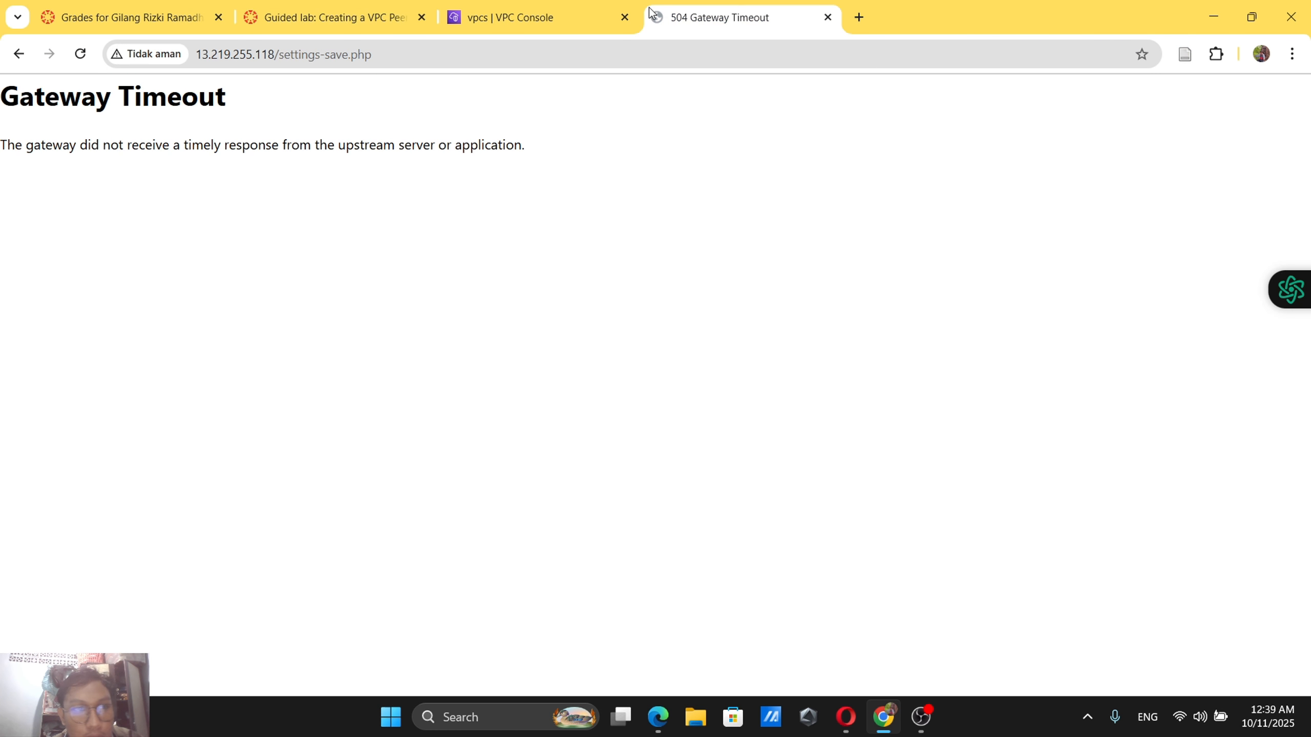
pyautogui.click(80, 54)
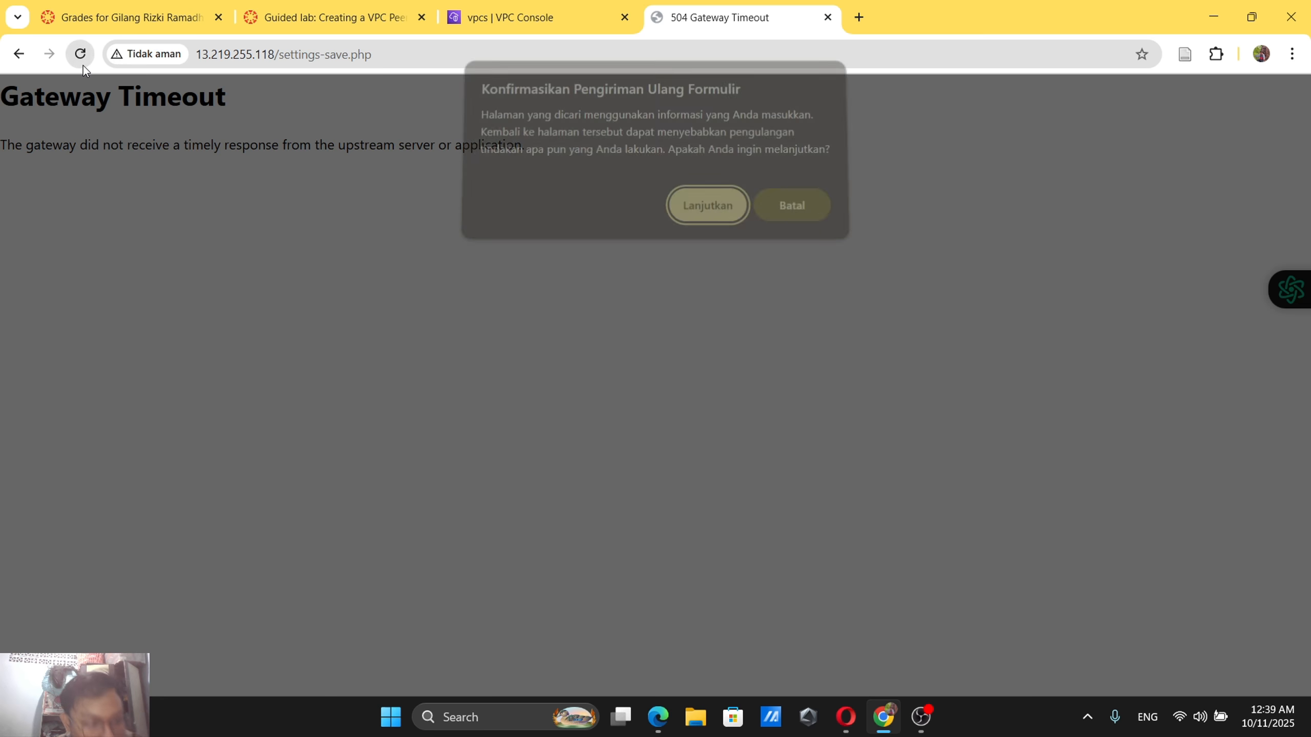
pyautogui.click(703, 212)
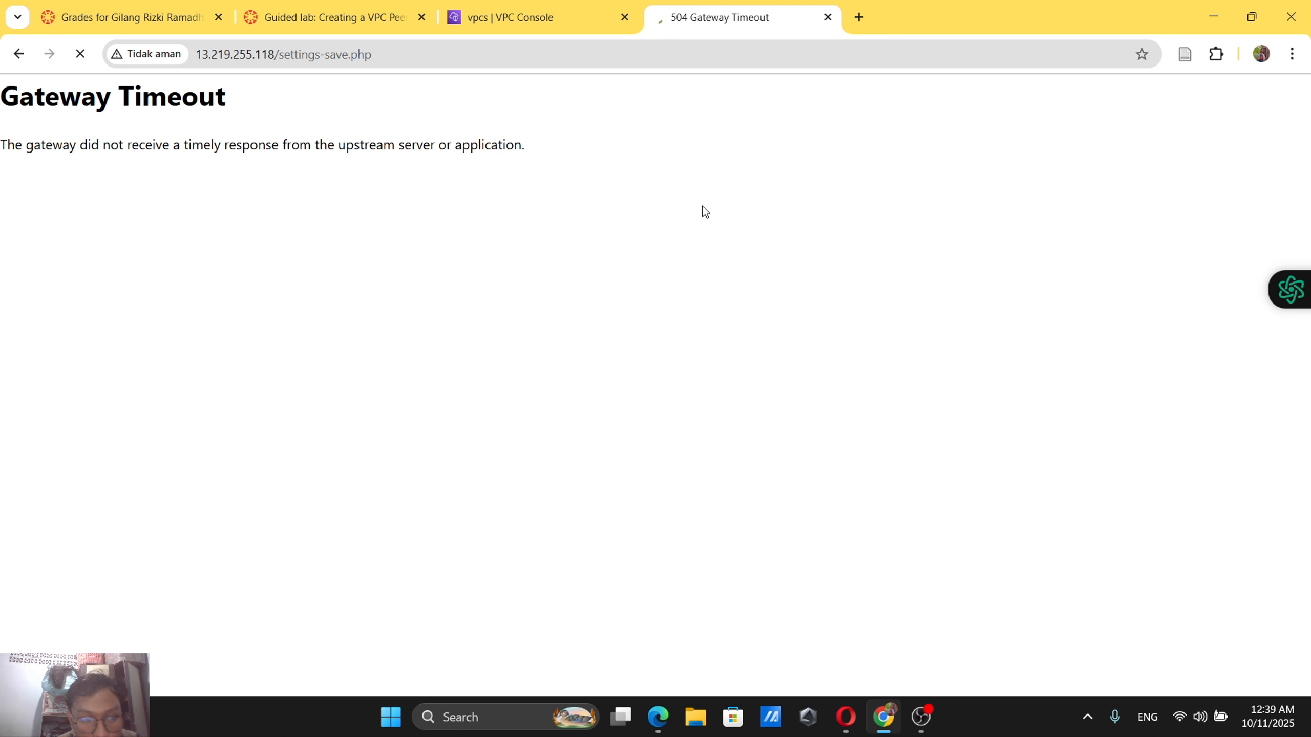
# Open the Shared VPC's SharedVPCLogs flow log details and its destination log group ShareVPCFlowLogs in CloudWatch.
pyautogui.click(325, 15)
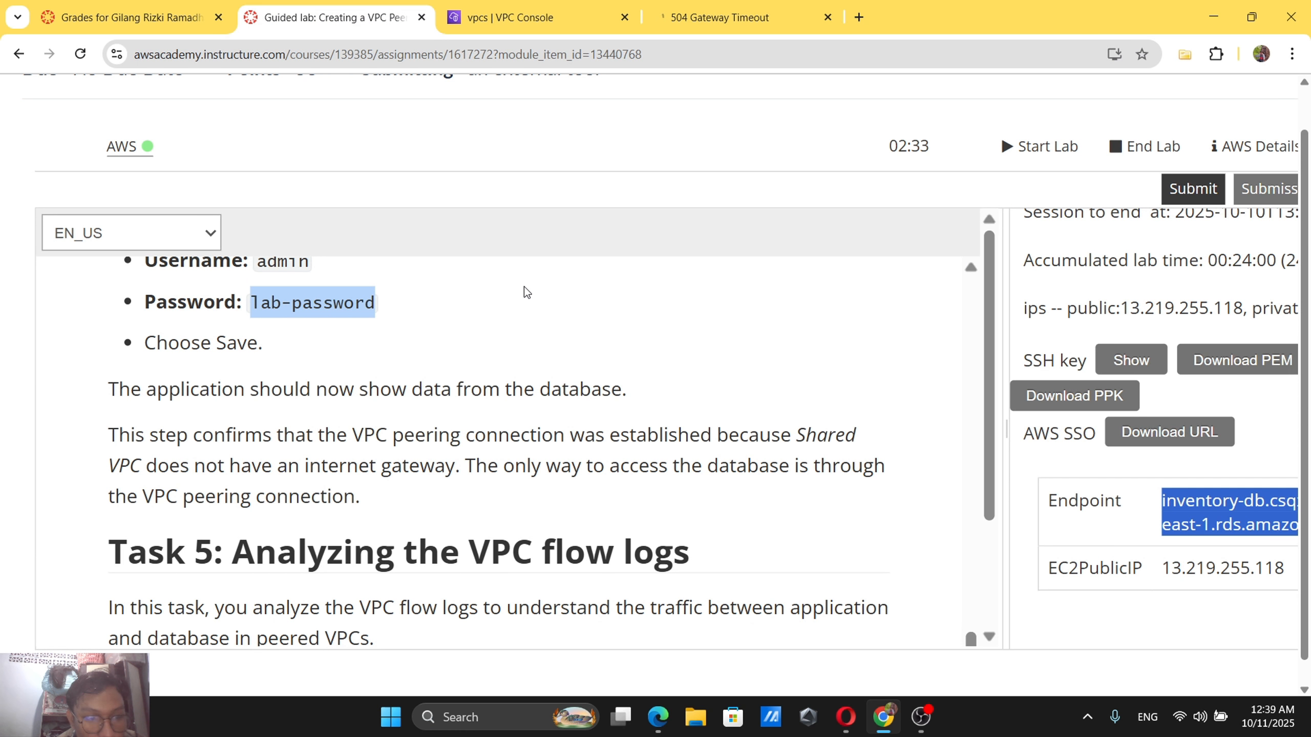
pyautogui.scroll(-2, 525, 292)
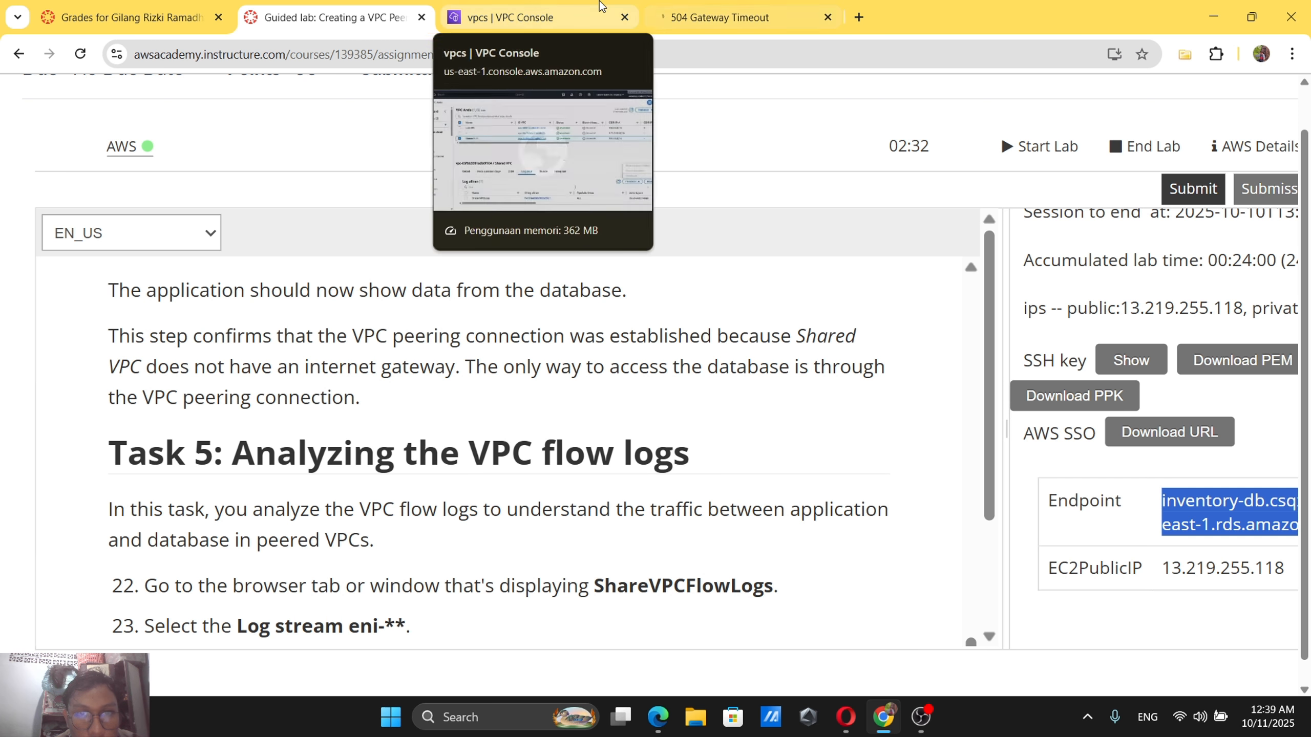
pyautogui.click(537, 17)
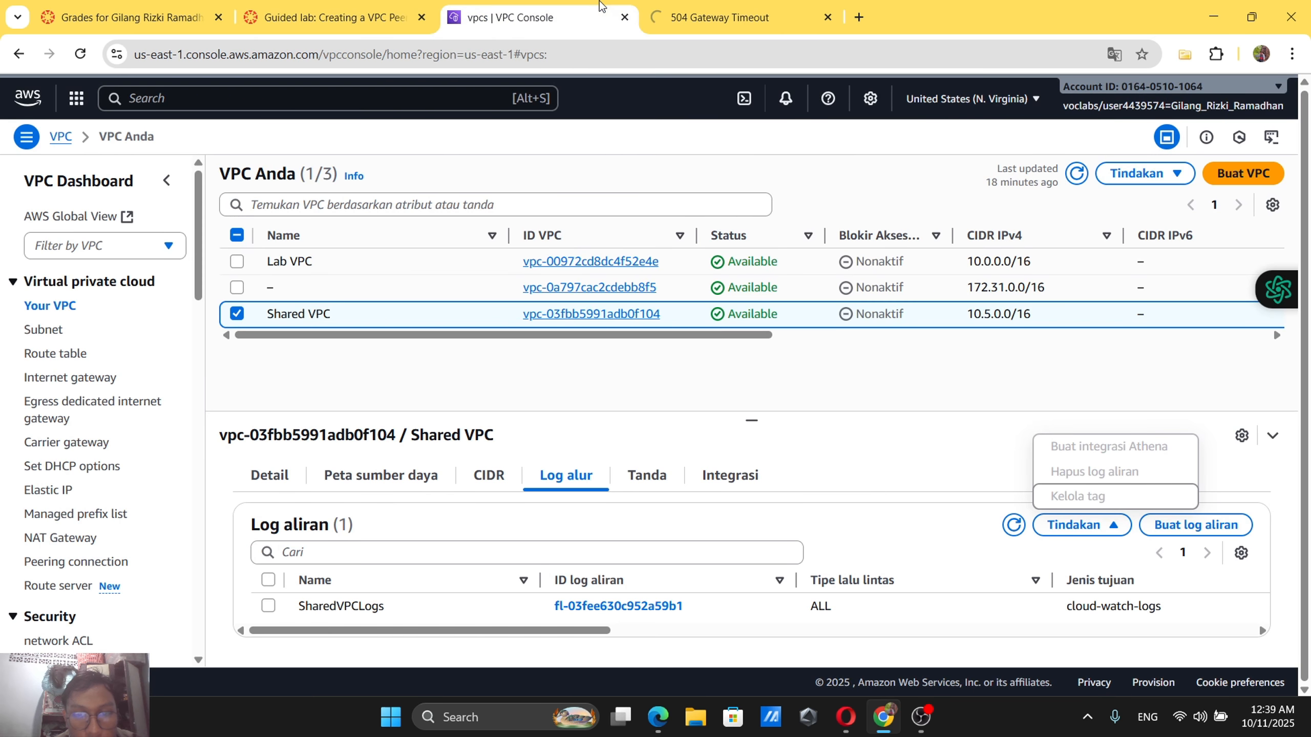
pyautogui.click(609, 607)
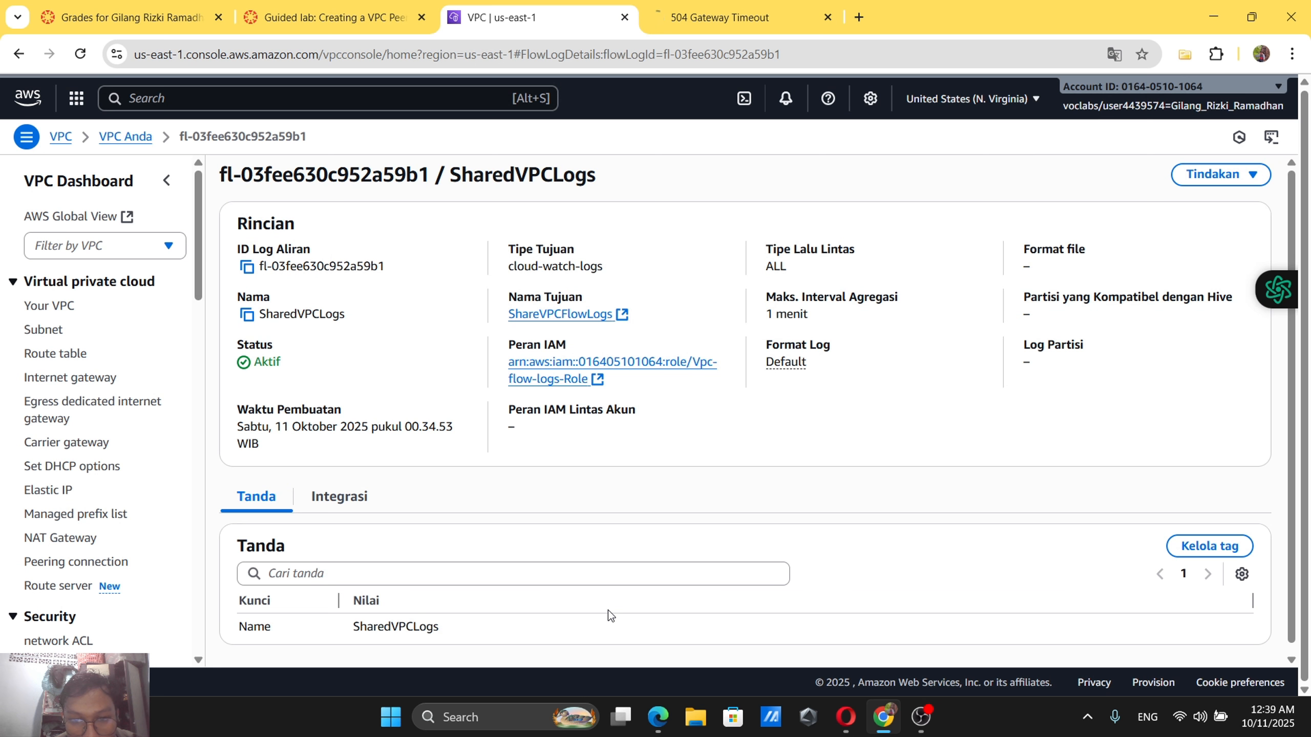
pyautogui.click(559, 315)
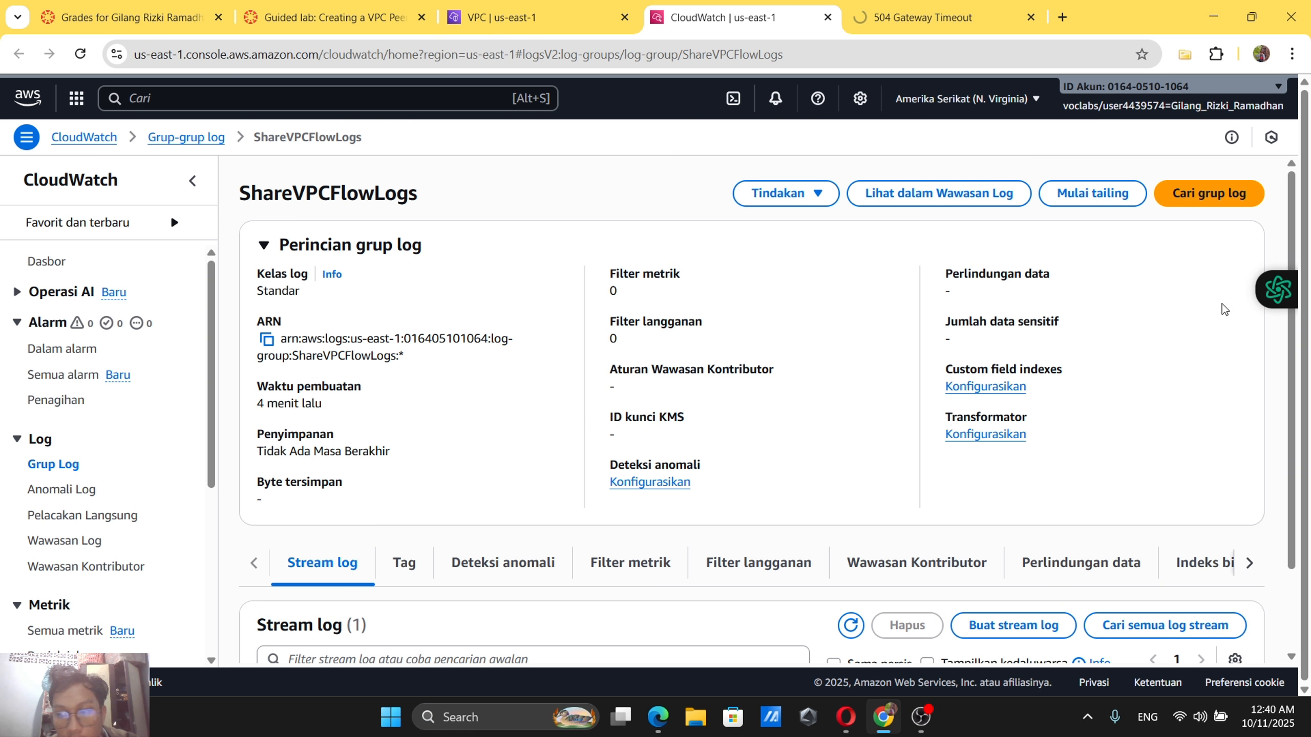
pyautogui.click(1248, 564)
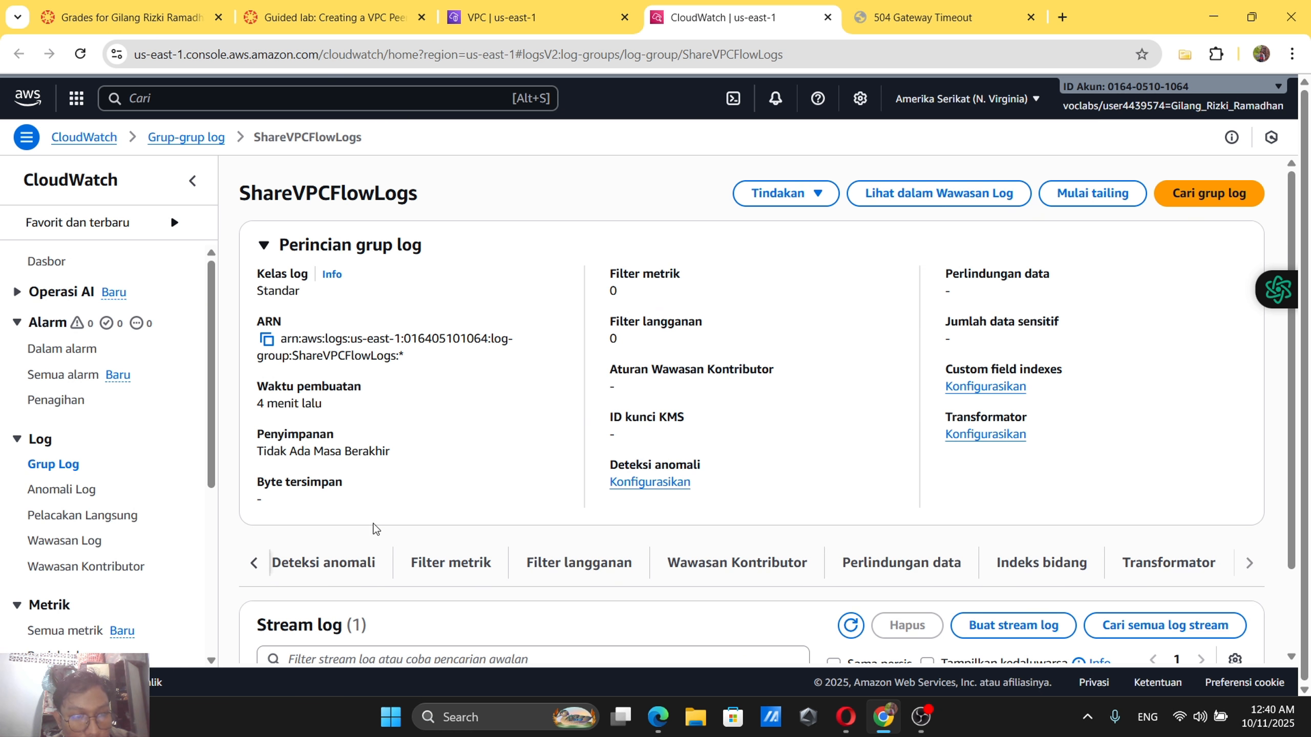
pyautogui.scroll(-5, 91, 507)
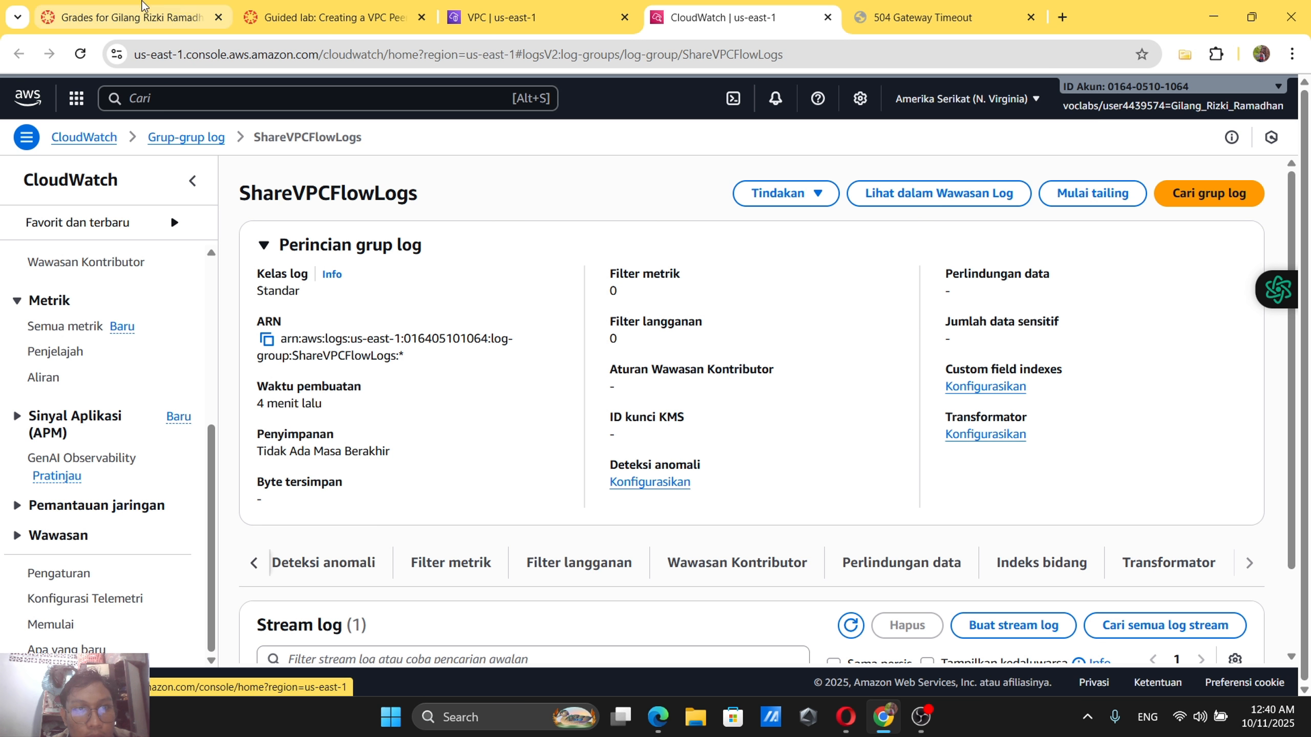
# Reread the first steps of the lab's Task 5 and open the eni- log stream in the ShareVPCFlowLogs log group.
pyautogui.click(330, 17)
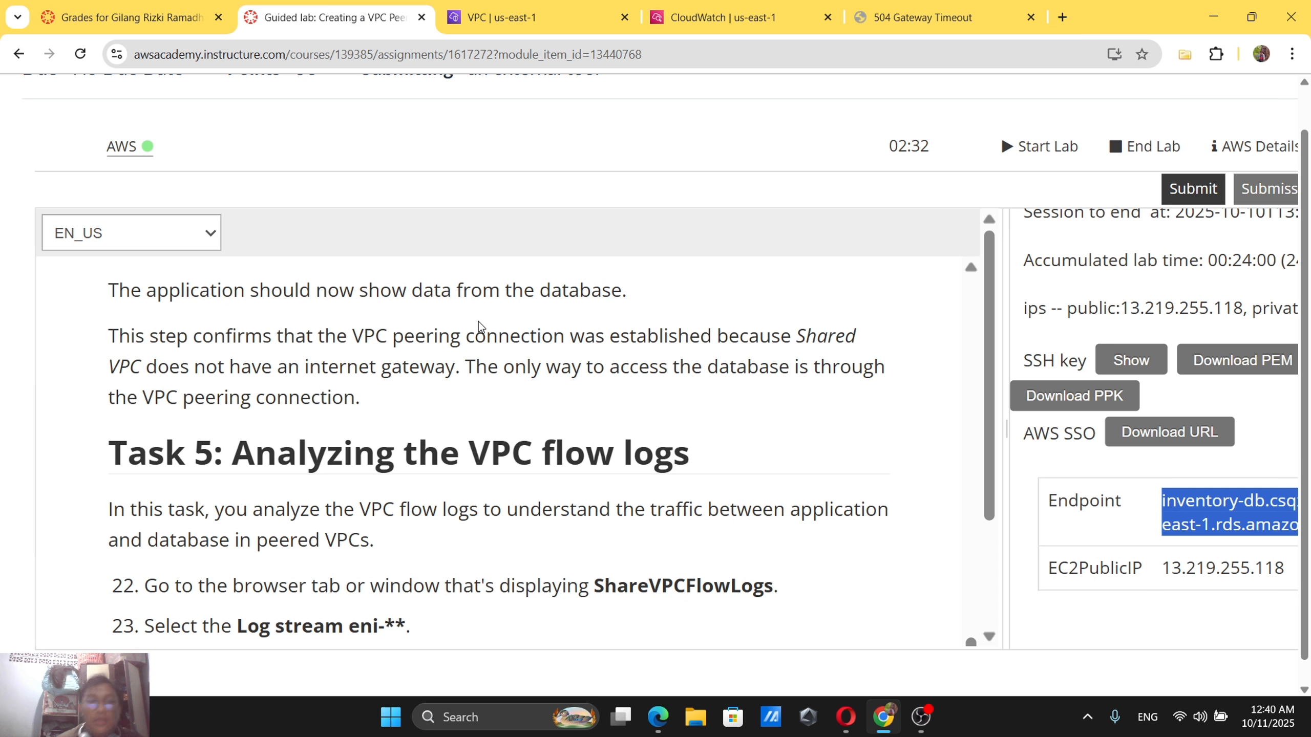
pyautogui.scroll(-3, 512, 627)
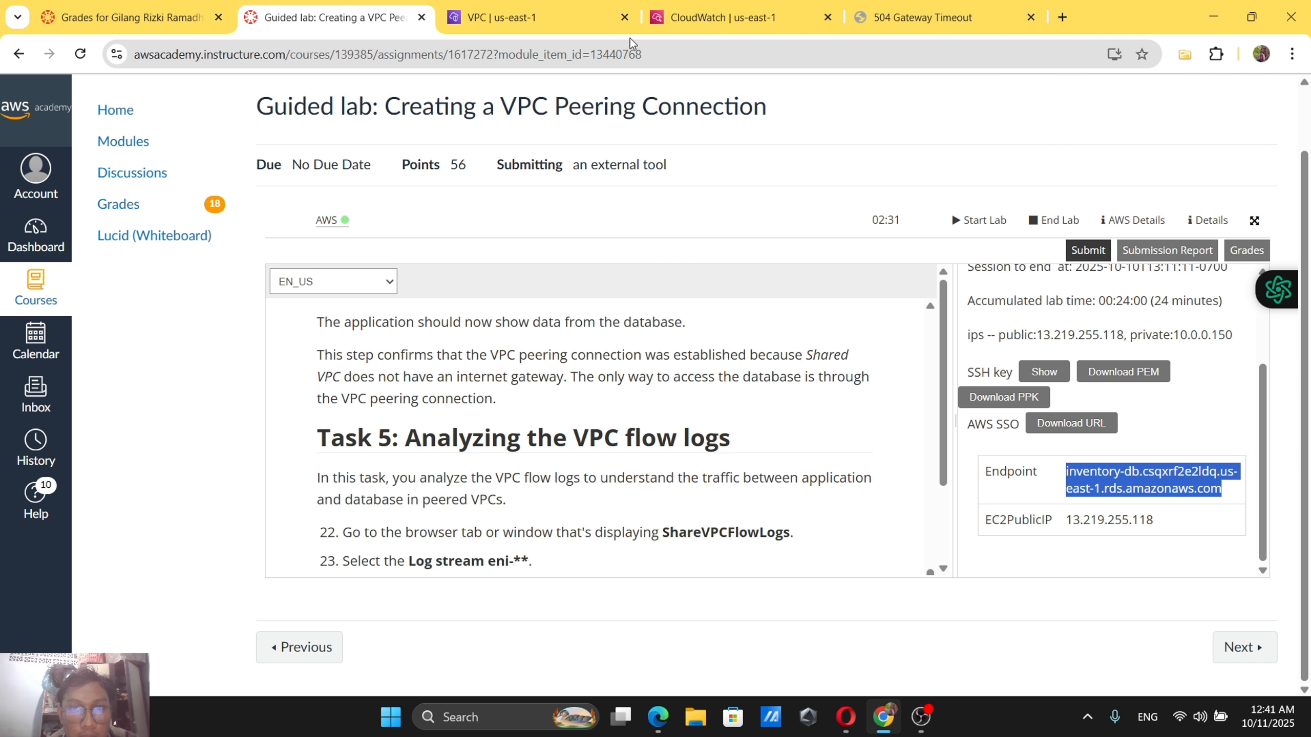
pyautogui.scroll(-2, 643, 371)
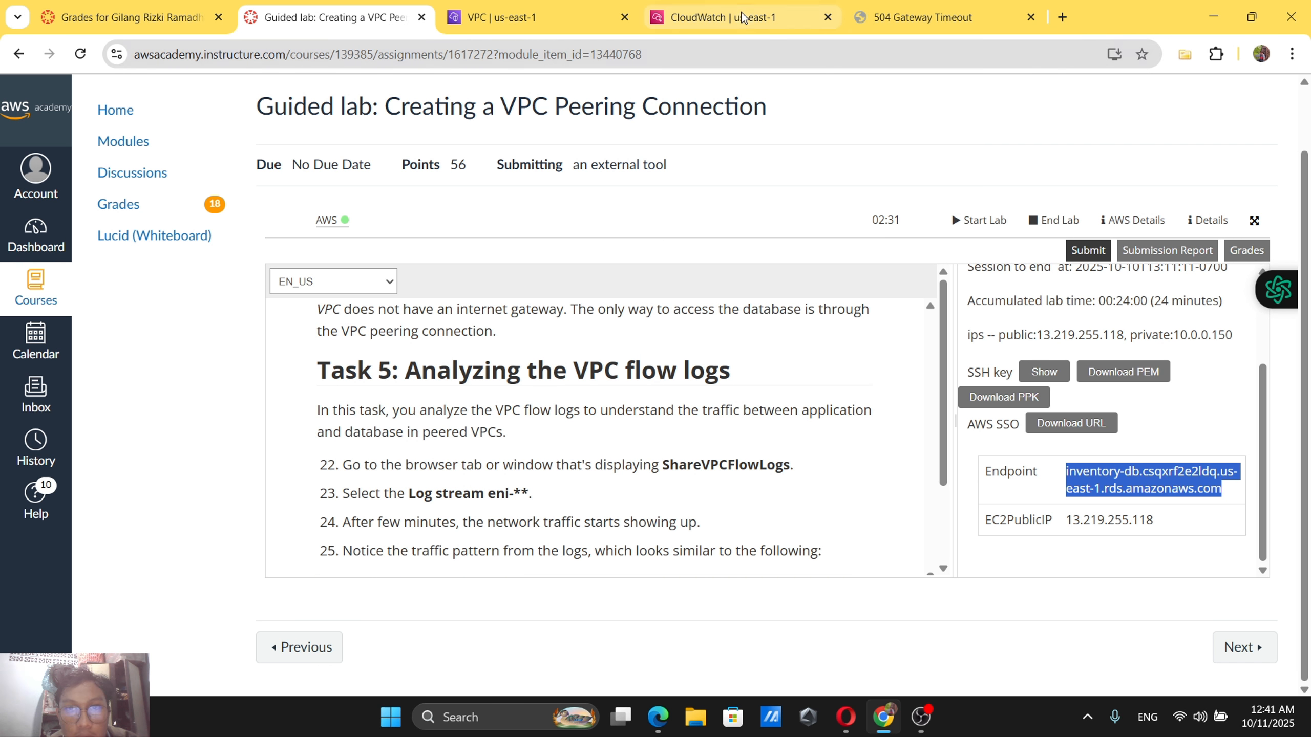
pyautogui.click(723, 17)
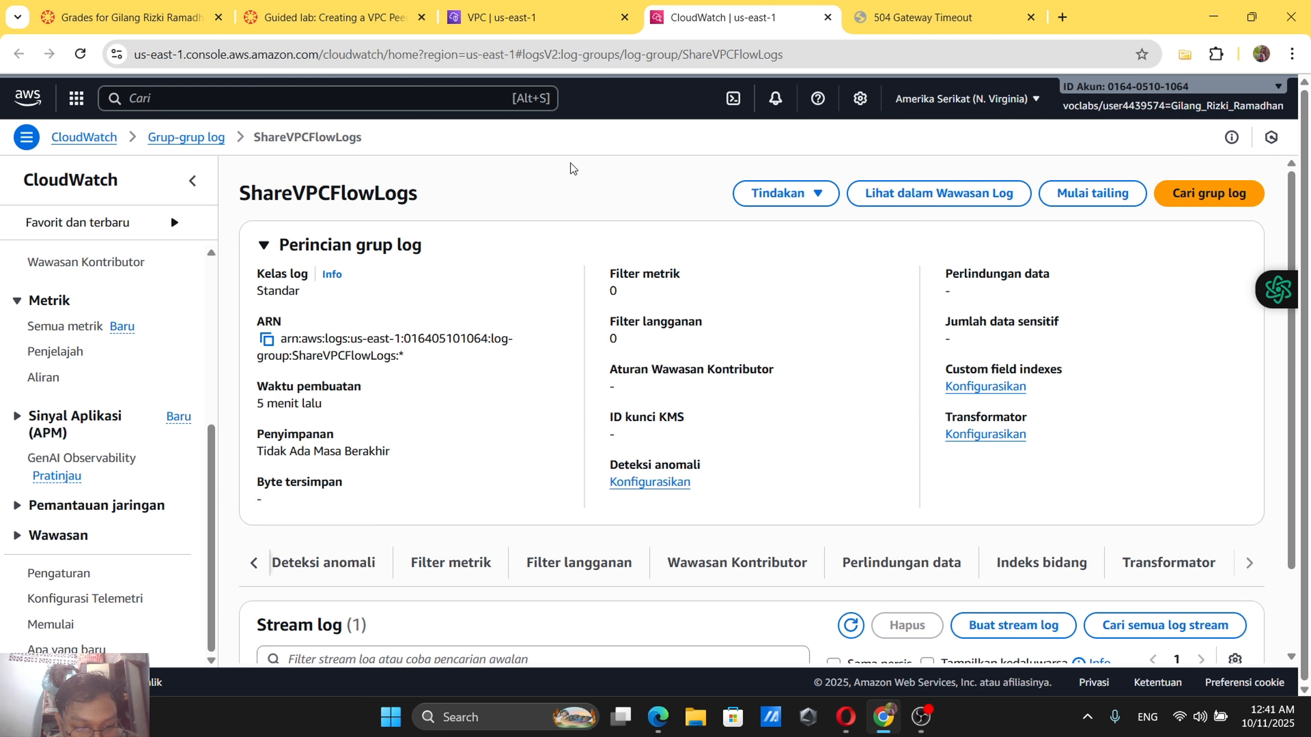
pyautogui.scroll(-2, 490, 256)
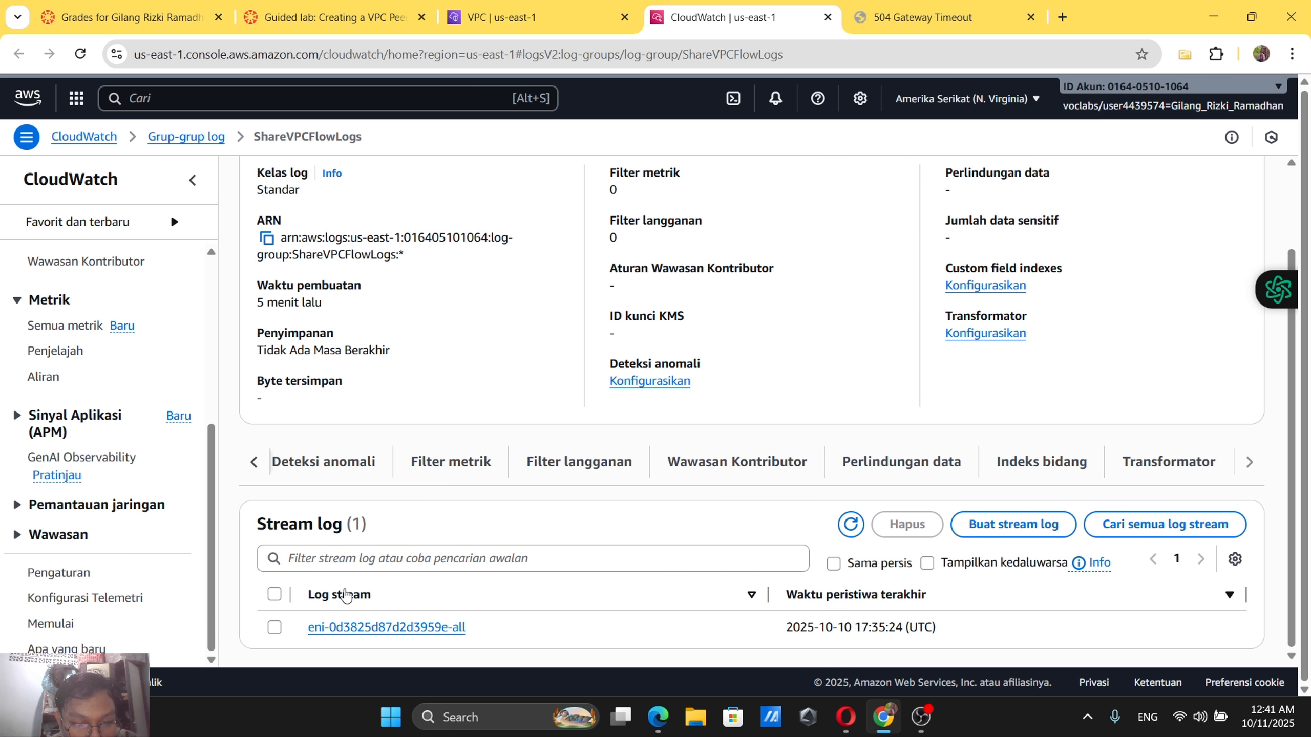
pyautogui.click(275, 595)
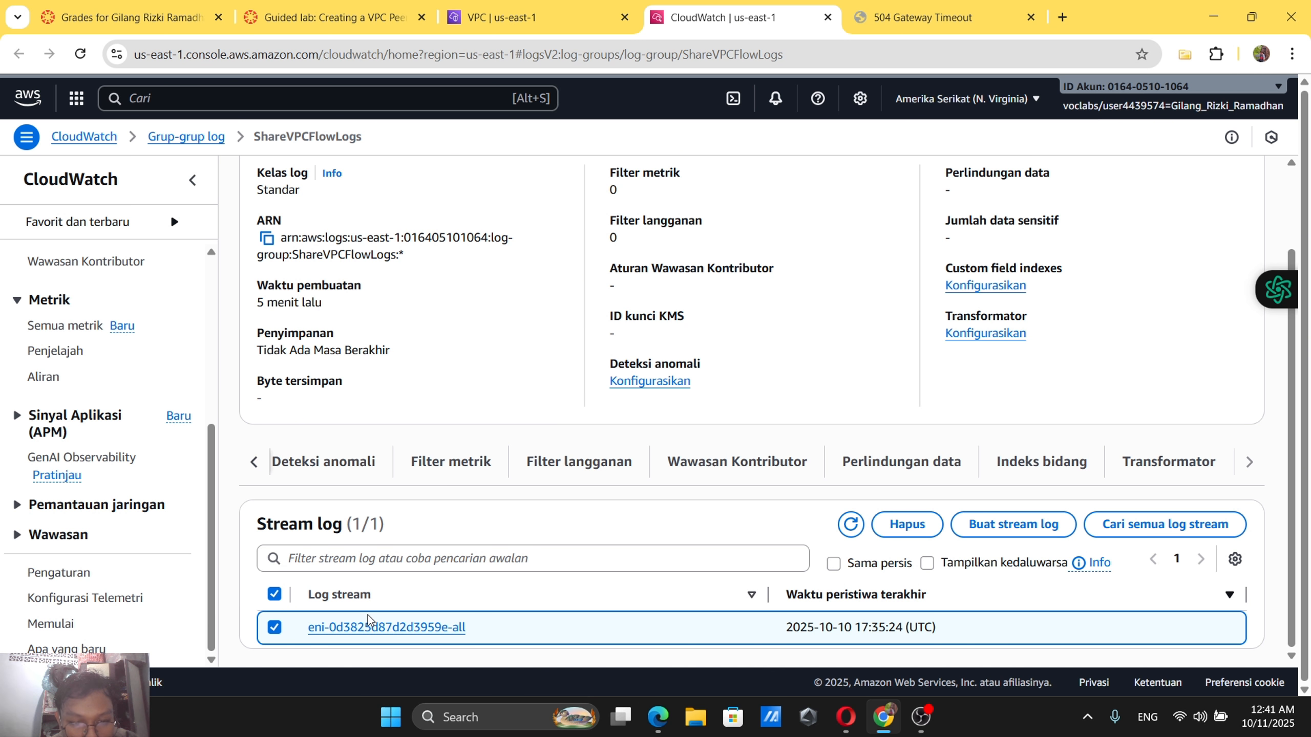
pyautogui.click(369, 622)
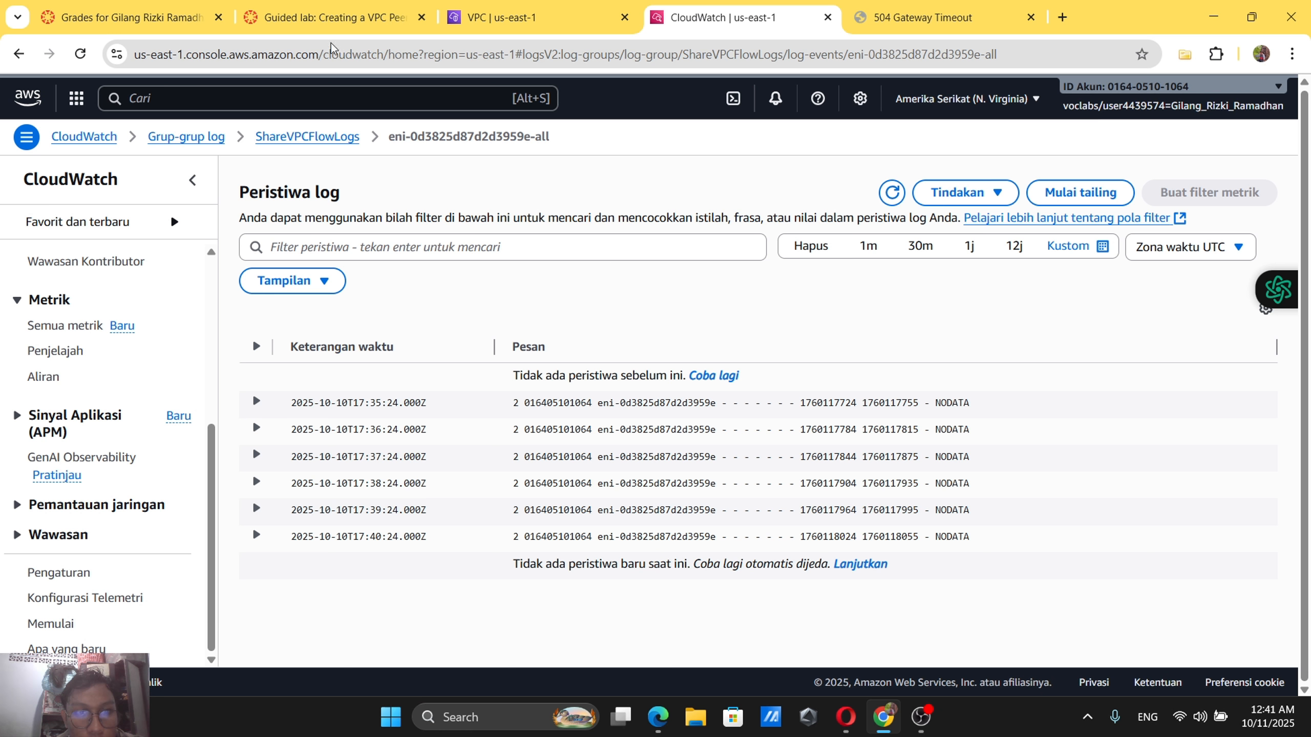
# Read the rest of Task 5 in the lab instructions up to the conclusion and submit the lab for grading.
pyautogui.click(313, 7)
pyautogui.scroll(-1, 528, 380)
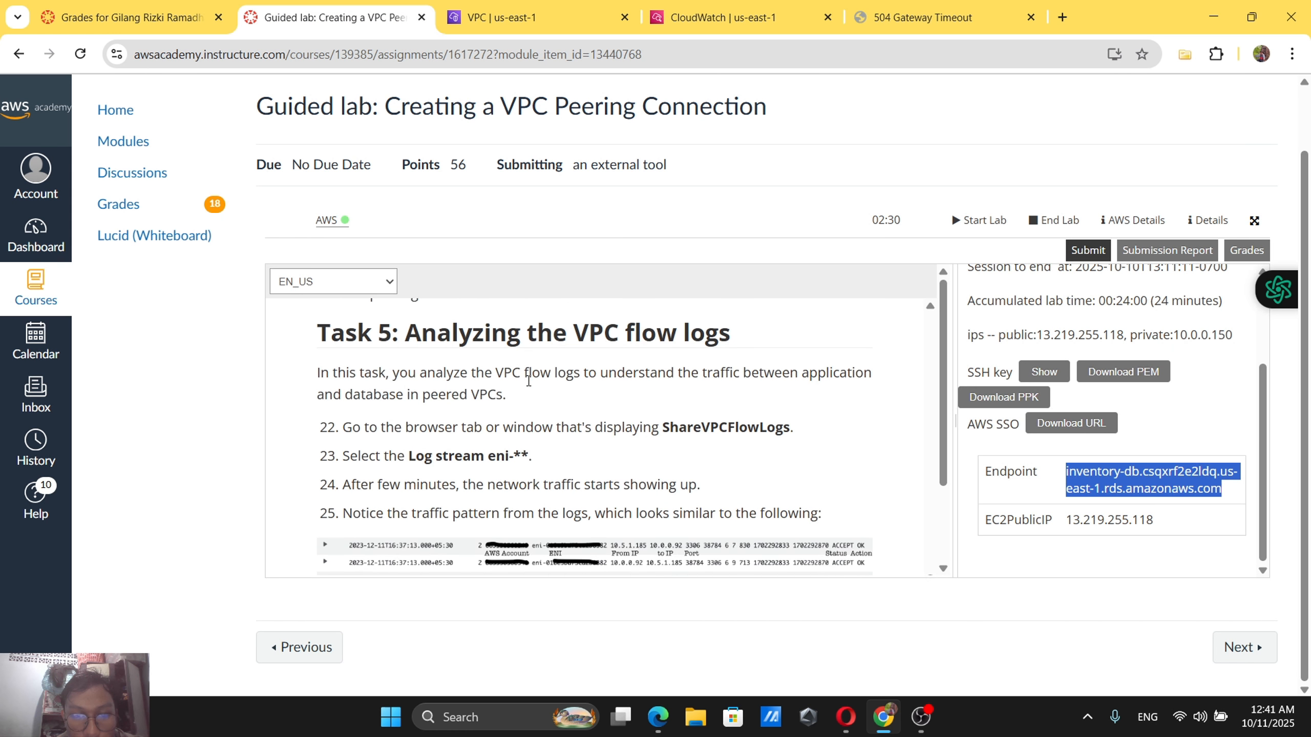
pyautogui.scroll(-5, 528, 380)
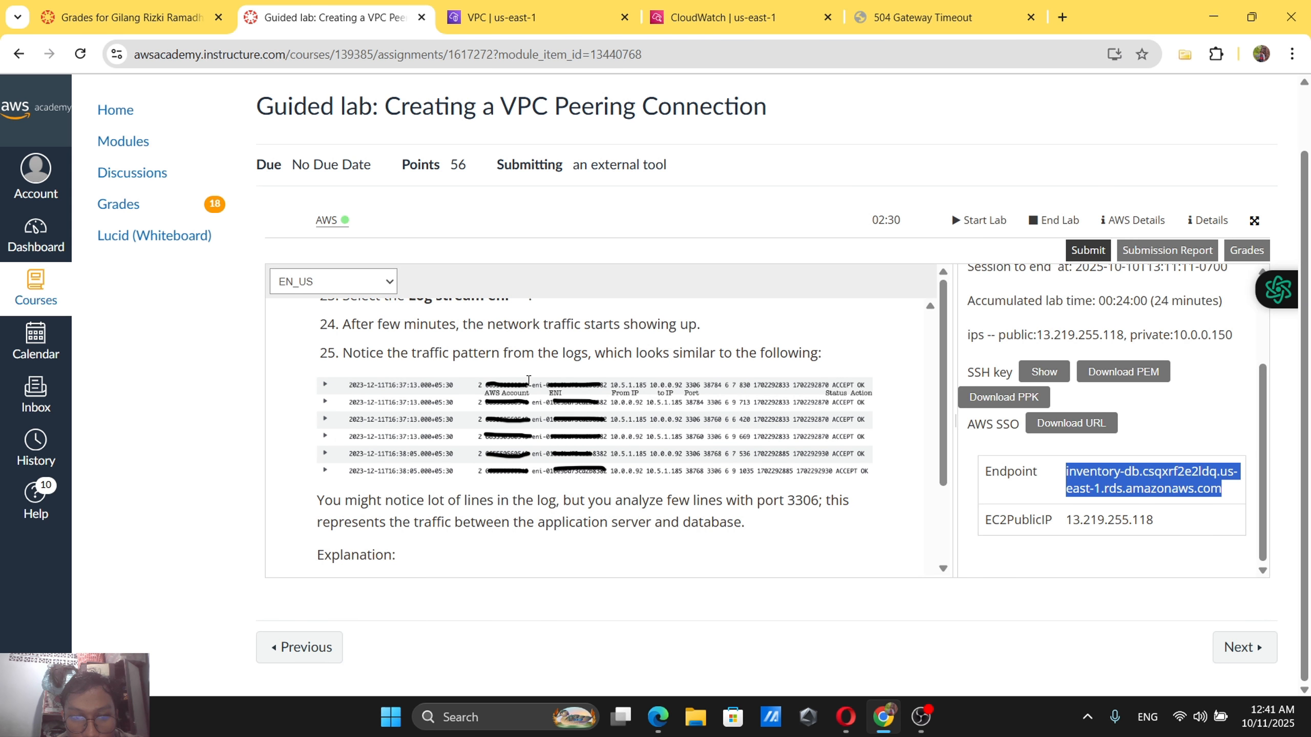
pyautogui.scroll(-6, 528, 381)
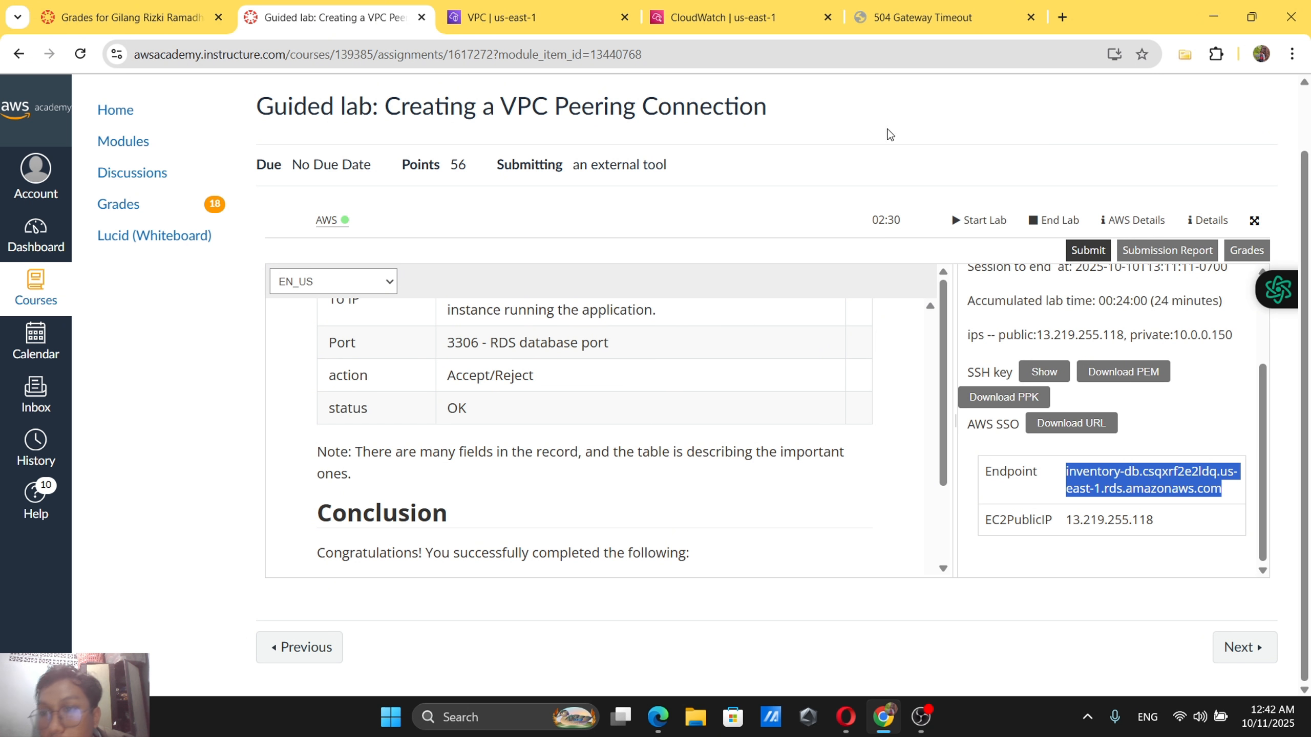
pyautogui.click(1089, 250)
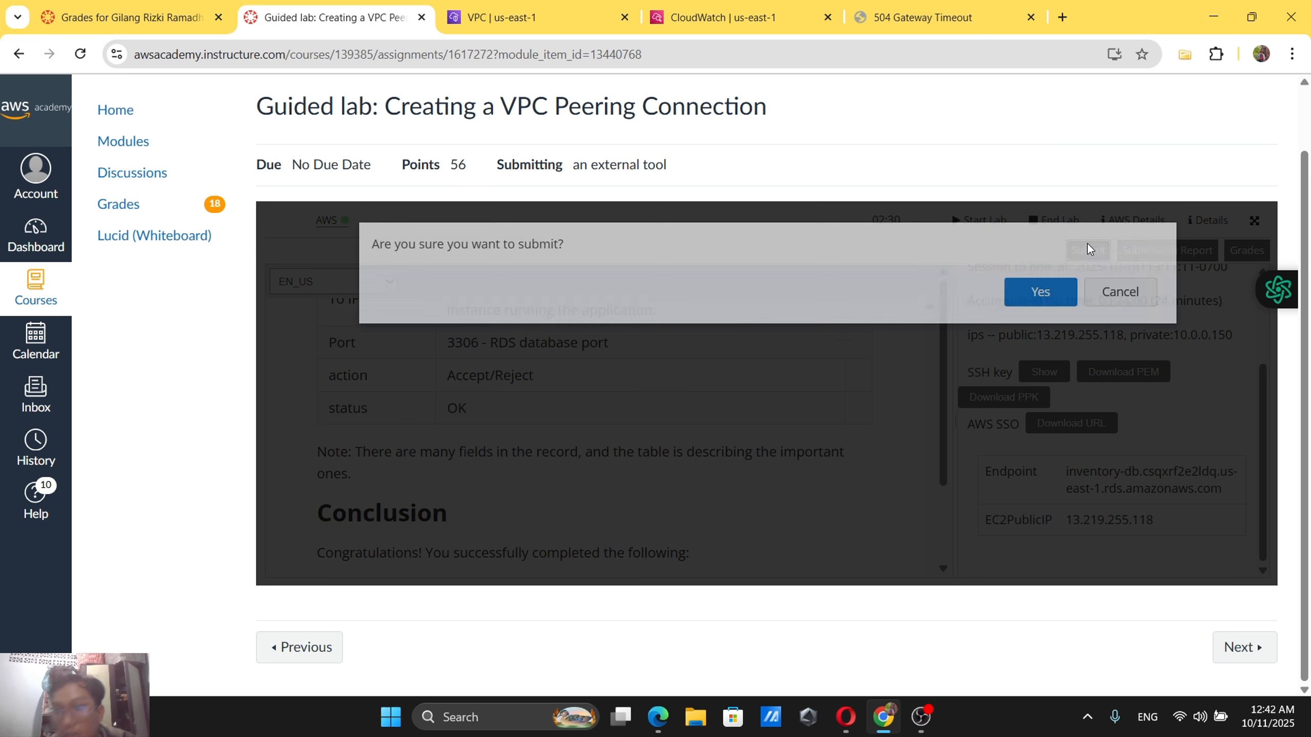
pyautogui.click(1039, 301)
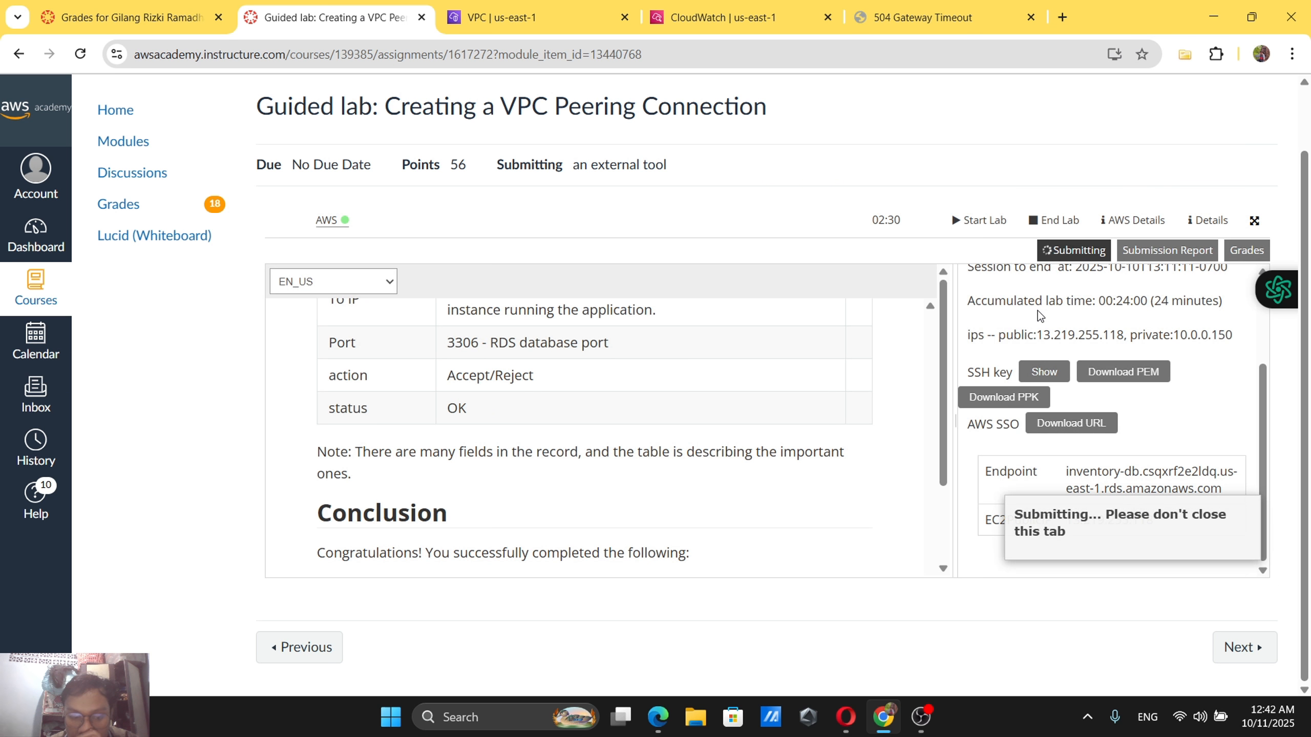
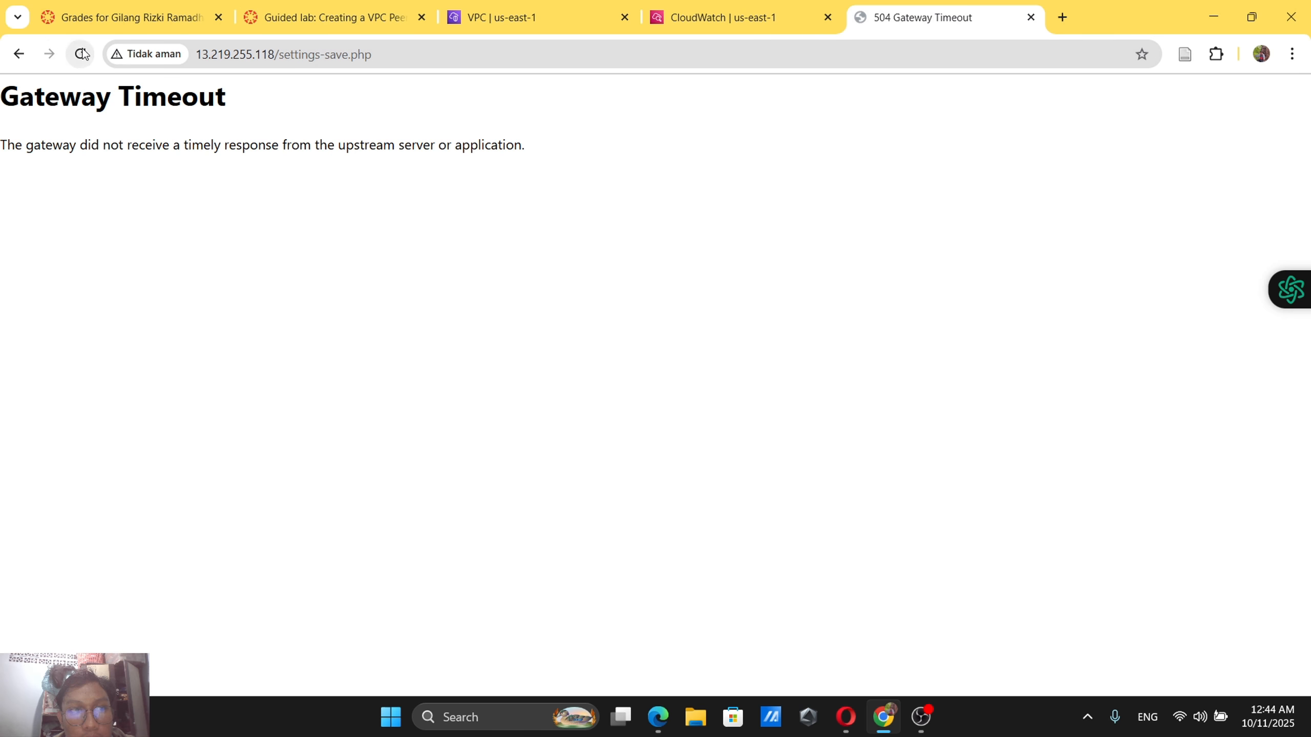
# Reload the inventory application's settings-save.php page with form resubmission, and submit the lab for grading again.
pyautogui.click(80, 54)
pyautogui.click(676, 222)
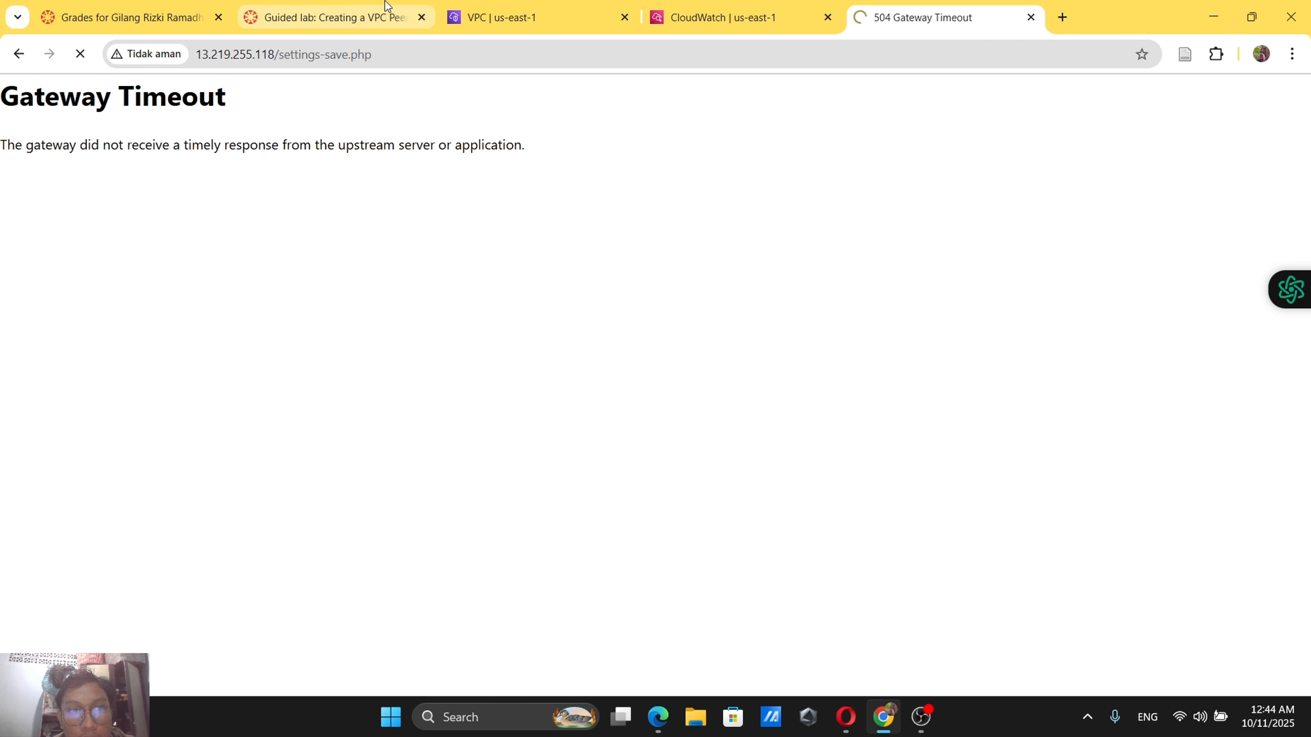
pyautogui.click(364, 5)
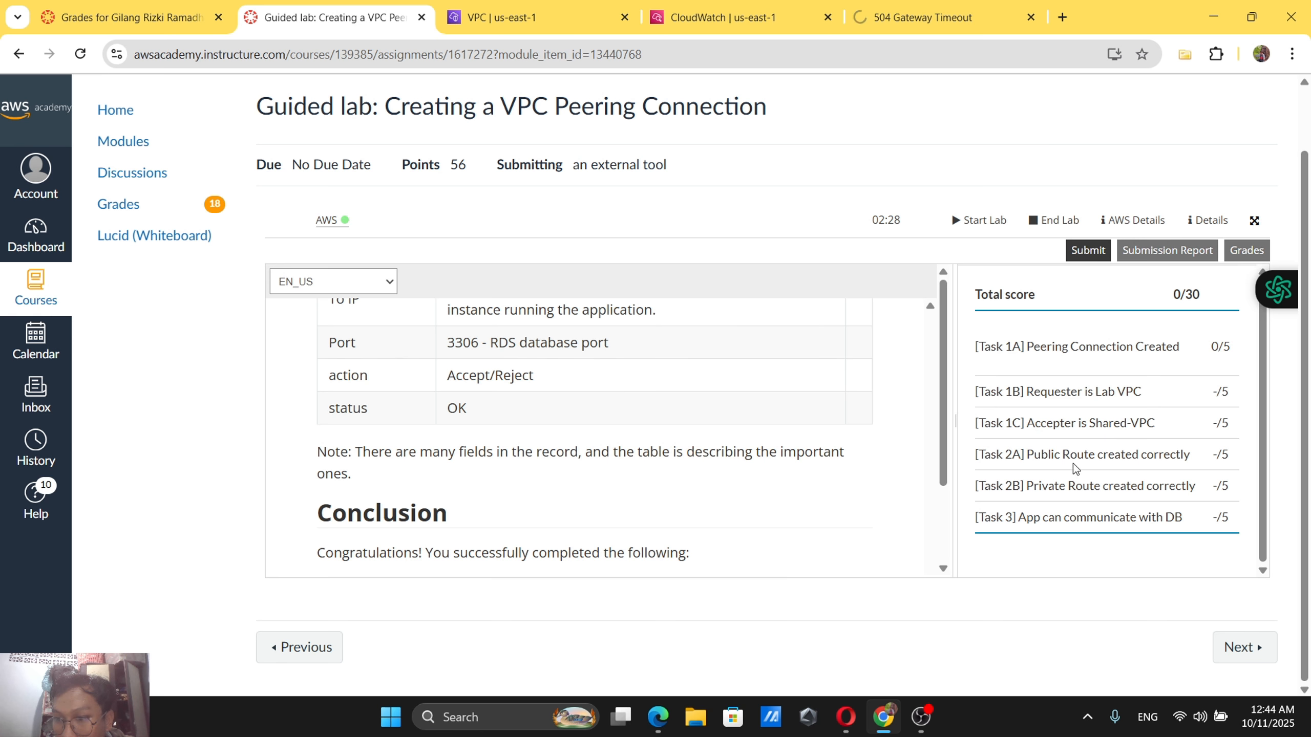
pyautogui.scroll(1, 971, 454)
pyautogui.scroll(4, 877, 498)
pyautogui.scroll(5, 879, 499)
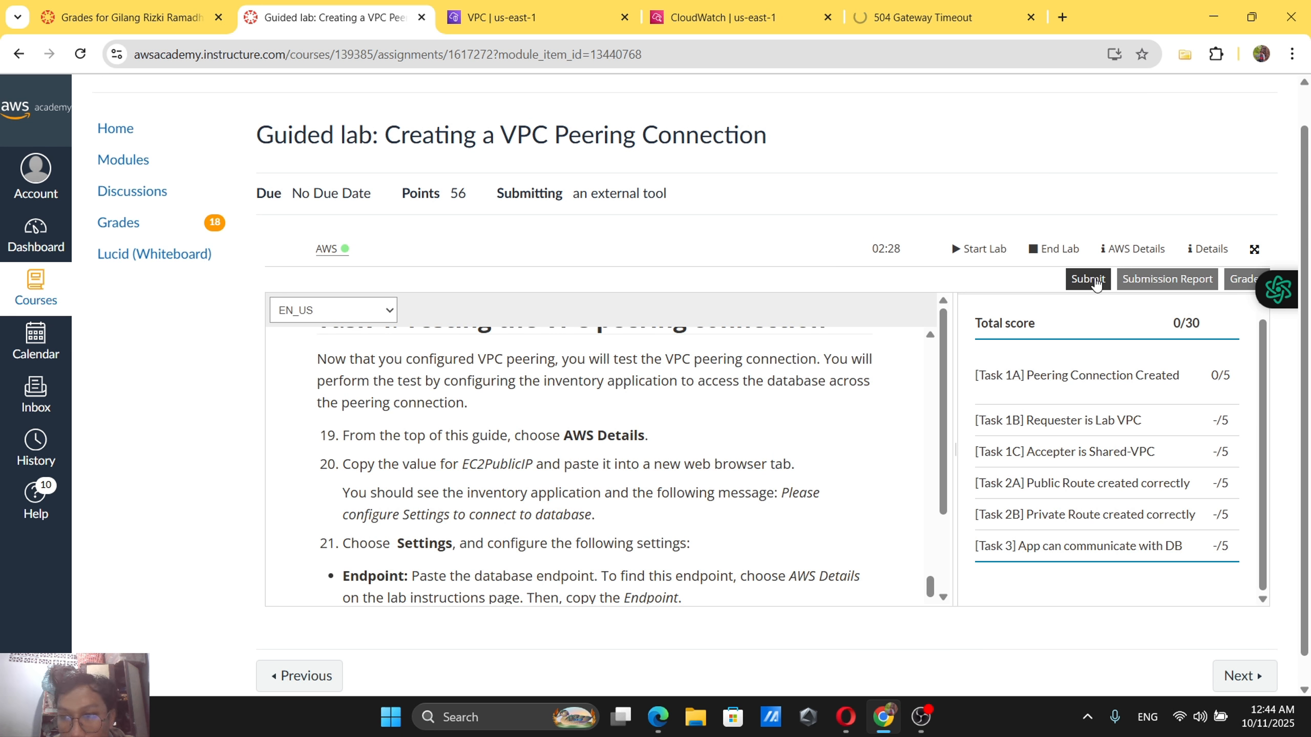
pyautogui.click(1094, 281)
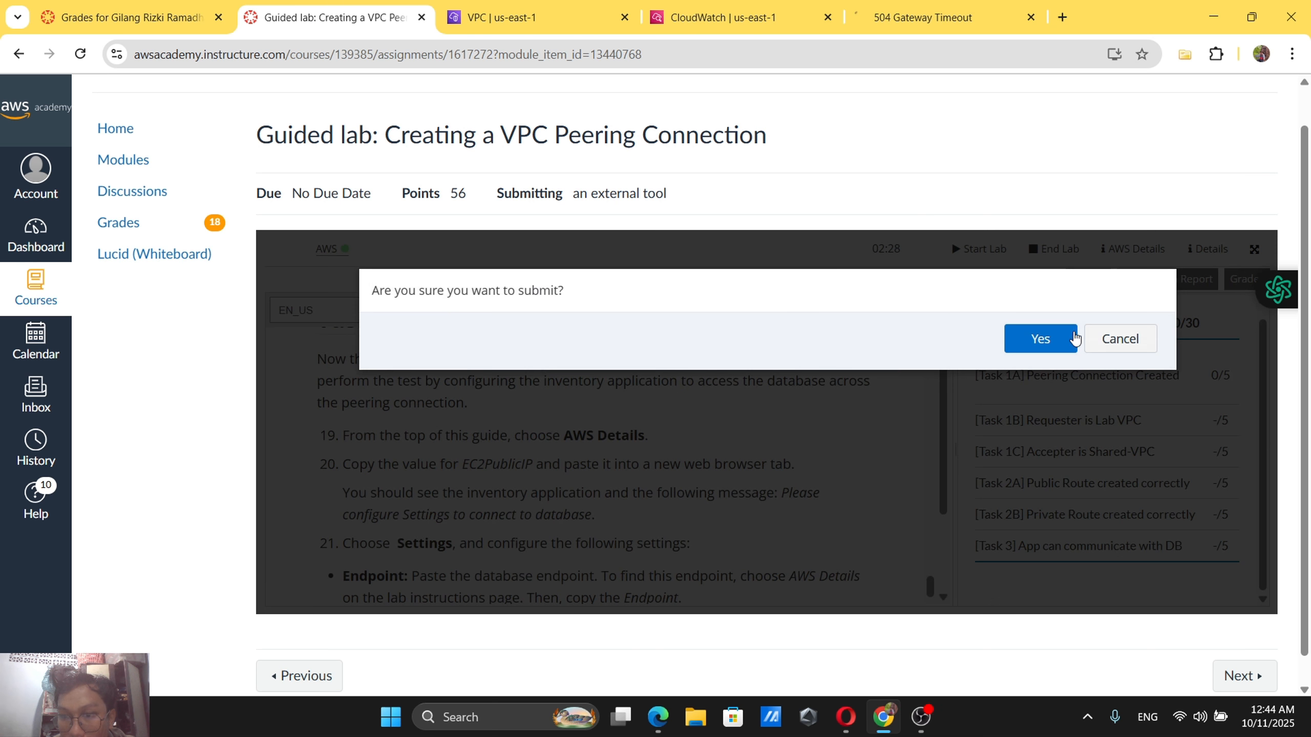
pyautogui.click(1073, 336)
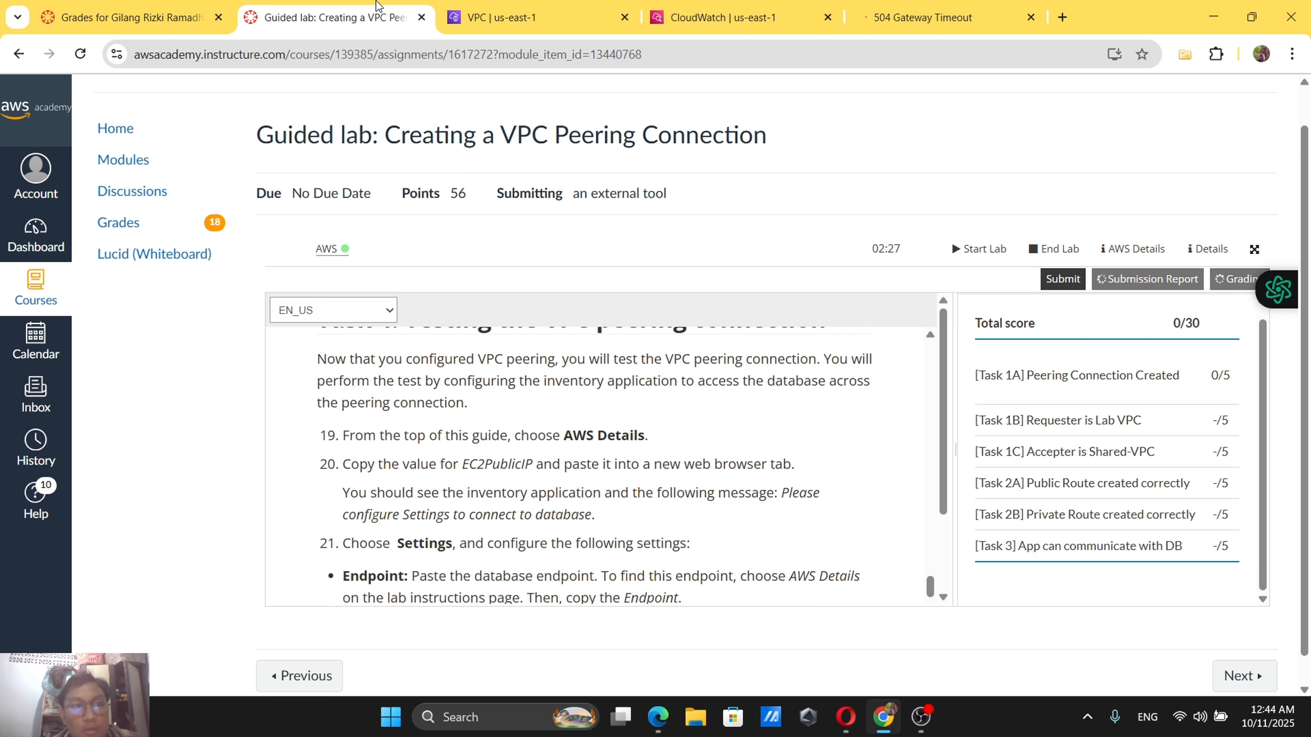
# Review the lab's overview, architecture diagram and Task 1 settings for creating the Lab-Peer peering connection.
pyautogui.scroll(15, 505, 452)
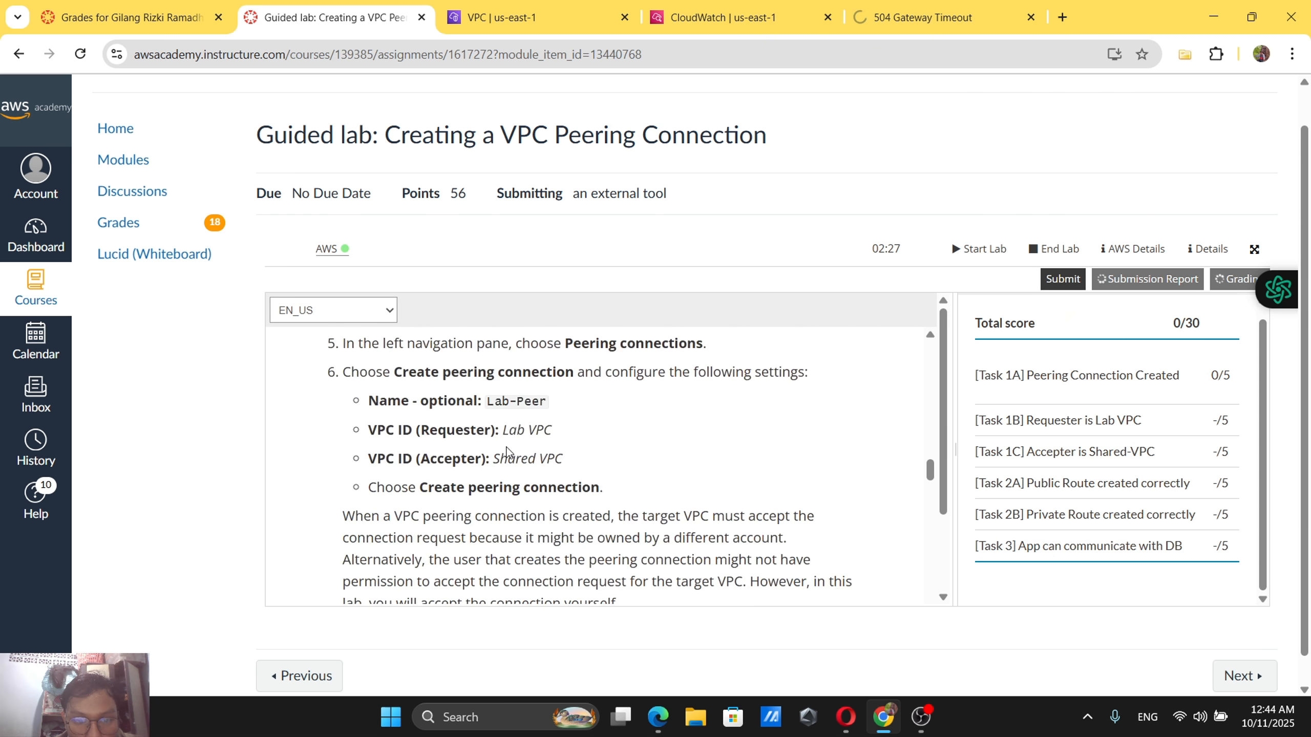
pyautogui.scroll(-10, 506, 452)
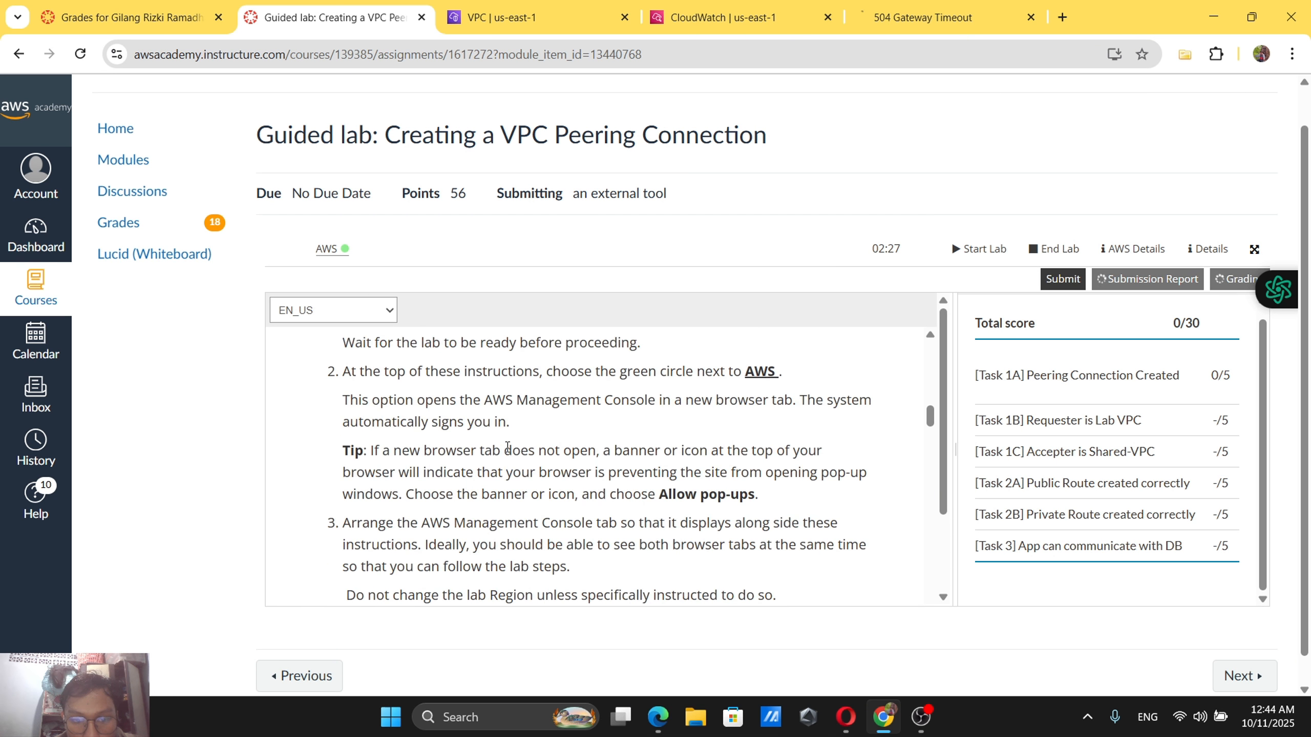
pyautogui.scroll(-2, 507, 446)
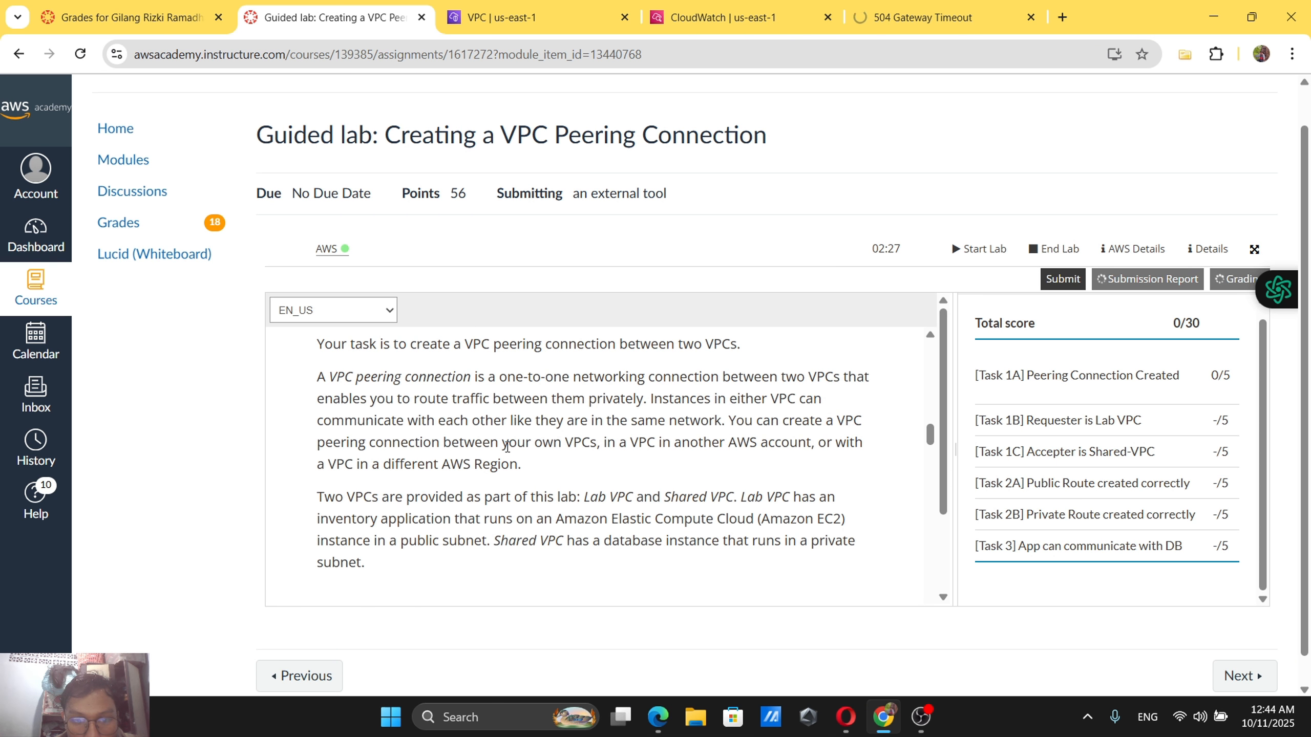
pyautogui.scroll(2, 507, 447)
pyautogui.scroll(-10, 507, 447)
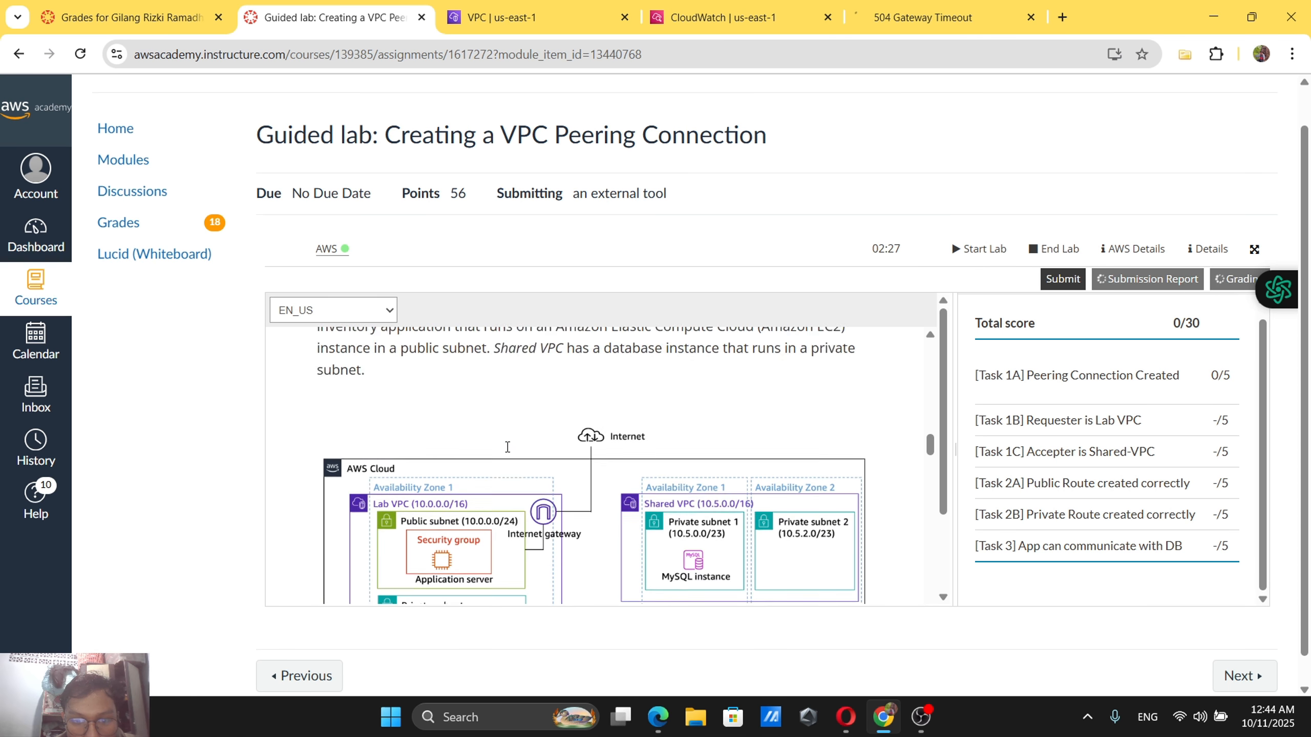
pyautogui.scroll(-2, 507, 446)
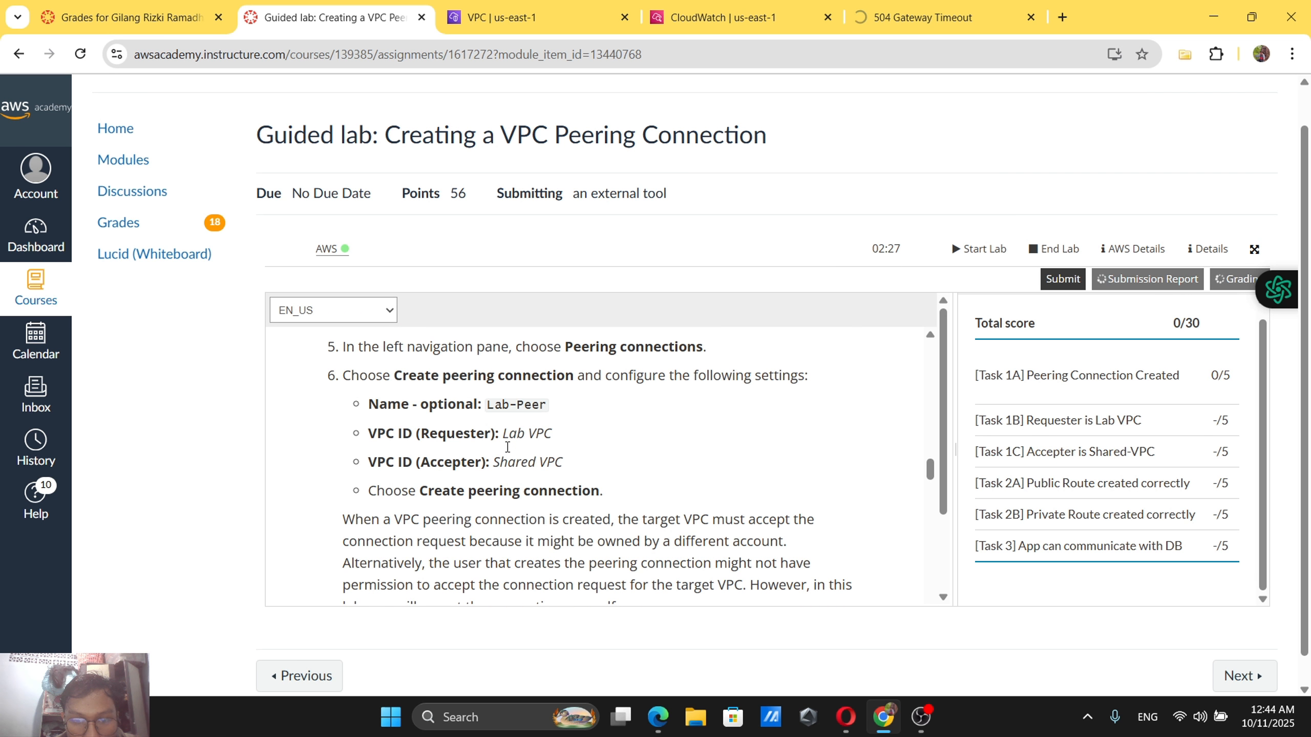
# Check the VPC list in the console and compare it with the lab's peering acceptance and Task 2 route table instructions.
pyautogui.click(494, 11)
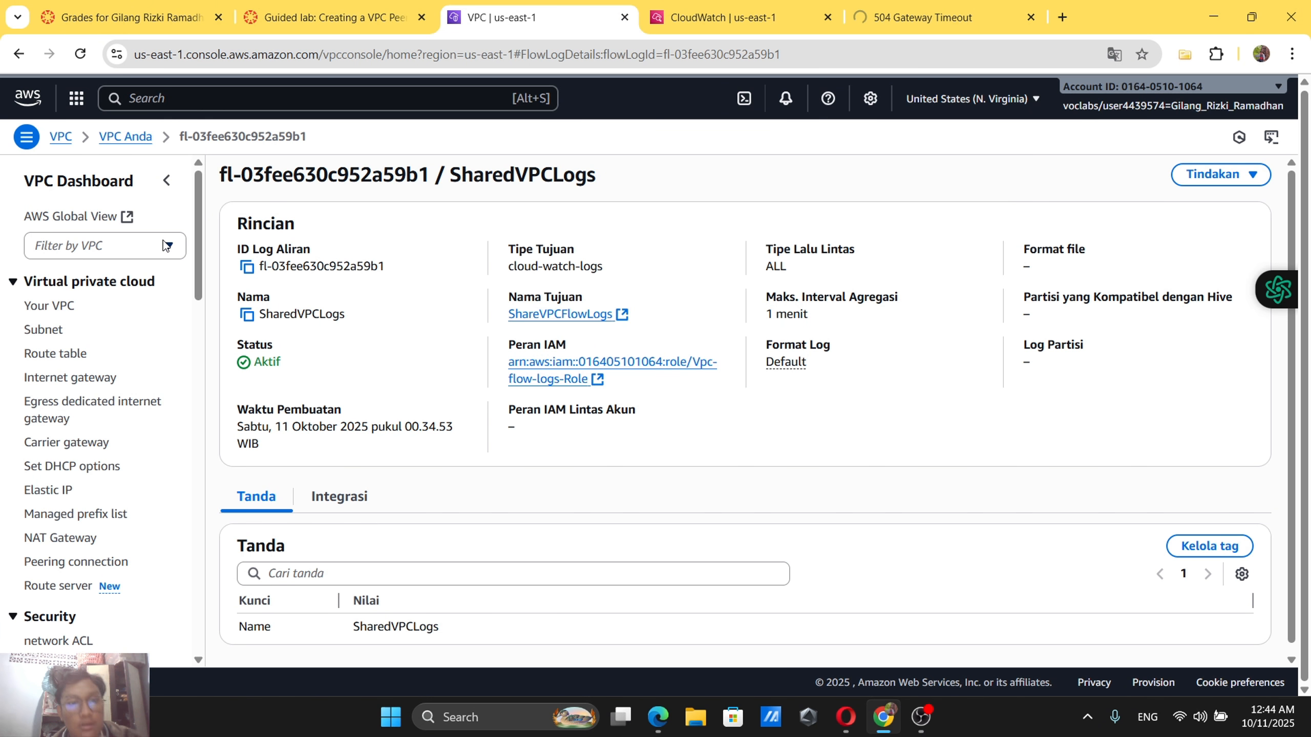
pyautogui.click(66, 317)
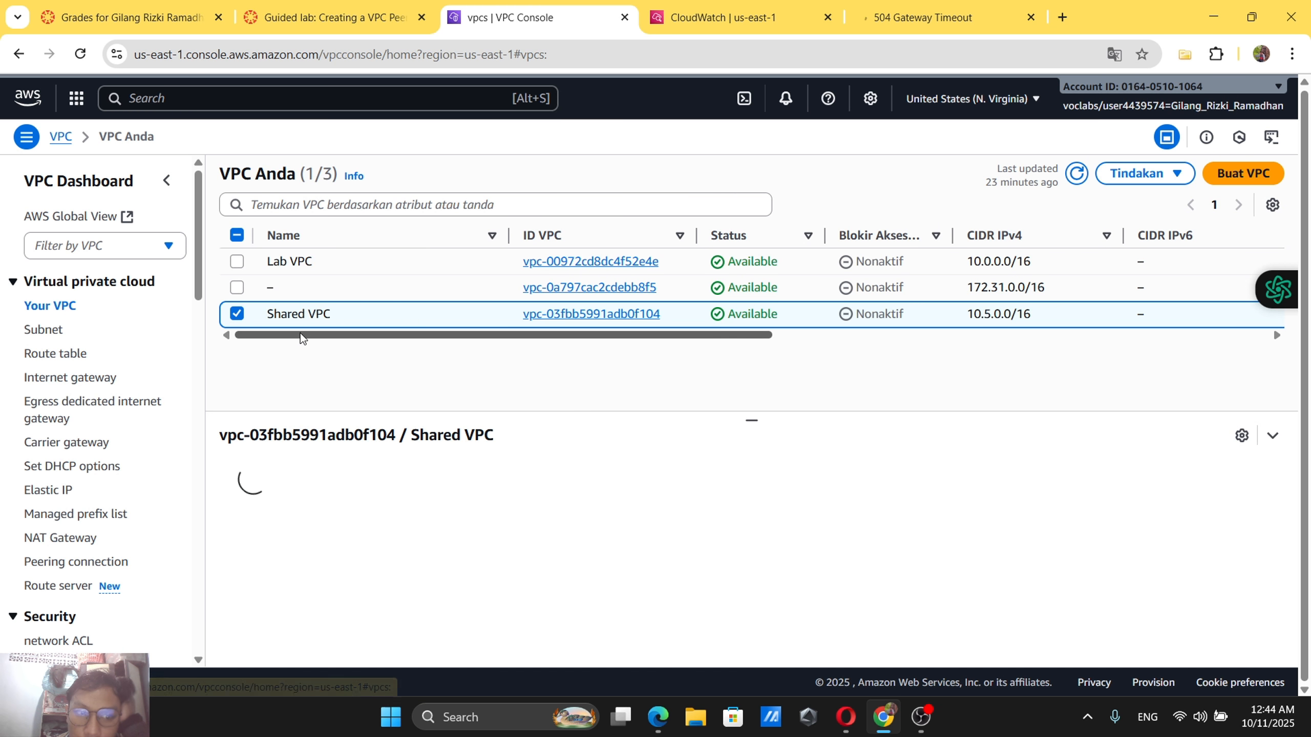
pyautogui.click(321, 7)
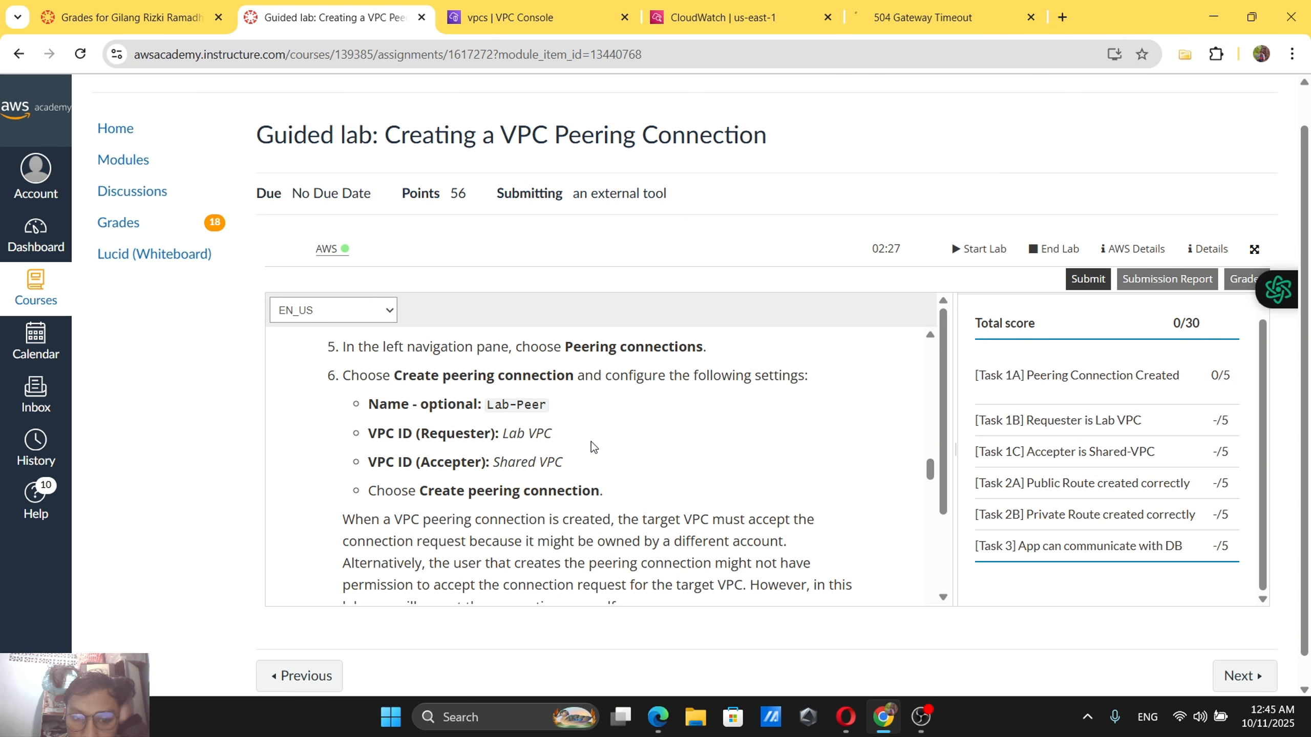
pyautogui.scroll(-6, 593, 447)
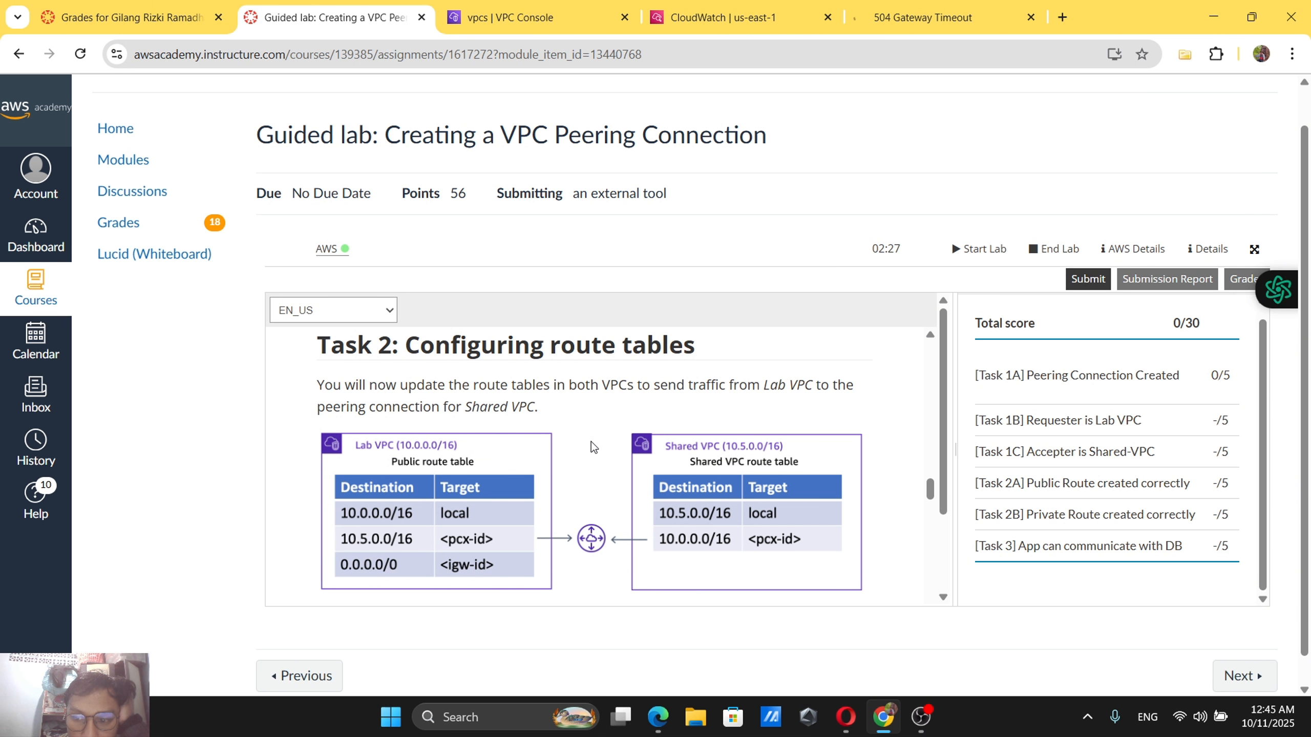
pyautogui.scroll(5, 593, 447)
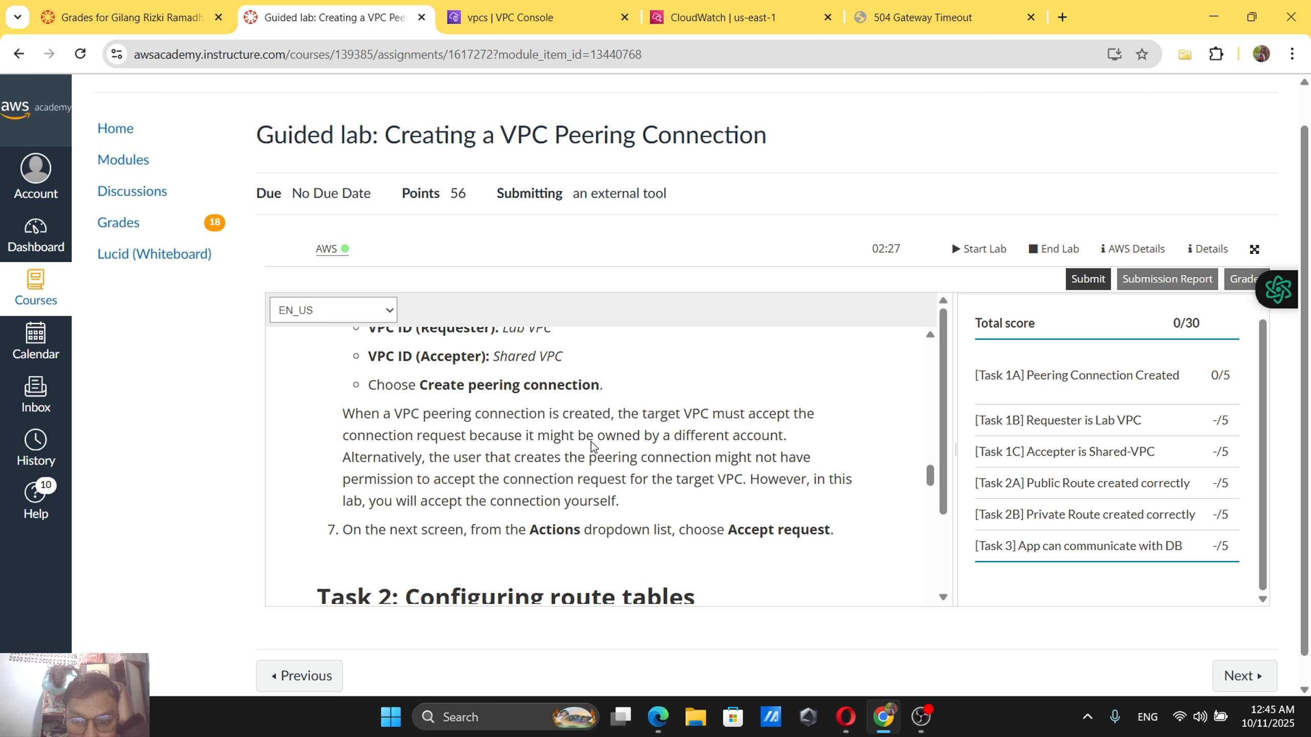
# Select only Lab VPC in the VPC list and check its available actions and details against the lab's peering acceptance instructions.
pyautogui.scroll(3, 630, 568)
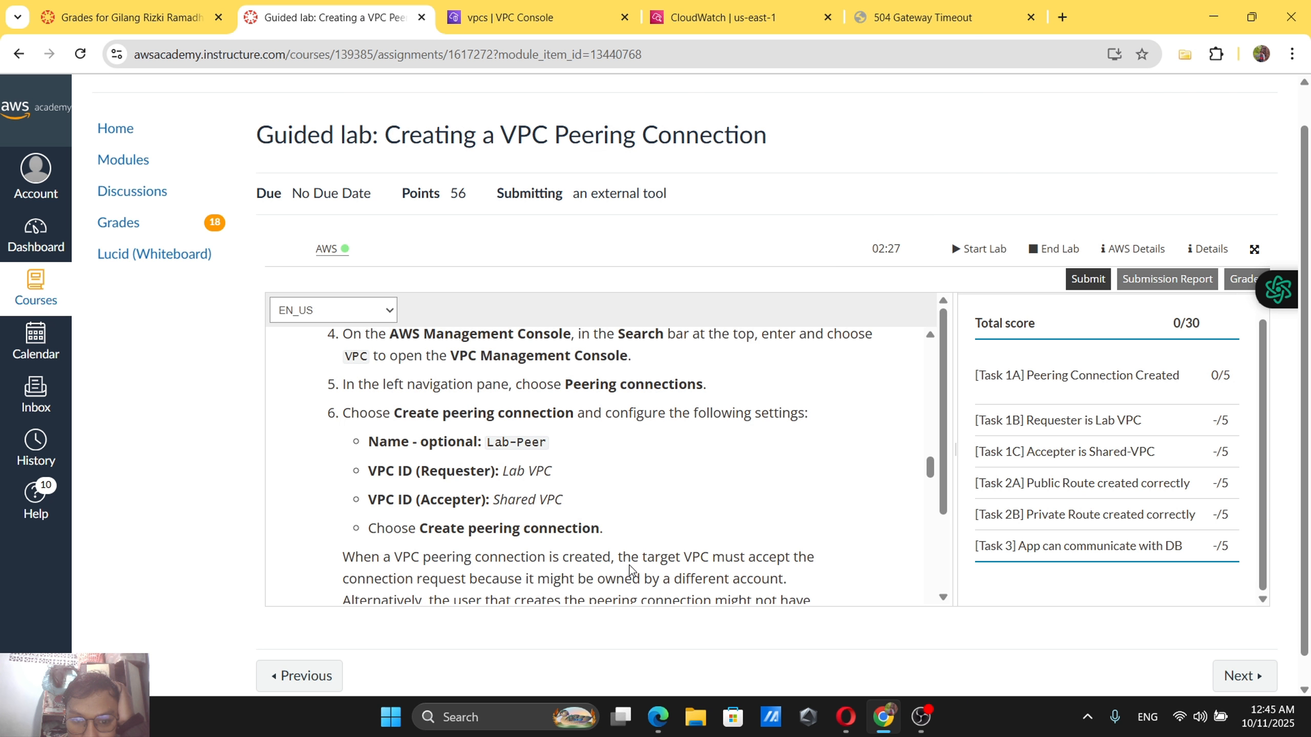
pyautogui.scroll(-2, 630, 570)
pyautogui.click(522, 13)
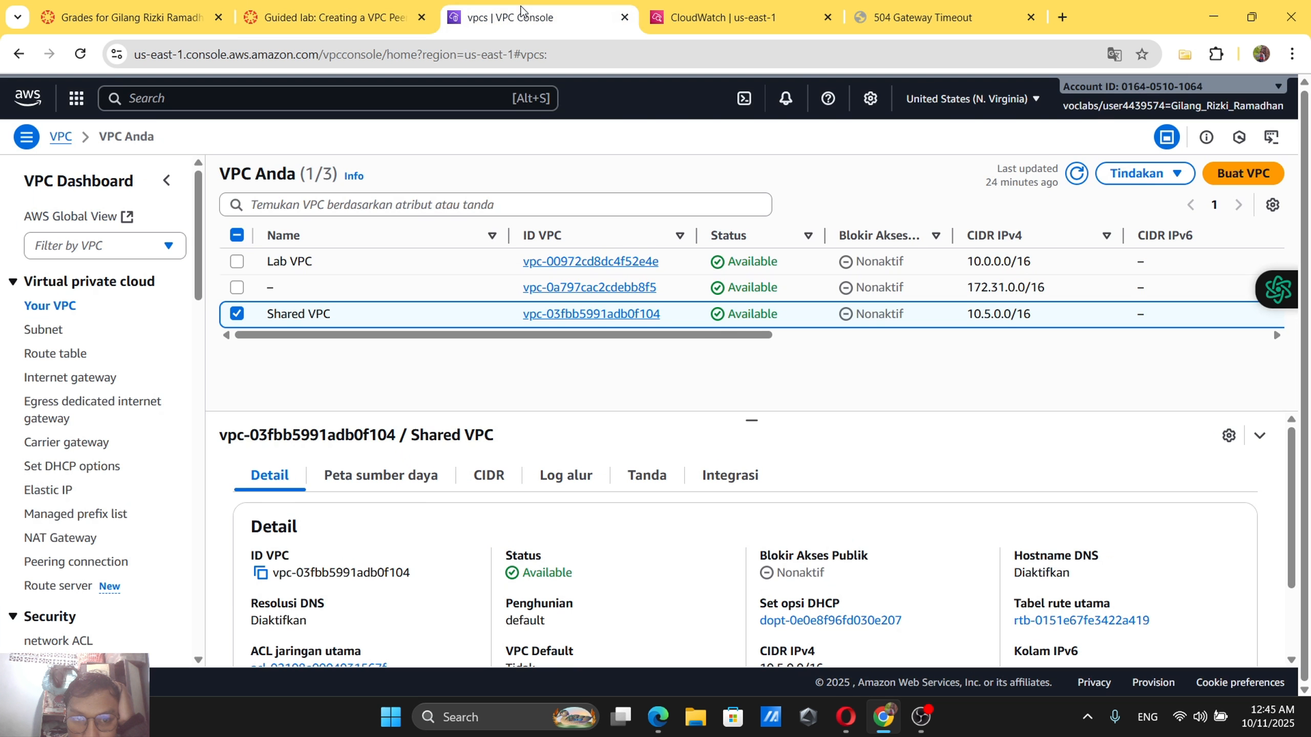
pyautogui.click(237, 314)
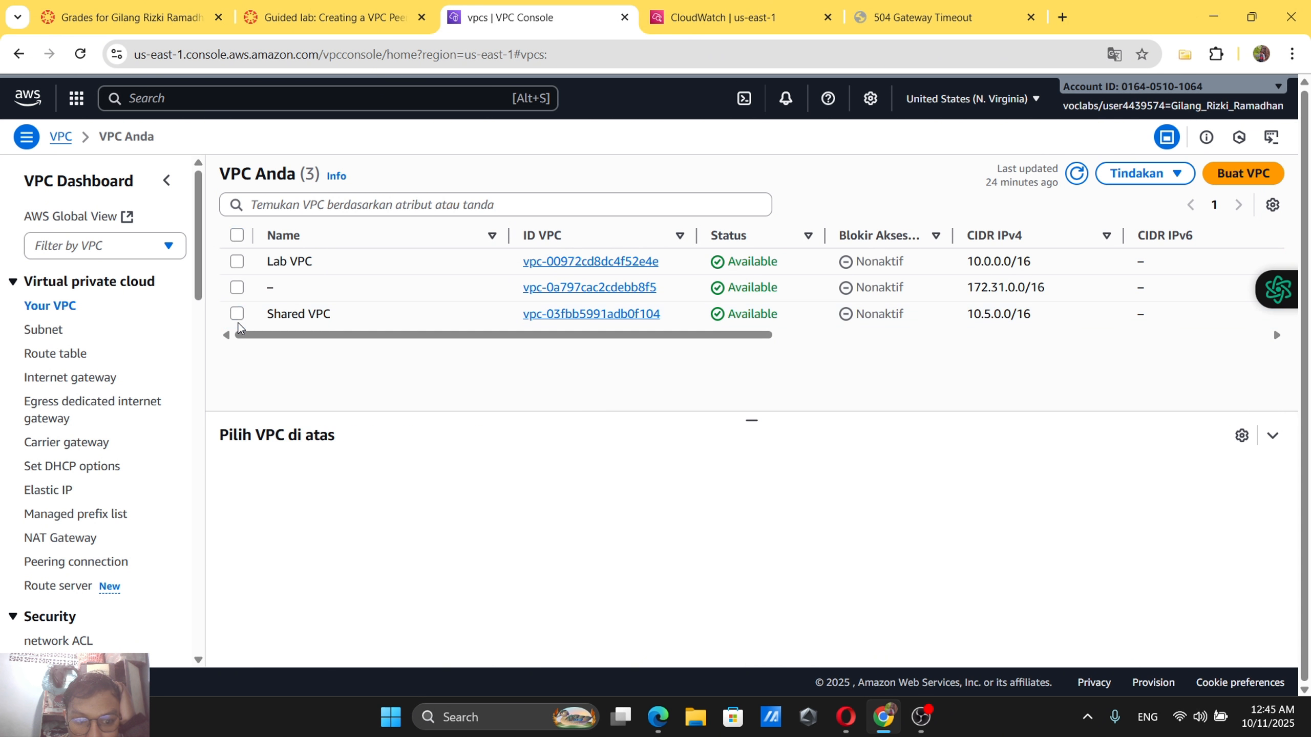
pyautogui.click(238, 263)
pyautogui.click(1113, 178)
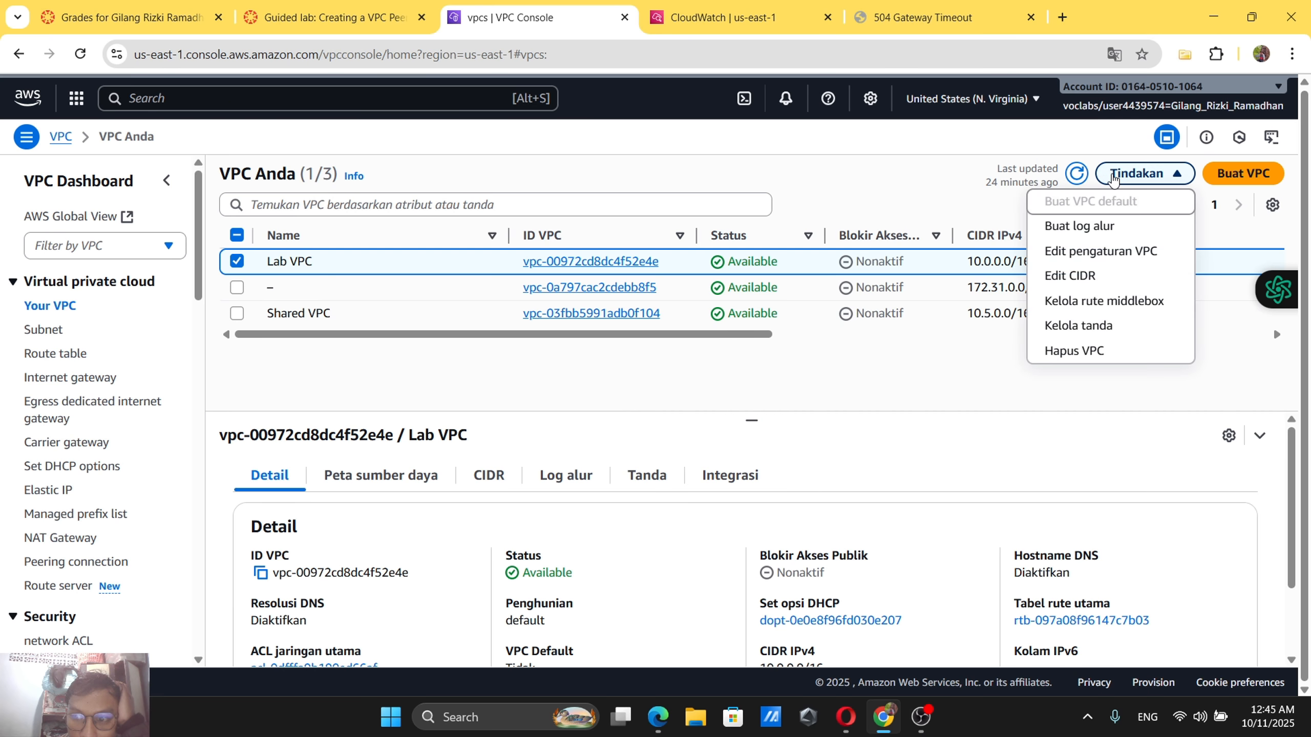
pyautogui.click(388, 7)
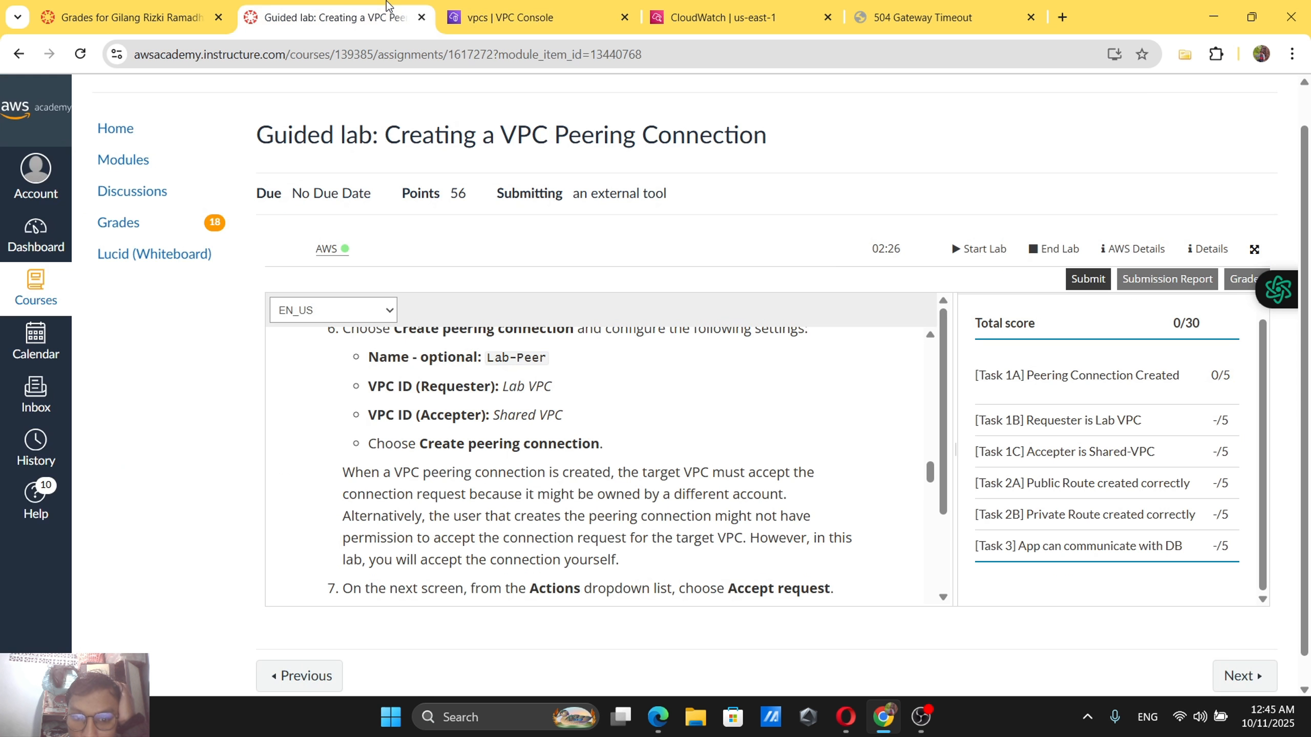
pyautogui.click(565, 23)
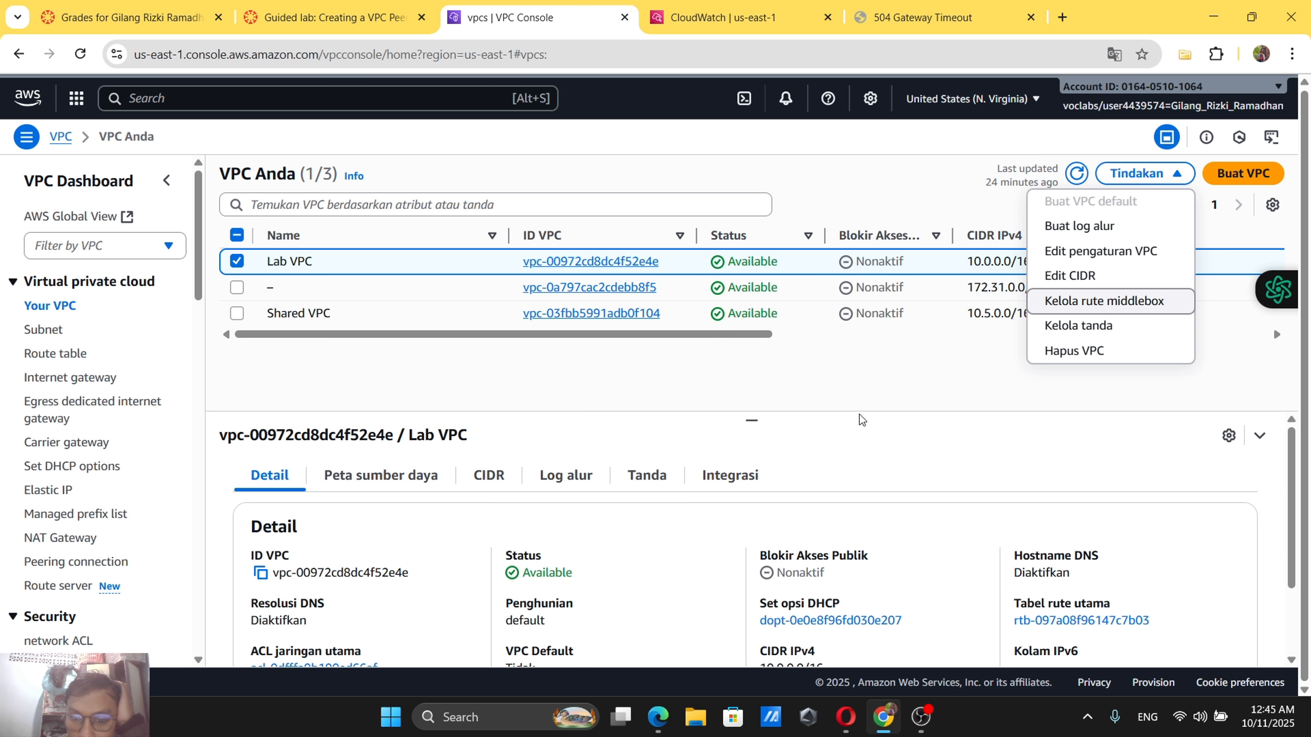
pyautogui.scroll(-1, 702, 514)
pyautogui.scroll(-2, 702, 514)
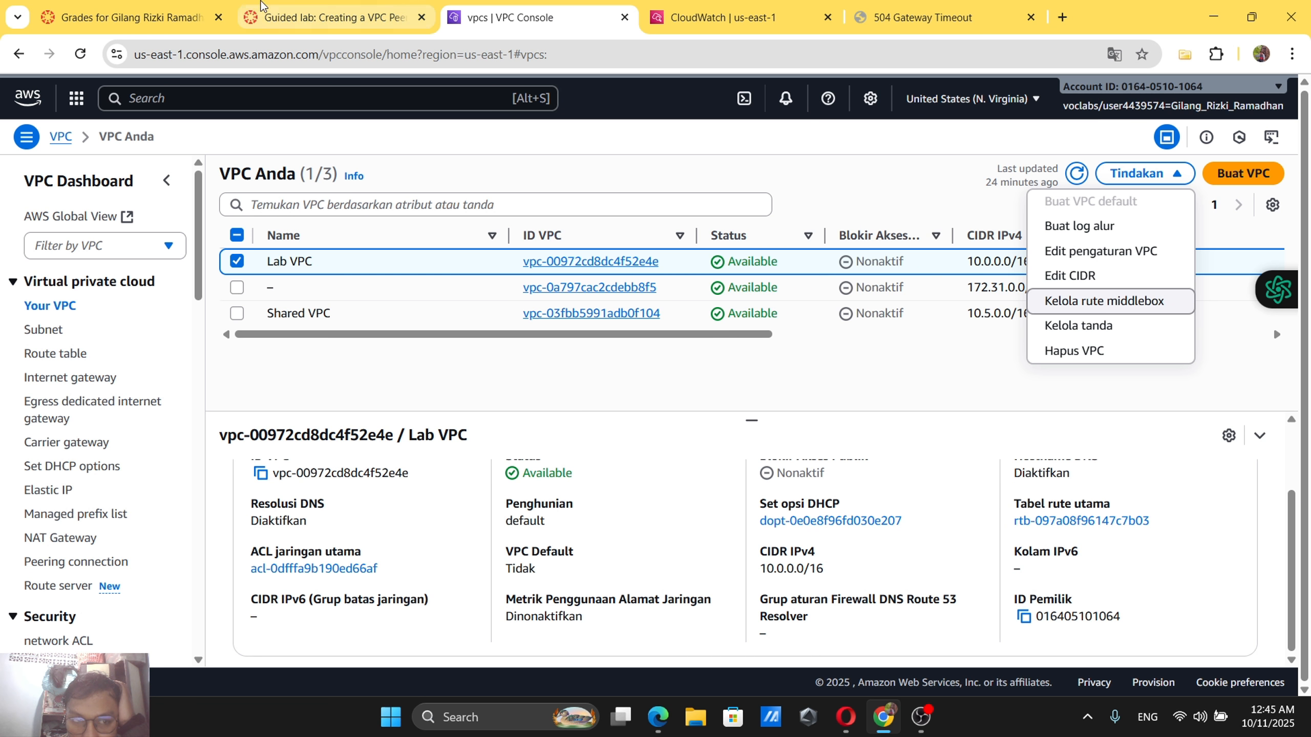
# Reload the course page of the guided lab on creating a VPC peering connection.
pyautogui.click(132, 3)
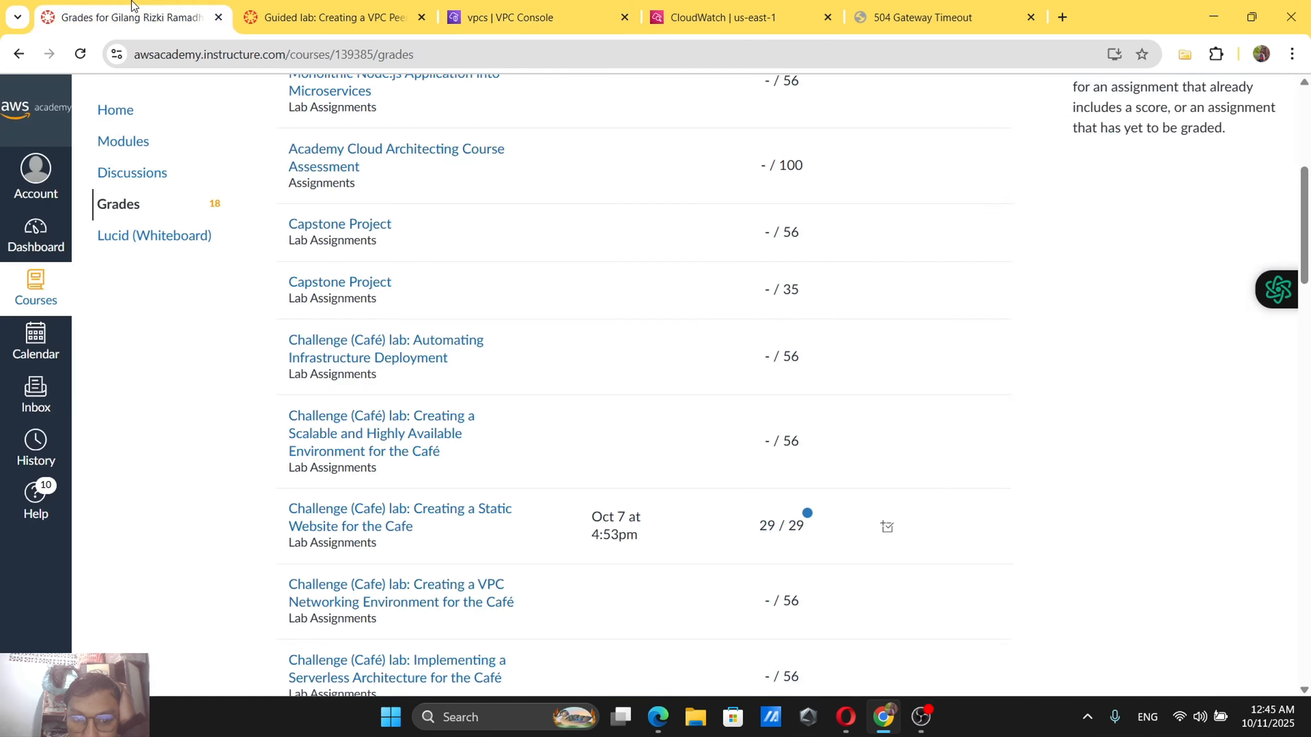
pyautogui.click(323, 3)
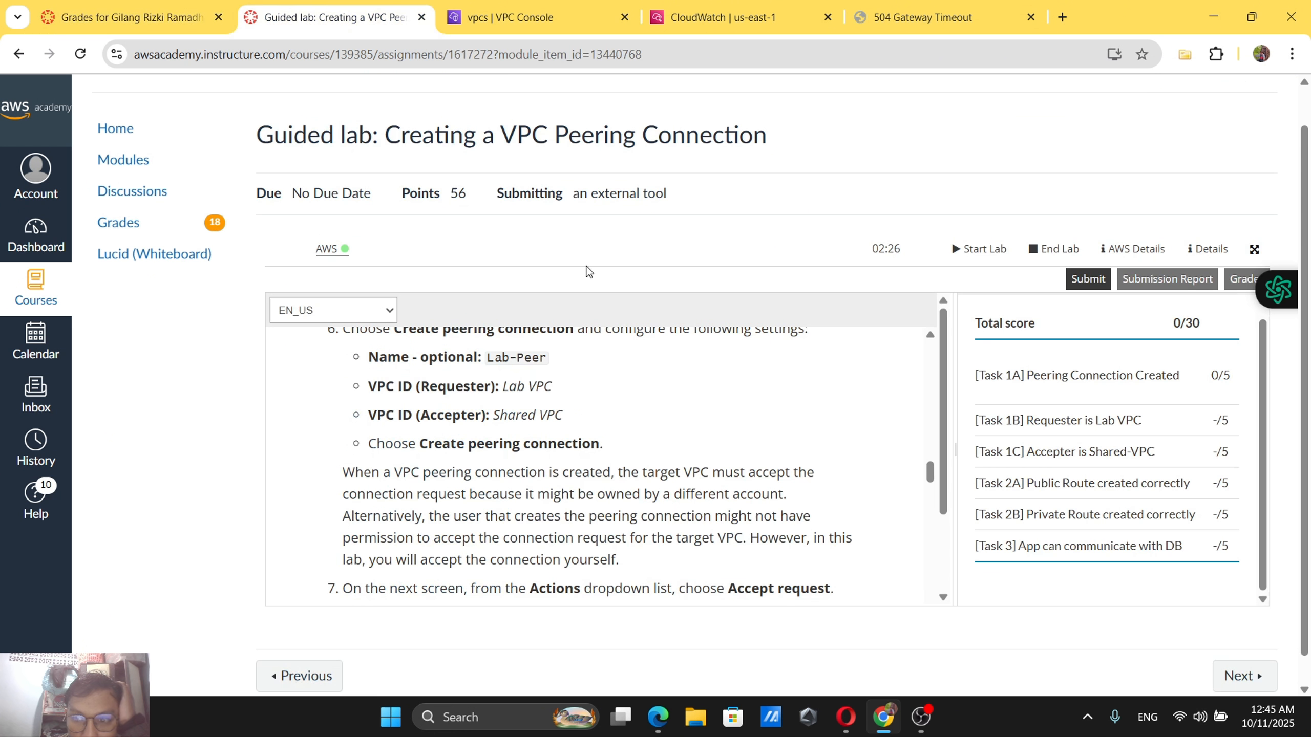
pyautogui.click(81, 57)
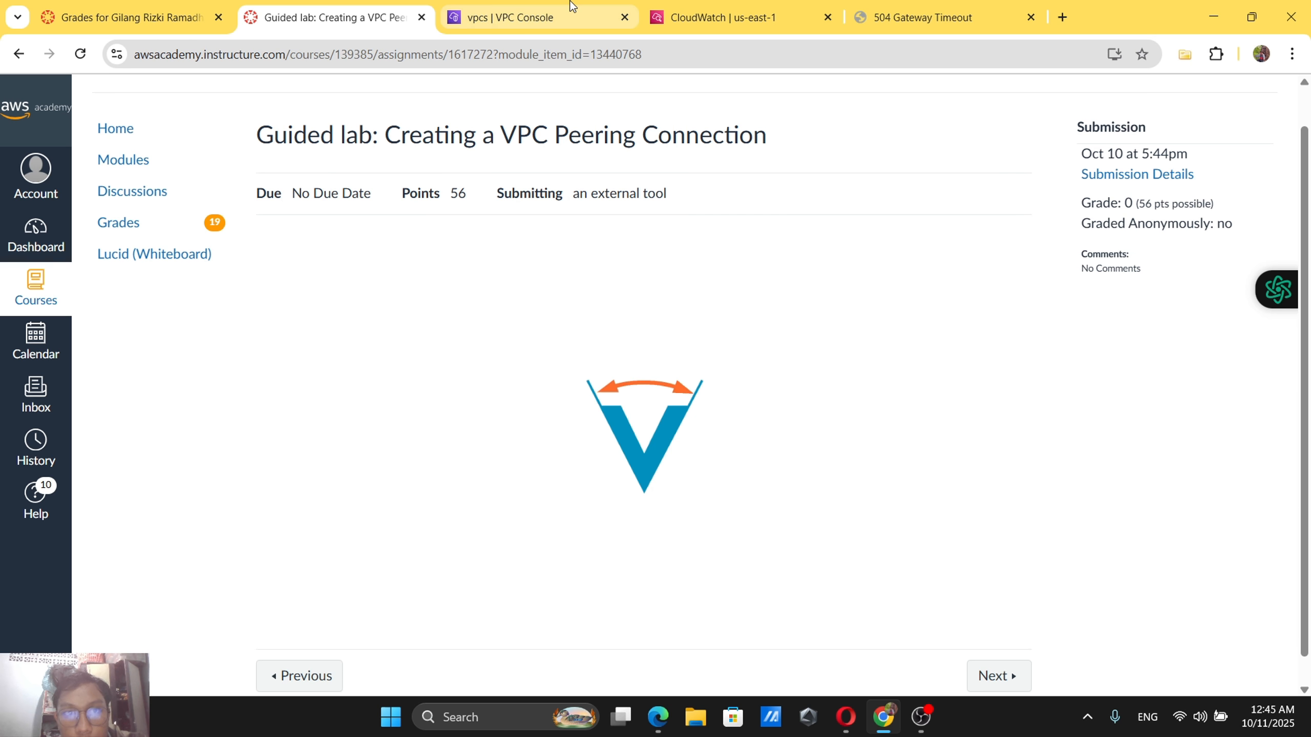
# Translate the VPC console page from Indonesian to English with the browser's translation feature.
pyautogui.click(516, 17)
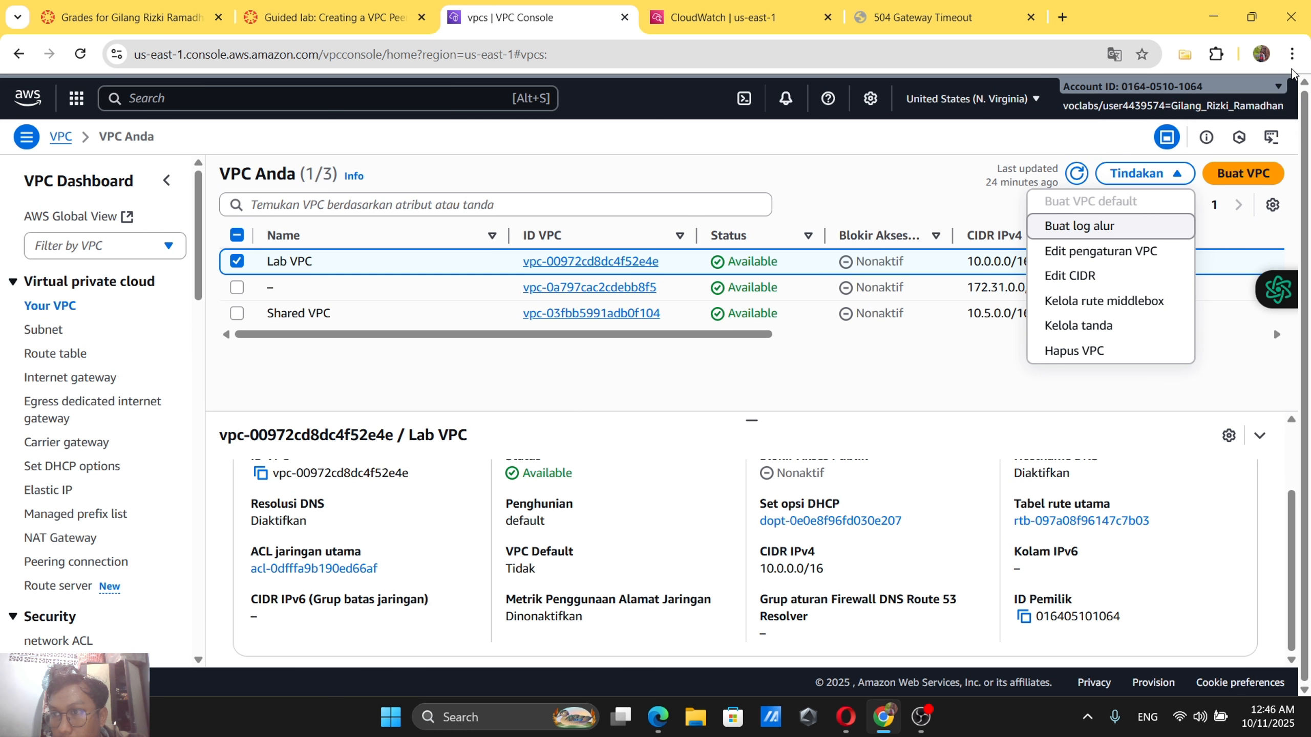
pyautogui.click(1294, 53)
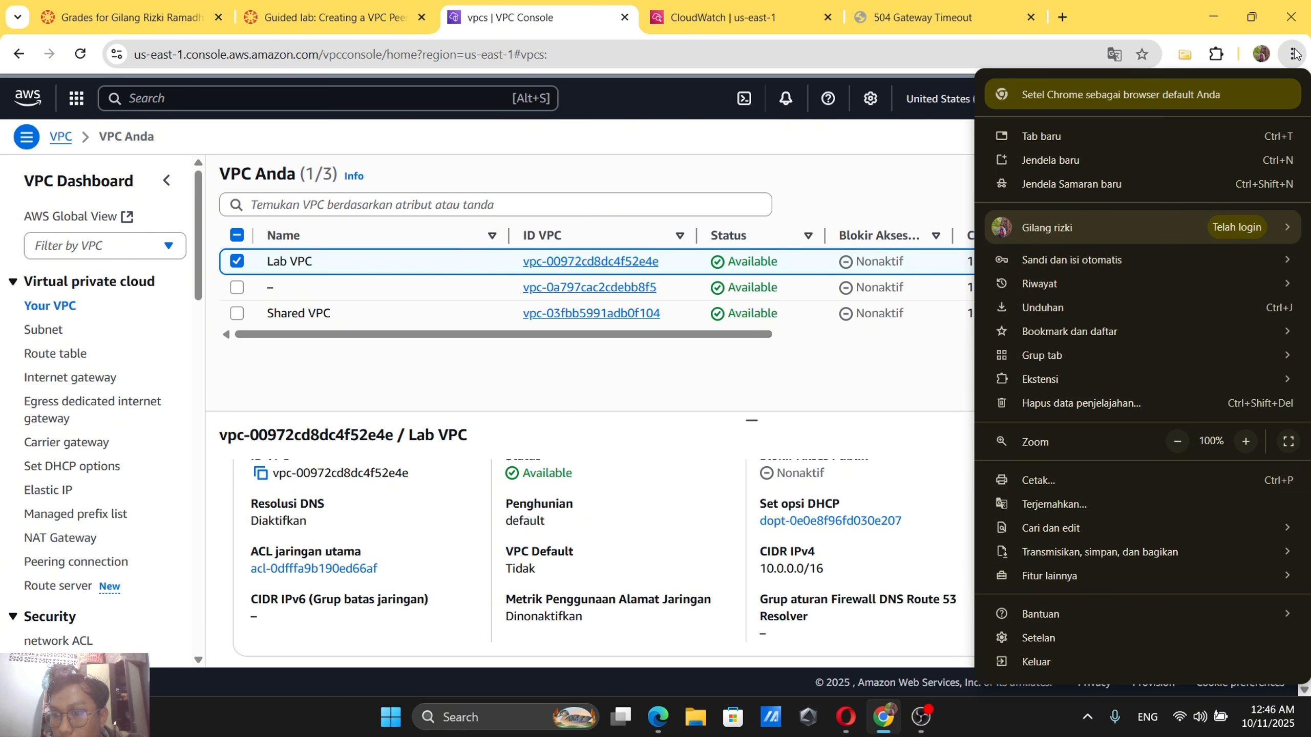
pyautogui.click(1100, 503)
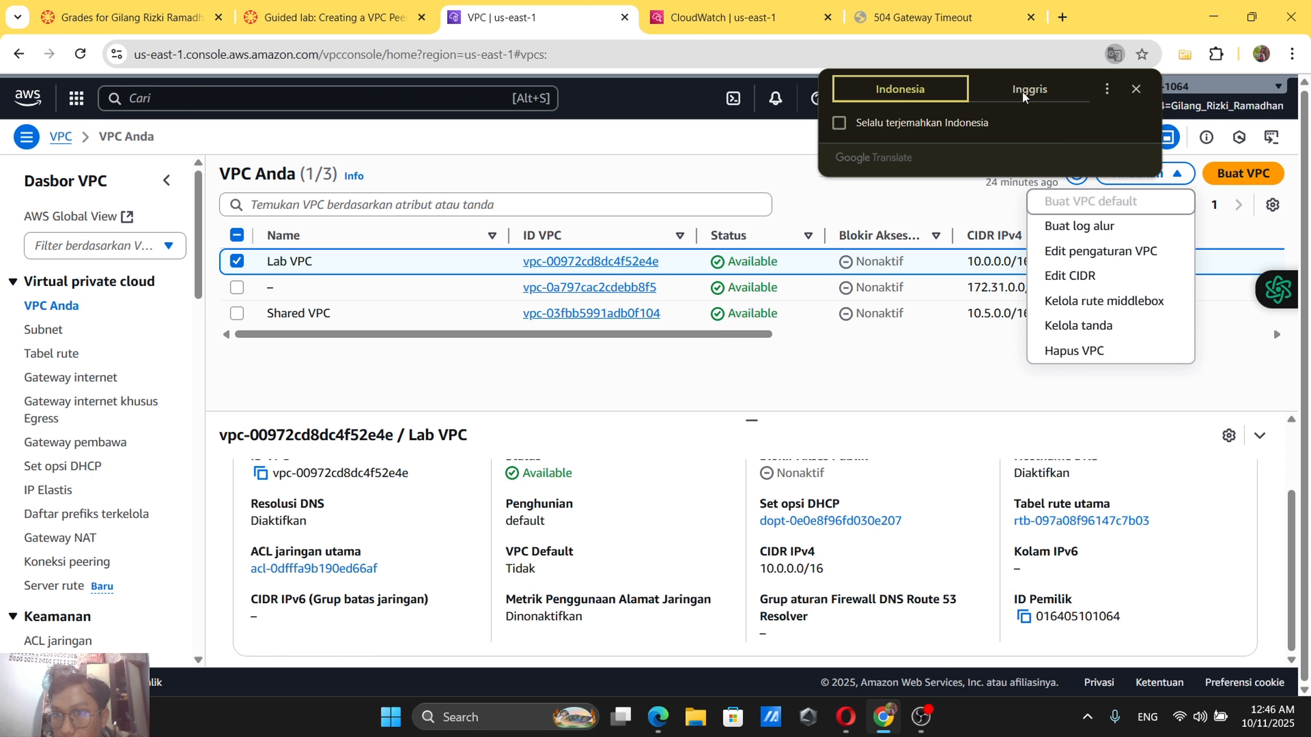
pyautogui.click(1027, 94)
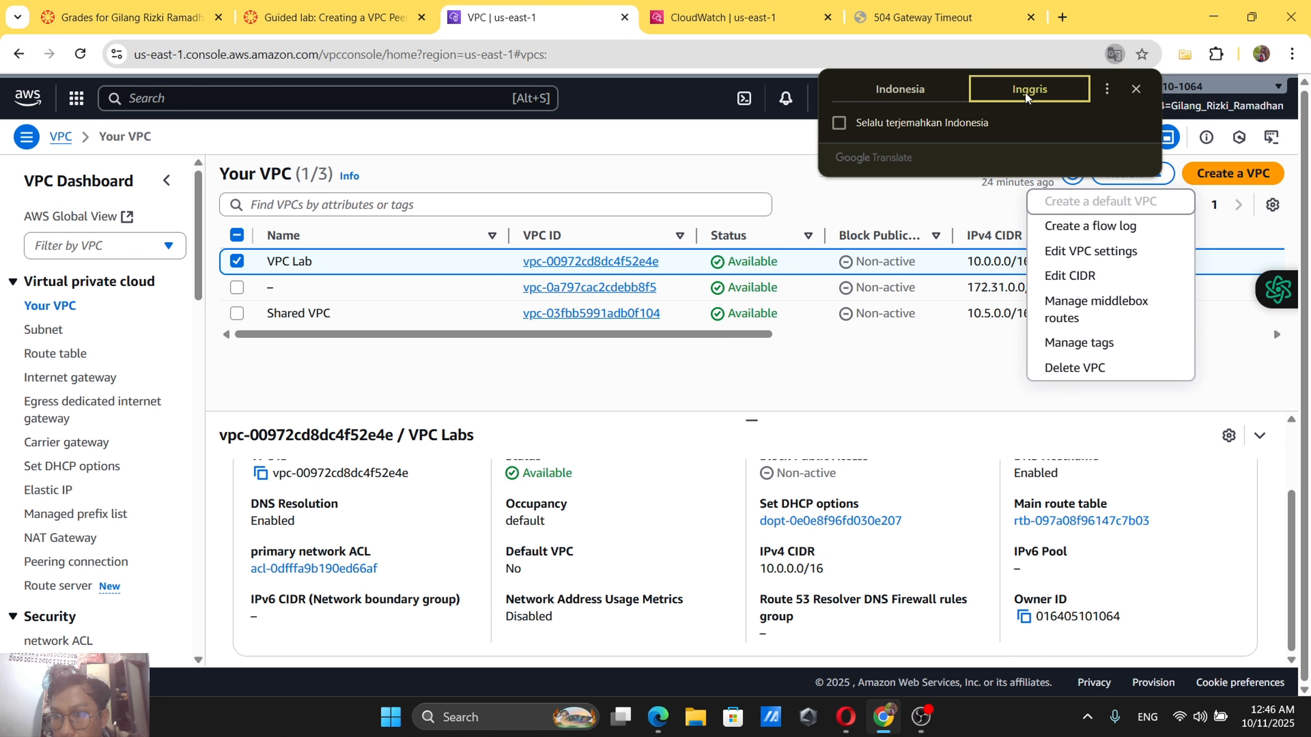
# Reread the lab instructions from the objectives through Task 1's Lab-Peer settings and the request acceptance step.
pyautogui.click(349, 6)
pyautogui.scroll(-15, 642, 398)
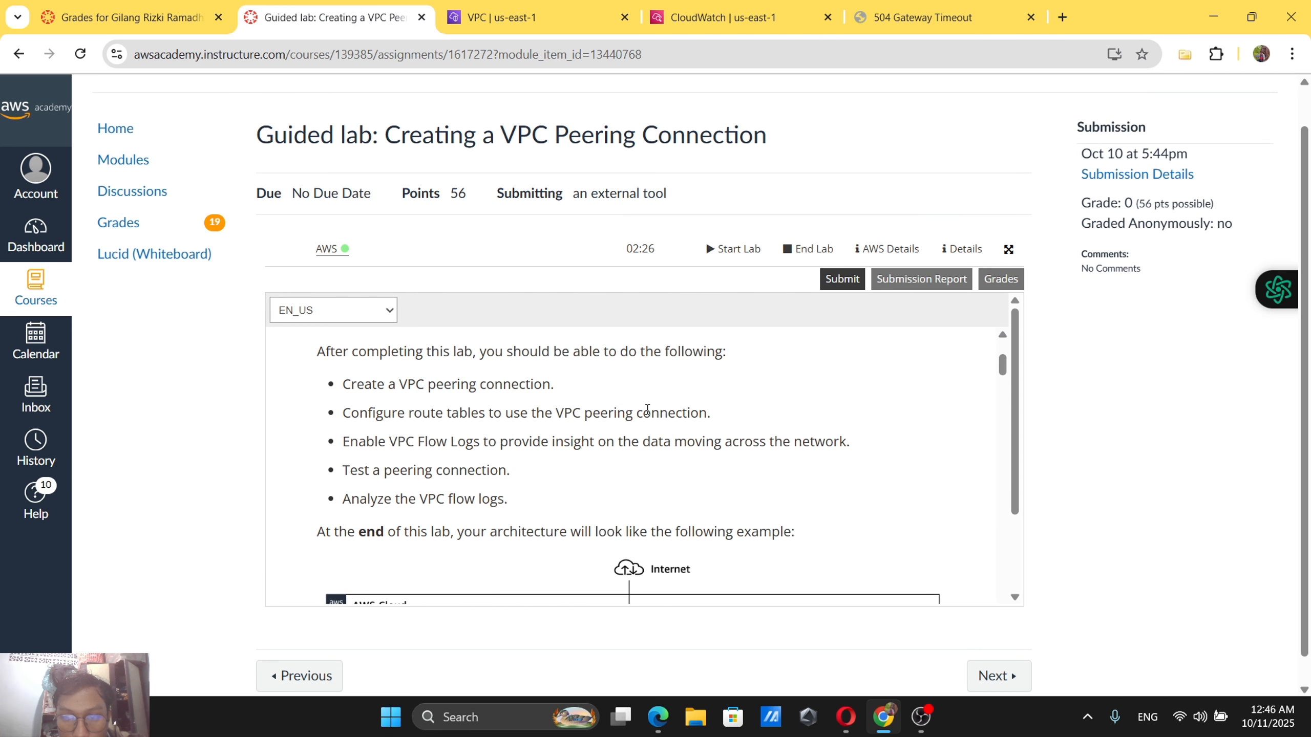
pyautogui.scroll(-3, 734, 408)
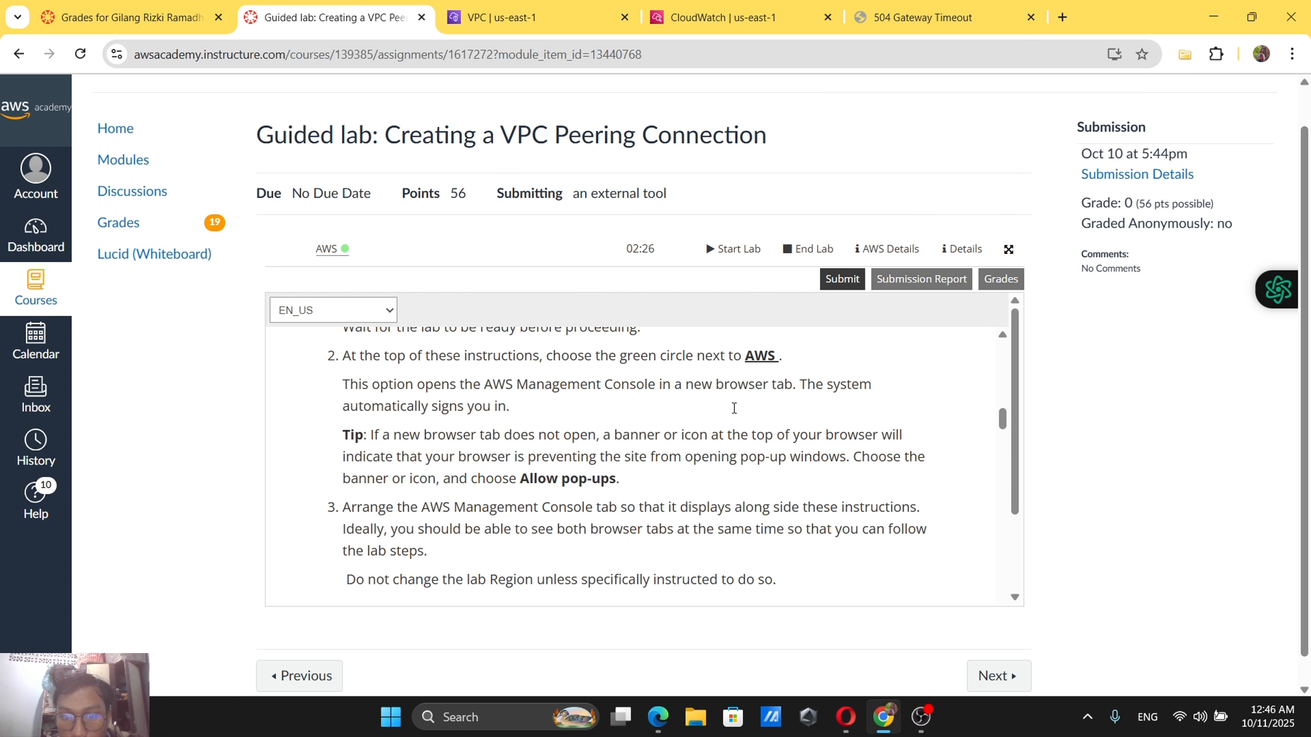
pyautogui.scroll(3, 734, 408)
pyautogui.scroll(-15, 734, 409)
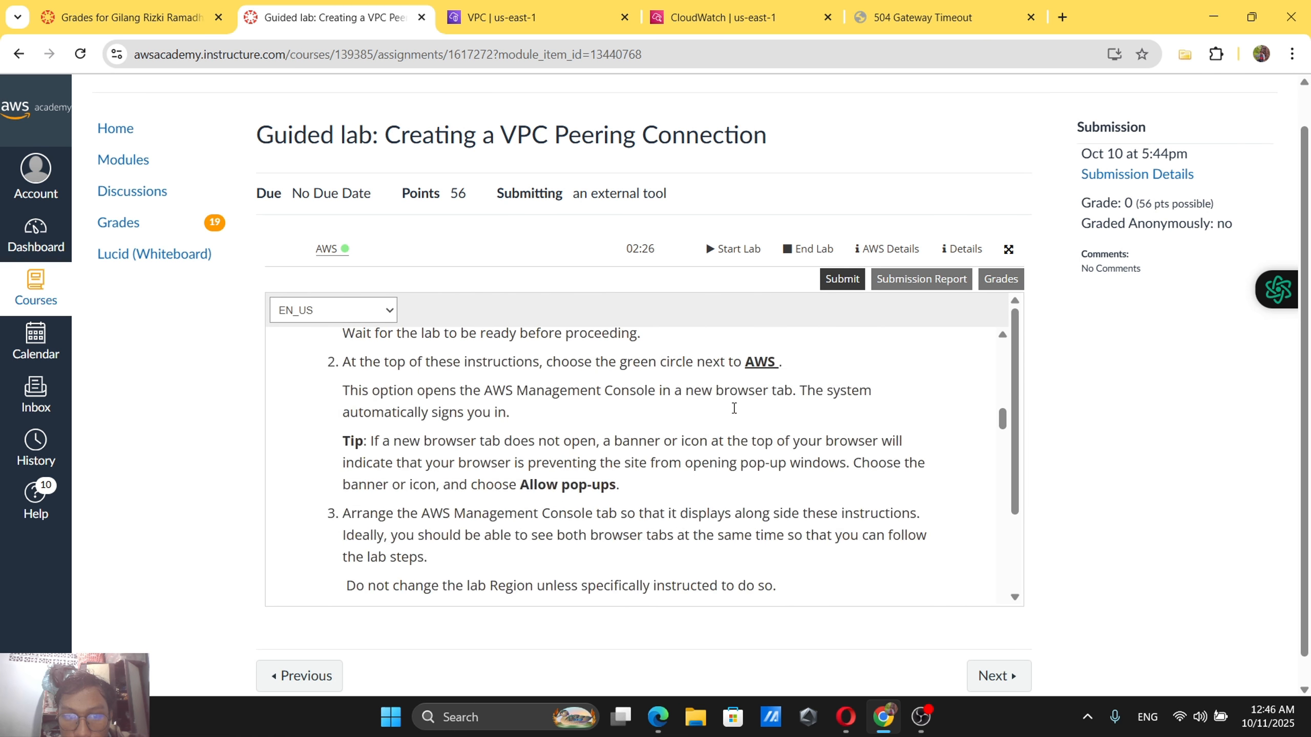
pyautogui.scroll(-3, 734, 409)
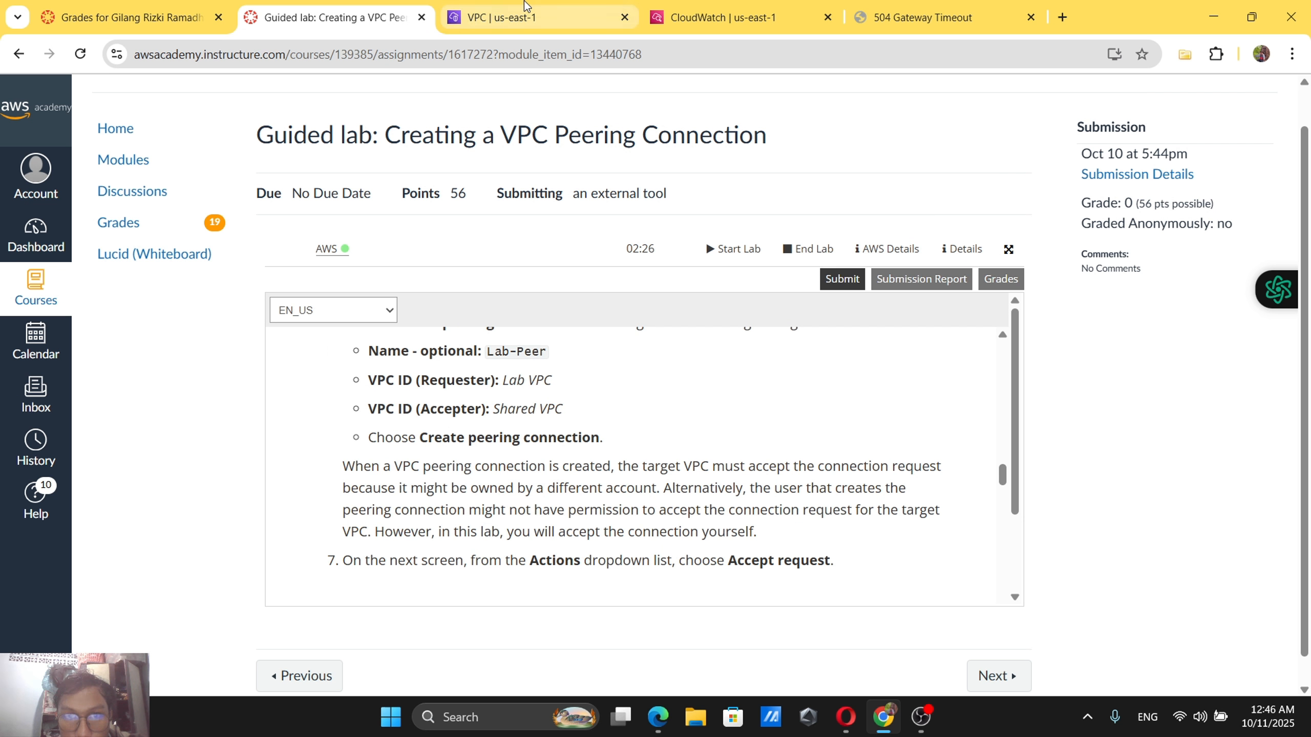
# Refresh the VPC list in the console and review all of its columns.
pyautogui.click(524, 15)
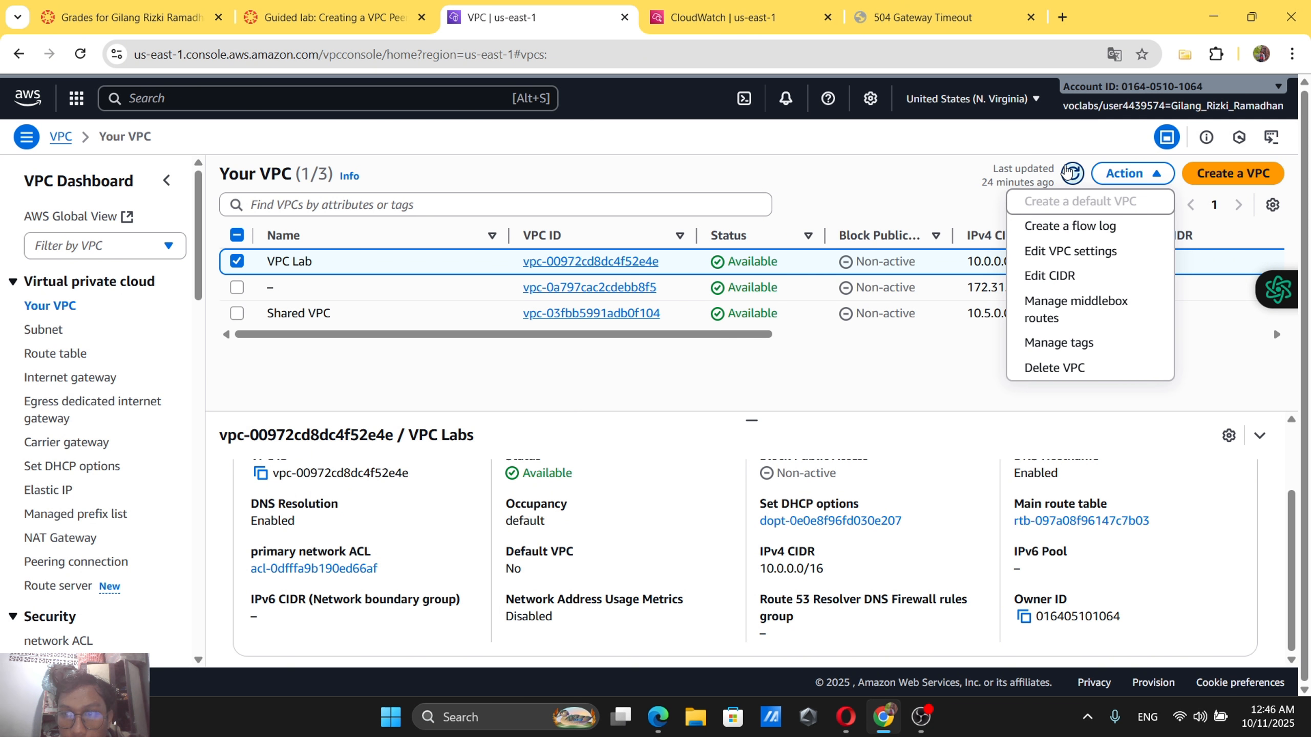
pyautogui.click(1073, 175)
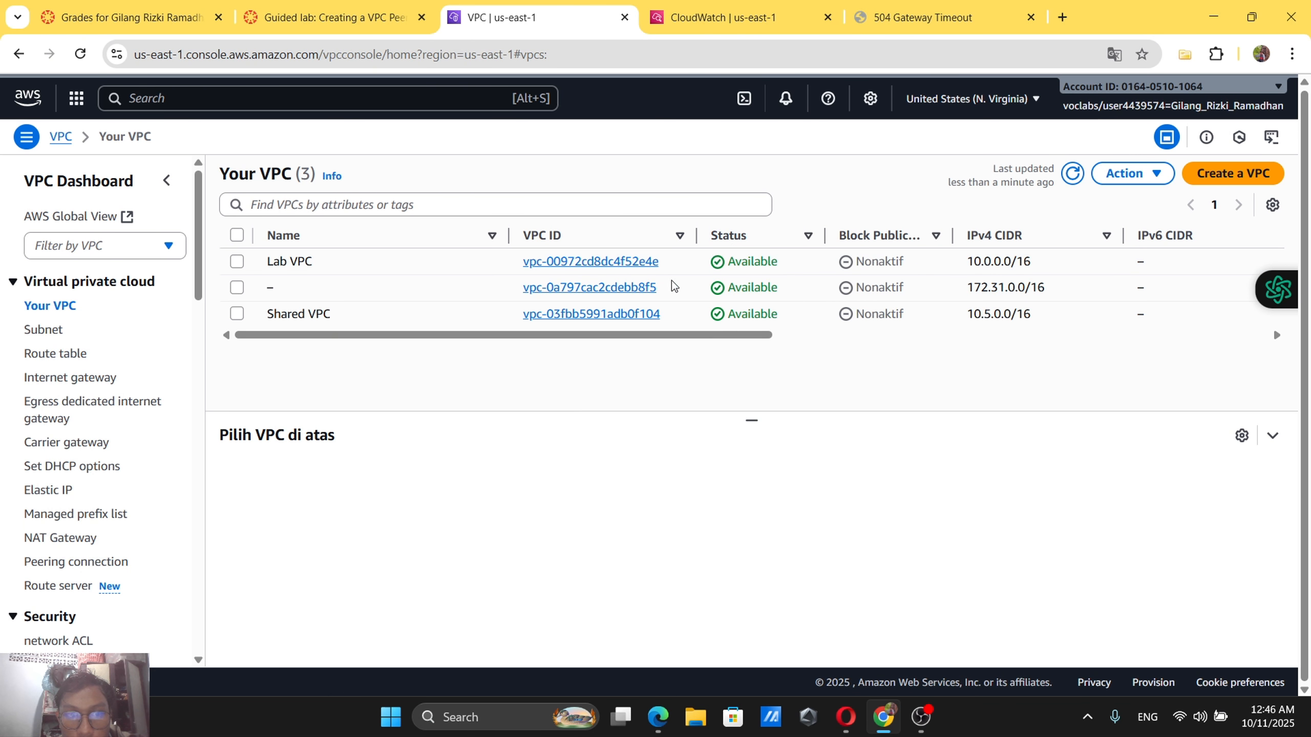
pyautogui.hscroll(10, 670, 287)
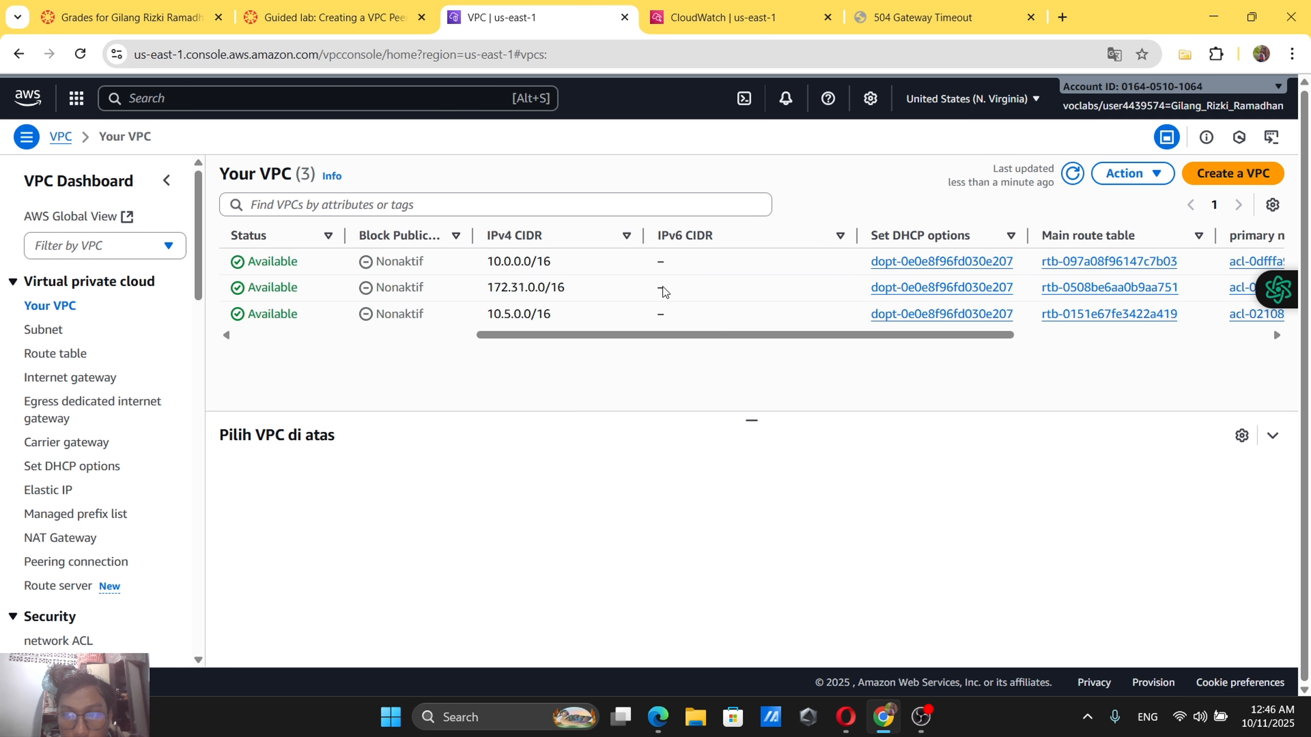
pyautogui.hscroll(8, 664, 292)
pyautogui.hscroll(-15, 663, 292)
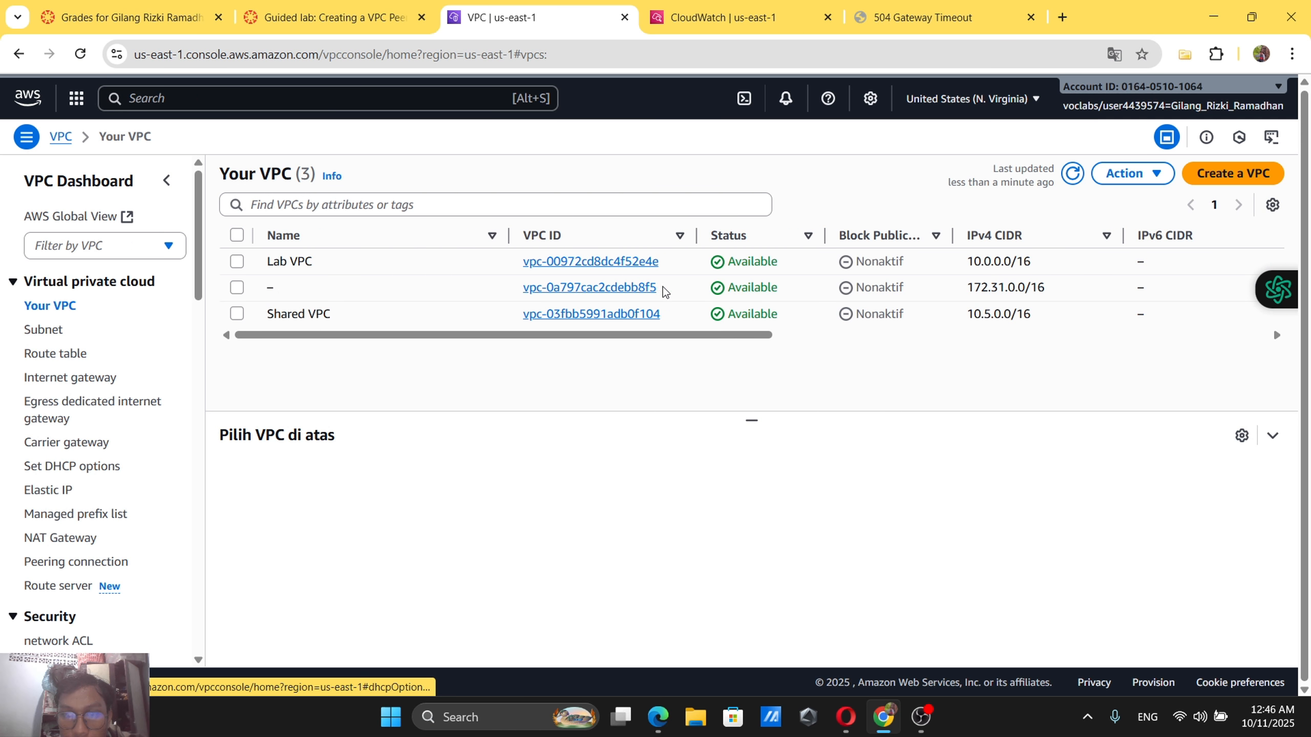
# Select Lab VPC and review its details, including DNS settings, CIDR and main route table.
pyautogui.click(237, 261)
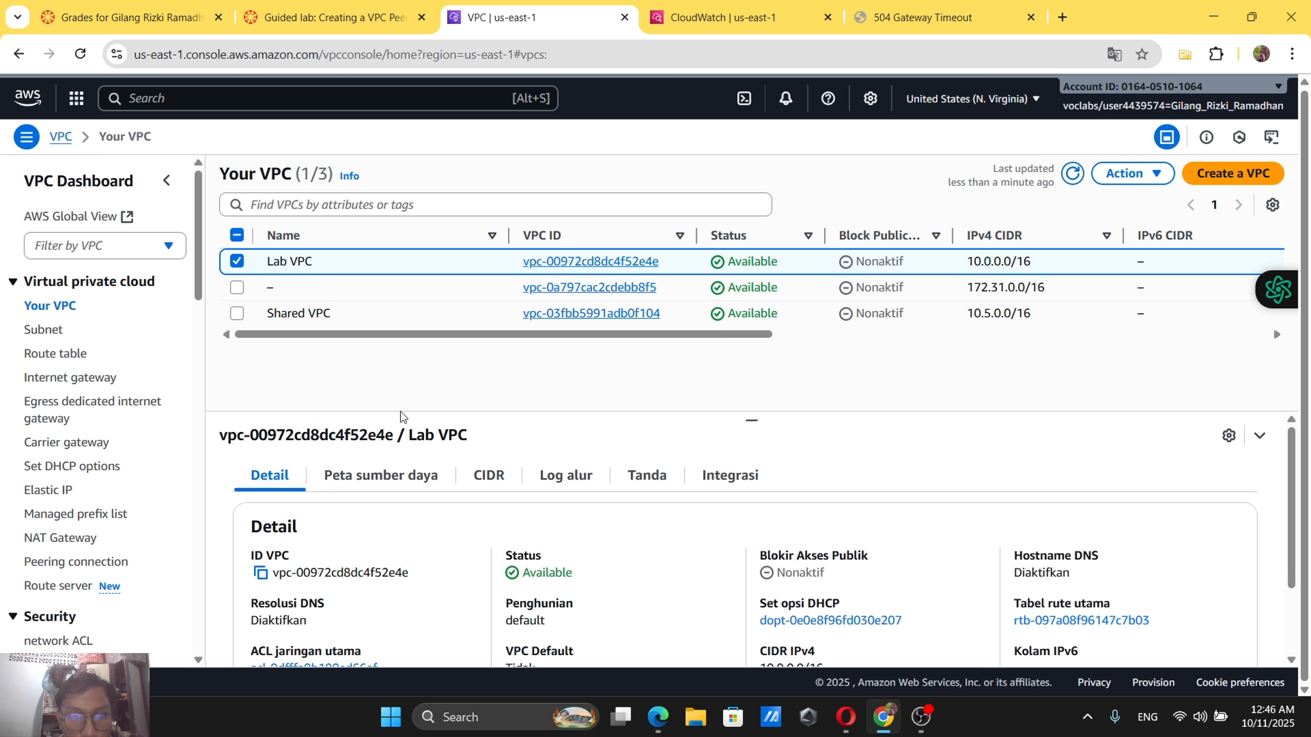
pyautogui.scroll(-2, 531, 542)
pyautogui.scroll(2, 532, 542)
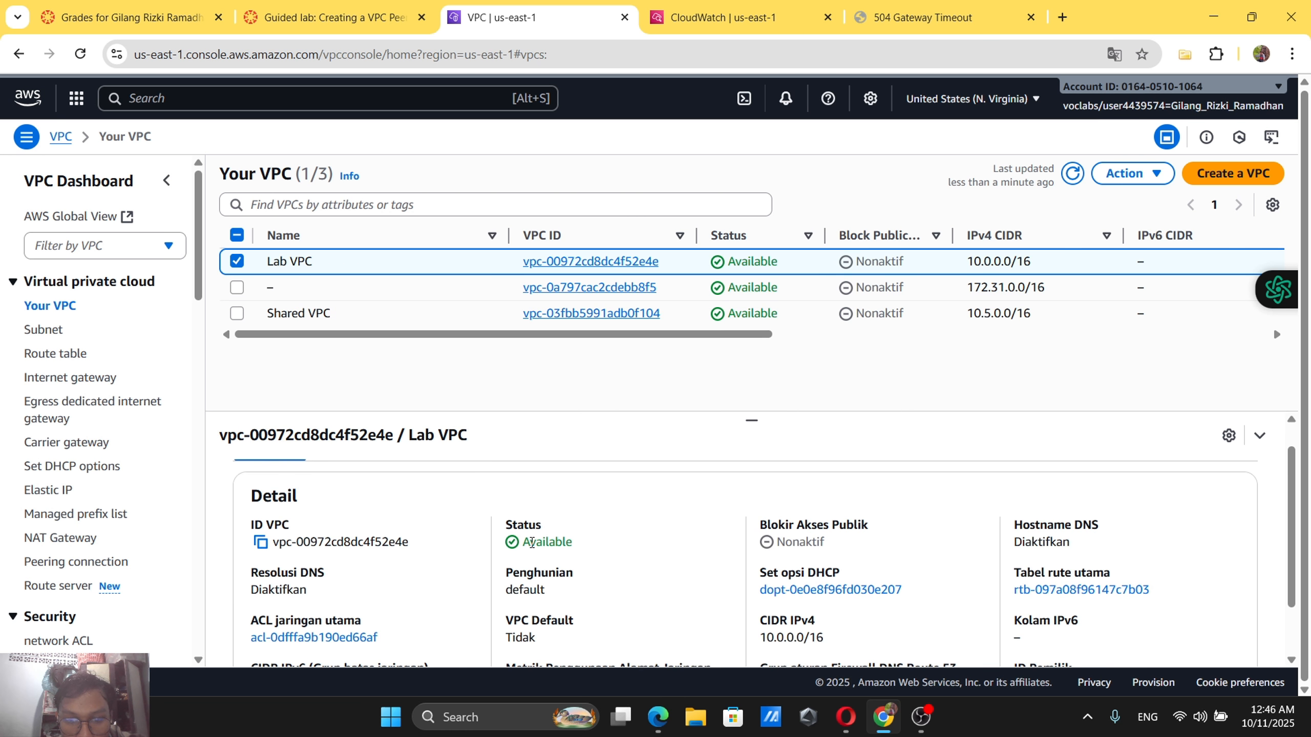
pyautogui.scroll(-2, 531, 544)
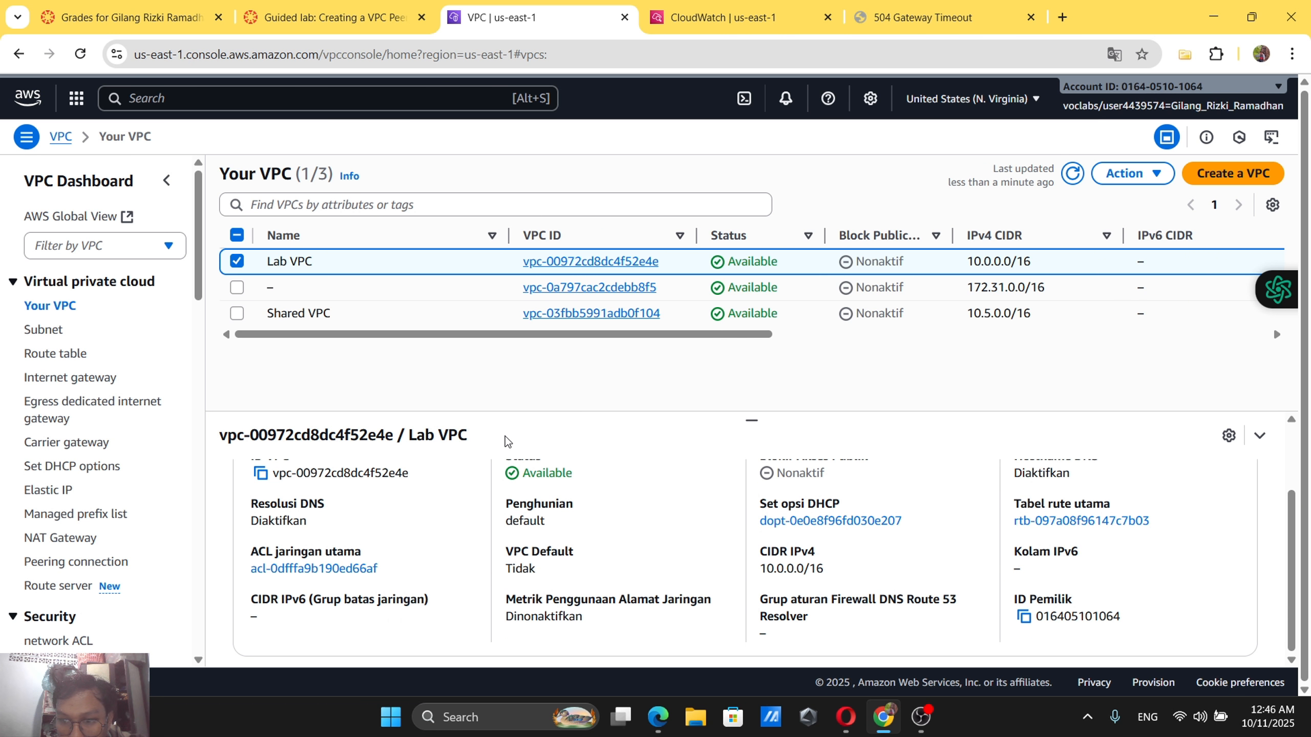
pyautogui.scroll(3, 506, 440)
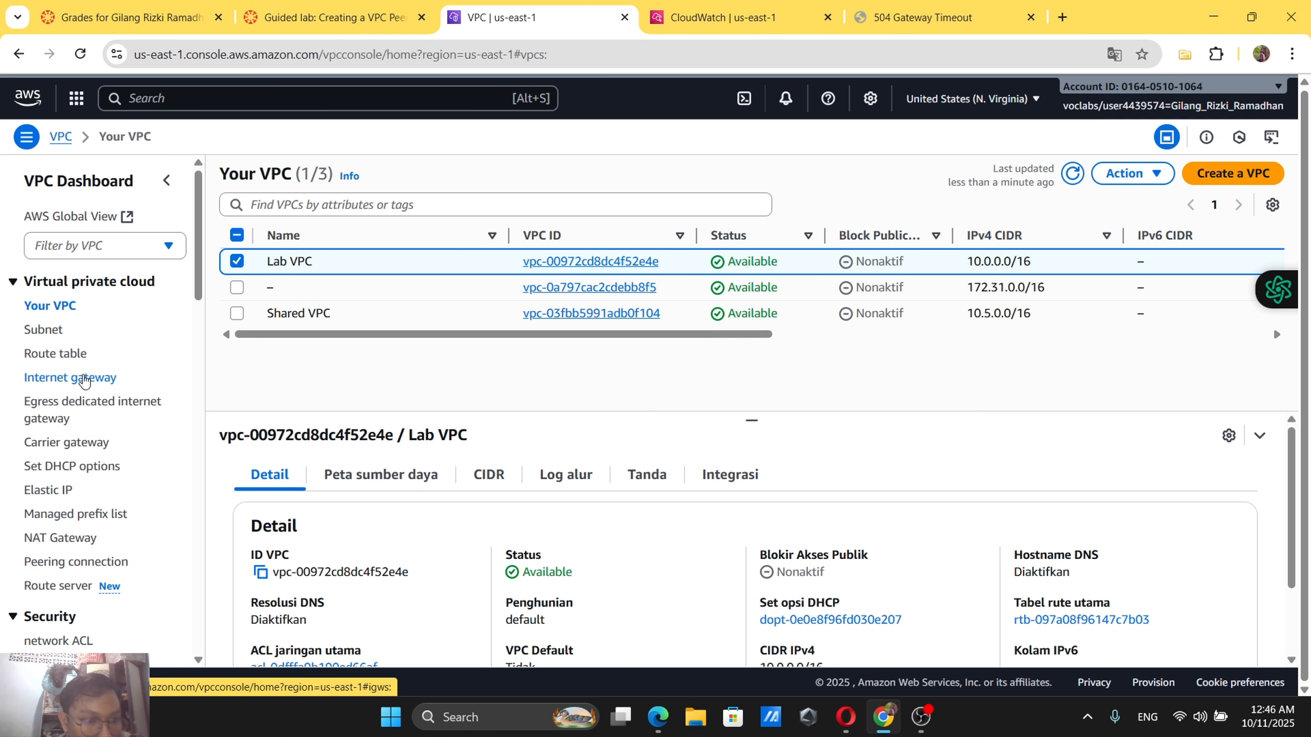
# Open the peering connections list and compare Lab-Peer's requester, accepter and status with the Task 1 settings.
pyautogui.click(110, 560)
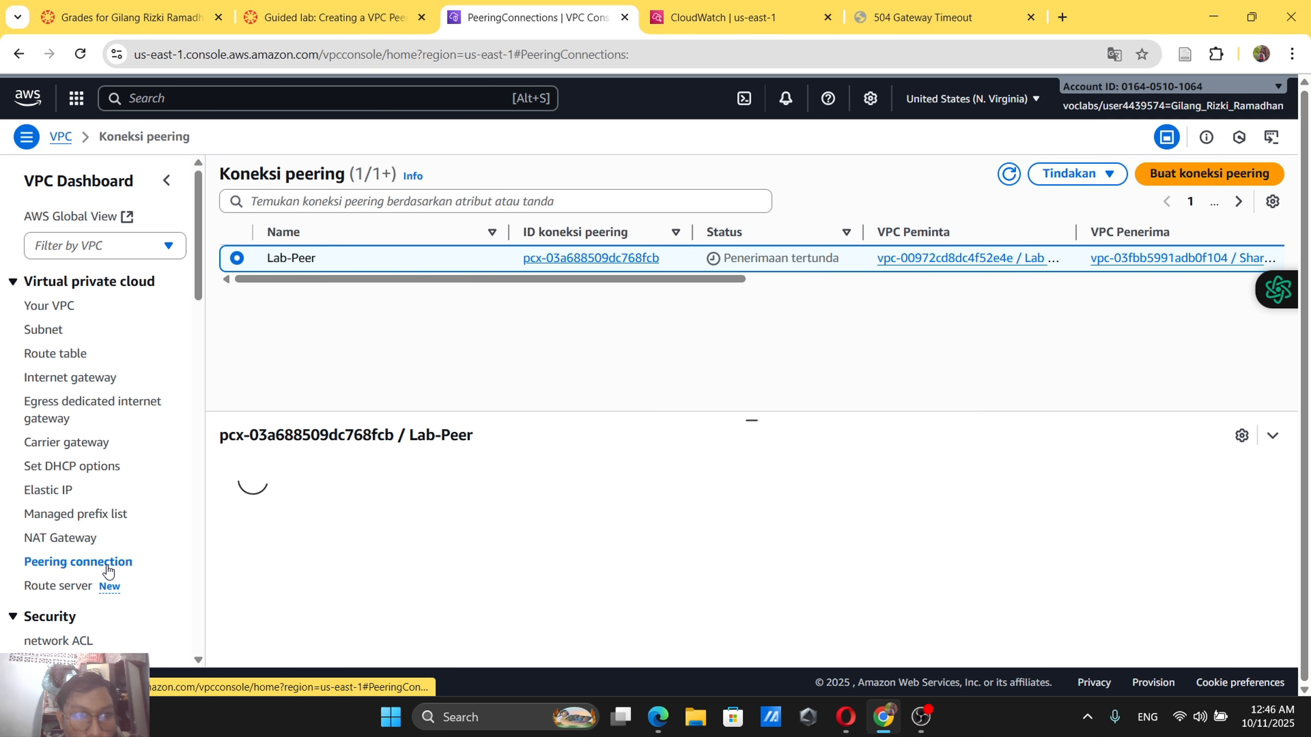
pyautogui.click(304, 15)
pyautogui.scroll(3, 554, 378)
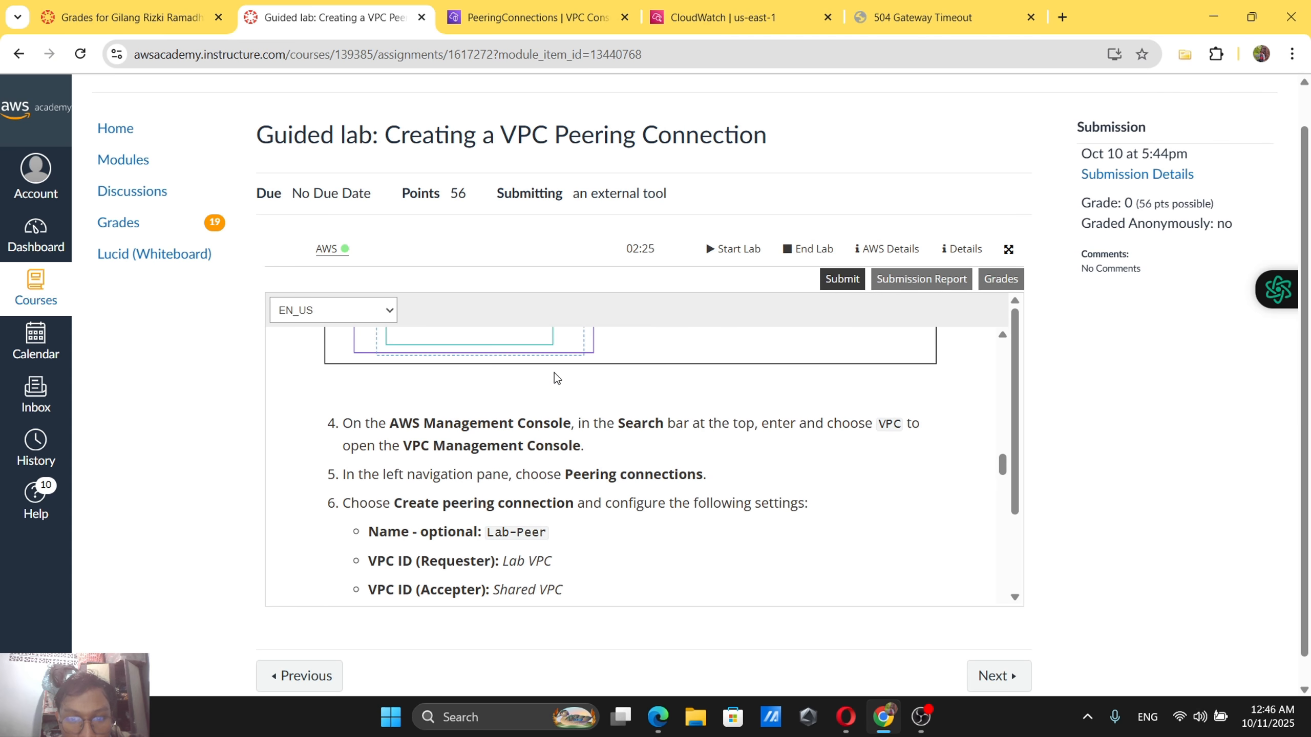
pyautogui.click(530, 4)
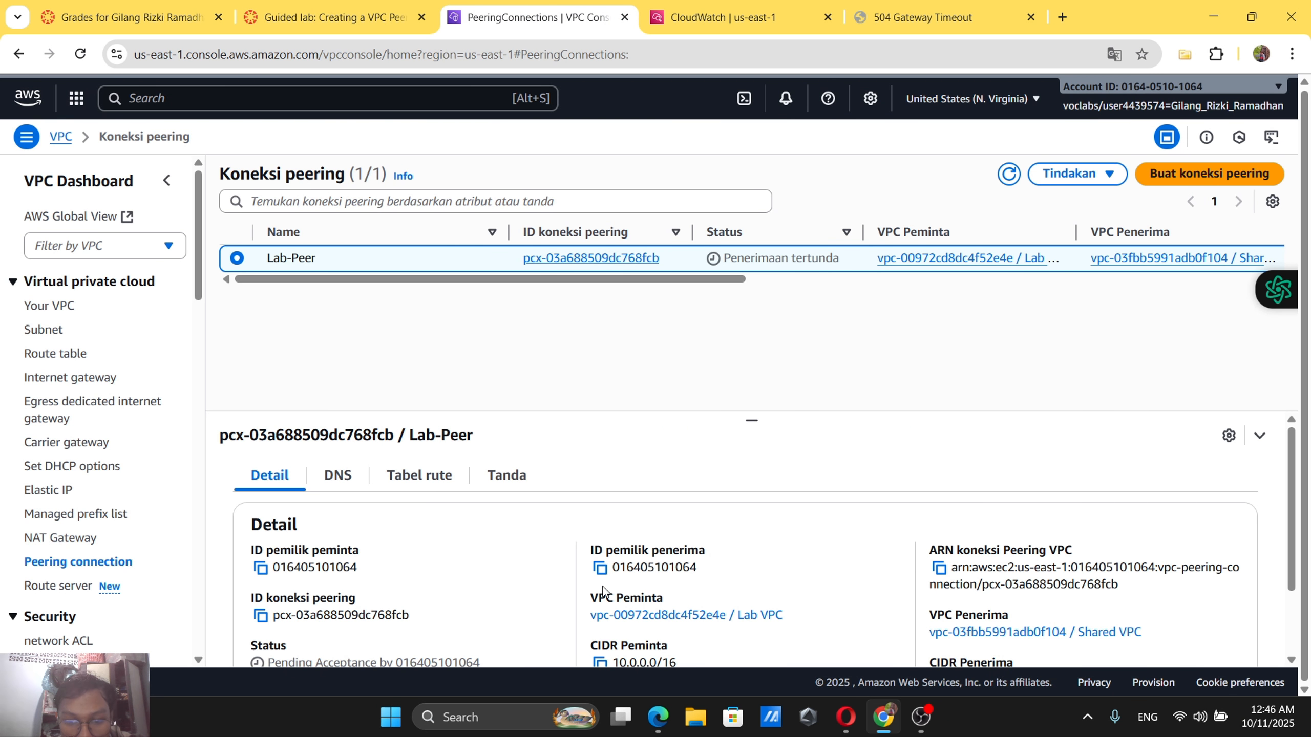
pyautogui.scroll(-1, 603, 589)
pyautogui.scroll(-1, 602, 589)
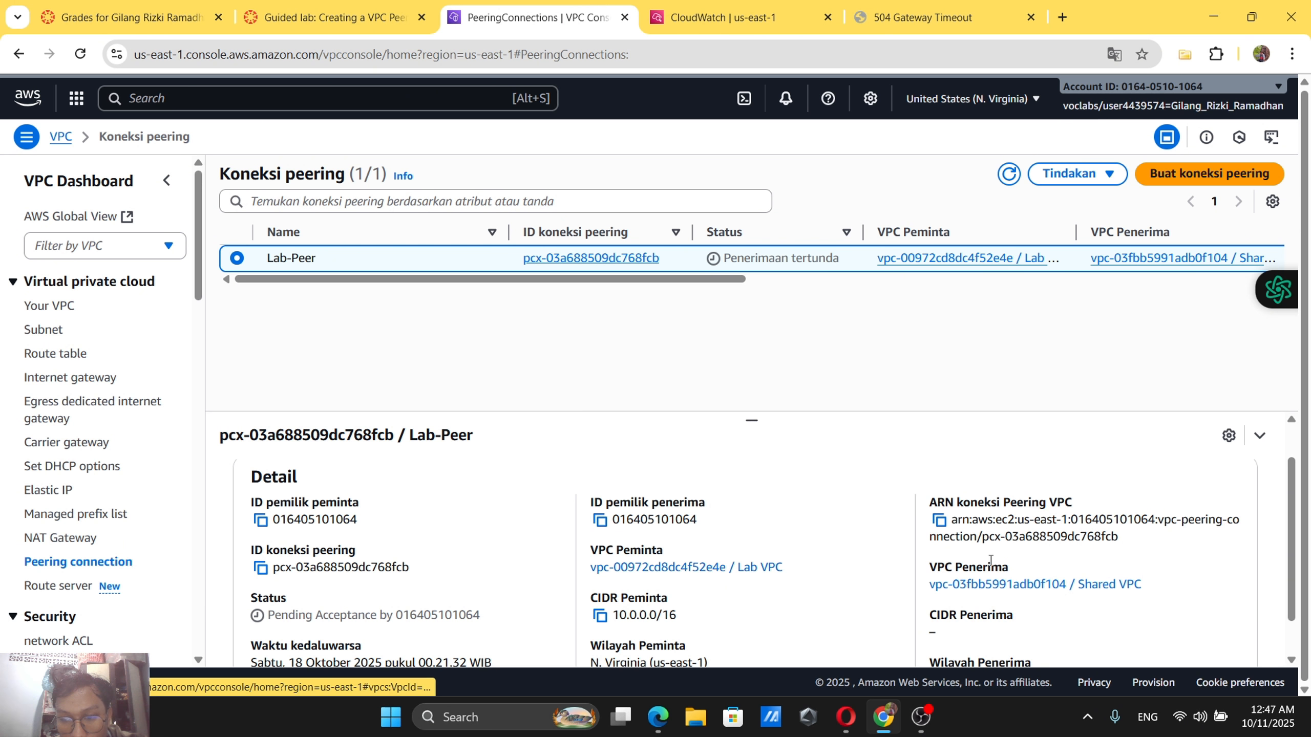
# Accept the Lab-Peer peering request between Lab VPC and Shared VPC after checking it against step 7 of the lab.
pyautogui.click(1080, 175)
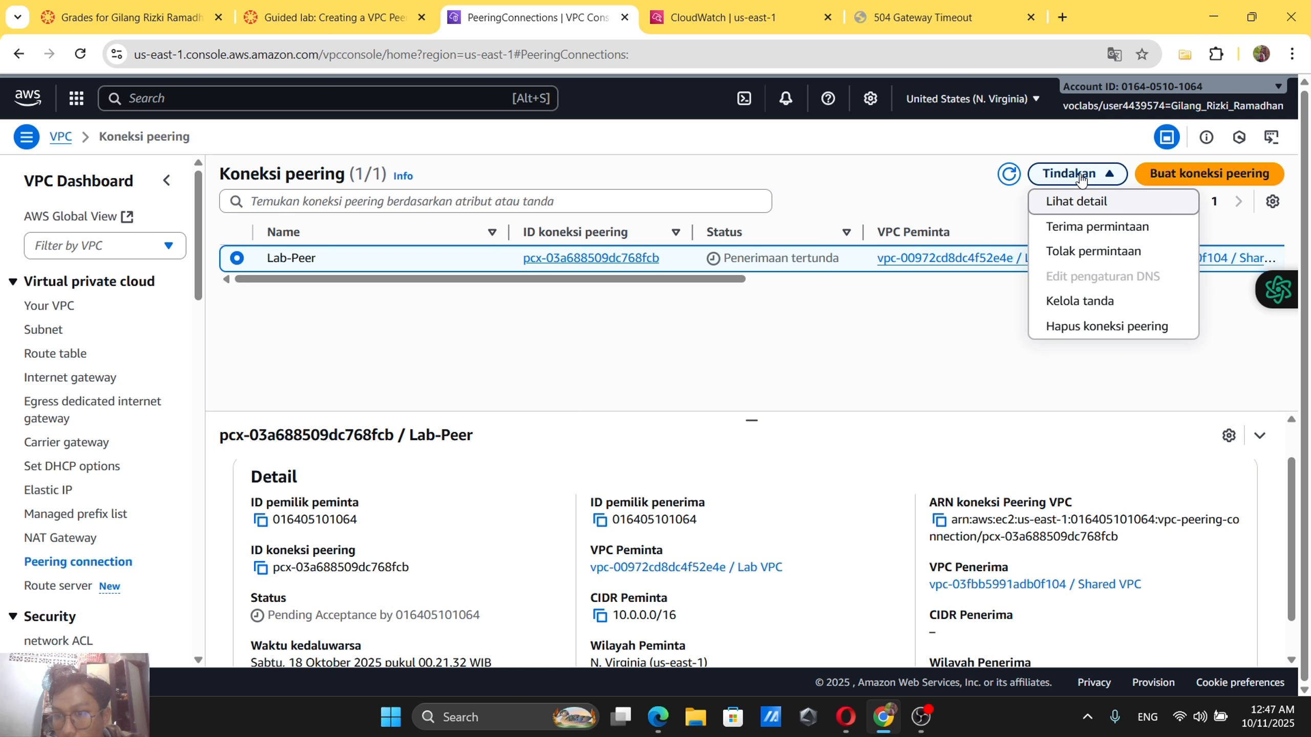
pyautogui.click(1084, 226)
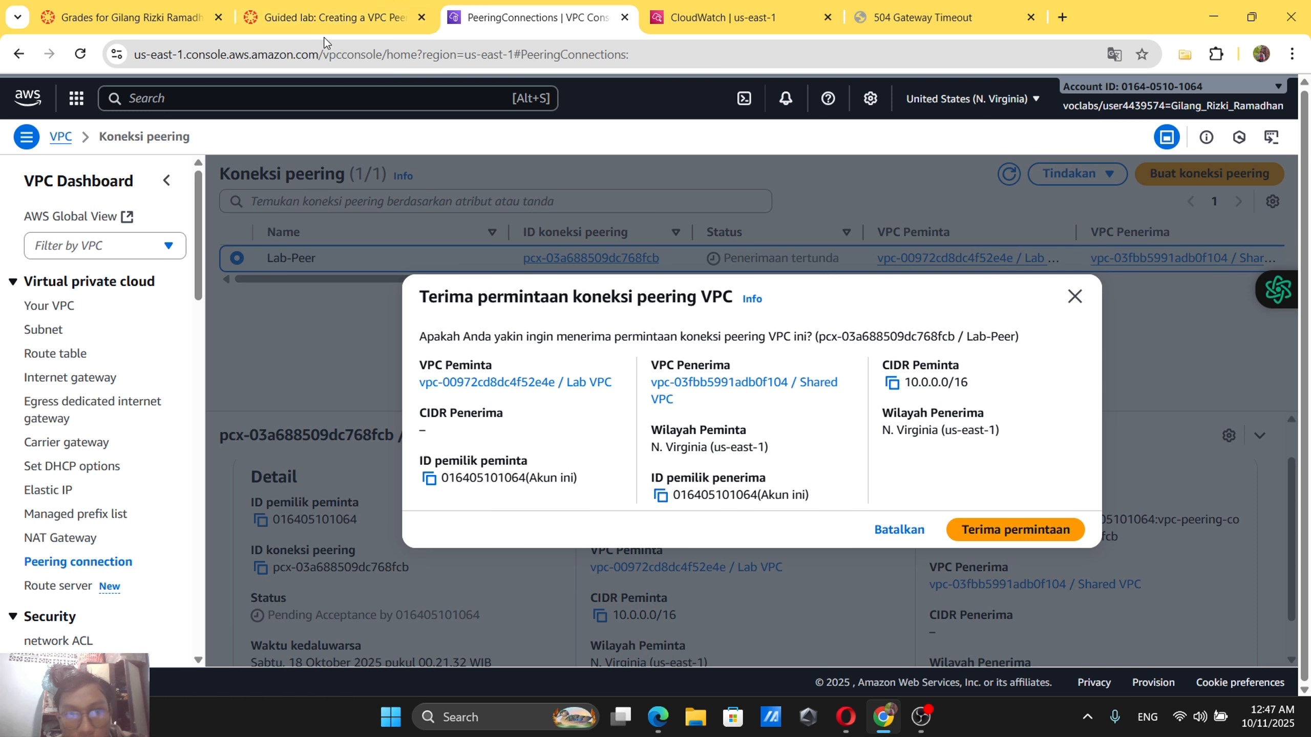
pyautogui.click(339, 7)
pyautogui.scroll(-5, 619, 430)
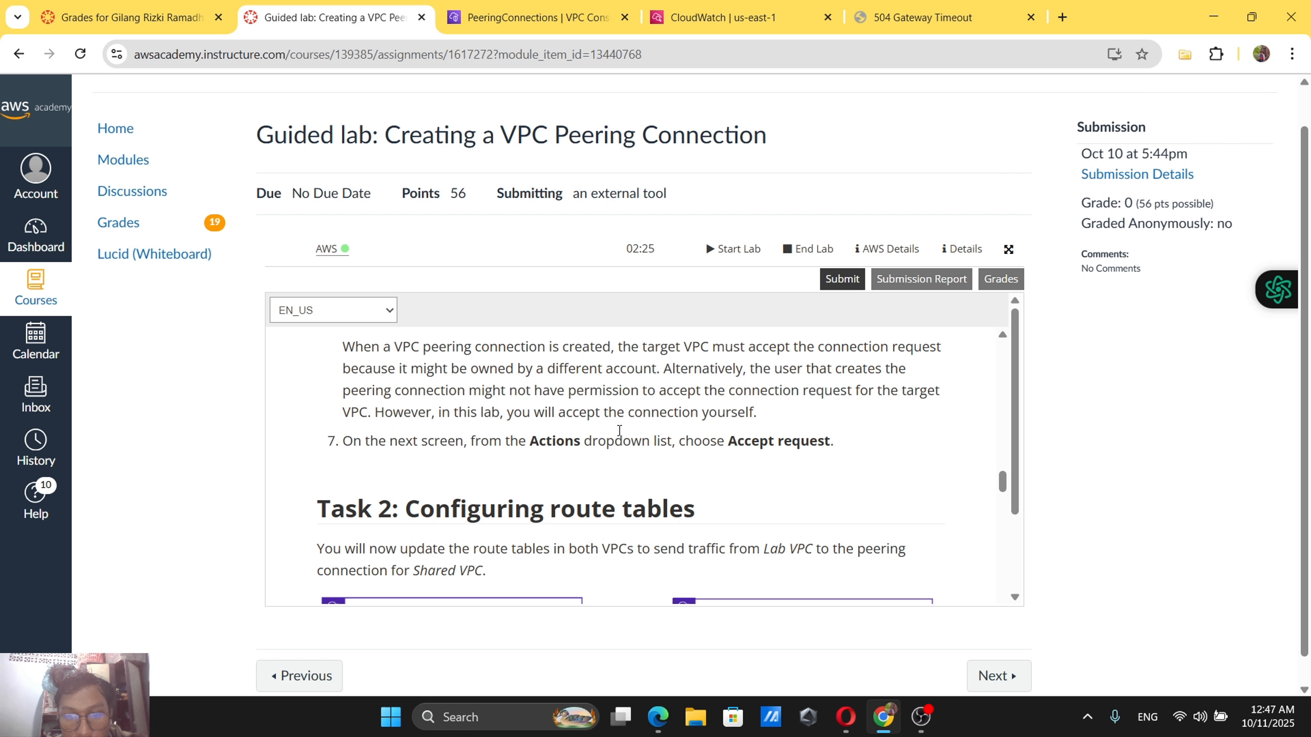
pyautogui.click(525, 11)
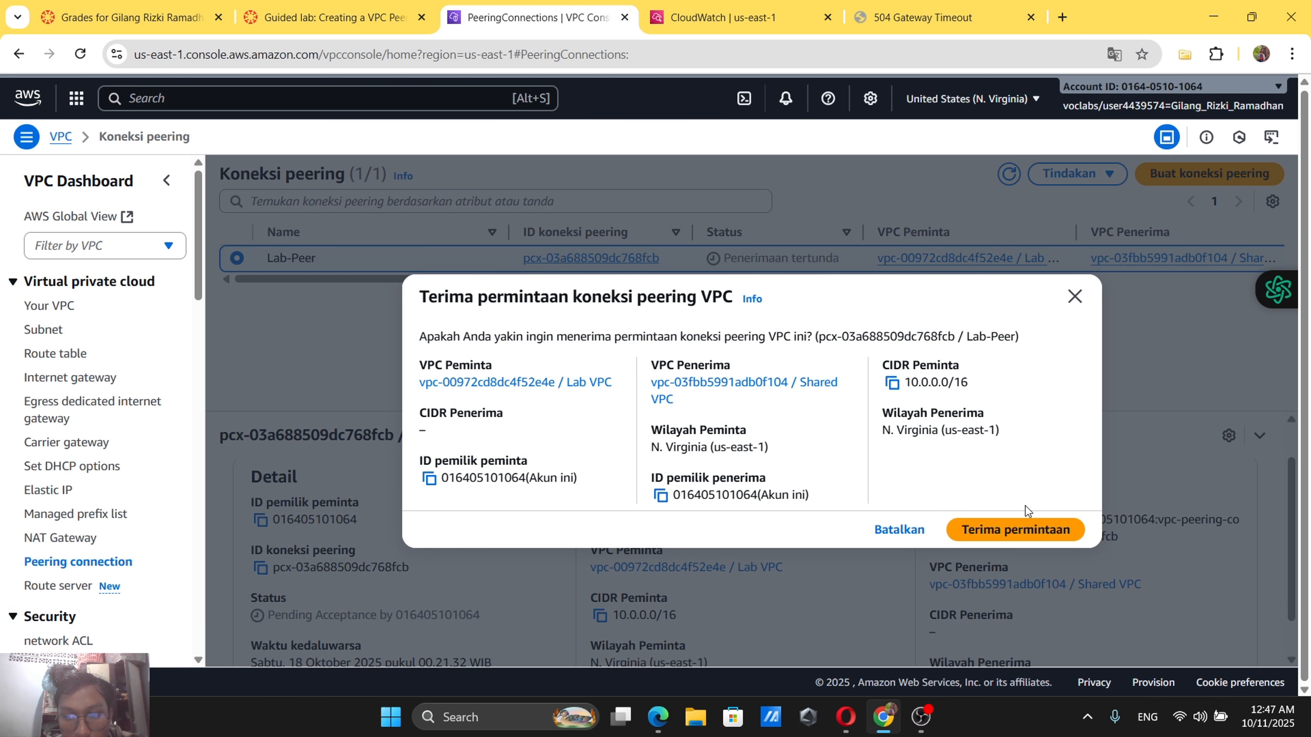
pyautogui.click(1029, 537)
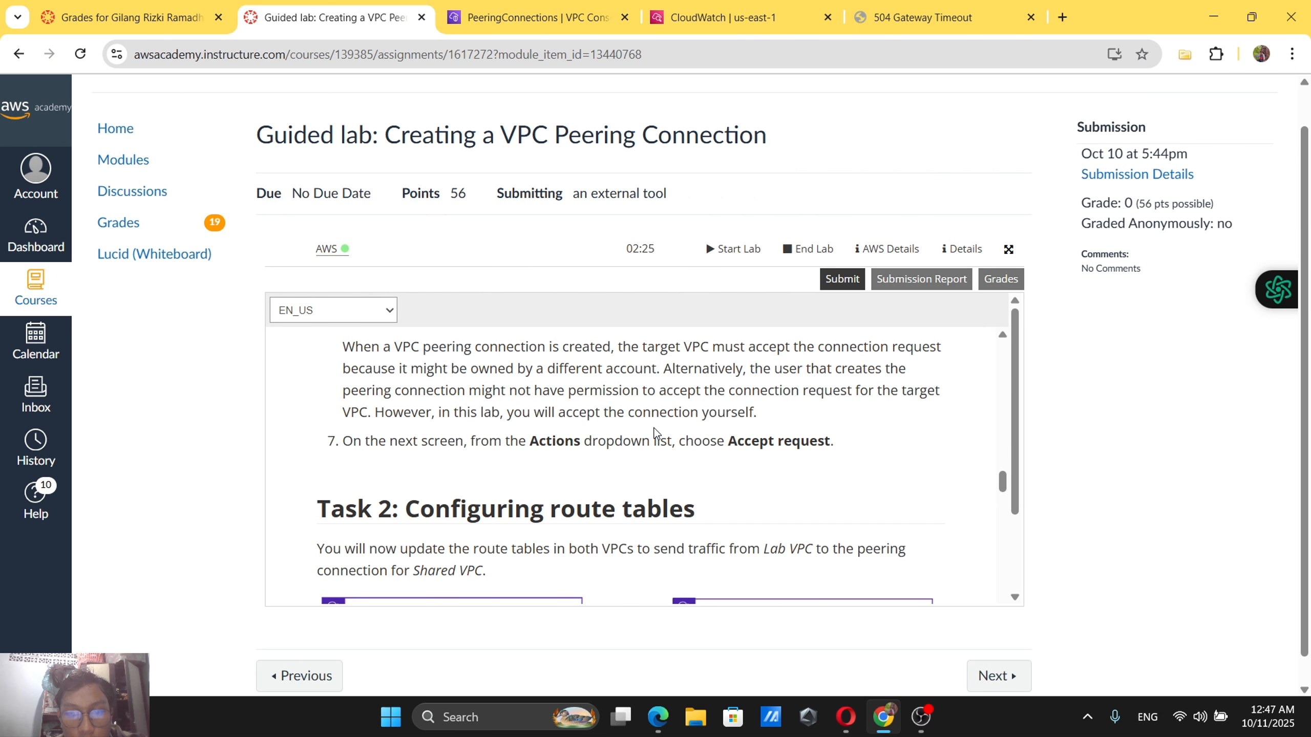
# Read the Task 2 route table instructions and submit the VPC peering lab for grading.
pyautogui.scroll(-5, 654, 433)
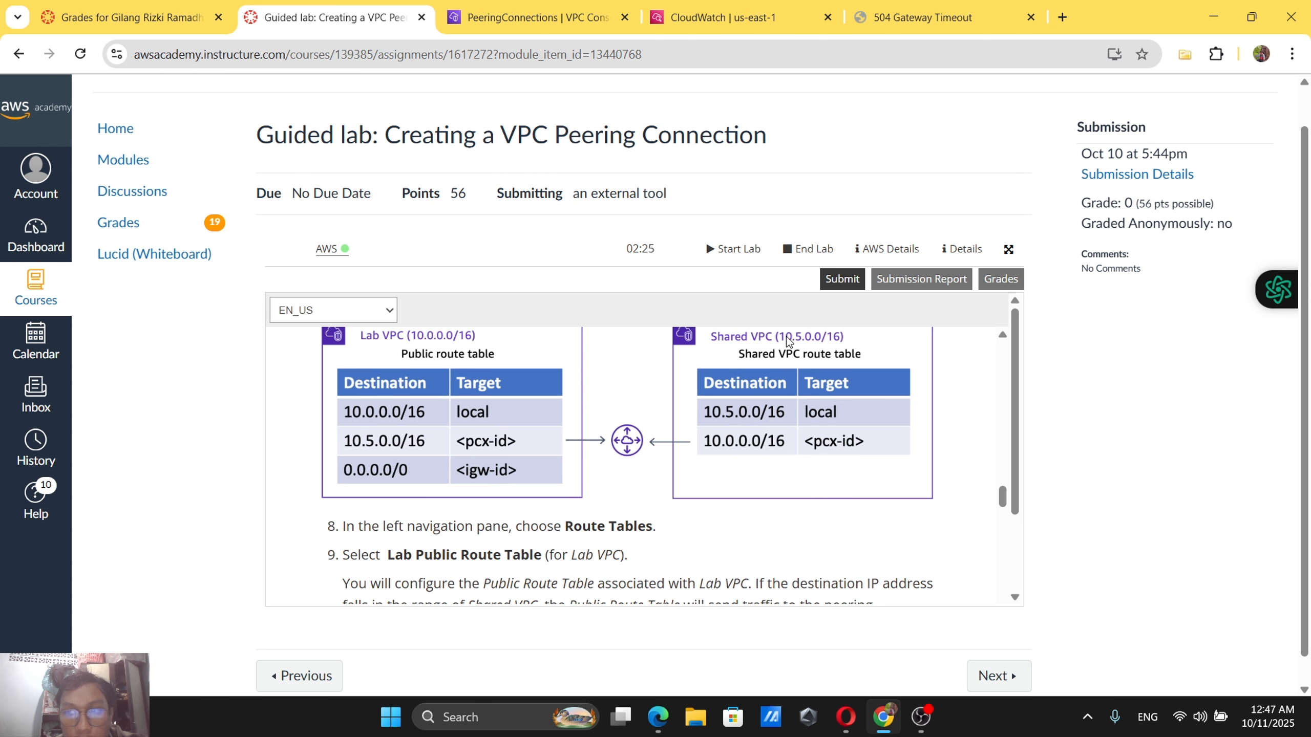
pyautogui.scroll(-4, 700, 407)
pyautogui.scroll(1, 703, 410)
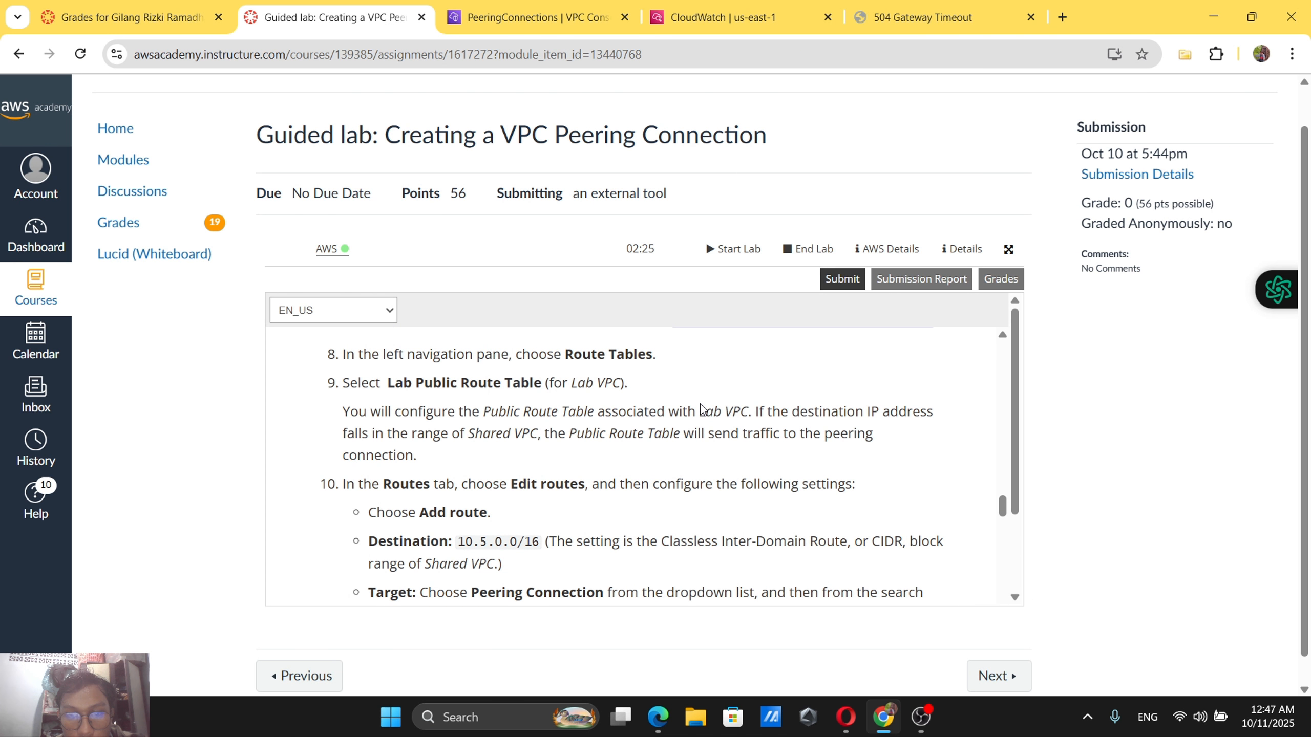
pyautogui.click(843, 283)
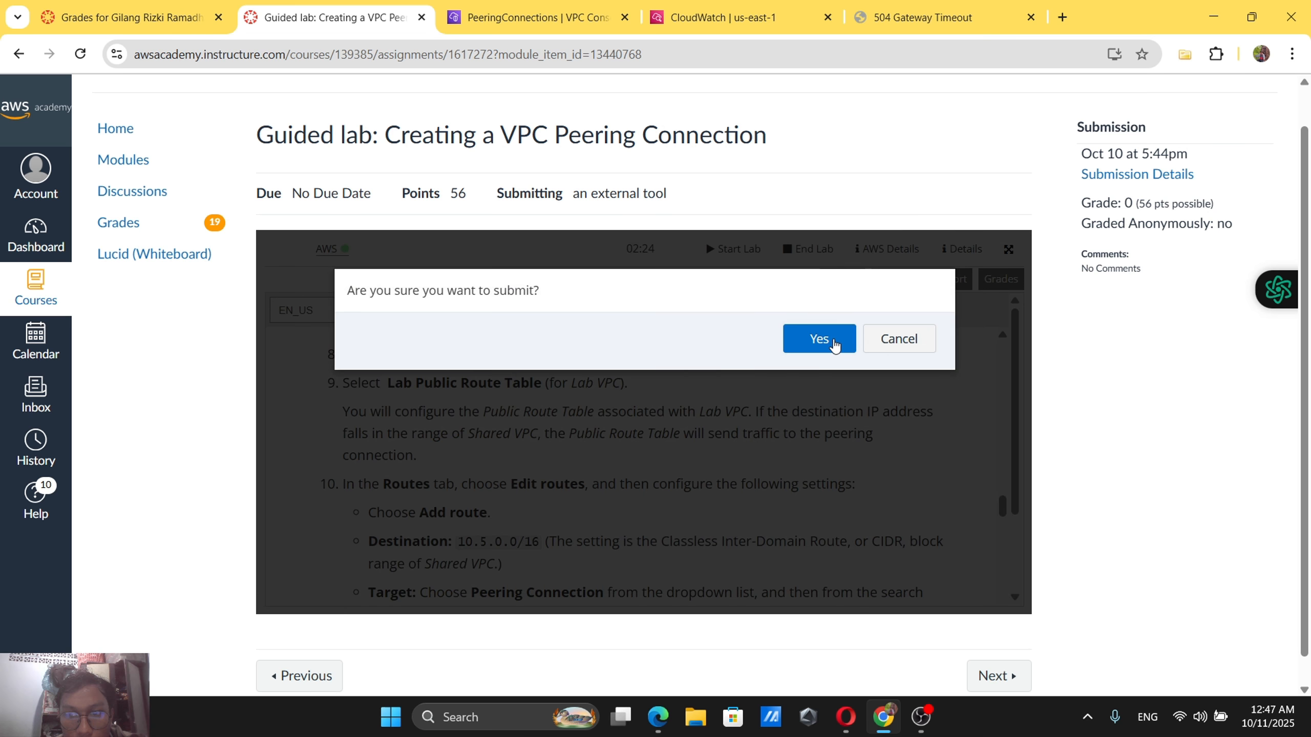
pyautogui.click(832, 339)
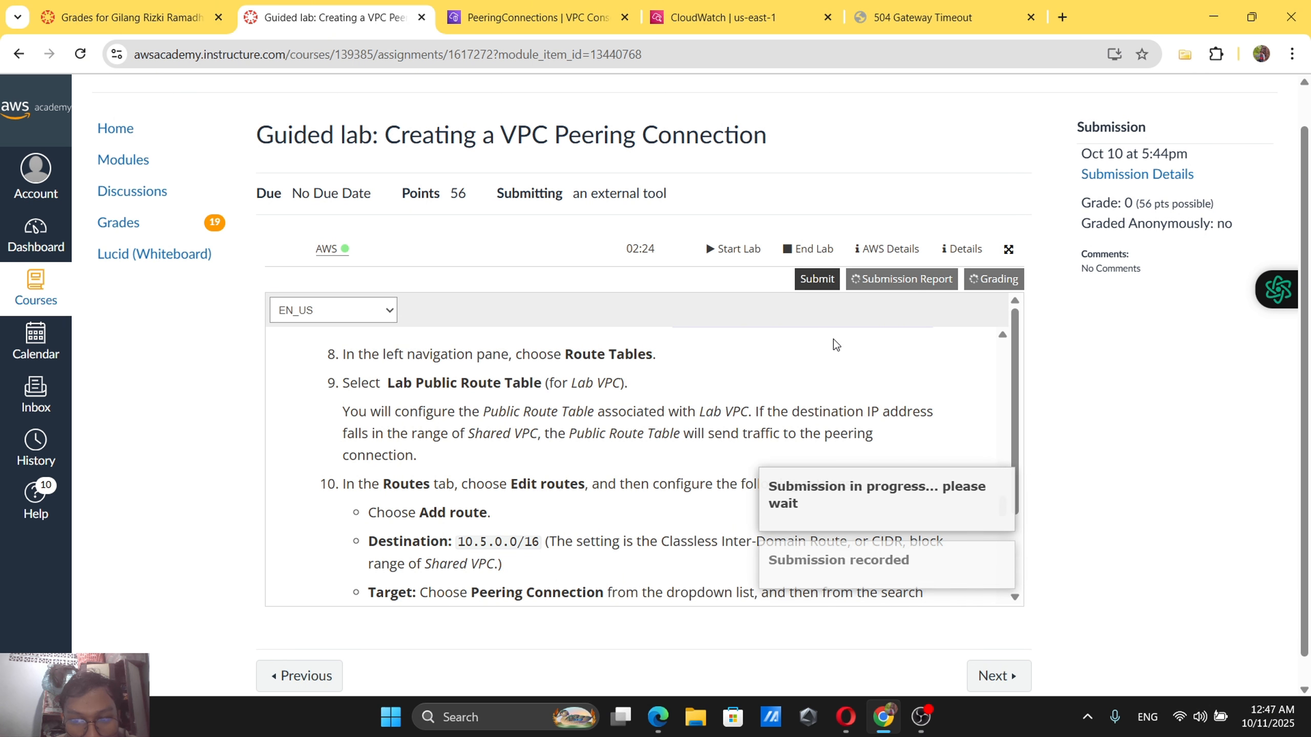
pyautogui.scroll(1, 683, 435)
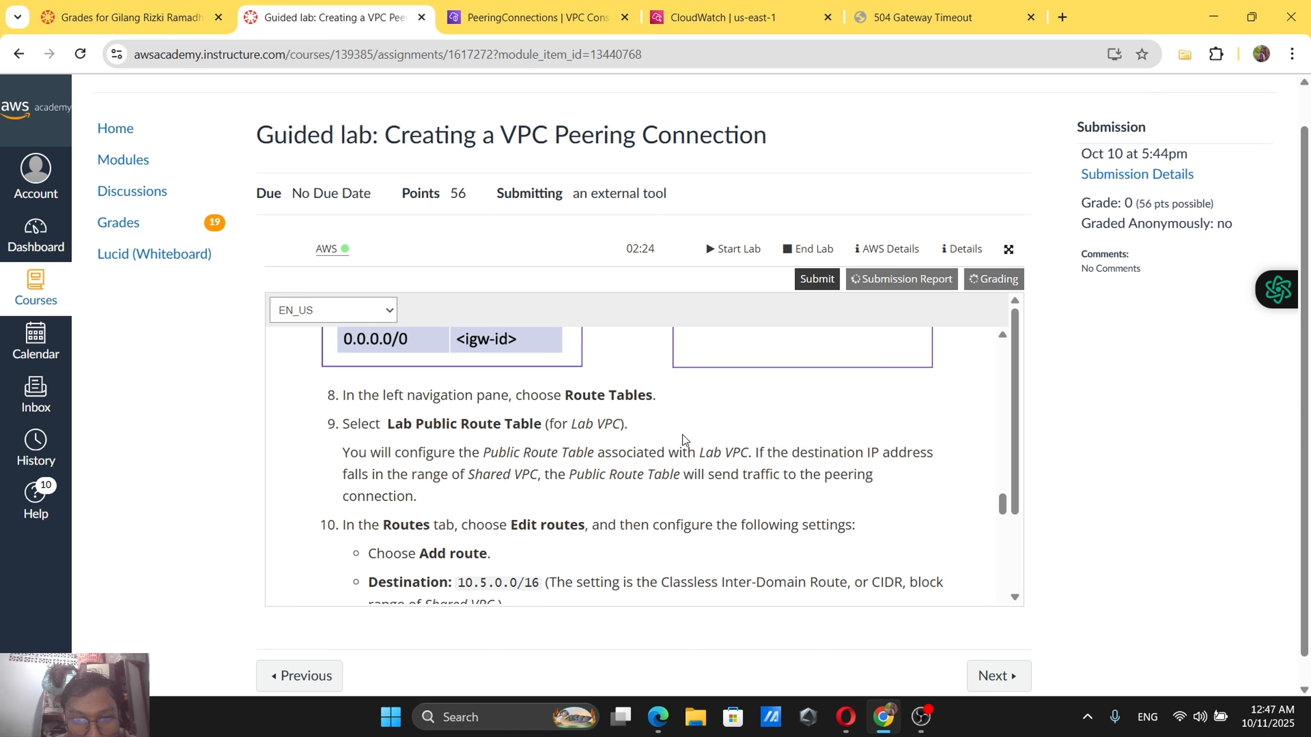
# Check the Shared-VPC Route Table's routes against the lab's Task 2 steps and open them for editing.
pyautogui.click(502, 11)
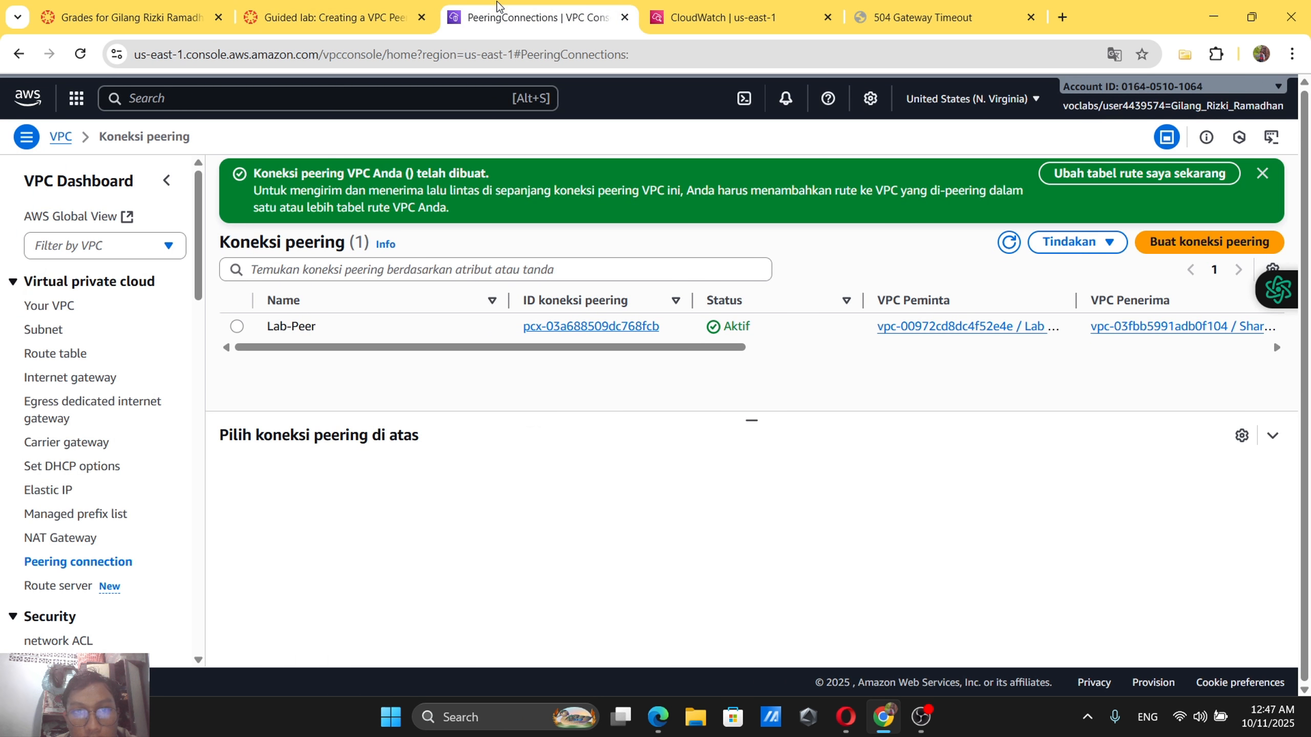
pyautogui.click(67, 355)
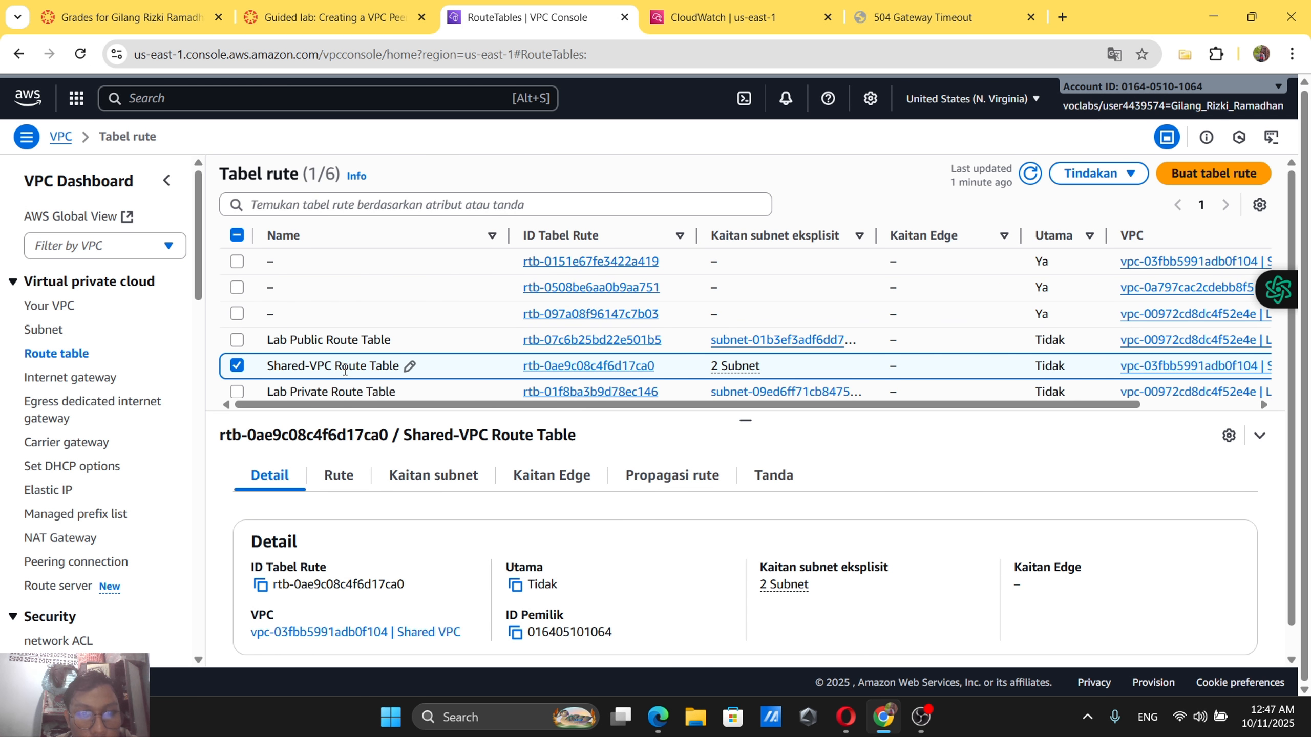
pyautogui.click(336, 17)
pyautogui.scroll(-2, 480, 447)
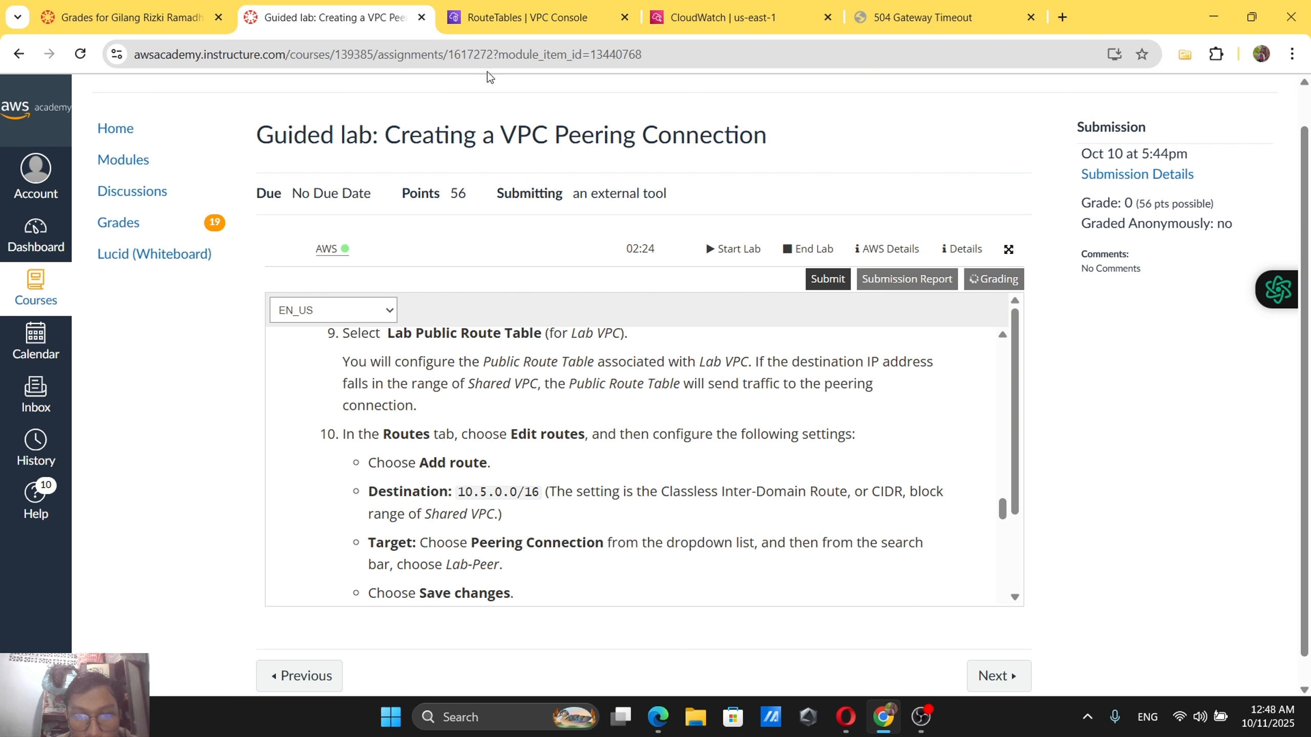
pyautogui.click(488, 20)
pyautogui.click(340, 475)
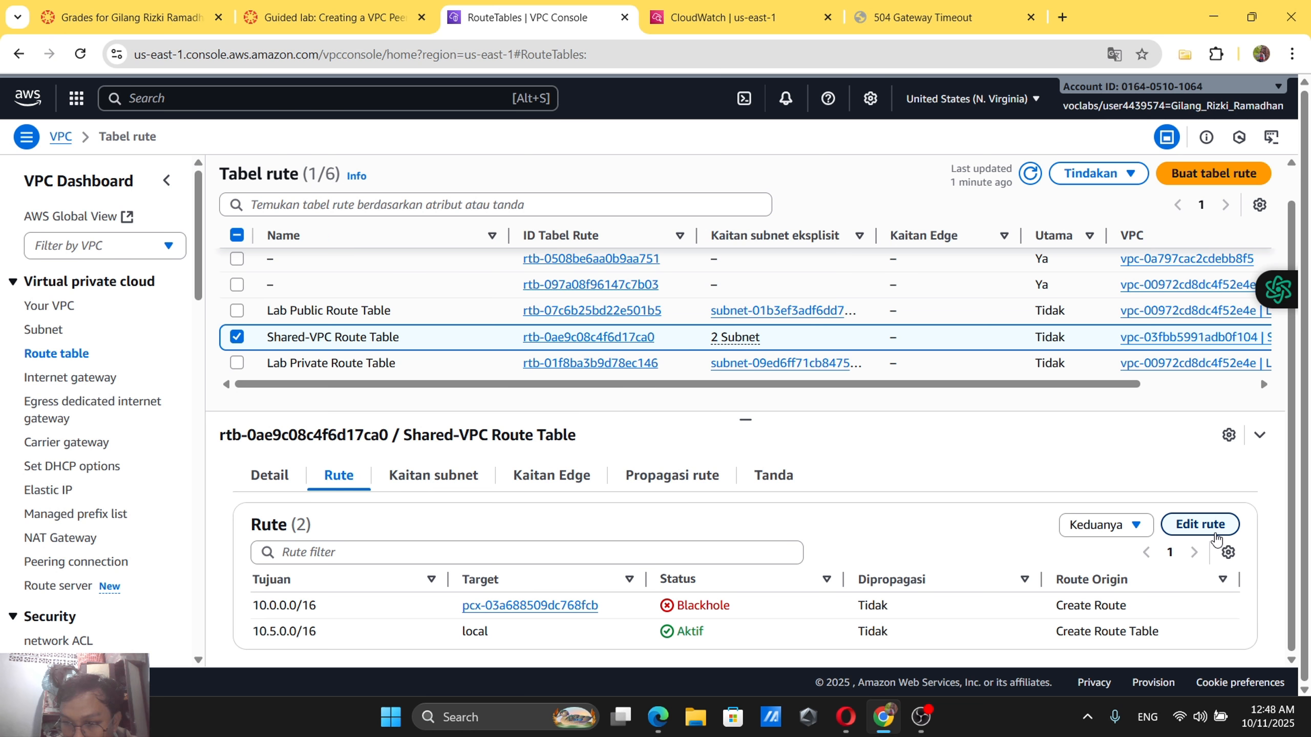
pyautogui.click(1214, 533)
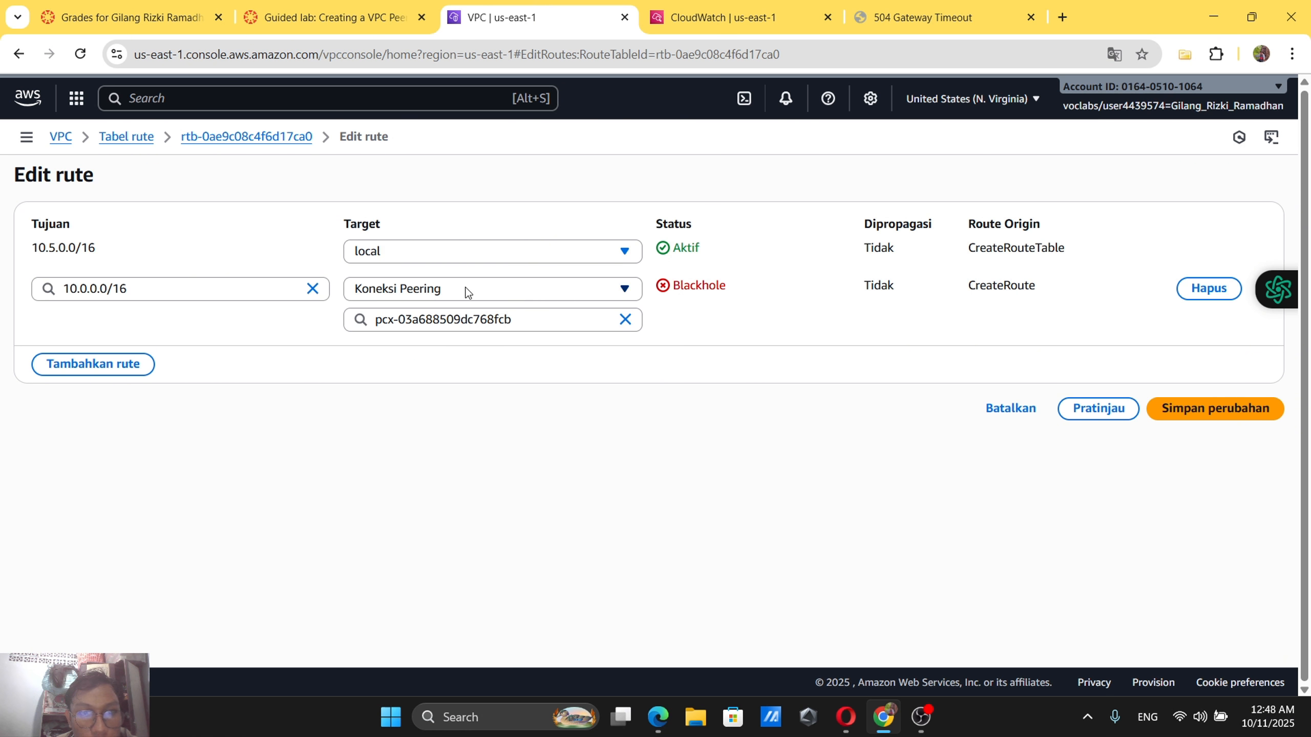
# Review the grading results in the lab, comparing the score of each task item from 1A through Task 3.
pyautogui.click(380, 10)
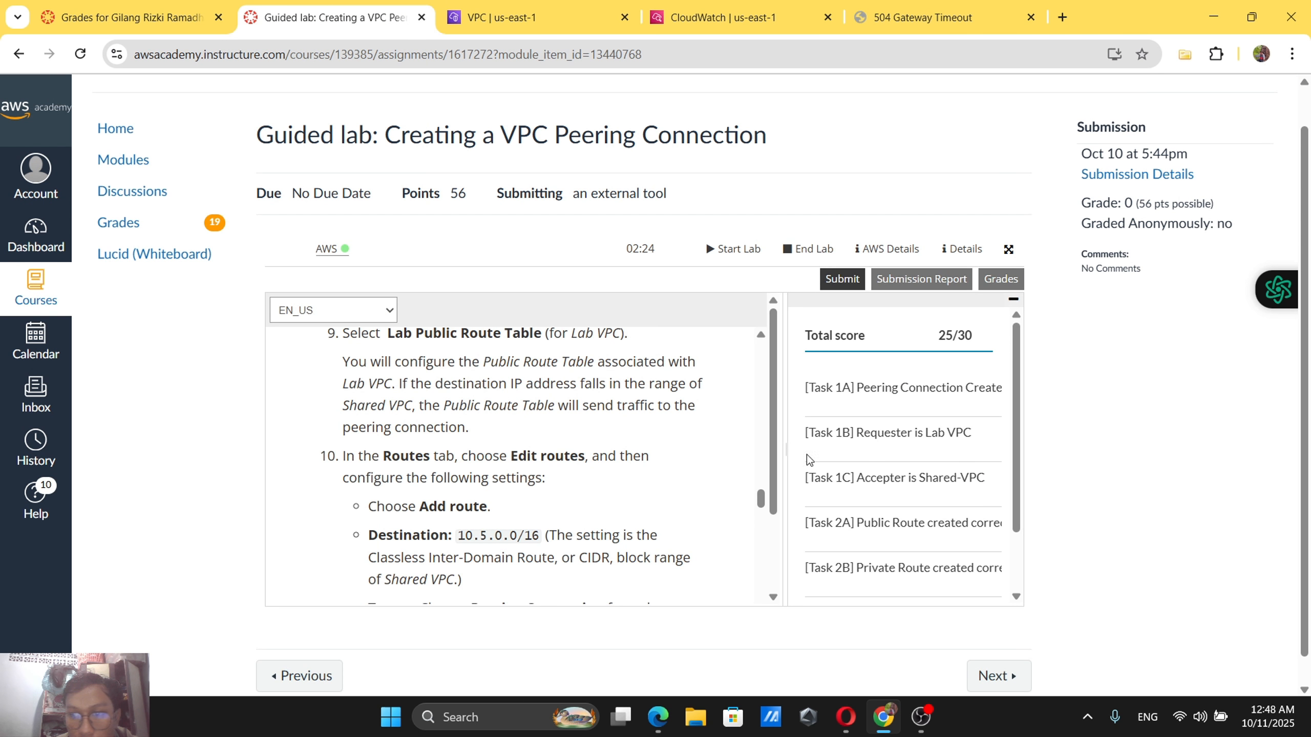
pyautogui.scroll(-2, 876, 444)
pyautogui.hscroll(2, 875, 445)
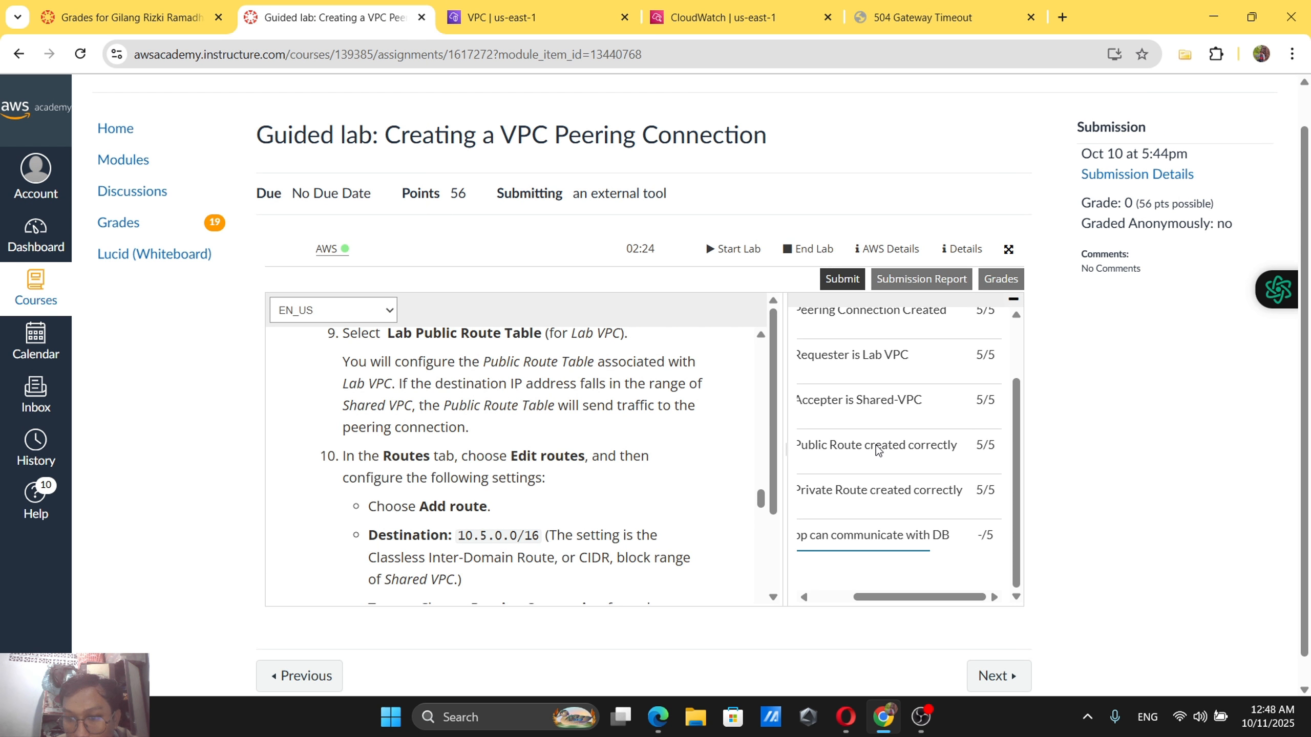
pyautogui.scroll(2, 876, 447)
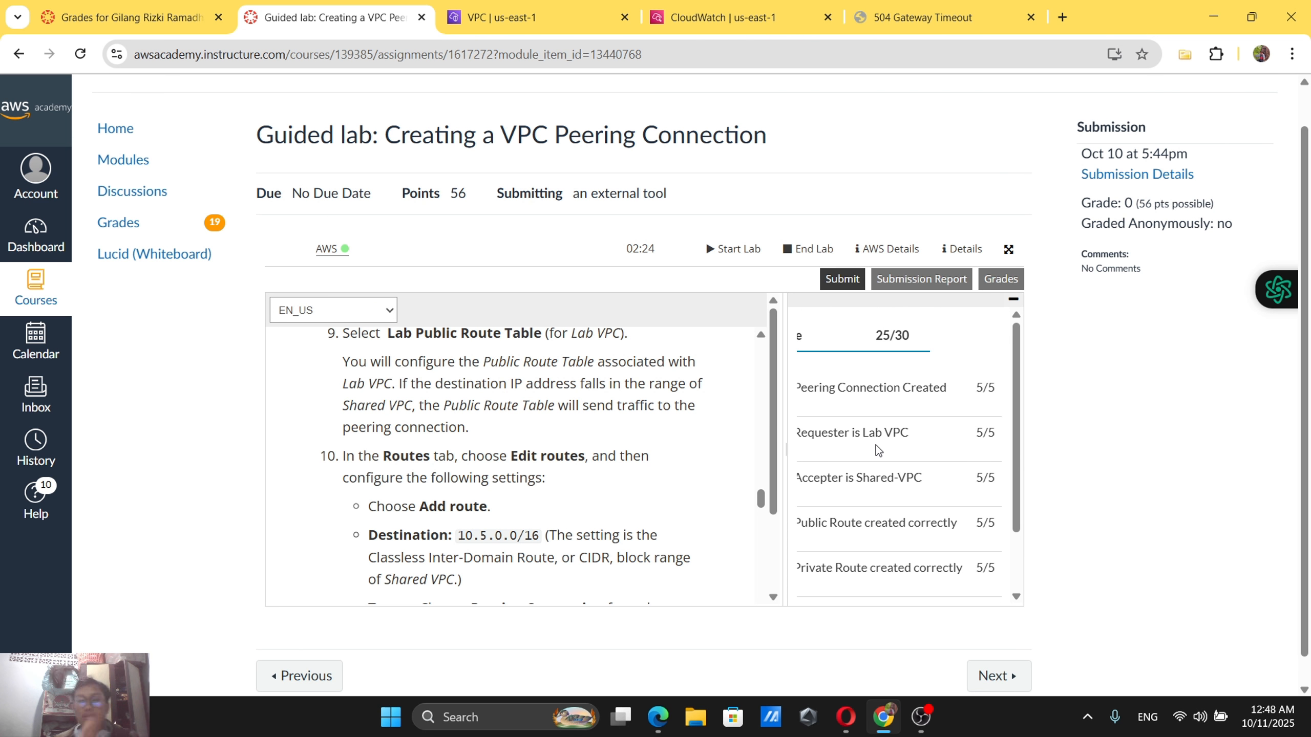
pyautogui.hscroll(-1, 876, 445)
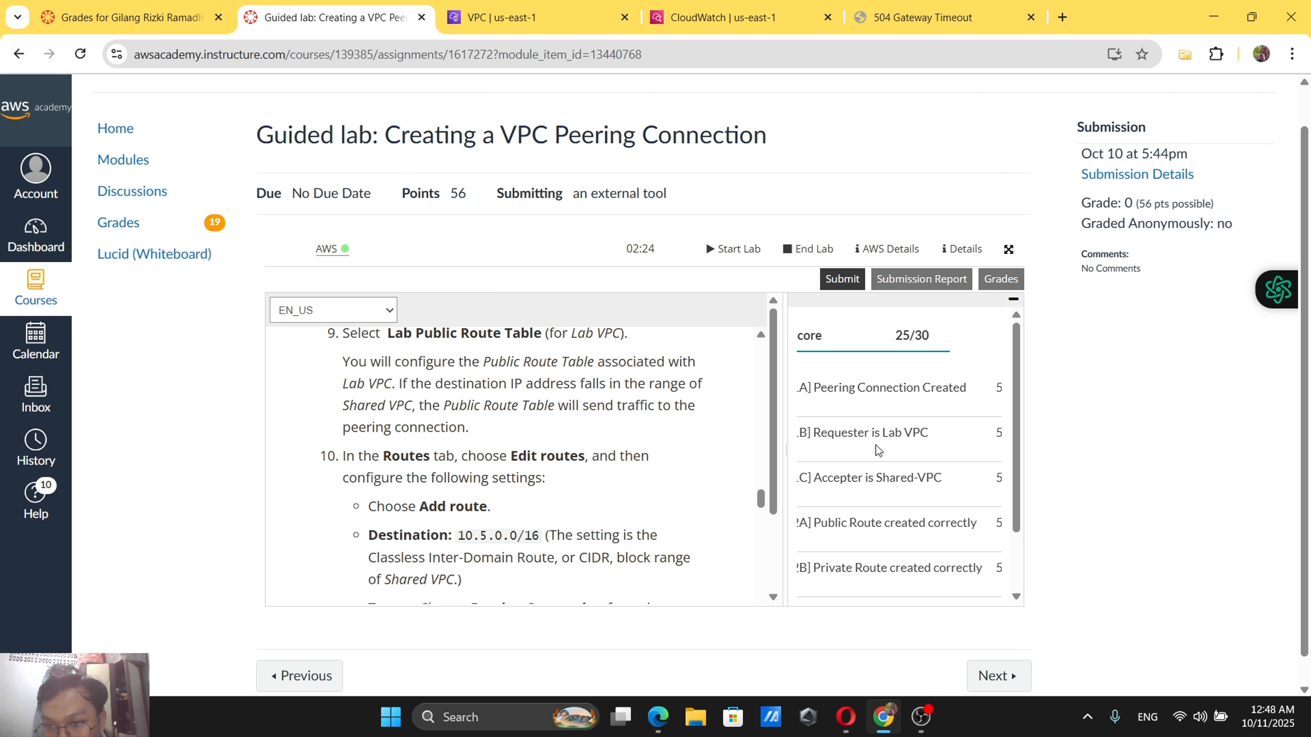
pyautogui.hscroll(1, 875, 444)
pyautogui.hscroll(-2, 875, 444)
pyautogui.scroll(-2, 875, 444)
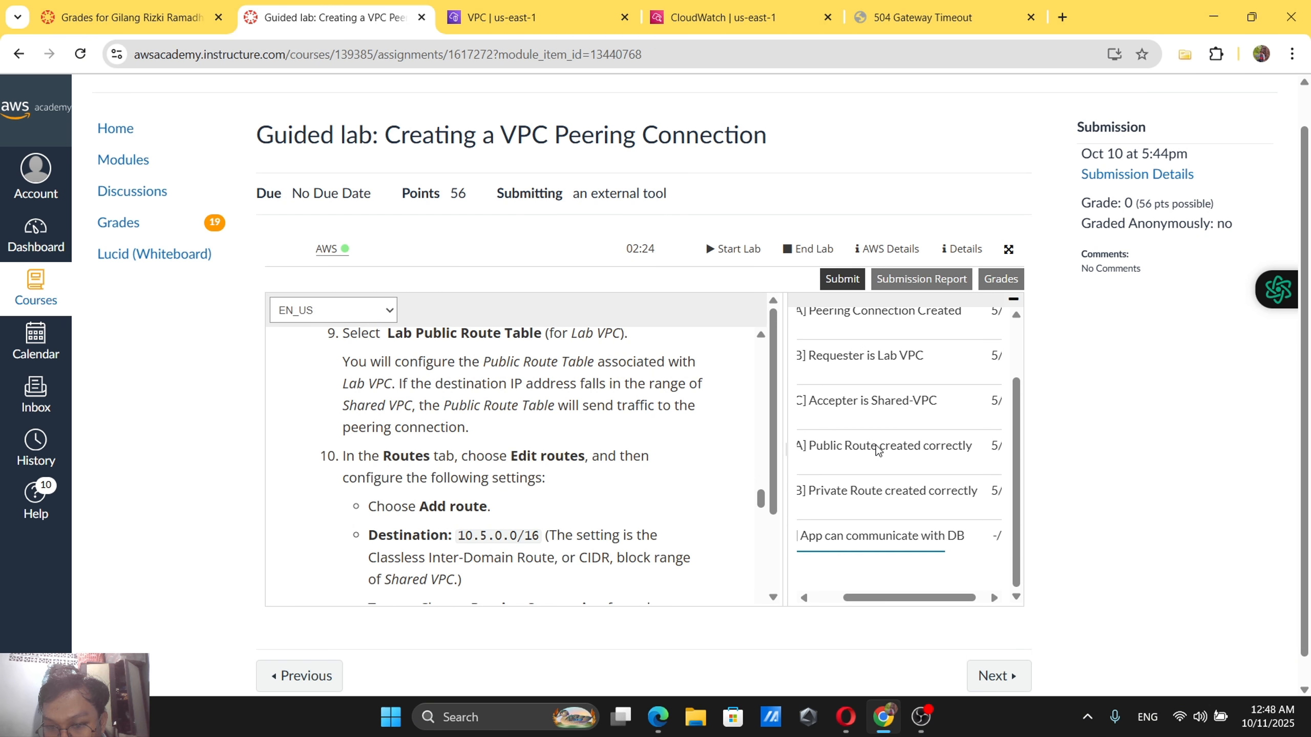
pyautogui.hscroll(1, 876, 445)
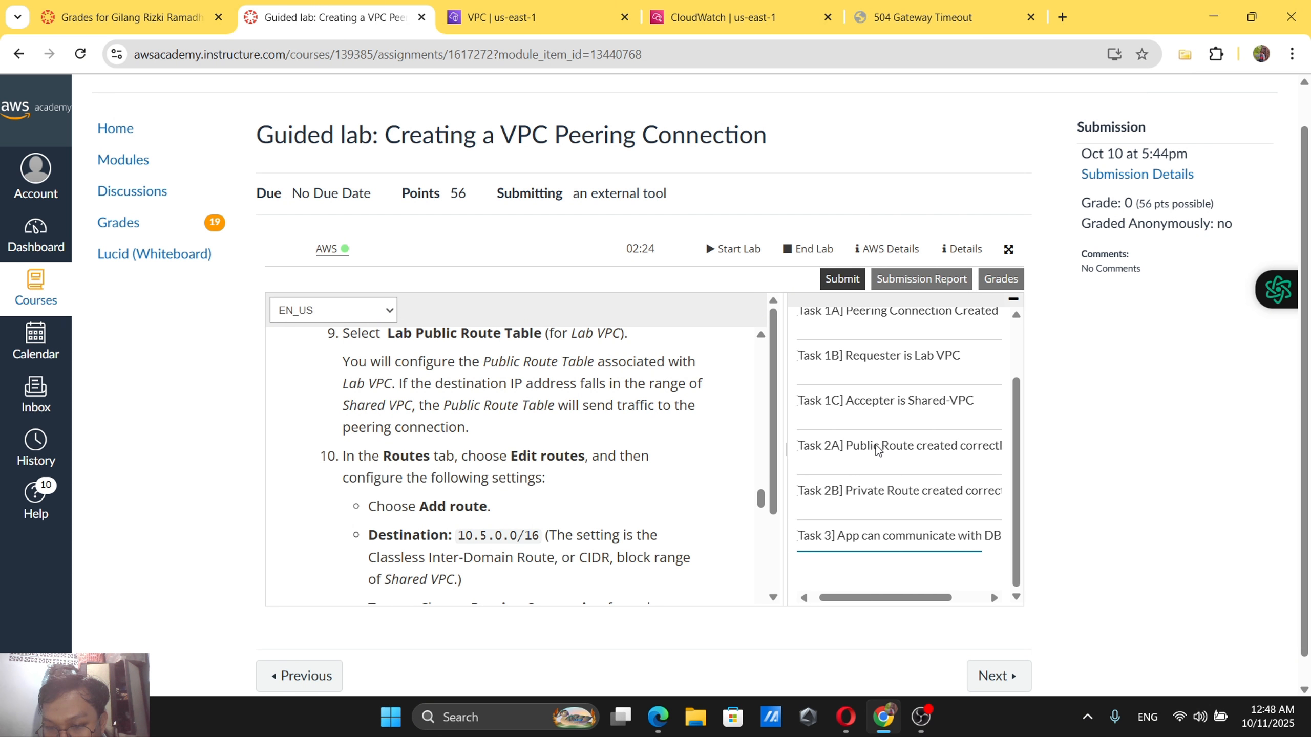
pyautogui.hscroll(3, 876, 445)
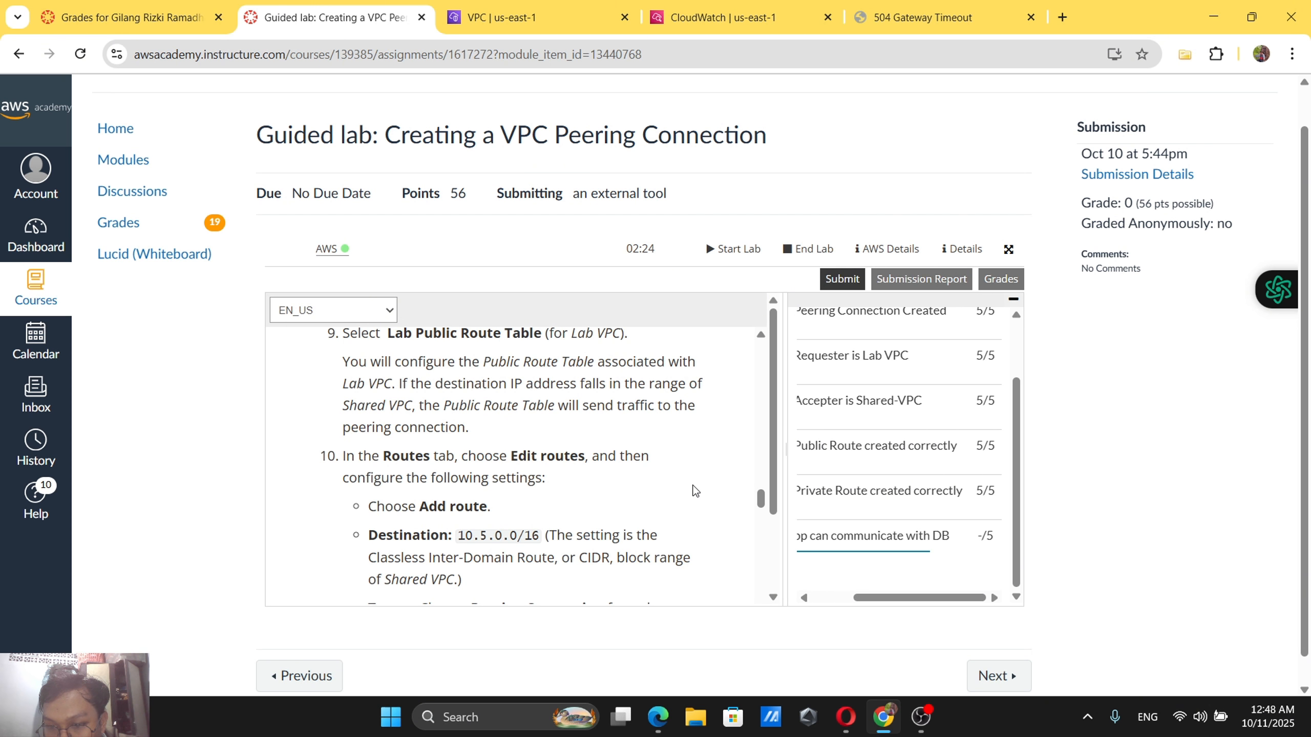
# Reread the lab instructions for Tasks 3 to 5 and compare them with the "App can communicate with DB" grading item.
pyautogui.scroll(-3, 694, 491)
pyautogui.scroll(3, 695, 490)
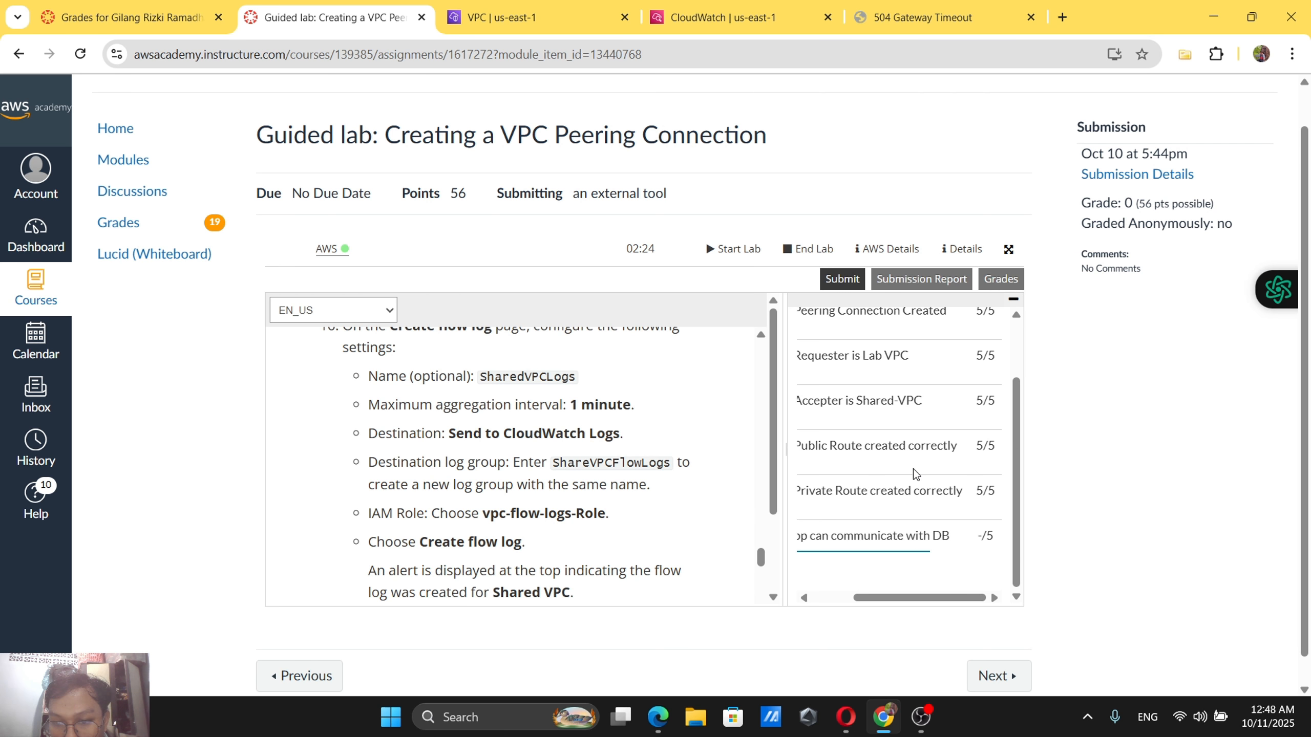
pyautogui.hscroll(-3, 913, 470)
pyautogui.scroll(-10, 554, 490)
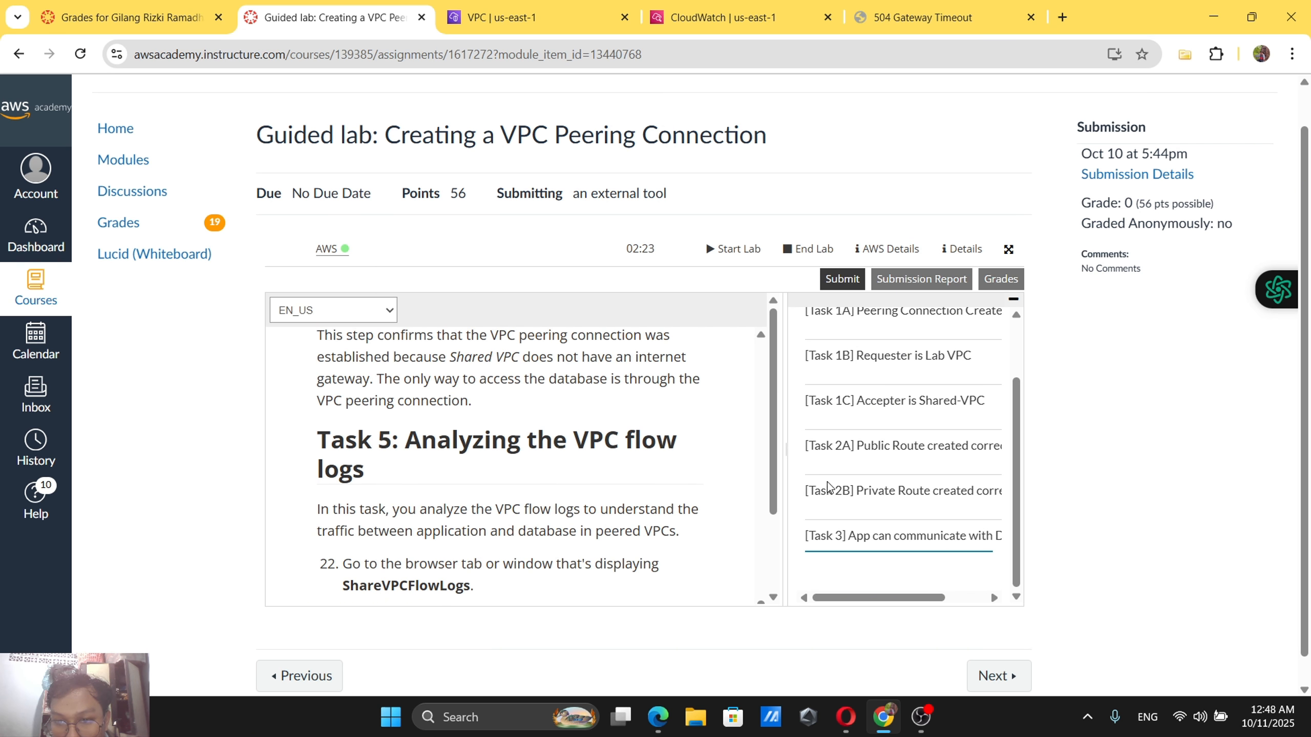
pyautogui.scroll(-2, 615, 494)
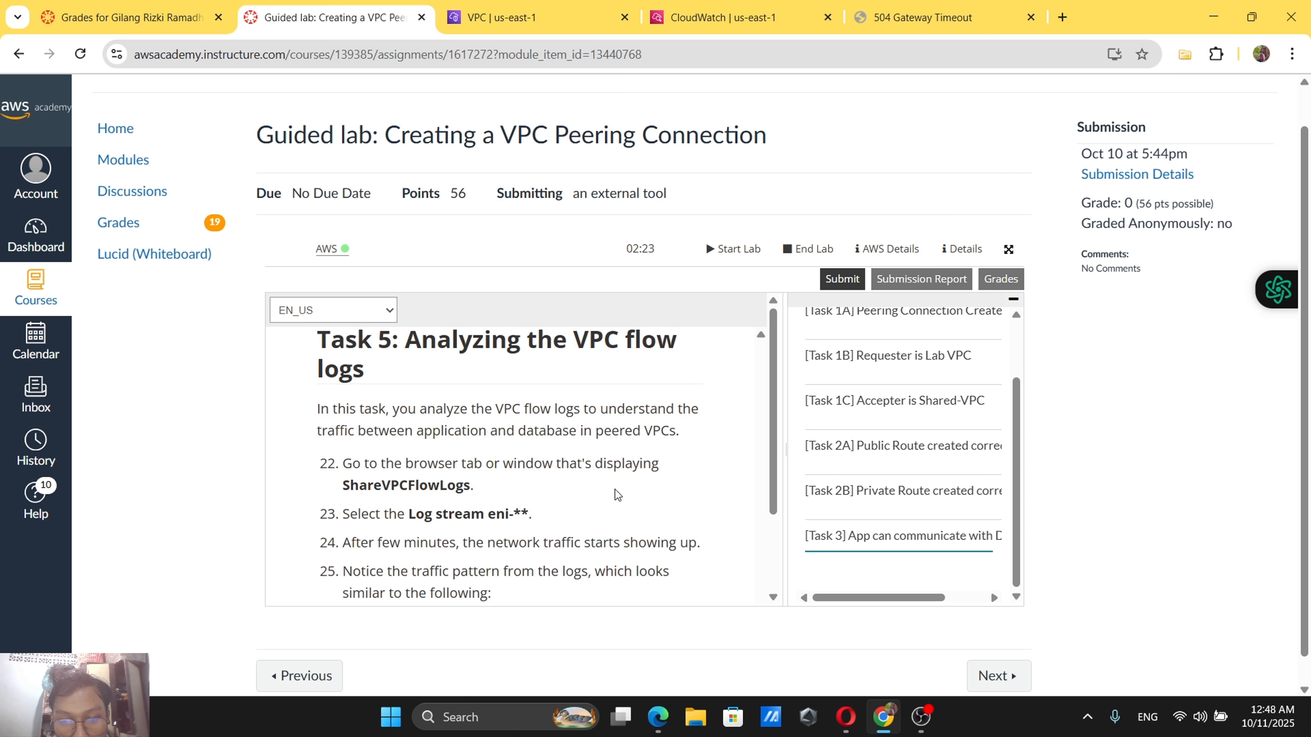
pyautogui.scroll(6, 616, 495)
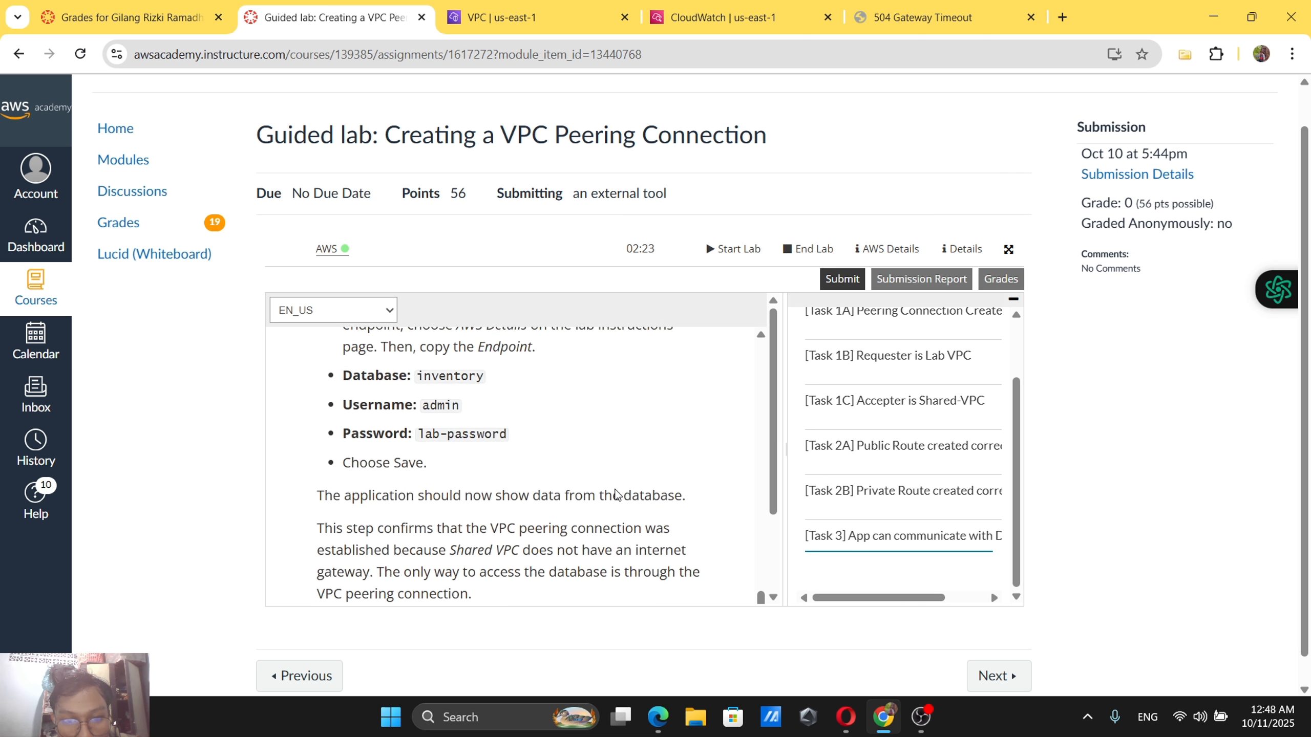
pyautogui.scroll(5, 616, 495)
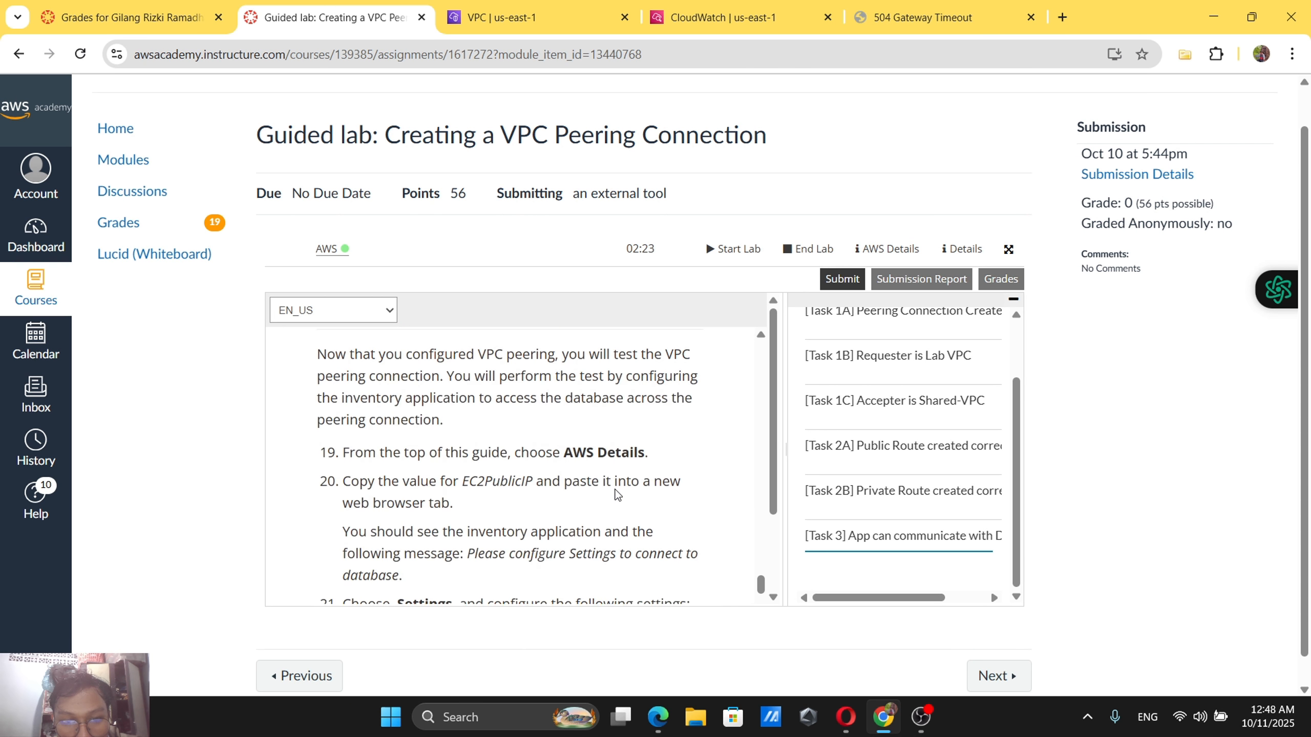
pyautogui.scroll(1, 616, 495)
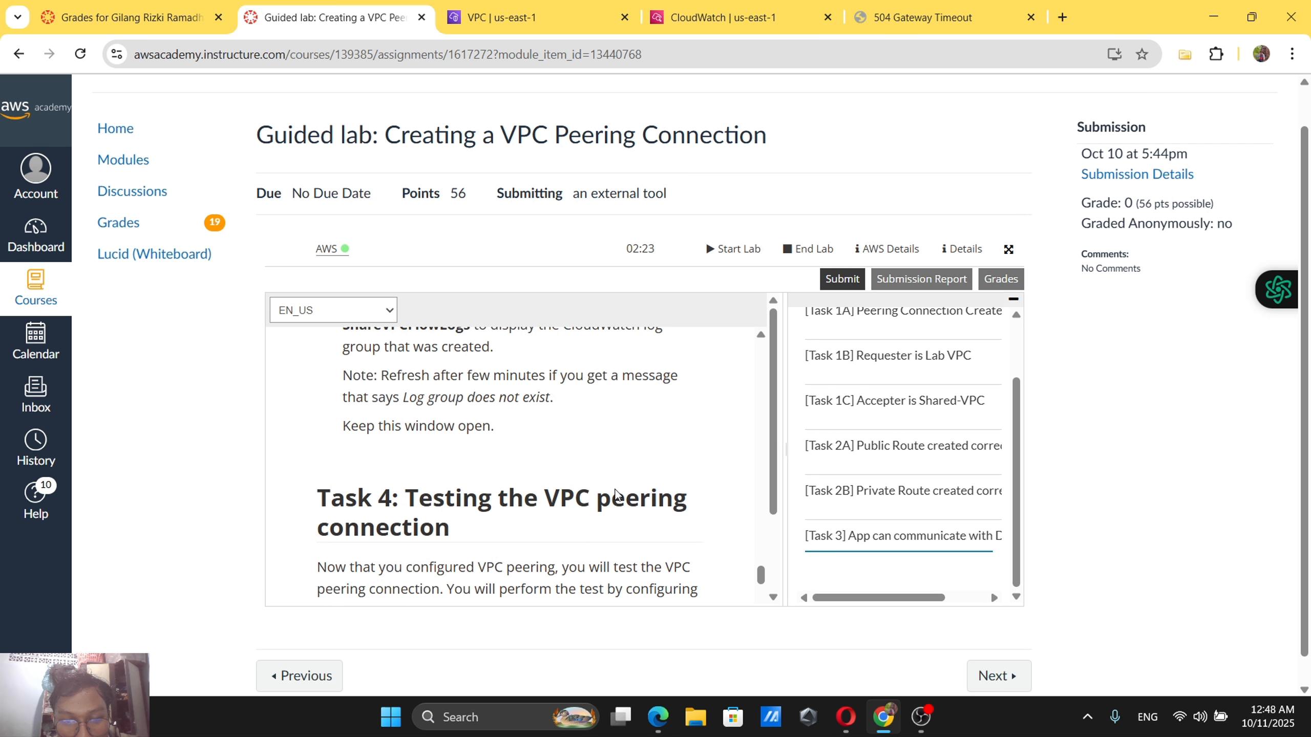
pyautogui.scroll(6, 615, 494)
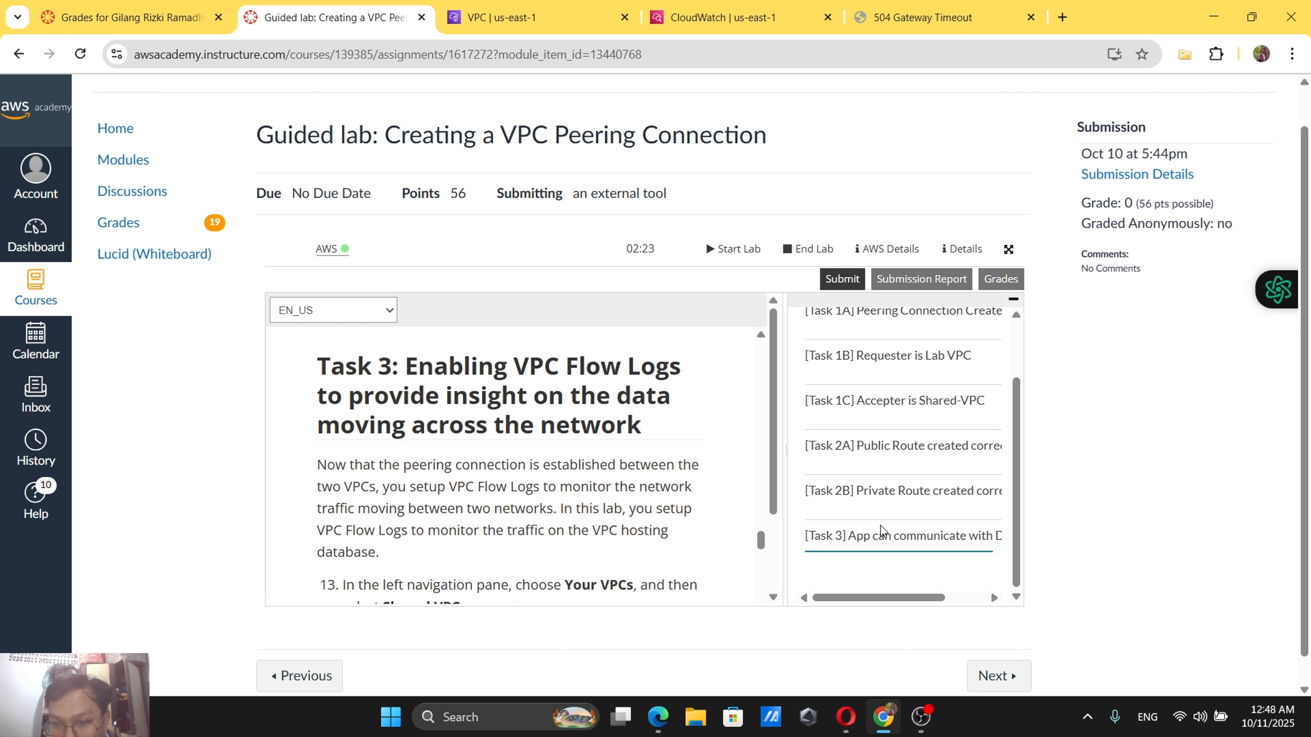
pyautogui.hscroll(2, 890, 543)
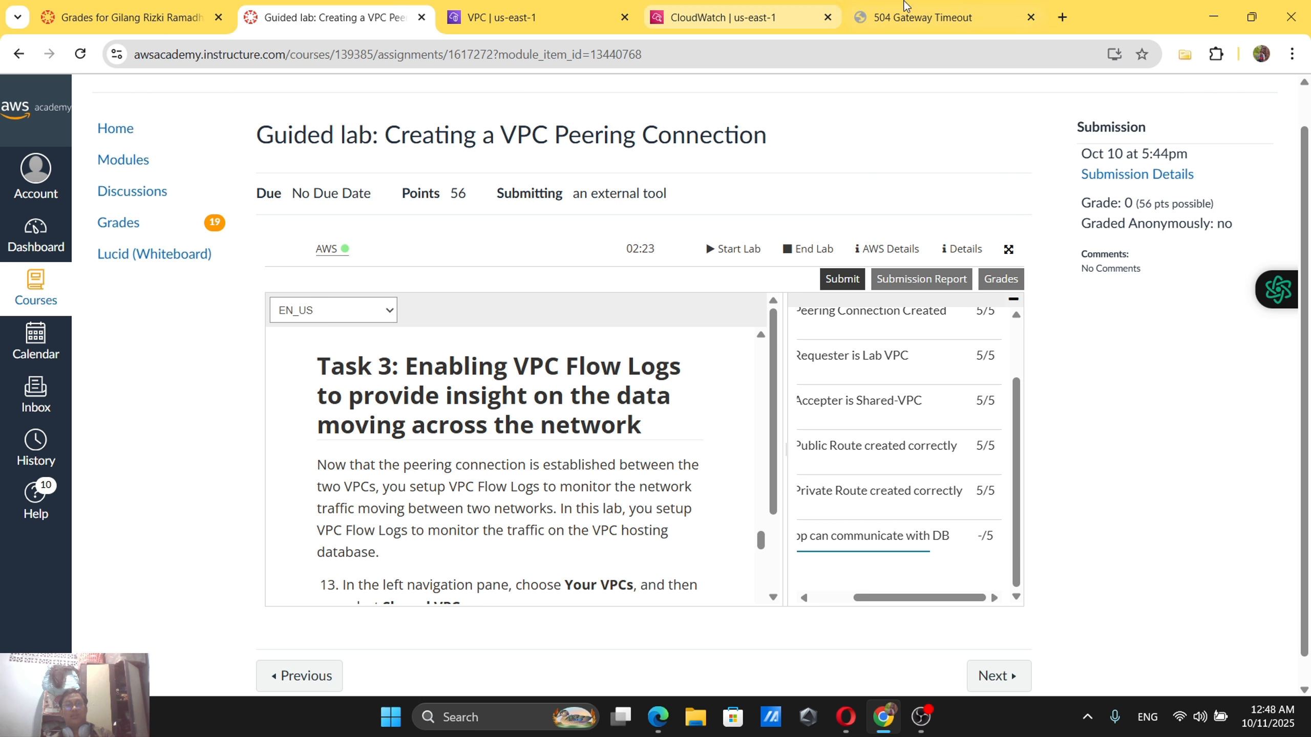
# Reload the timed-out inventory application page and confirm resubmitting its database settings.
pyautogui.click(924, 17)
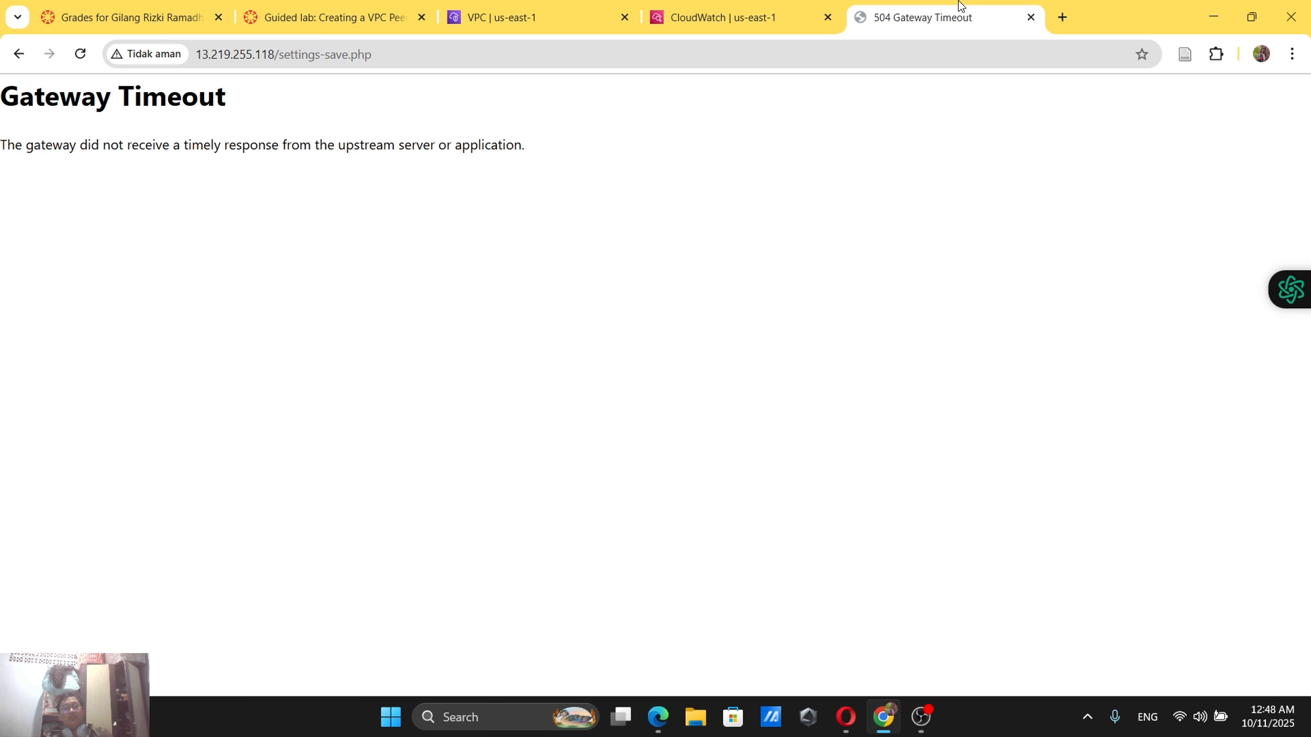
pyautogui.click(80, 54)
pyautogui.click(673, 220)
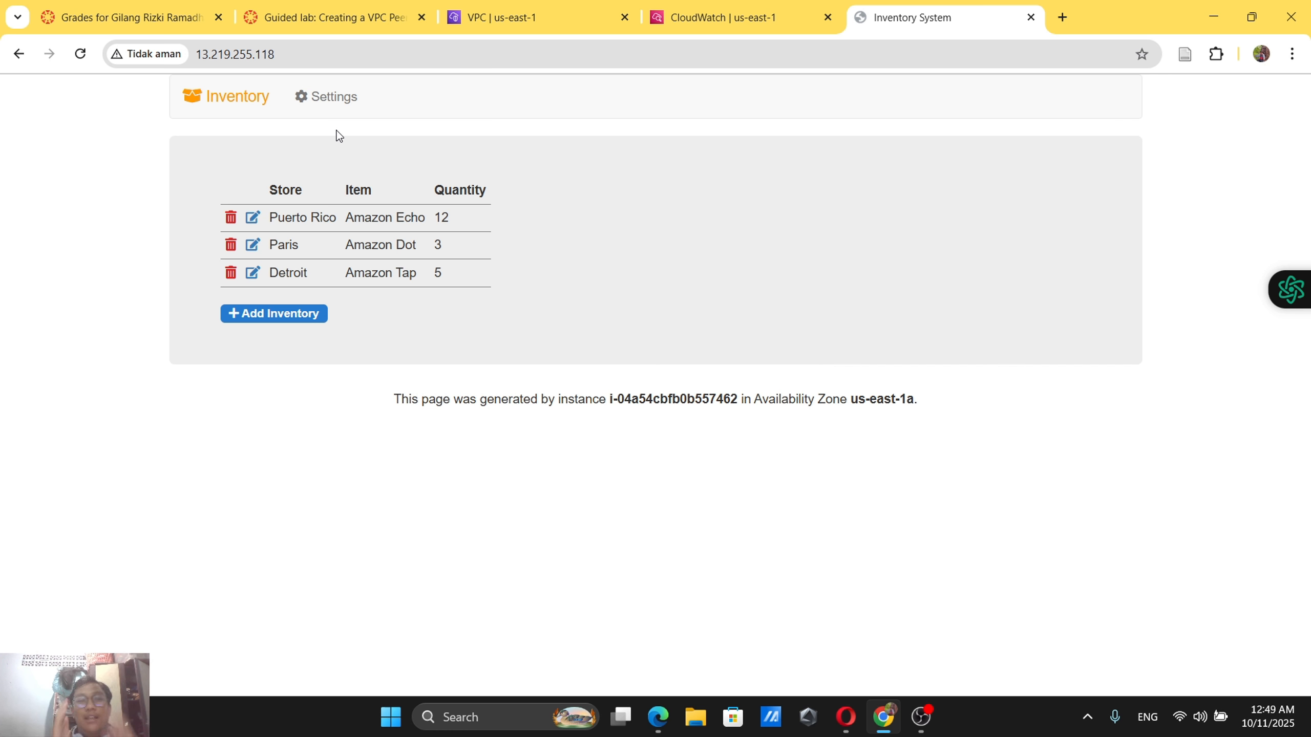
# Cancel the Shared-VPC route edit and check the actions available for Lab-Peer among the peering connections.
pyautogui.click(303, 6)
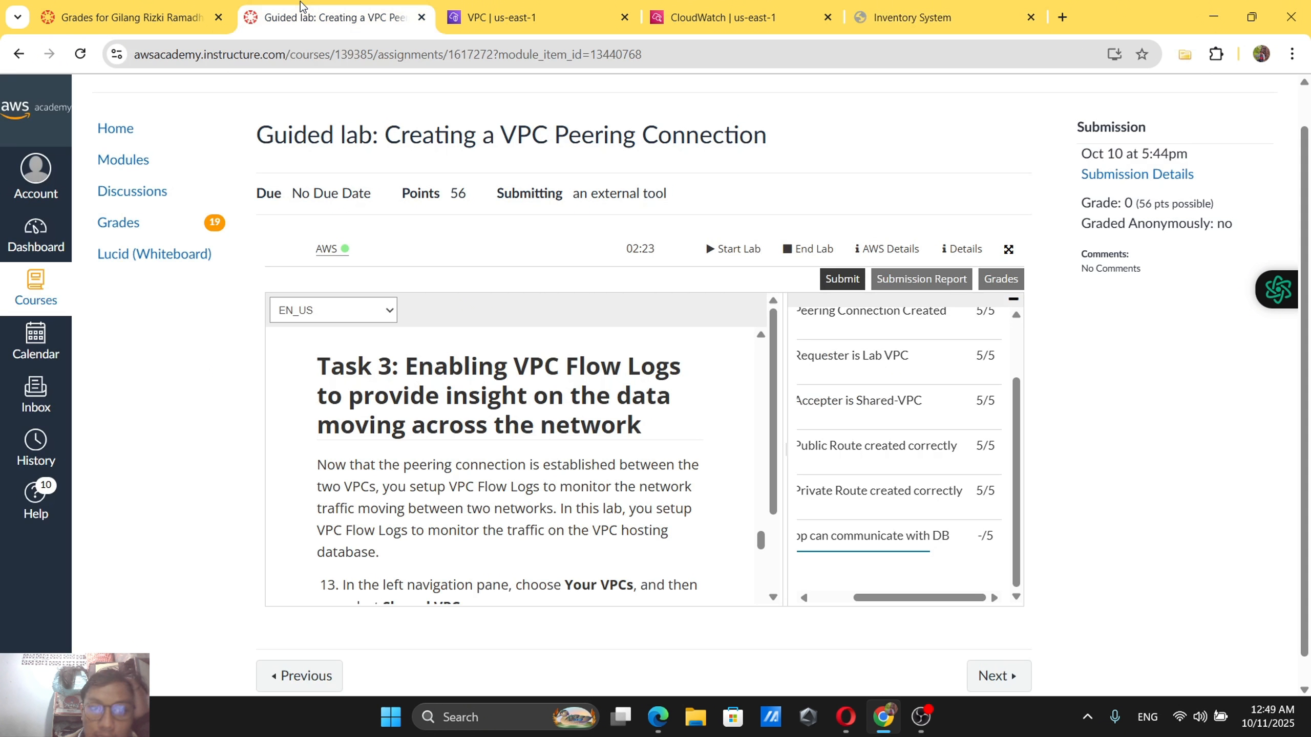
pyautogui.click(512, 7)
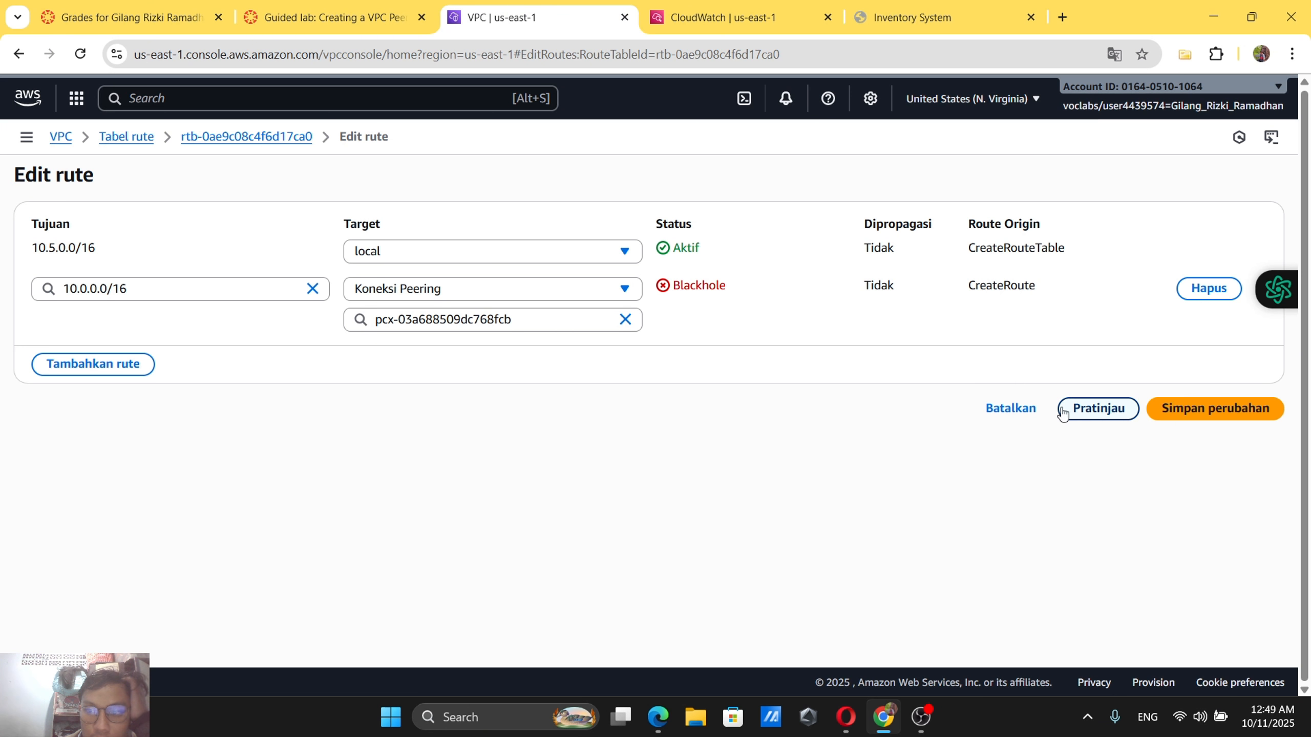
pyautogui.click(1046, 414)
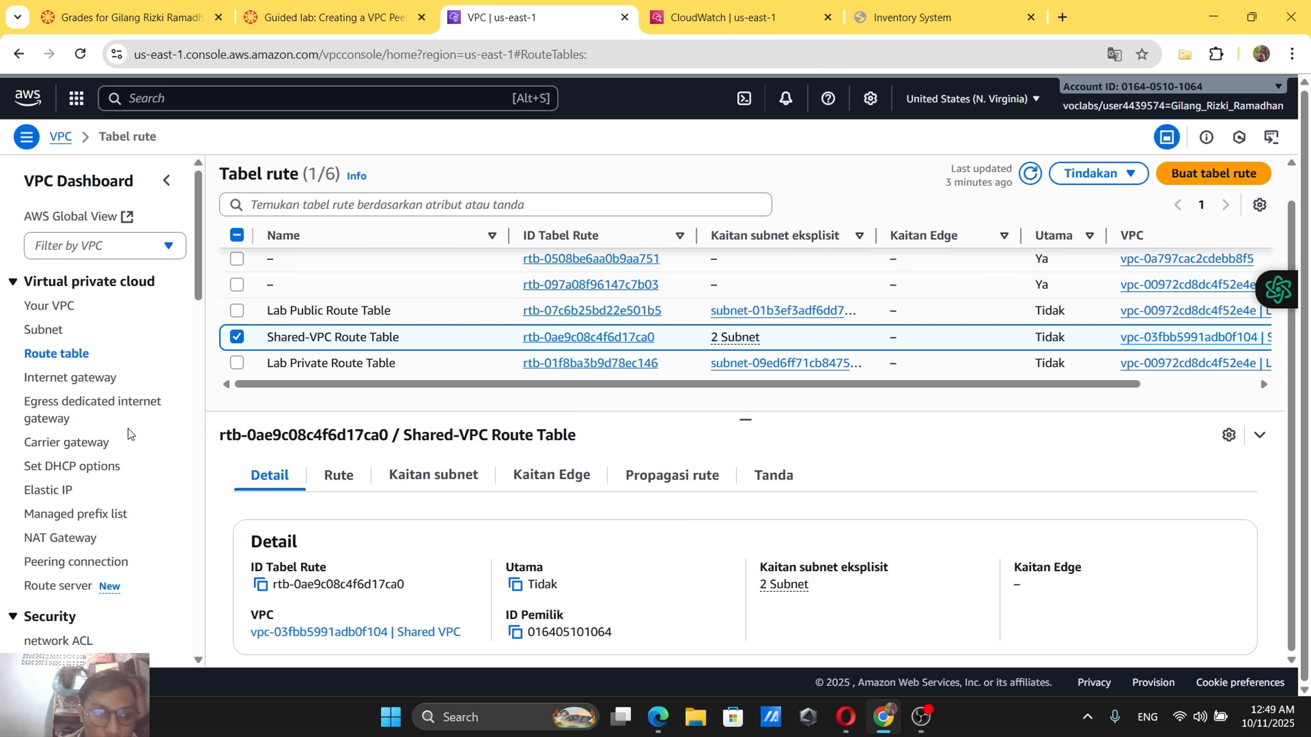
pyautogui.scroll(-2, 90, 495)
pyautogui.click(86, 486)
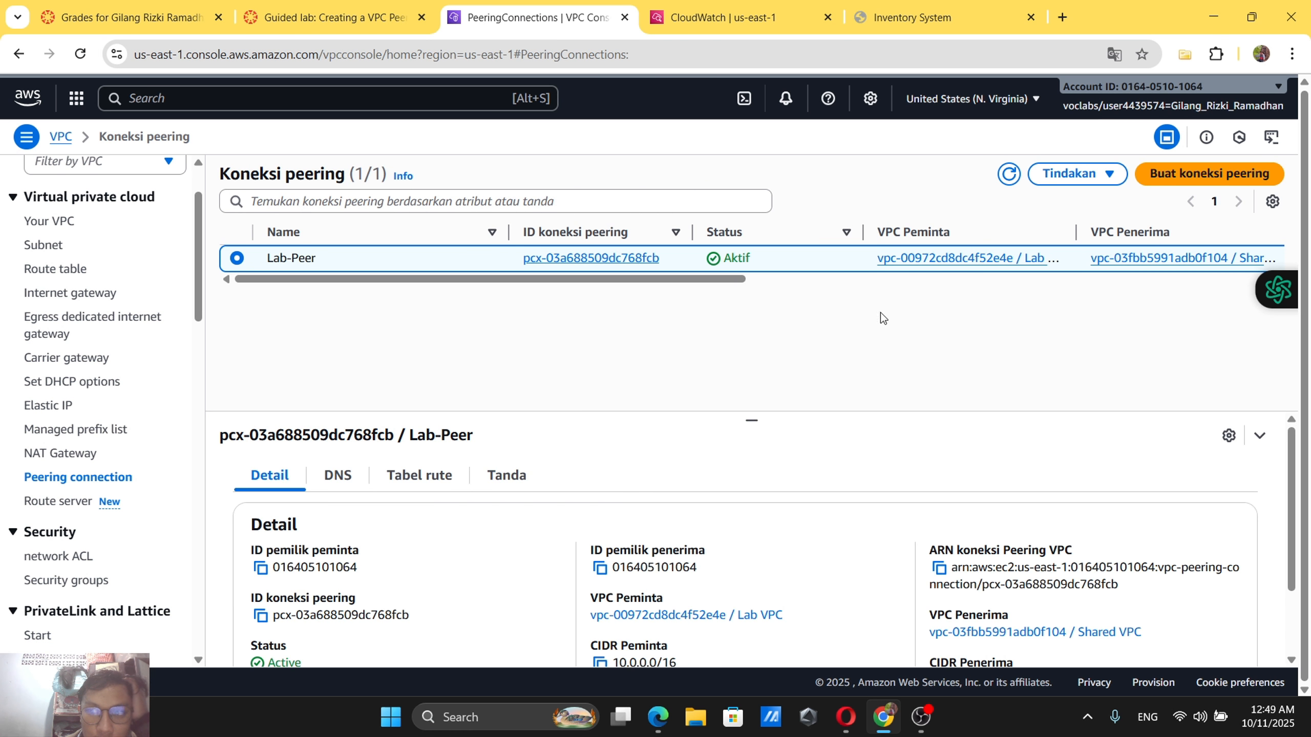
pyautogui.click(1071, 174)
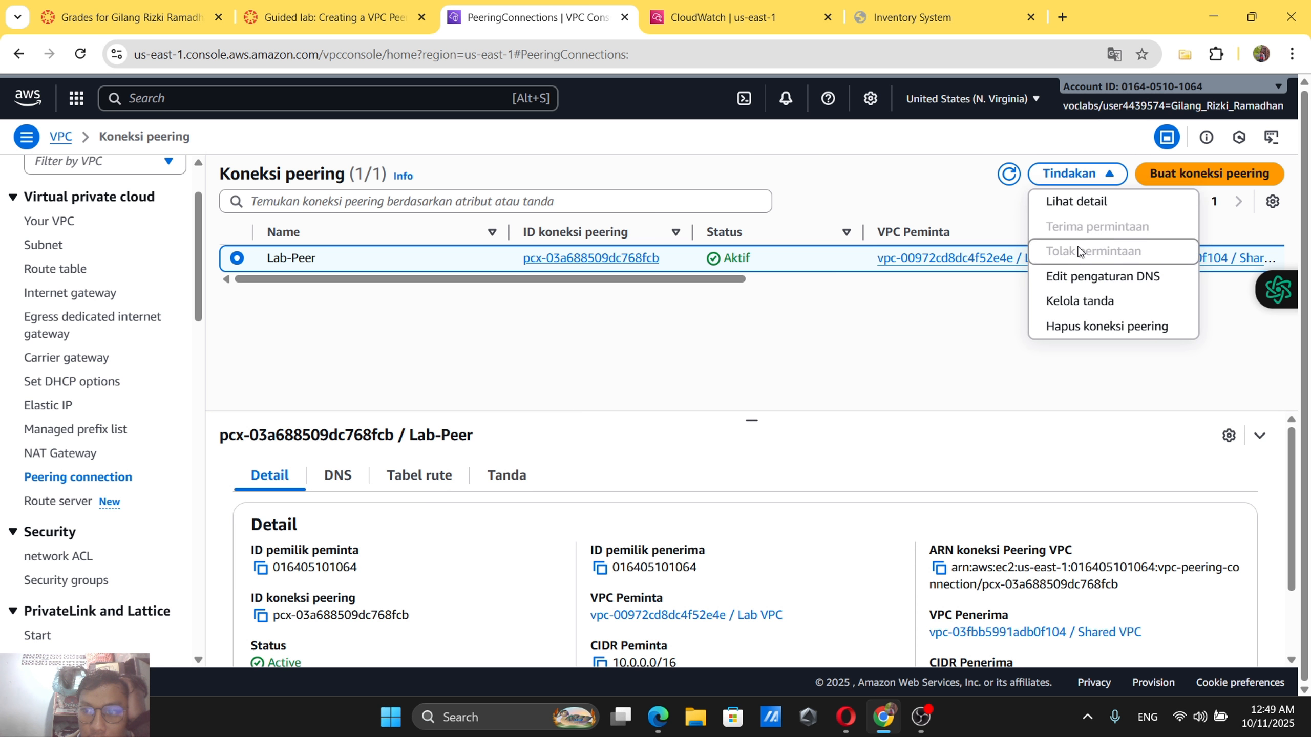
# Review the inventory application's data page and reread the Task 3 flow log instructions in the lab guide.
pyautogui.click(892, 7)
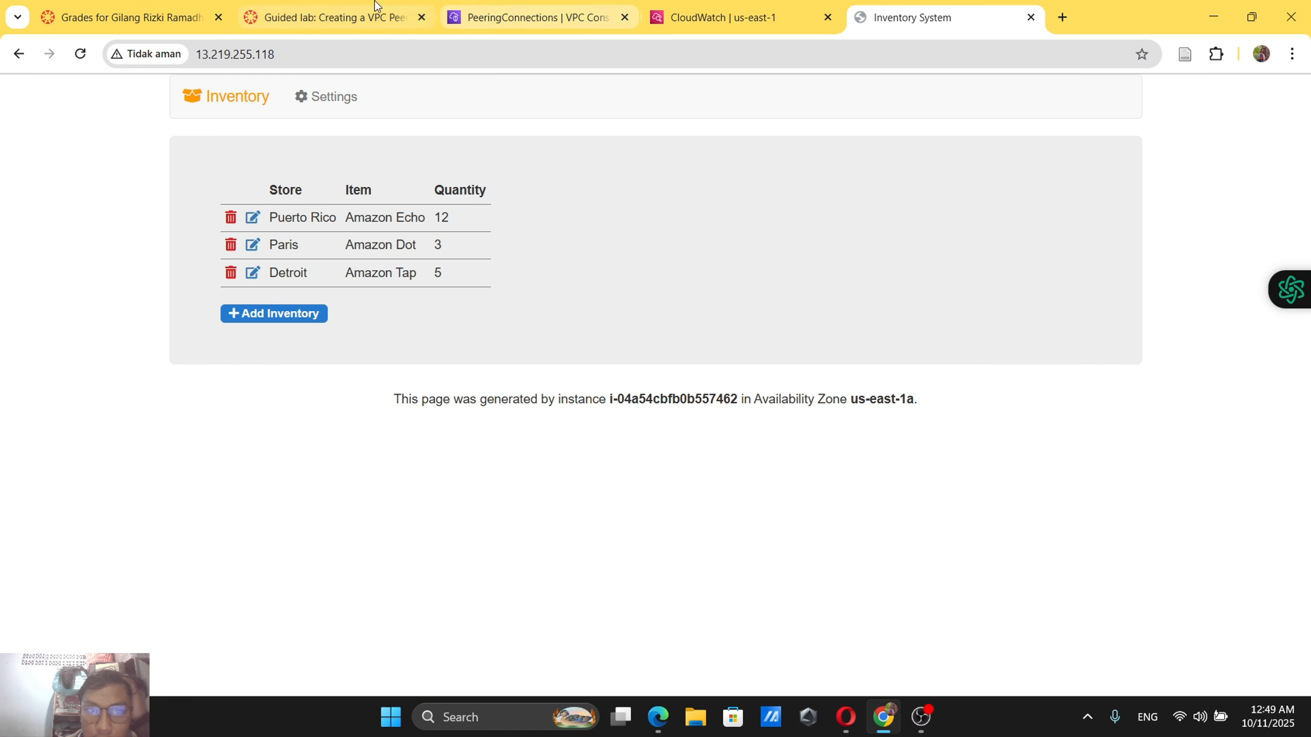
pyautogui.click(335, 6)
pyautogui.scroll(-1, 512, 331)
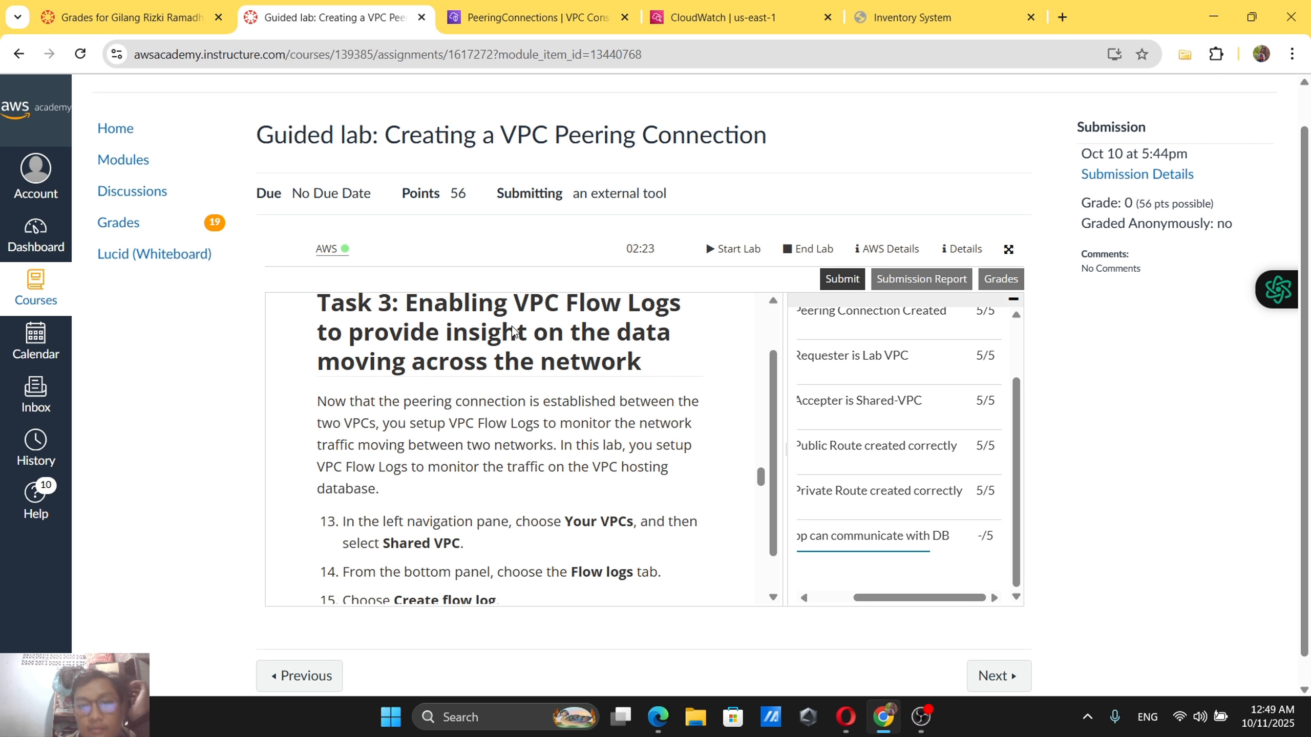
pyautogui.scroll(-1, 512, 330)
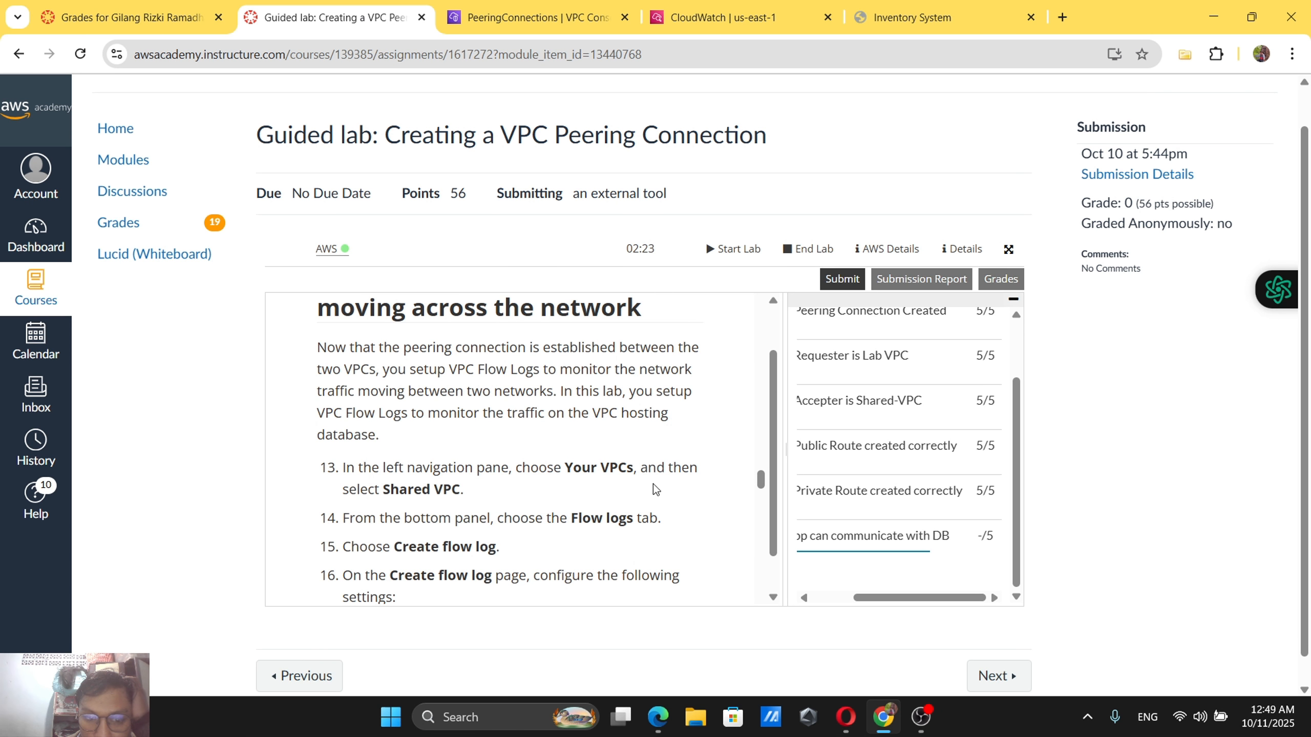
# Submit the lab work for grading and confirm the submission.
pyautogui.scroll(-2, 654, 484)
pyautogui.scroll(-2, 653, 484)
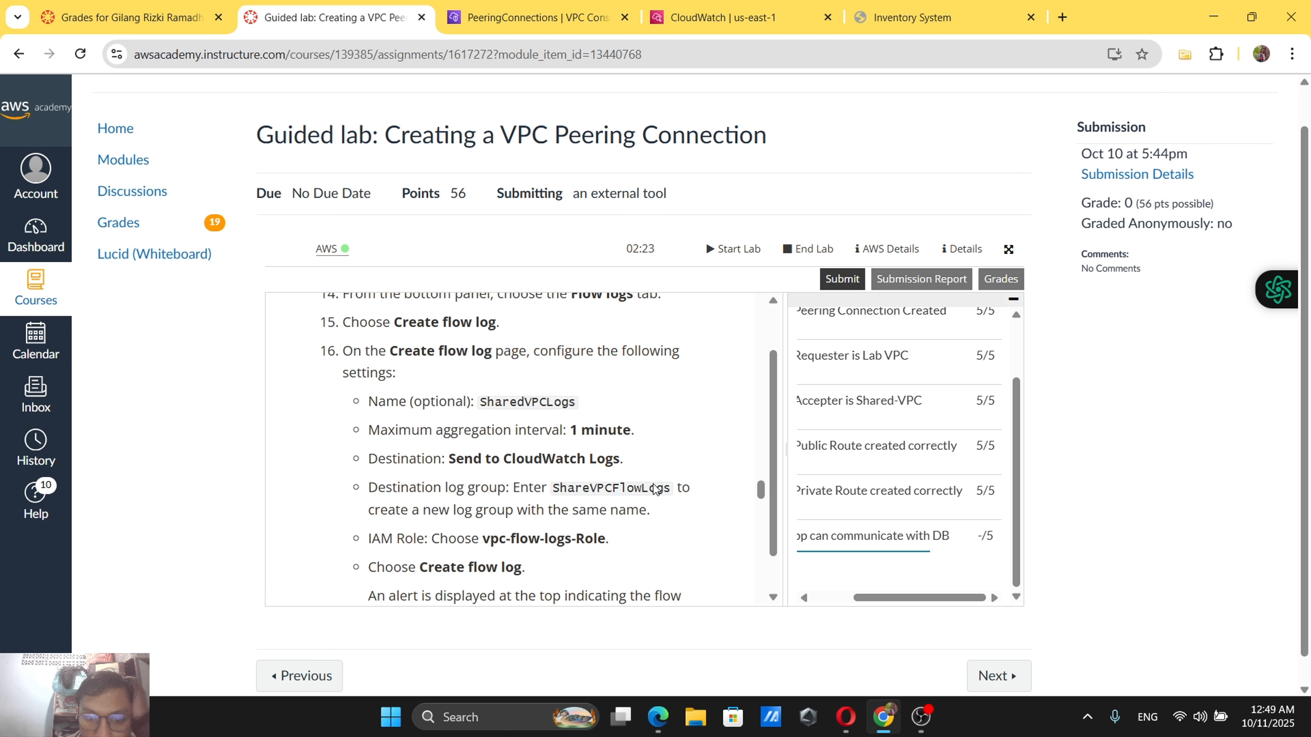
pyautogui.scroll(-8, 654, 488)
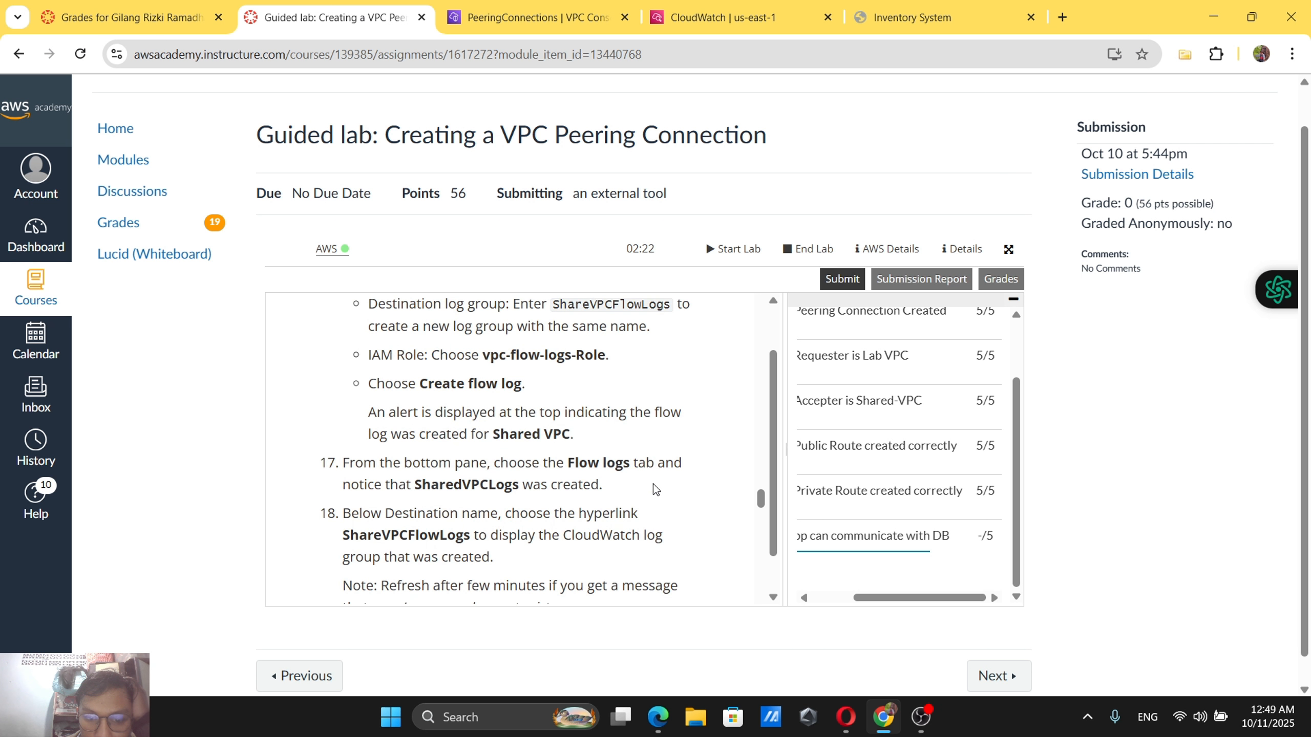
pyautogui.click(831, 289)
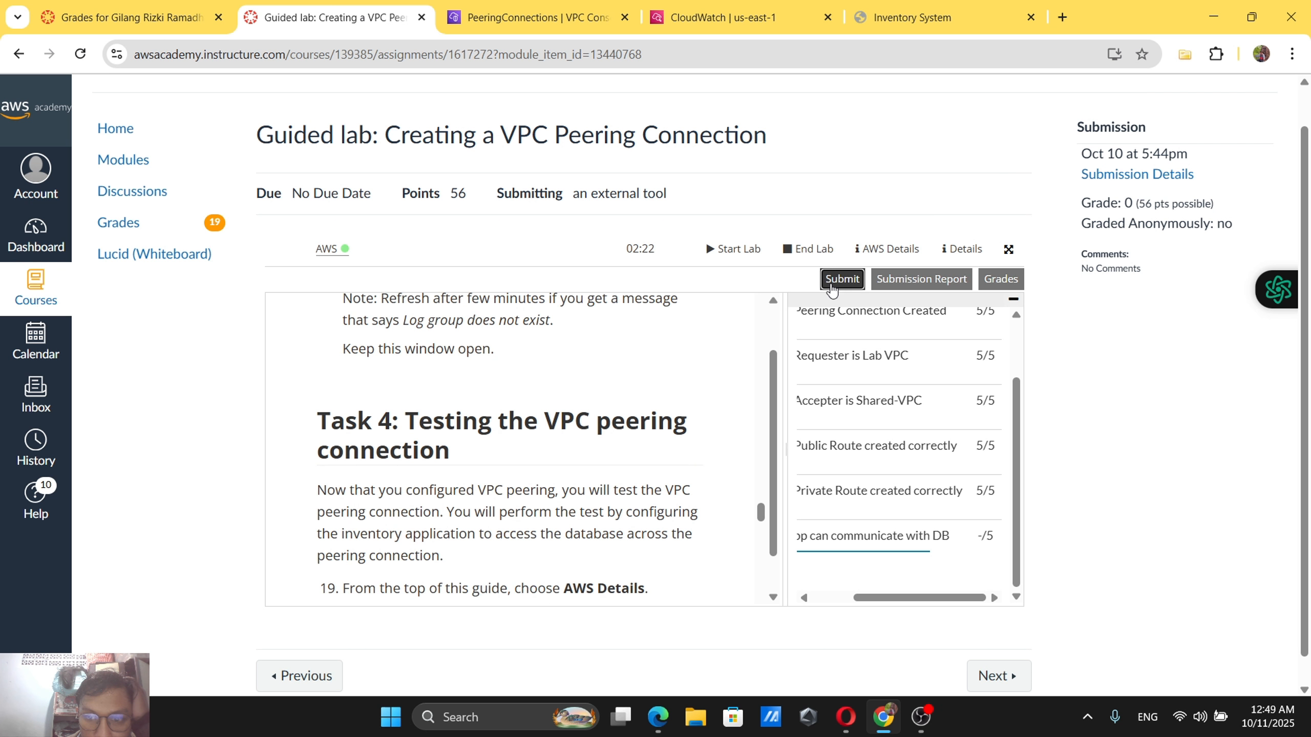
pyautogui.click(815, 343)
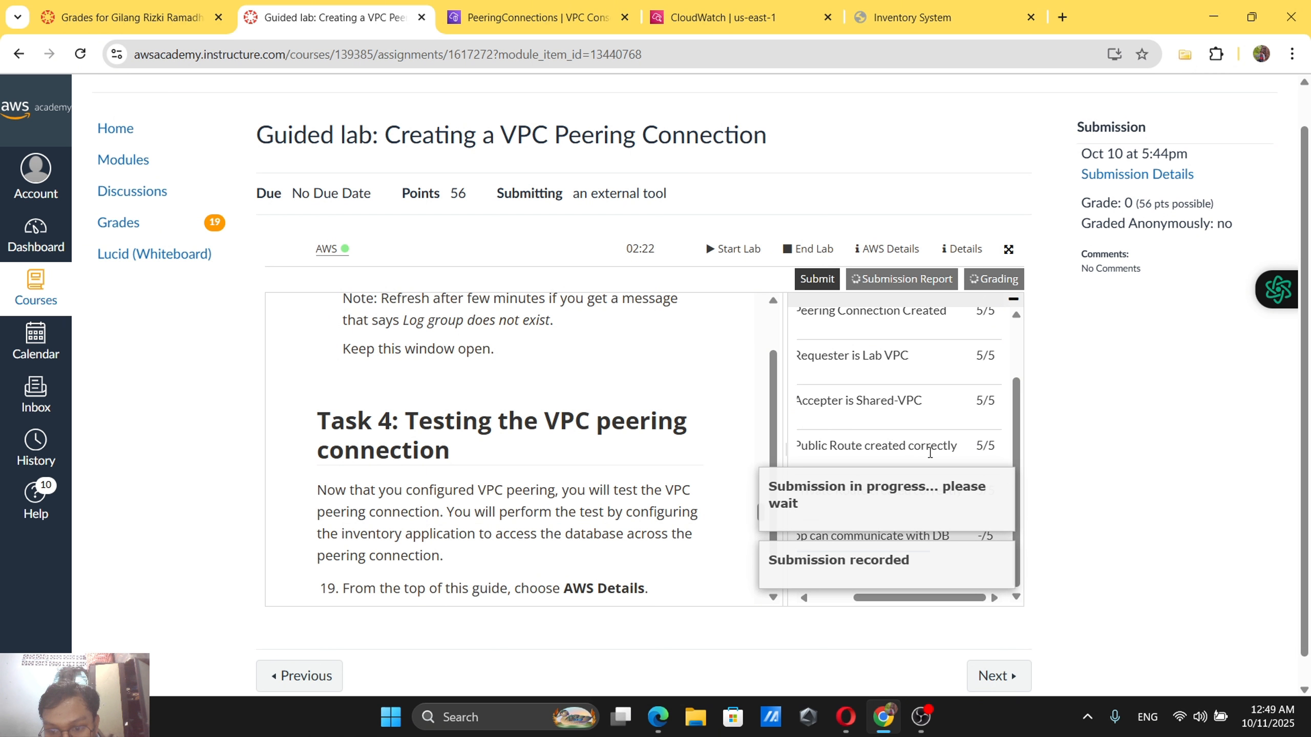
# Reread the lab guide from Task 4 through the conclusion and submission instructions while the grading runs.
pyautogui.scroll(1, 918, 412)
pyautogui.hscroll(-1, 919, 412)
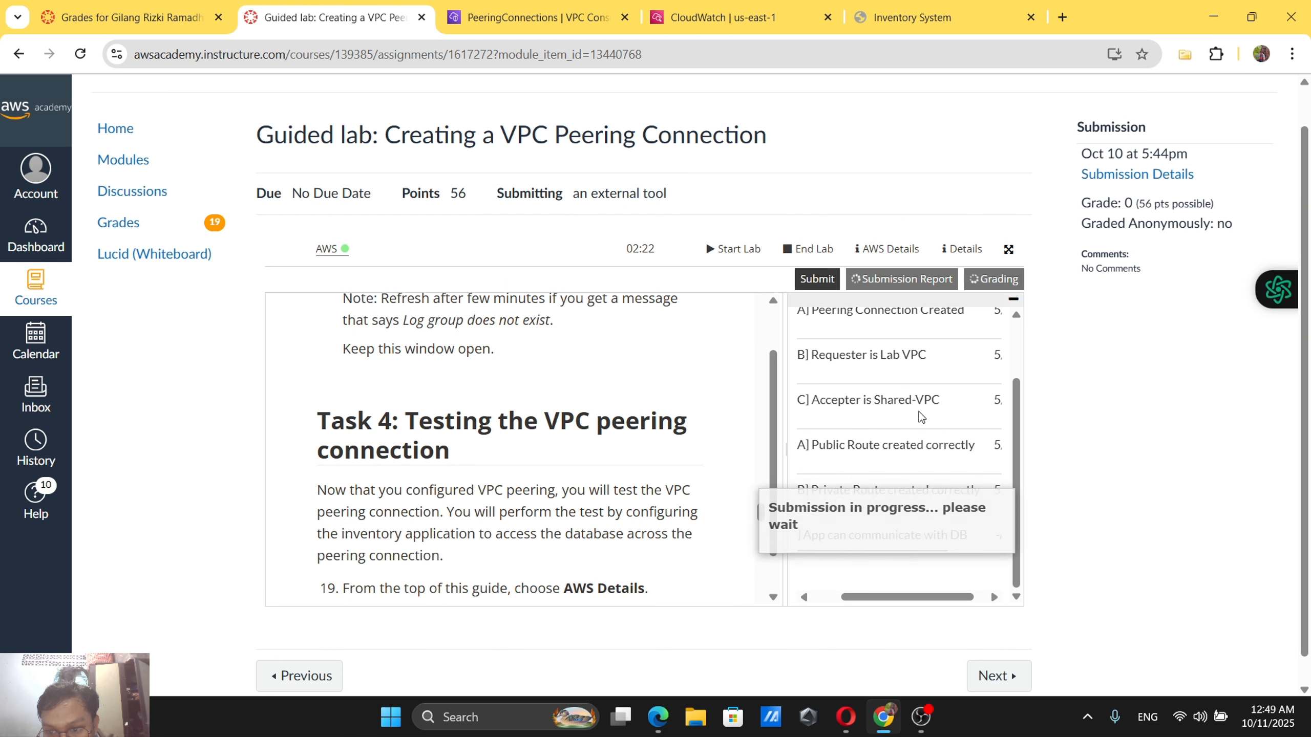
pyautogui.scroll(-6, 645, 457)
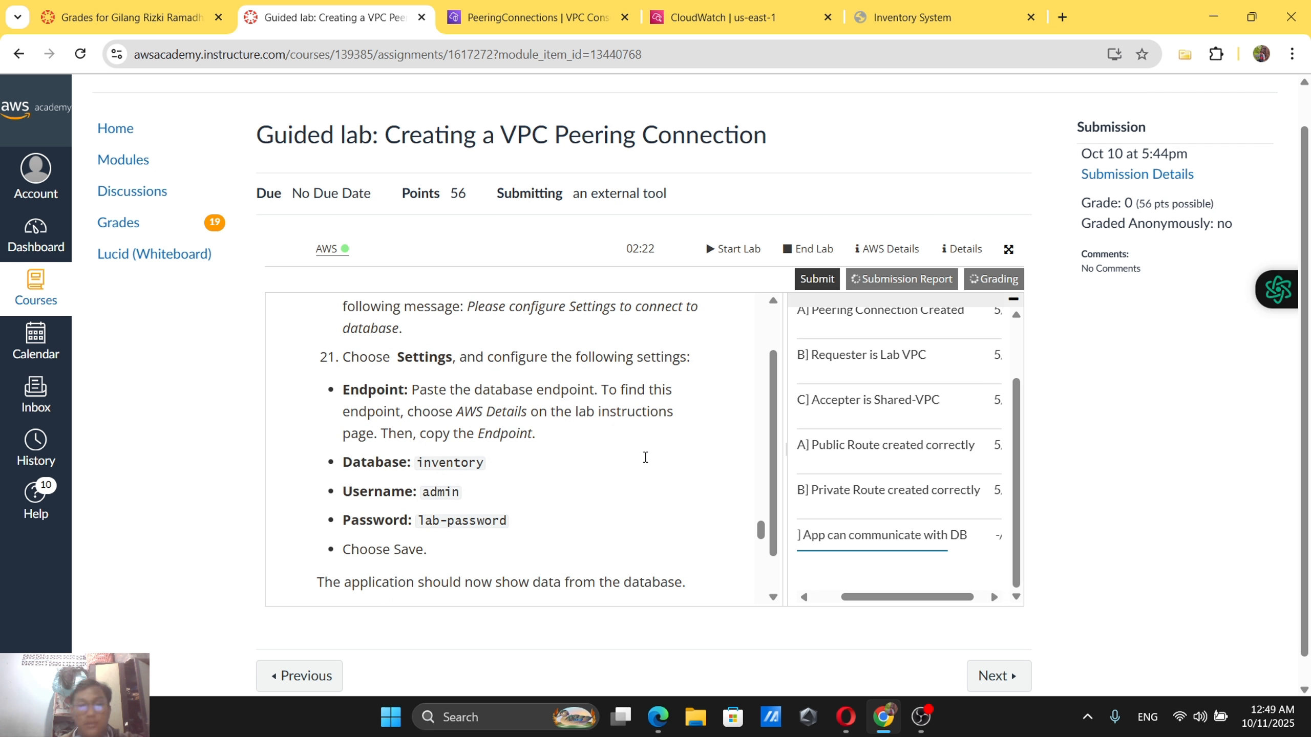
pyautogui.scroll(-5, 645, 456)
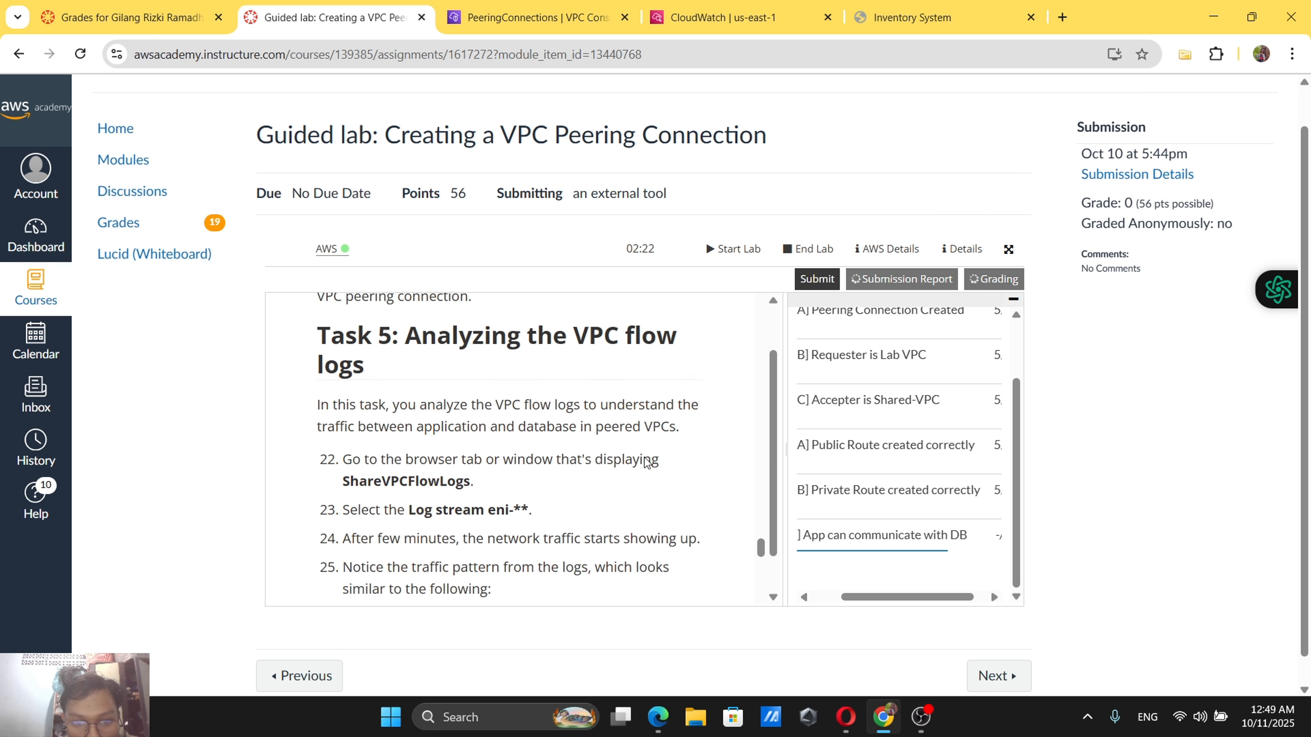
pyautogui.scroll(6, 646, 461)
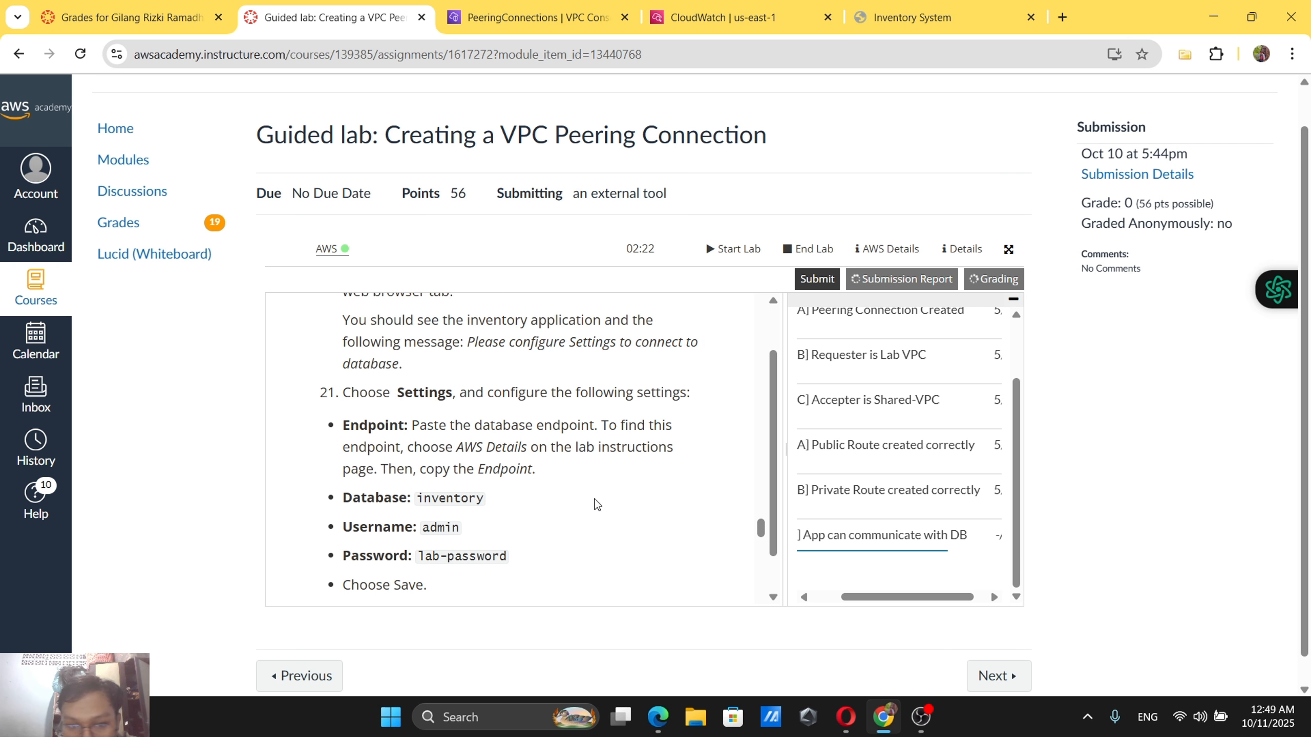
pyautogui.scroll(2, 596, 501)
pyautogui.scroll(-8, 596, 503)
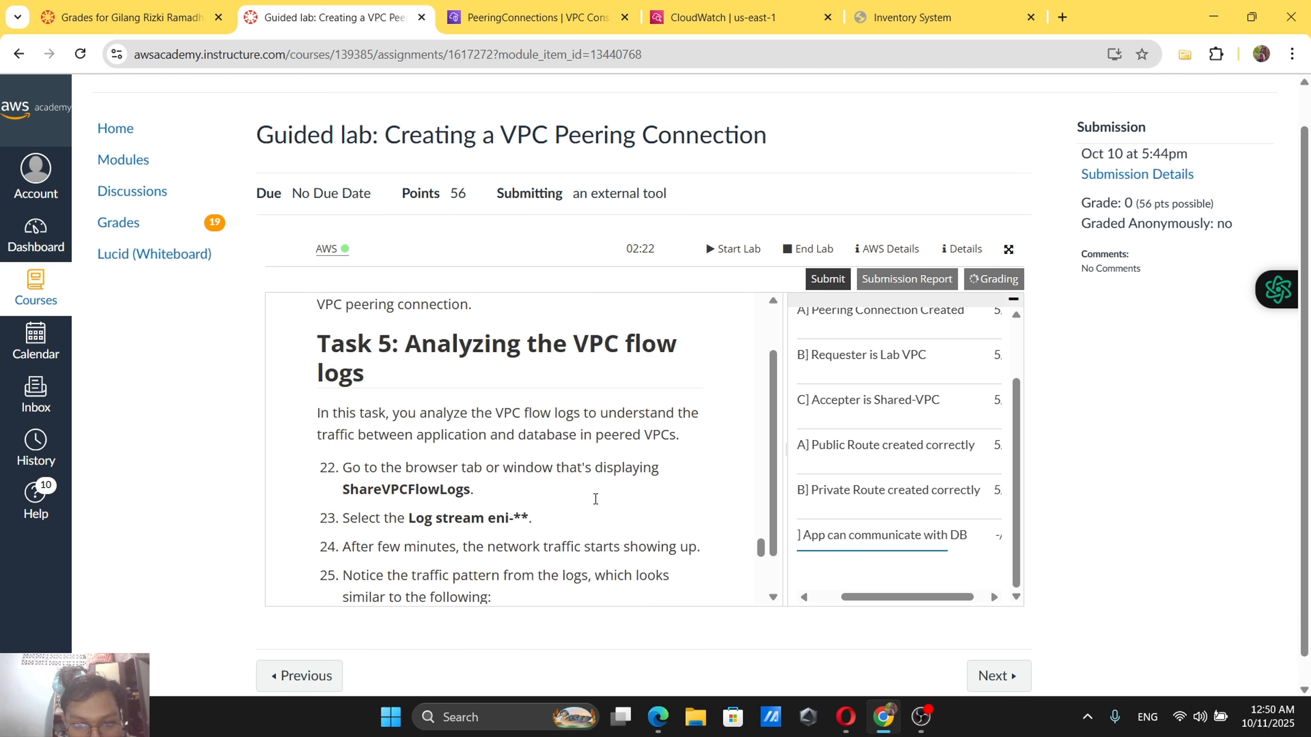
pyautogui.hscroll(1, 927, 534)
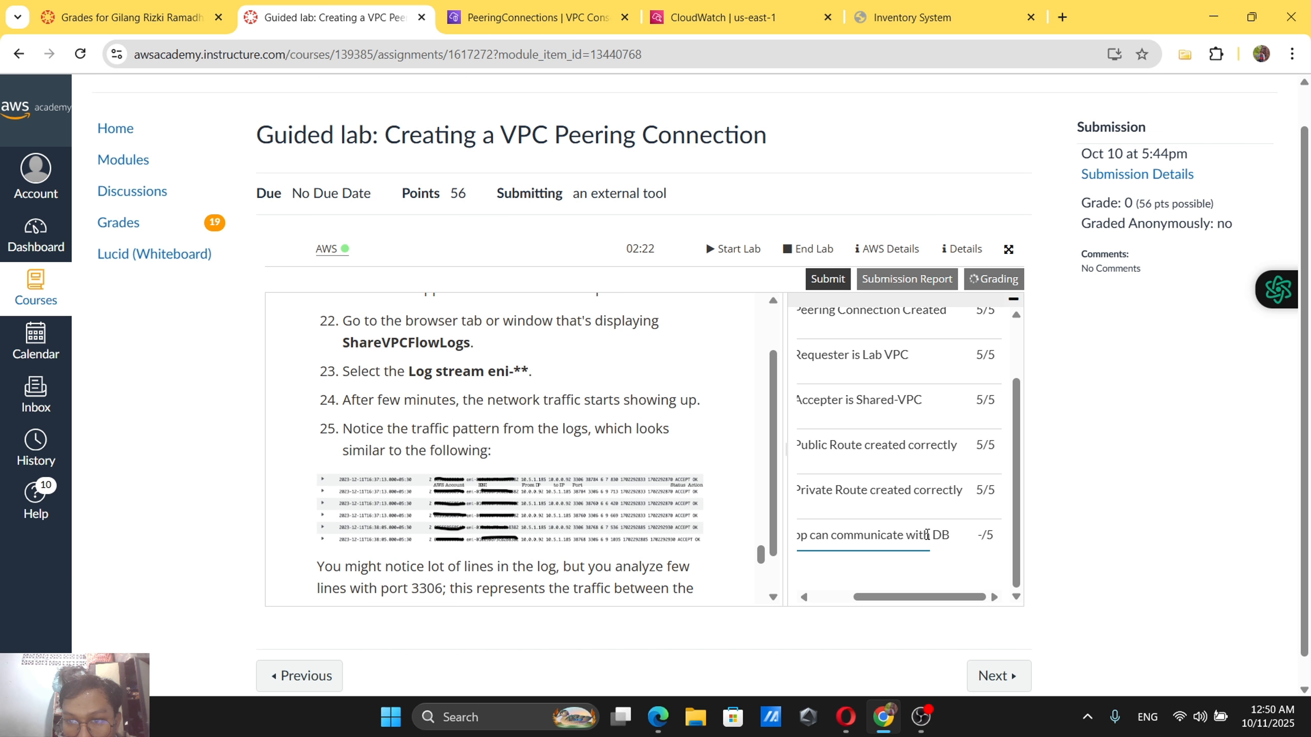
pyautogui.scroll(-10, 541, 491)
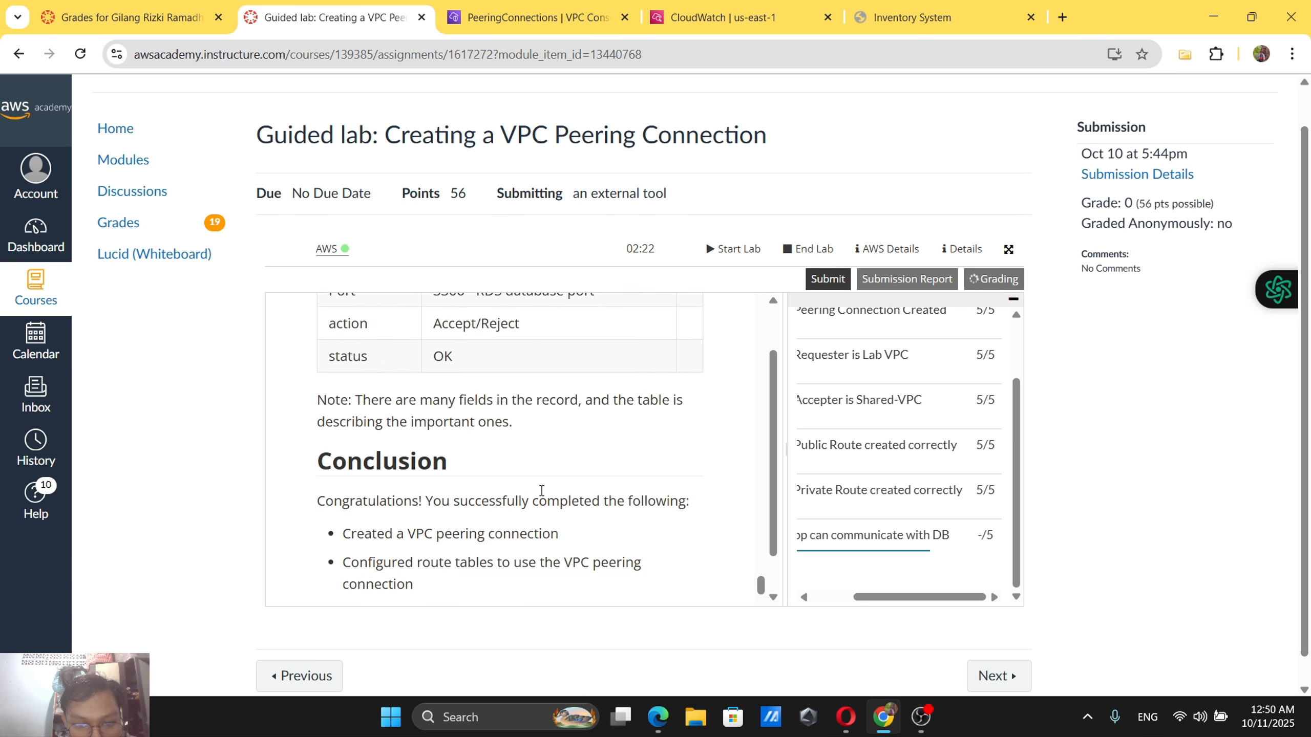
pyautogui.scroll(-3, 541, 491)
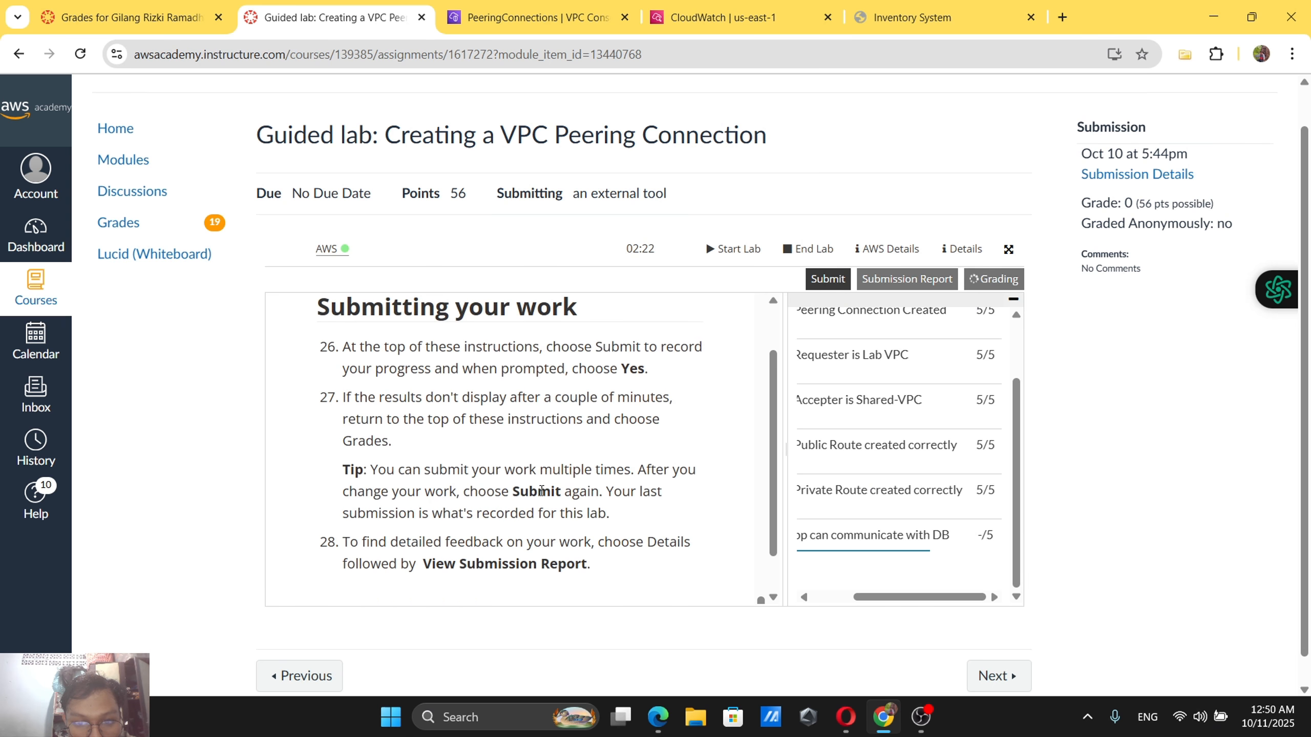
pyautogui.scroll(5, 542, 491)
pyautogui.scroll(3, 541, 491)
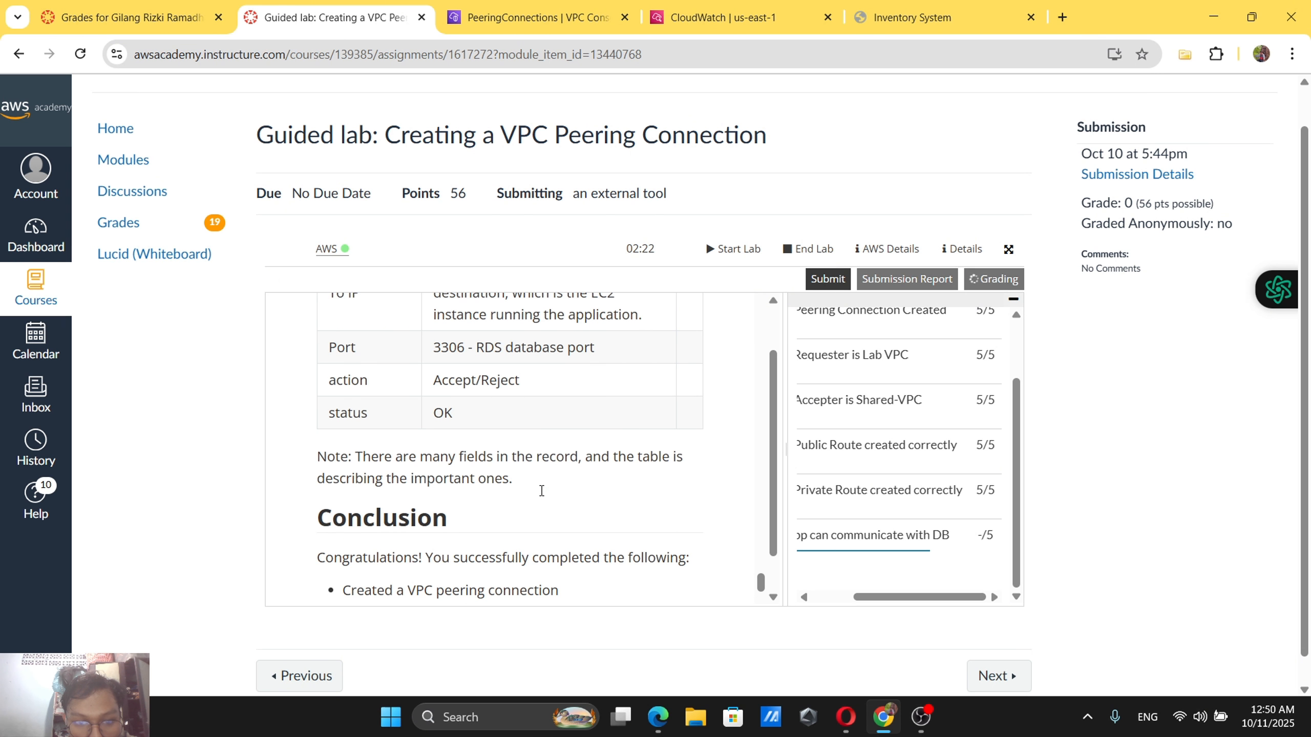
pyautogui.scroll(-3, 541, 491)
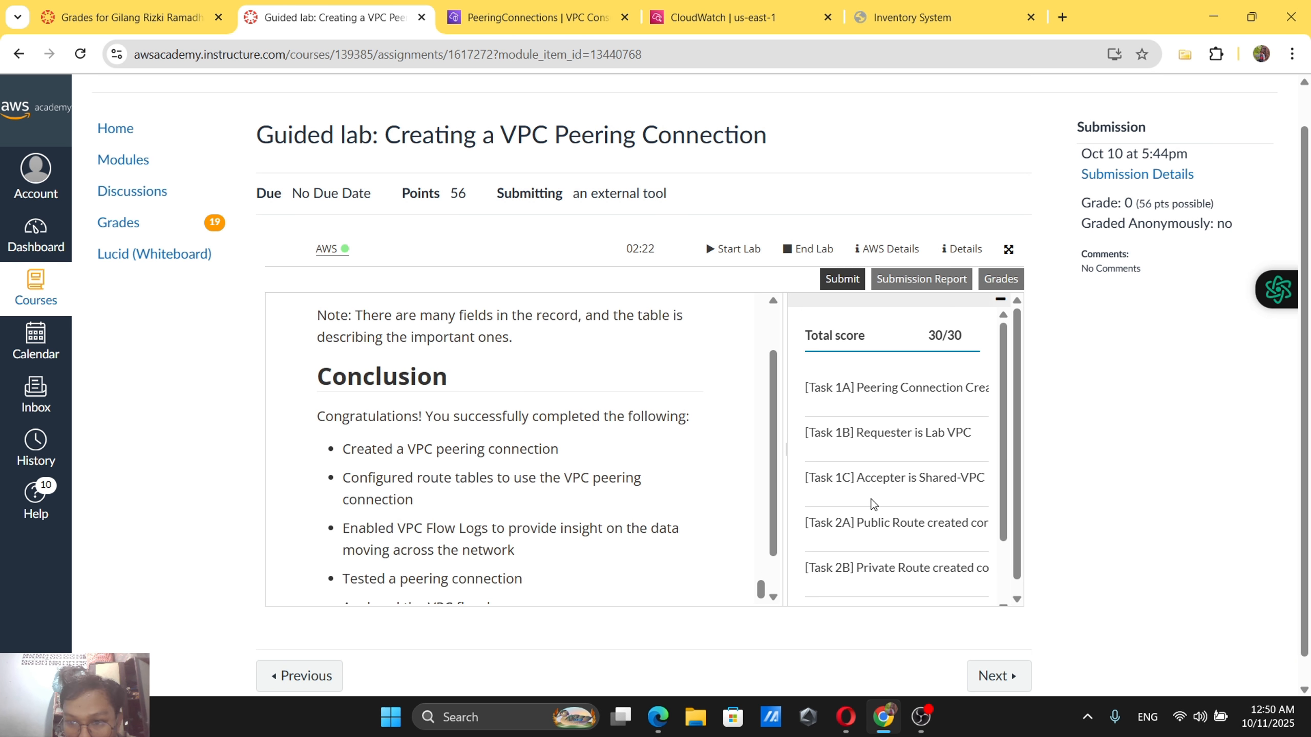
# Review the total score and the score of each task item in the grading results.
pyautogui.hscroll(3, 872, 503)
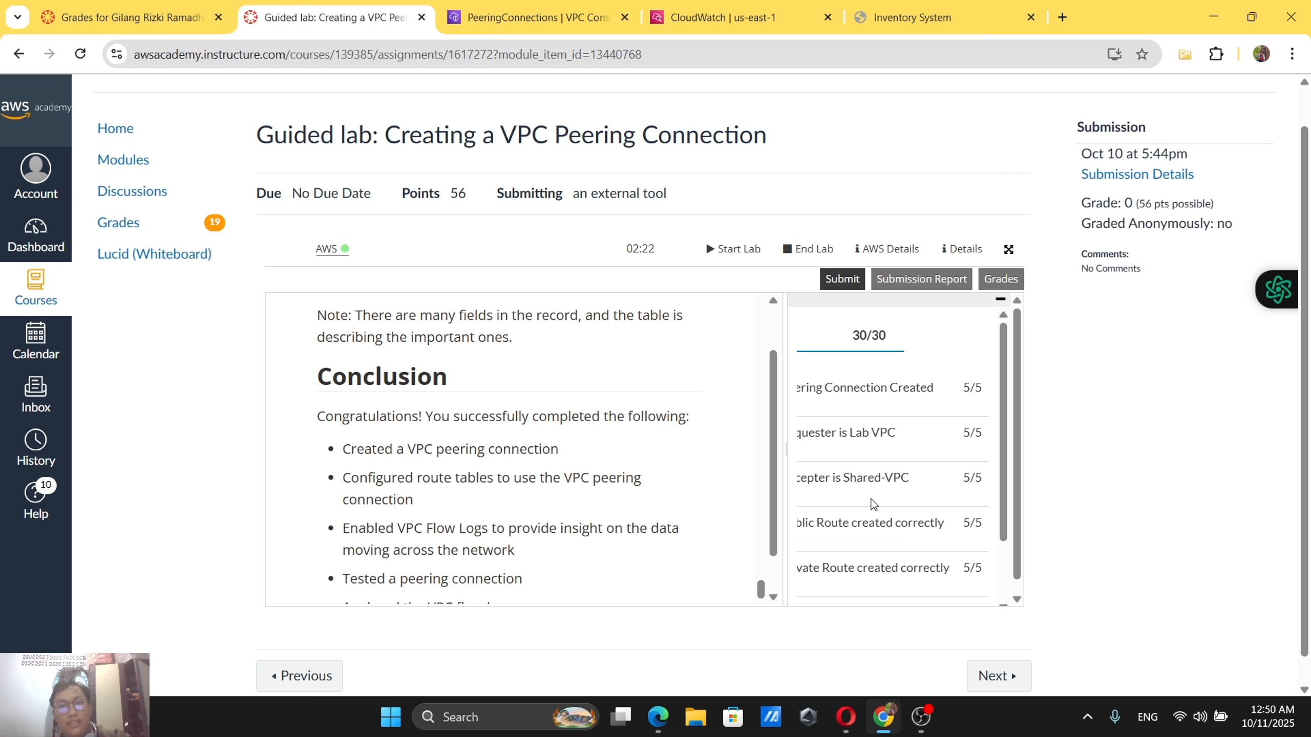
pyautogui.hscroll(-3, 872, 504)
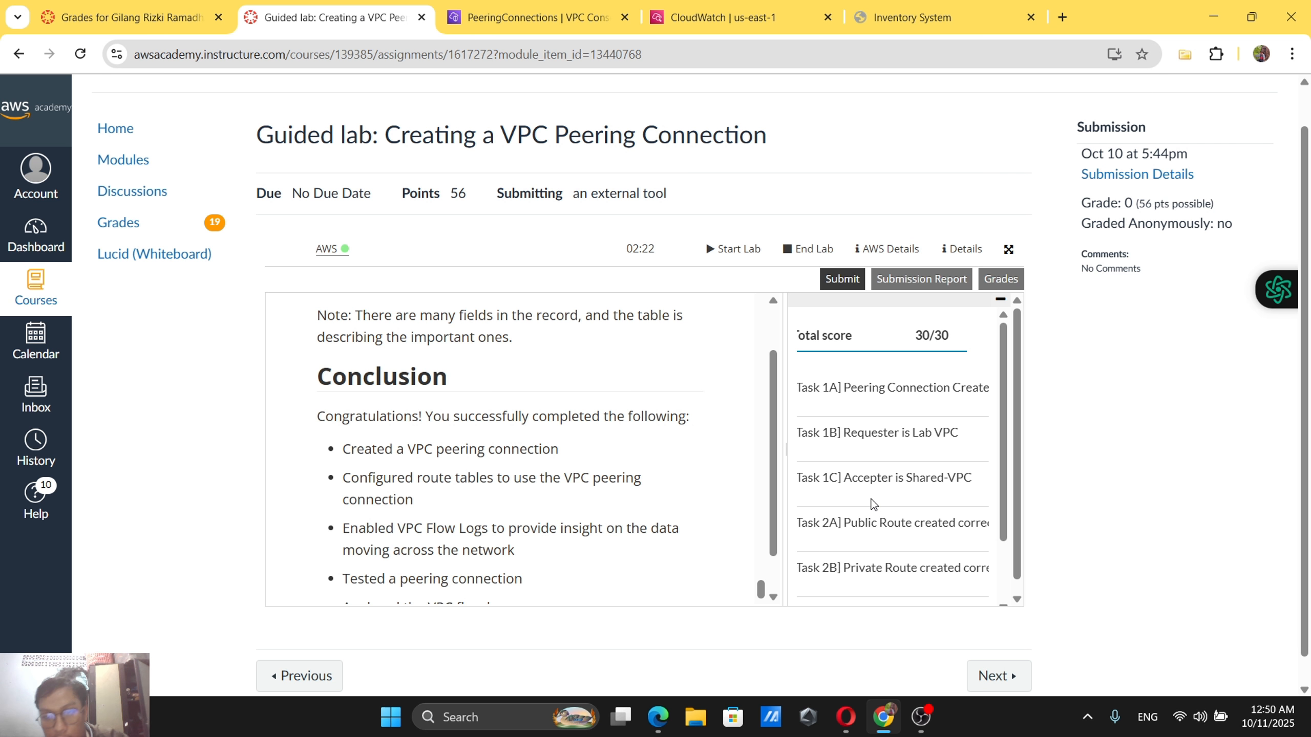
pyautogui.hscroll(-1, 894, 468)
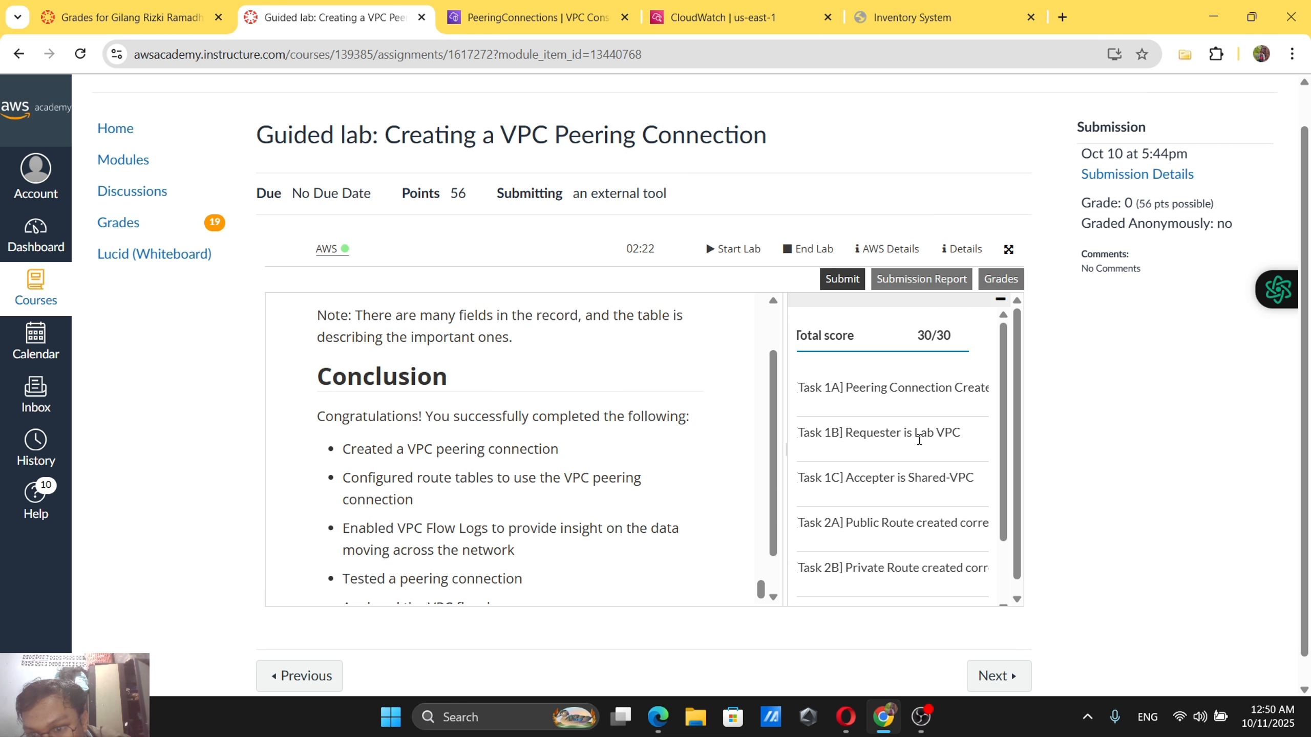
pyautogui.hscroll(1, 920, 440)
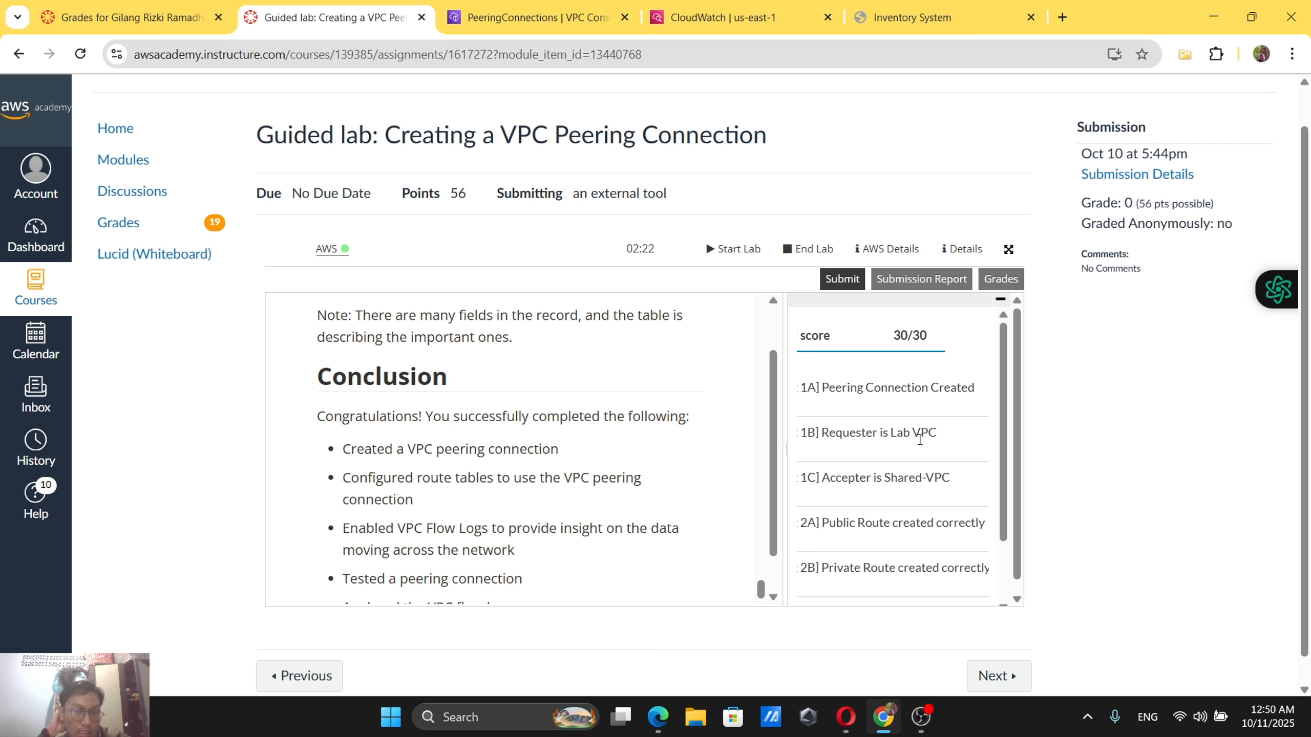
pyautogui.hscroll(1, 920, 439)
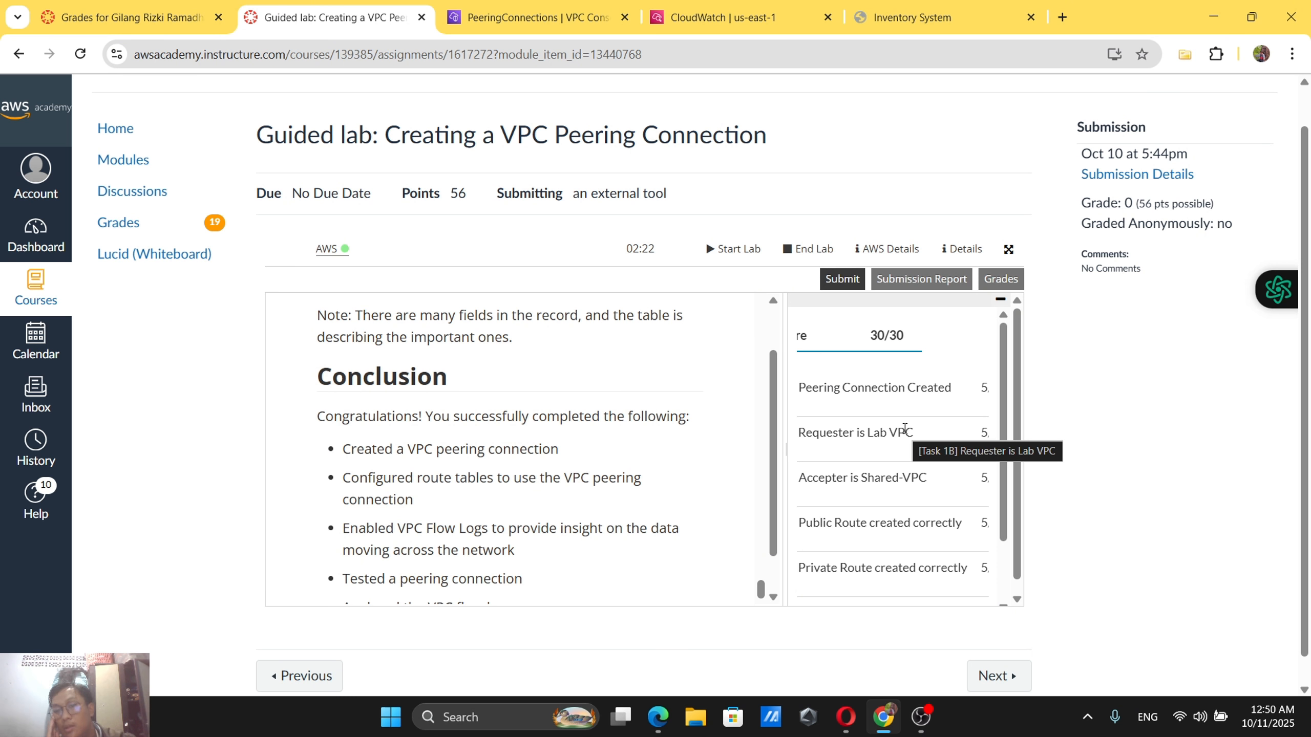
pyautogui.hscroll(1, 905, 429)
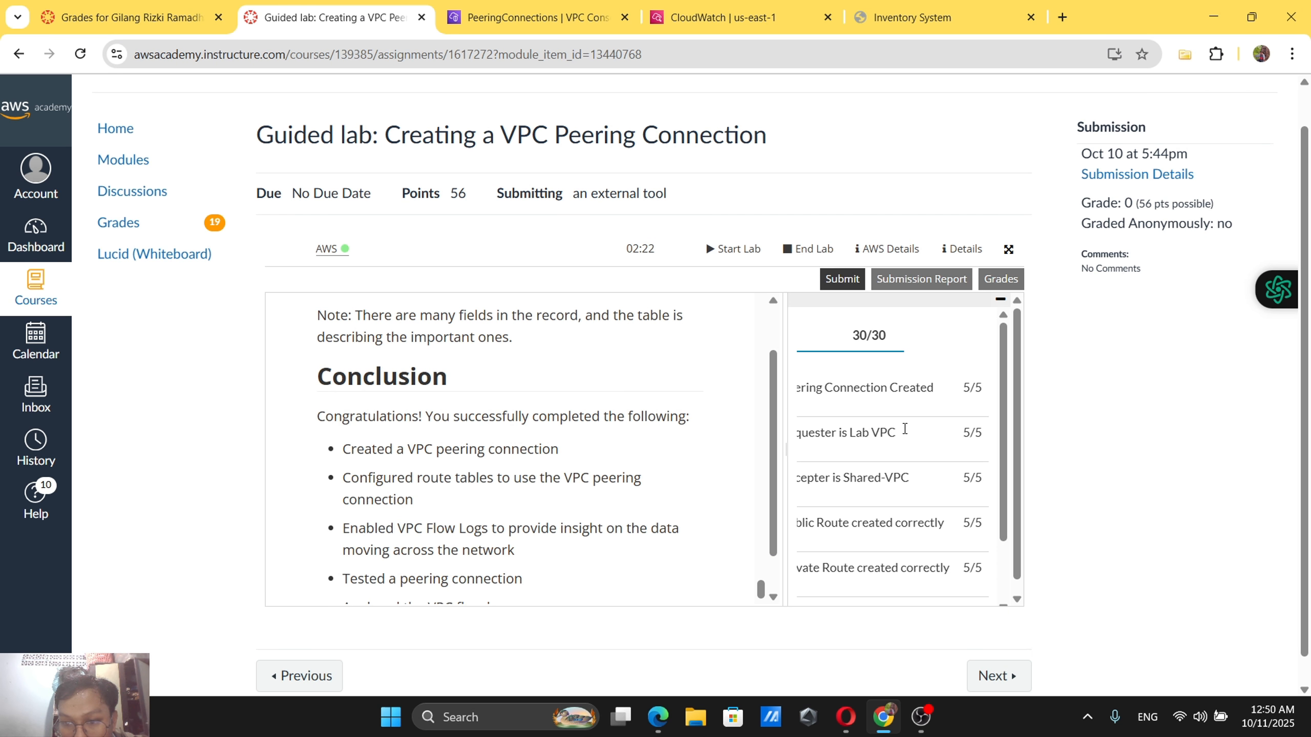
# Reread the route table configuration in Task 2 and the peering request acceptance in Task 1 of the lab guide.
pyautogui.scroll(20, 634, 482)
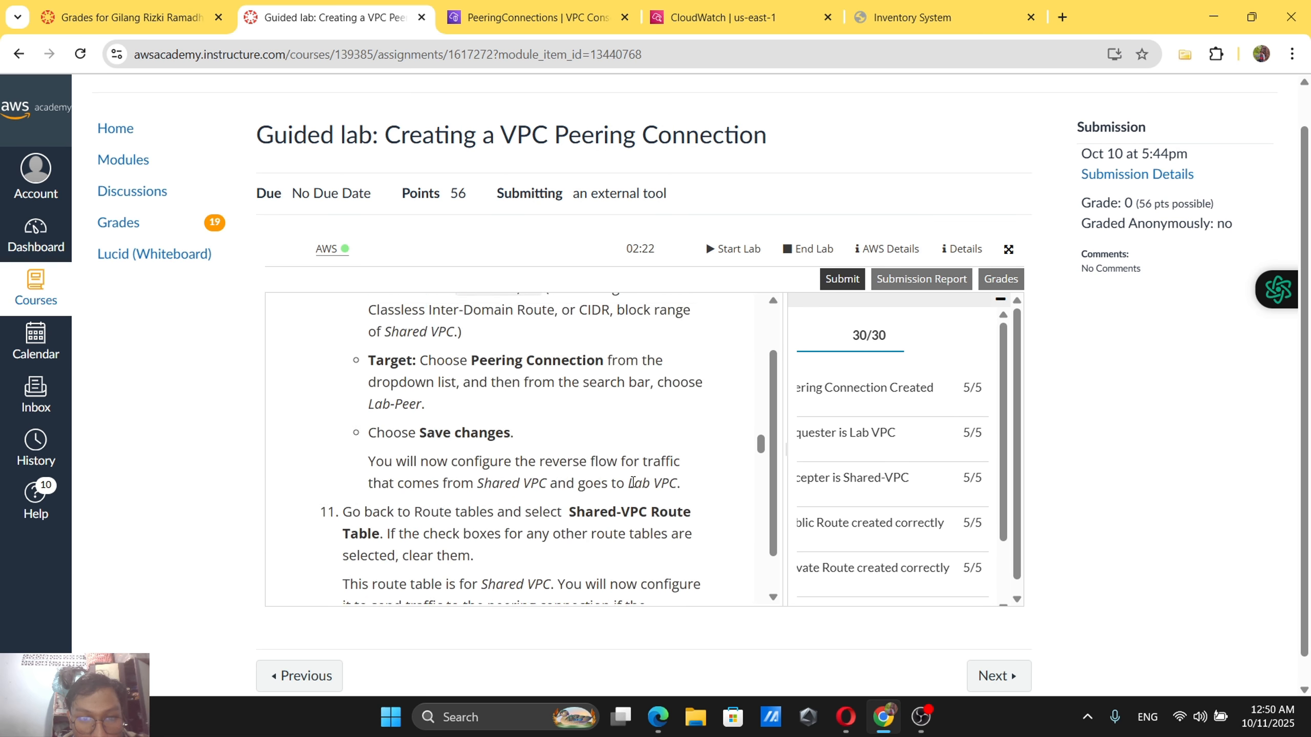
pyautogui.scroll(4, 633, 482)
pyautogui.scroll(-9, 633, 482)
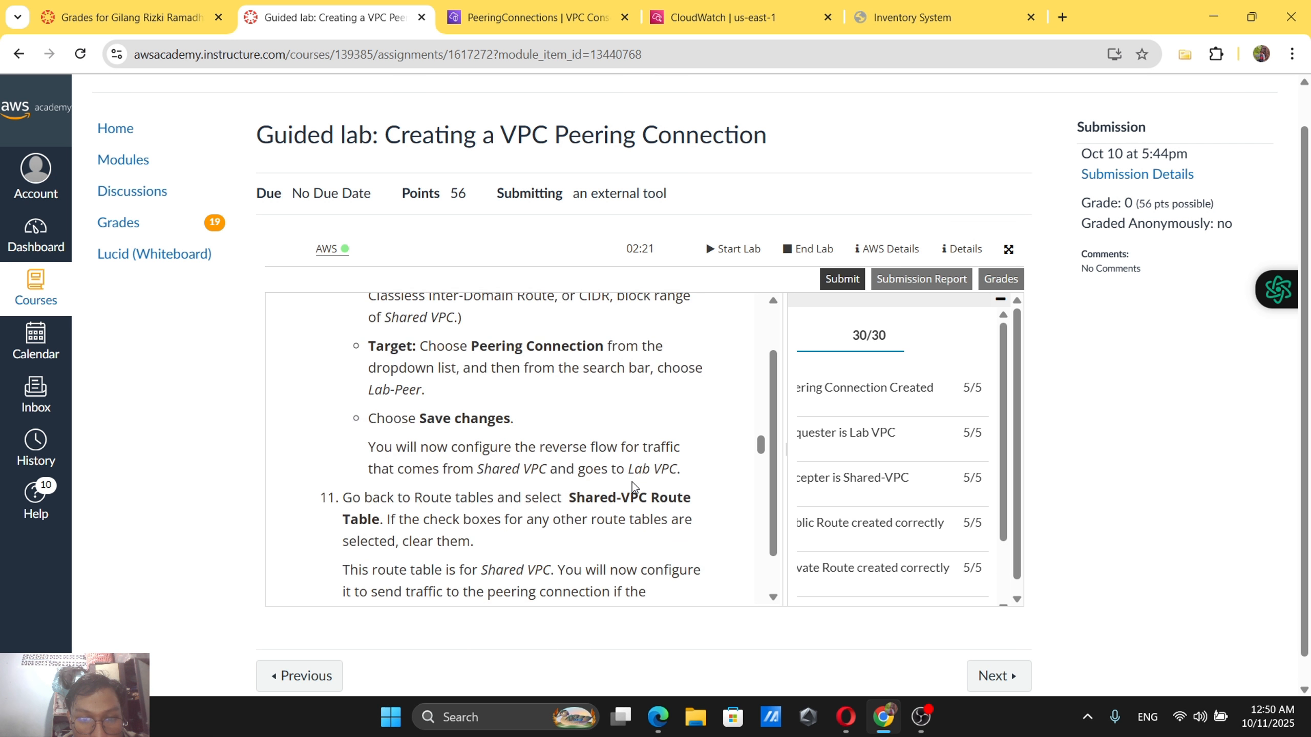
pyautogui.scroll(-7, 632, 482)
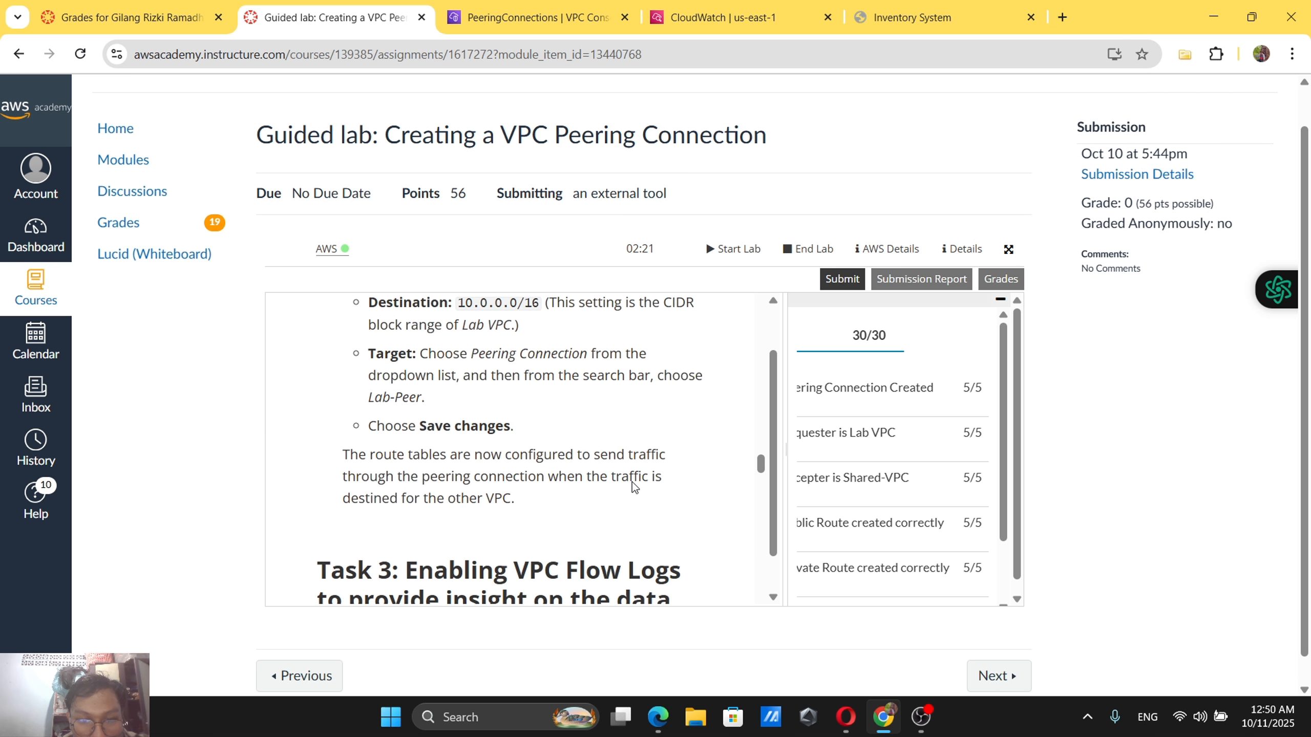
pyautogui.scroll(10, 633, 483)
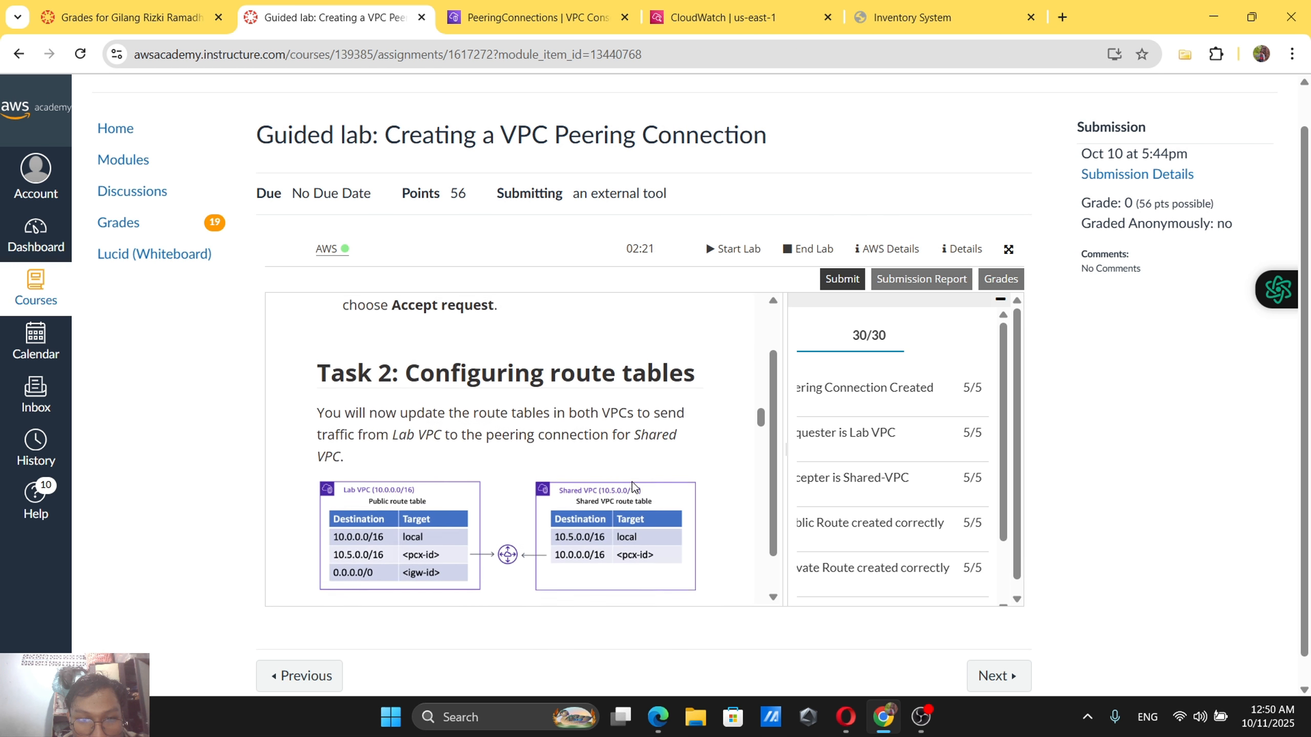
pyautogui.scroll(1, 632, 481)
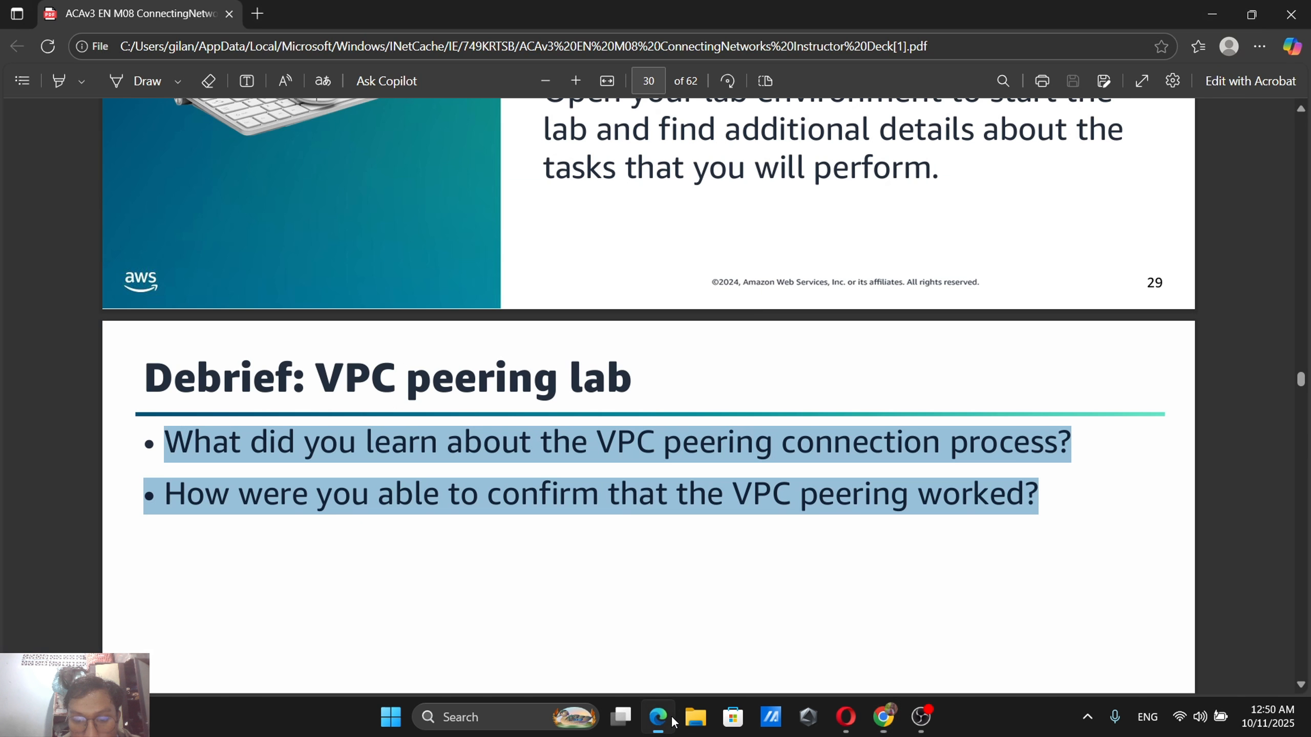
# Read the VPC peering lab debrief questions in the Edge PDF, clearing the text highlight, and review the inventory application's data in Chrome.
pyautogui.click(658, 717)
pyautogui.click(683, 578)
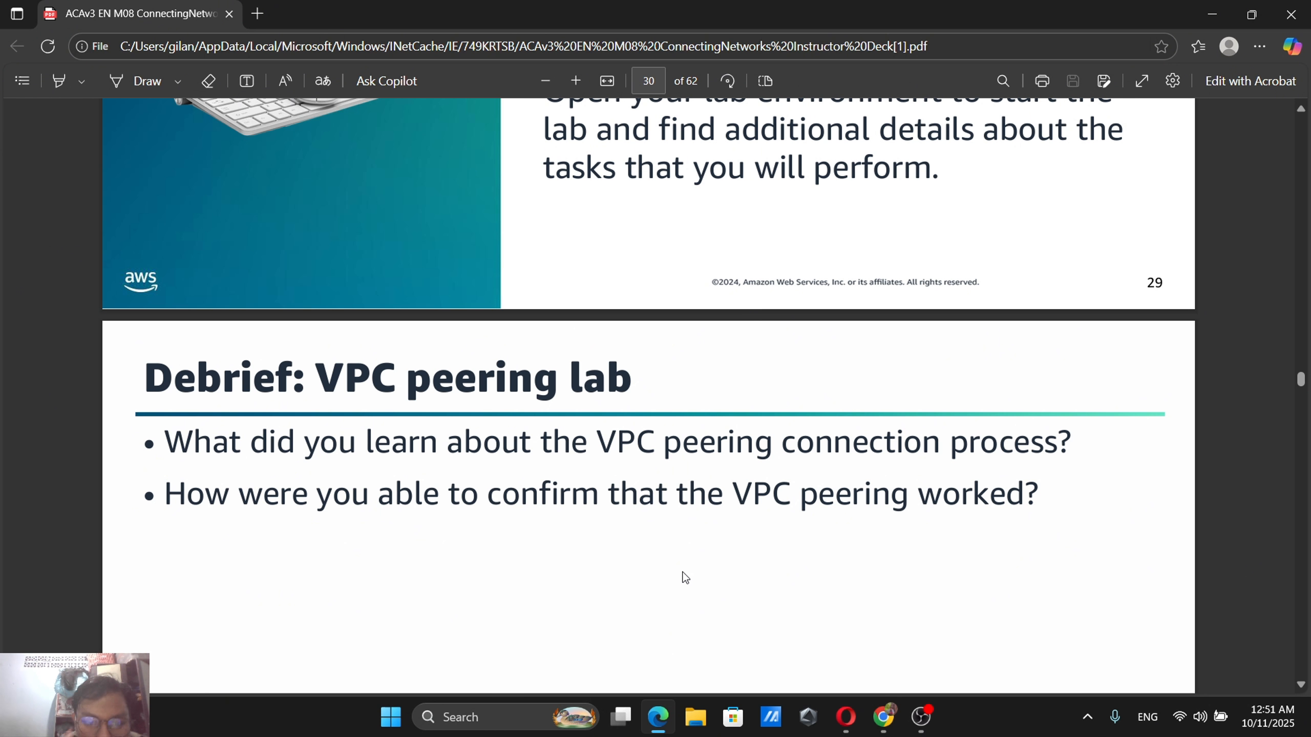
pyautogui.click(884, 715)
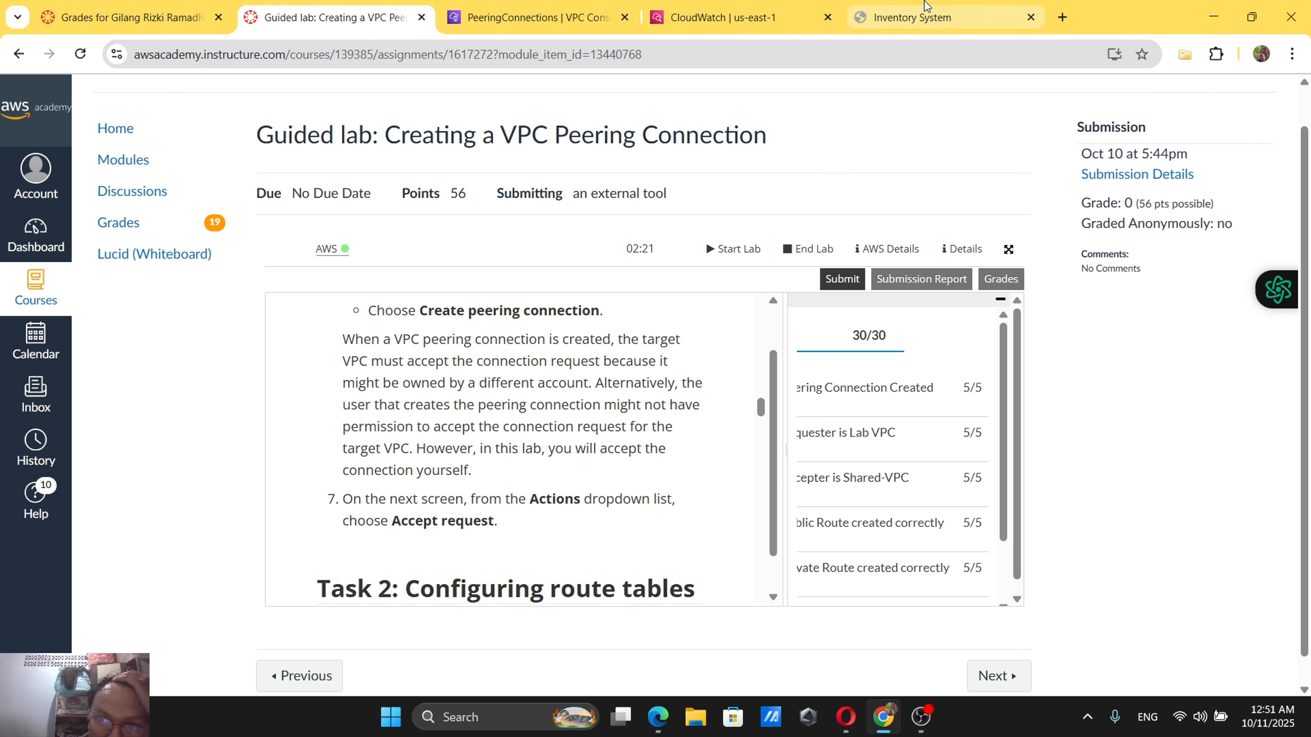
pyautogui.click(924, 15)
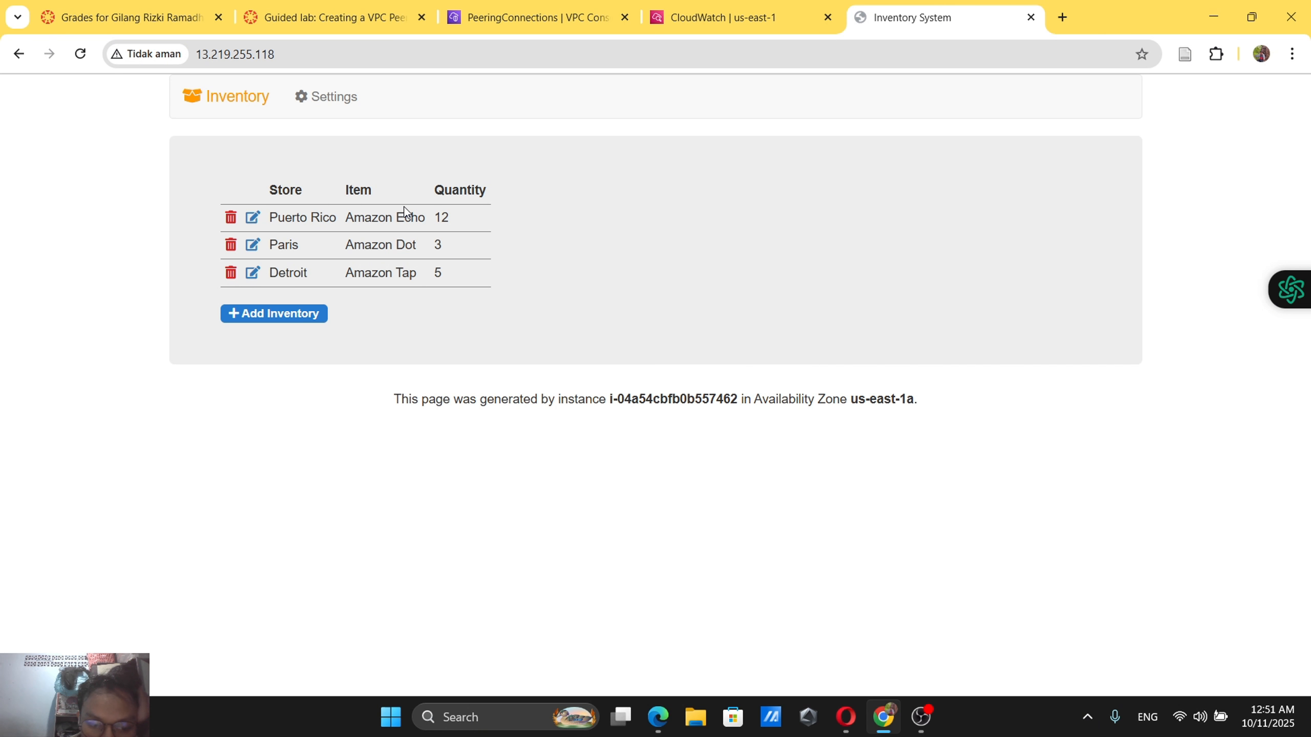
# Return to the VPC console and examine the route tables, including the selected Shared-VPC Route Table.
pyautogui.click(355, 6)
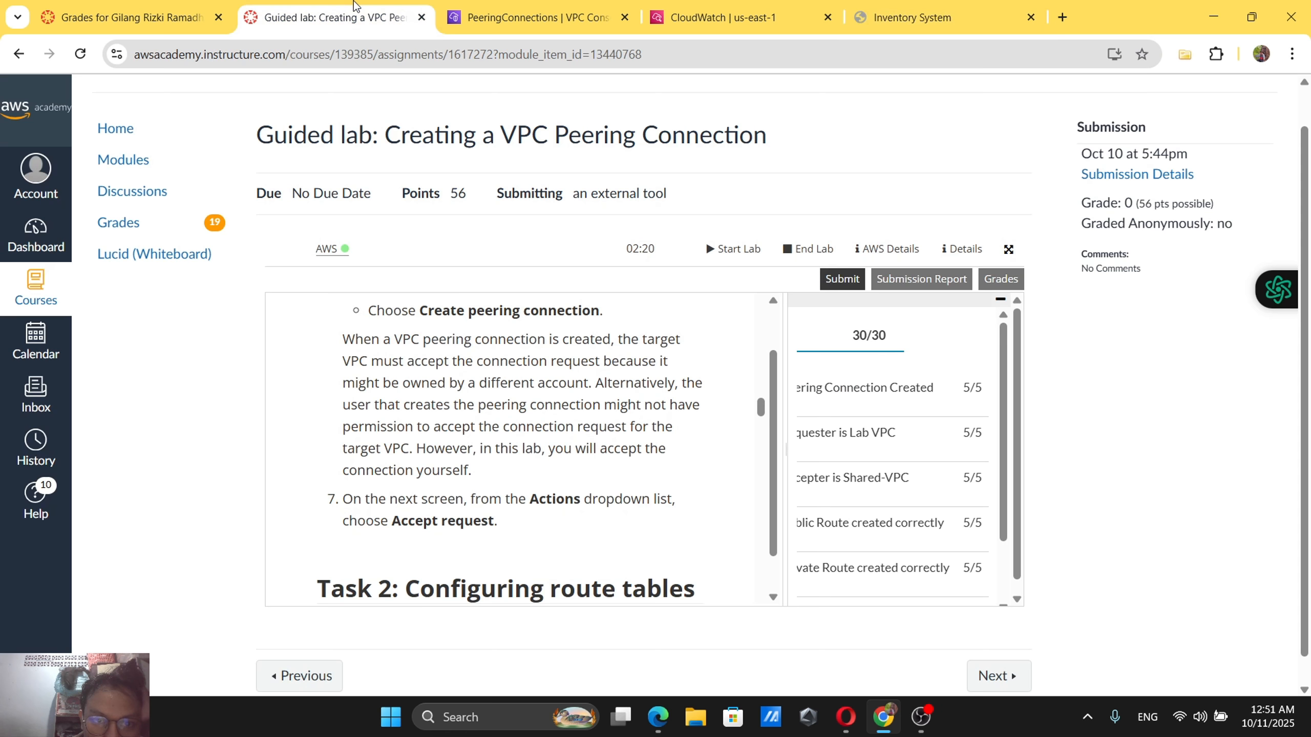
pyautogui.click(563, 11)
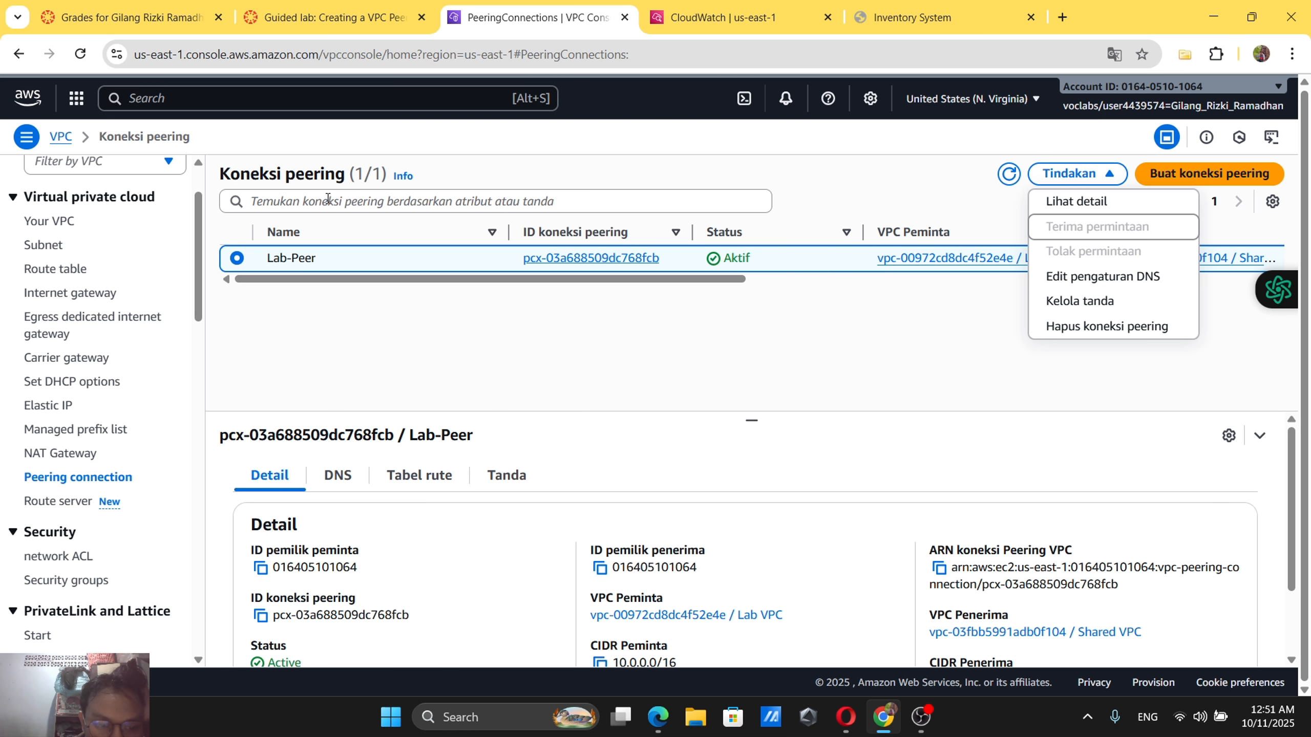
pyautogui.click(76, 269)
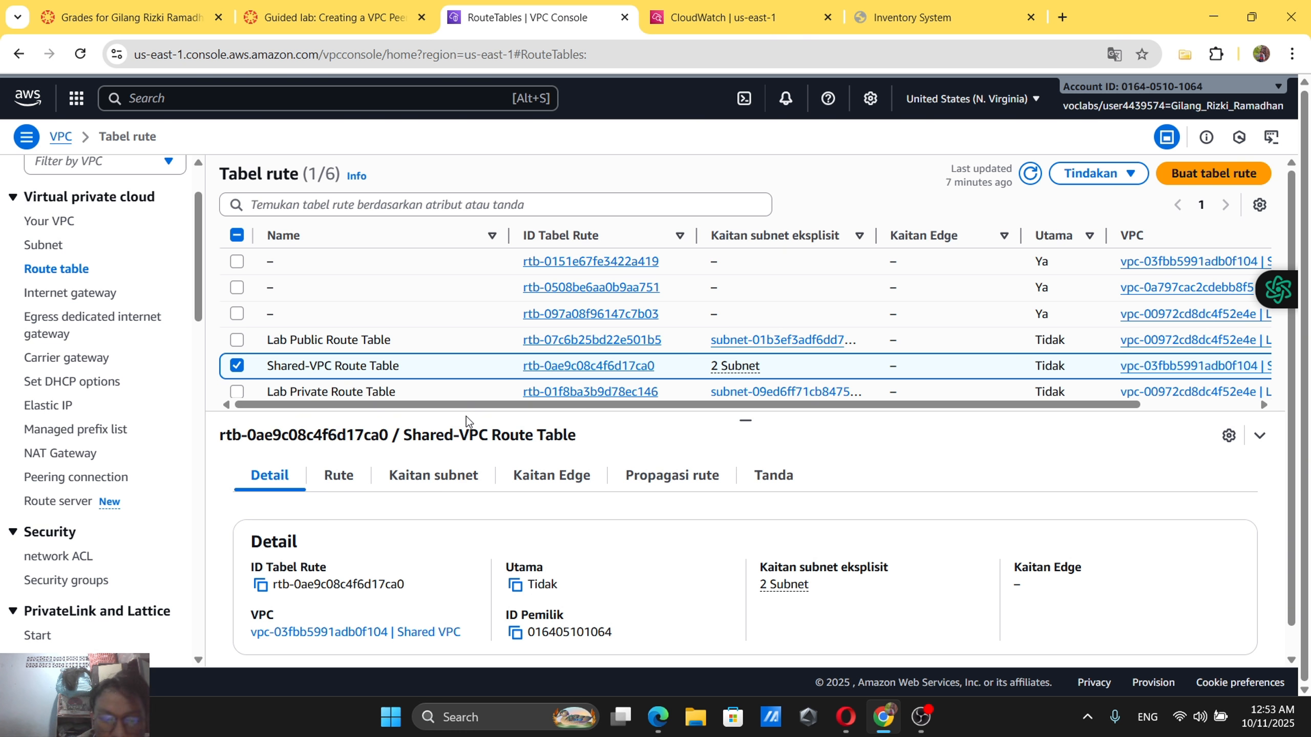
# Review the inventory application's data against the debrief question on confirming VPC peering in the Edge PDF.
pyautogui.click(900, 16)
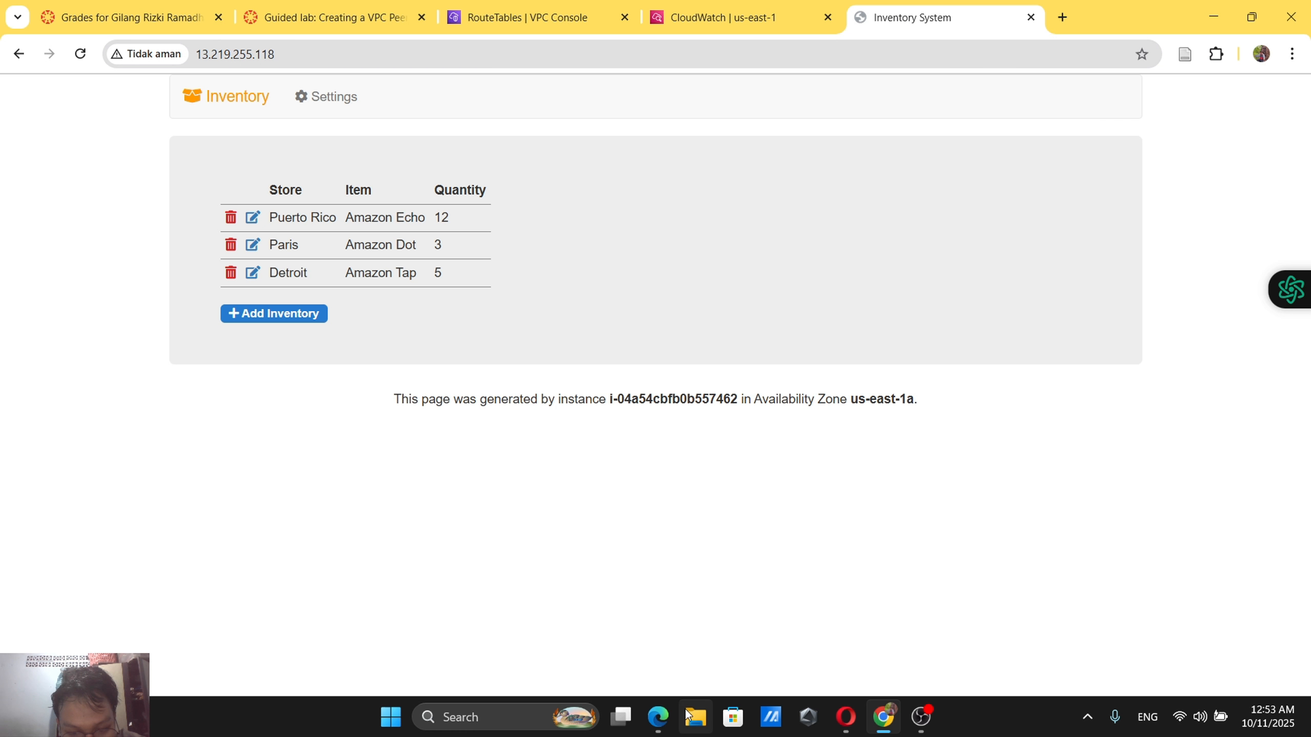
pyautogui.click(676, 724)
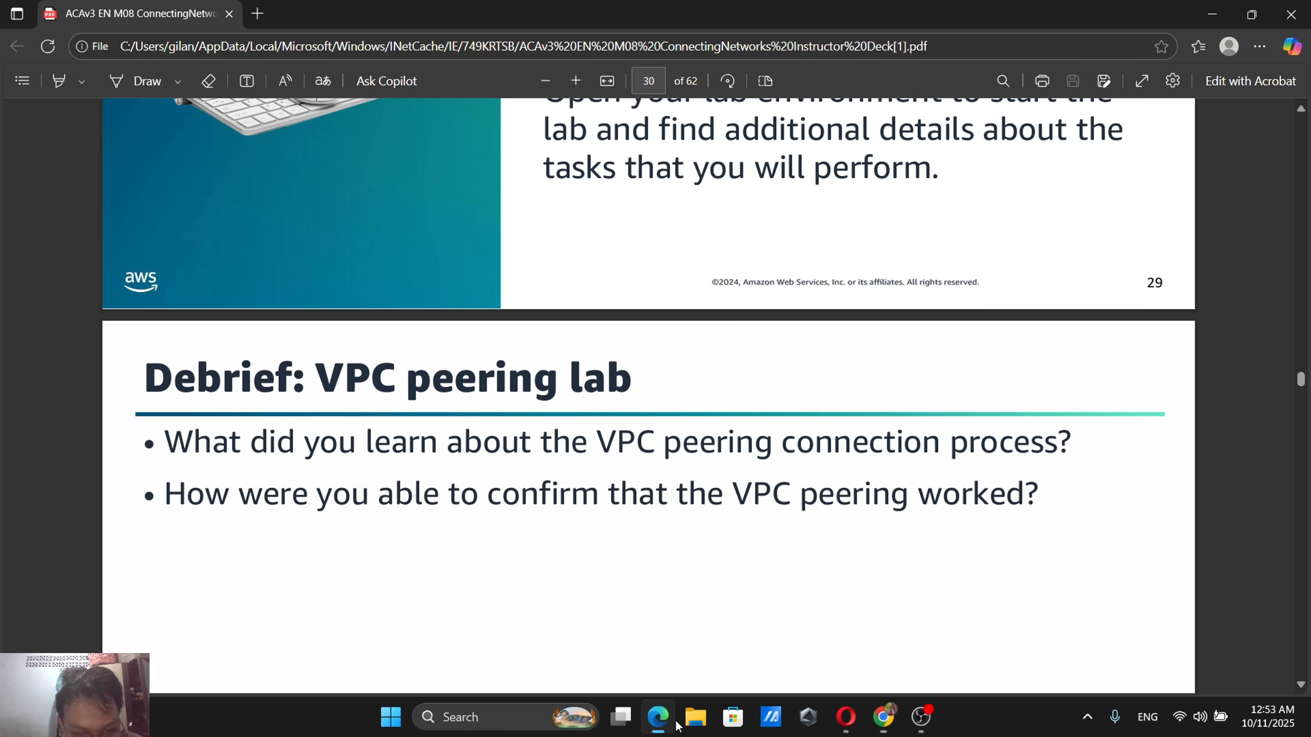